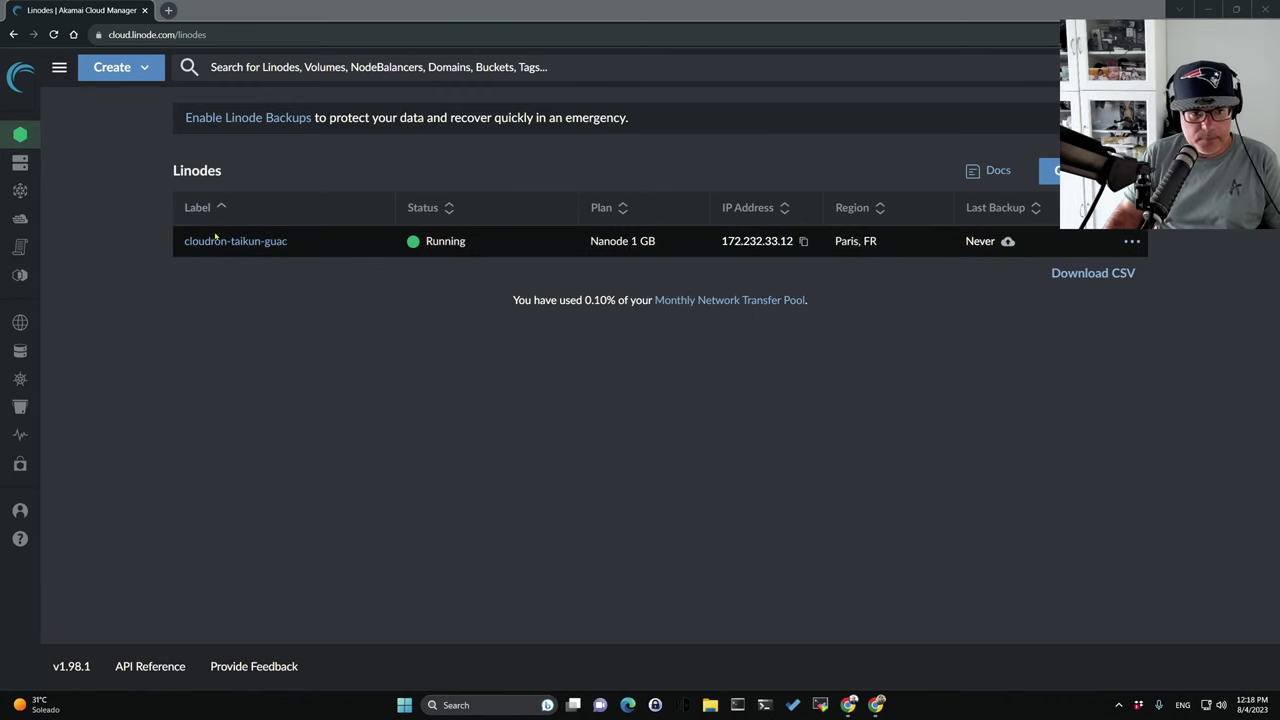
Open the cloudron-taikun-guac Linode's details and paste its IP into a new browser tab.
click(228, 241)
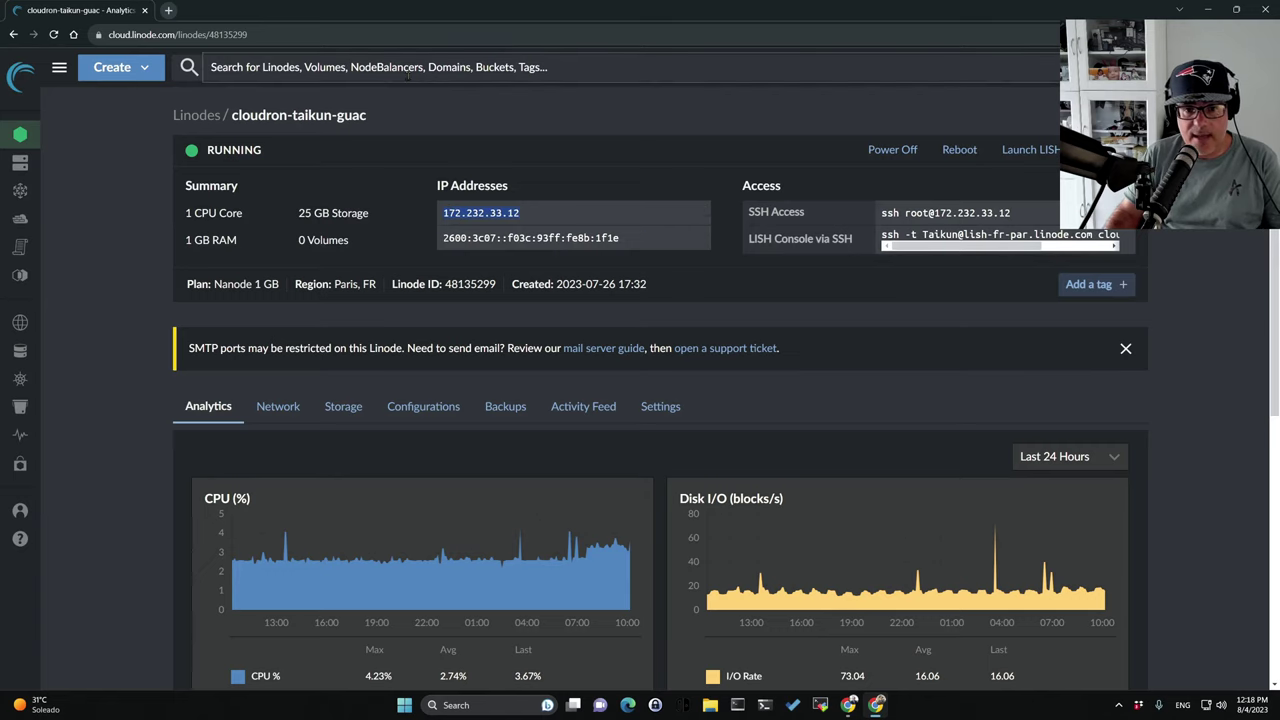
click(168, 10)
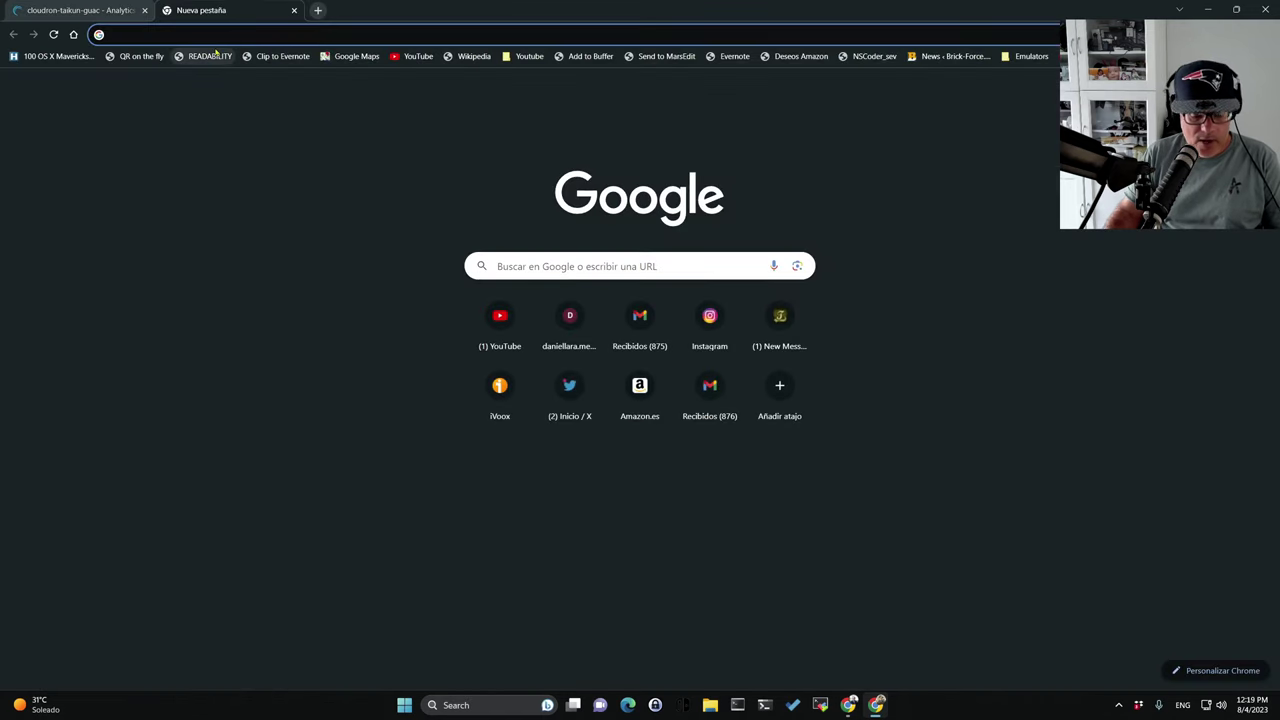
text(172.232.33.12)
Load 172.232.33.12, confirm the Cloudron Not Found page, and return to its address bar.
key(Return)
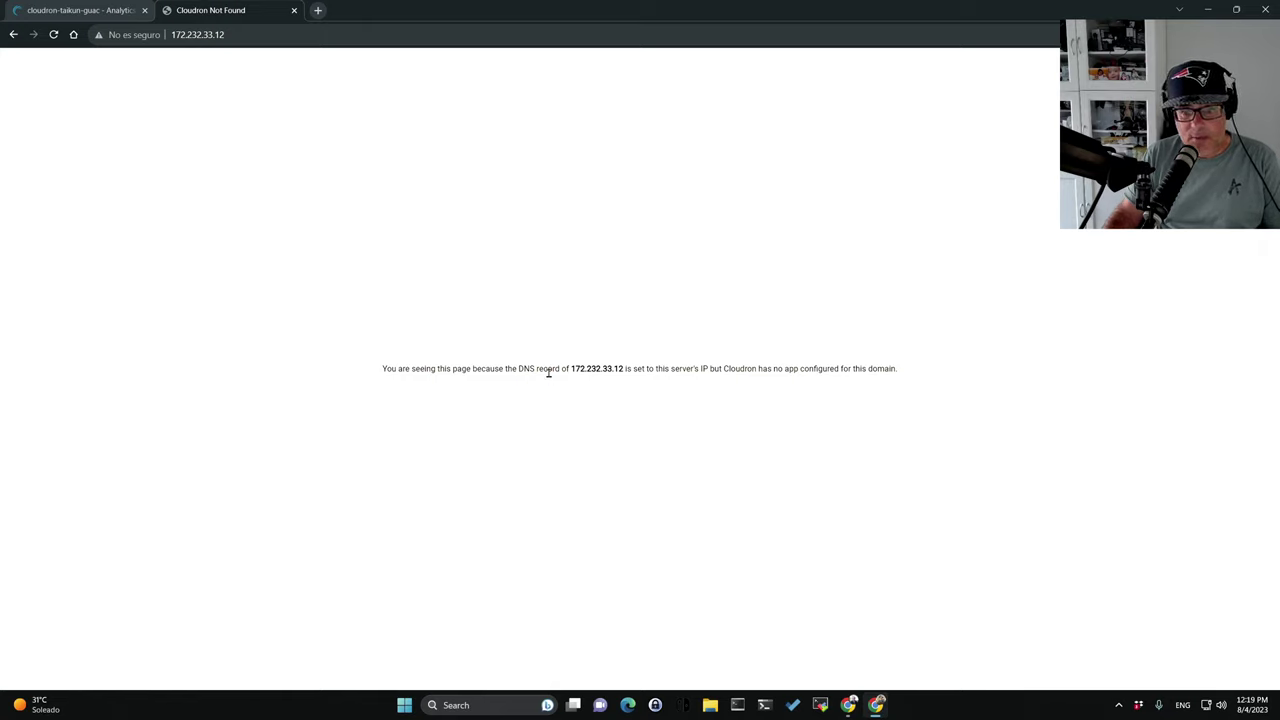
drag(571, 368, 906, 380)
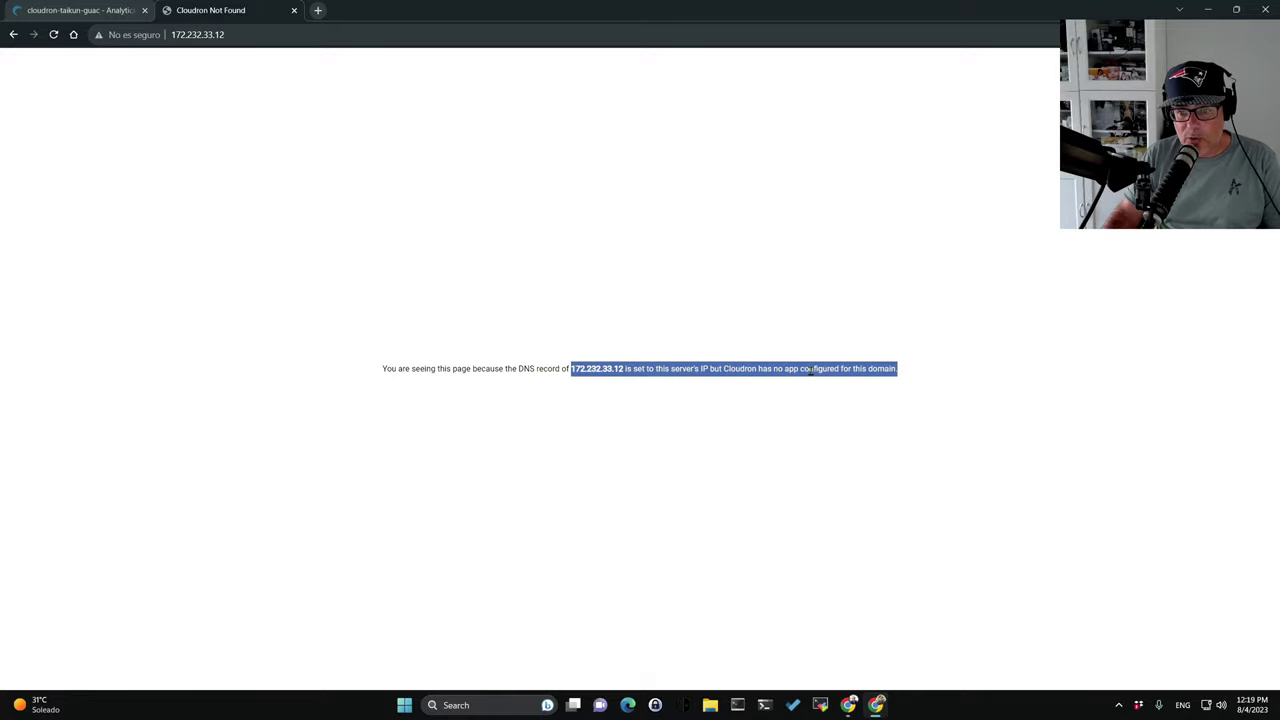
click(75, 12)
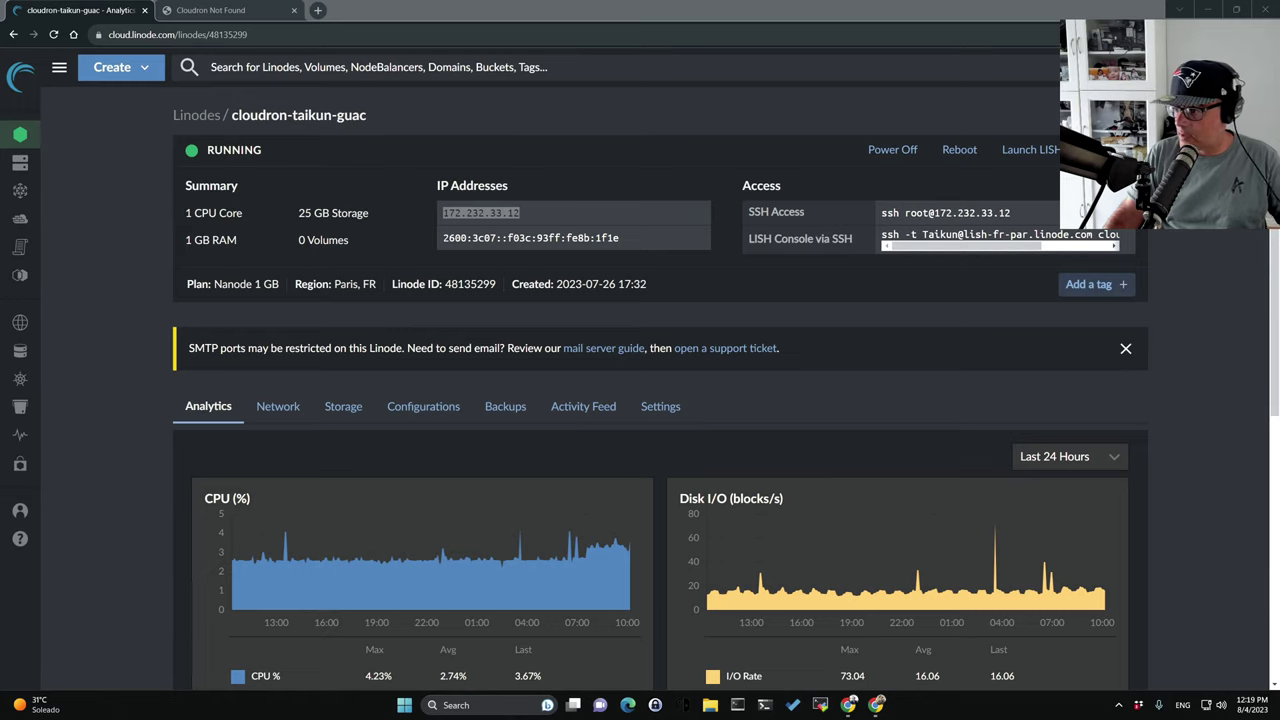
click(210, 10)
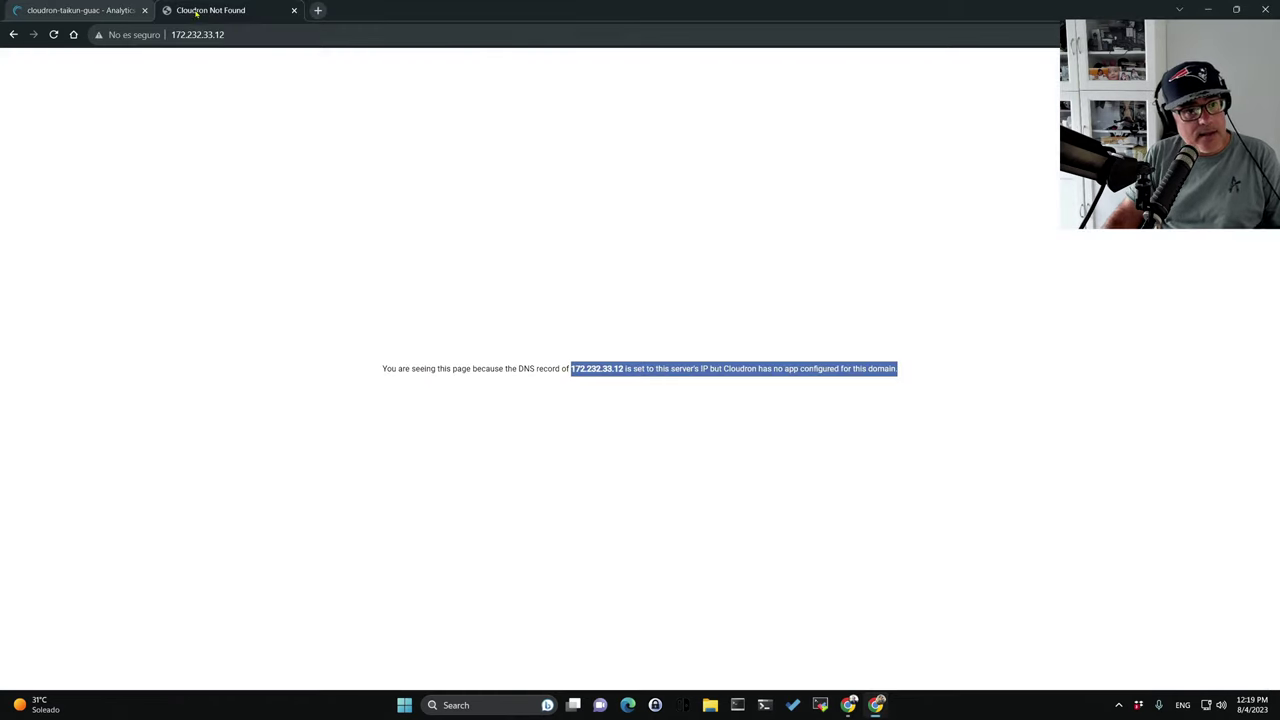
click(237, 35)
Load guac.lacompulab.cloud, allow clipboard access, and set page zoom to 175%.
text(guac.lacompulab.cloud)
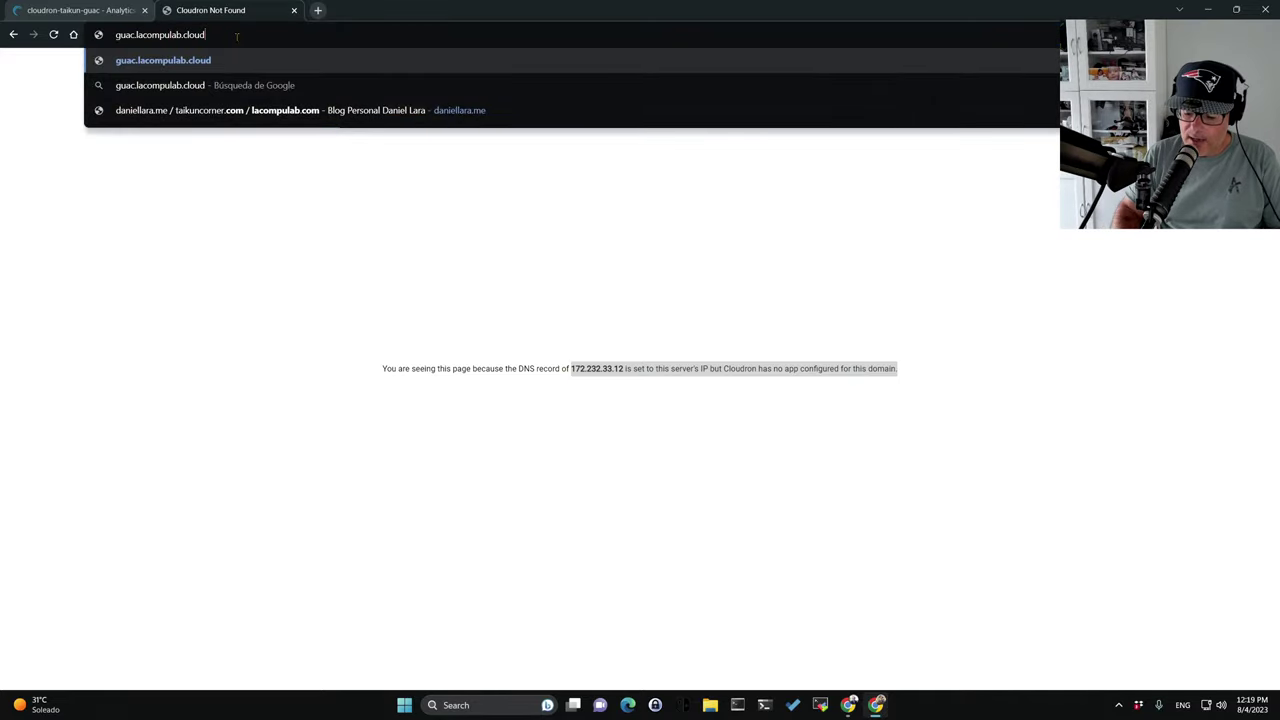
key(Return)
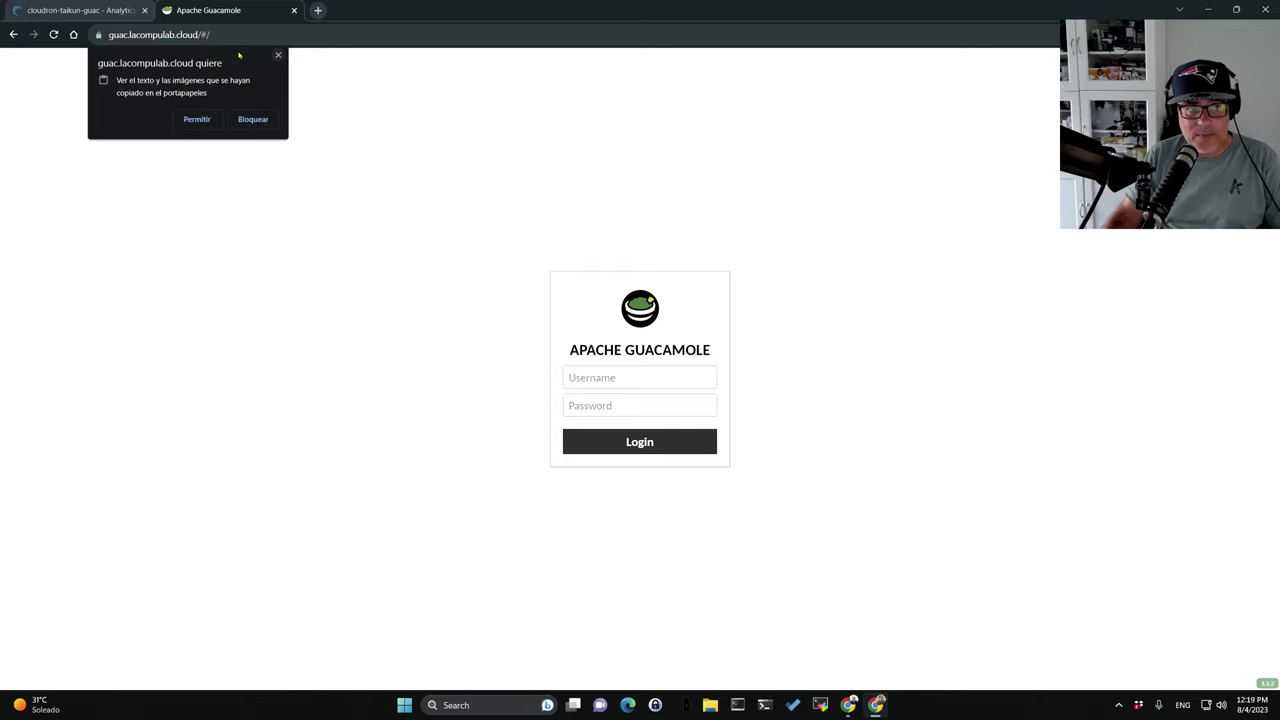
click(278, 55)
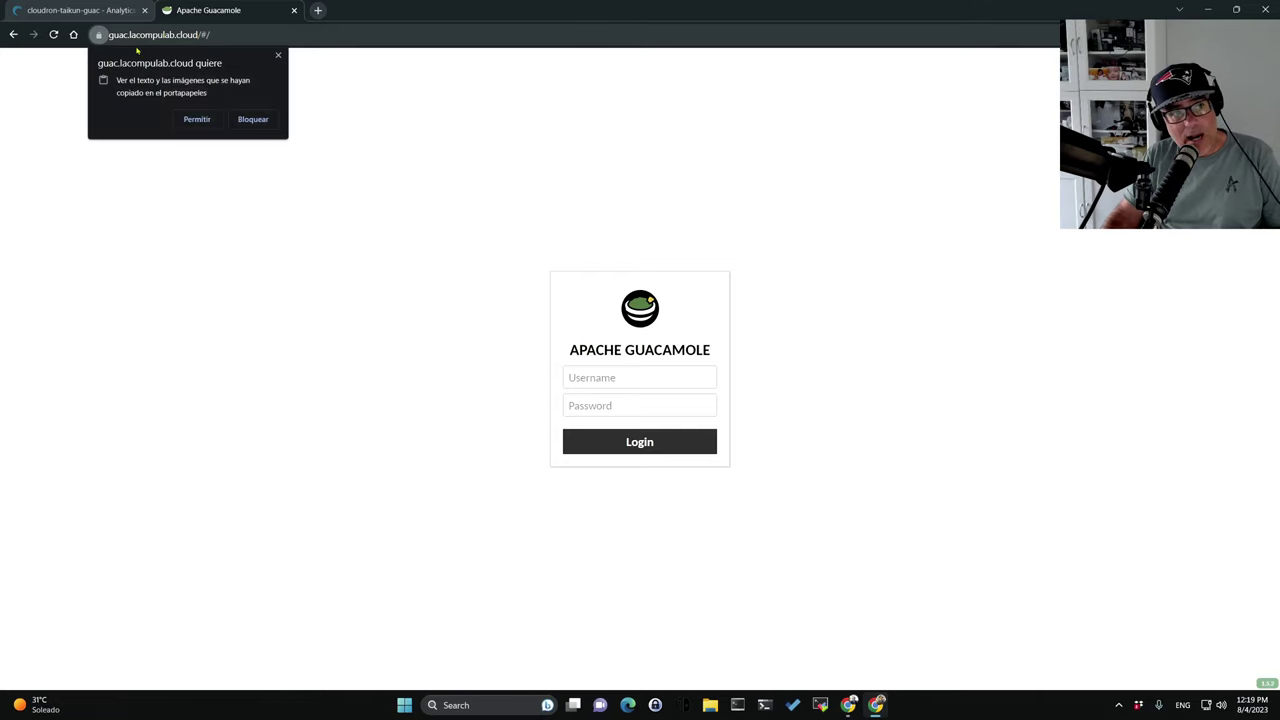
click(278, 55)
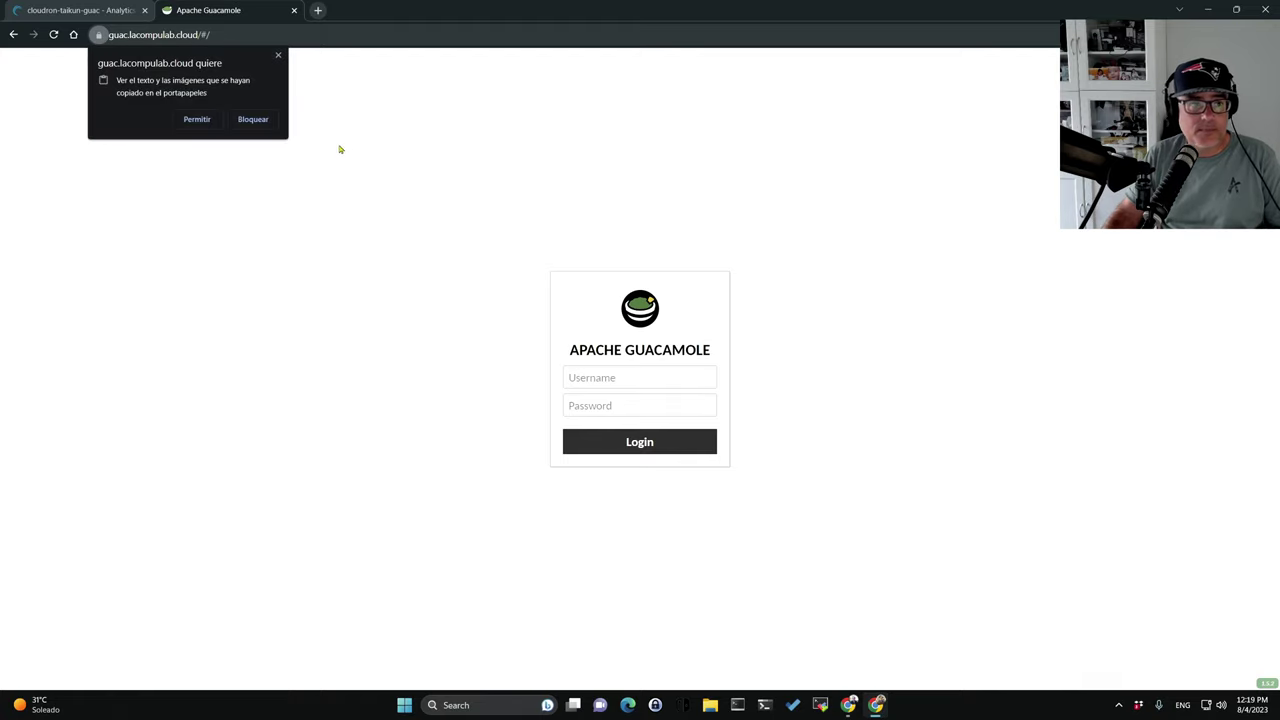
click(196, 119)
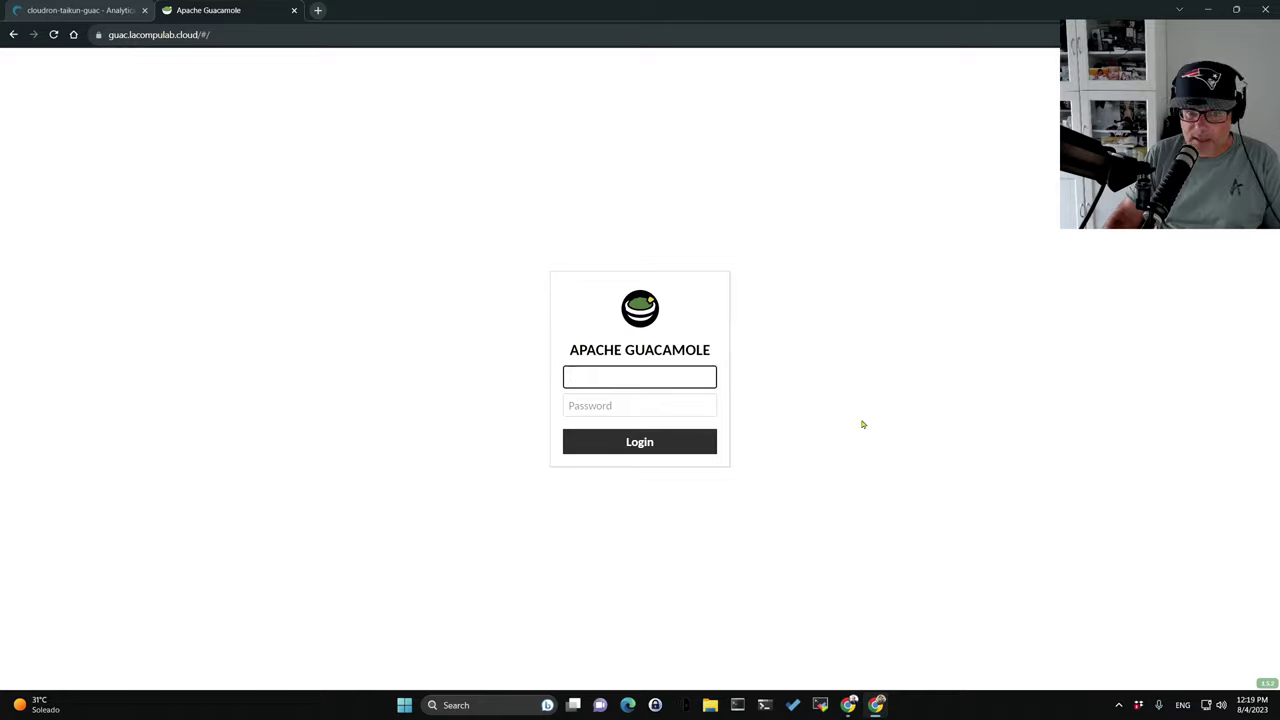
key(ctrl+plus)
key(ctrl+plus)
key(ctrl+plus)
key(ctrl+plus)
key(ctrl+plus)
key(ctrl+plus)
key(ctrl+minus)
key(ctrl+minus)
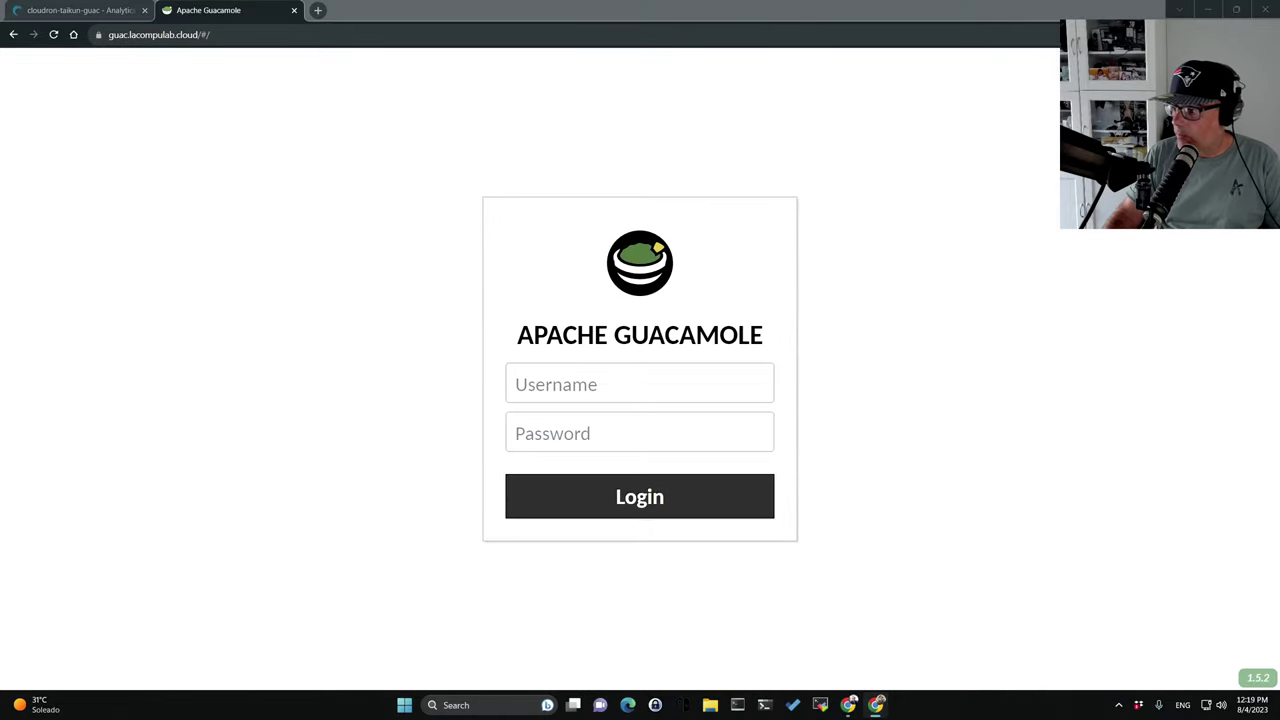
Log in with the account's username and password, decline saving it, and open Settings.
click(593, 392)
text(Taikun)
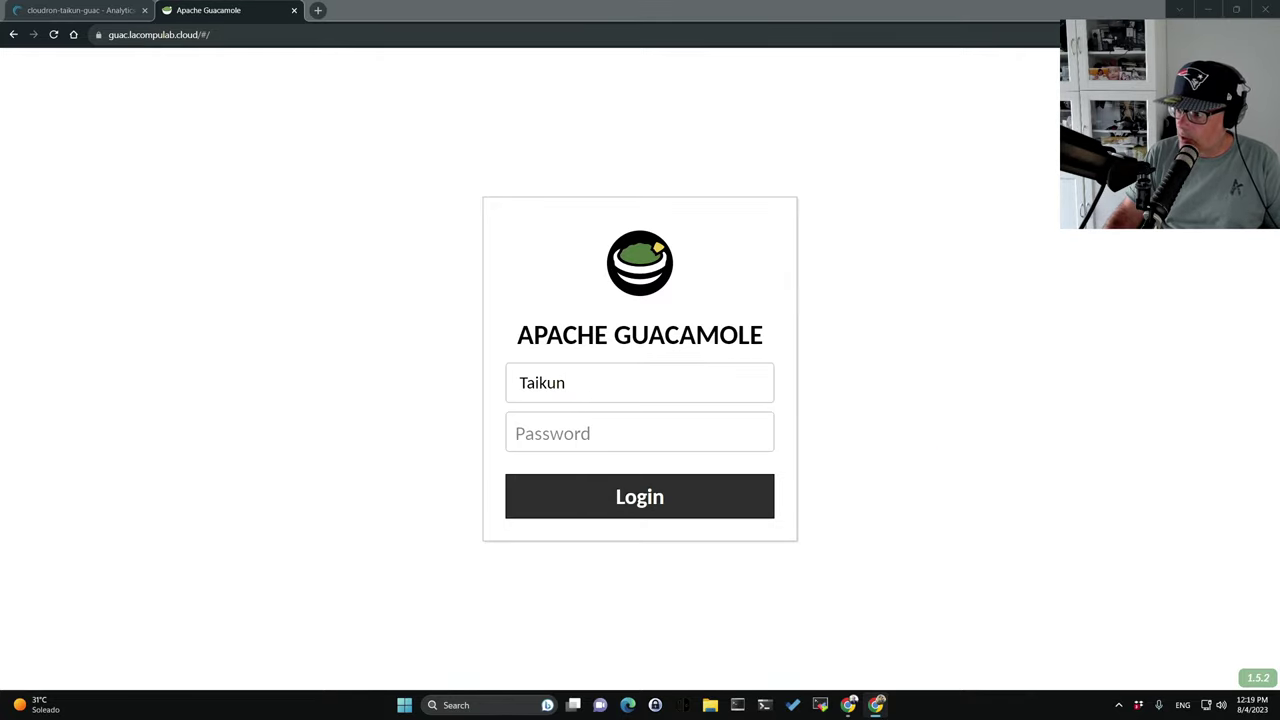
click(662, 430)
text(•••••••••)
click(606, 506)
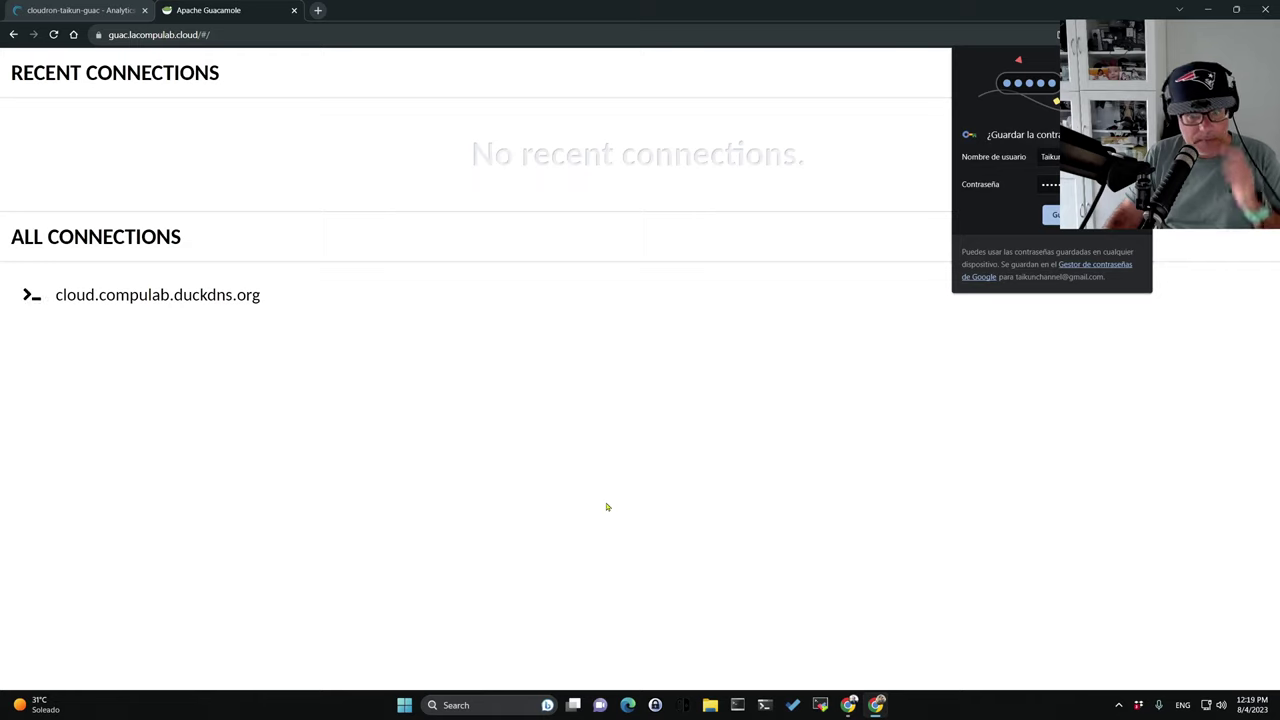
click(850, 281)
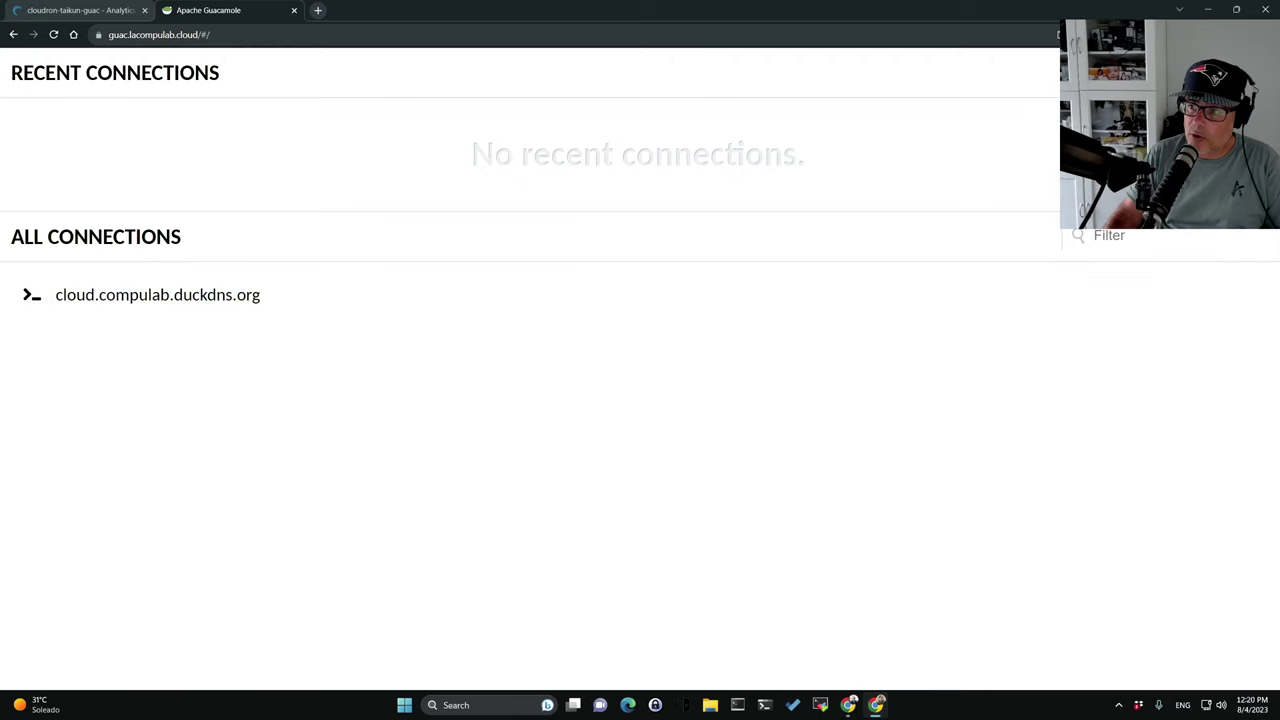
click(1160, 73)
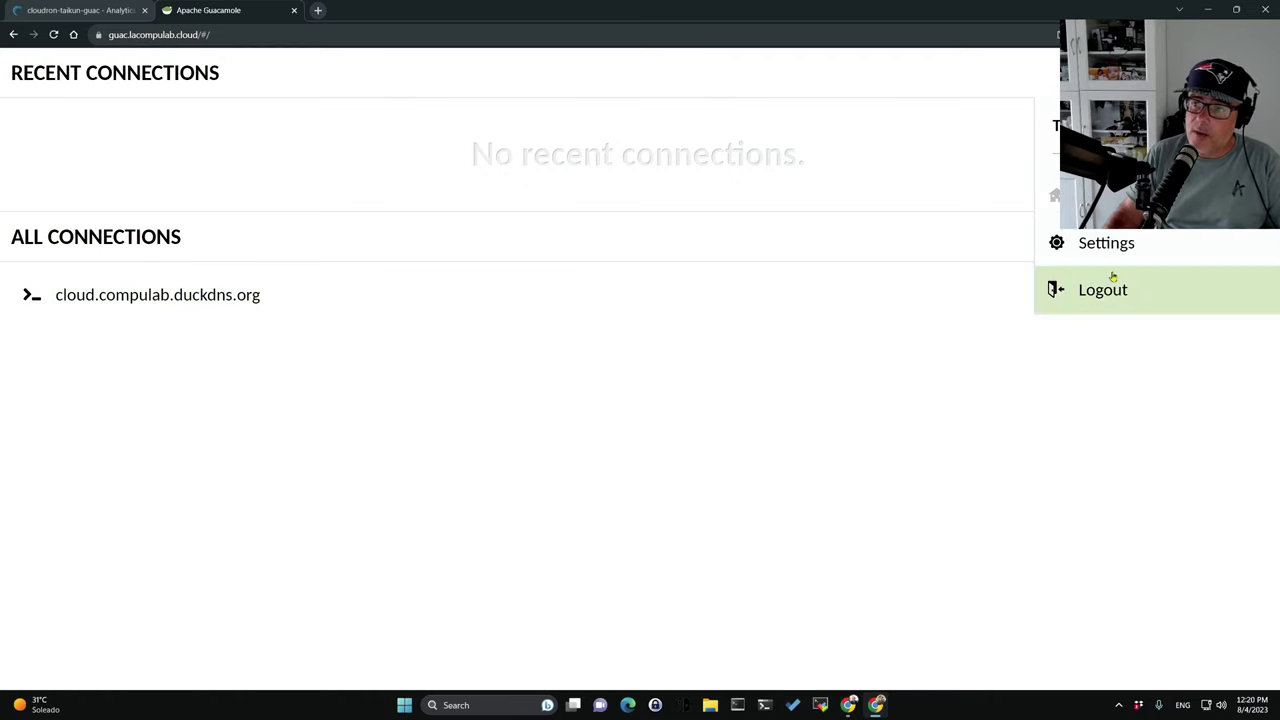
click(1100, 245)
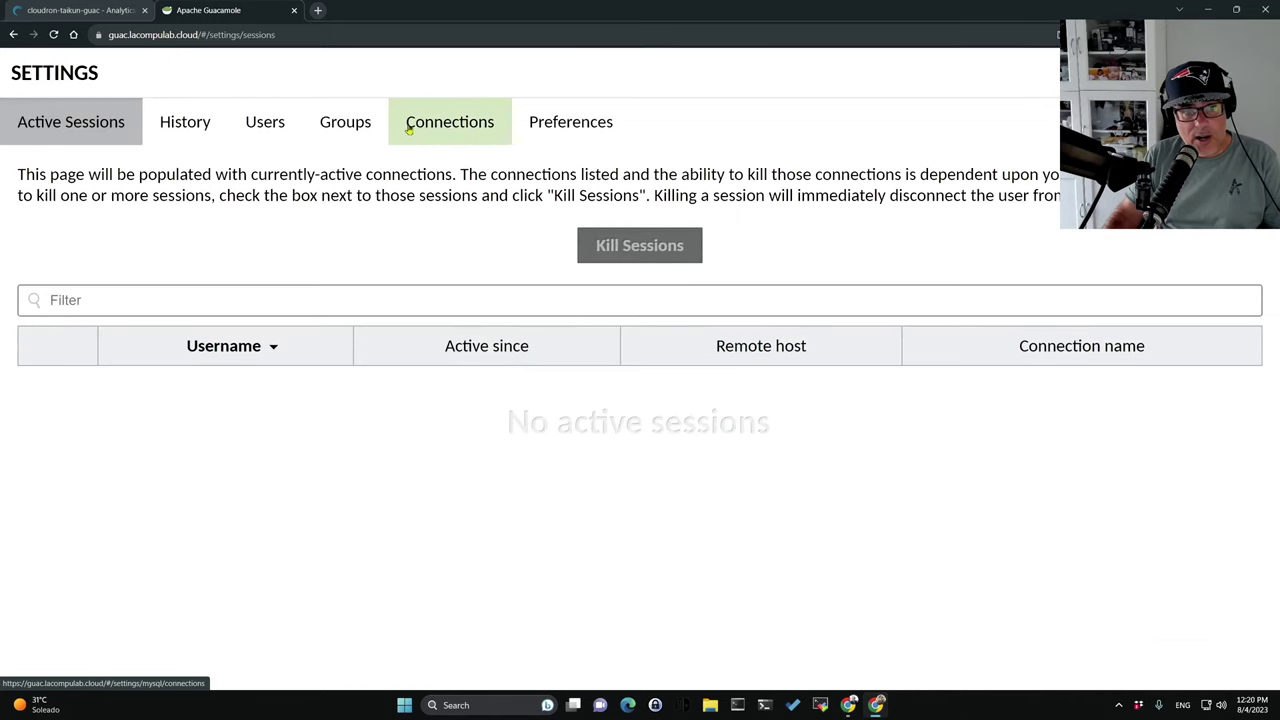
Delete the cloud.compulab.duckdns.org connection, then view the empty Active Sessions list.
click(449, 122)
click(63, 315)
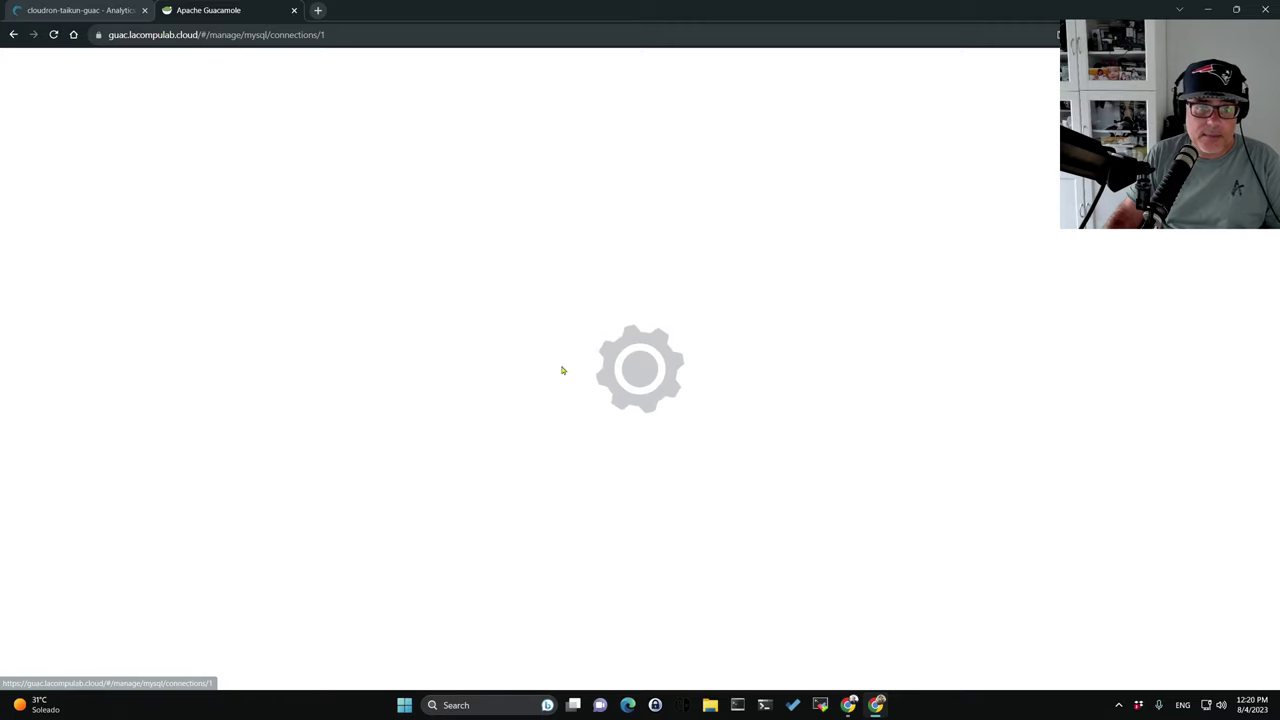
scroll(660, 480, down, 5)
scroll(652, 502, down, 20)
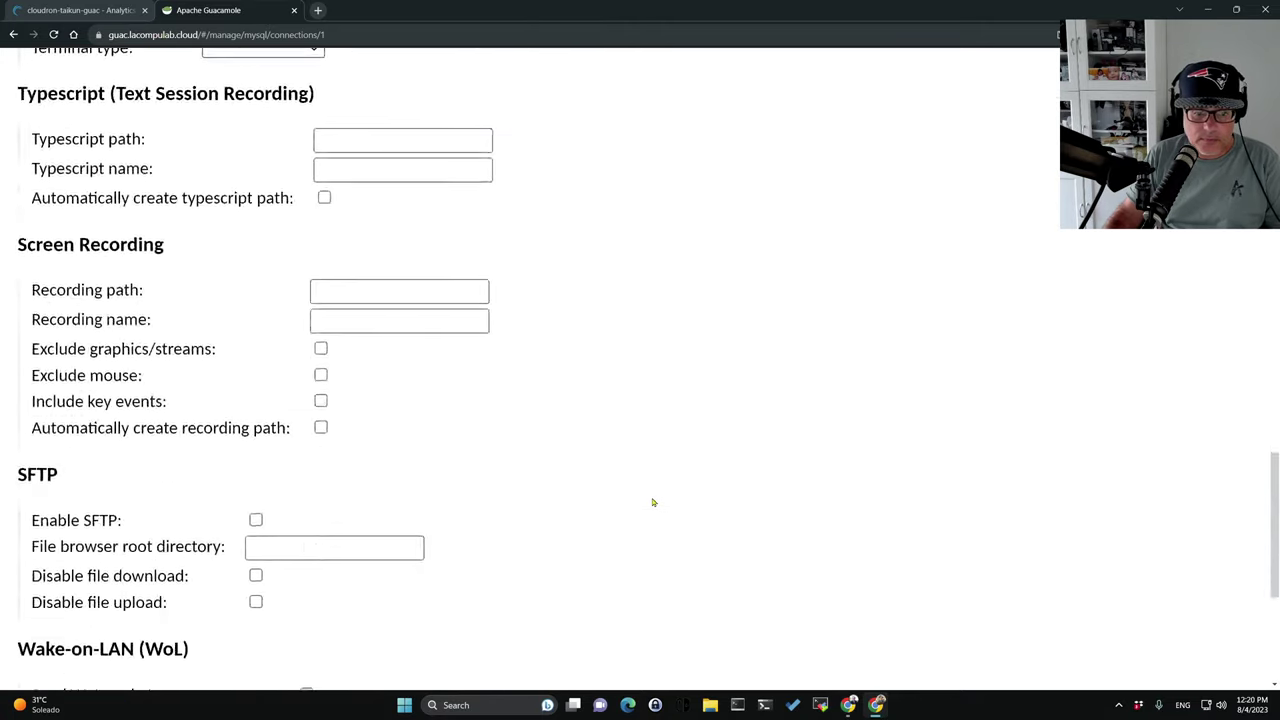
click(789, 505)
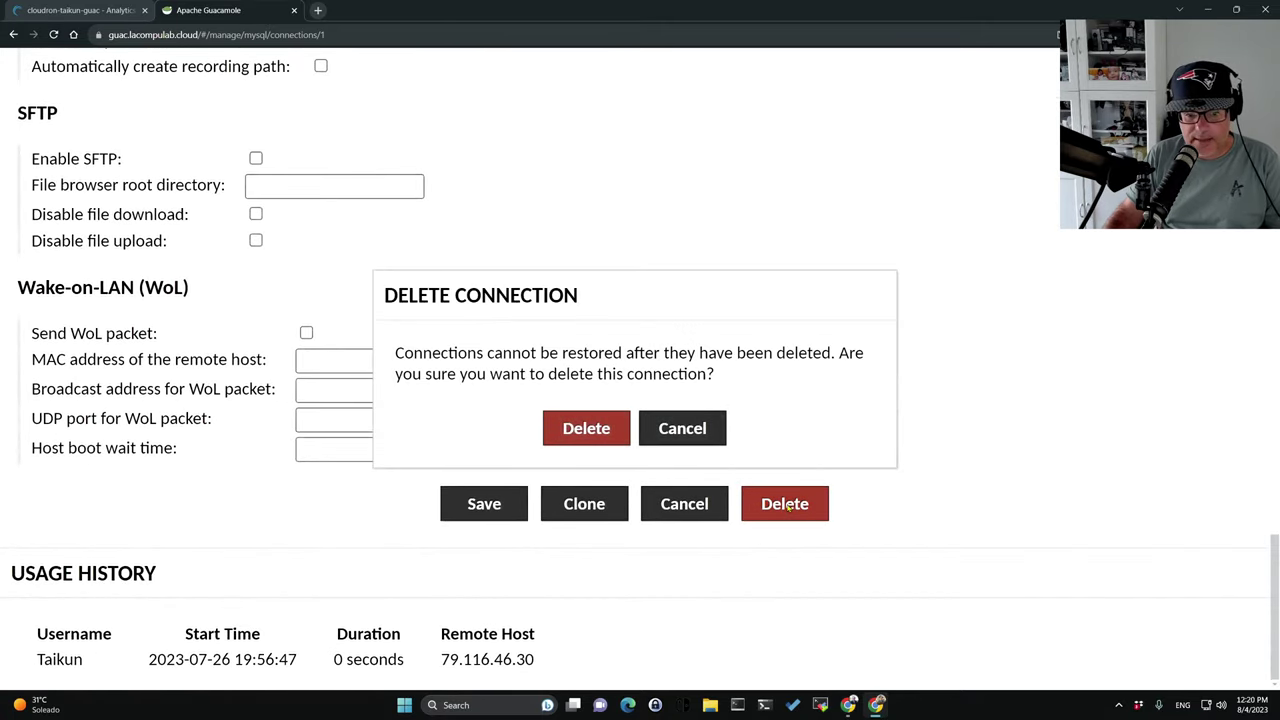
click(588, 426)
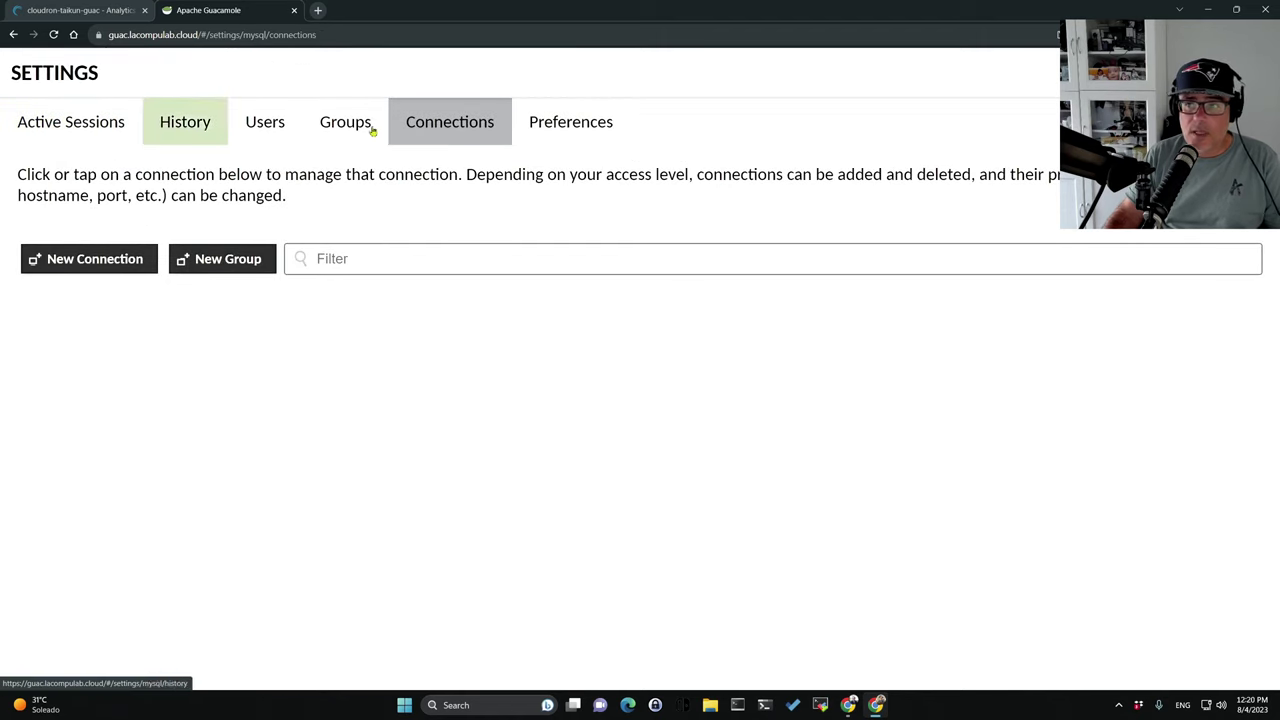
click(72, 122)
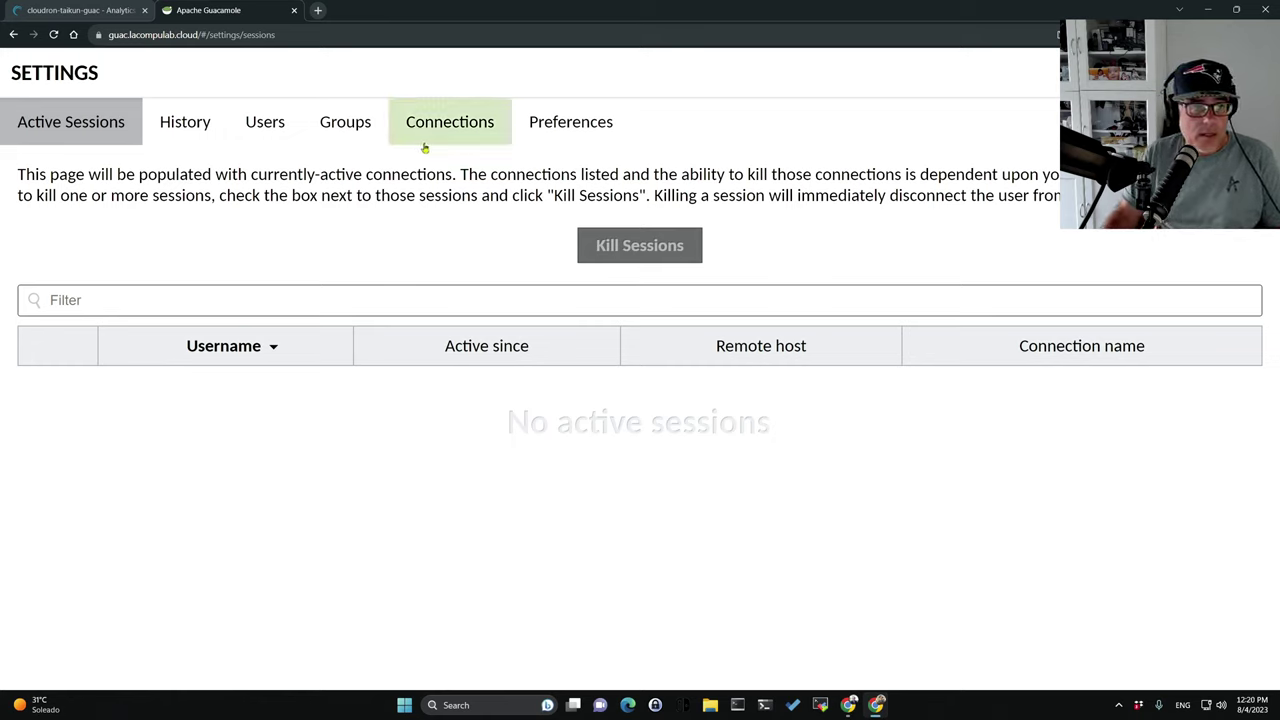
Return to the Linodes list in Cloud Manager and open the Create dropdown.
click(93, 10)
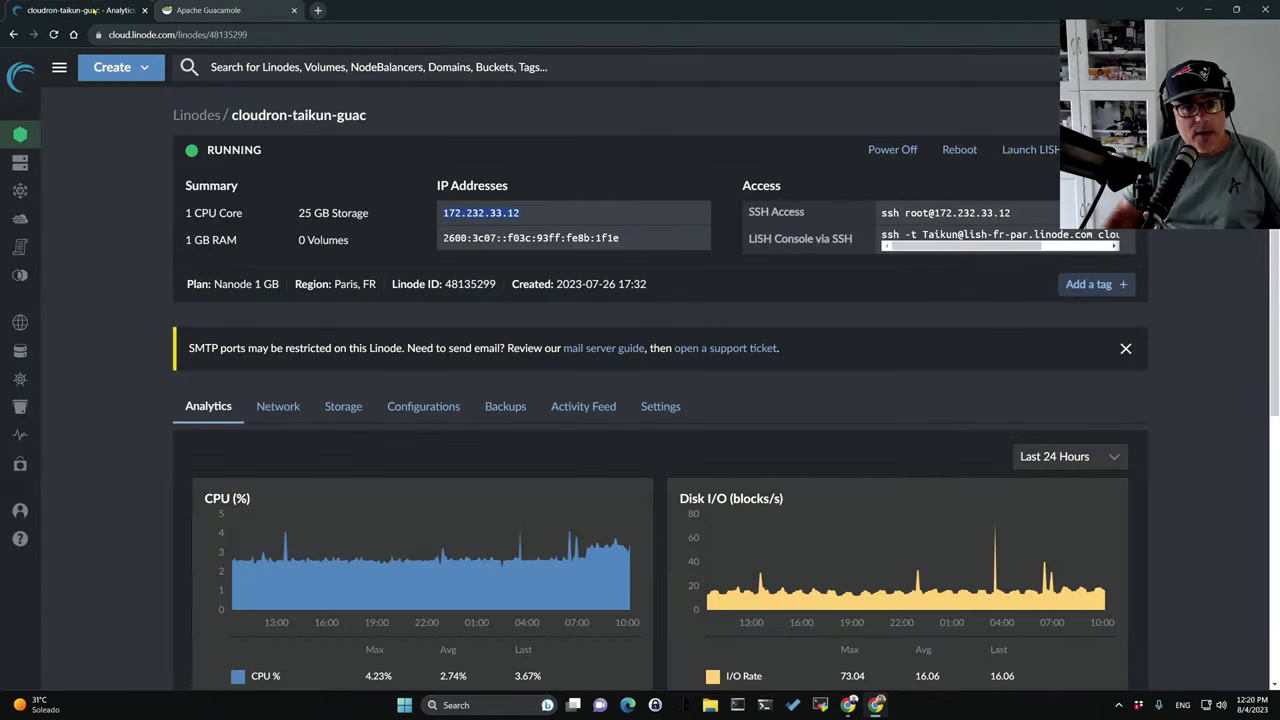
click(200, 116)
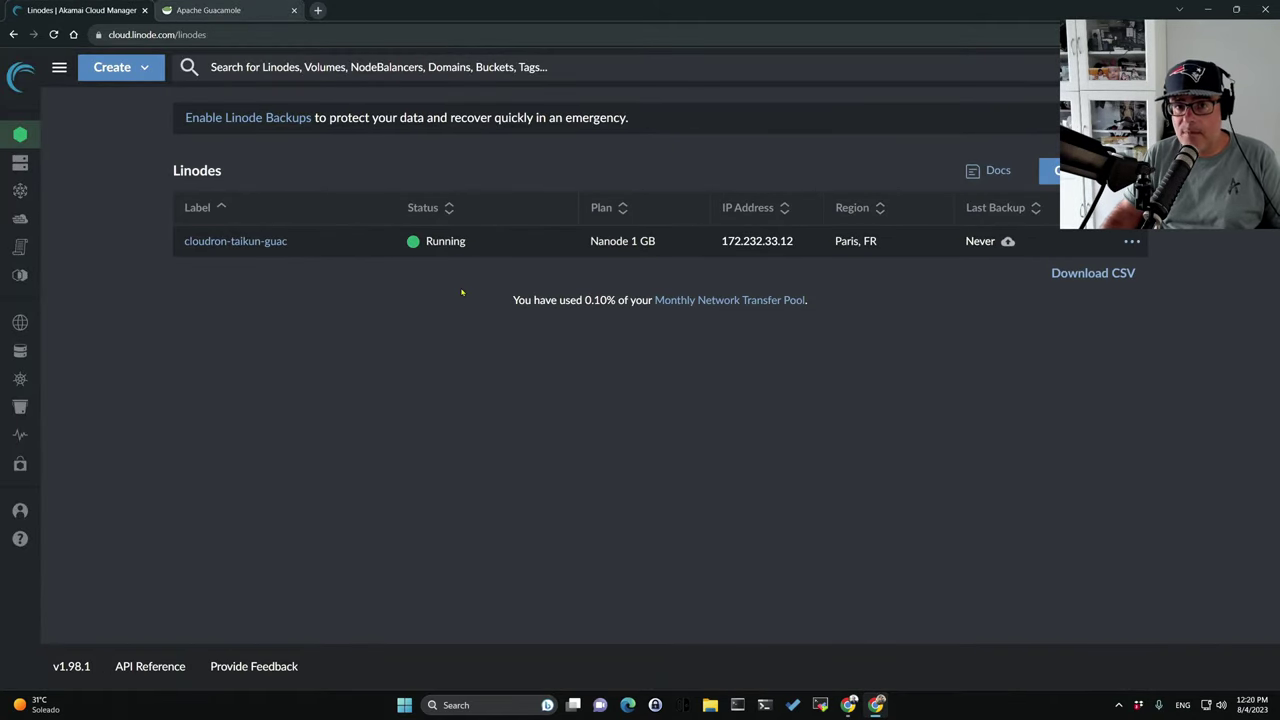
mouse_move(28, 164)
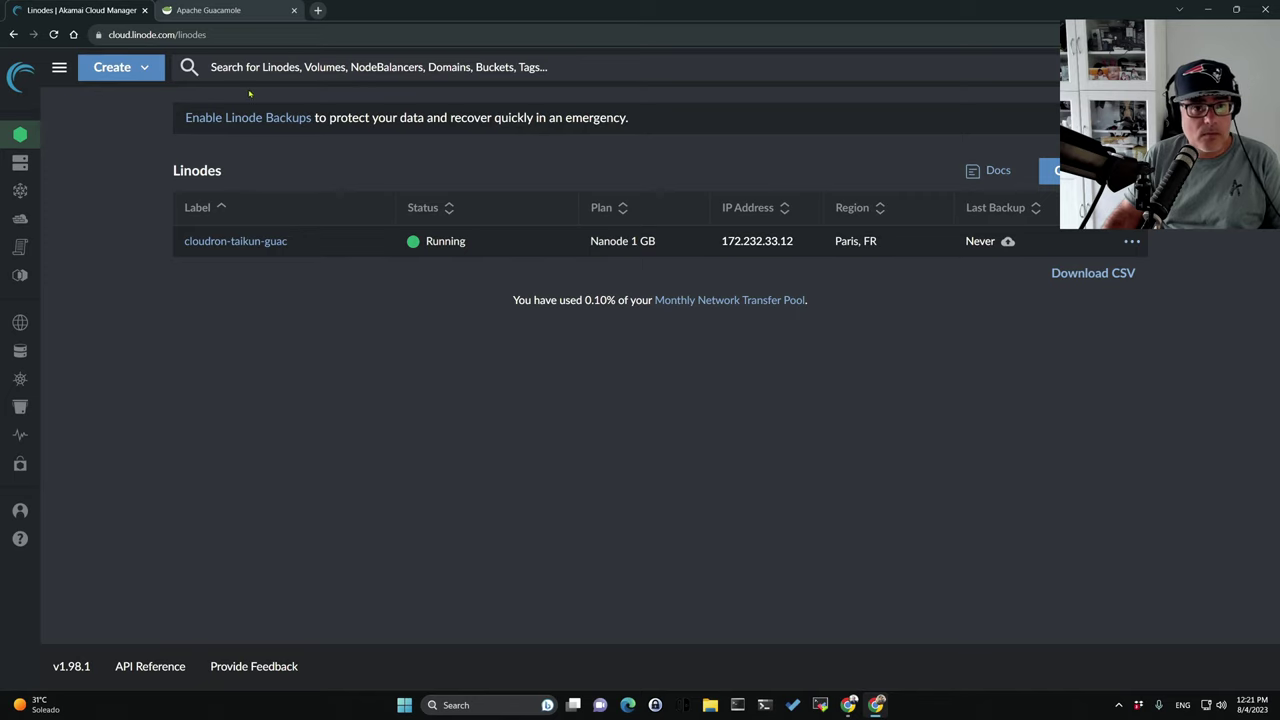
click(143, 68)
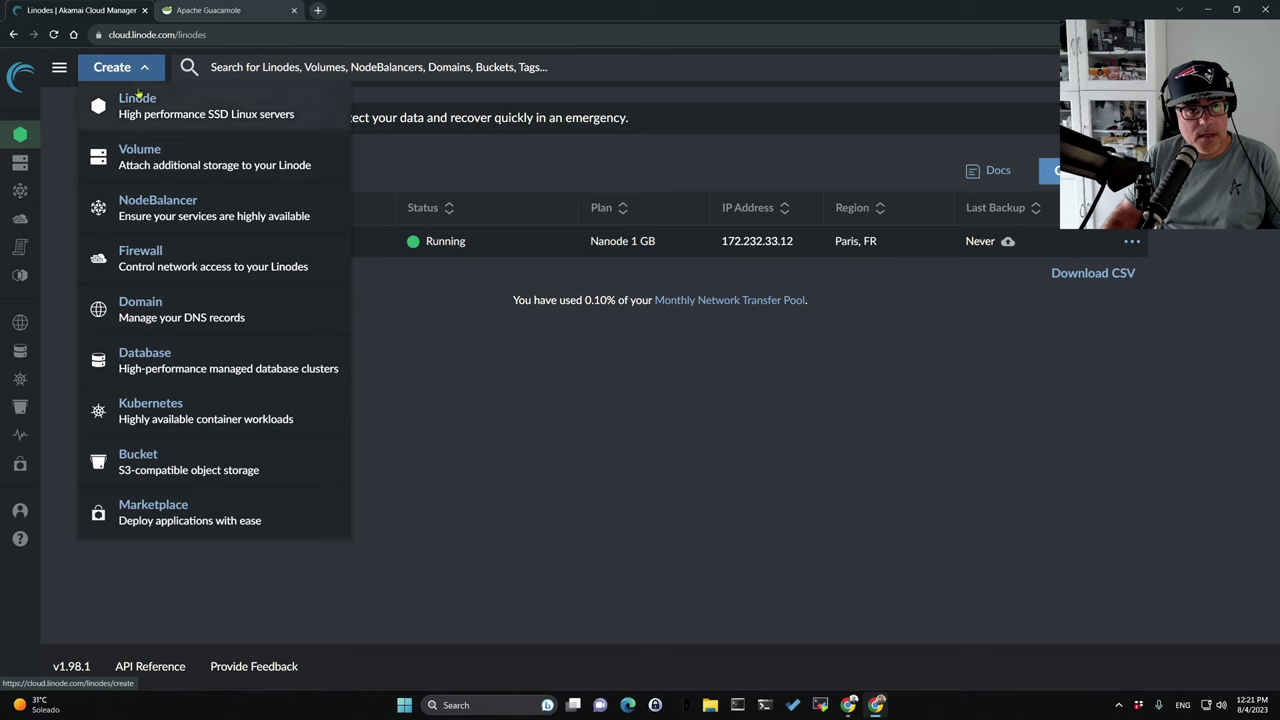
Start a new Linode with the Debian 12 image and browse the available regions.
click(150, 115)
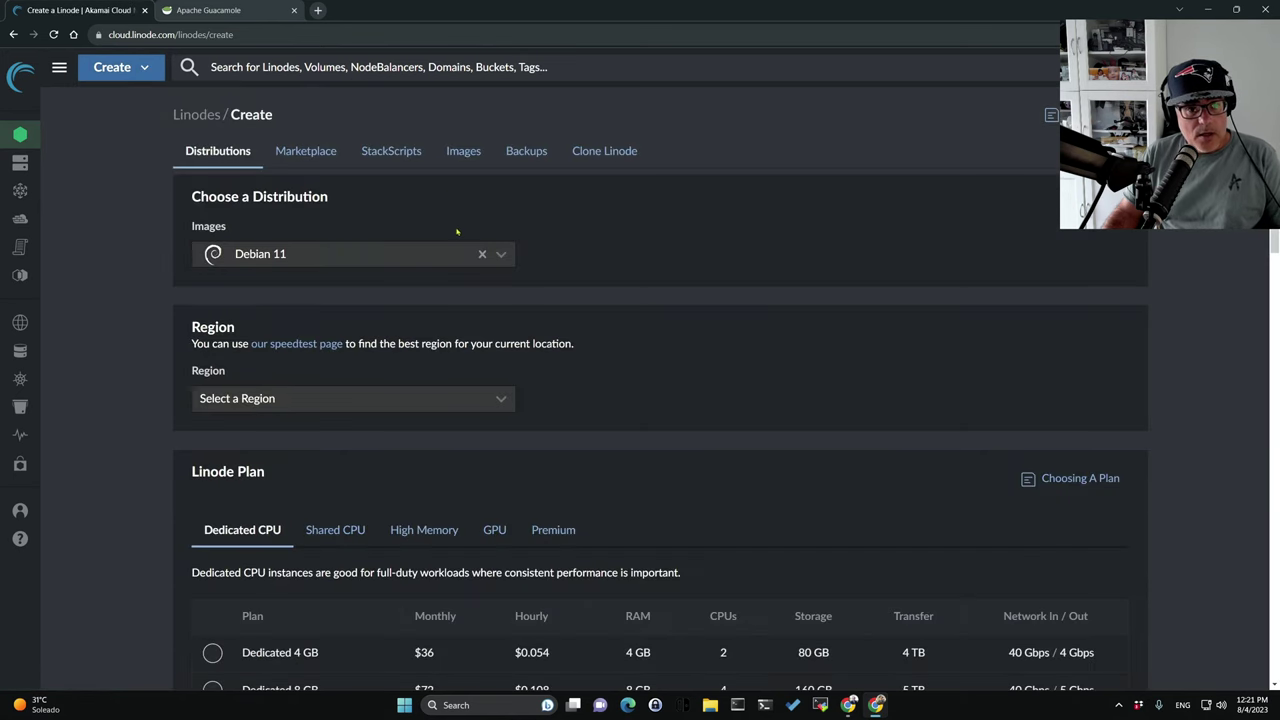
click(497, 256)
scroll(455, 371, down, 1)
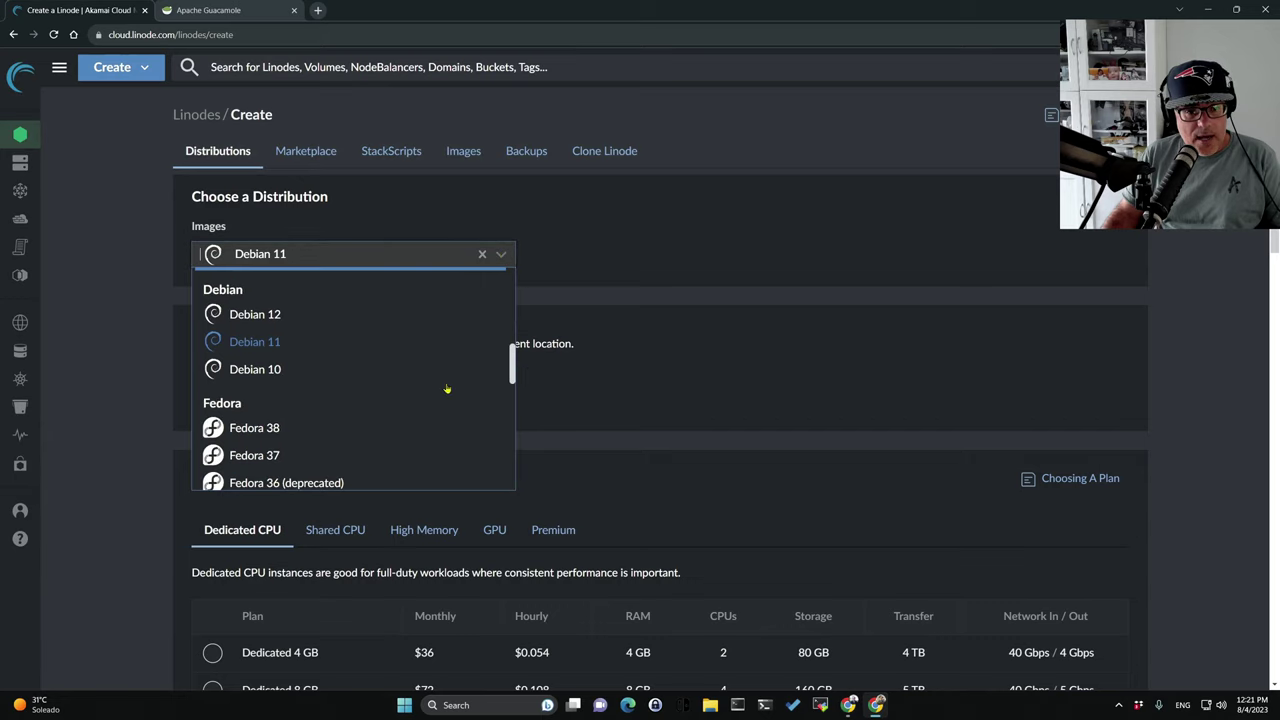
scroll(414, 380, up, 1)
click(261, 440)
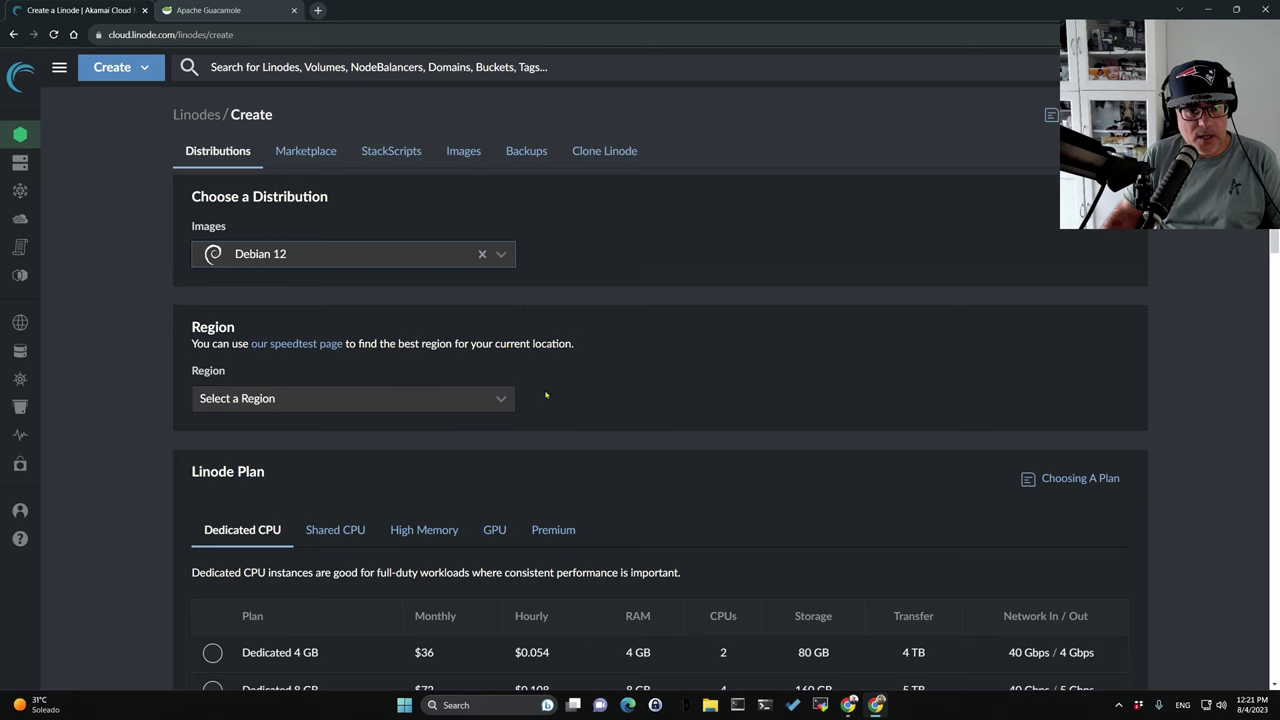
scroll(622, 266, down, 2)
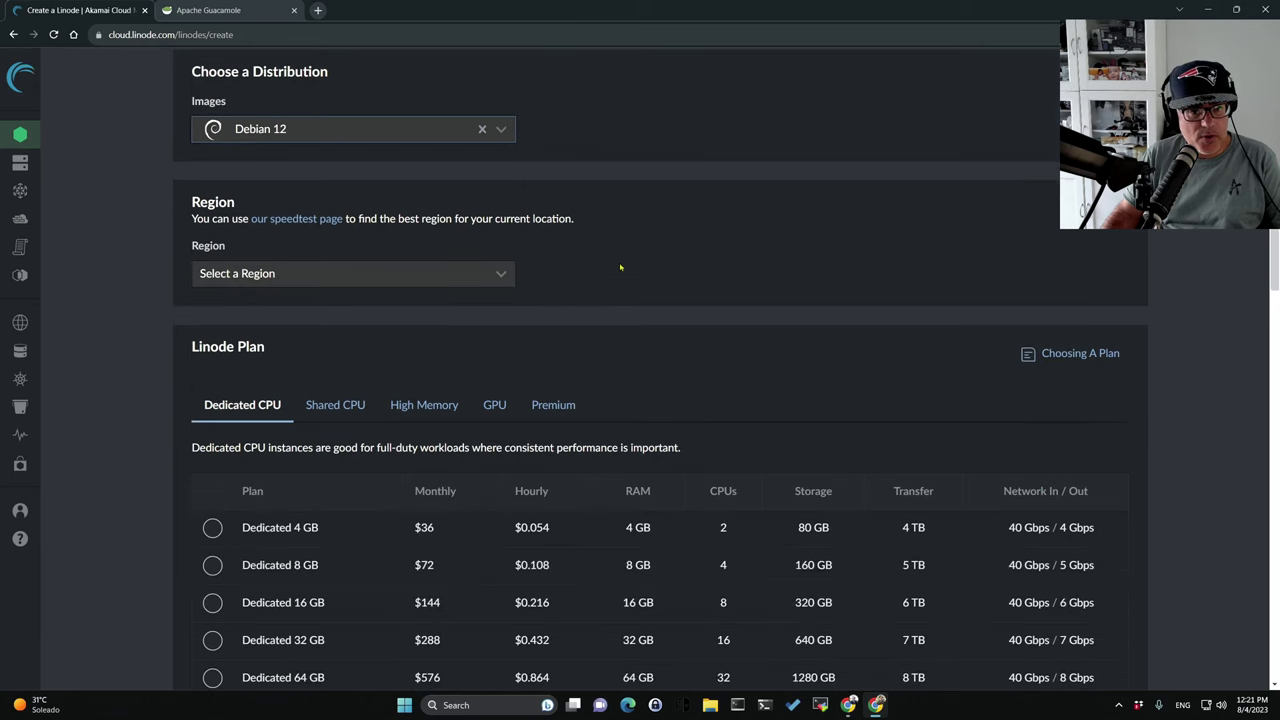
scroll(590, 300, up, 2)
scroll(561, 336, down, 1)
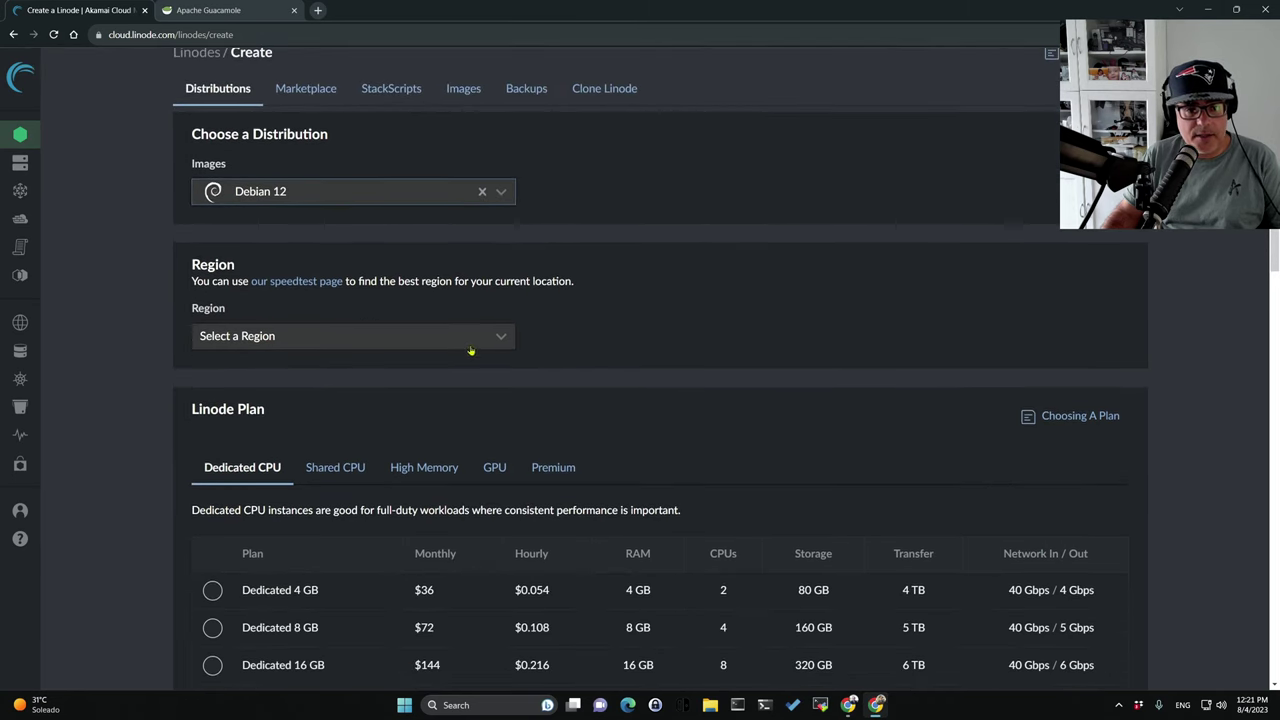
click(502, 340)
scroll(503, 383, down, 2)
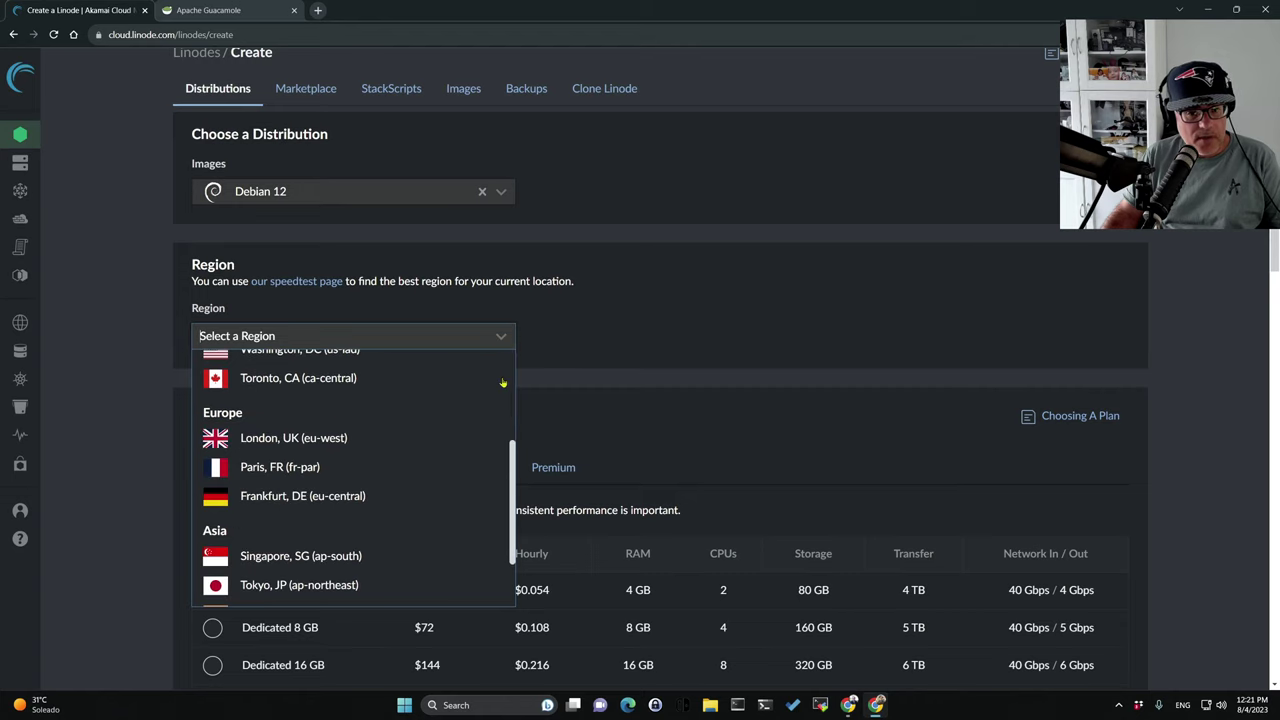
scroll(498, 390, down, 2)
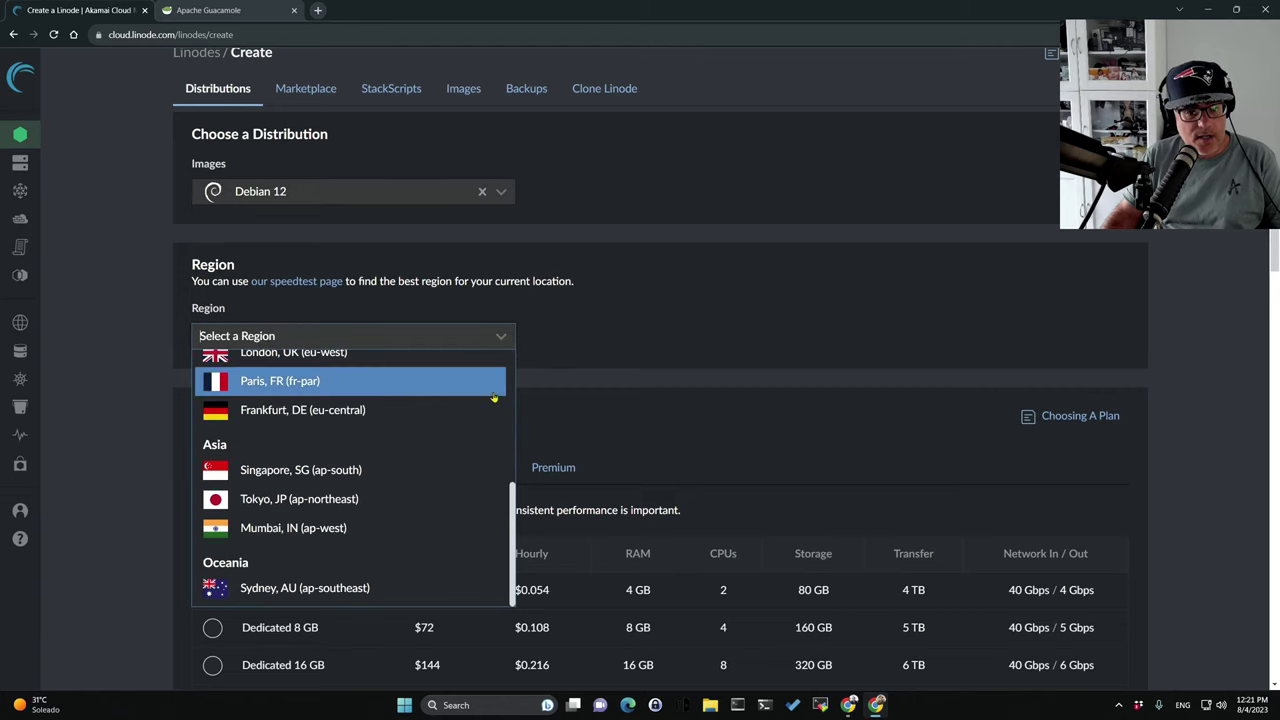
Change the new Linode's image to Alpine 3.18.
click(500, 191)
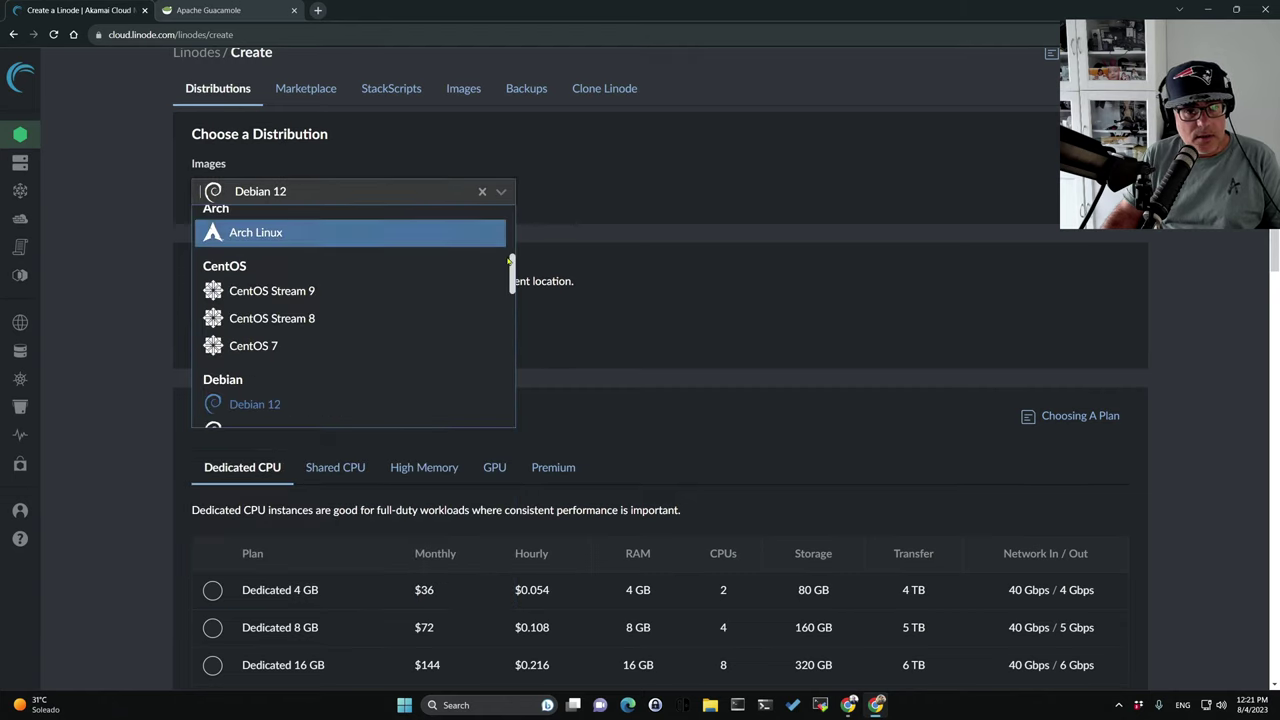
drag(515, 268, 510, 225)
scroll(324, 332, down, 1)
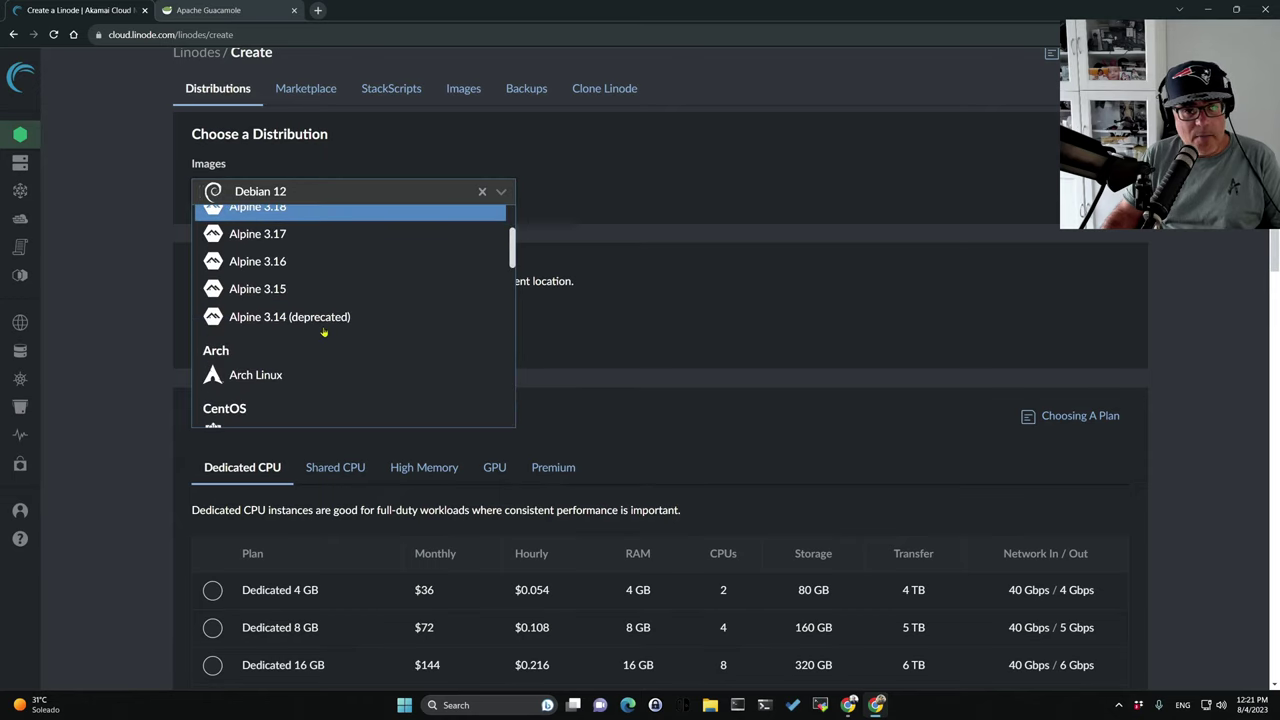
scroll(324, 332, up, 1)
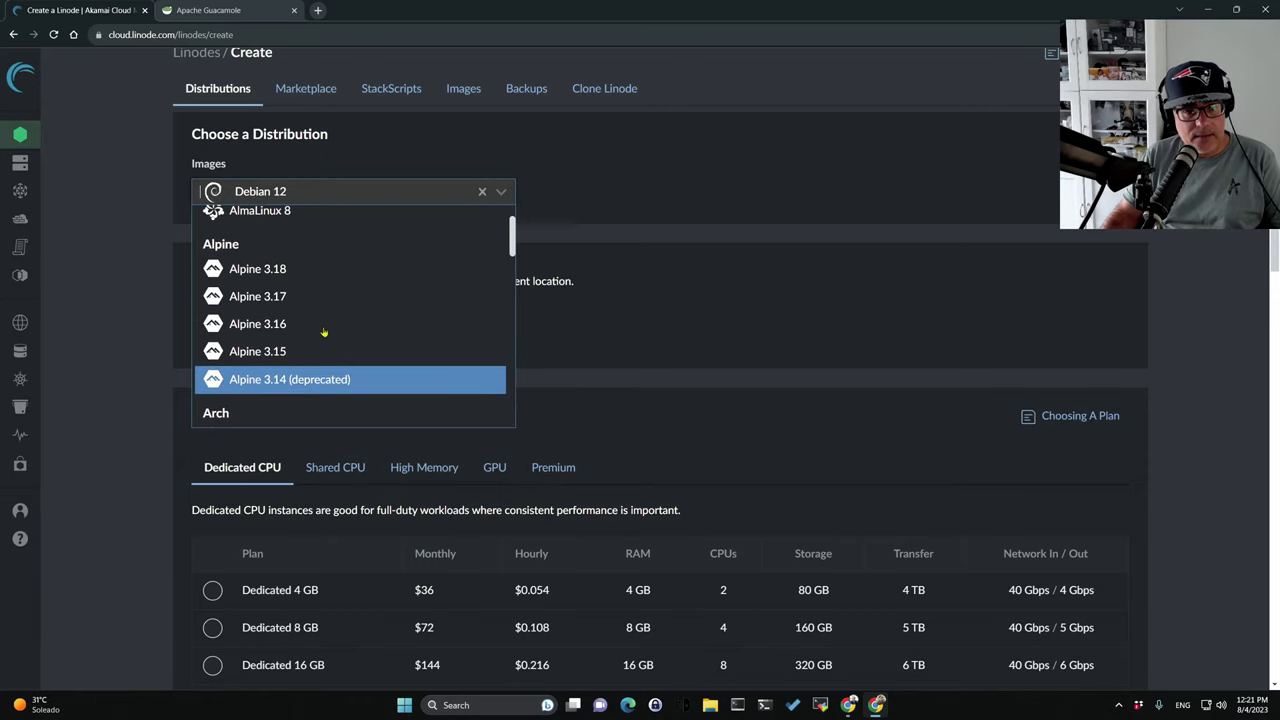
click(285, 269)
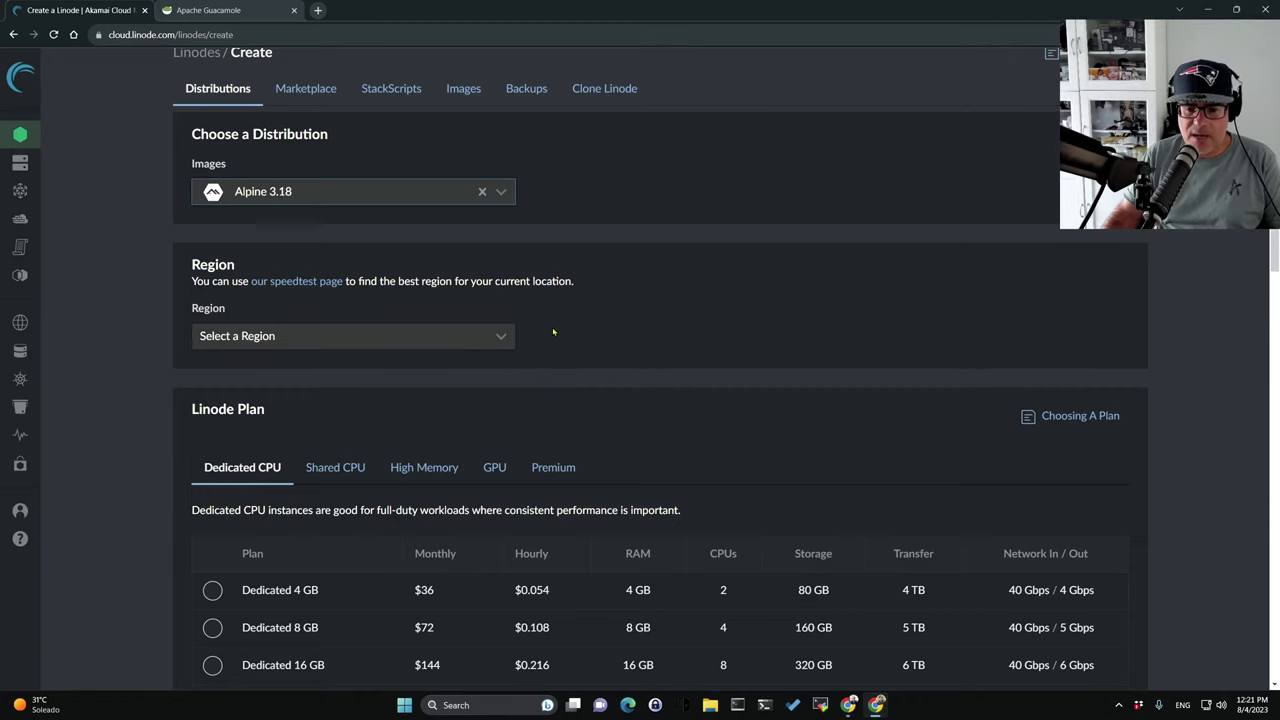
Set the region to London, UK (eu-west).
scroll(553, 332, down, 1)
click(480, 273)
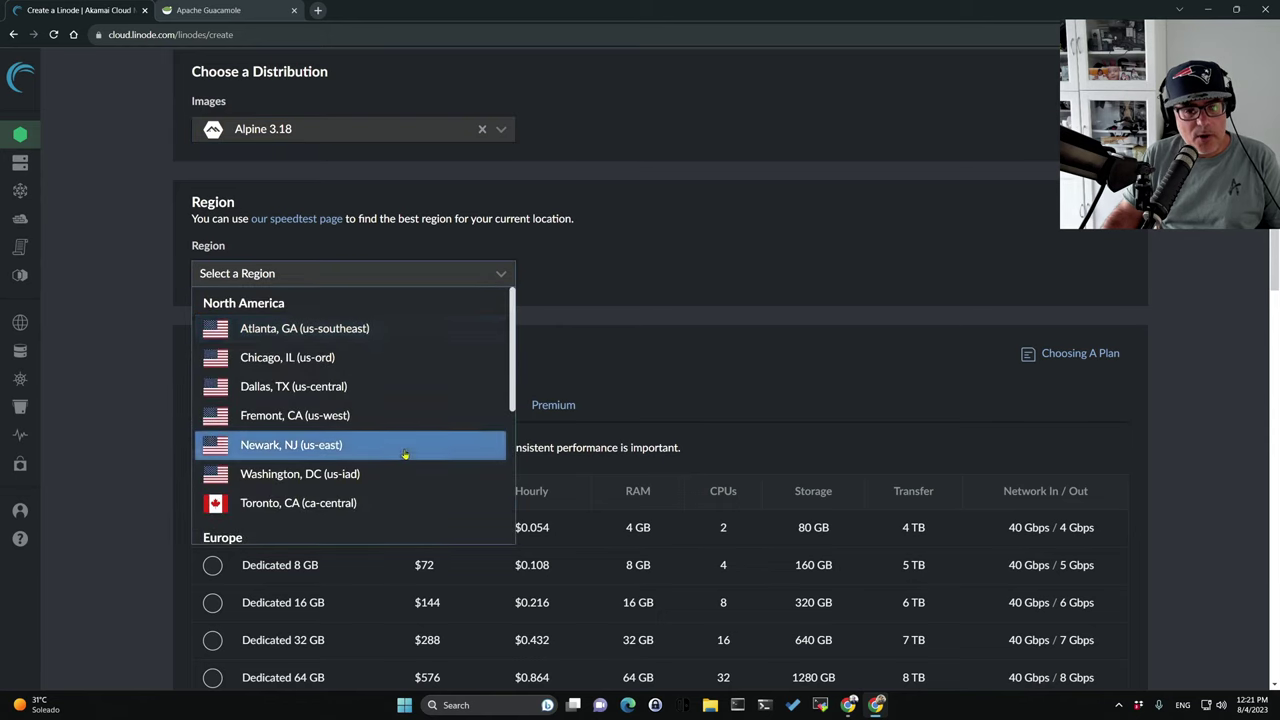
scroll(405, 455, down, 2)
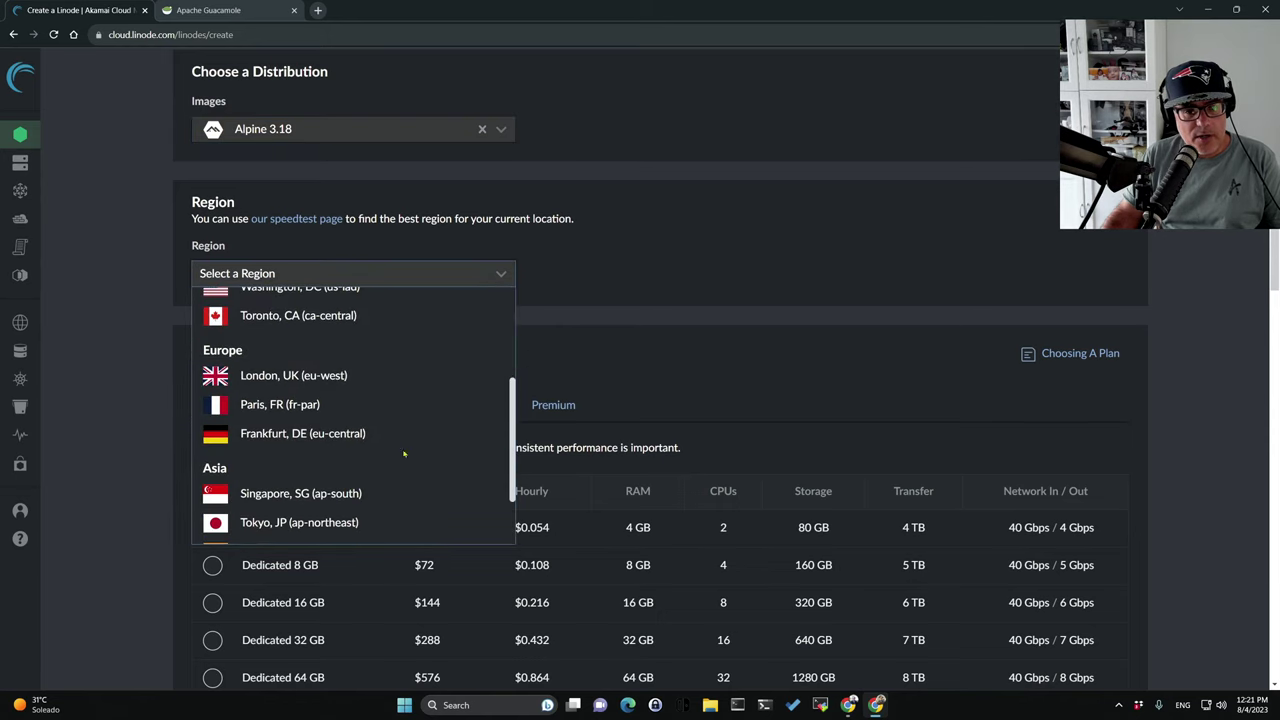
click(300, 375)
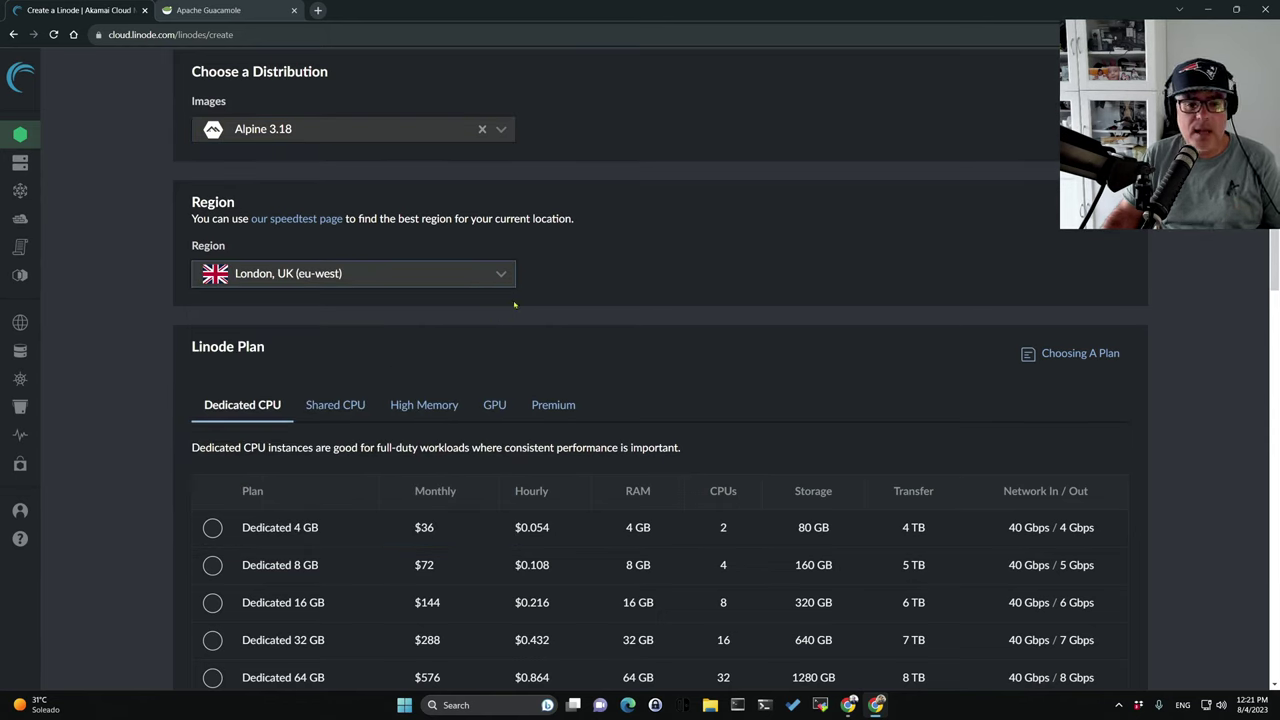
click(495, 273)
scroll(316, 514, down, 1)
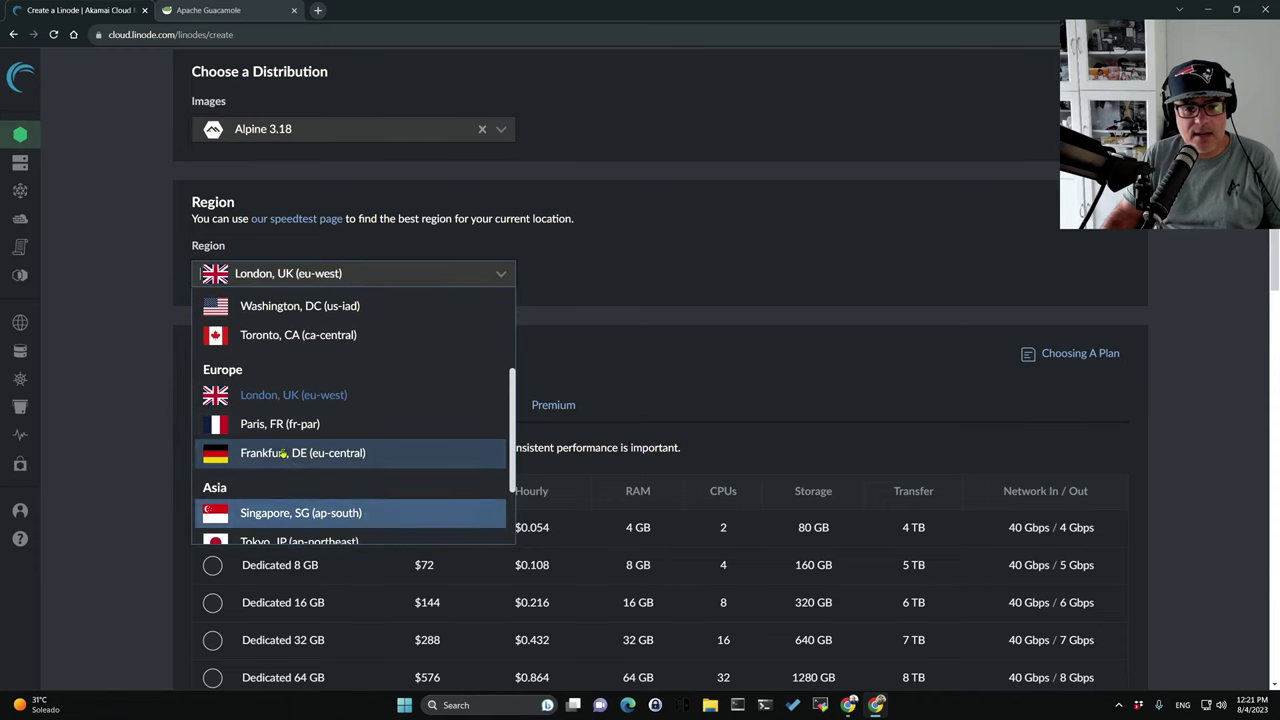
click(344, 398)
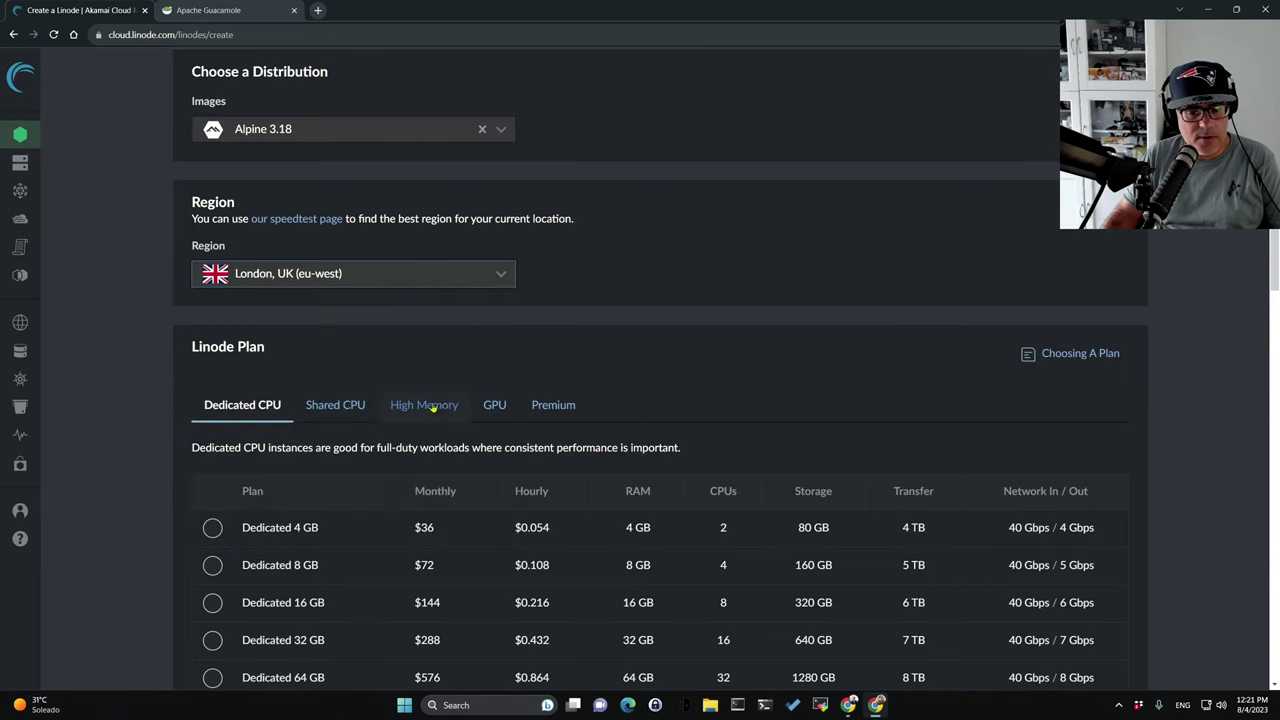
scroll(470, 400, down, 1)
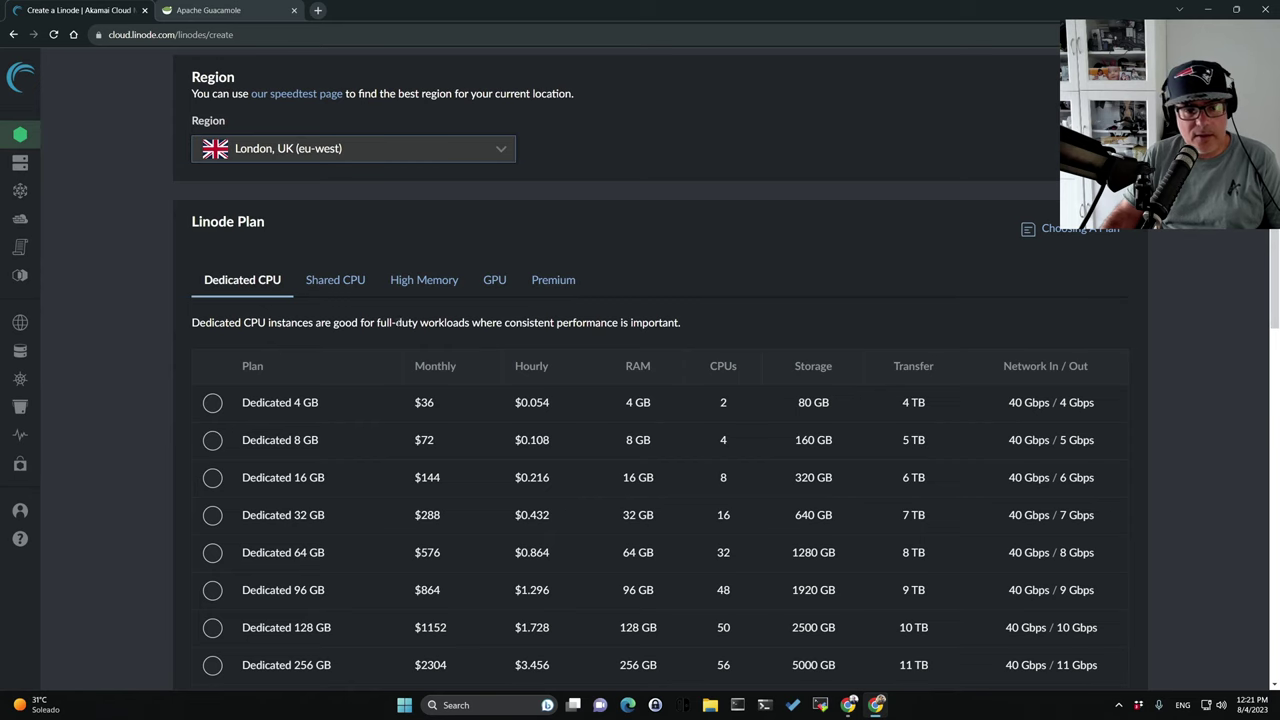
Select the Shared CPU Nanode 1 GB plan ($5 monthly, $0.0075 hourly).
click(342, 286)
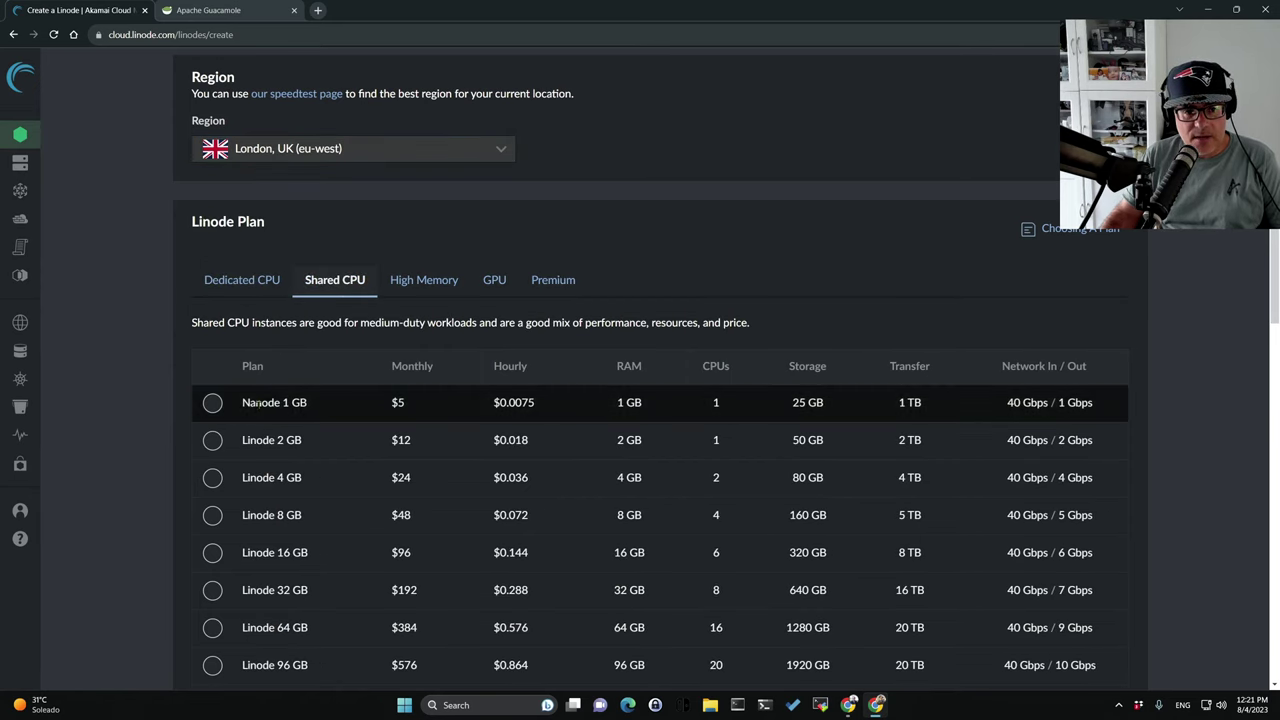
click(213, 404)
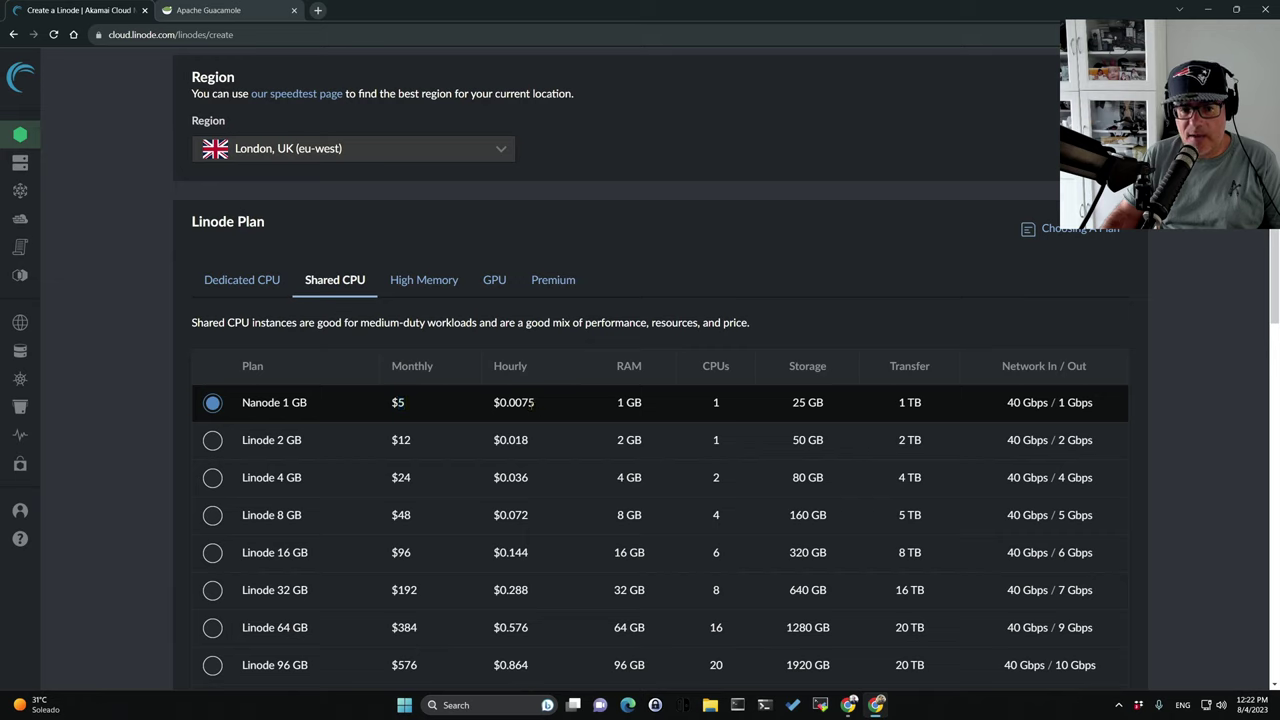
drag(536, 403, 494, 408)
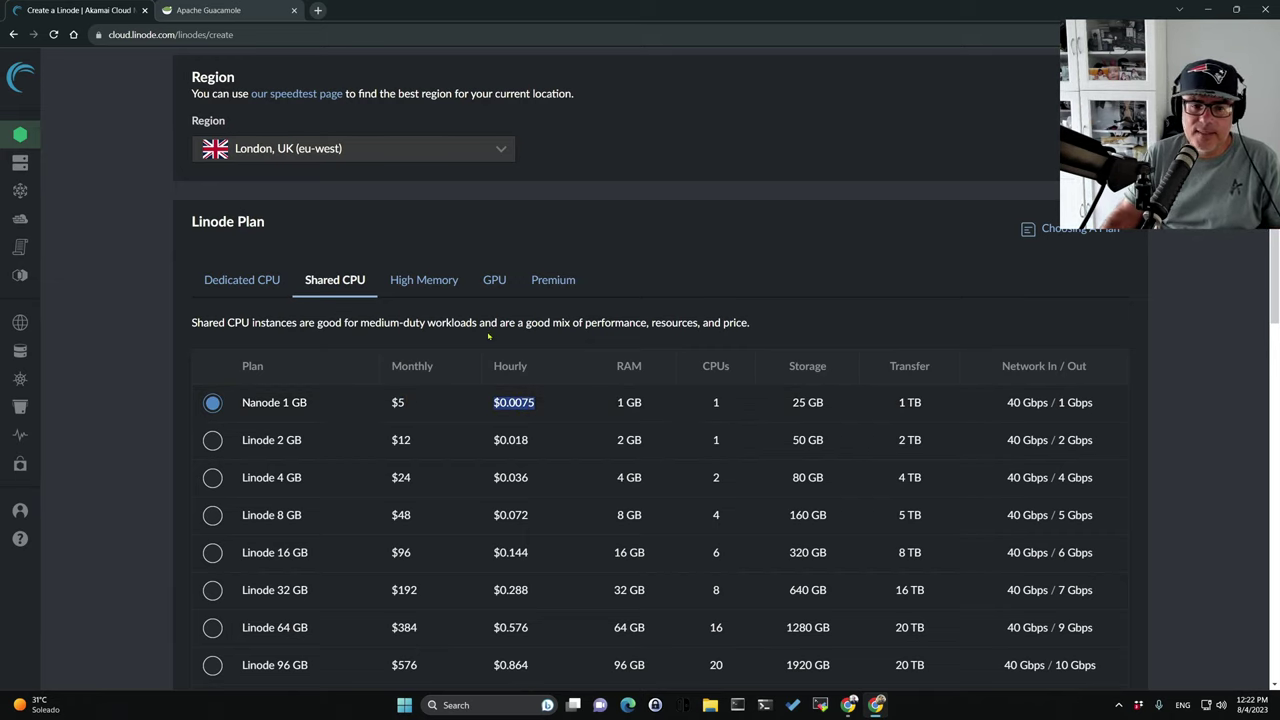
Enter a root password and attach the account's existing SSH key.
scroll(569, 581, down, 1)
scroll(569, 581, down, 2)
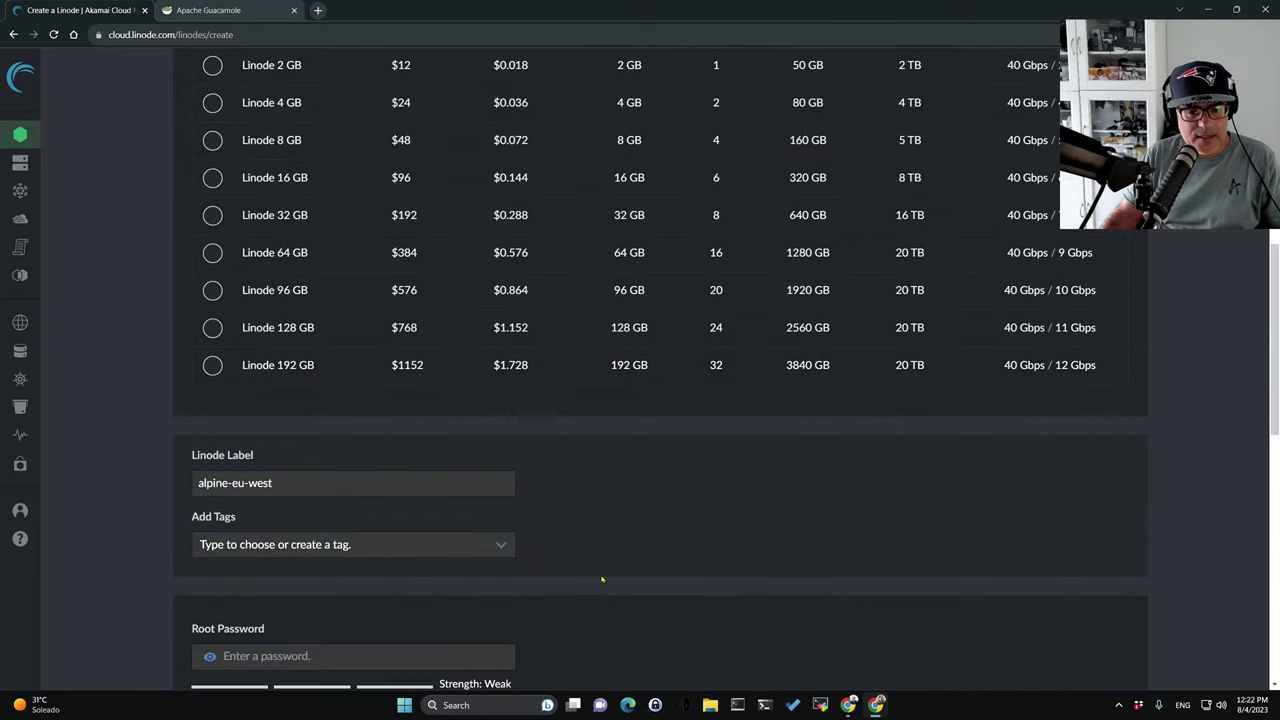
scroll(488, 496, down, 1)
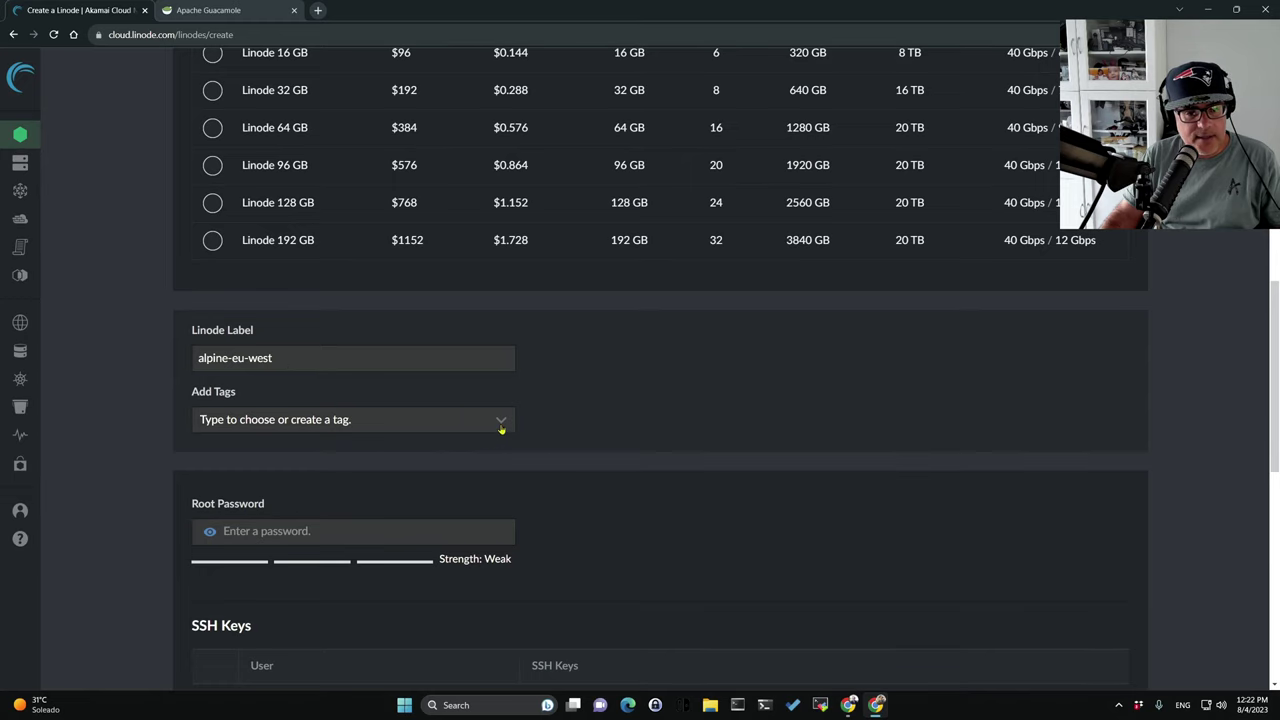
scroll(501, 446, down, 1)
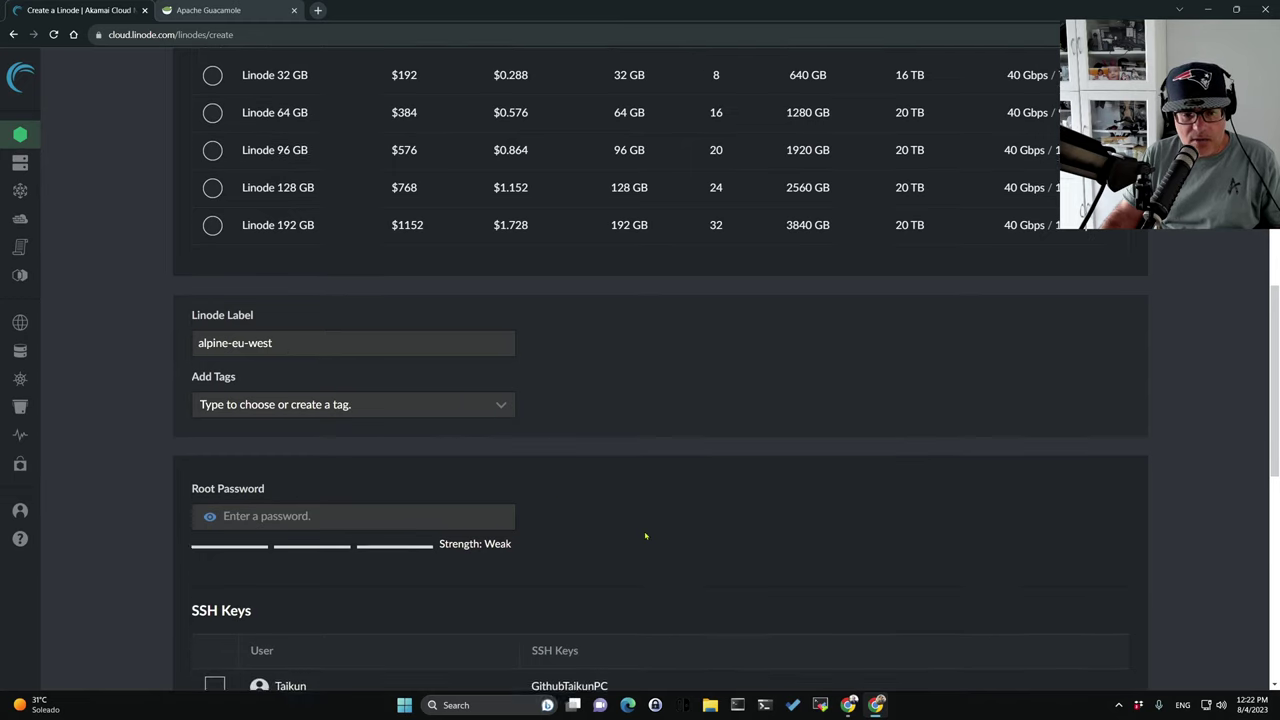
click(240, 406)
text(••••••)
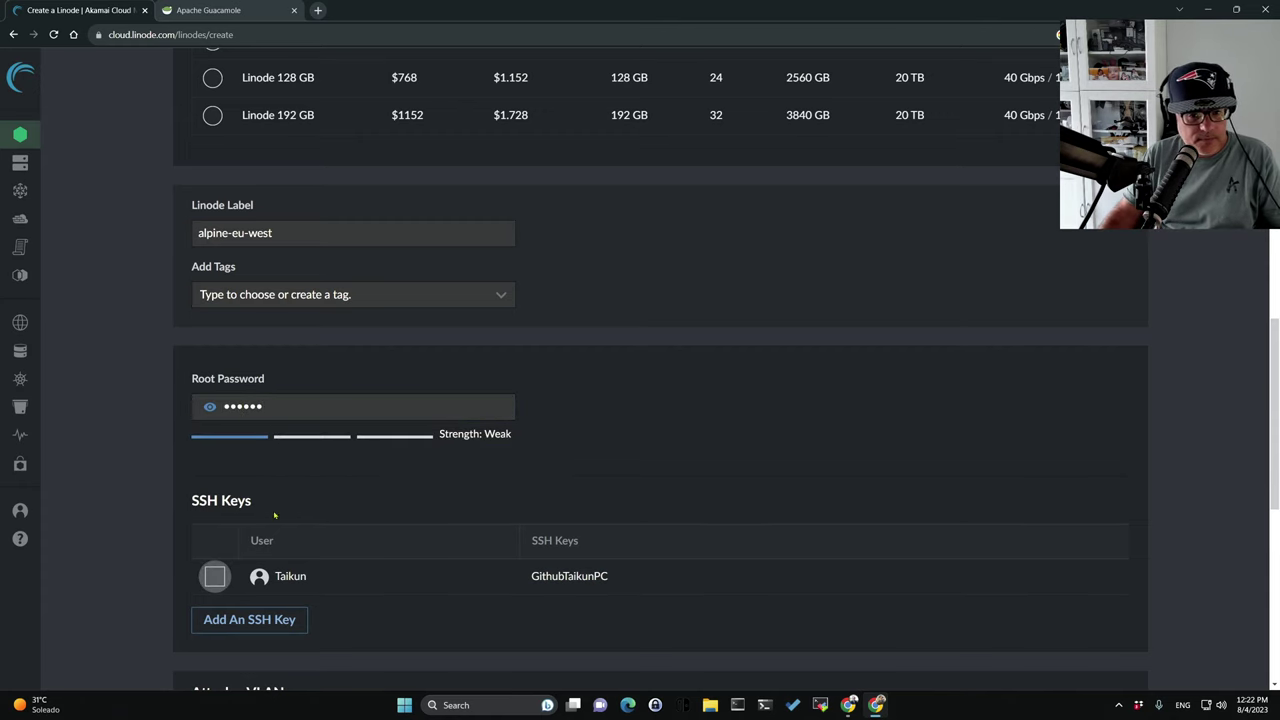
scroll(260, 620, down, 1)
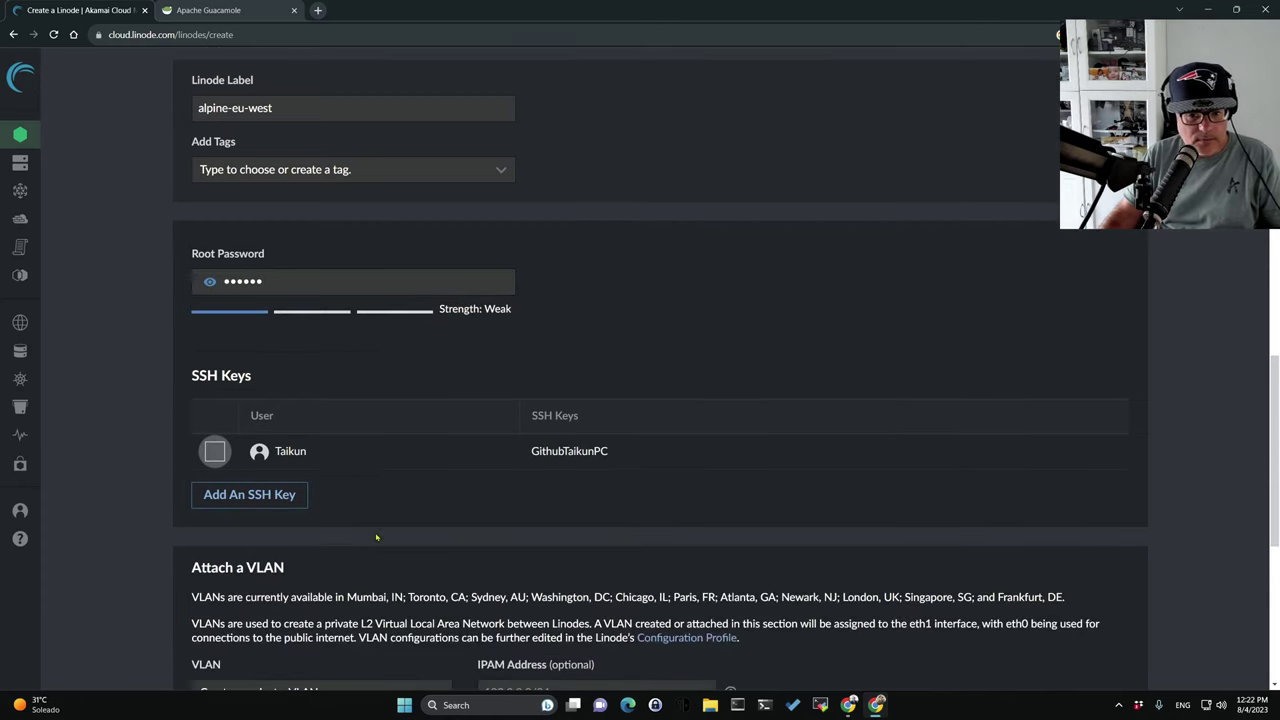
click(214, 451)
Leave VLAN unset and try submitting the Create Linode form.
scroll(346, 437, down, 1)
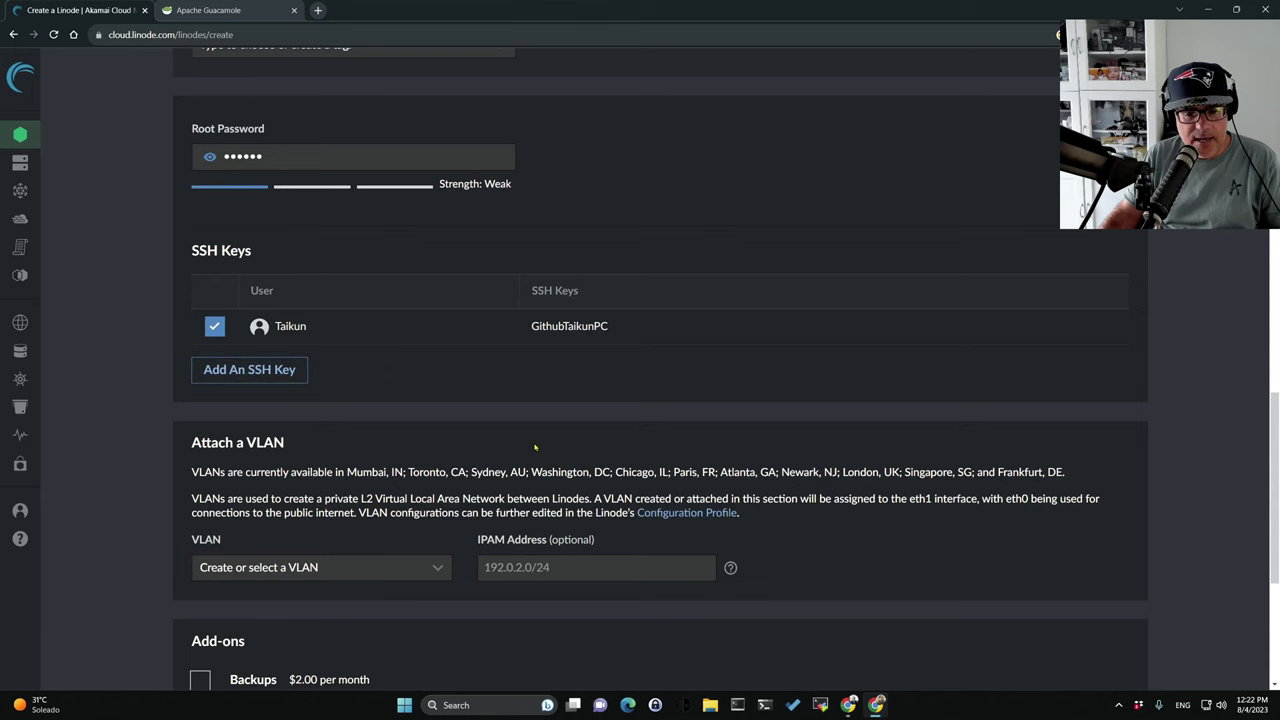
scroll(535, 447, down, 2)
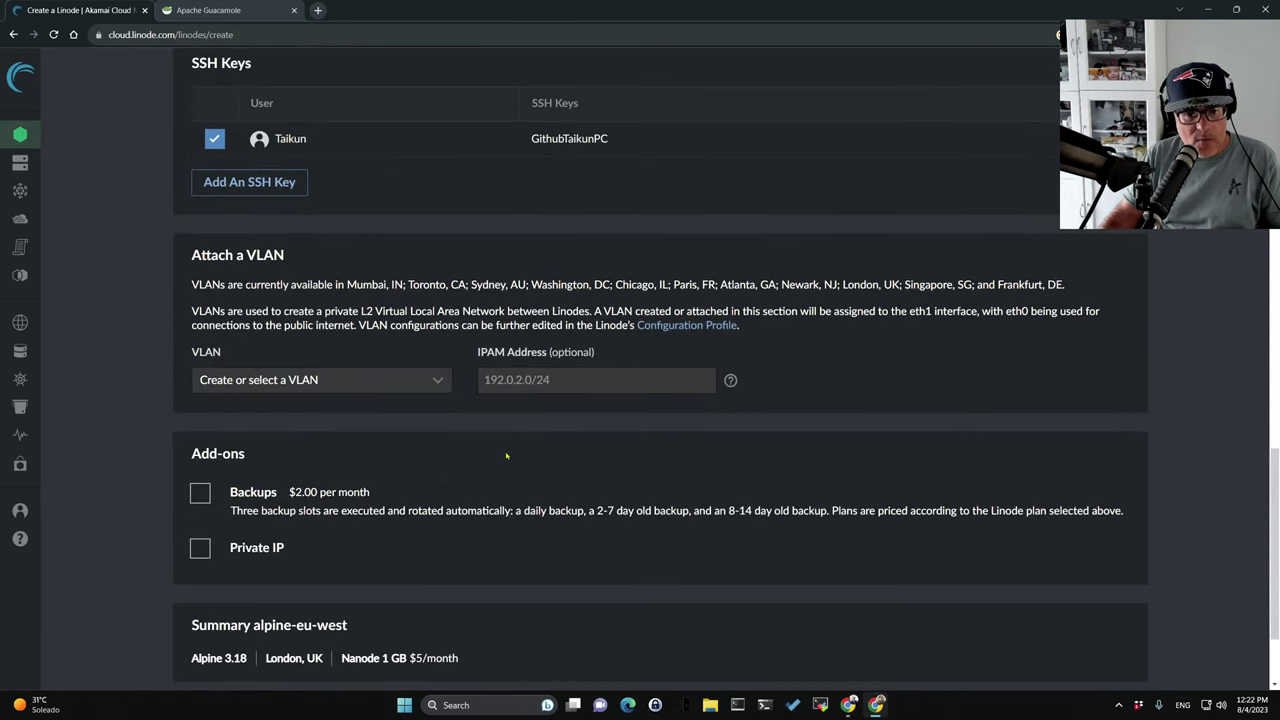
click(440, 390)
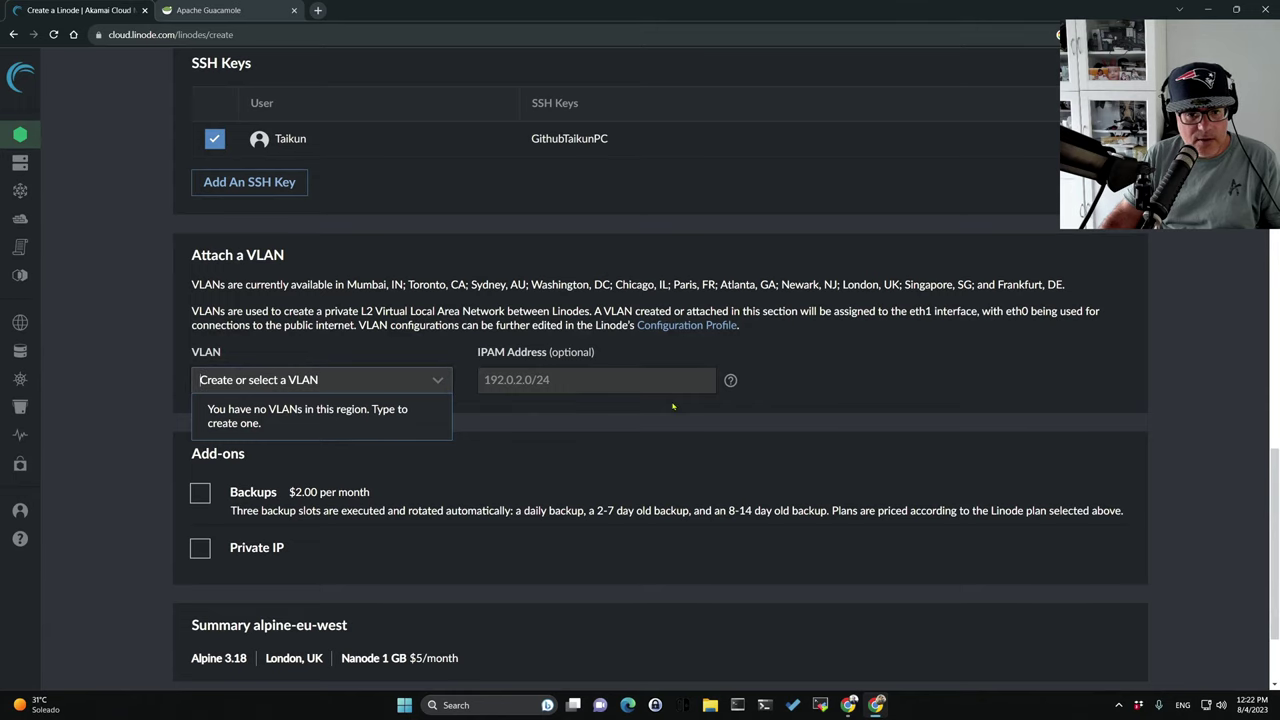
click(802, 375)
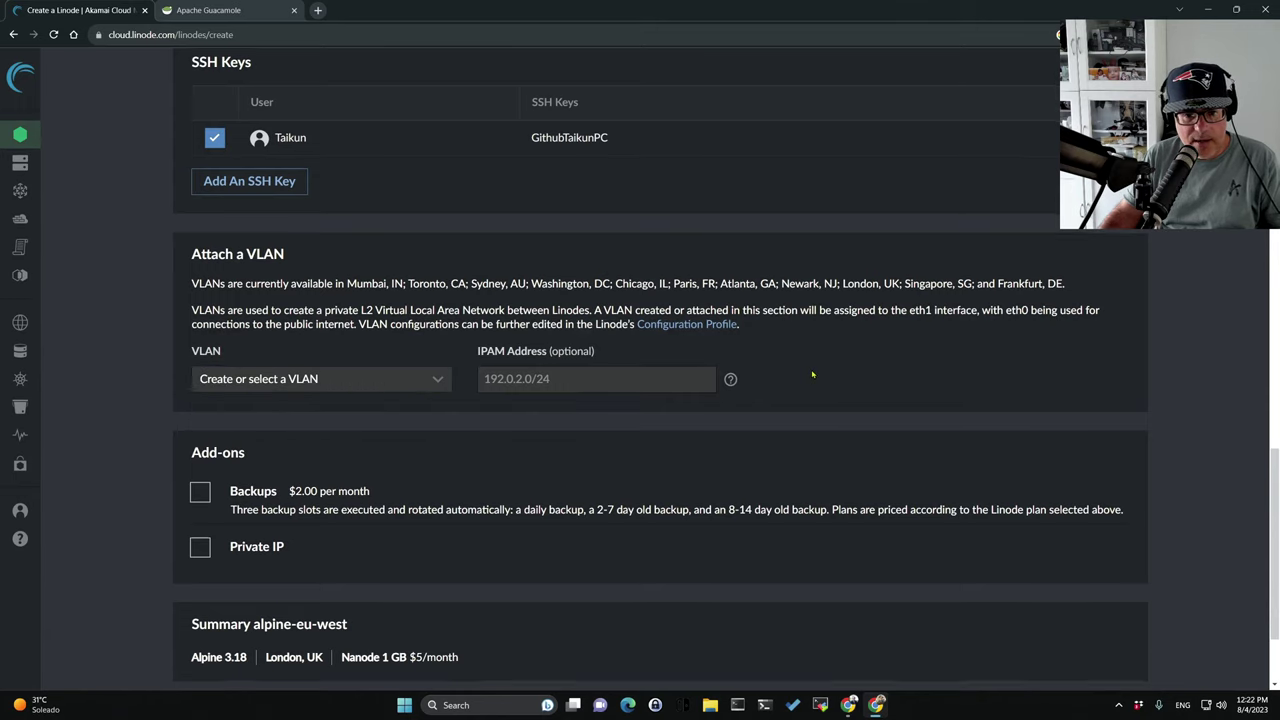
scroll(810, 375, down, 2)
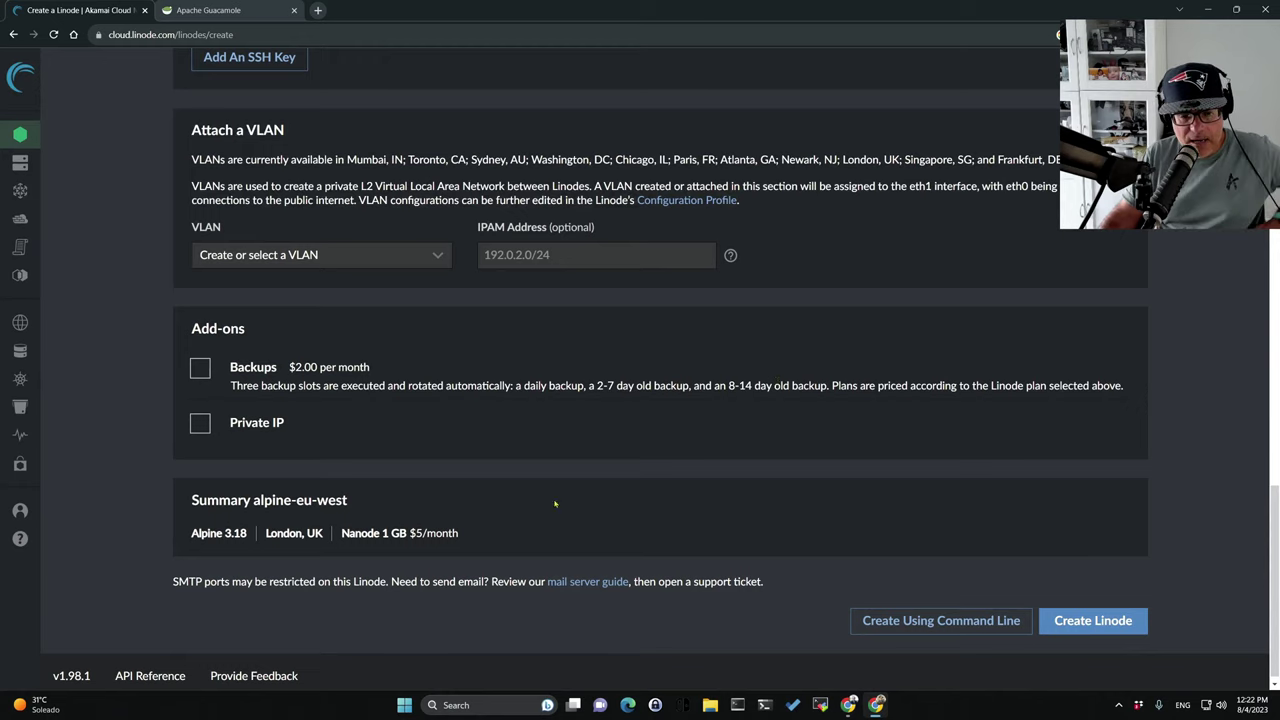
click(1075, 625)
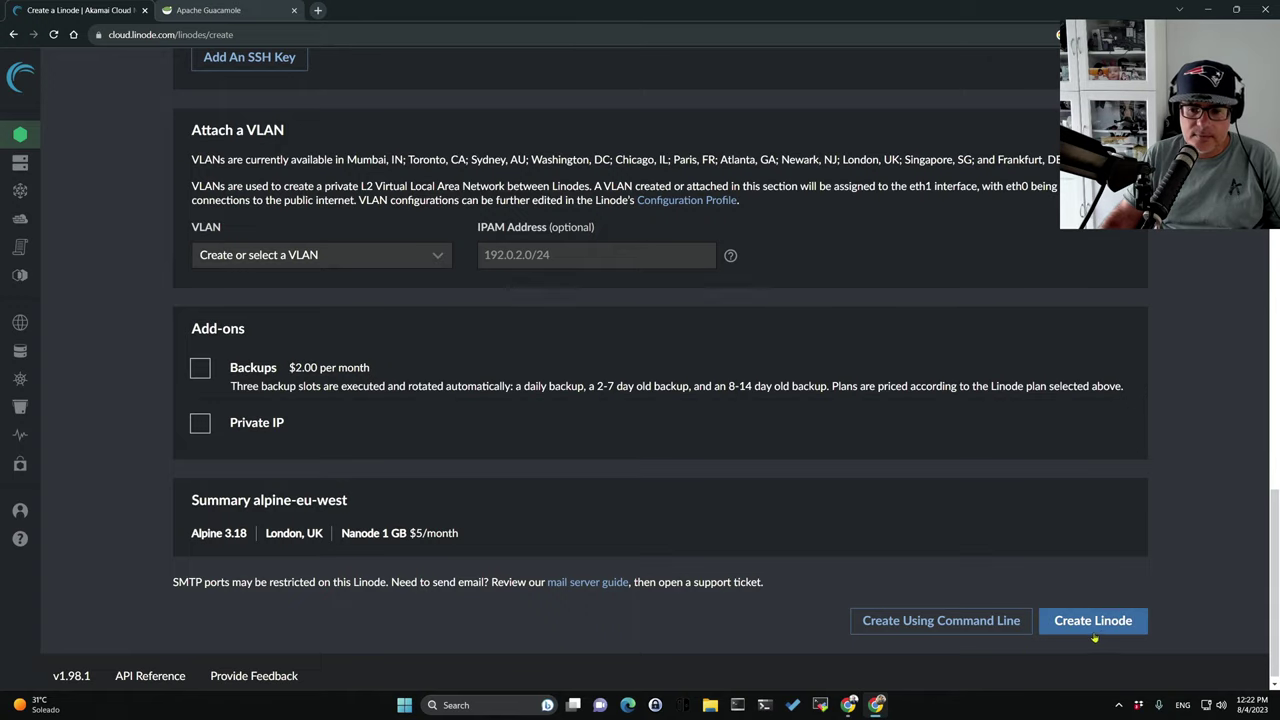
Replace the rejected weak root password with Chrome's suggested strong password, rated Good.
click(1100, 628)
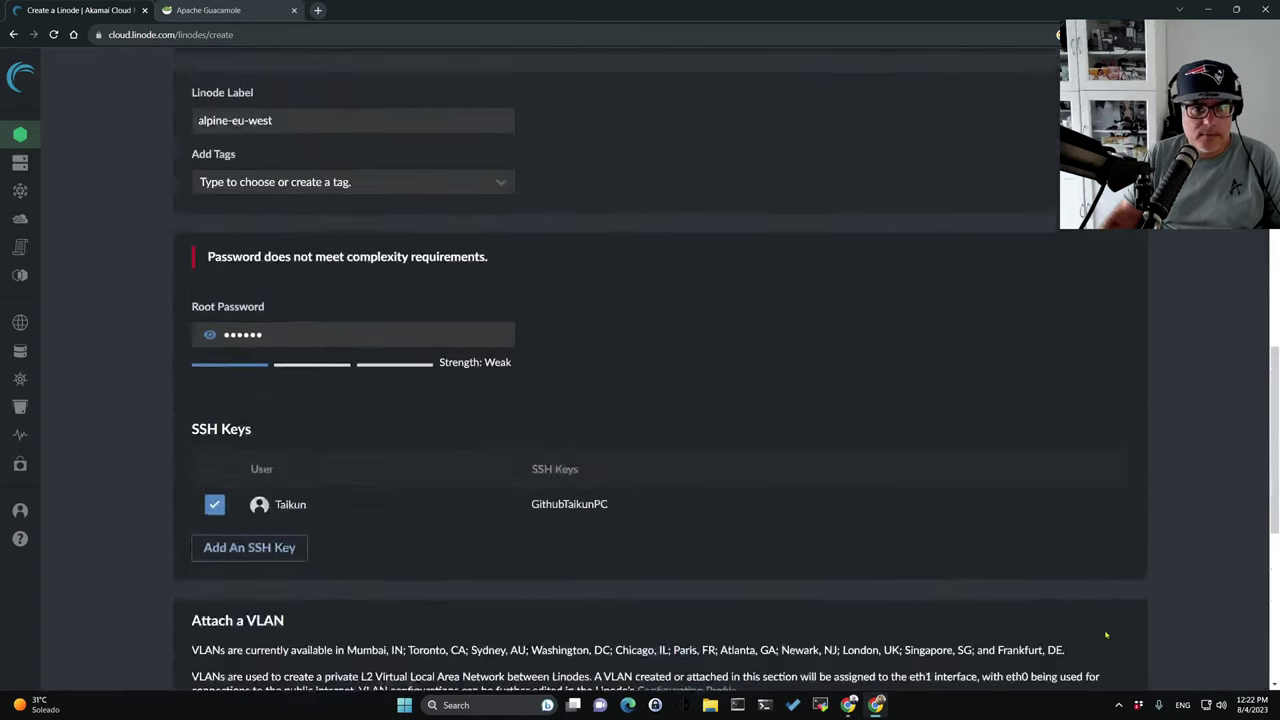
scroll(1106, 634, up, 3)
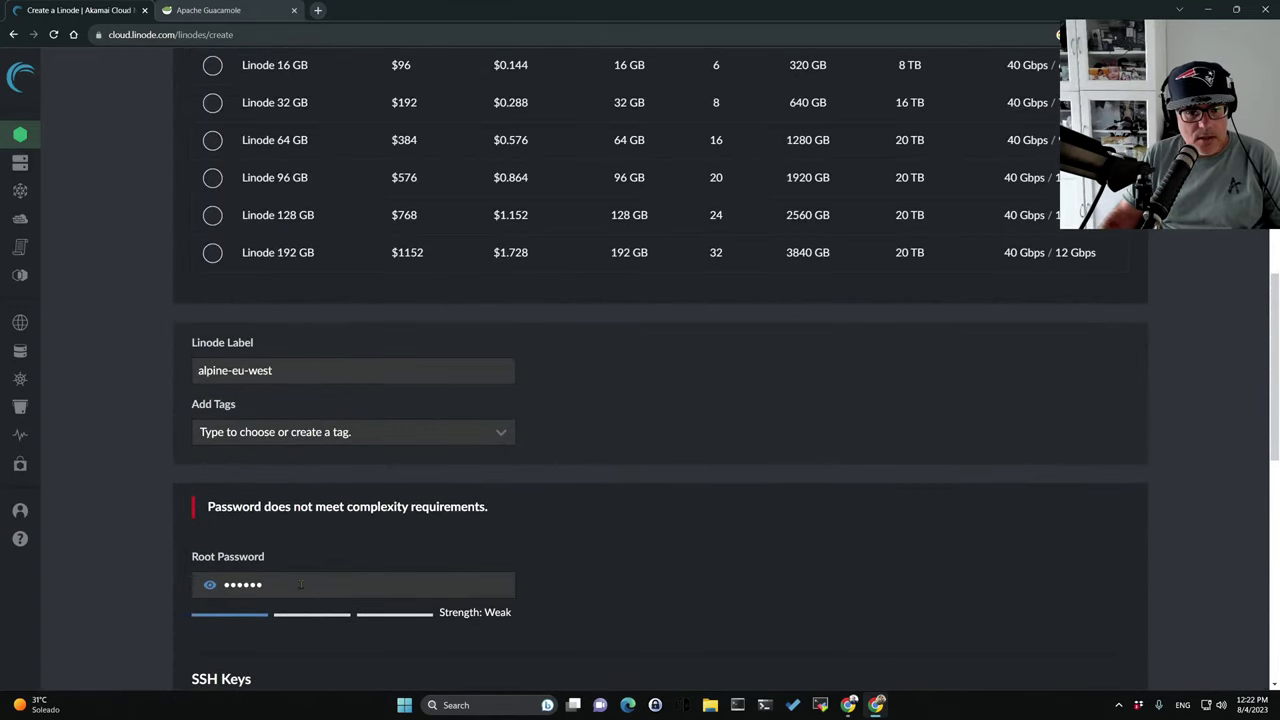
drag(300, 585, 139, 577)
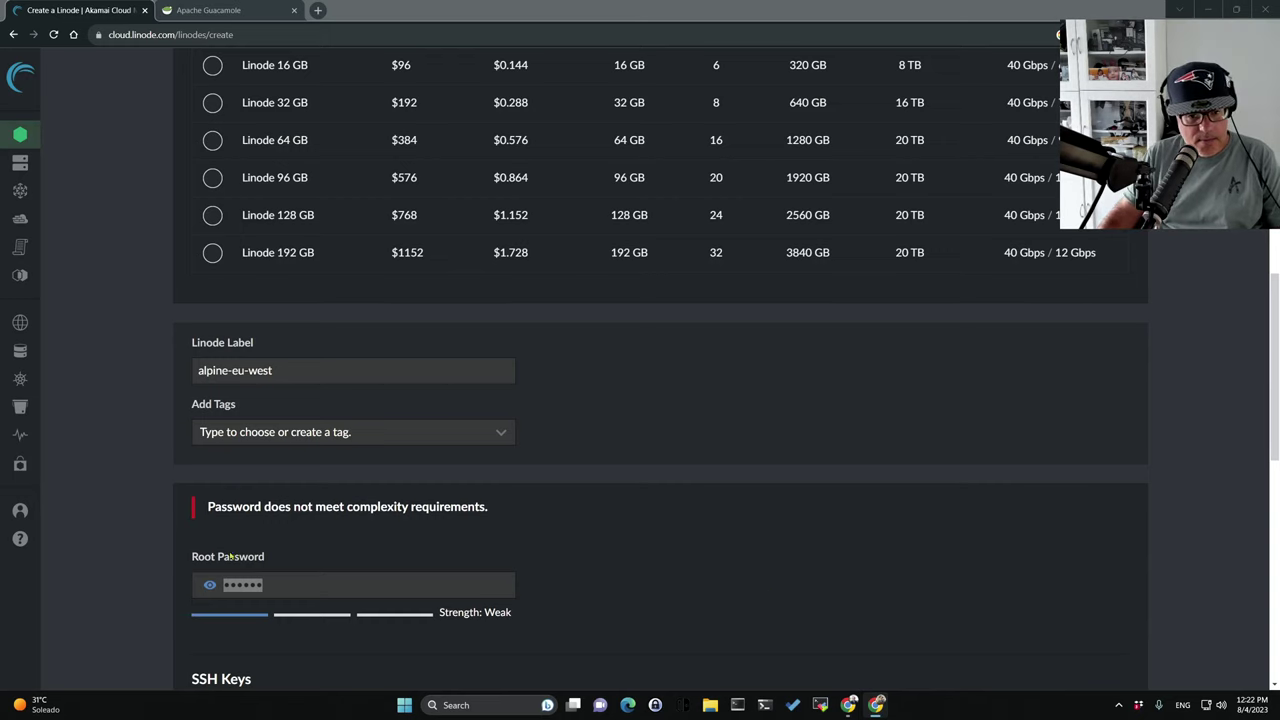
click(277, 590)
key(BackSpace)
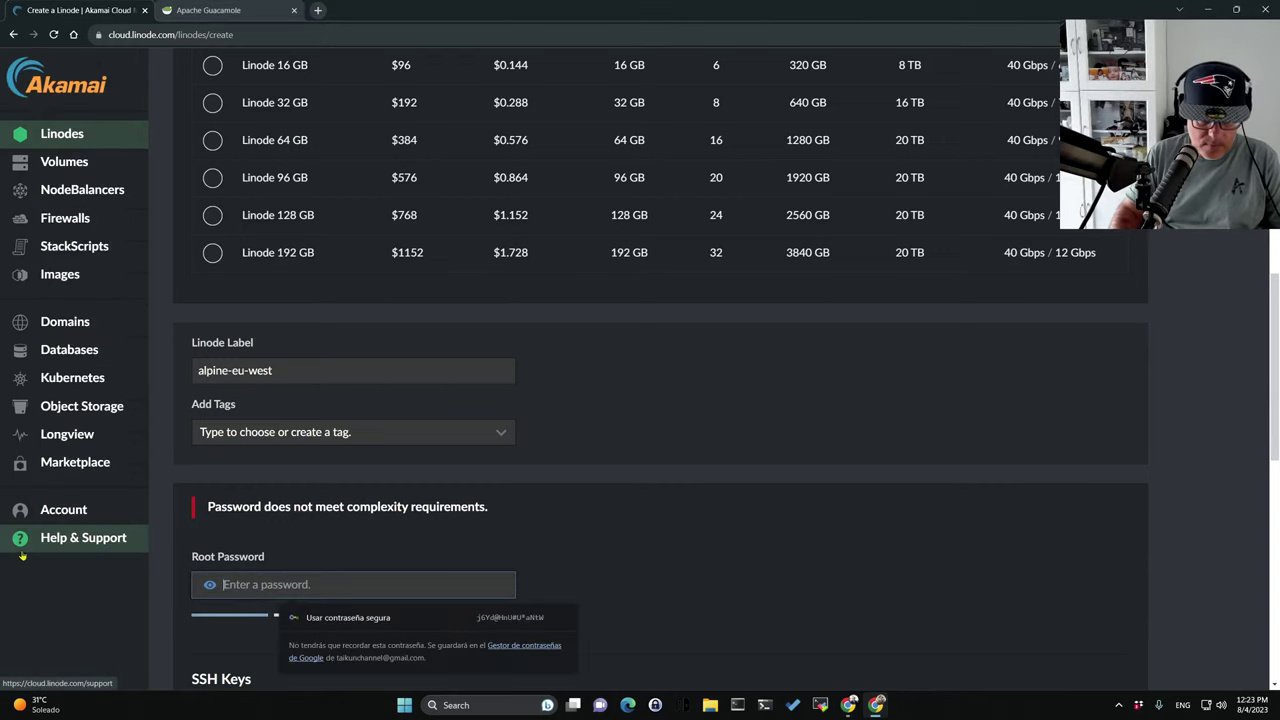
click(345, 617)
scroll(355, 600, down, 4)
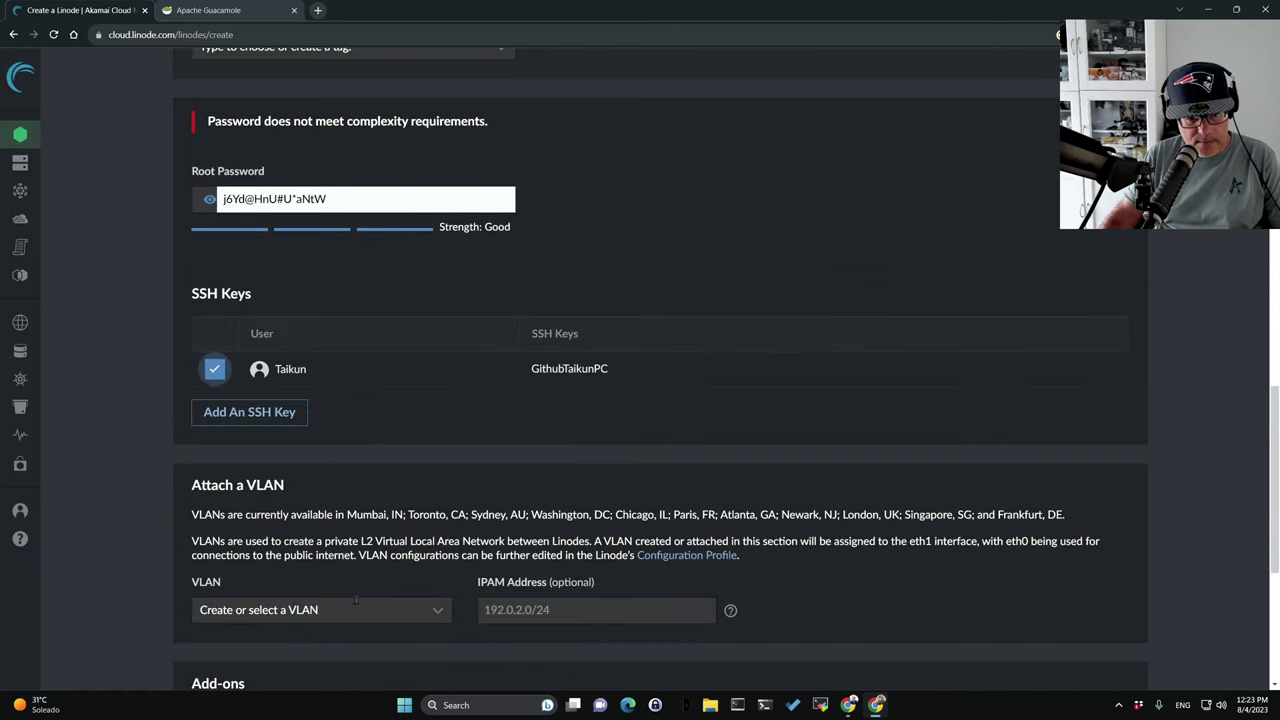
key(ctrl+a)
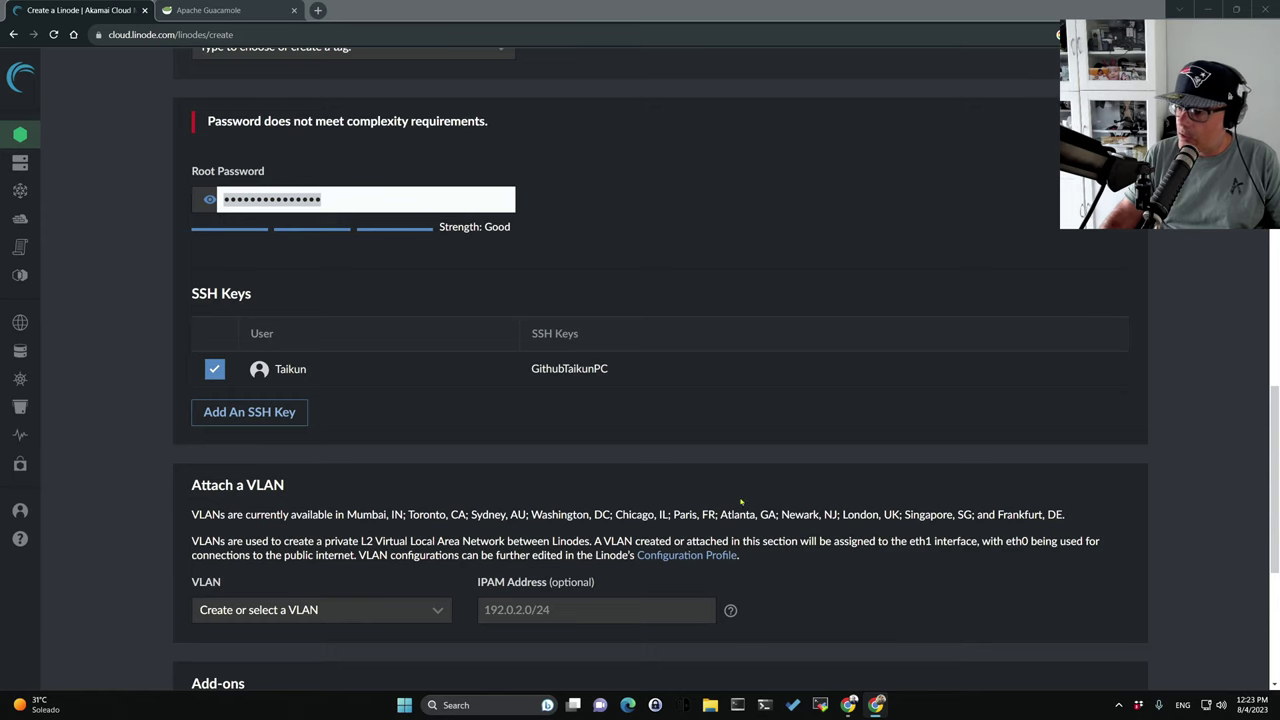
click(748, 340)
scroll(700, 300, down, 2)
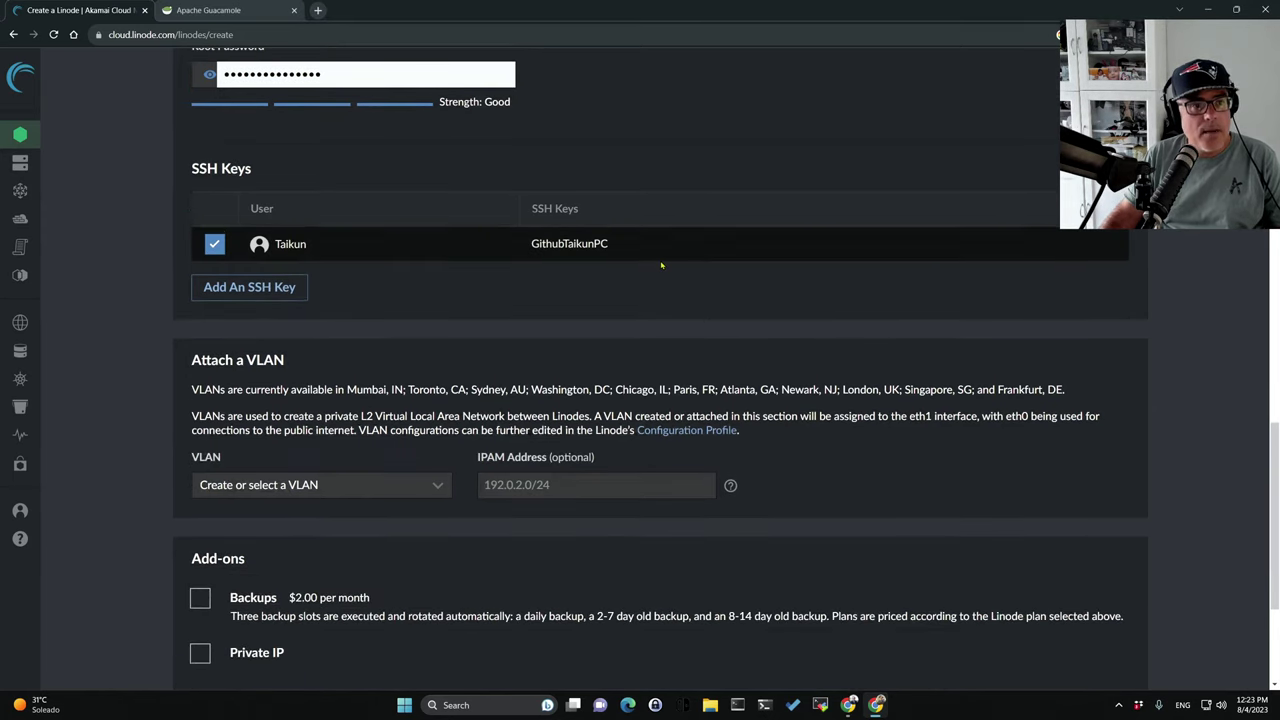
scroll(661, 265, down, 4)
Create the alpine-eu-west Linode and start a fresh Create Linode form.
click(1106, 612)
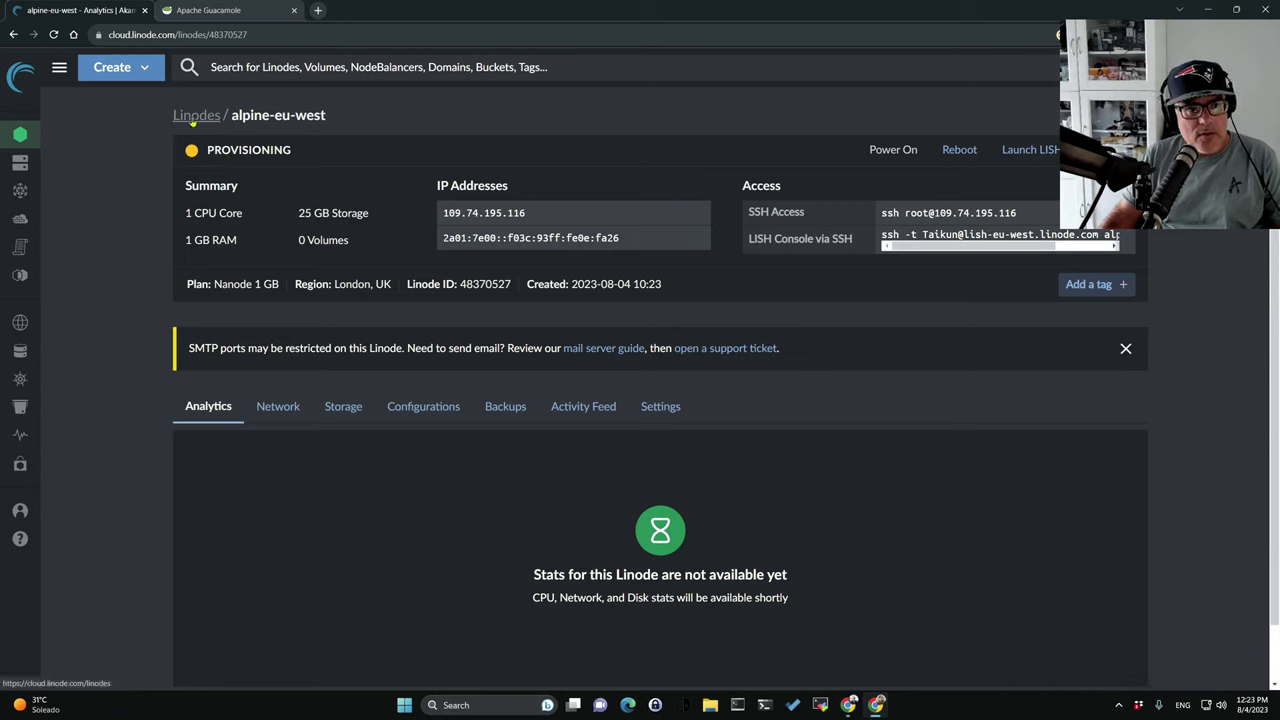
click(114, 67)
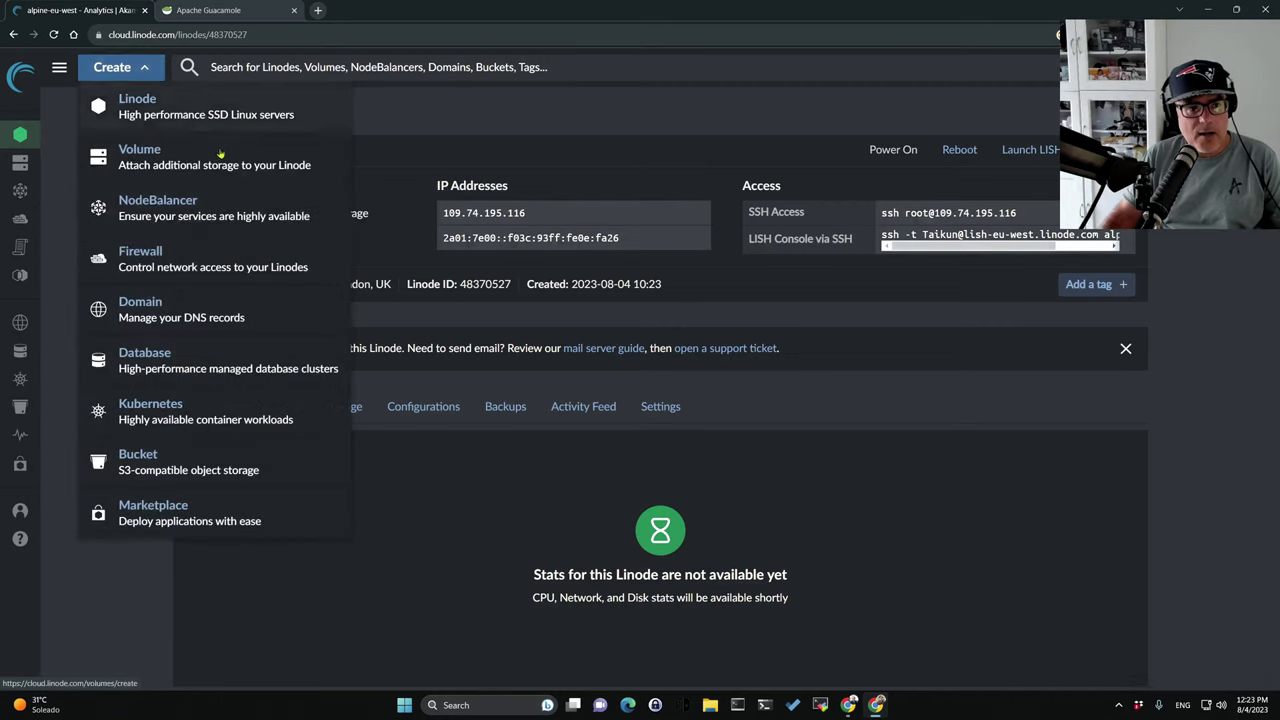
click(160, 106)
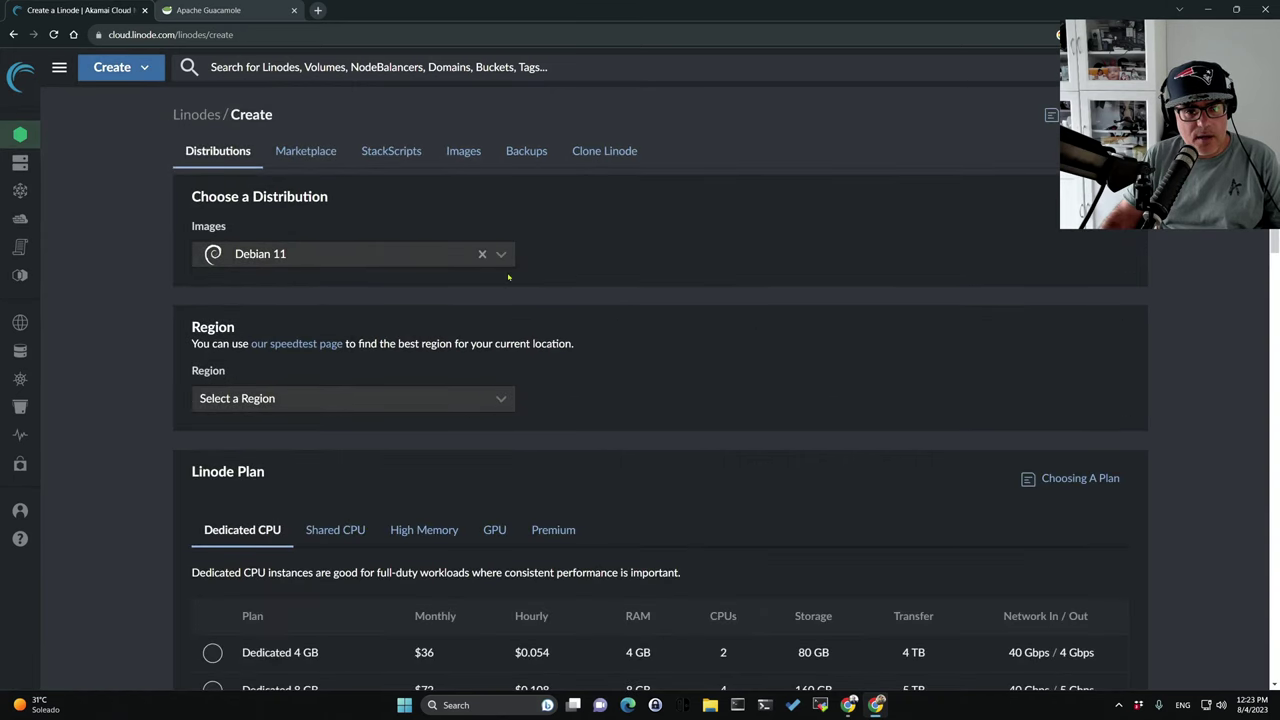
Keep Debian 11 as the image and set the region to Frankfurt, DE (eu-central).
click(503, 255)
click(504, 256)
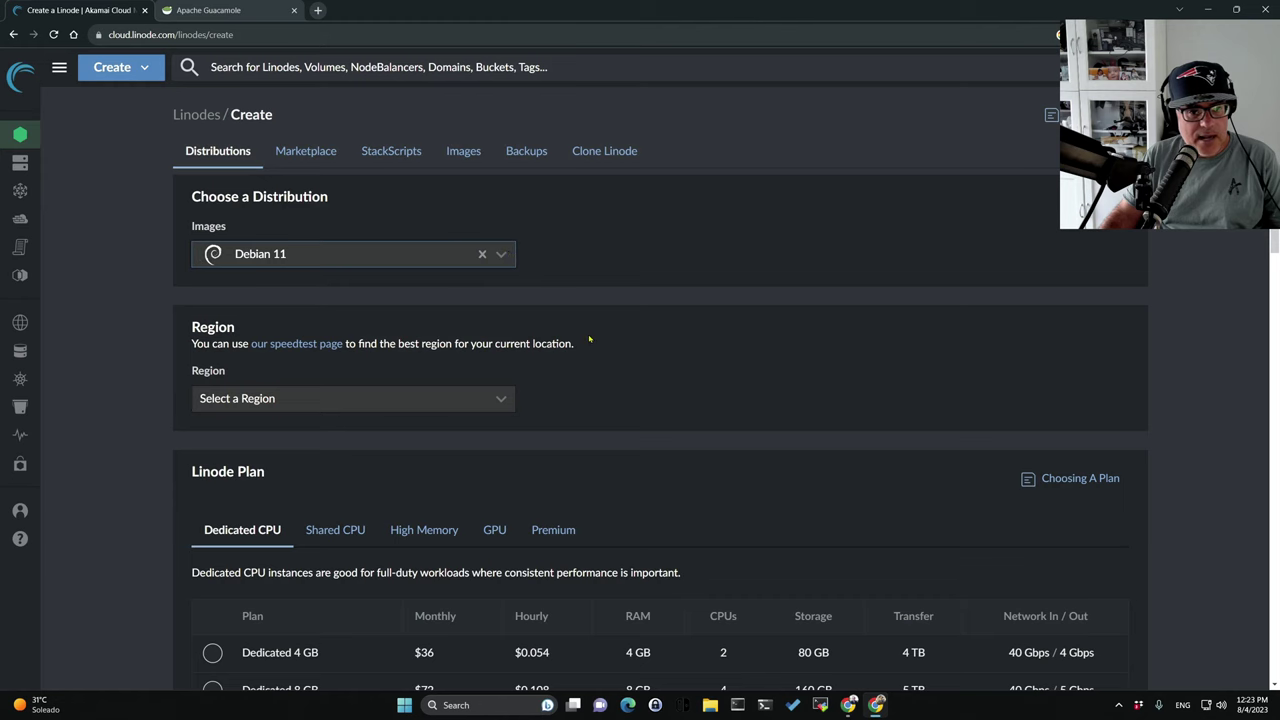
scroll(590, 338, down, 1)
click(484, 285)
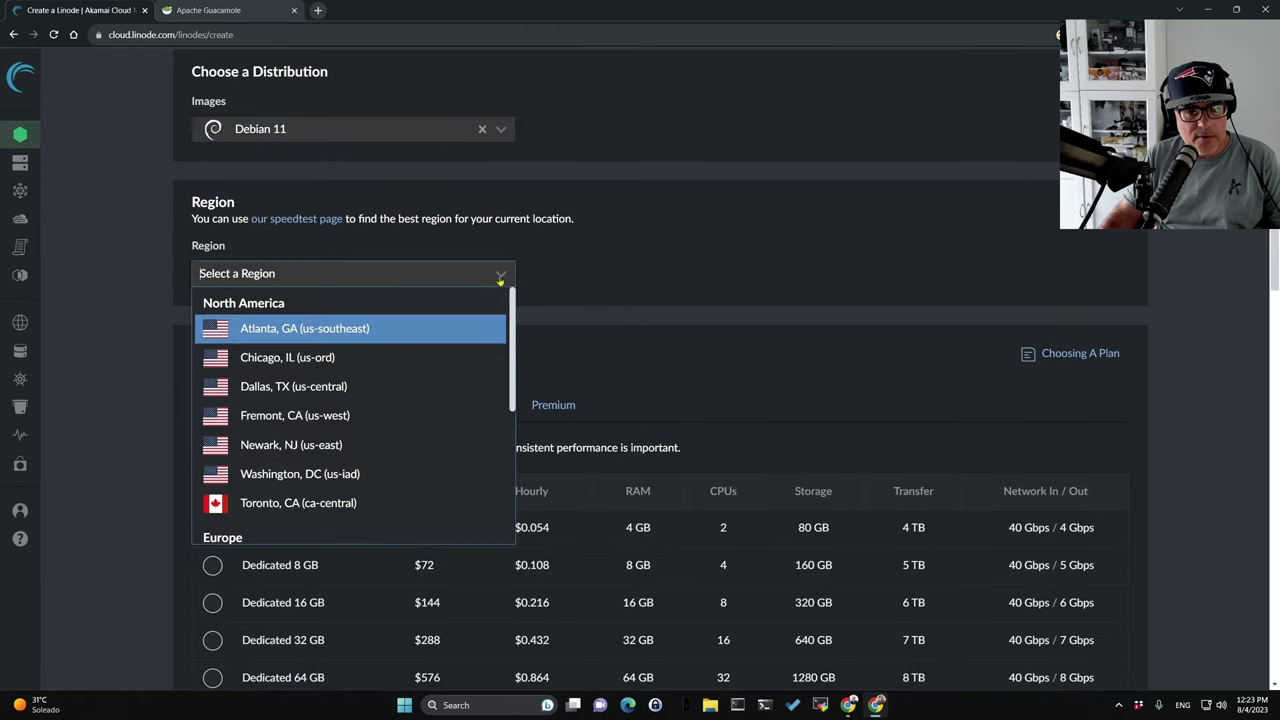
scroll(360, 495, down, 1)
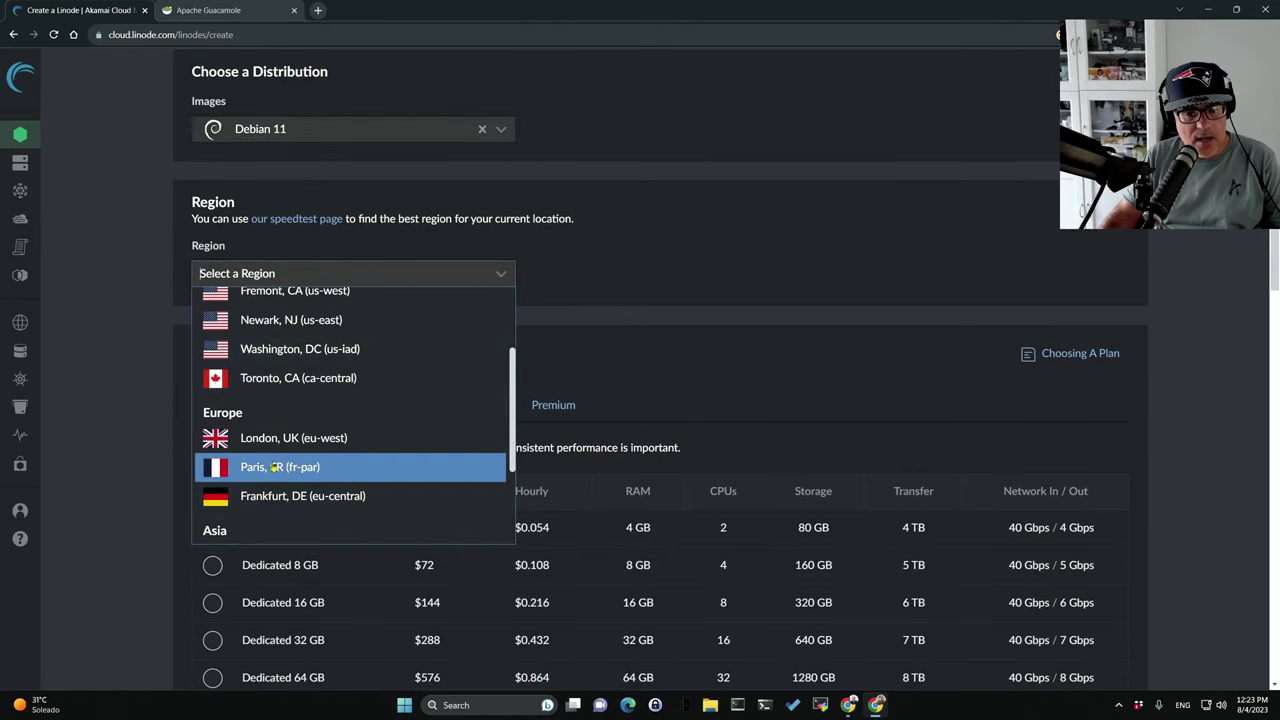
click(300, 467)
click(480, 278)
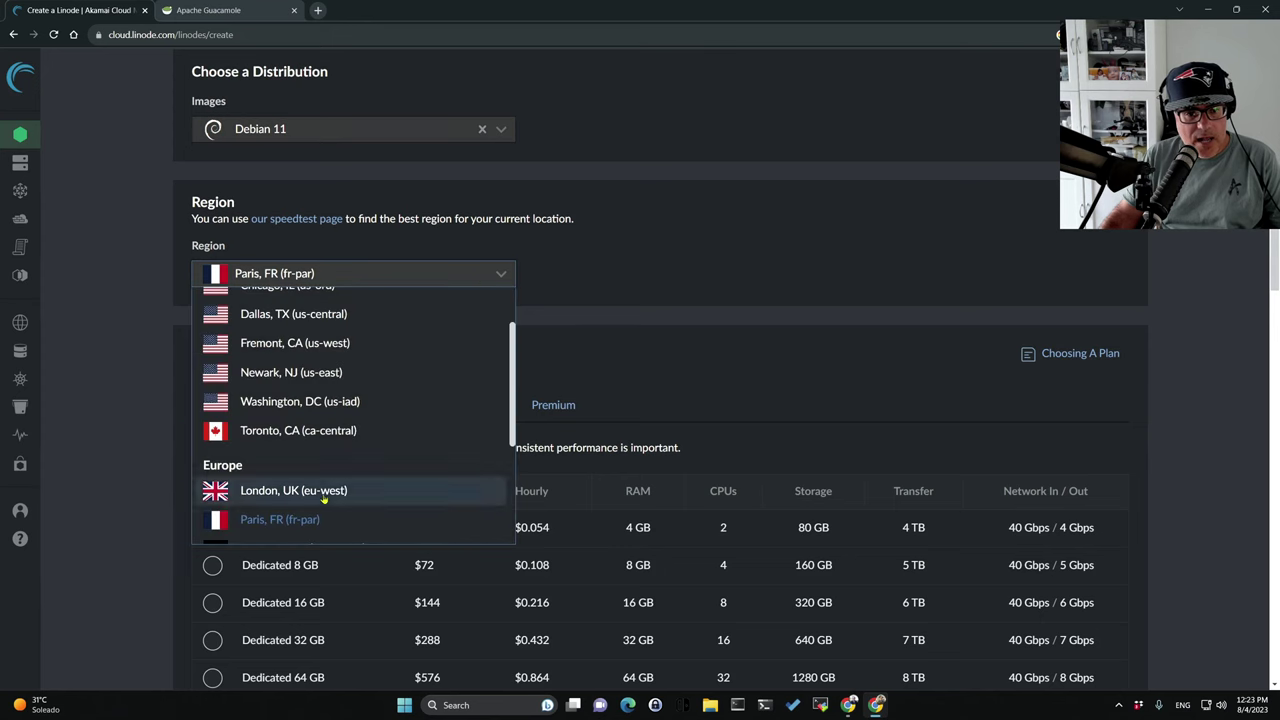
scroll(300, 450, down, 1)
click(310, 404)
Select the Shared CPU Nanode 1 GB plan.
scroll(643, 409, down, 1)
scroll(643, 409, down, 2)
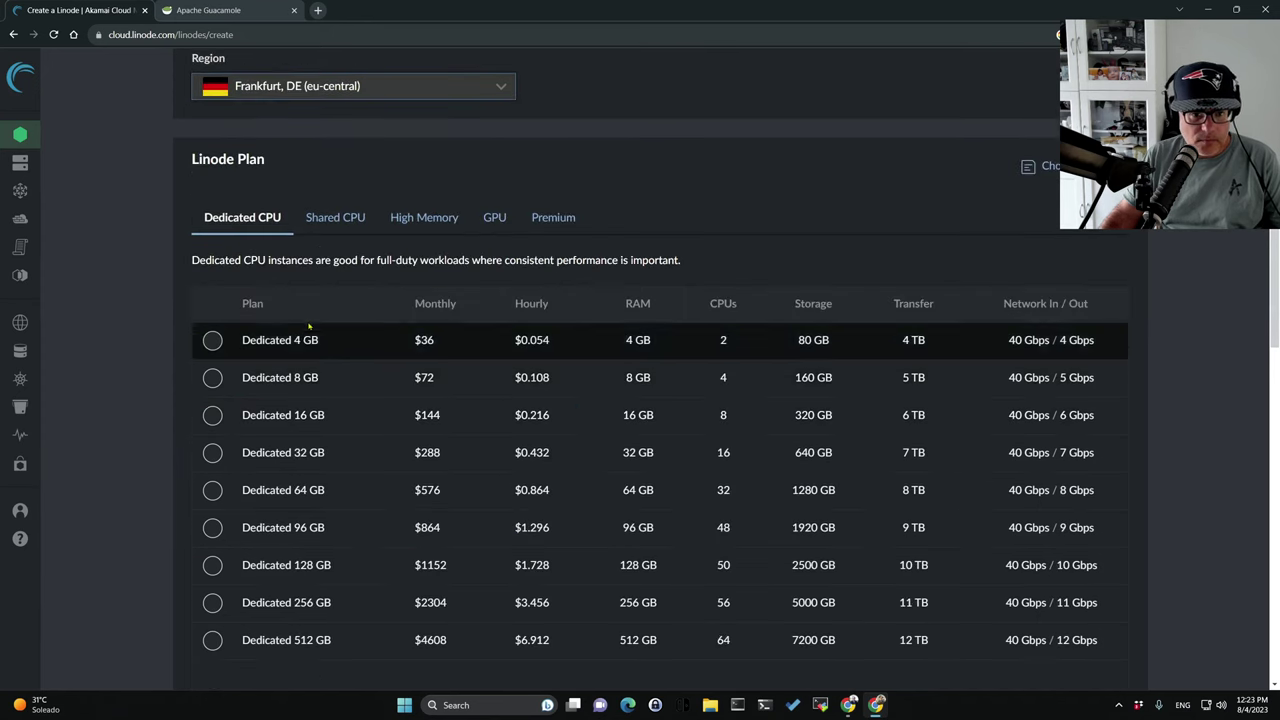
click(335, 217)
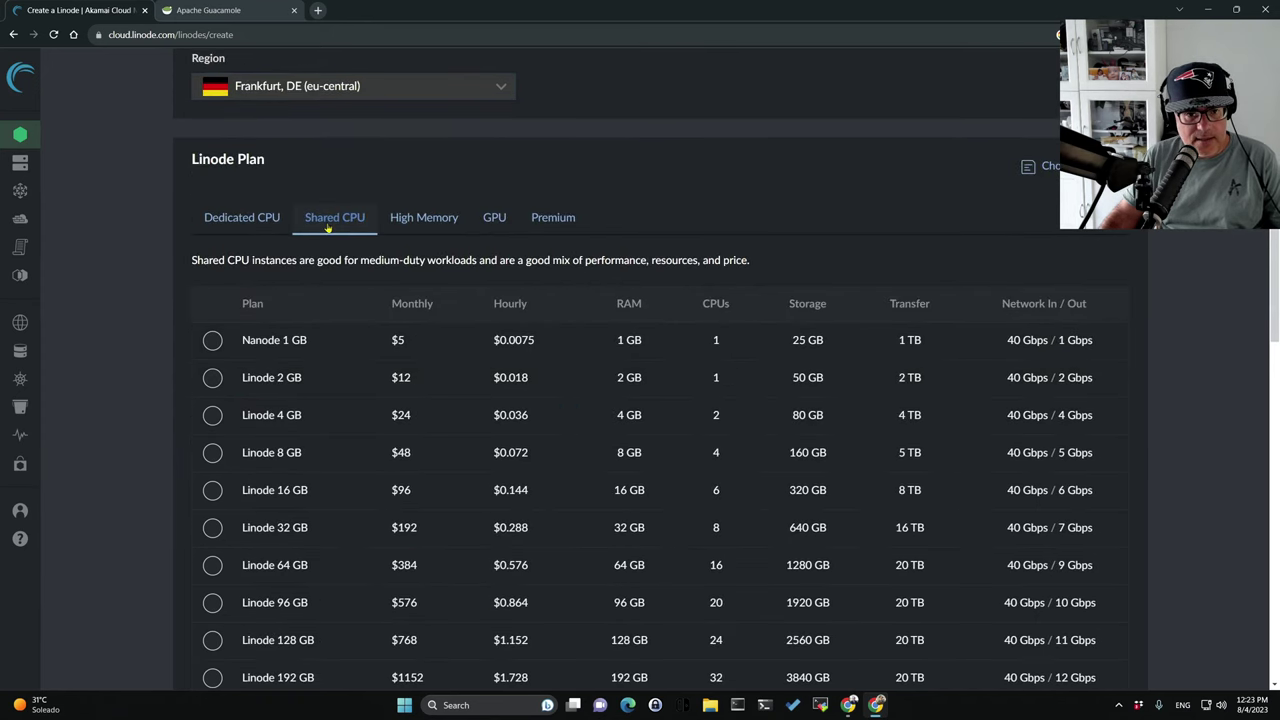
click(212, 341)
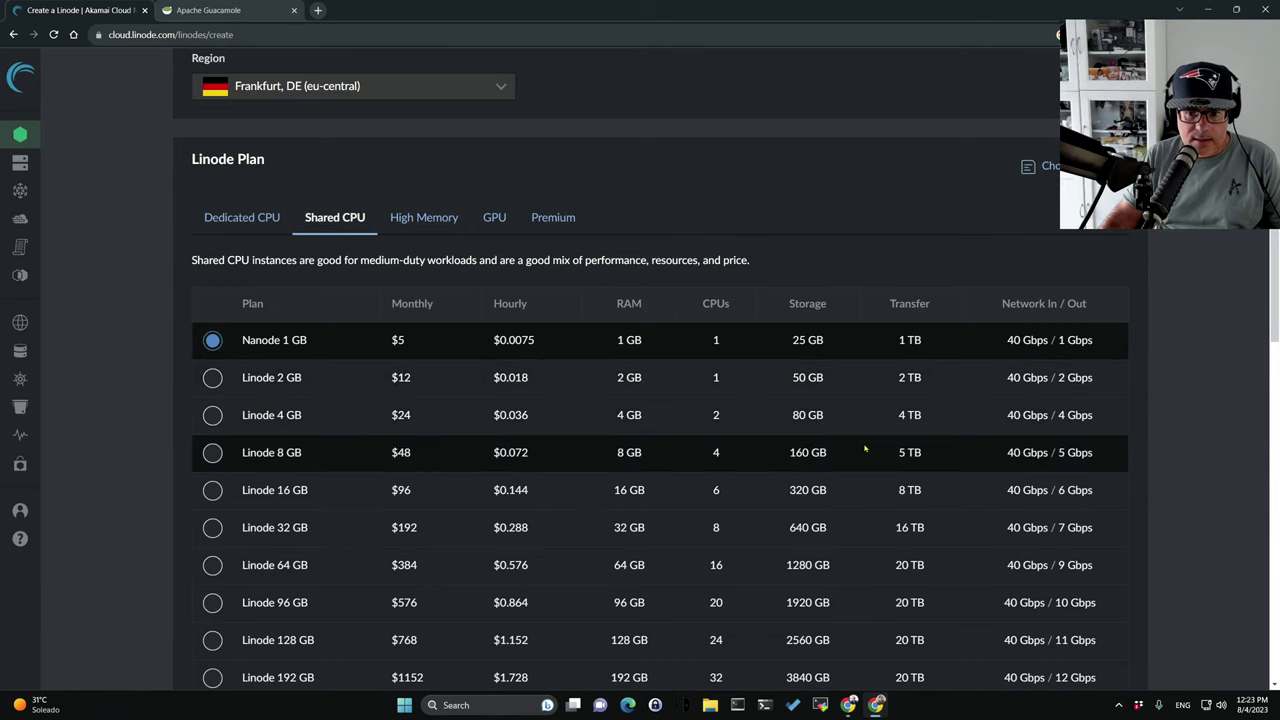
scroll(865, 449, down, 2)
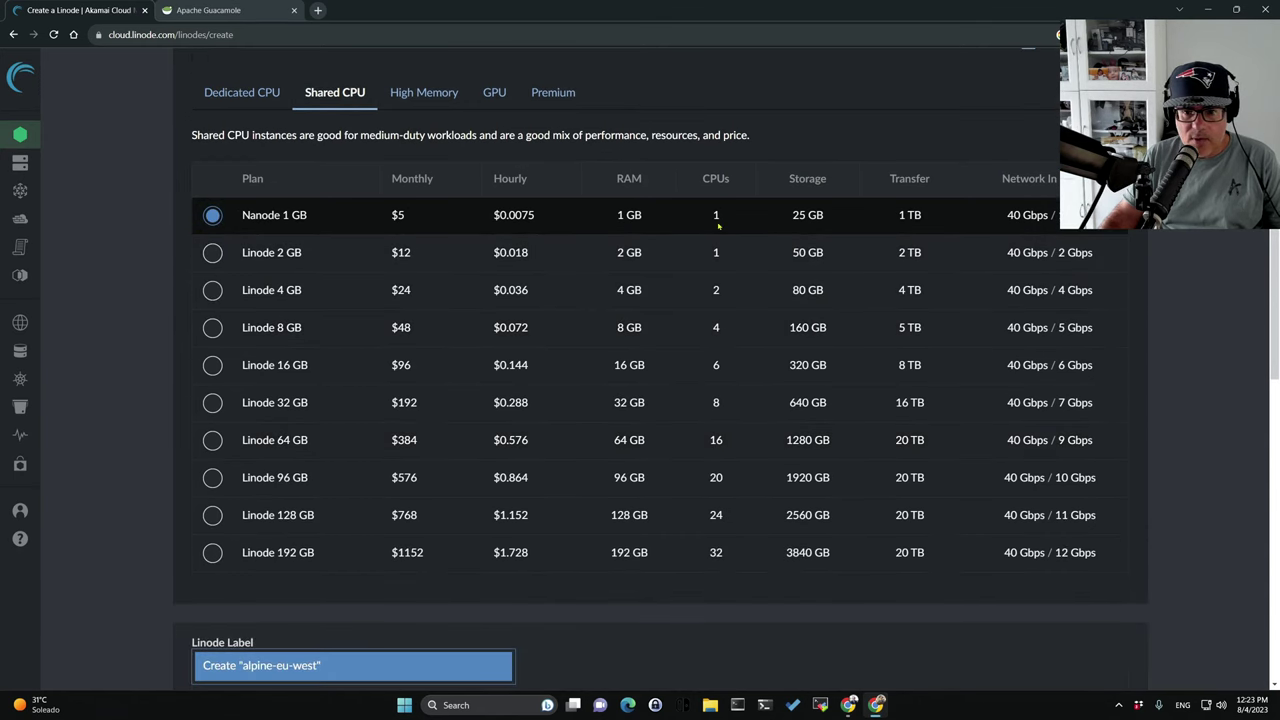
Add the alpine-eu-west tag and fill the root password with the saved alpine-eu-west password.
scroll(763, 420, down, 4)
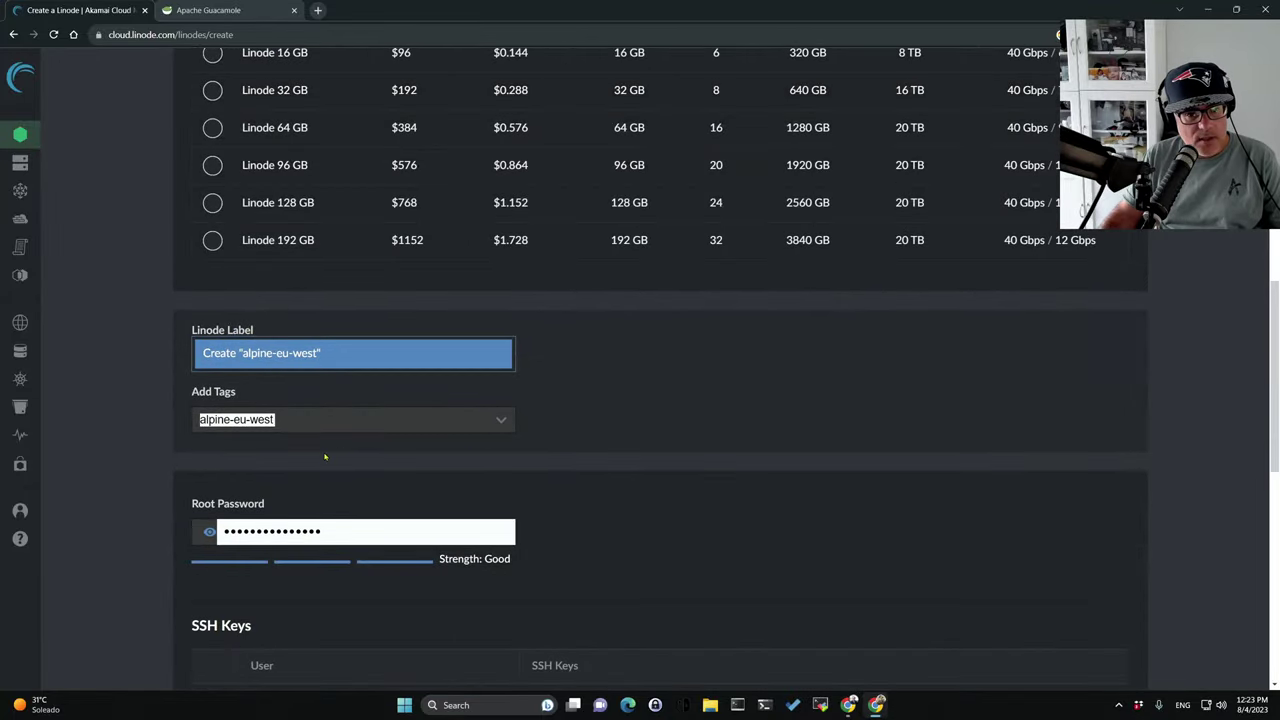
scroll(375, 417, down, 2)
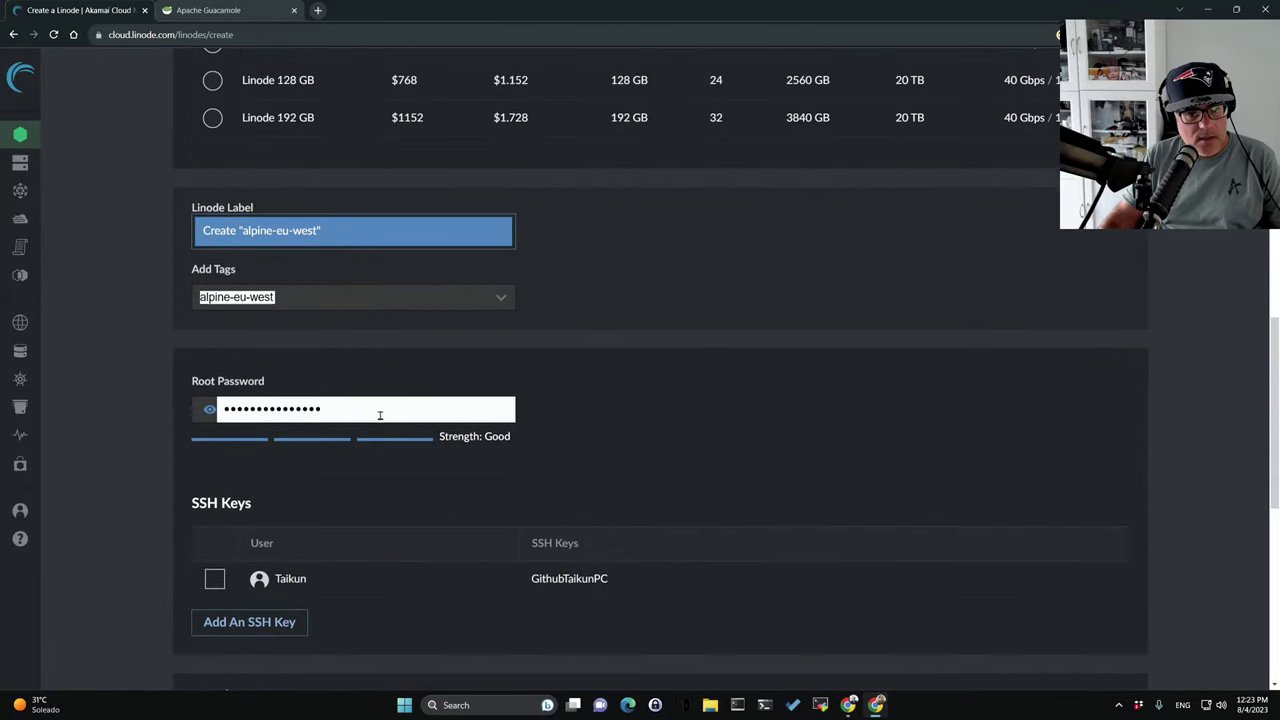
click(323, 238)
click(272, 233)
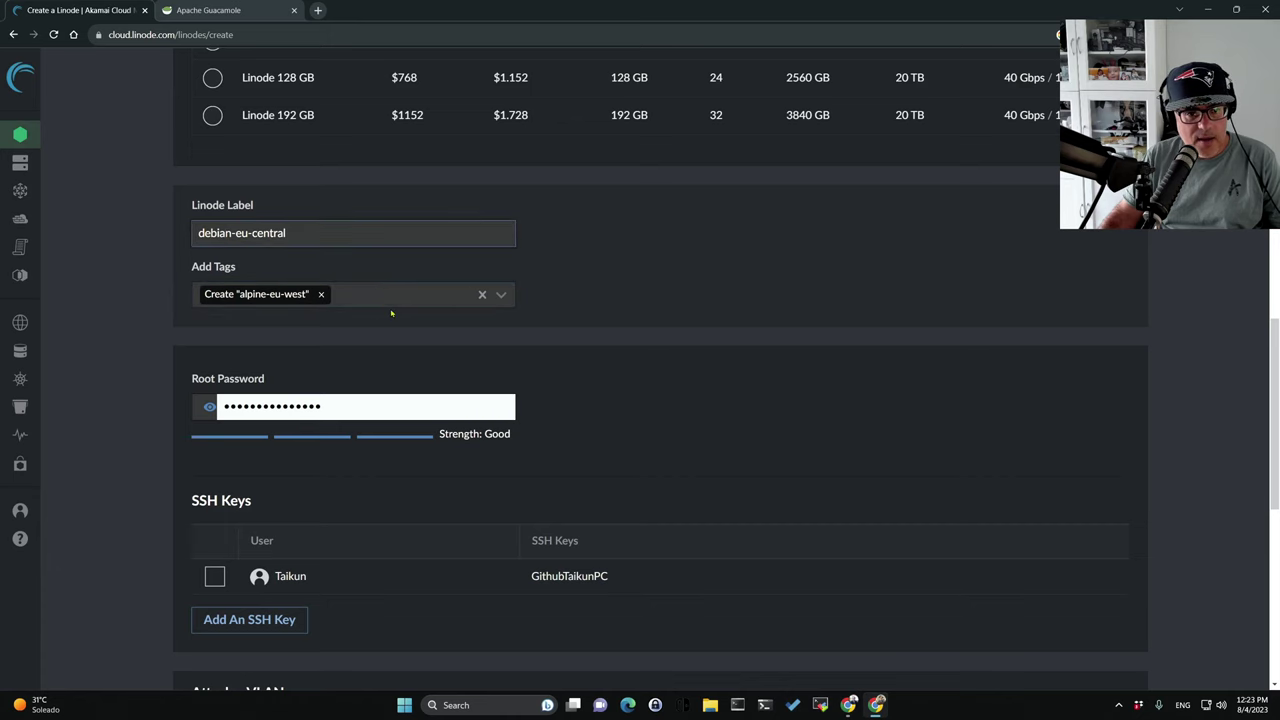
scroll(391, 313, down, 2)
click(360, 285)
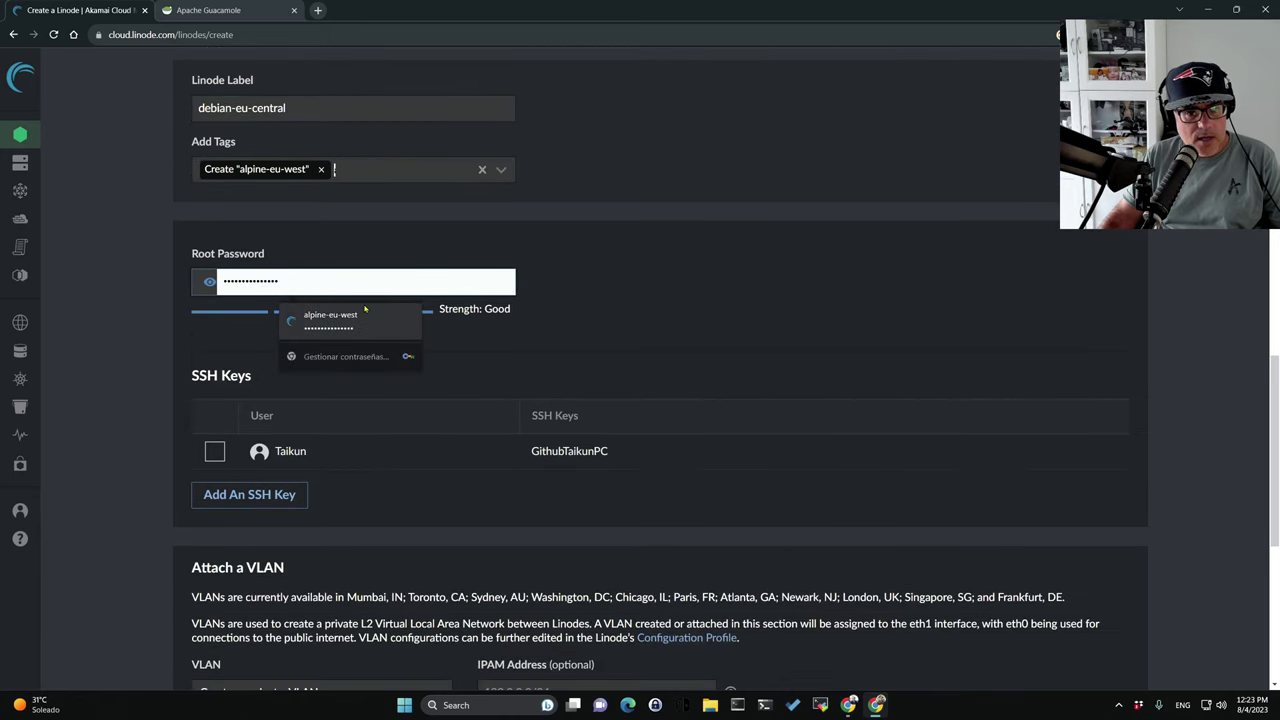
click(365, 314)
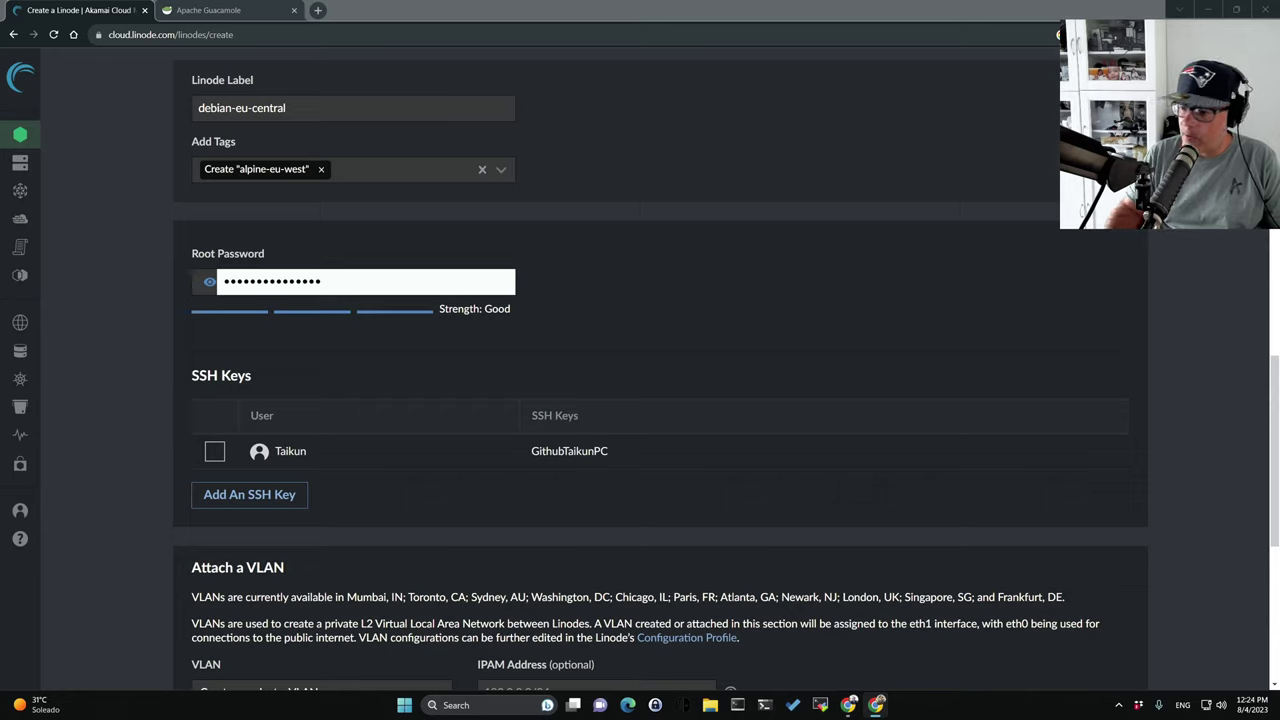
Replace the root password with a new one, attach the Taikun SSH key and submit.
double_click(434, 277)
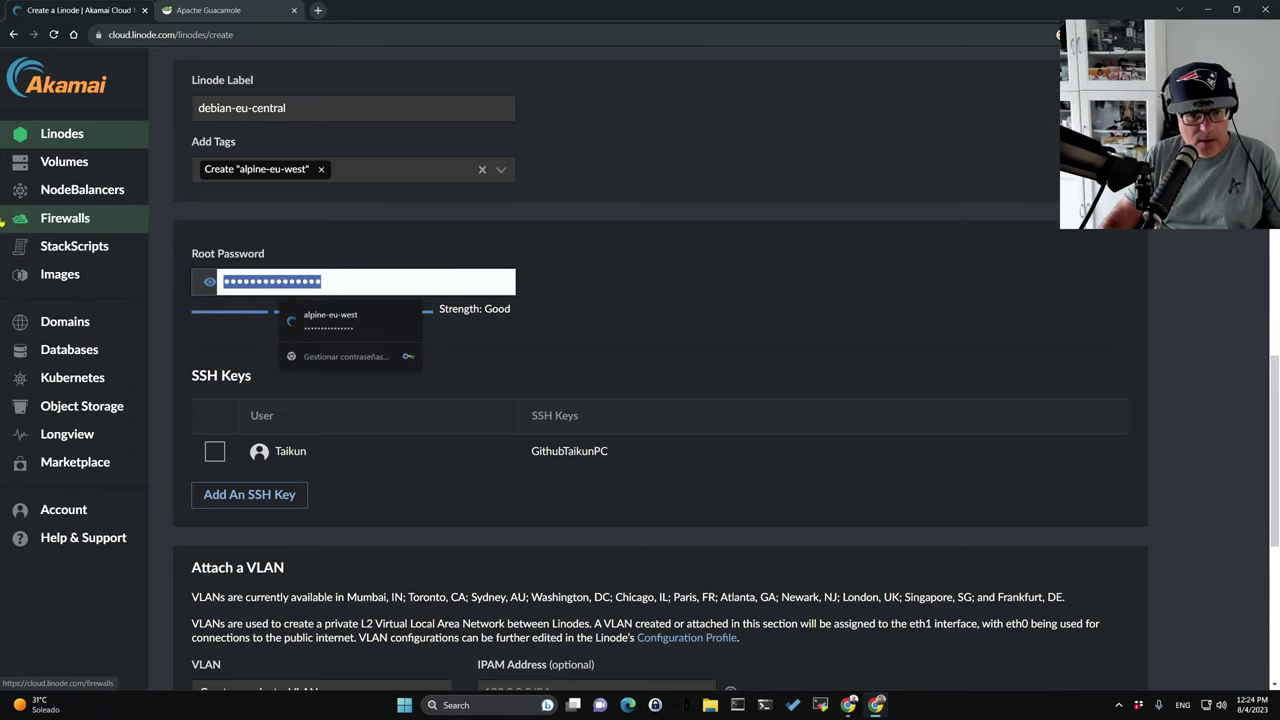
key(BackSpace)
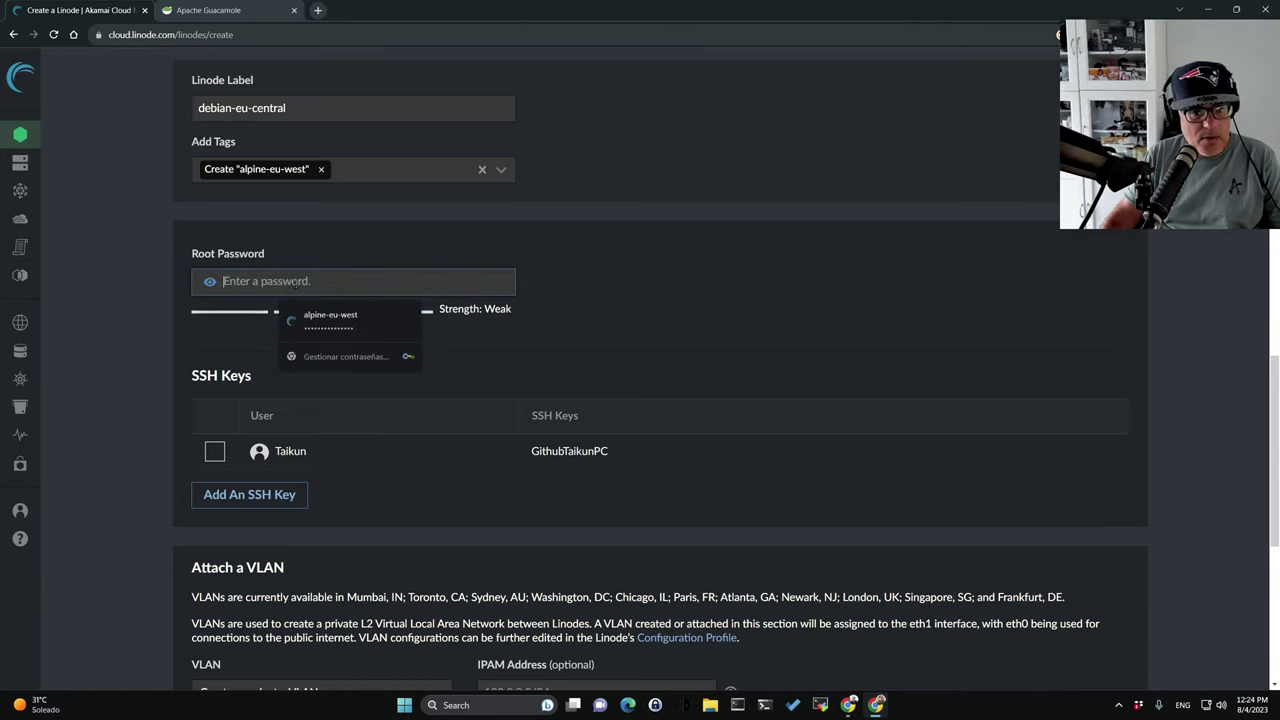
text(*********)
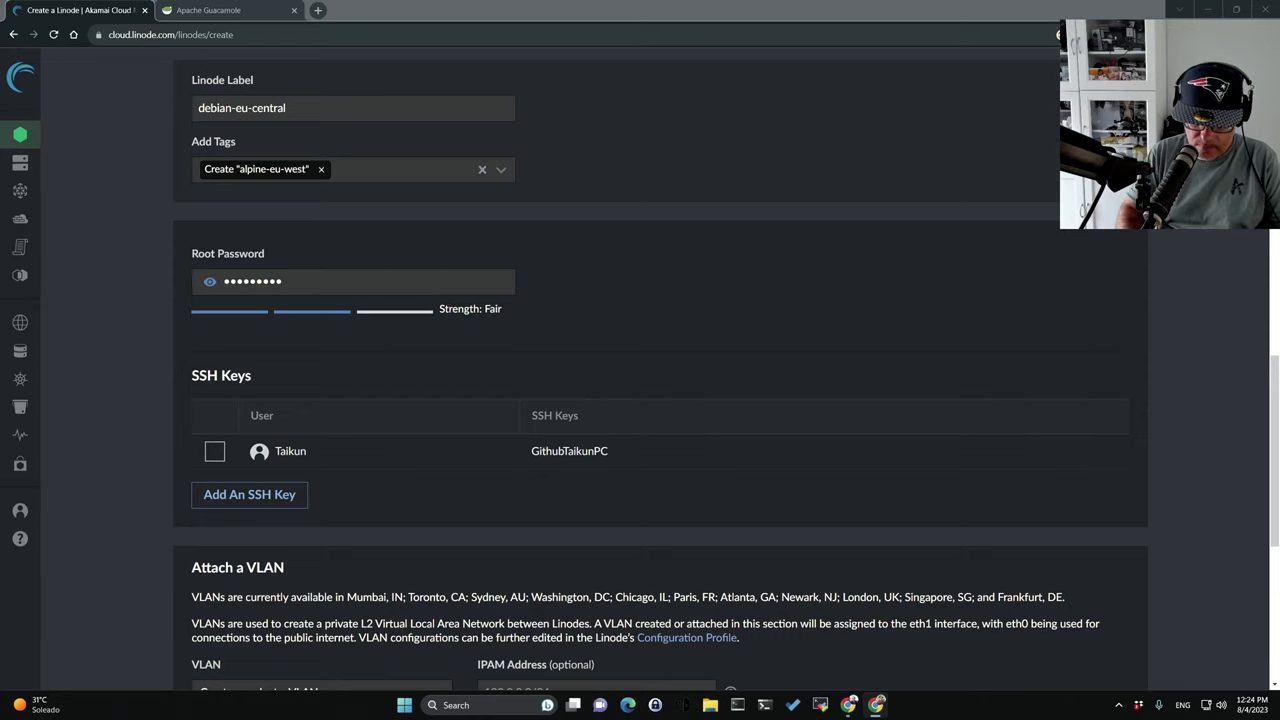
click(214, 451)
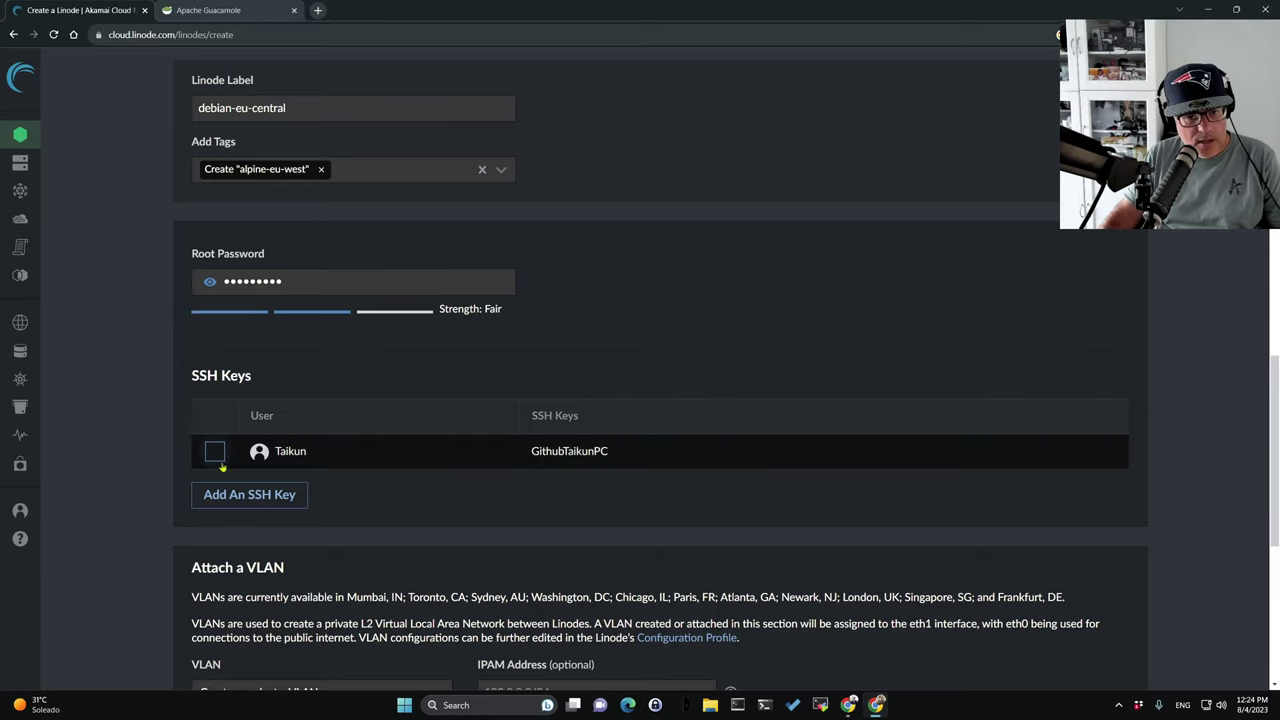
scroll(642, 420, down, 5)
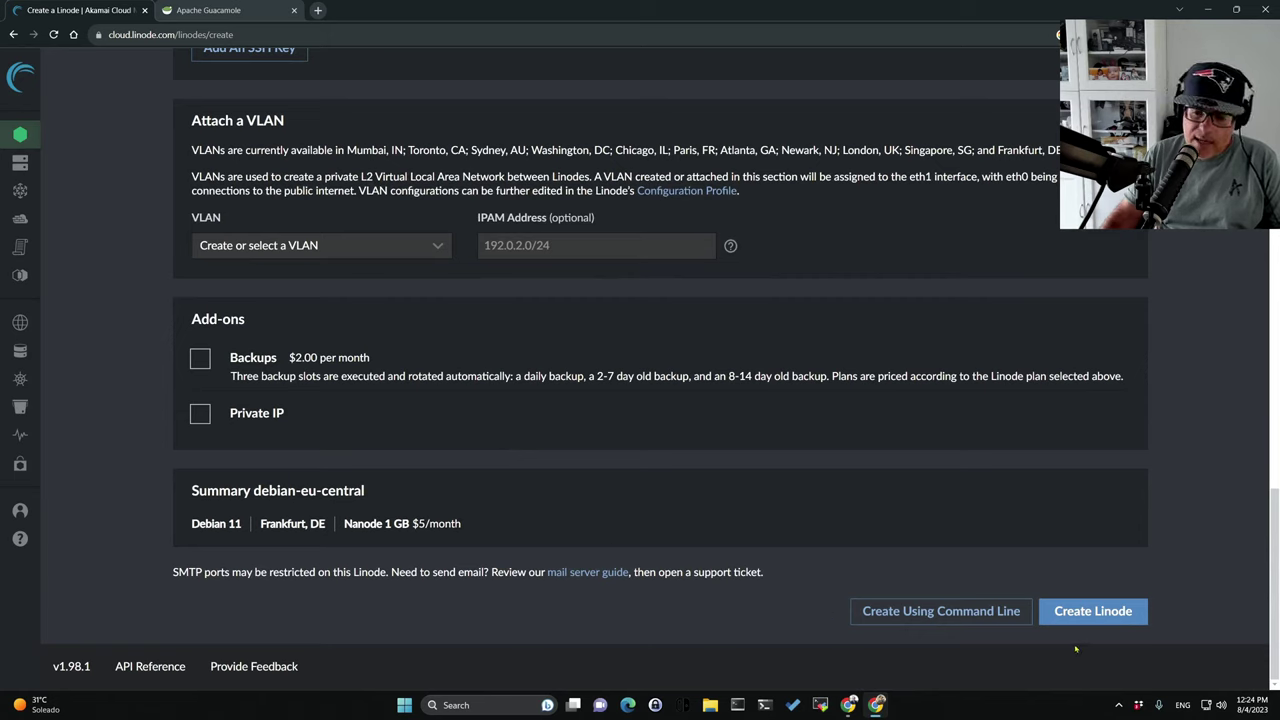
click(1092, 611)
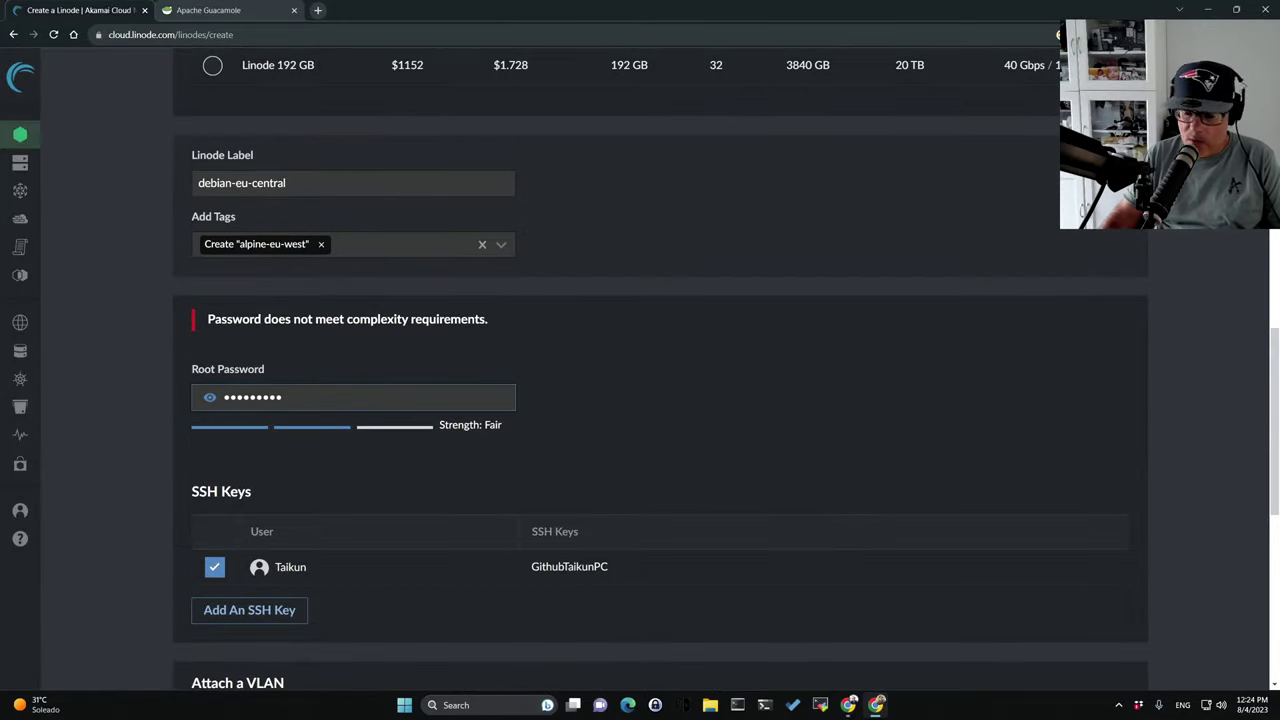
Return to the root password field, zoom the page out and resubmit the Linode.
key(alt+Tab)
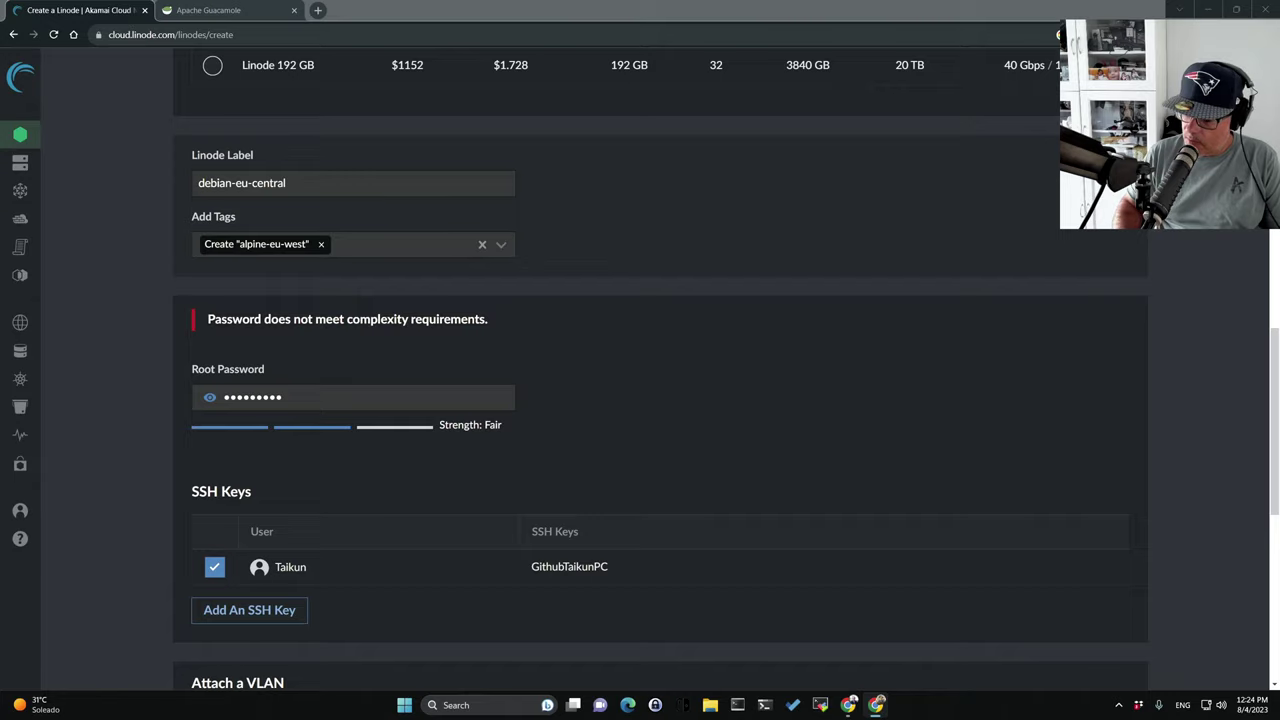
click(325, 396)
scroll(569, 466, down, 6)
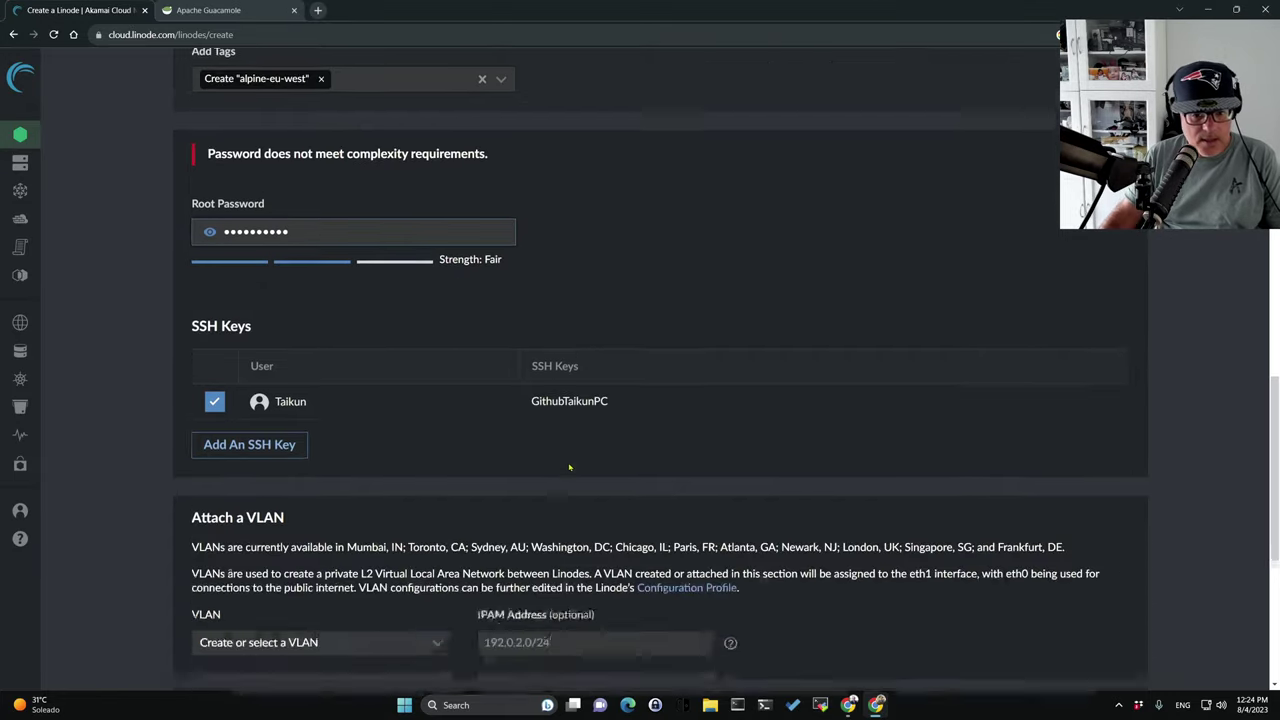
key(ctrl+minus)
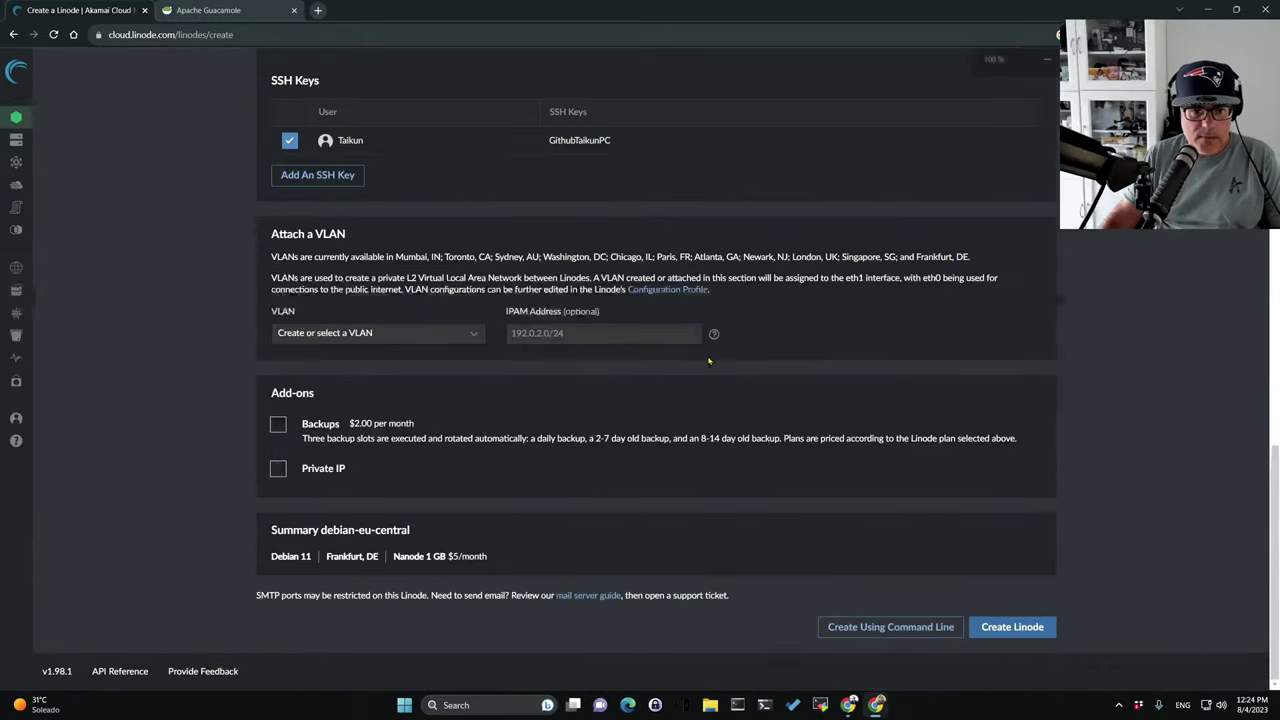
scroll(876, 479, up, 3)
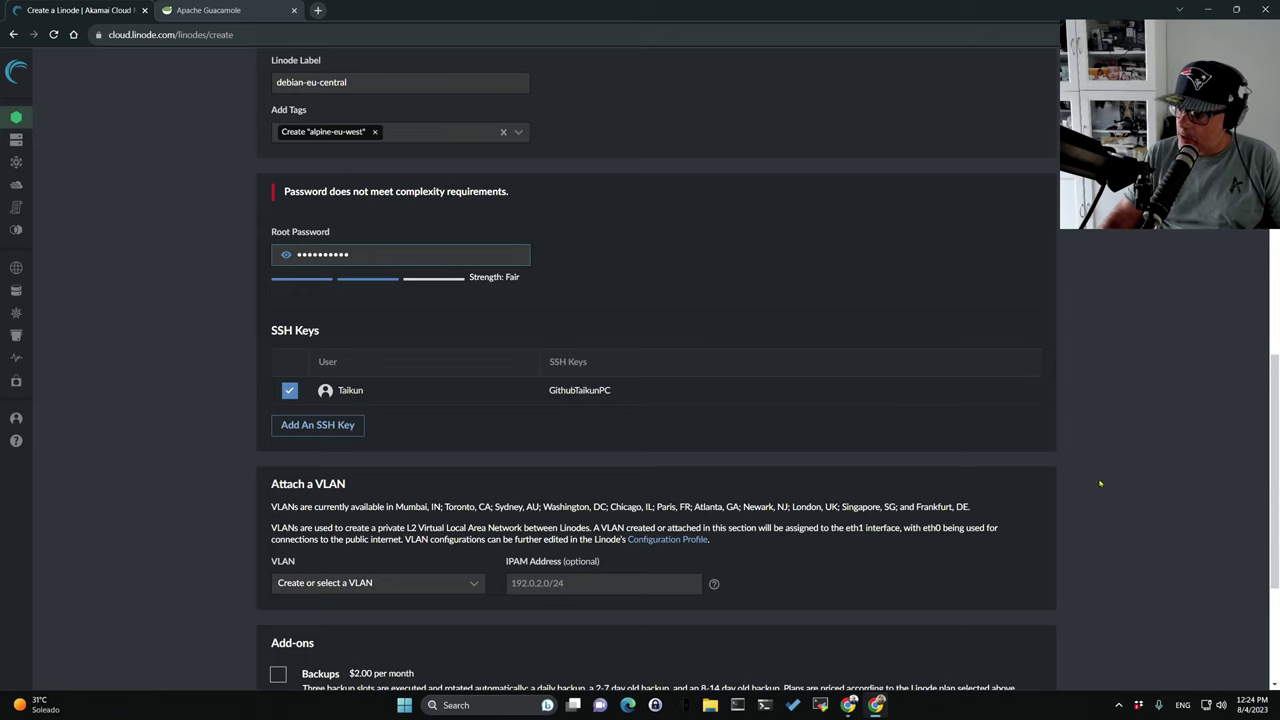
key(alt+Tab)
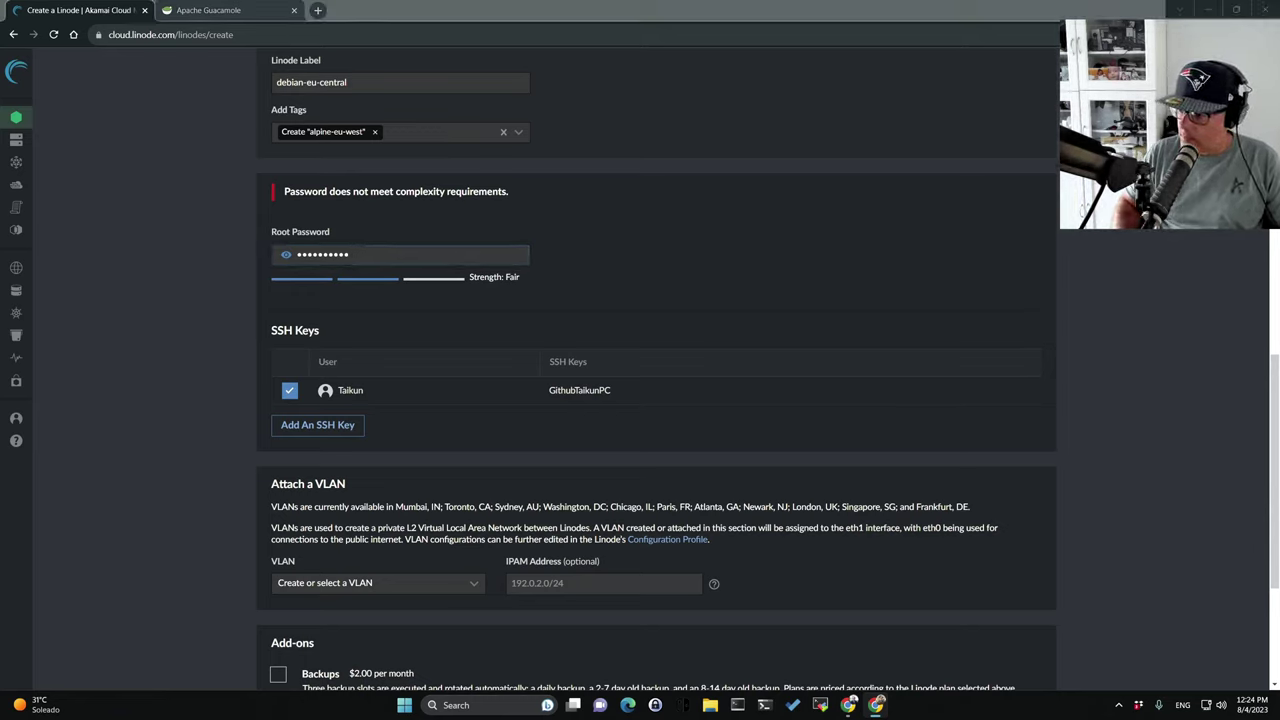
click(361, 255)
scroll(810, 526, down, 3)
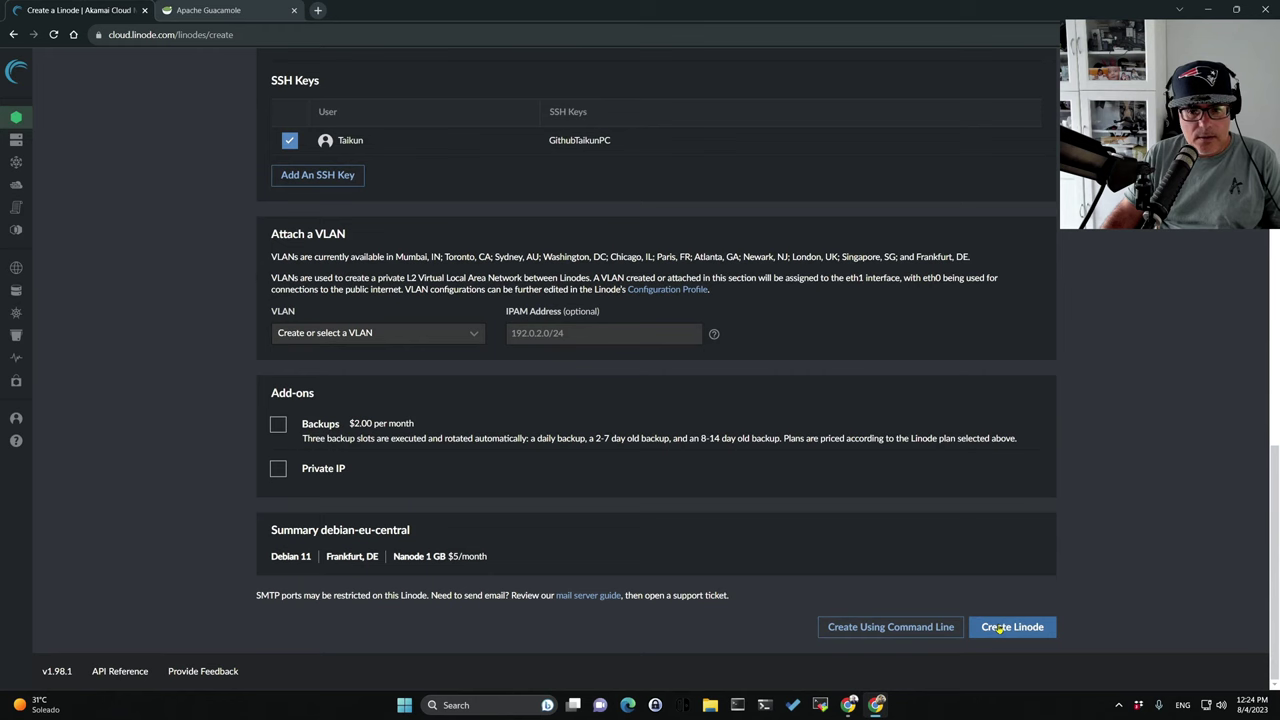
click(1000, 627)
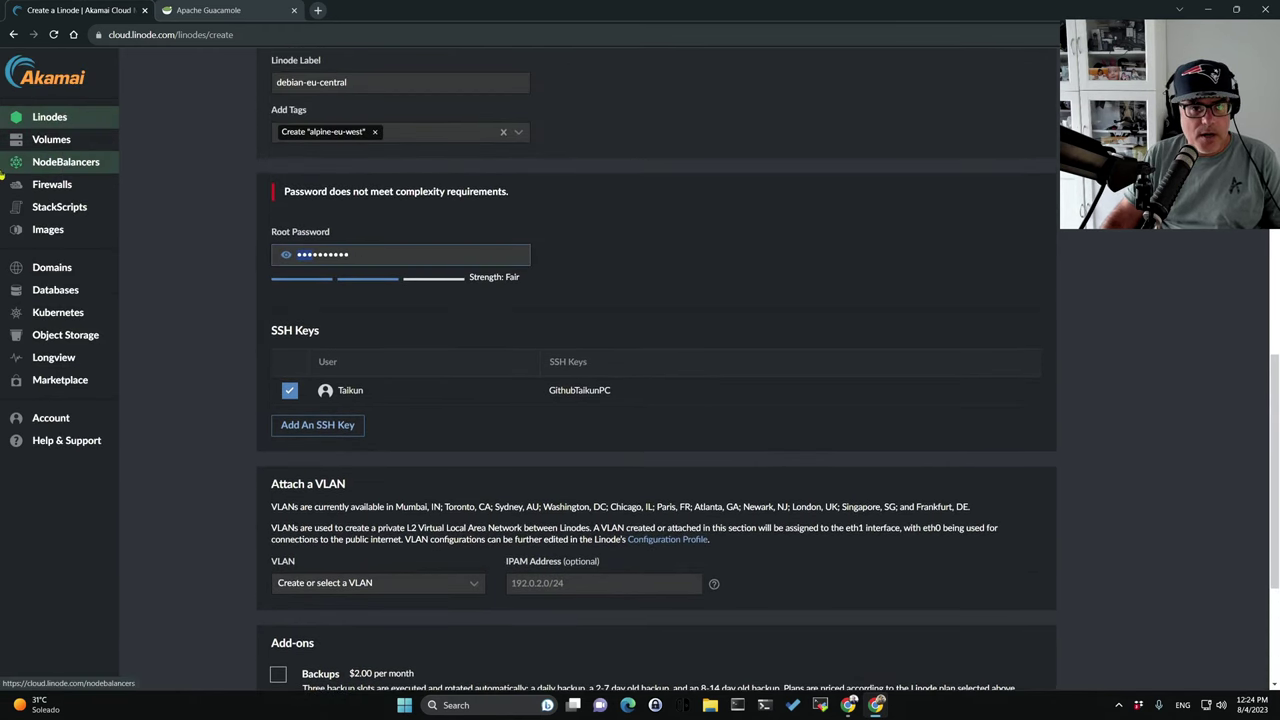
Replace the rejected root password with Chrome's saved stronger password.
double_click(330, 254)
key(BackSpace)
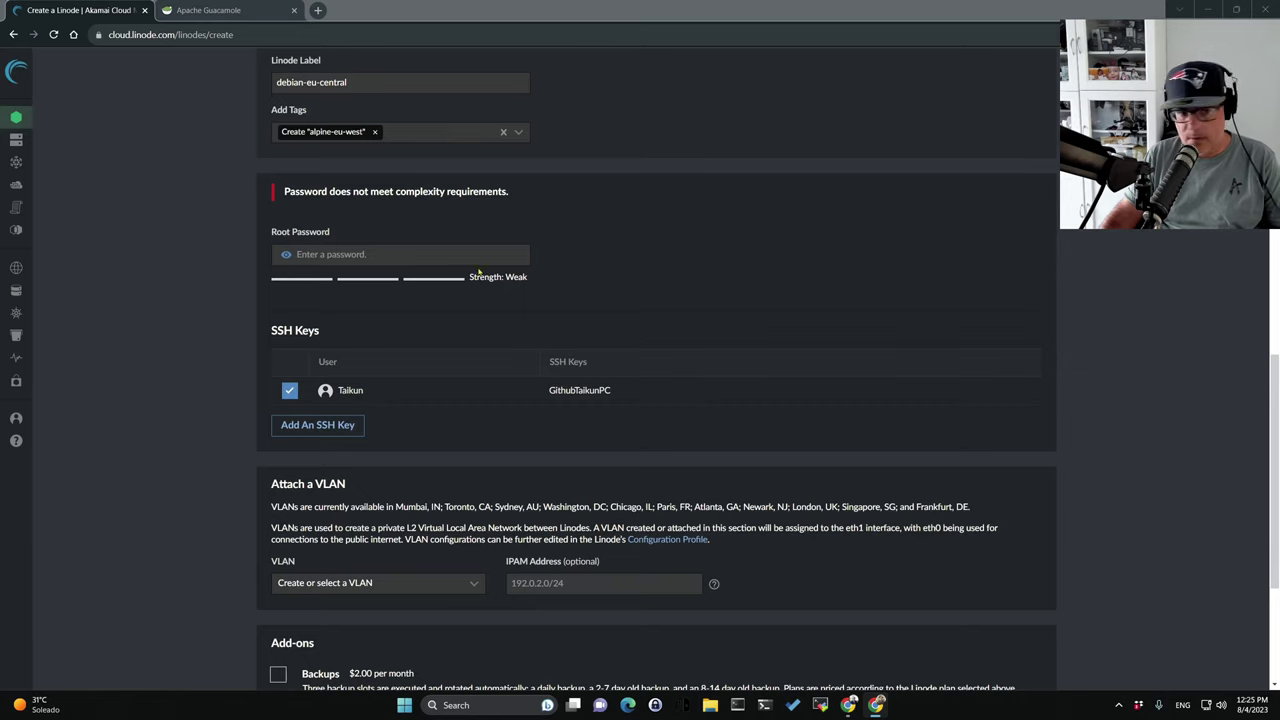
click(317, 255)
click(405, 290)
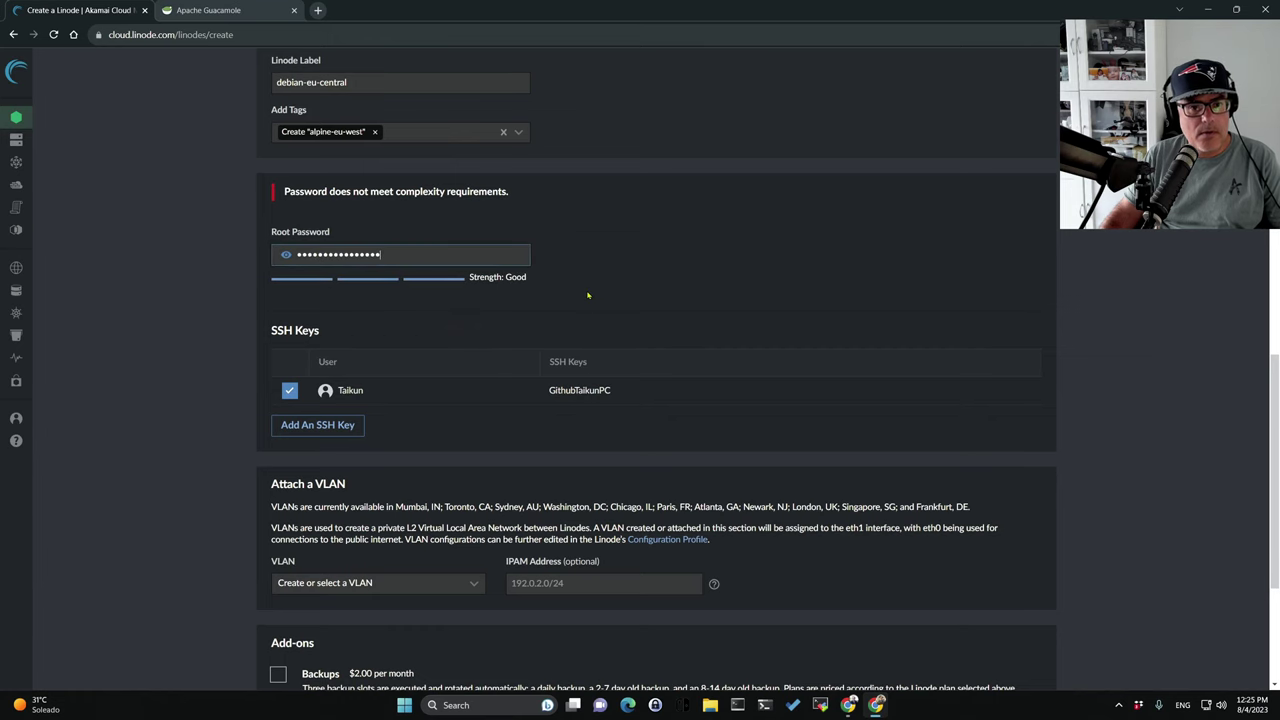
scroll(588, 291, down, 5)
Create the debian-eu-central Linode and go back to the Linodes list.
click(1030, 630)
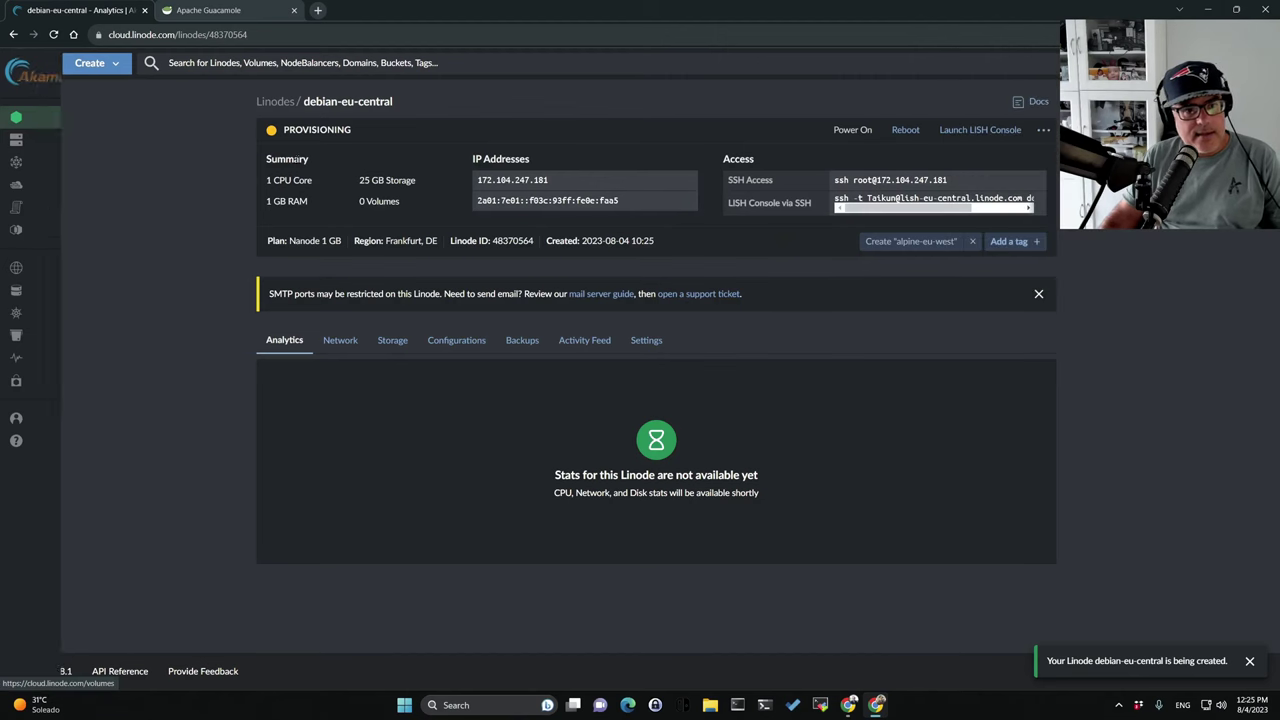
click(264, 104)
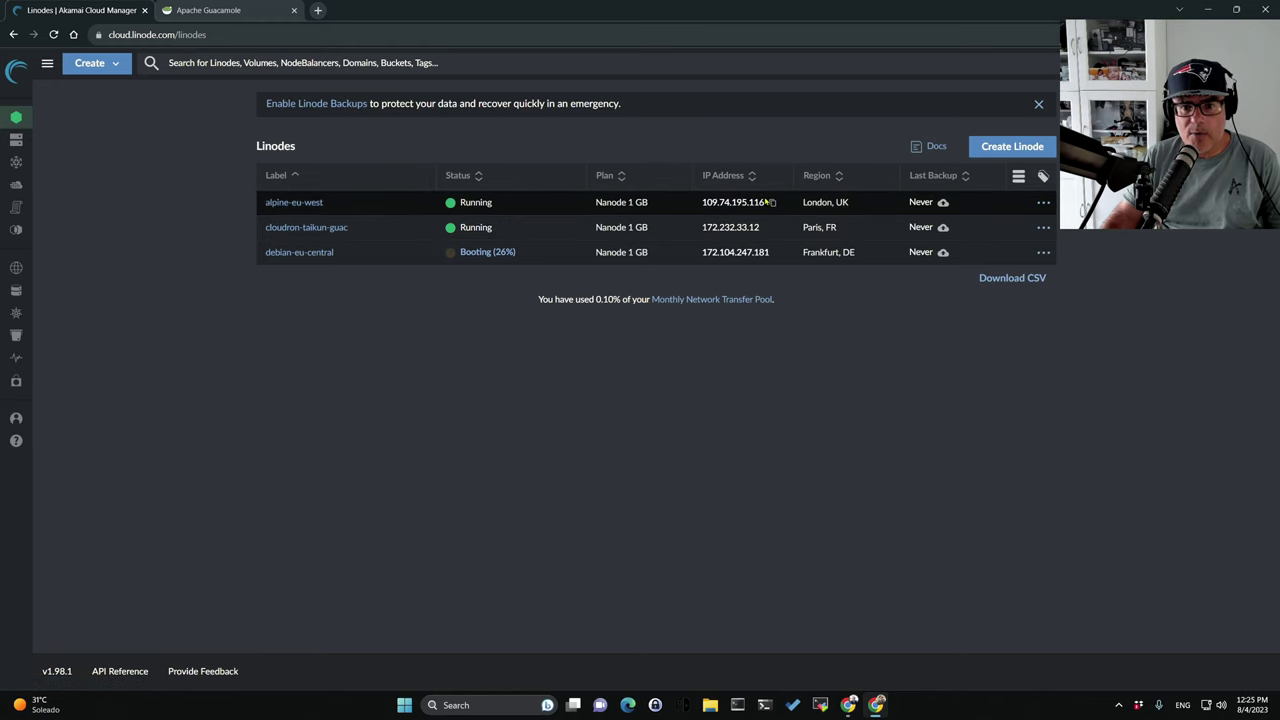
Open alpine-eu-west, select its IPv4 address 109.74.195.116 and return to the Guacamole tab.
click(290, 202)
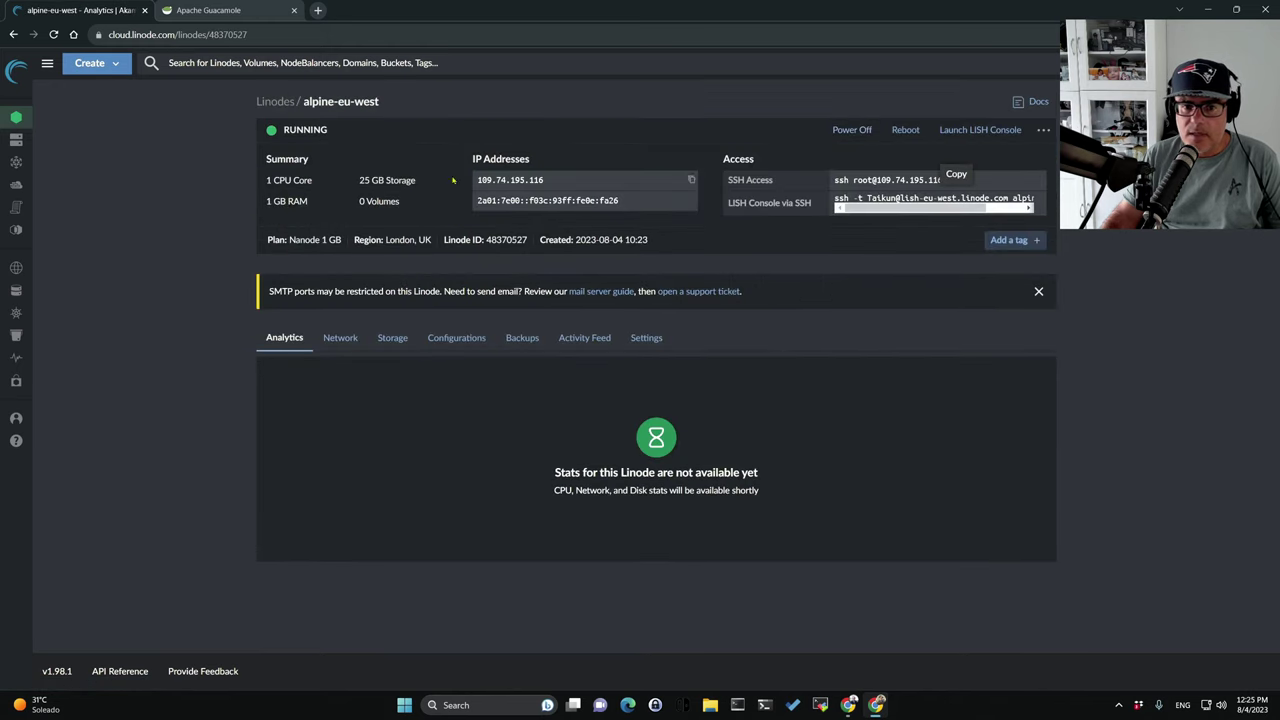
drag(560, 180, 477, 178)
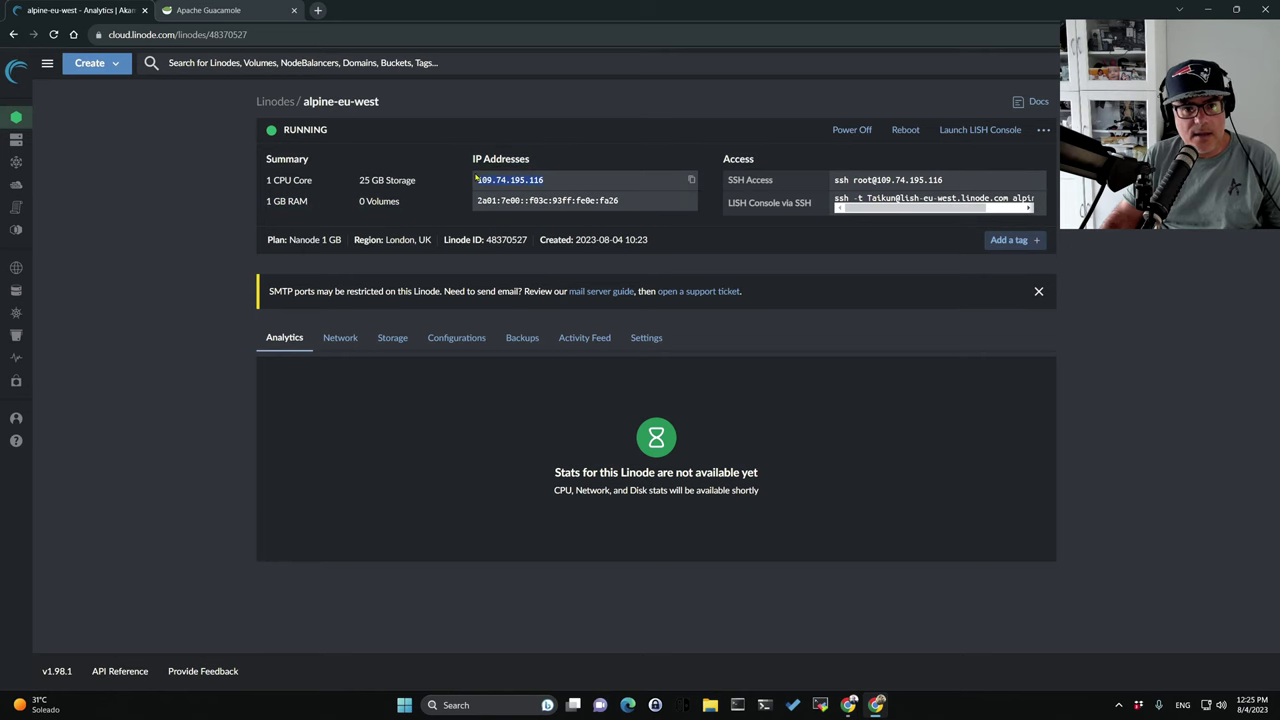
click(208, 10)
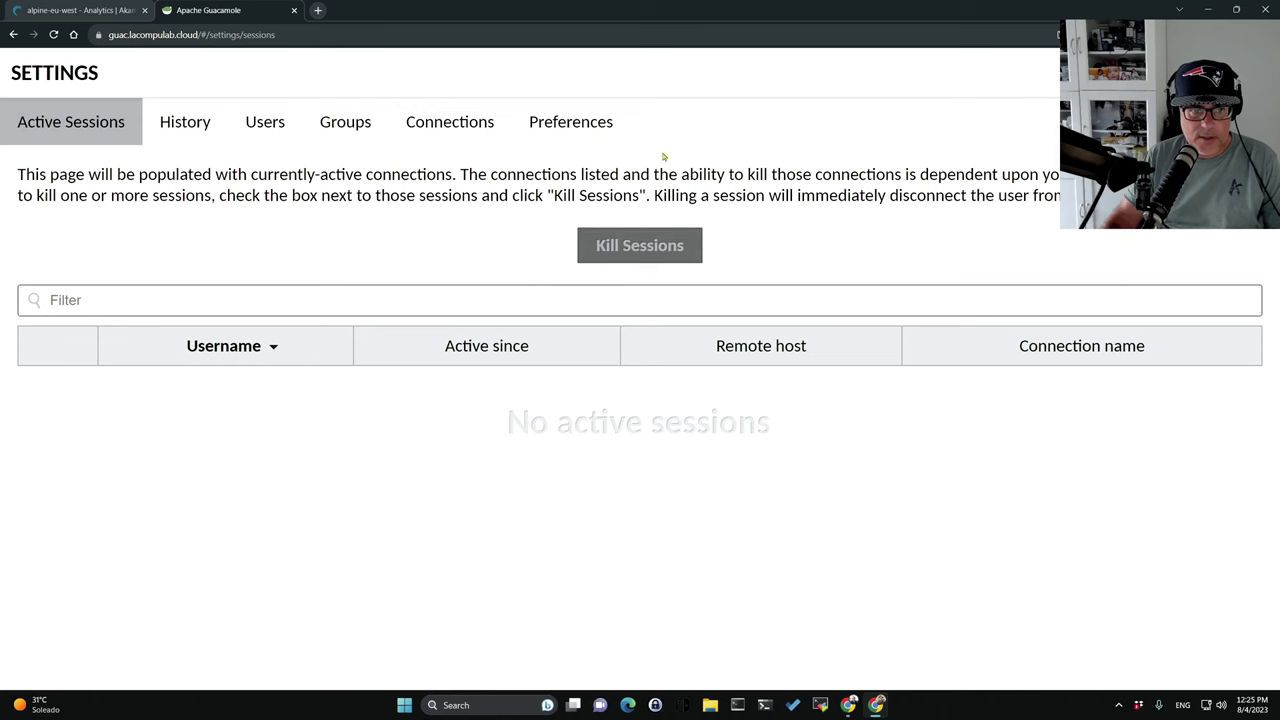
Create a new Guacamole connection named Alpnie-Taikun using the SSH protocol.
click(421, 132)
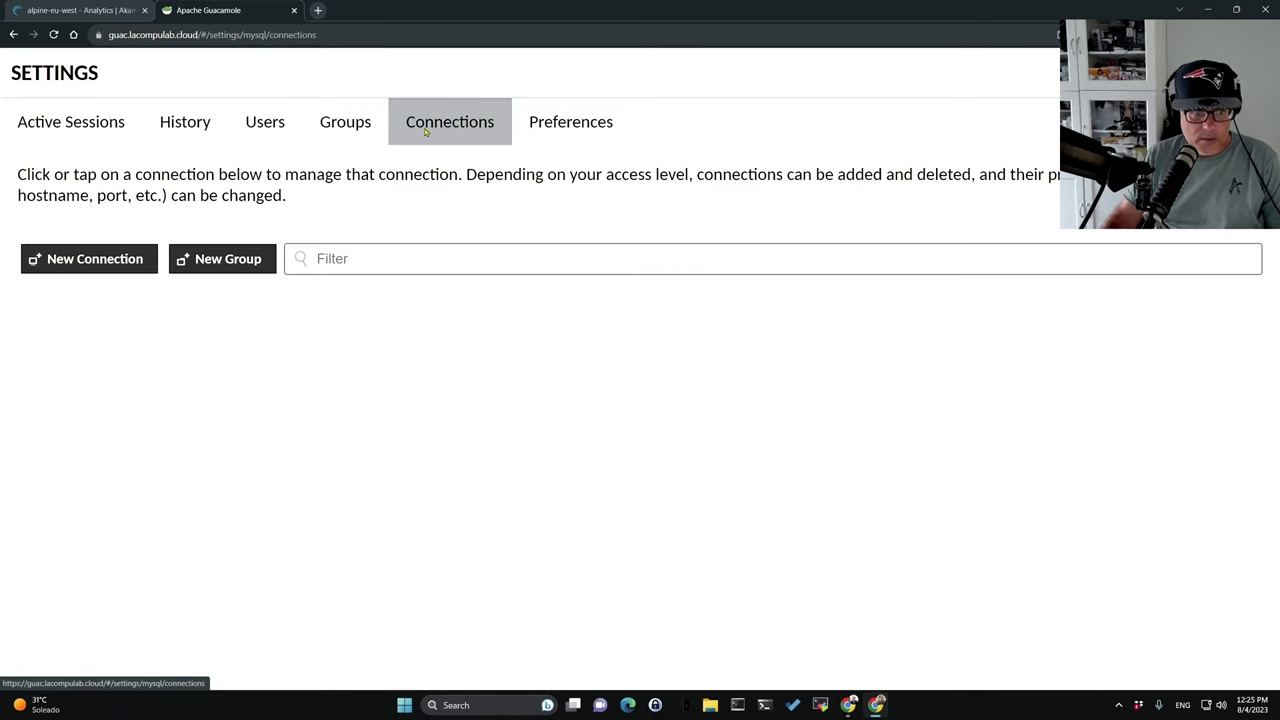
click(73, 261)
click(167, 137)
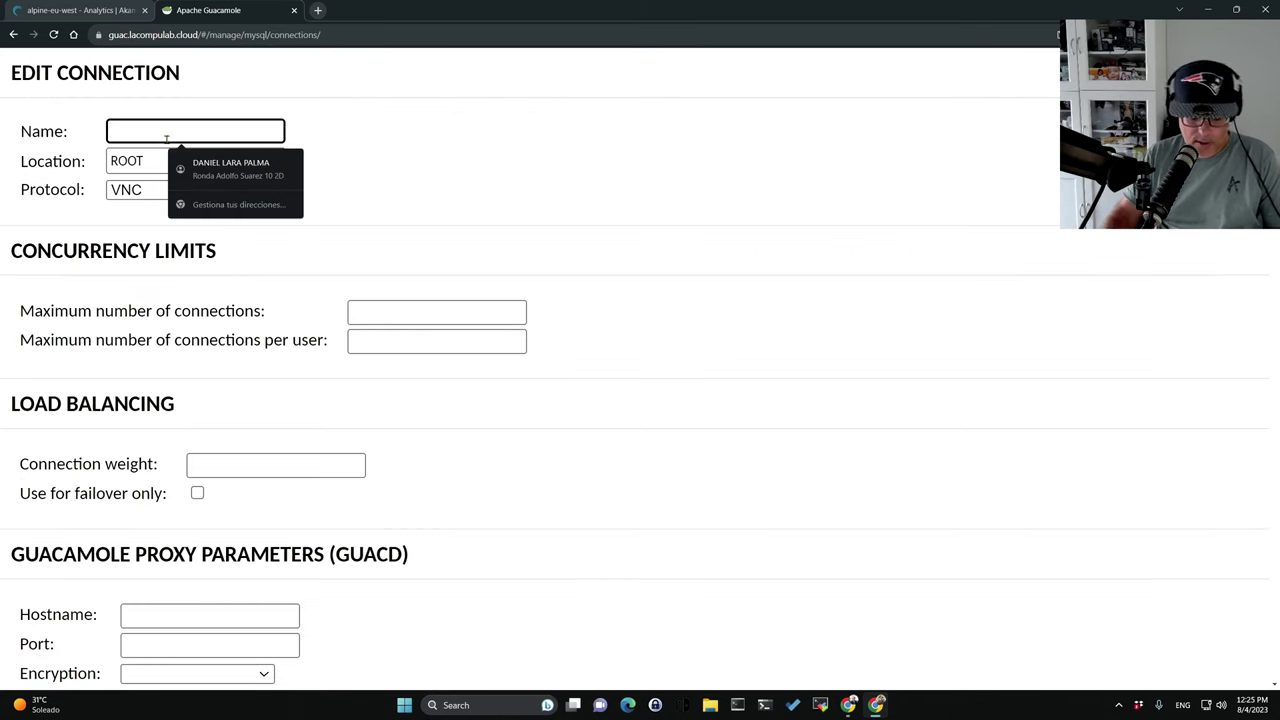
text(Alpnie)
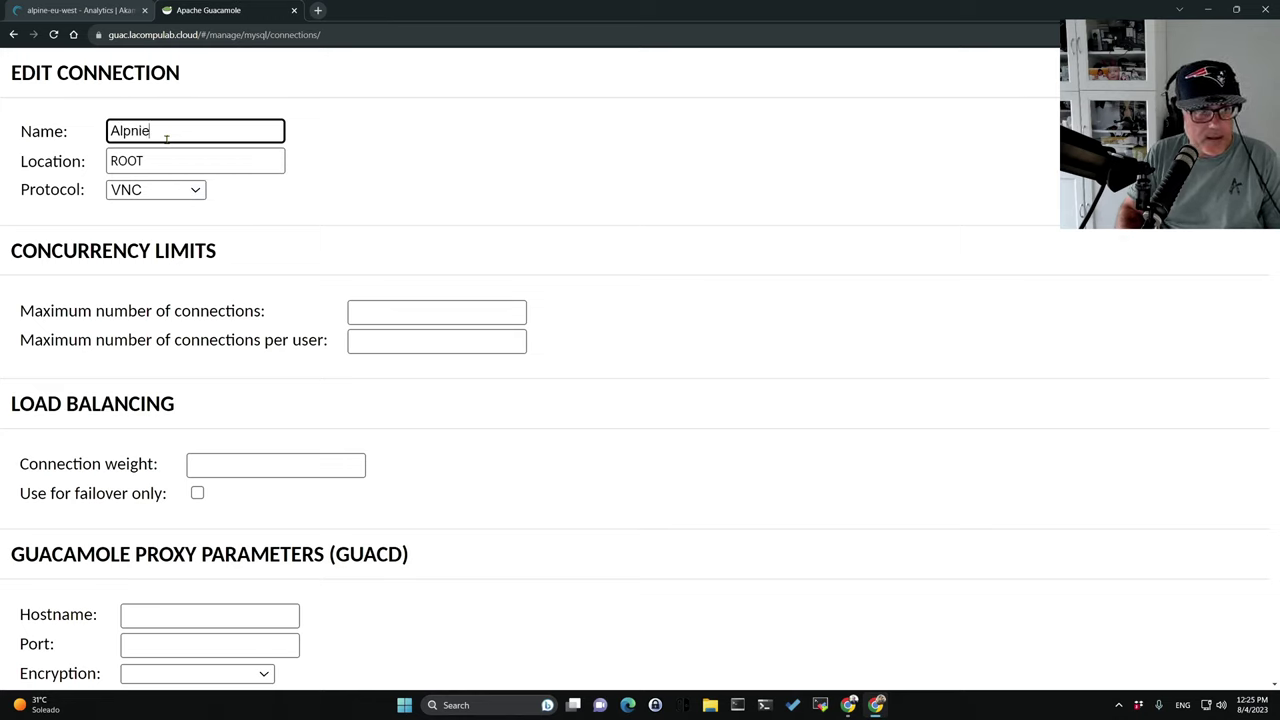
text(-Taikun)
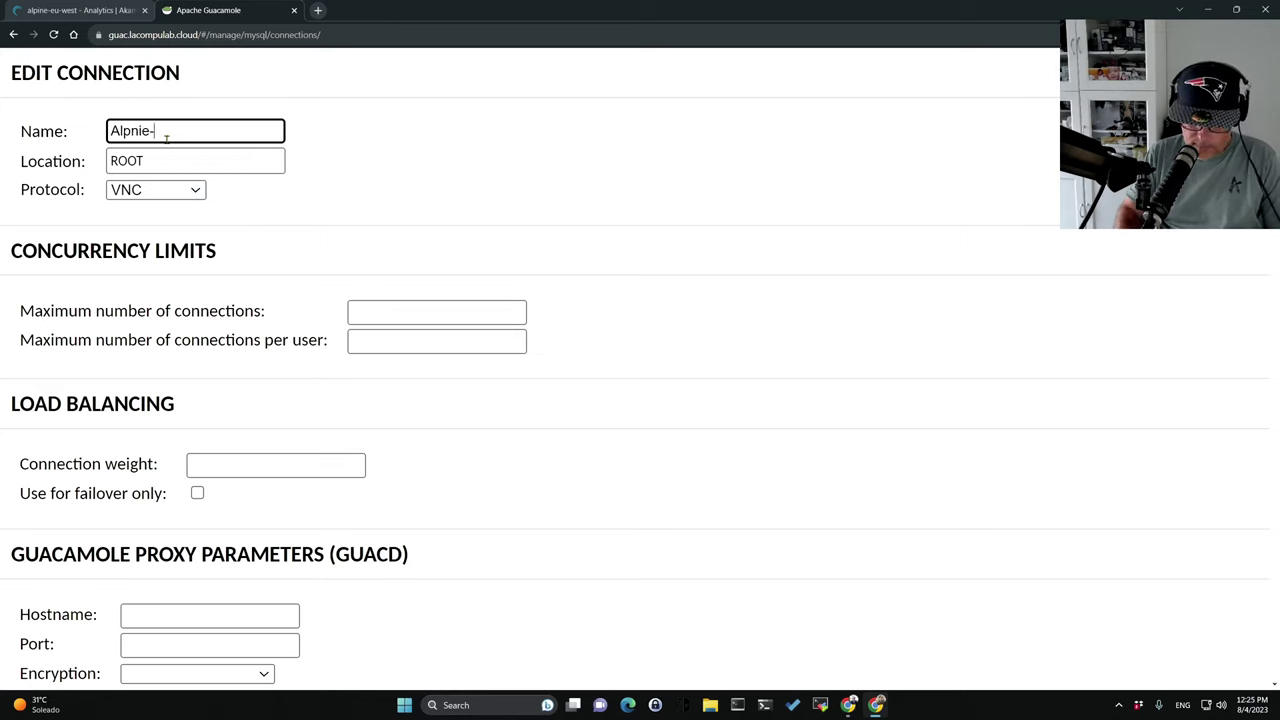
click(184, 190)
click(138, 245)
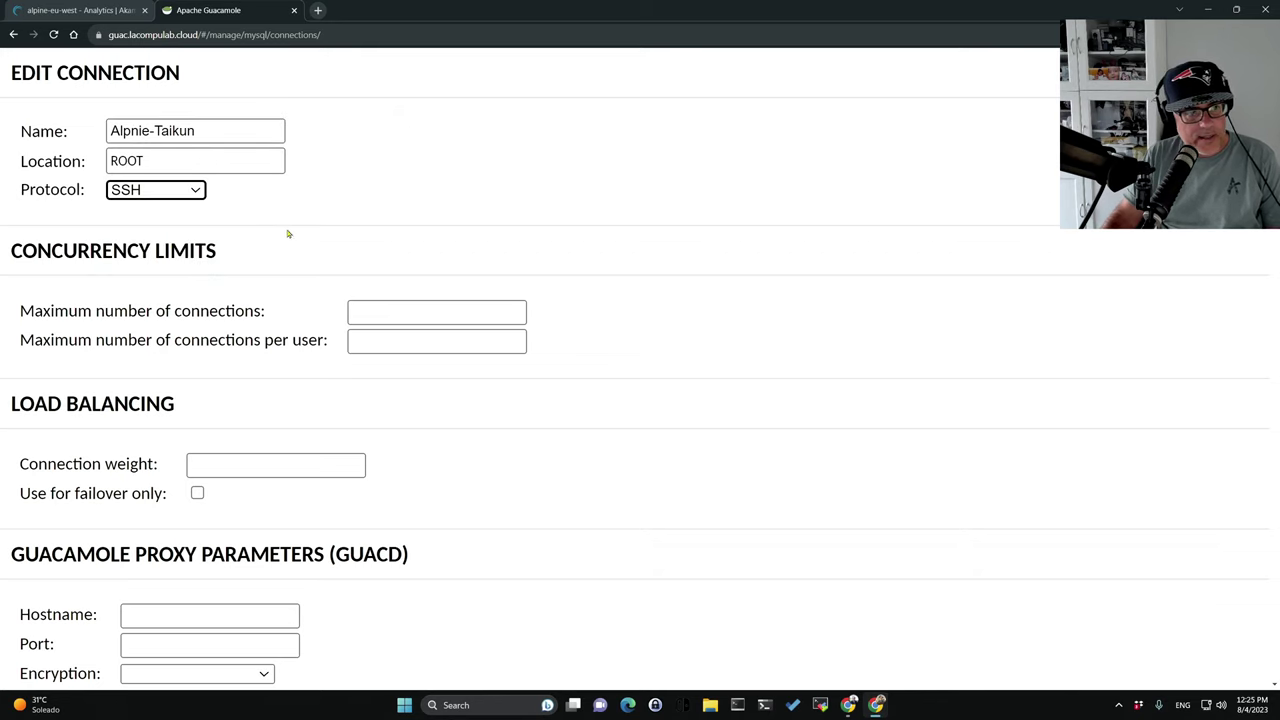
scroll(771, 374, down, 1)
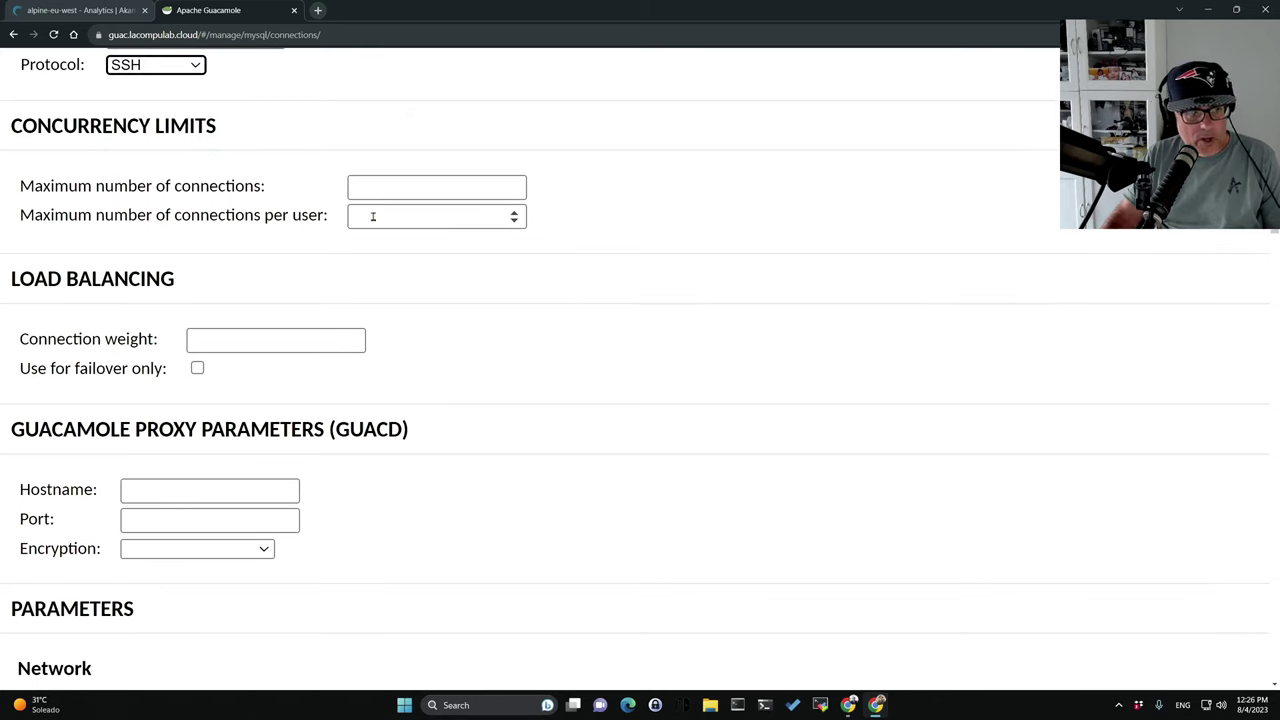
scroll(385, 226, down, 1)
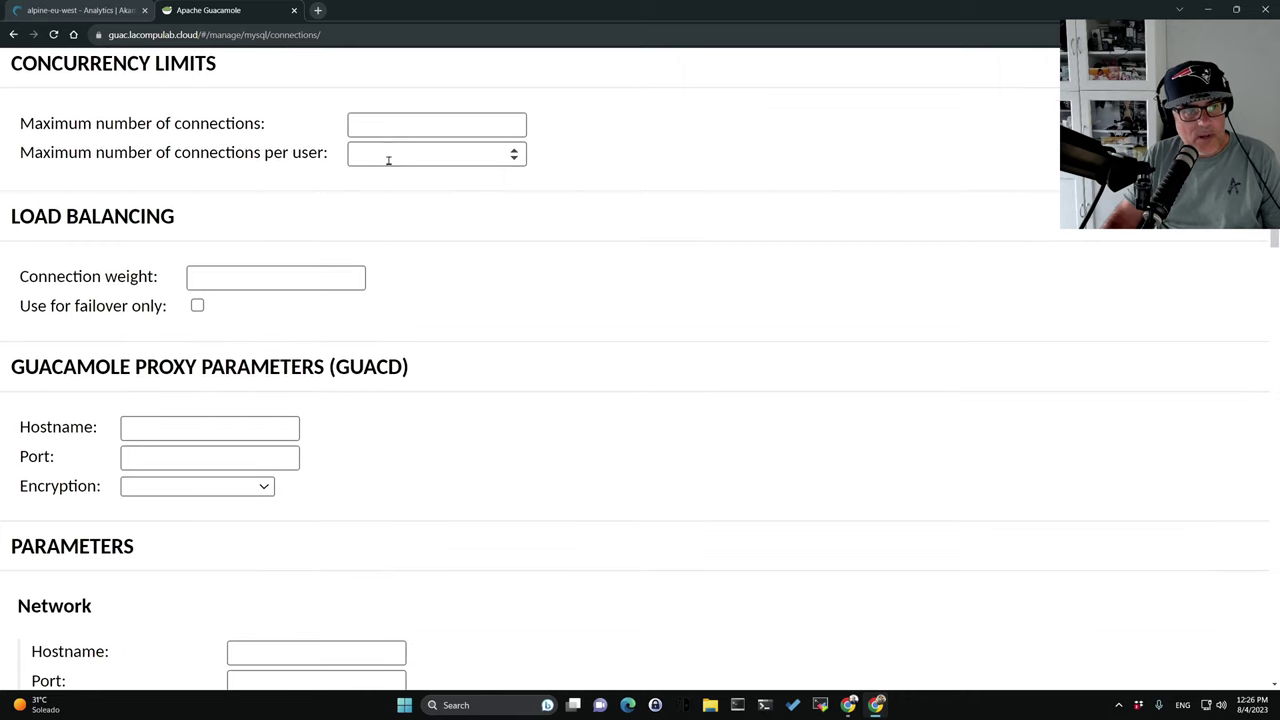
scroll(247, 265, down, 1)
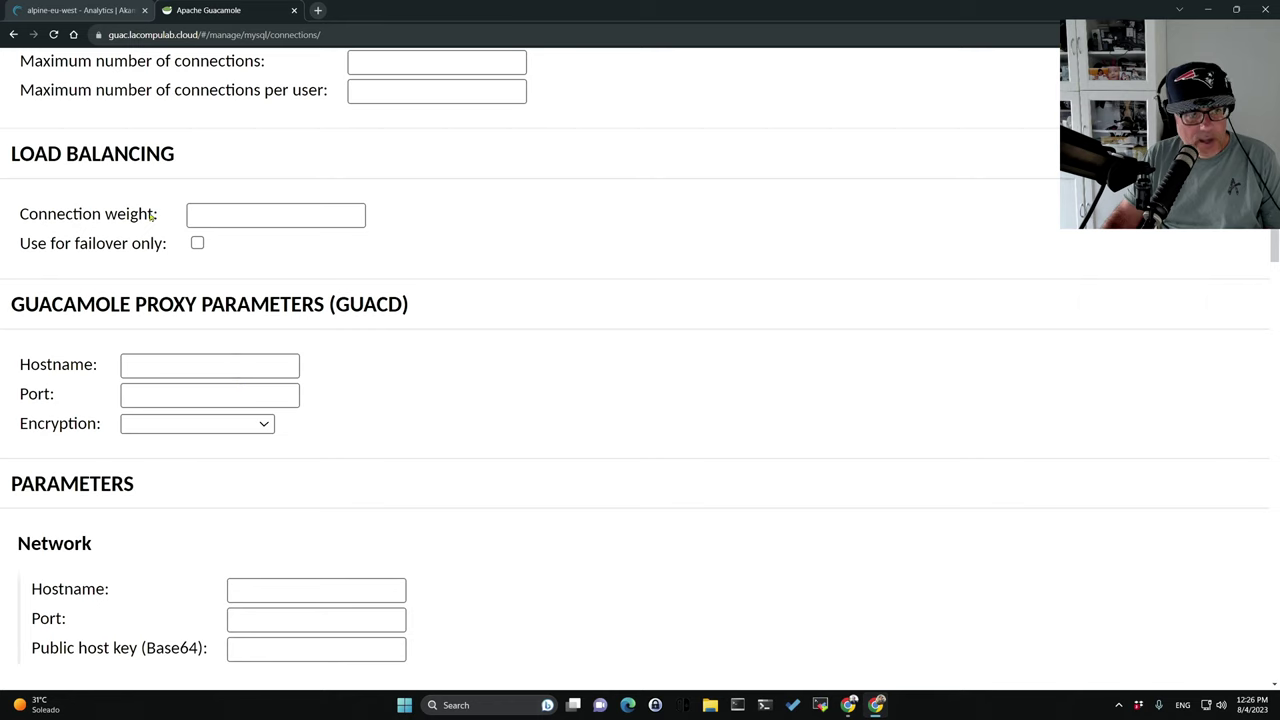
scroll(235, 300, down, 3)
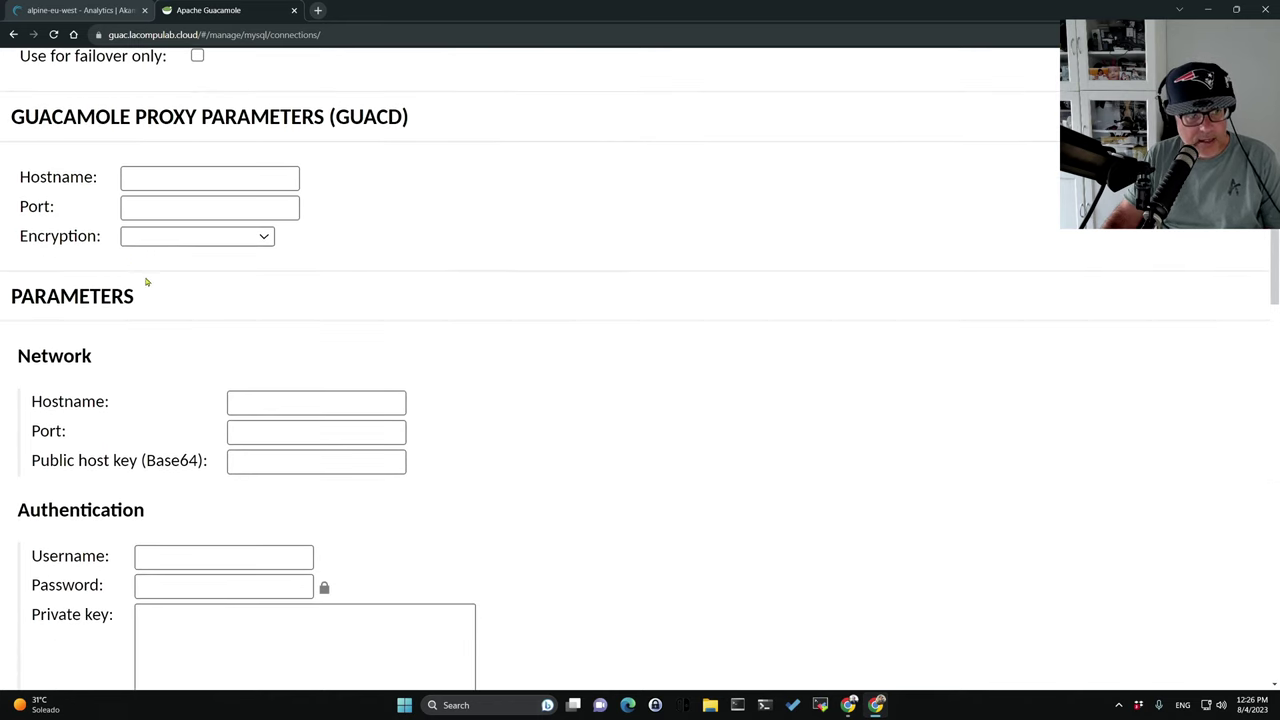
scroll(212, 277, down, 2)
Set the network hostname to 109.74.195.116 and the port to 22.
click(281, 283)
text(109.74.195.116)
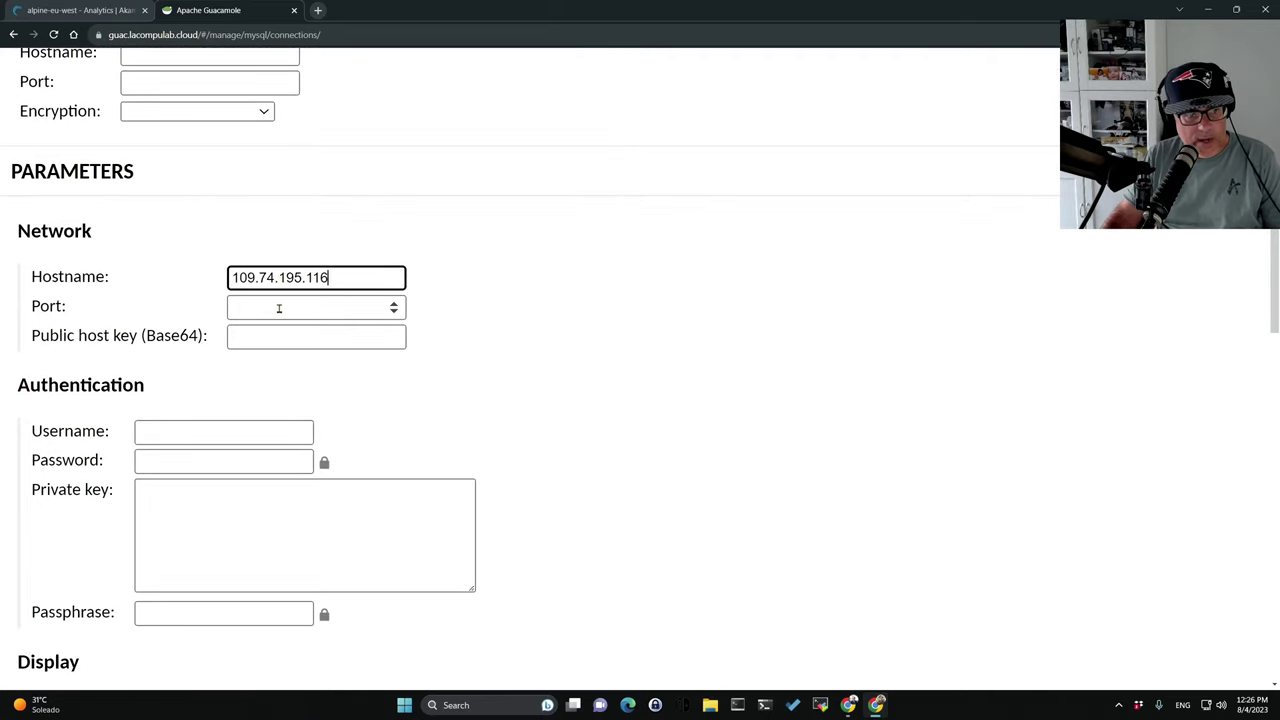
click(279, 308)
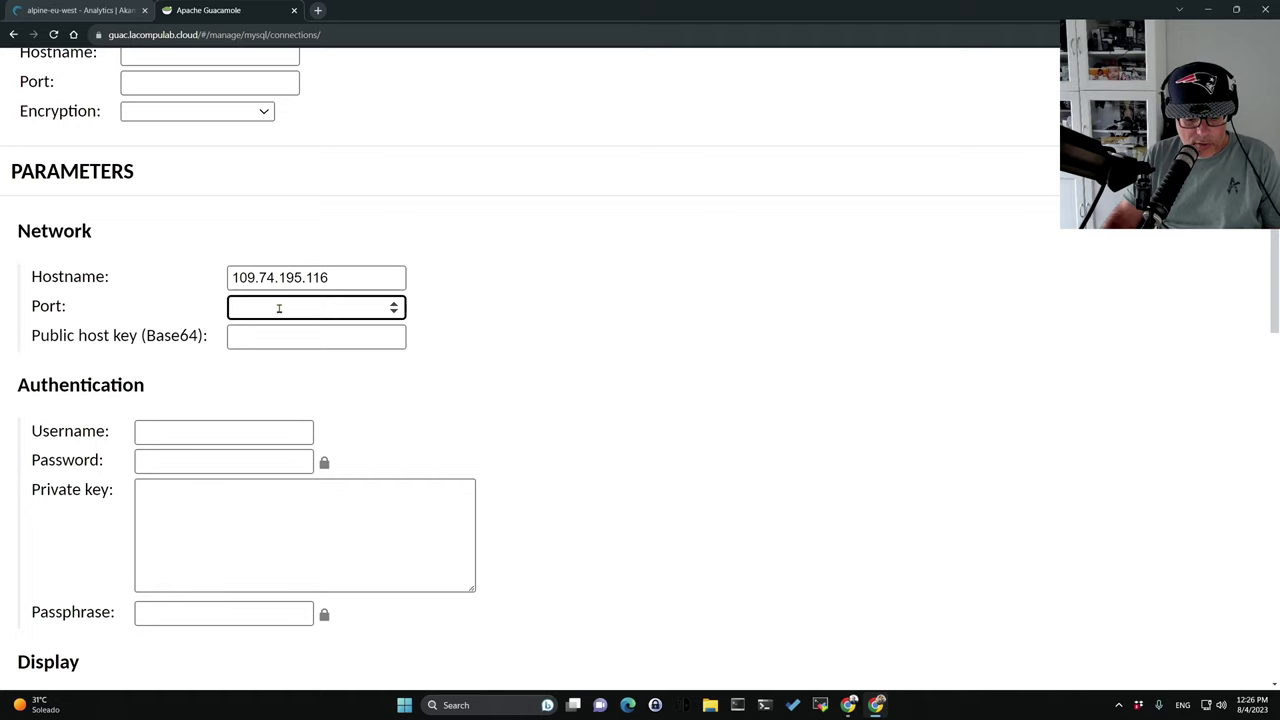
text(22)
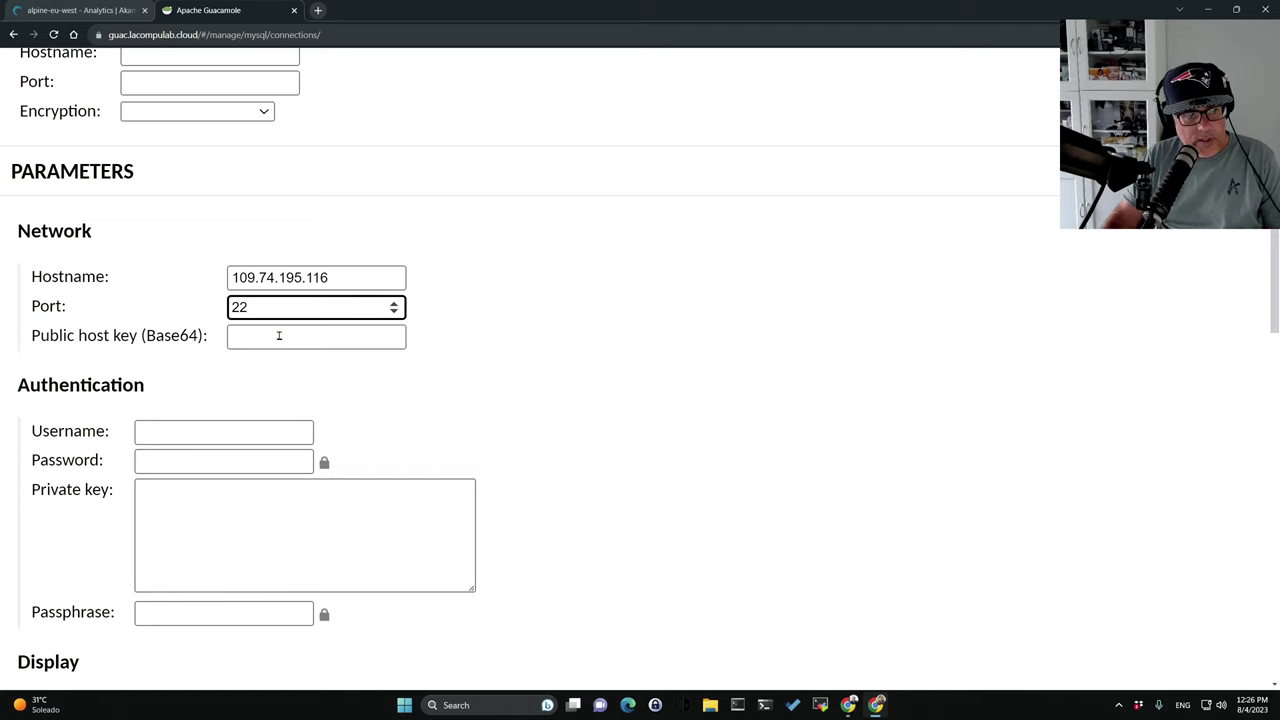
click(280, 336)
scroll(546, 356, down, 1)
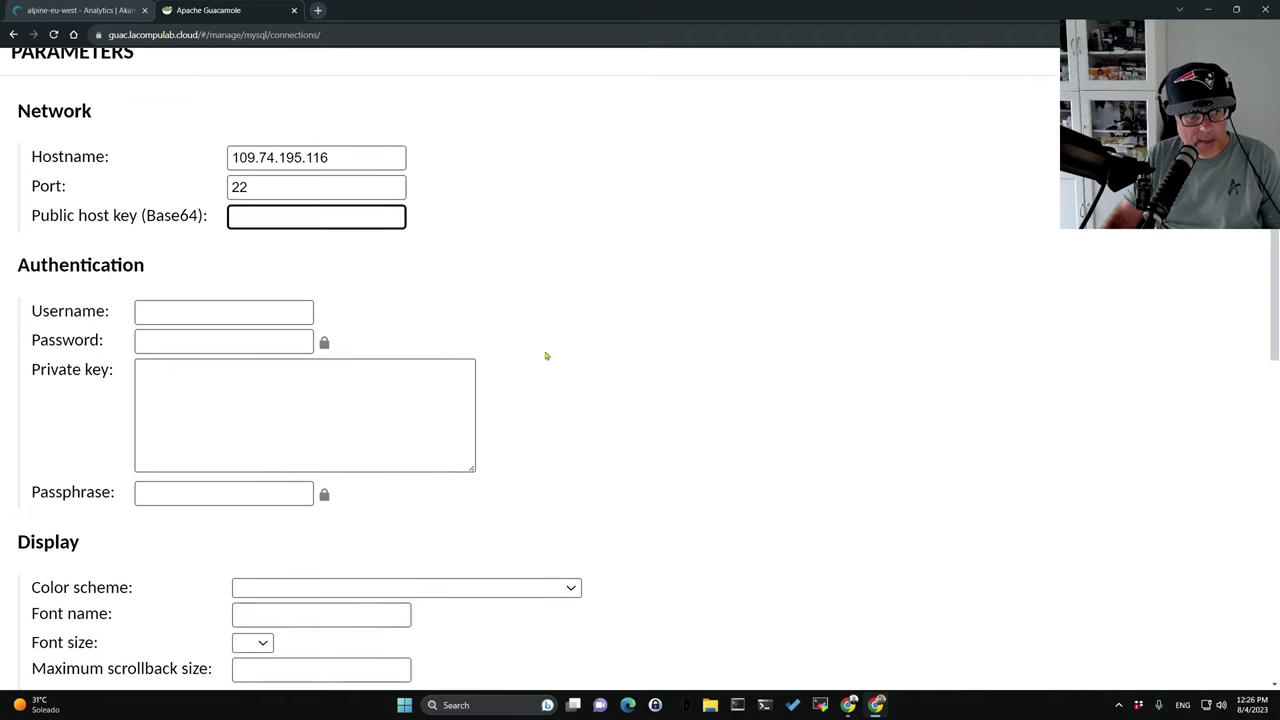
Enter root as the login username and paste the root password.
click(197, 304)
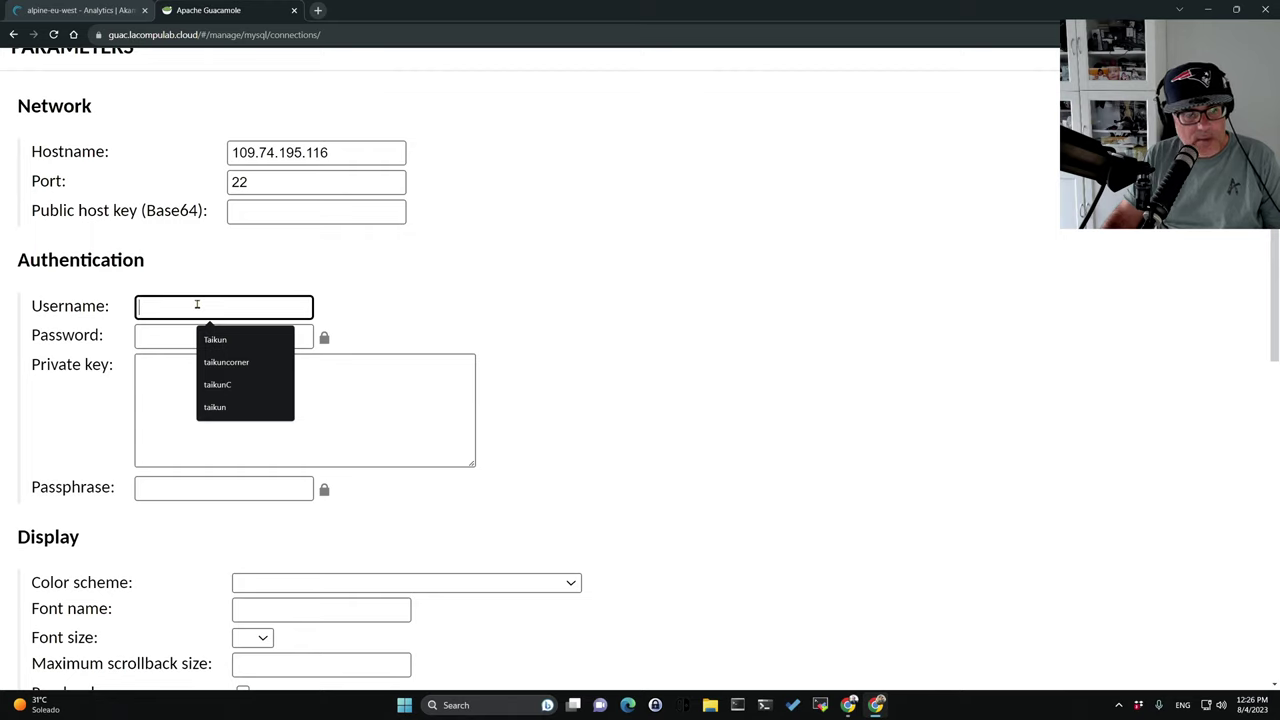
text(root)
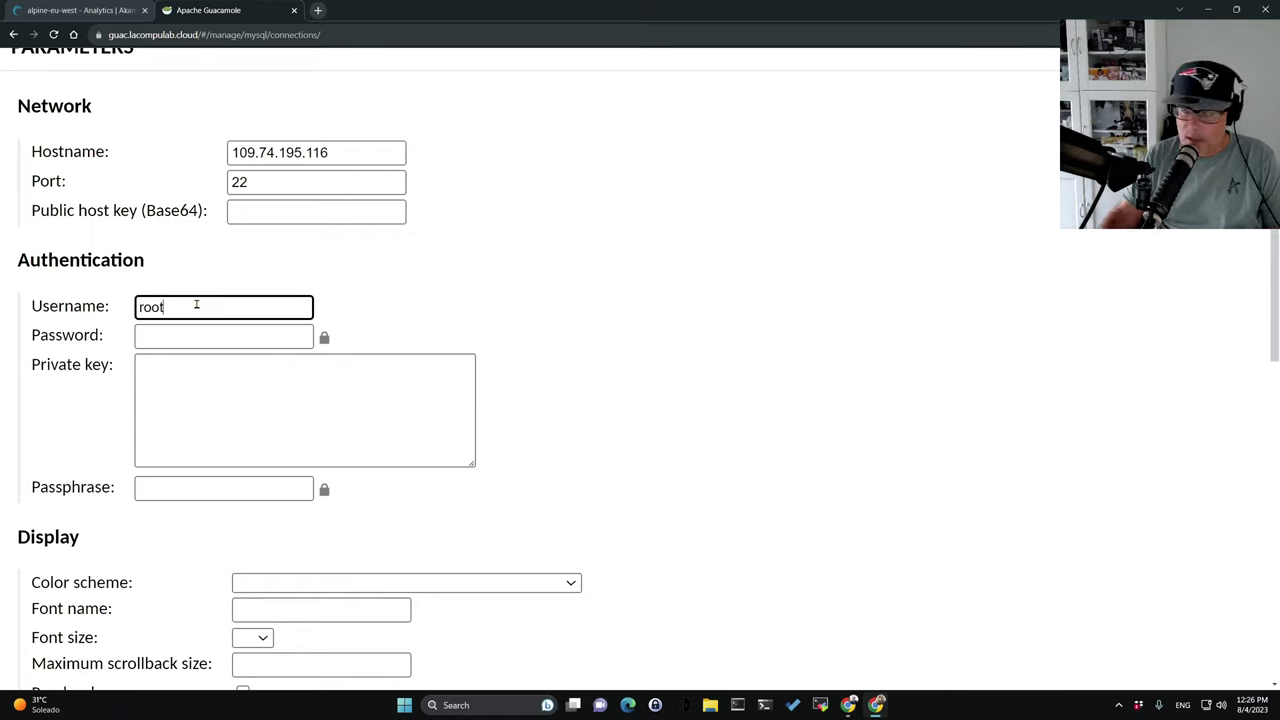
click(190, 332)
key(alt+Tab)
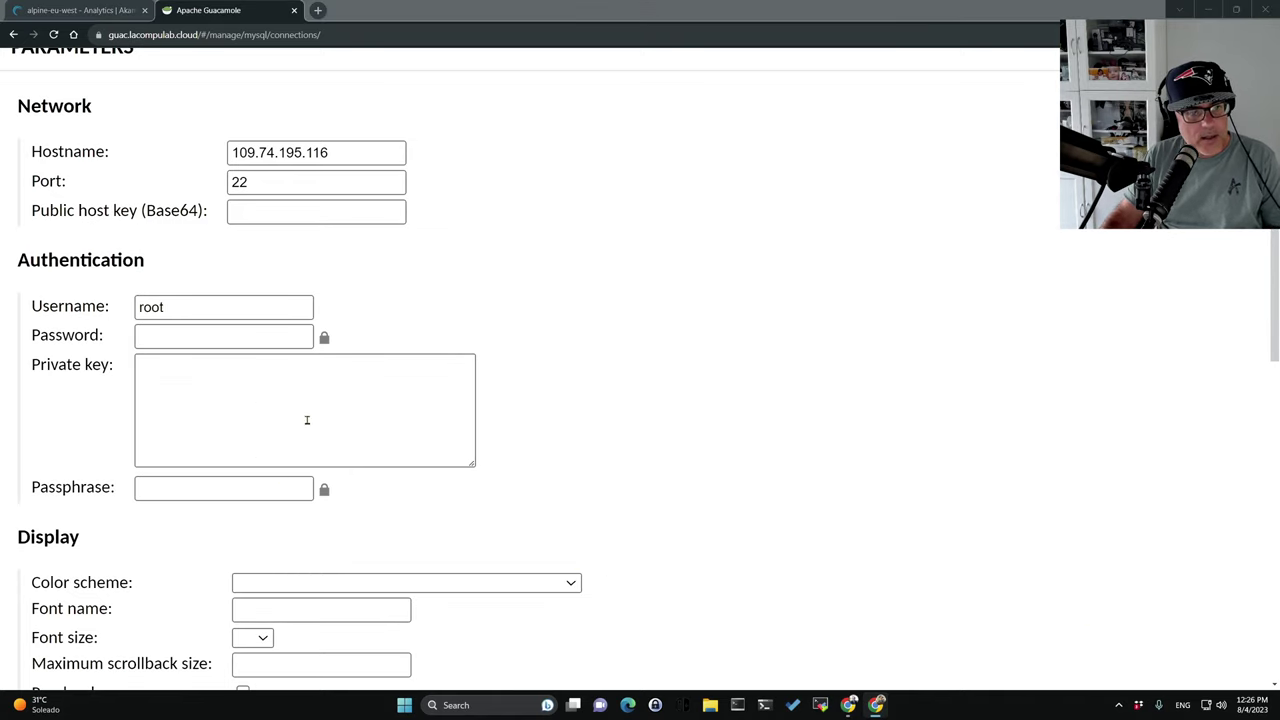
key(alt+Tab)
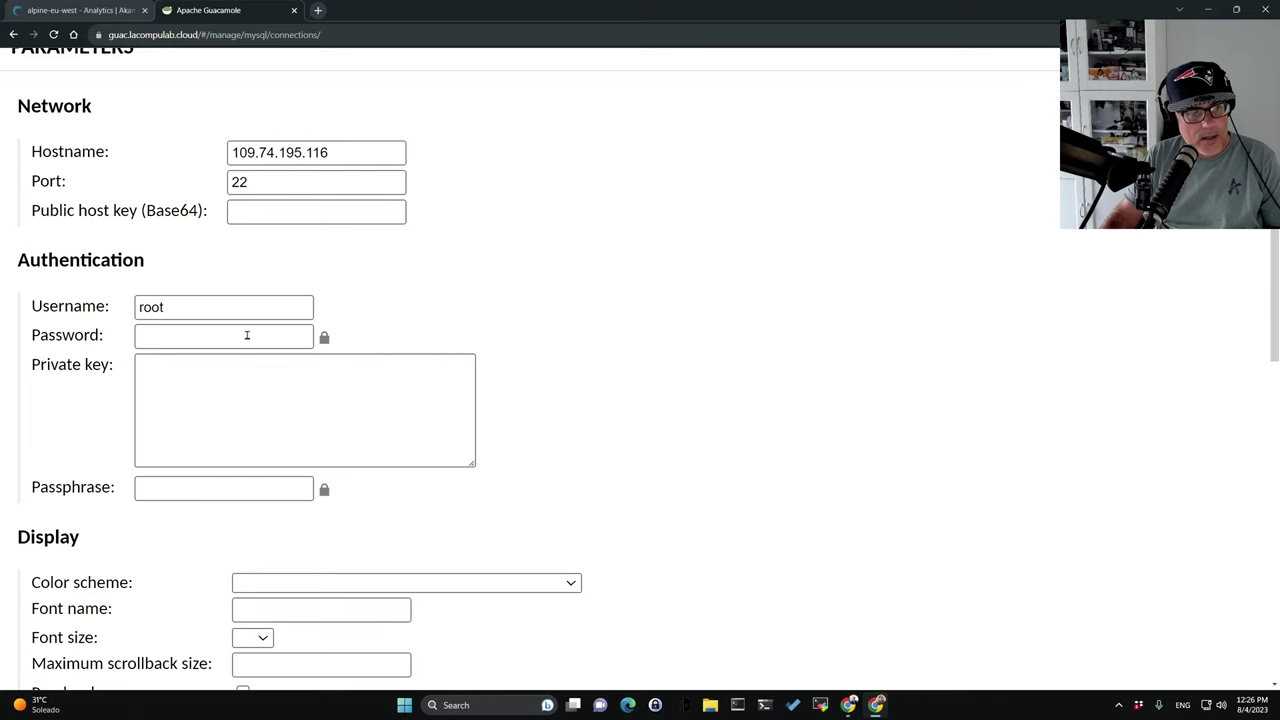
click(240, 335)
key(ctrl+v)
click(234, 377)
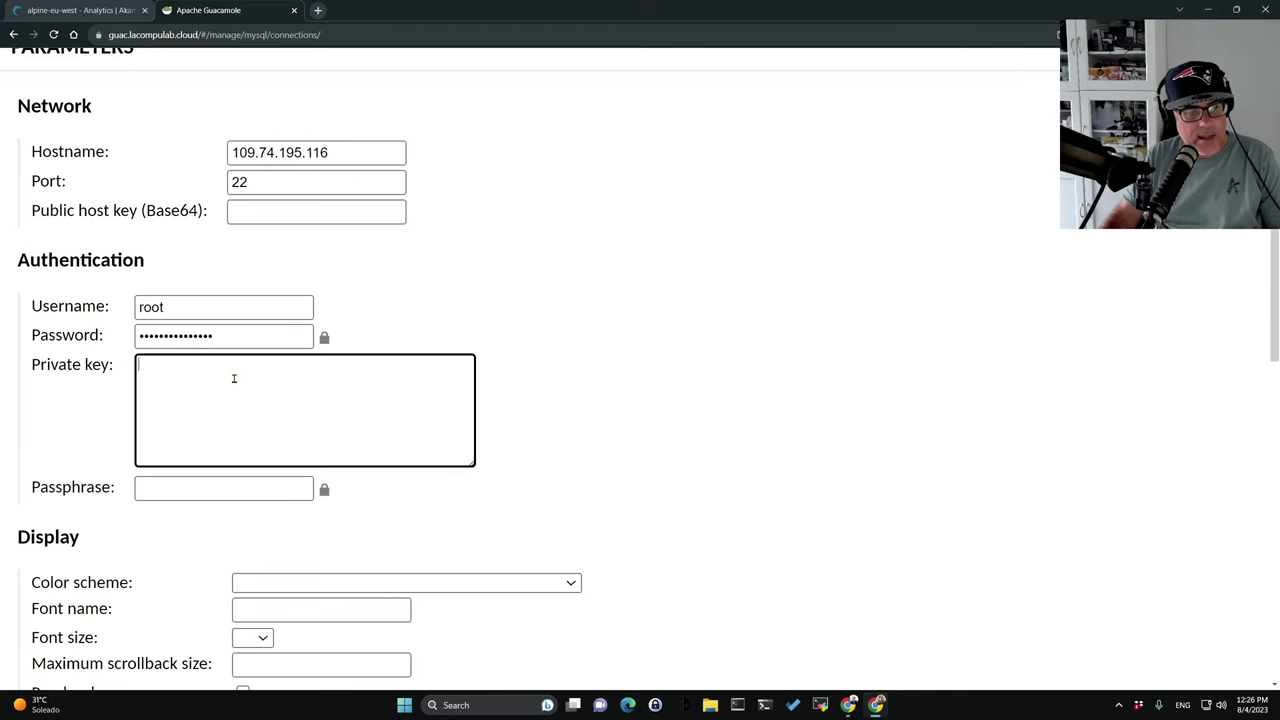
scroll(623, 445, down, 2)
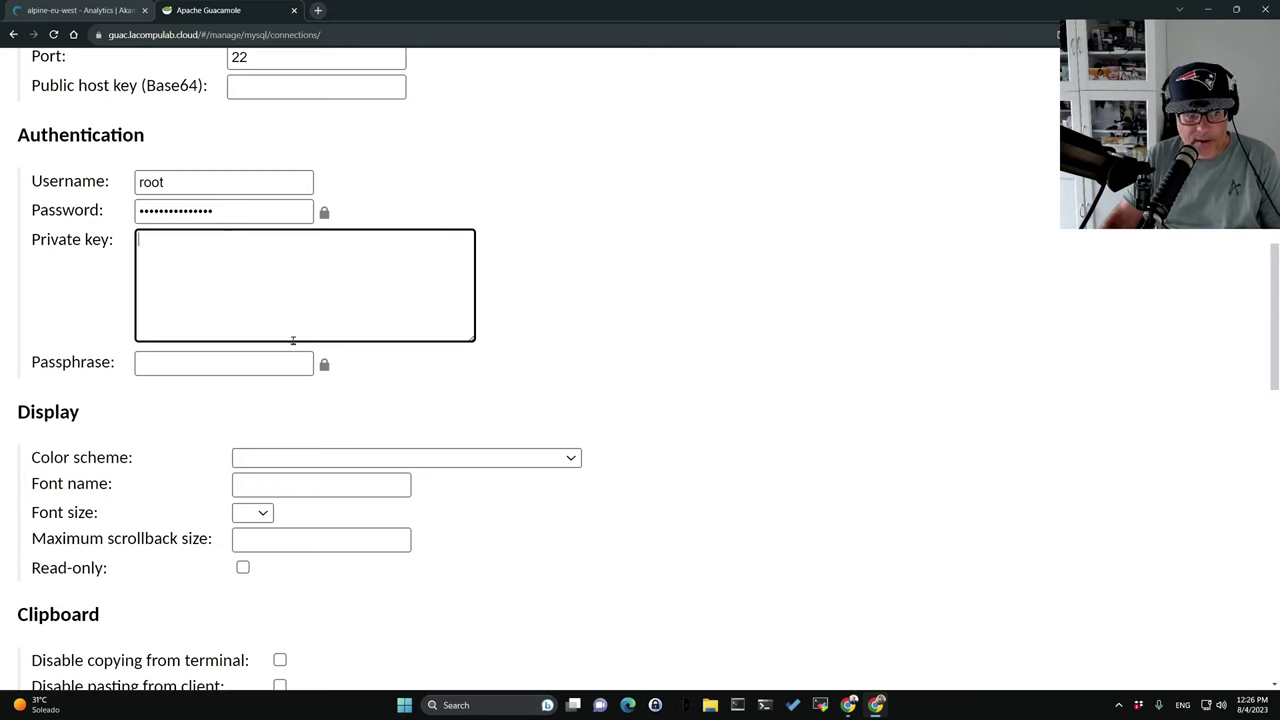
Tick Enable SFTP and save the Alpnie-Taikun connection.
scroll(517, 460, down, 2)
scroll(413, 424, down, 1)
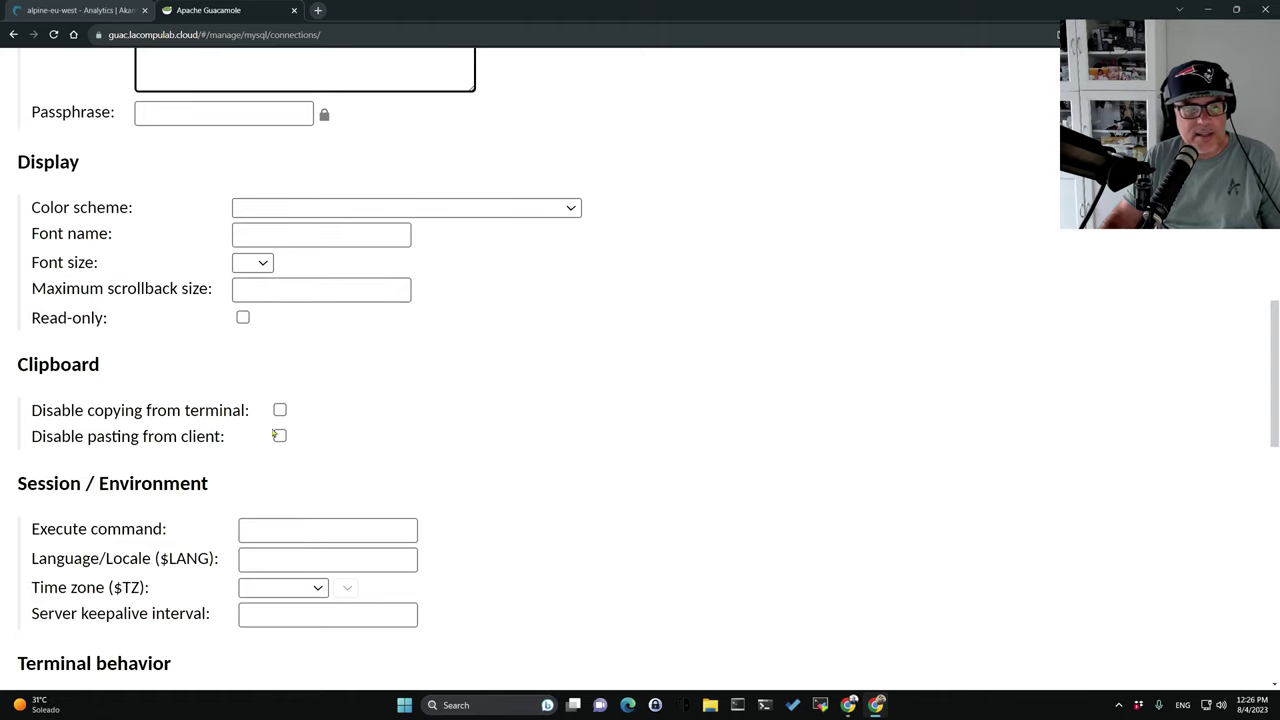
scroll(409, 431, down, 1)
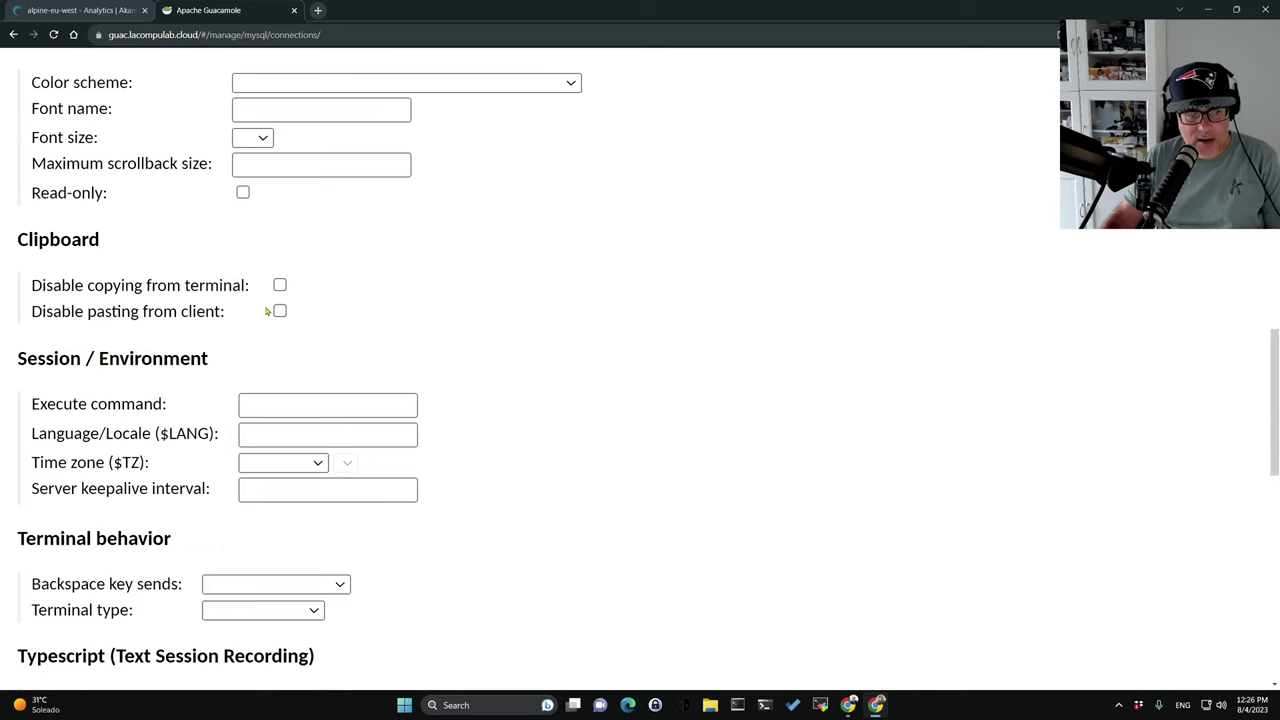
scroll(420, 390, down, 4)
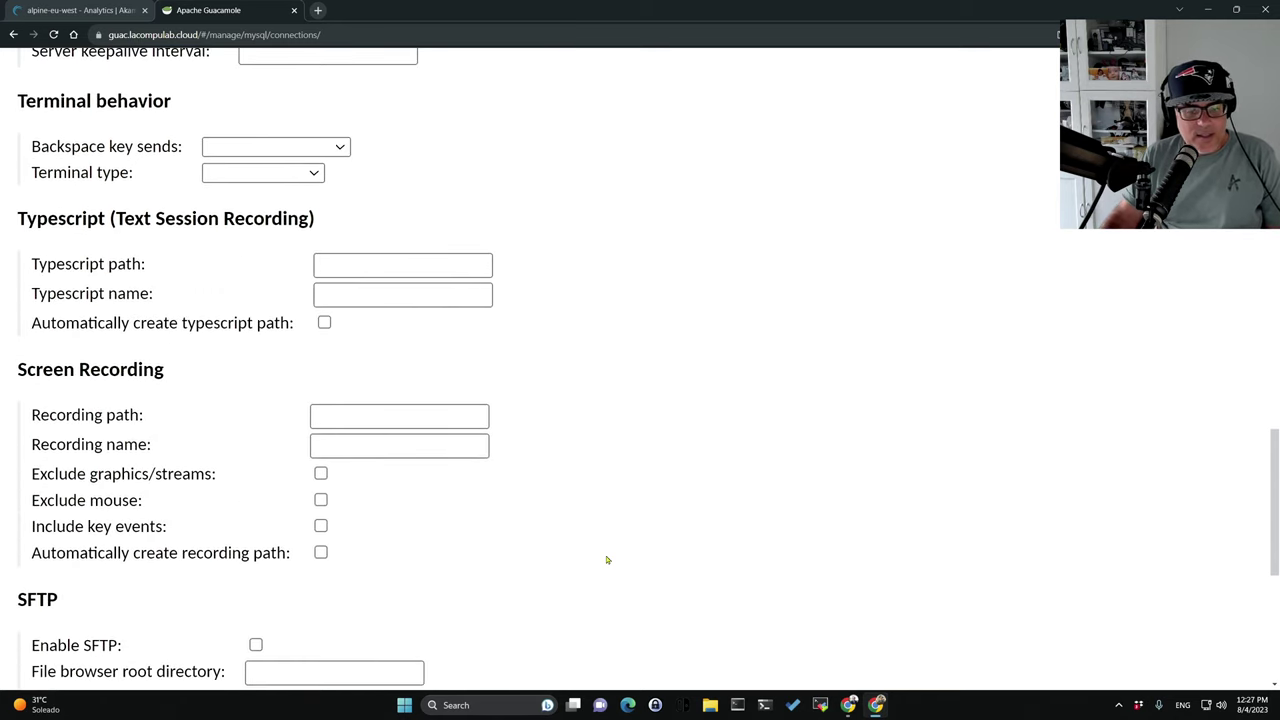
scroll(454, 421, down, 2)
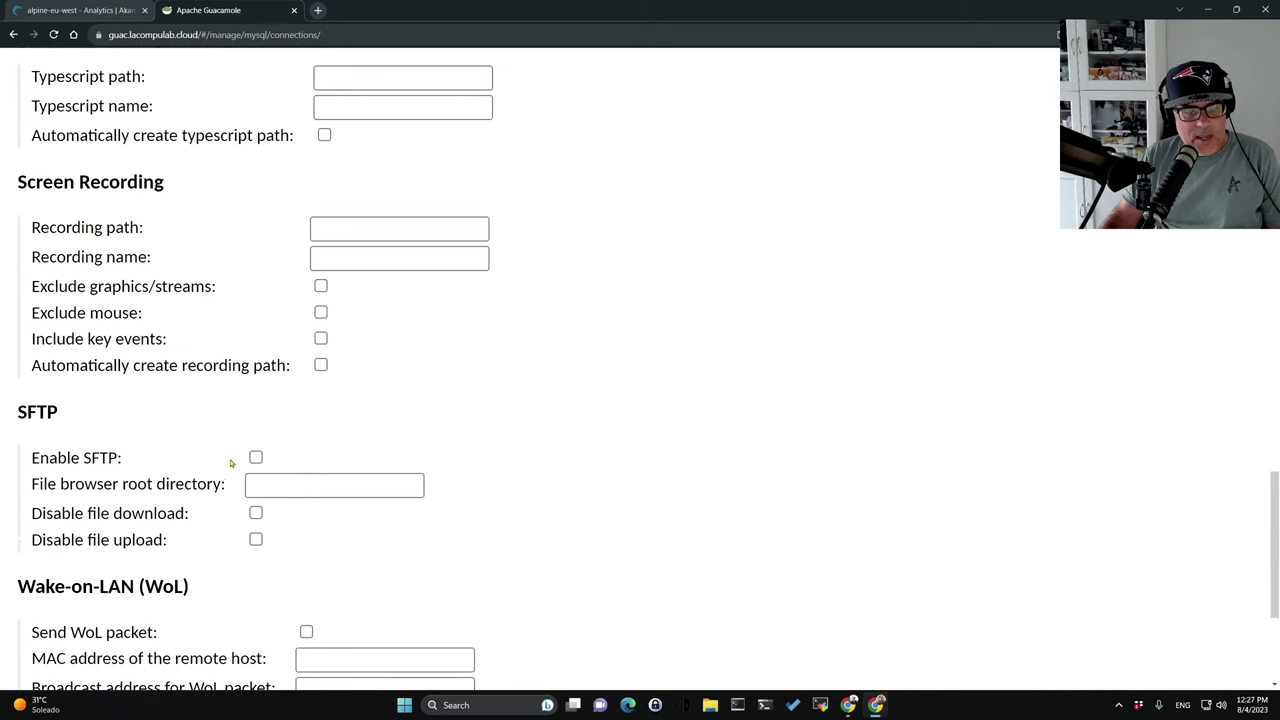
click(255, 458)
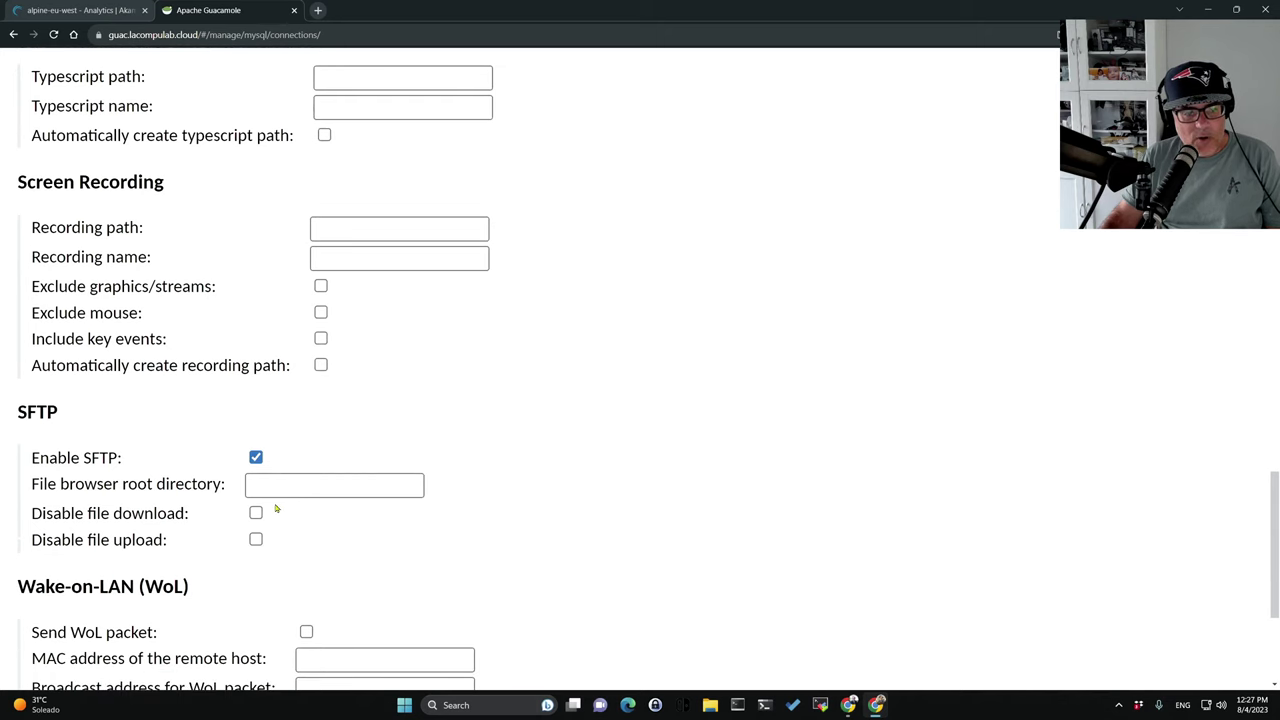
scroll(440, 486, down, 2)
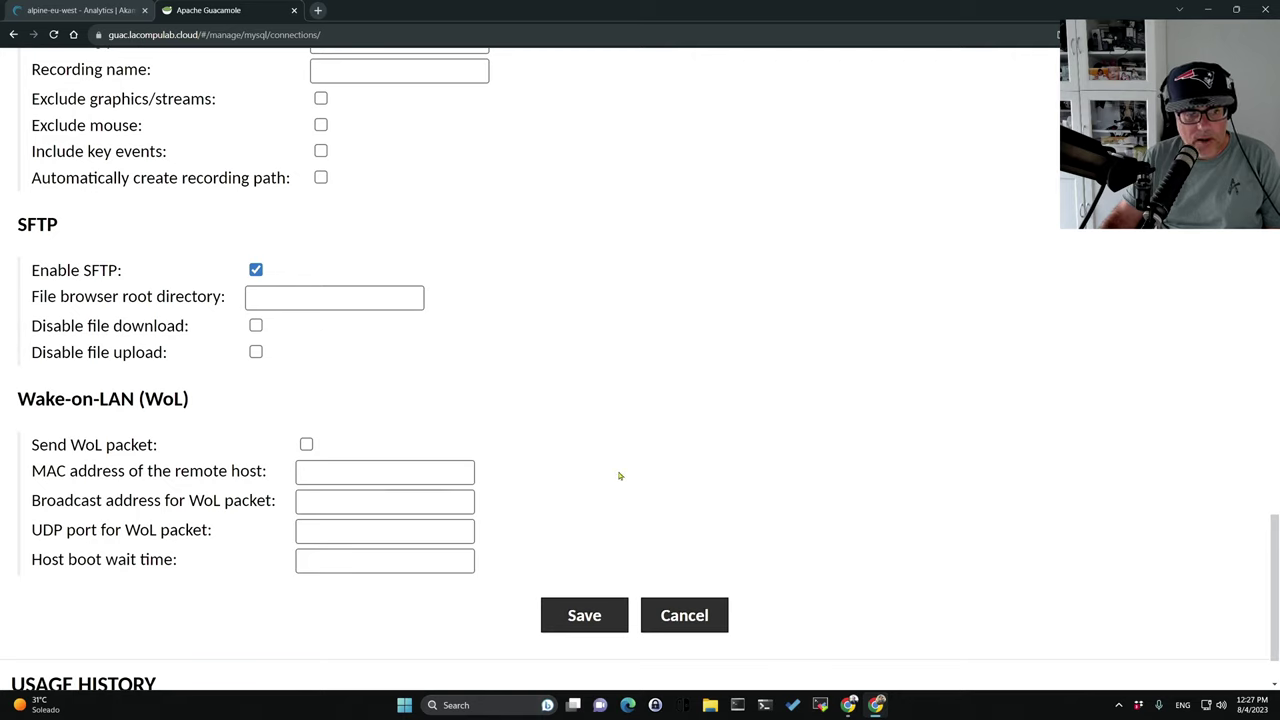
click(567, 613)
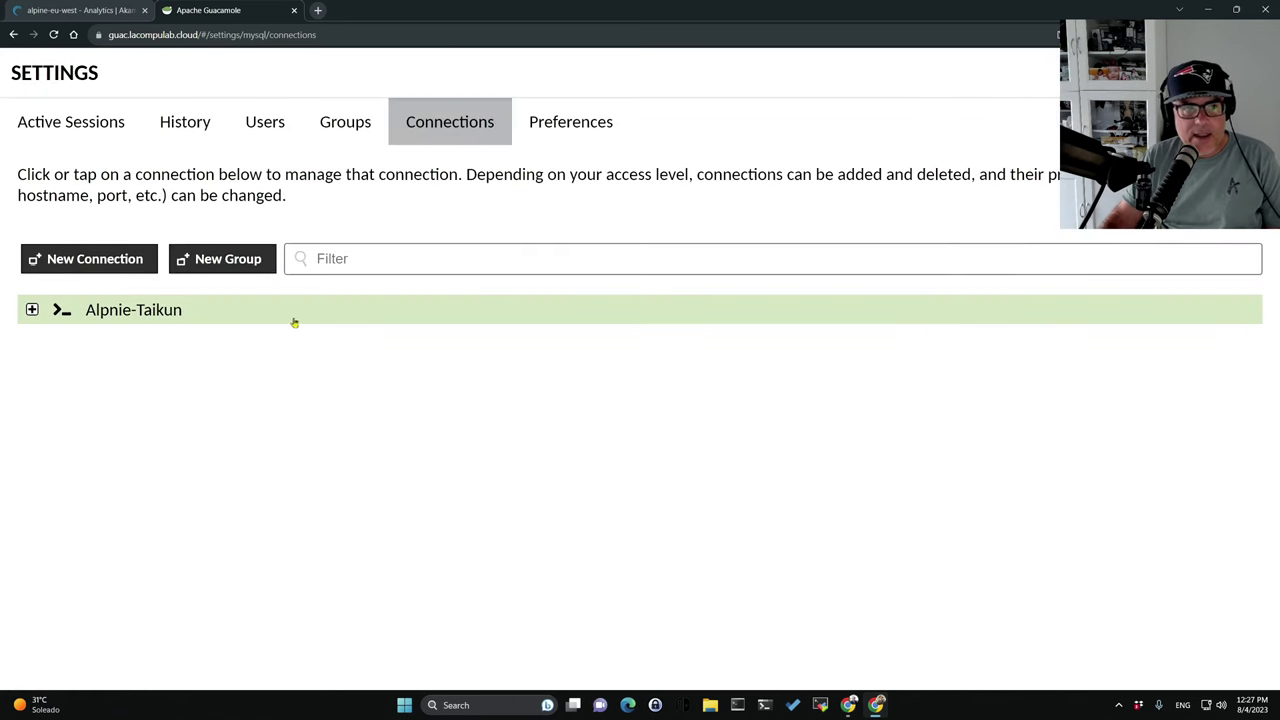
Expand and collapse Alpnie-Taikun in the connections list, then go to the Akamai Cloud Manager tab.
click(32, 310)
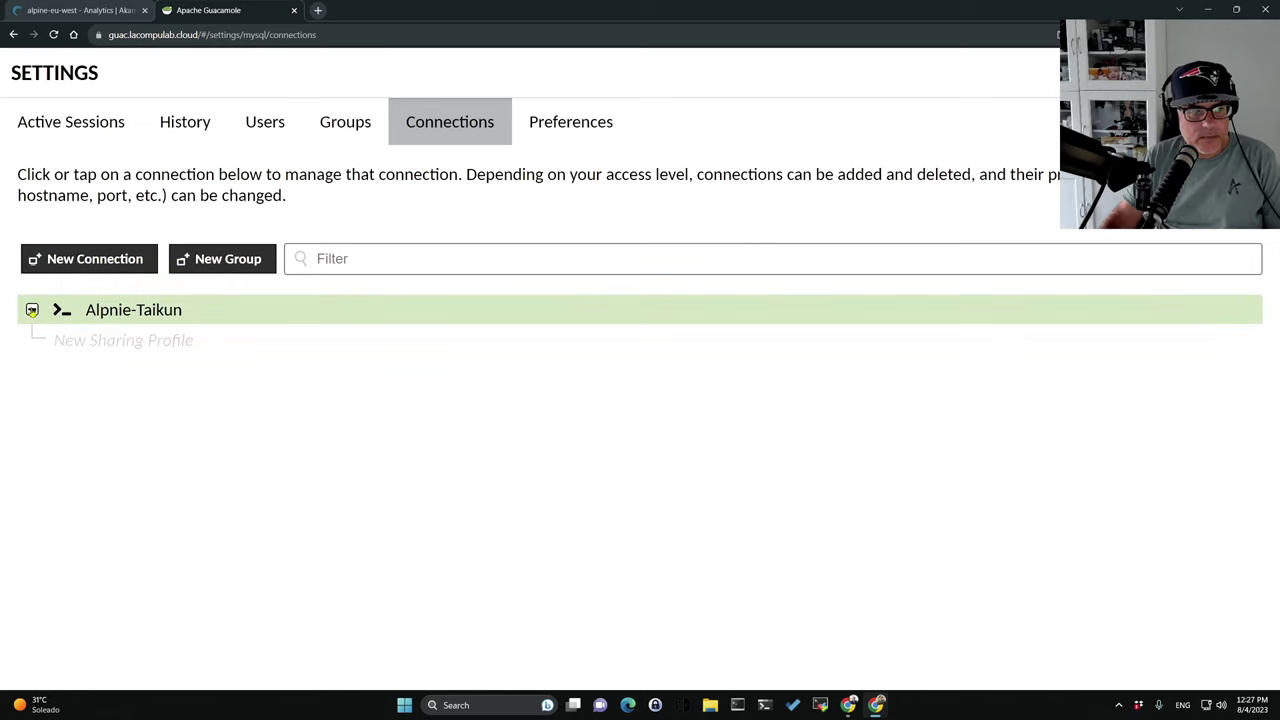
click(32, 310)
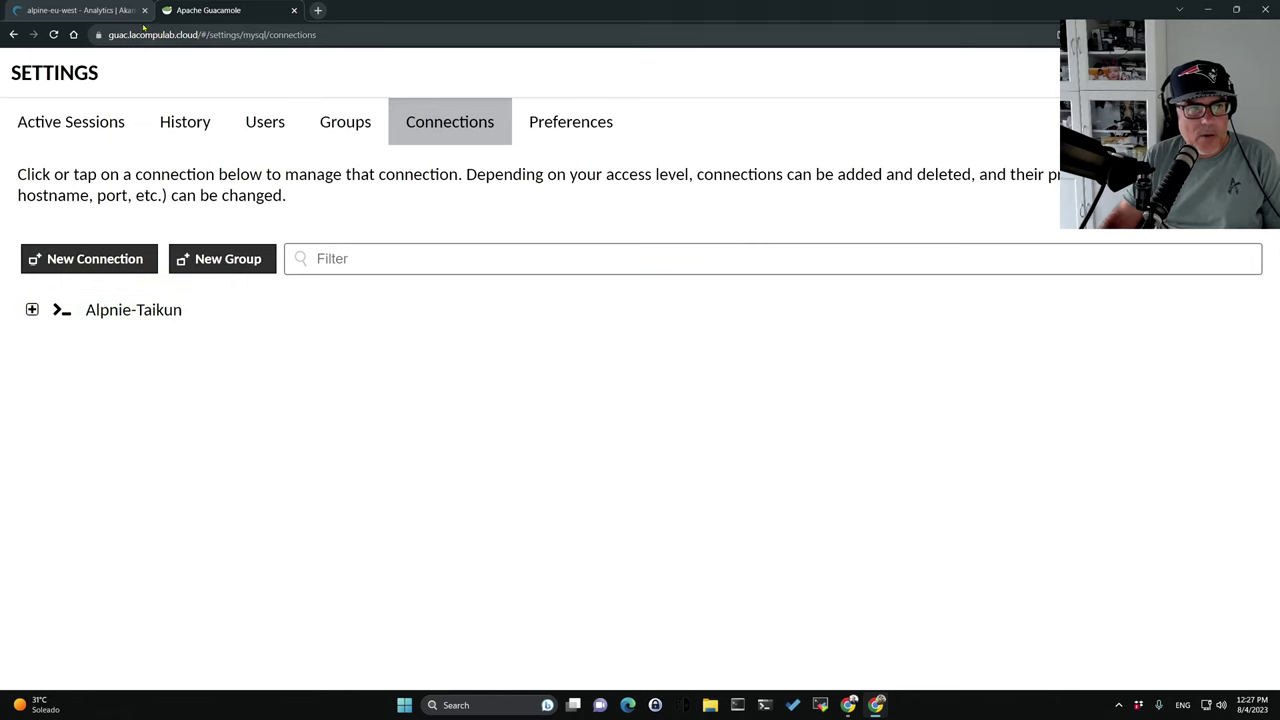
click(140, 12)
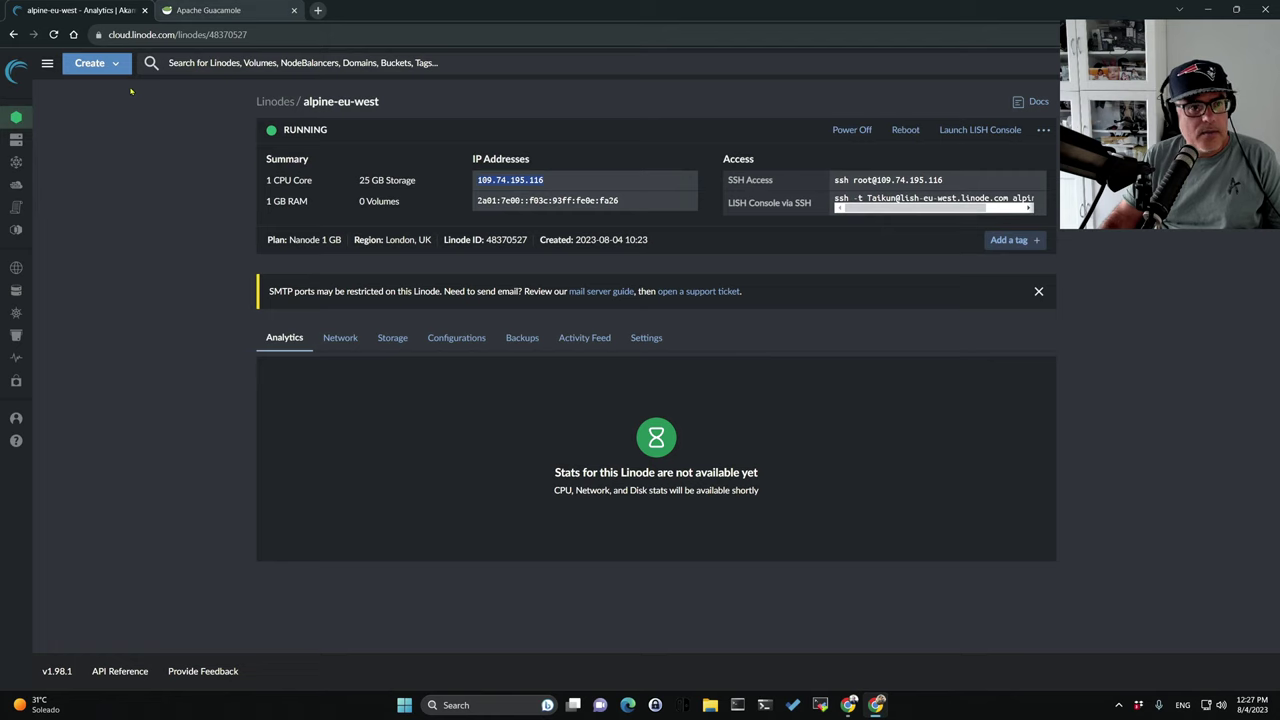
Copy debian-eu-central's IPv4 address 172.104.247.181 and go back to Guacamole.
click(13, 34)
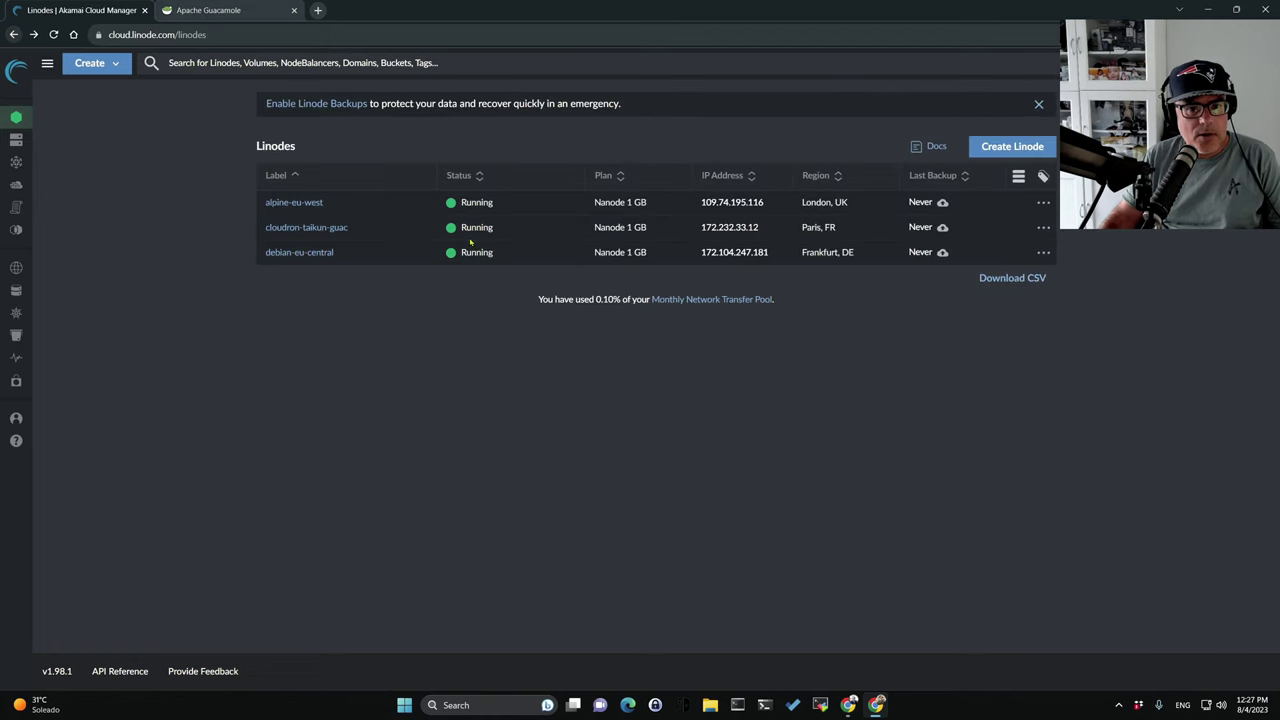
click(300, 253)
click(690, 180)
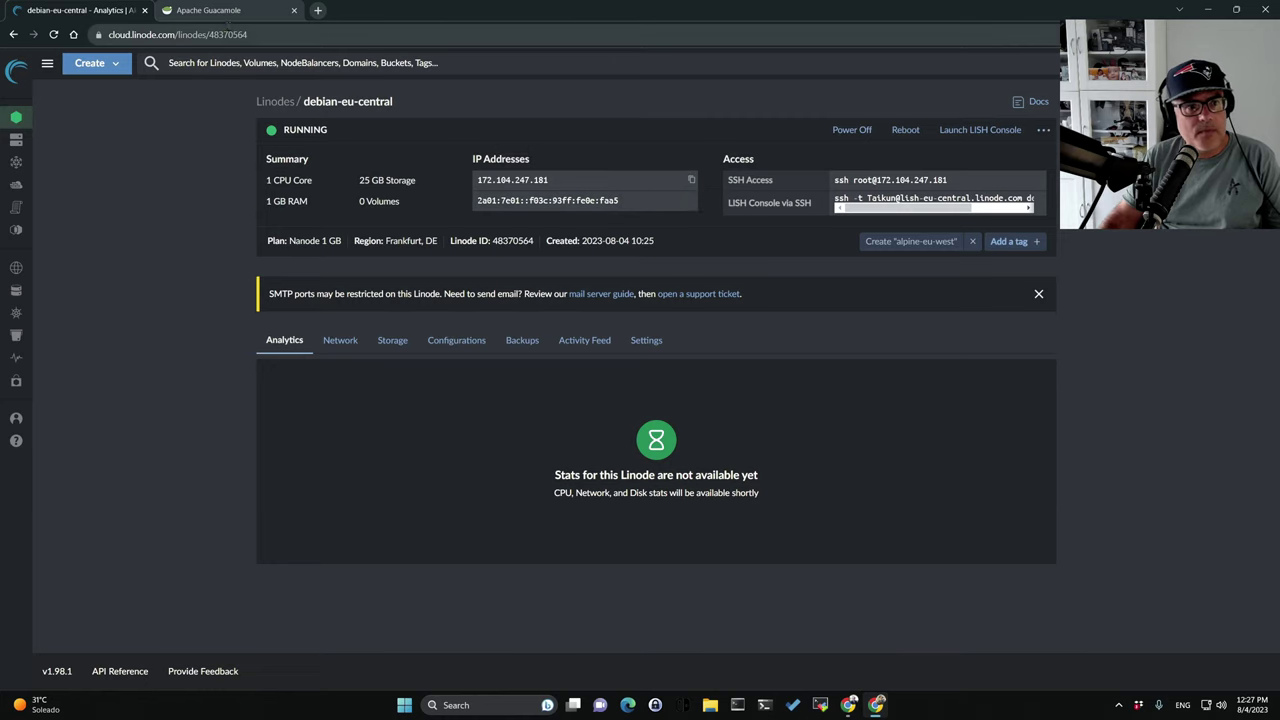
click(227, 15)
click(80, 10)
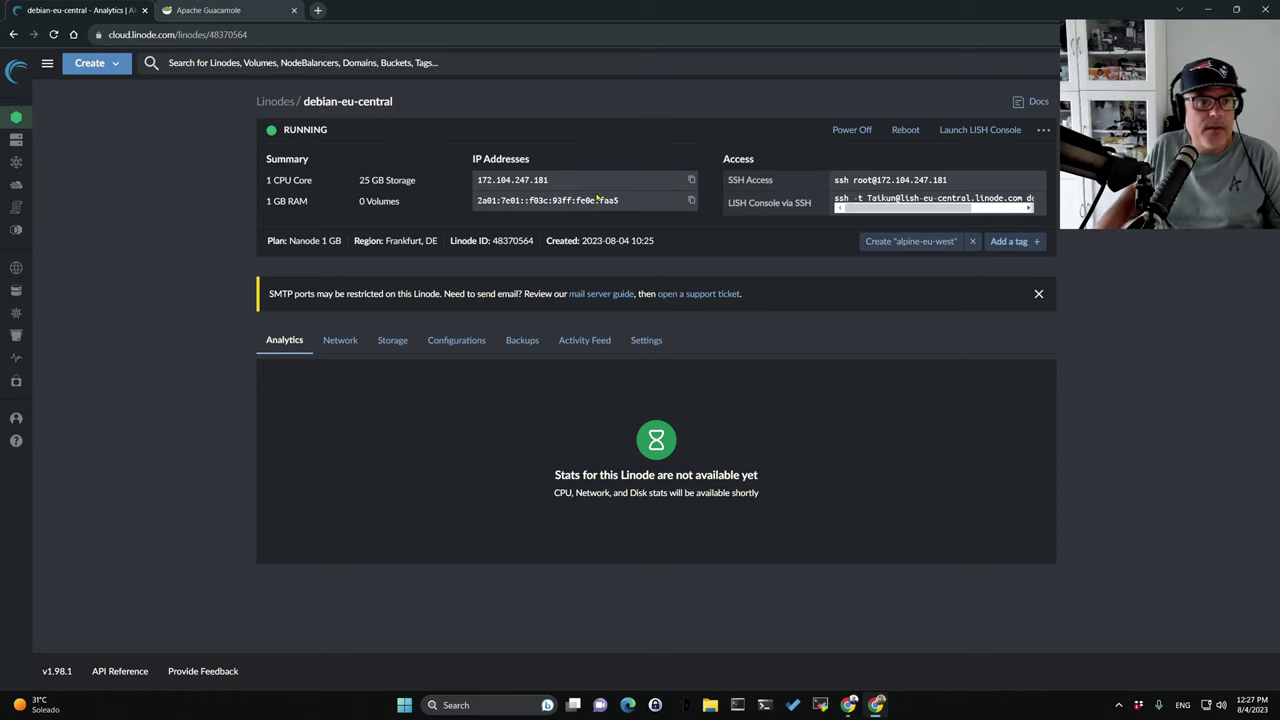
click(203, 10)
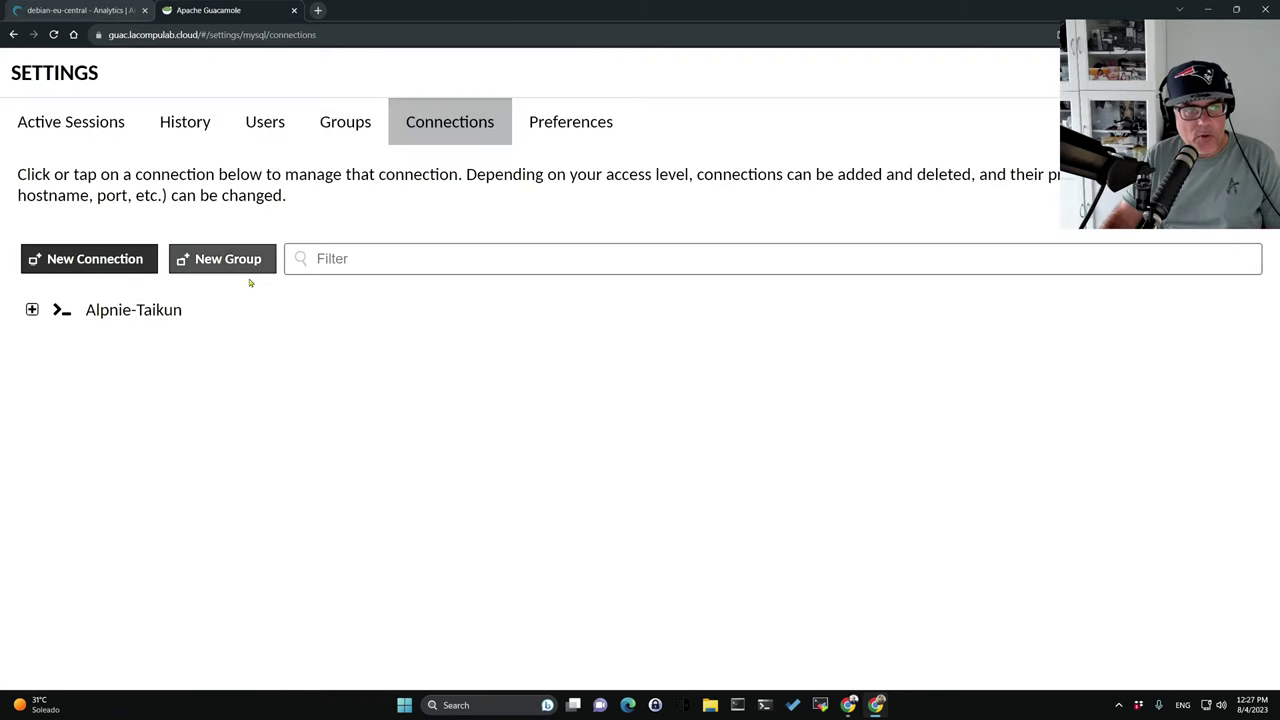
Start a new connection named 'Debian VNSC Taikun'.
click(53, 259)
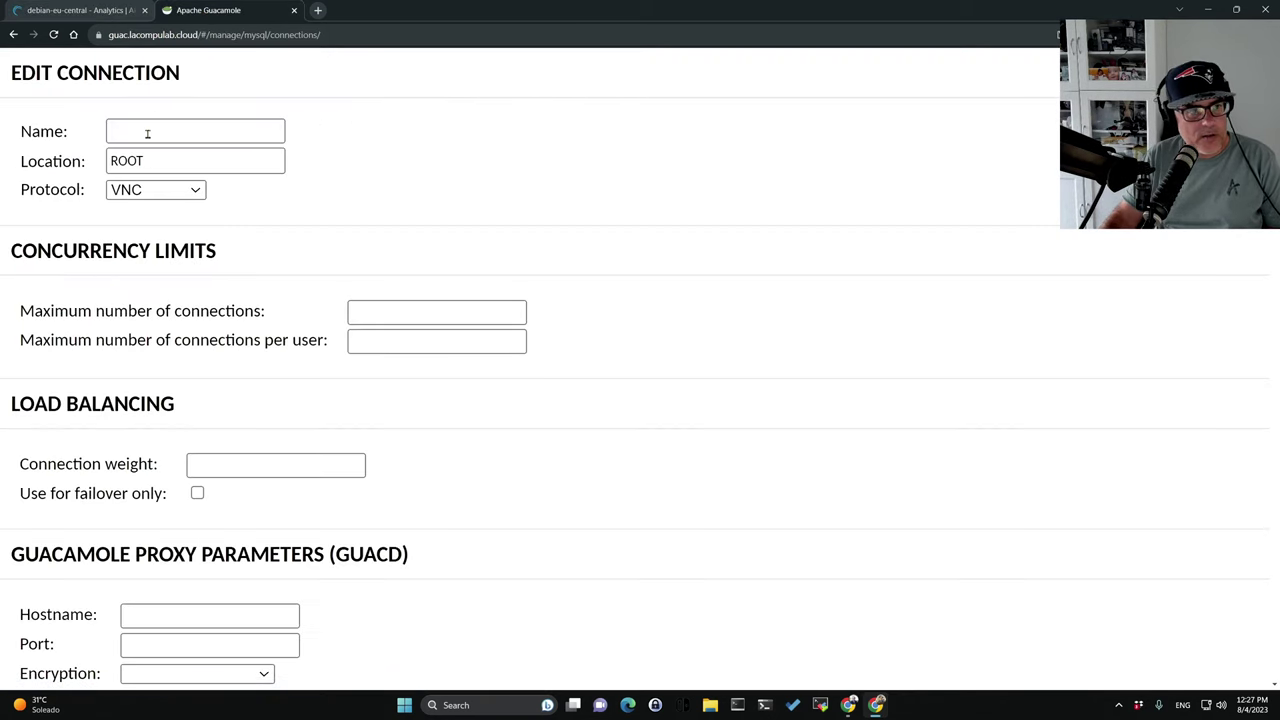
click(147, 133)
text(Debian)
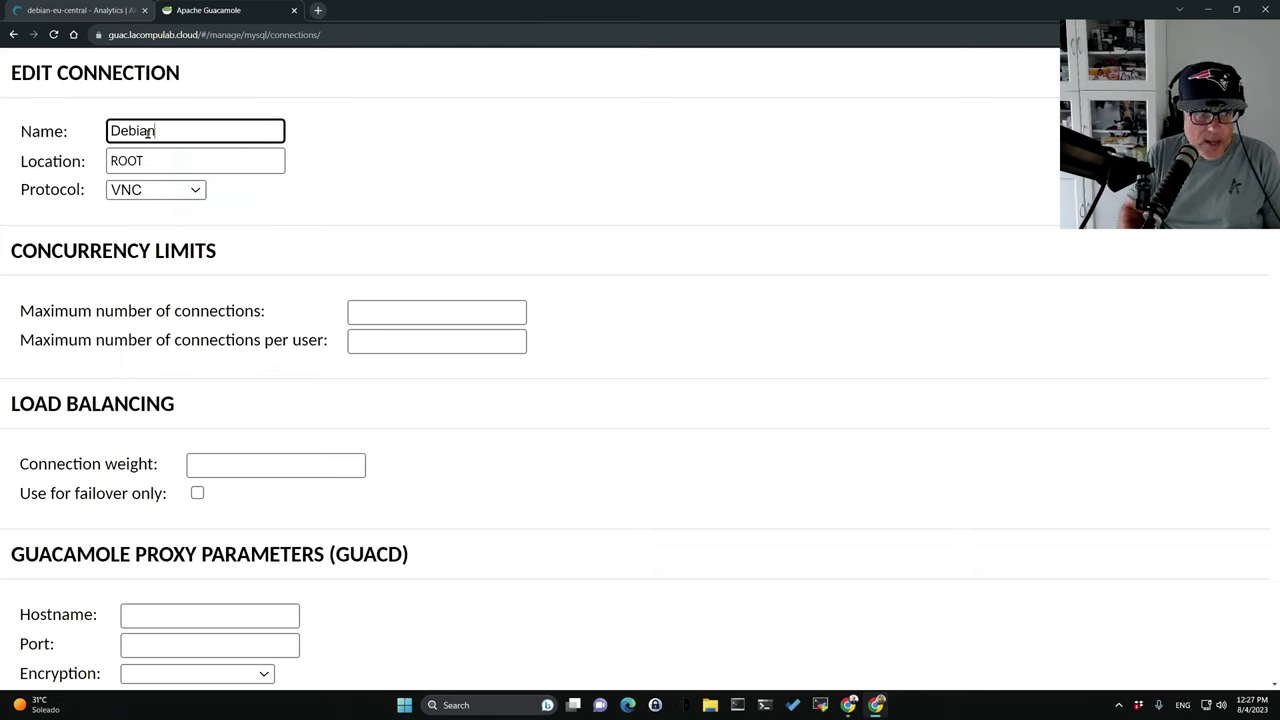
text( VNC Taikun)
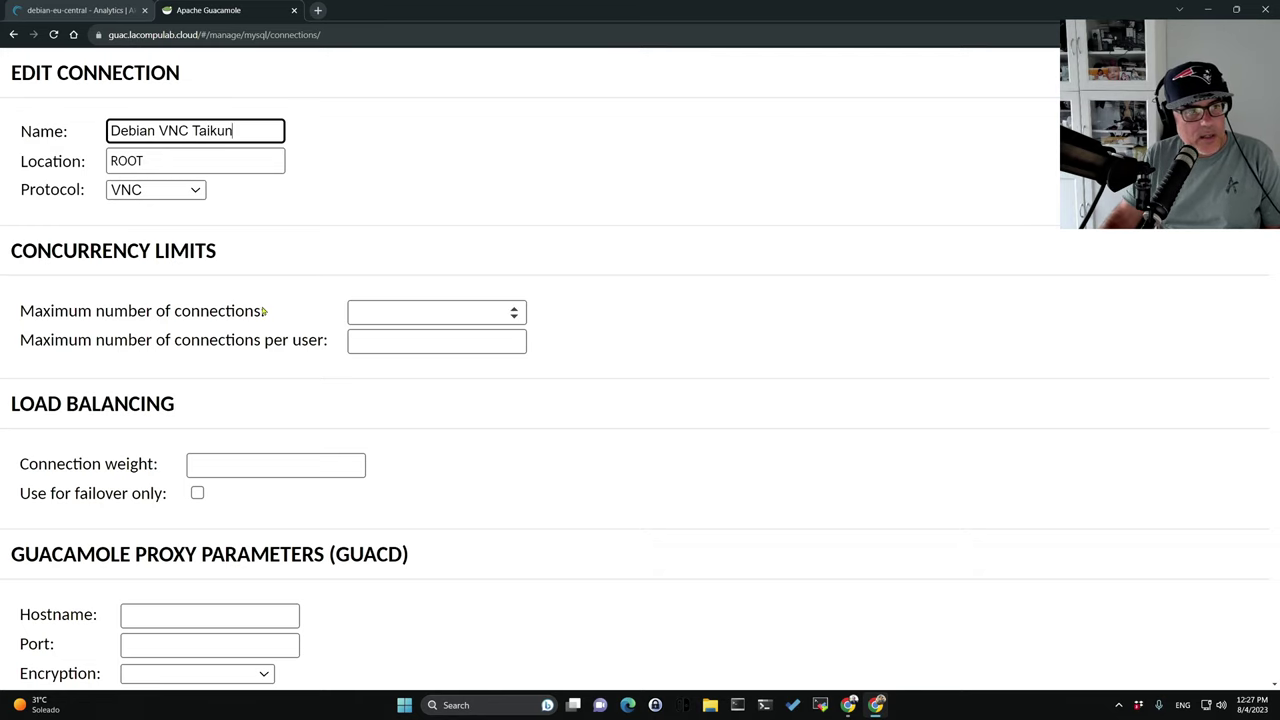
scroll(263, 310, down, 4)
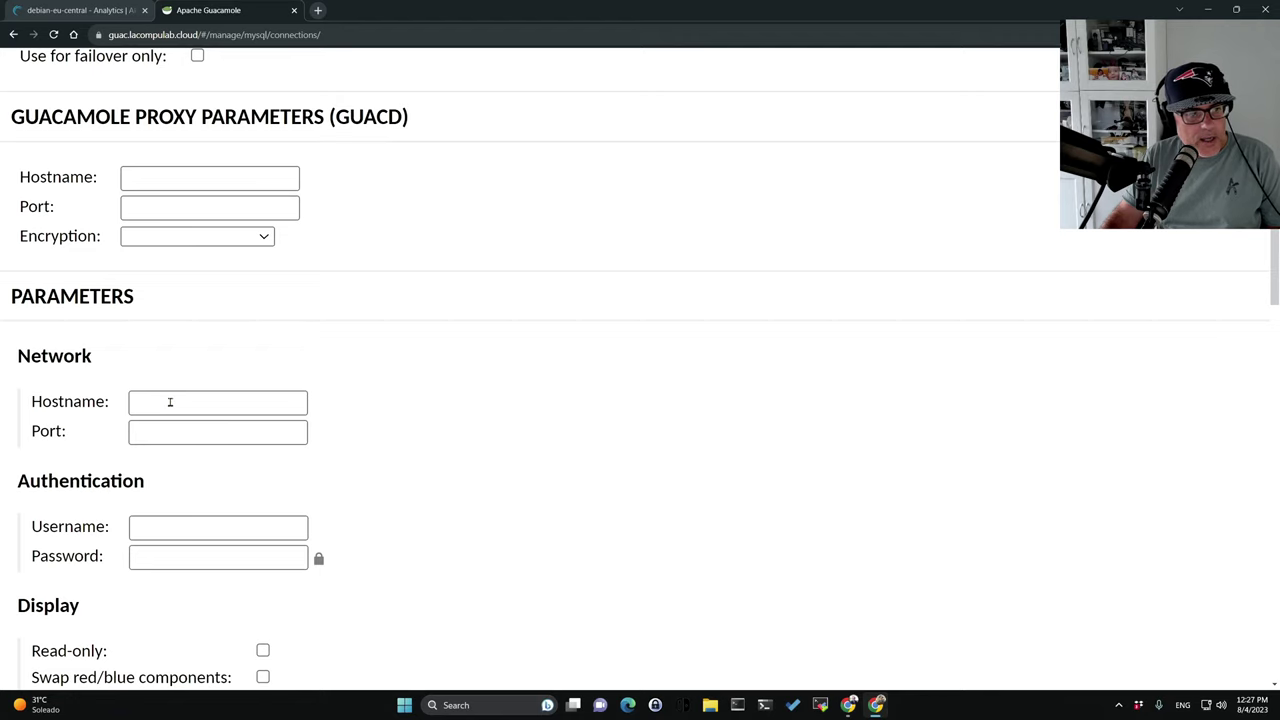
scroll(170, 402, up, 4)
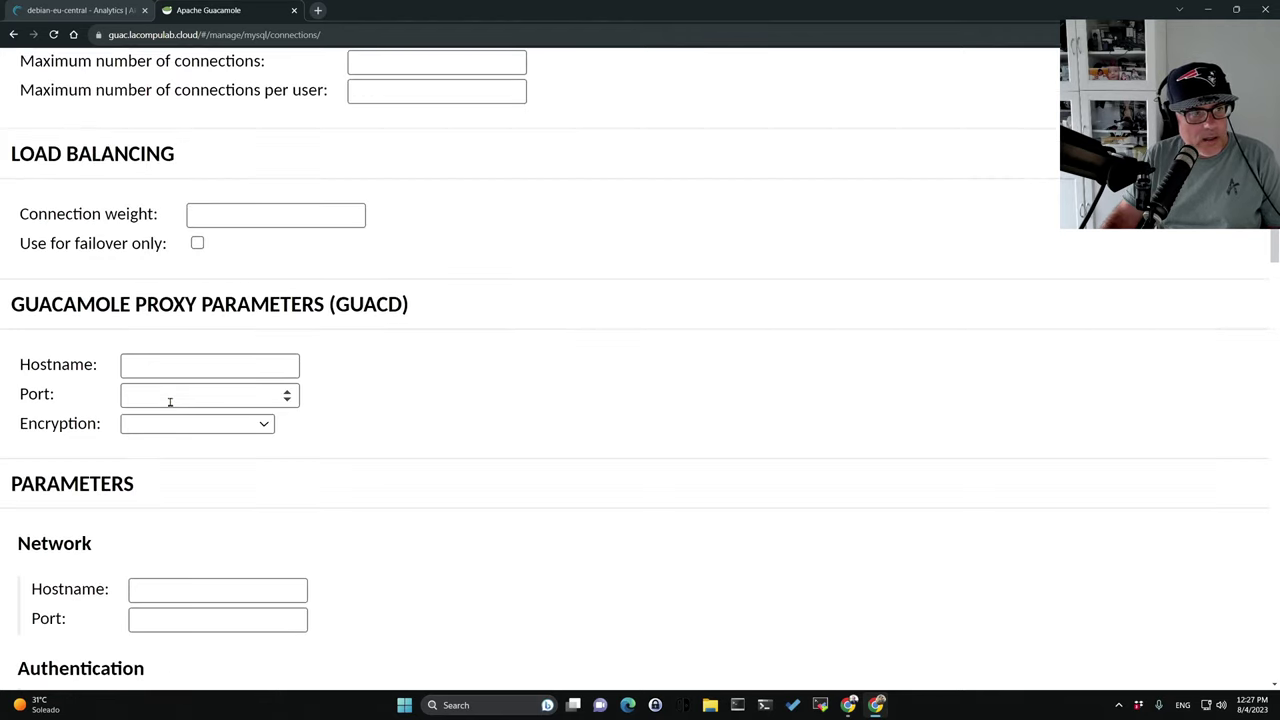
scroll(172, 404, down, 5)
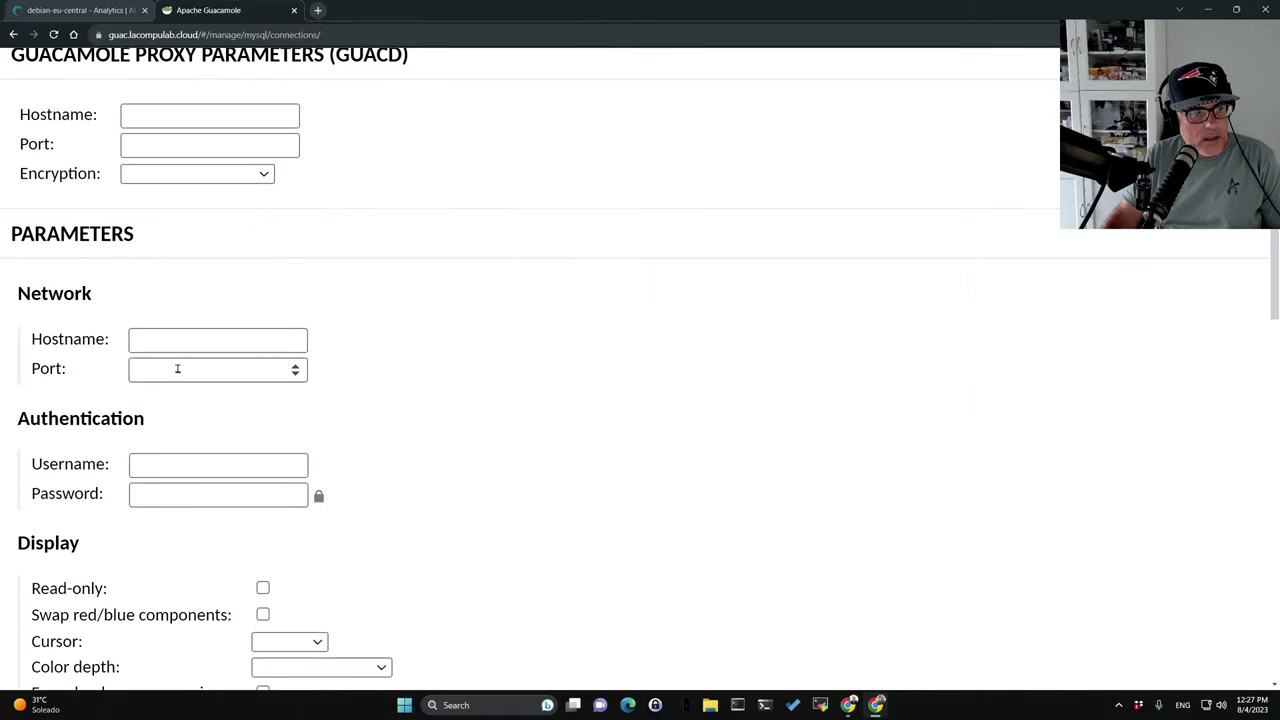
Set the hostname to the pasted 172.104.247.181 and the port to 5900.
click(177, 340)
key(ctrl+v)
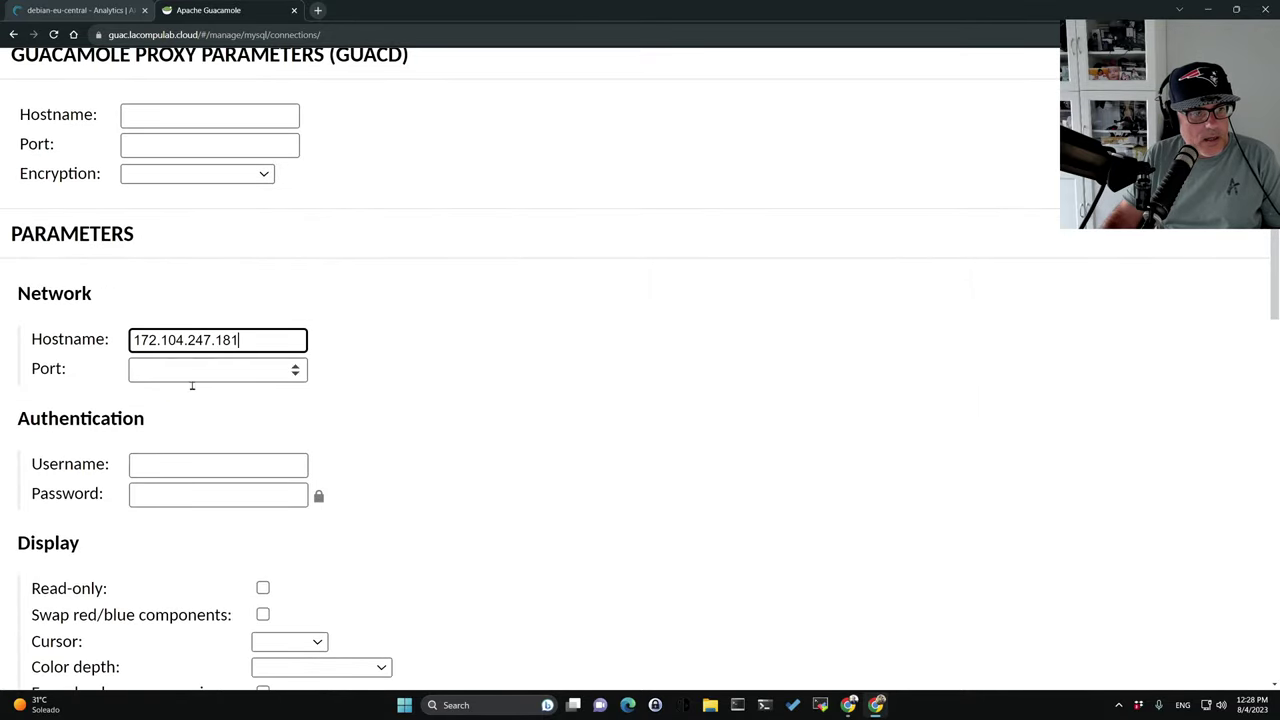
click(175, 372)
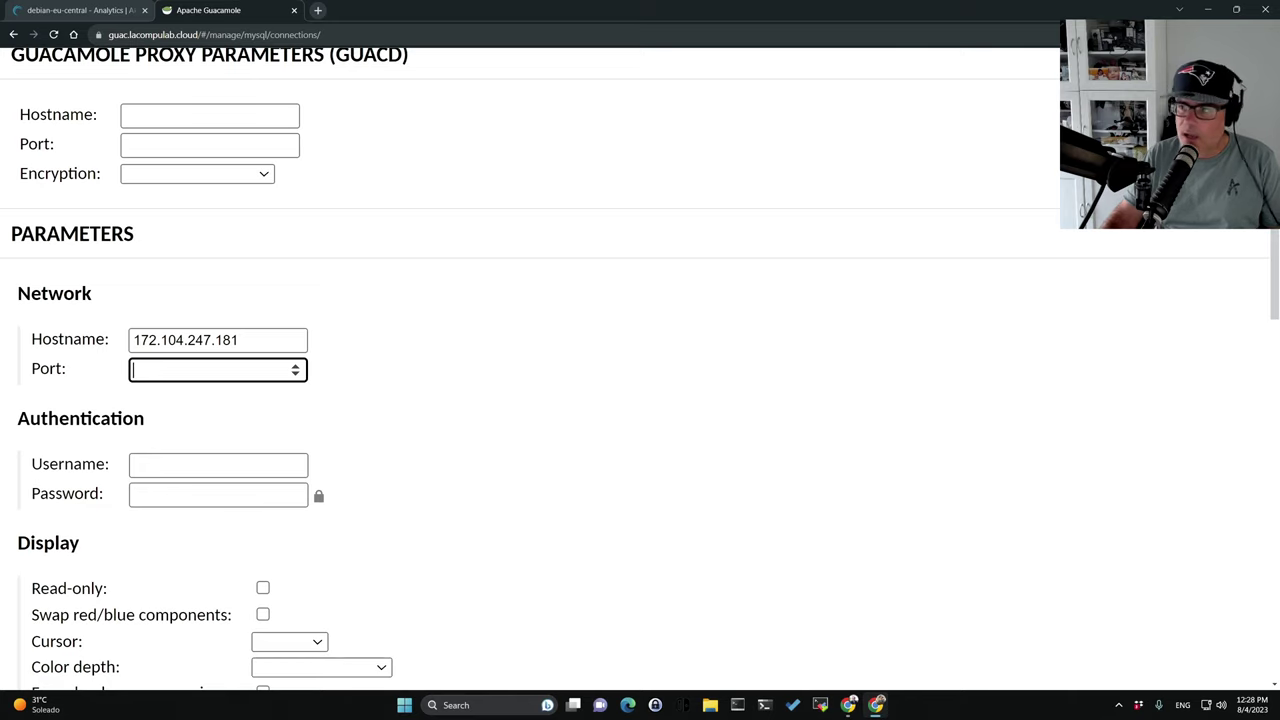
key(alt+Tab)
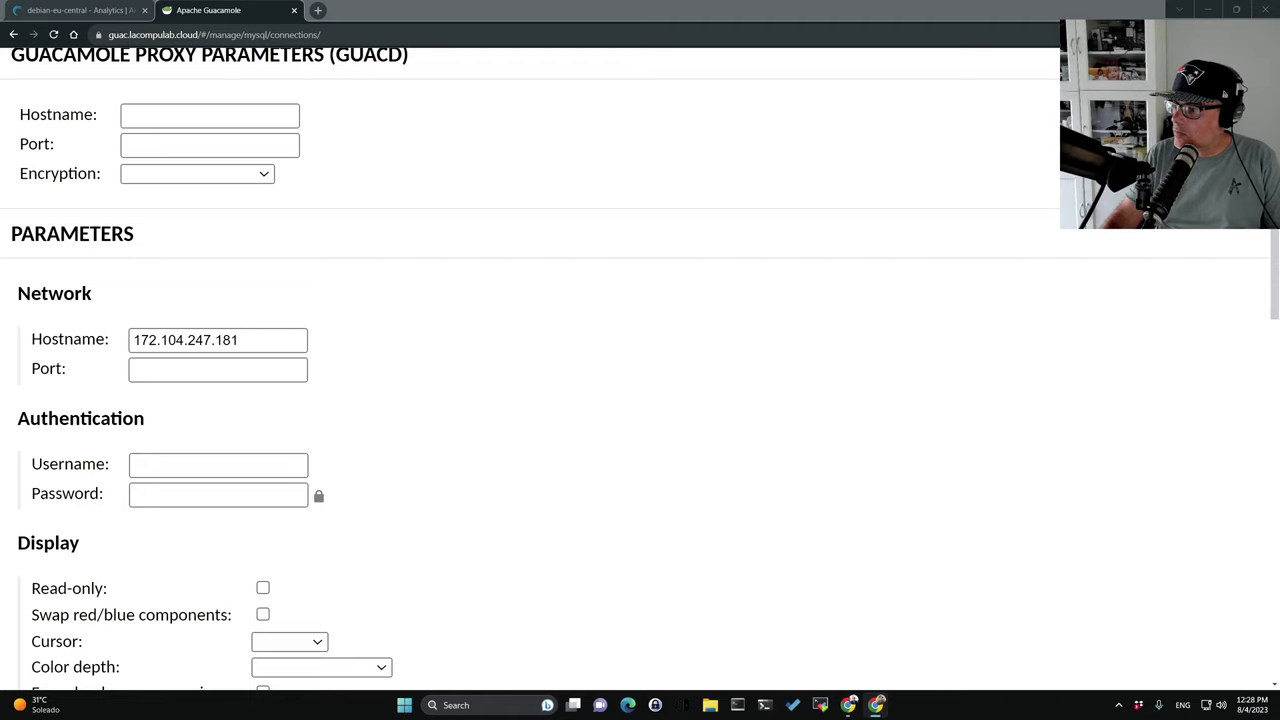
click(162, 370)
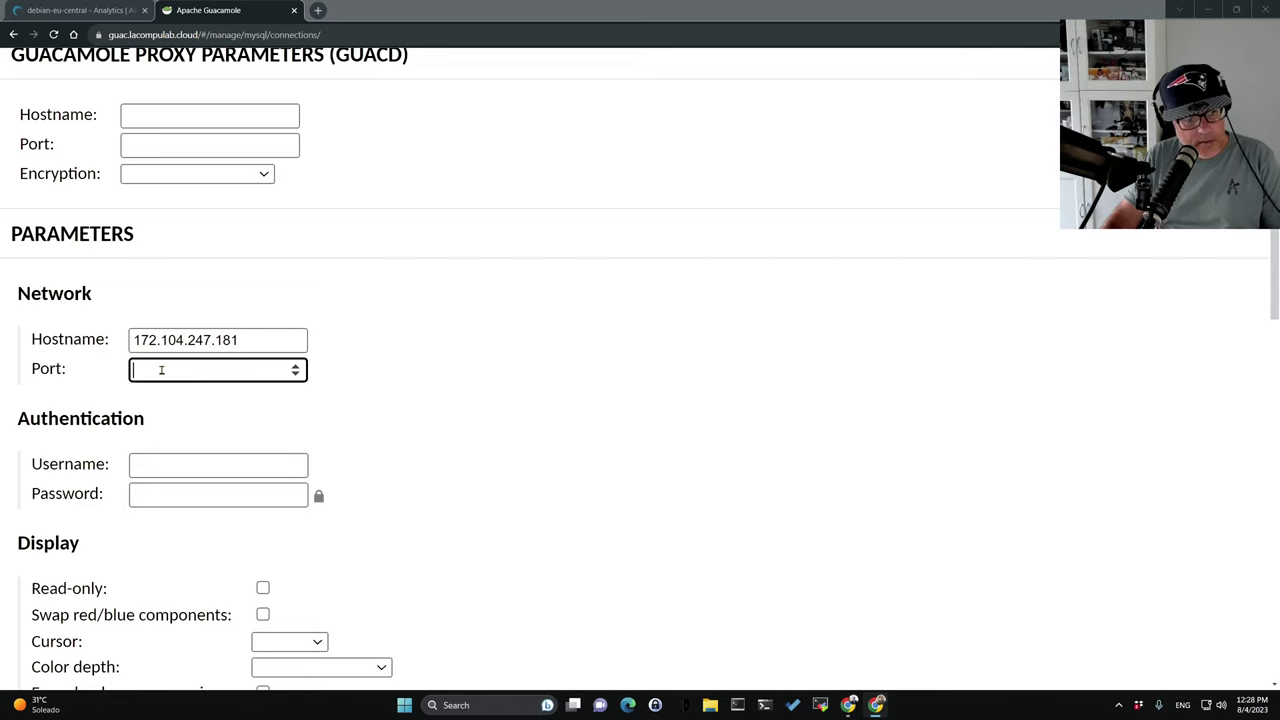
text(5900)
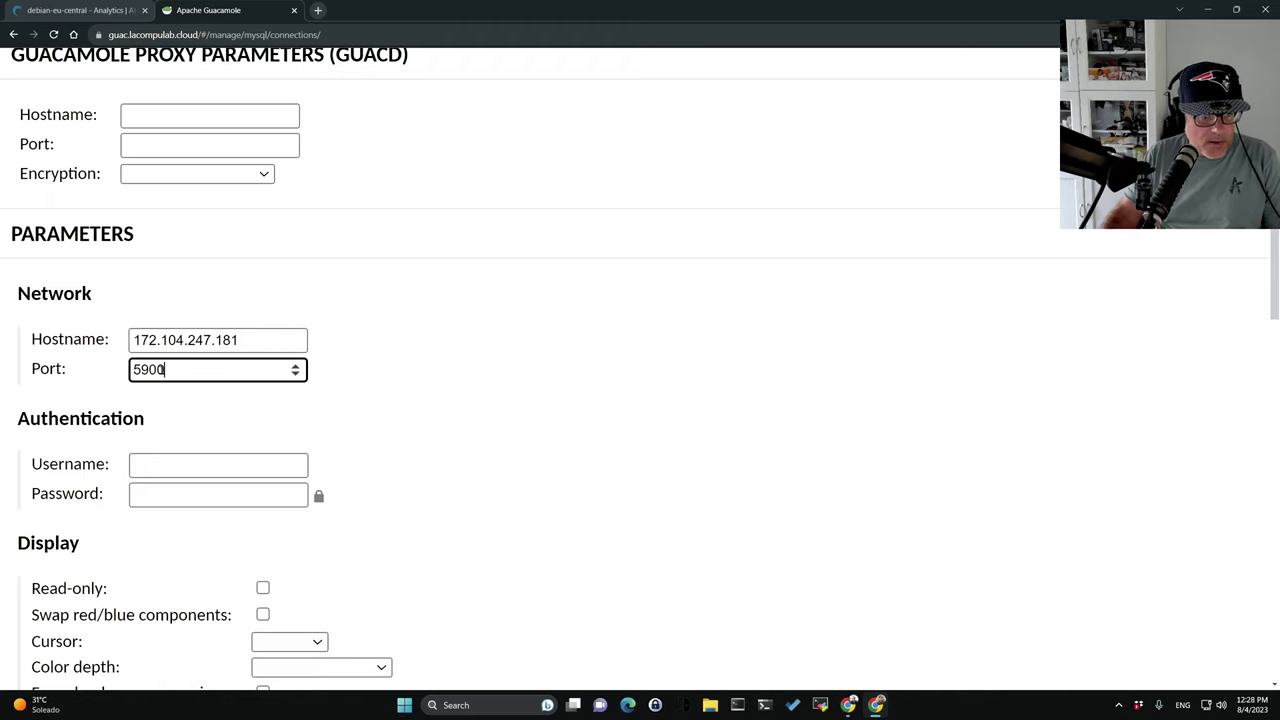
Enter root as the username and paste the account password.
click(192, 470)
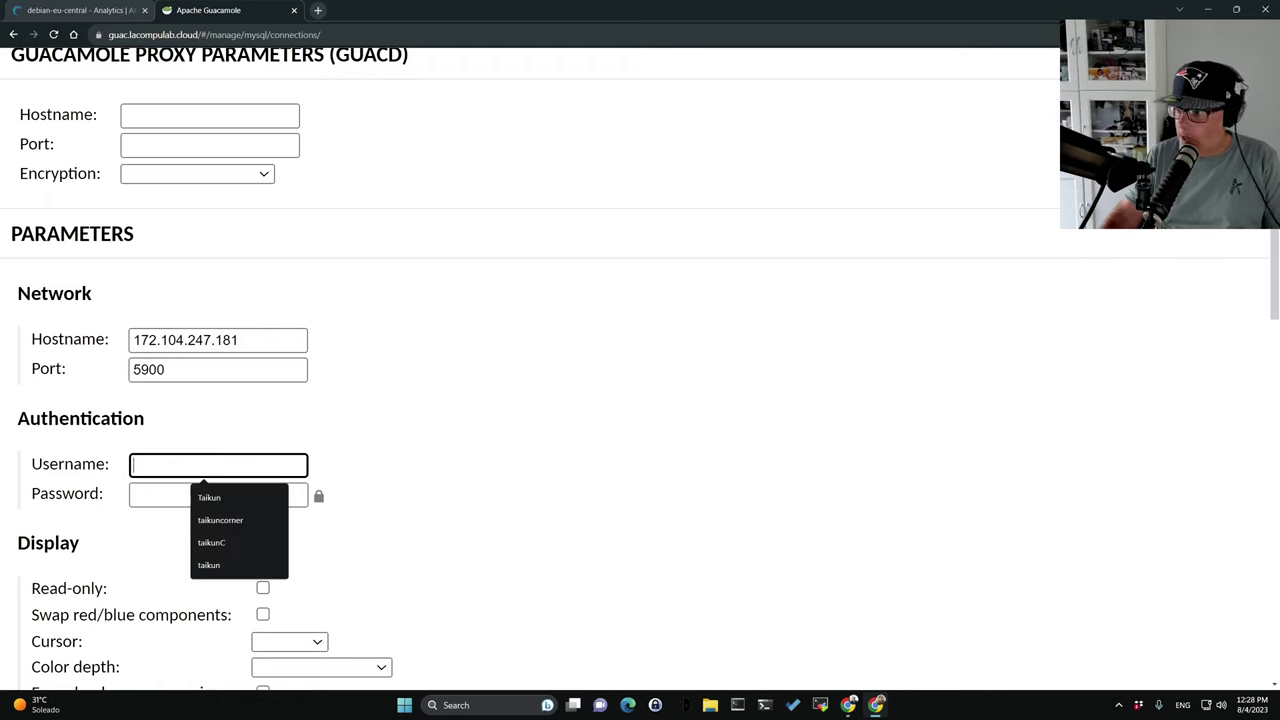
key(alt+Tab)
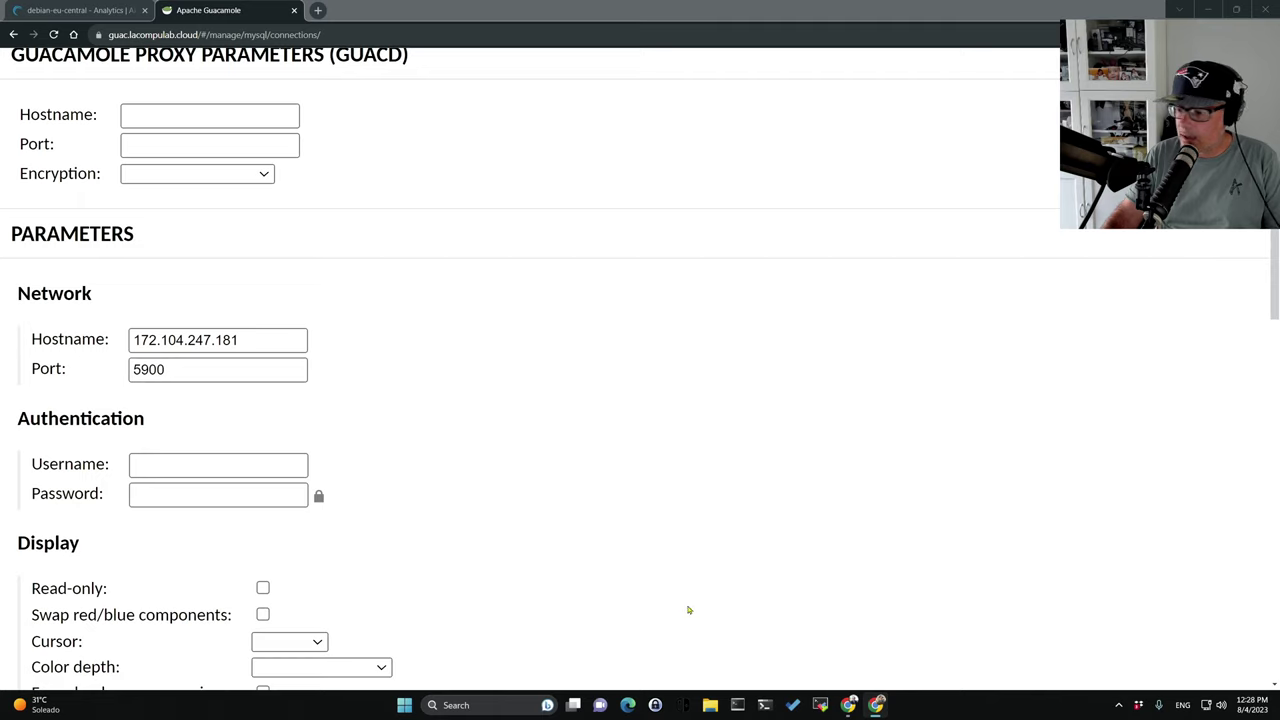
click(211, 465)
text(root)
key(Tab)
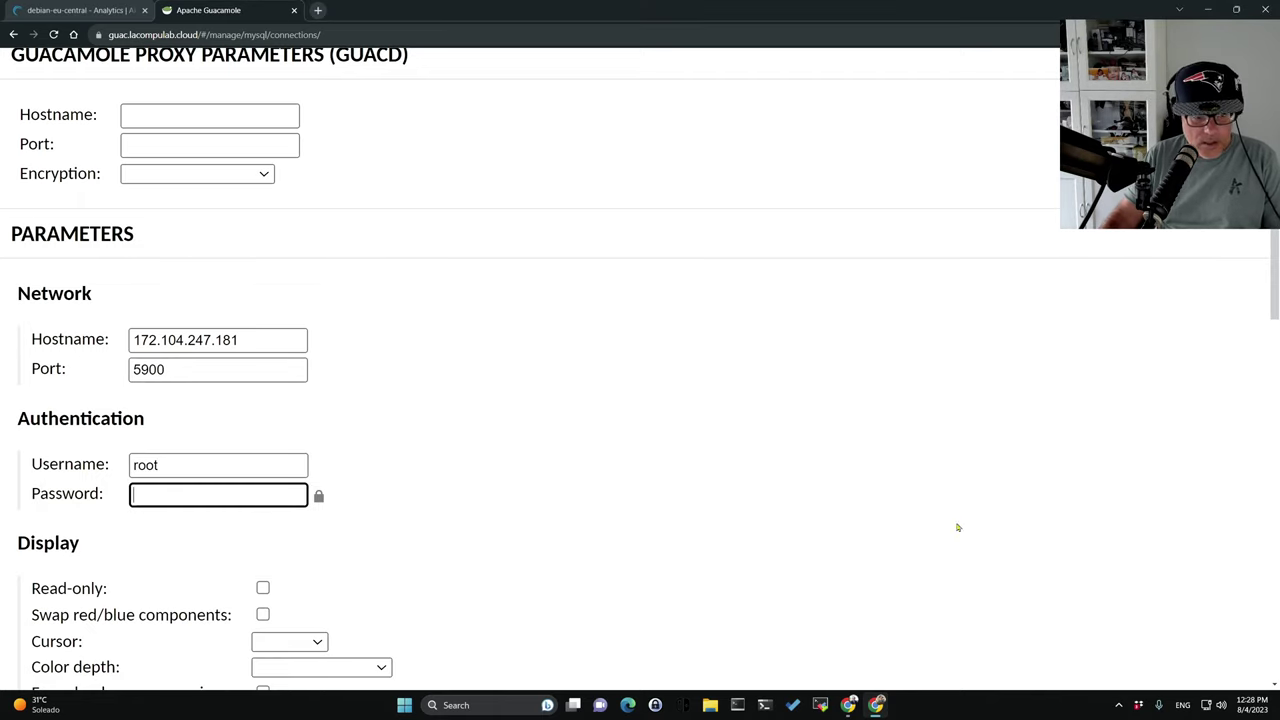
key(alt+Tab)
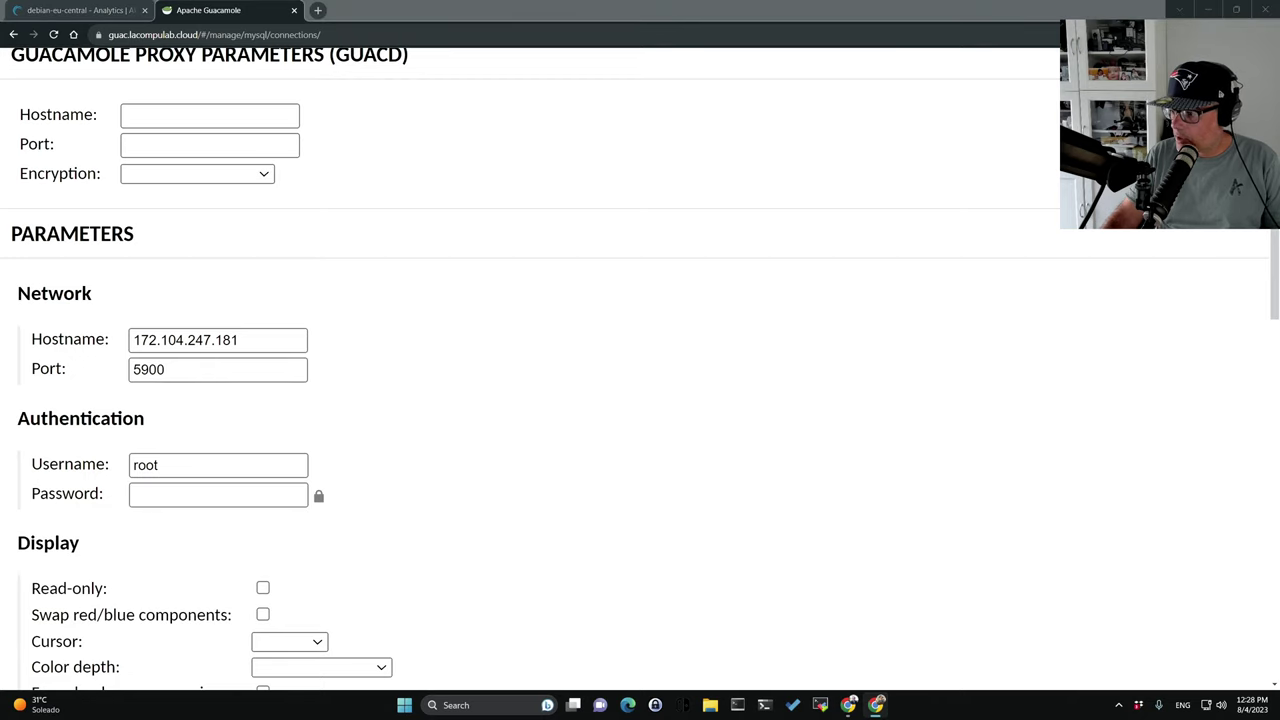
click(170, 494)
key(ctrl+v)
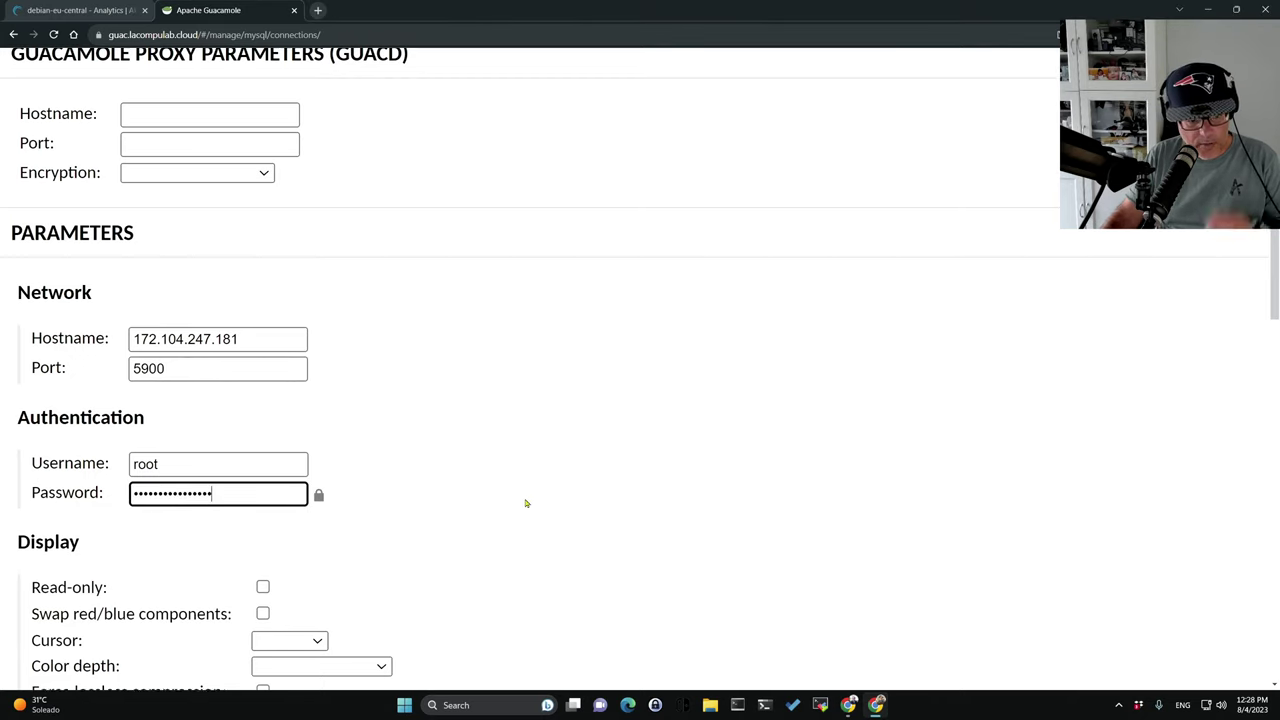
Scroll through the remaining connection settings to the end of the form.
scroll(526, 503, down, 5)
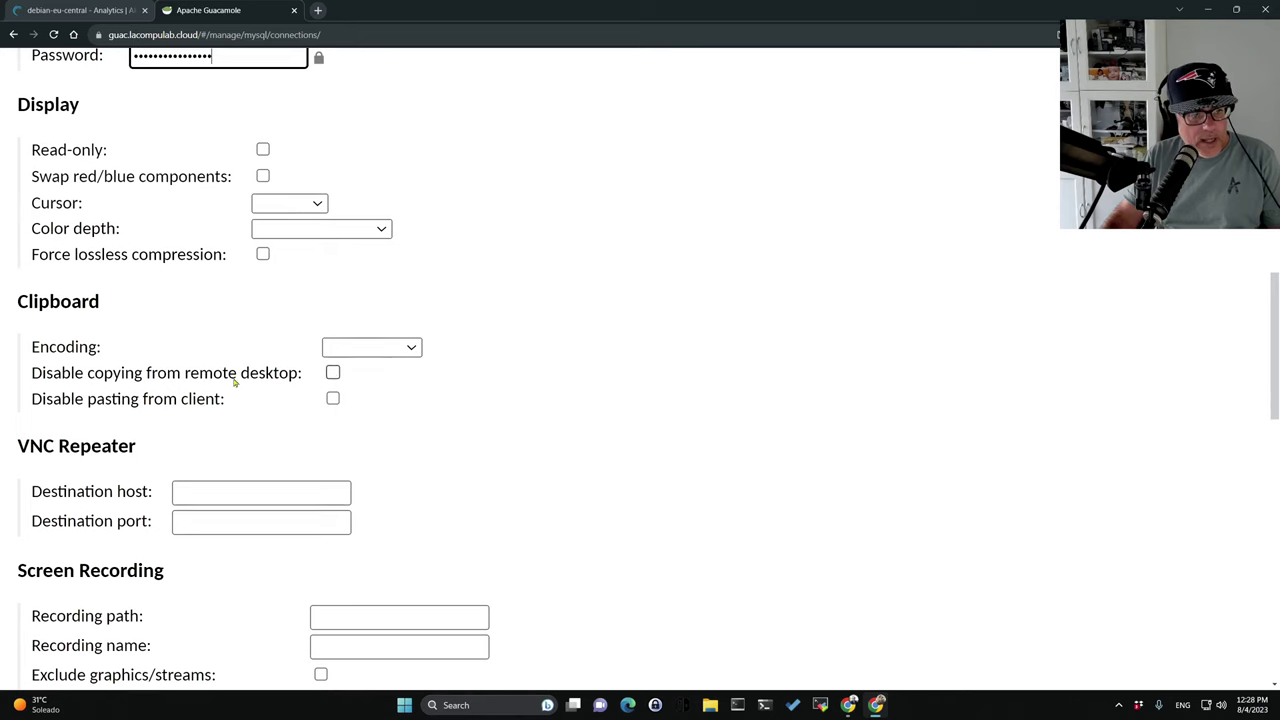
scroll(234, 381, down, 2)
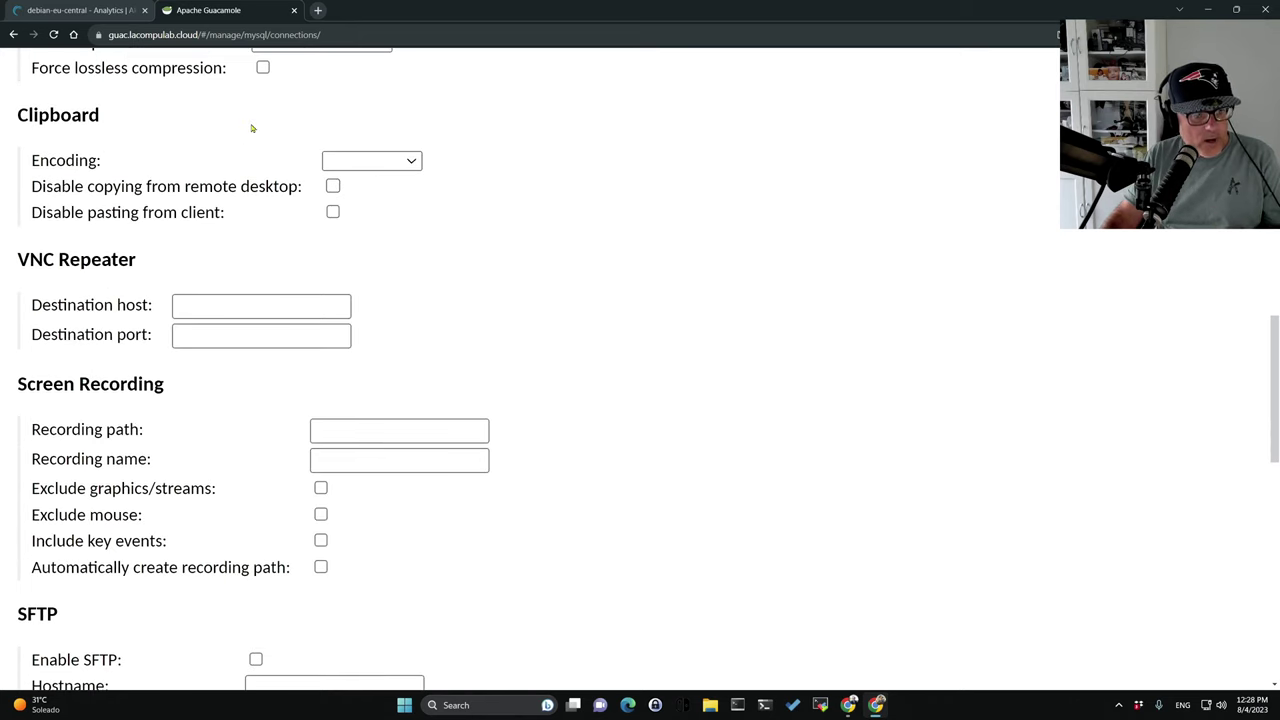
scroll(256, 142, down, 4)
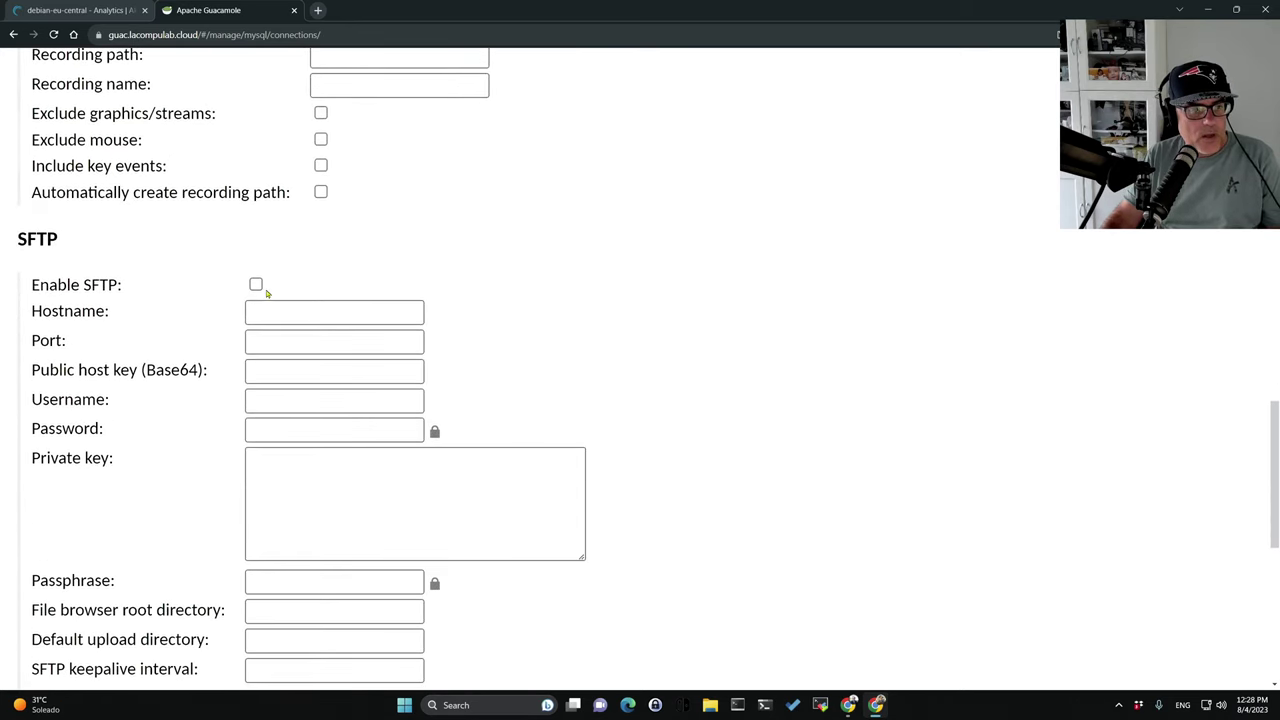
scroll(260, 290, down, 2)
scroll(253, 290, down, 3)
scroll(257, 289, down, 2)
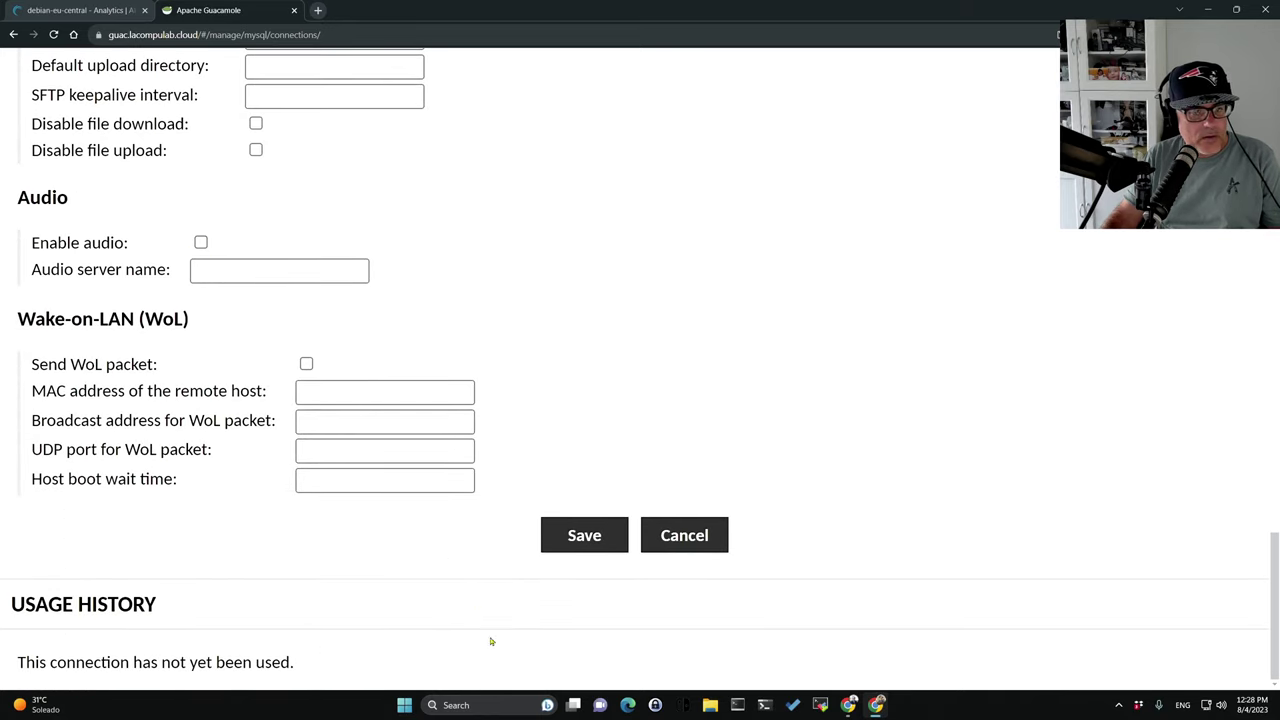
Save the connection changes and return to the Guacamole home page.
click(574, 539)
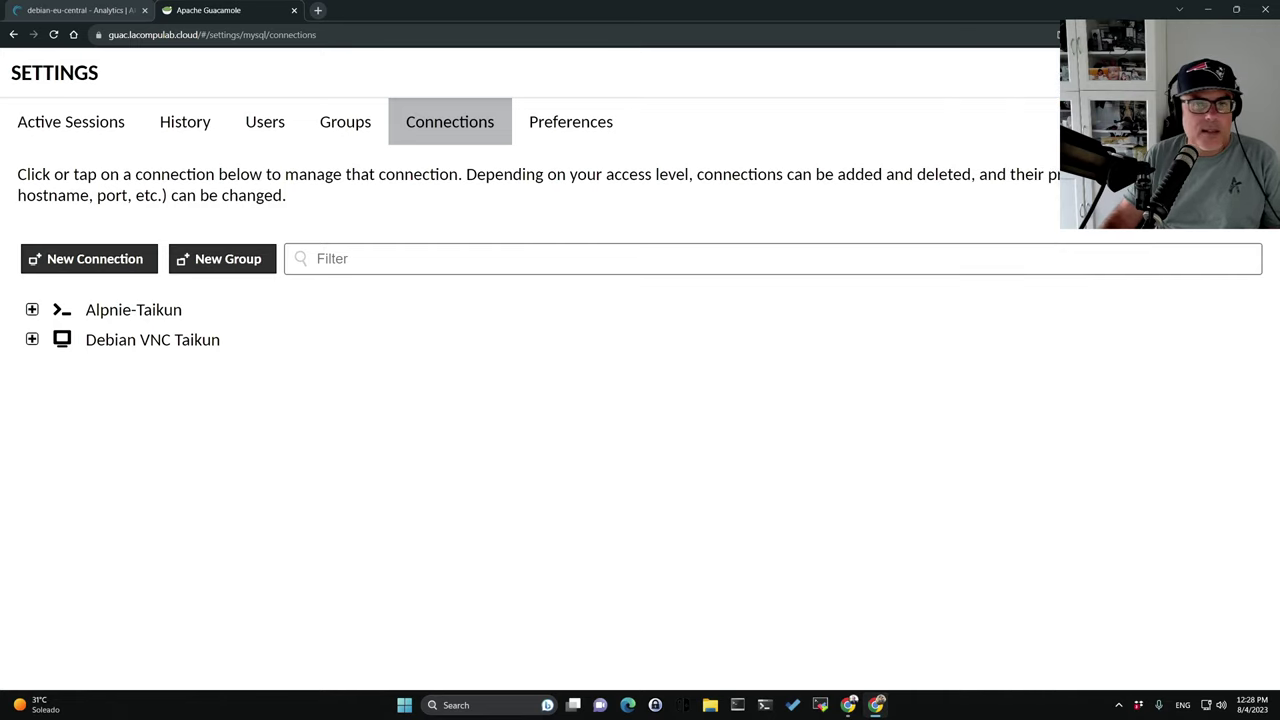
click(232, 35)
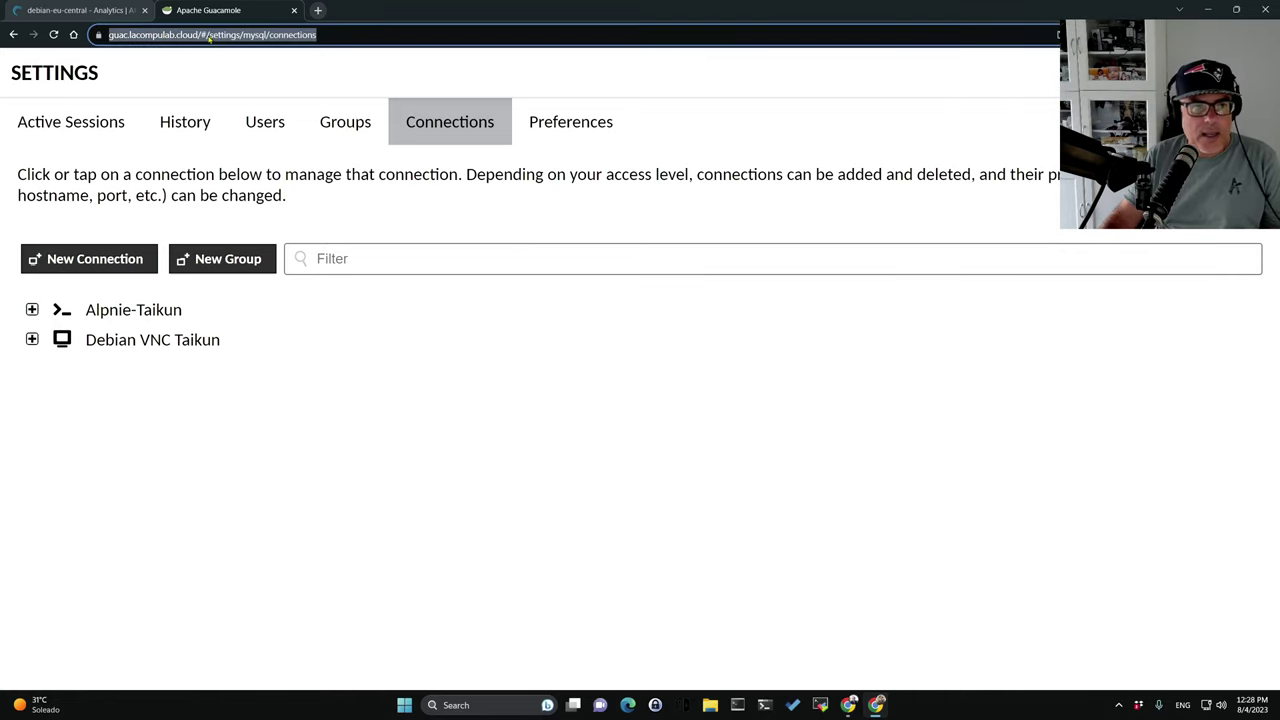
click(232, 35)
key(shift+End)
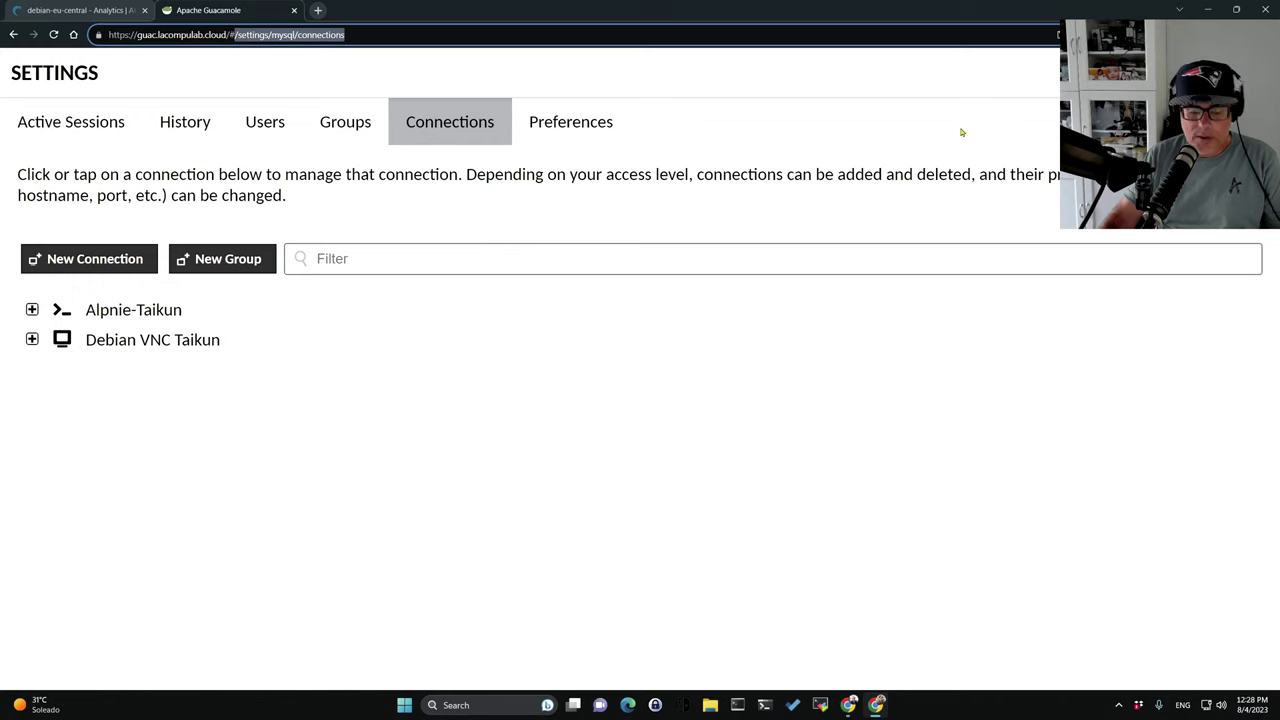
key(BackSpace)
key(Return)
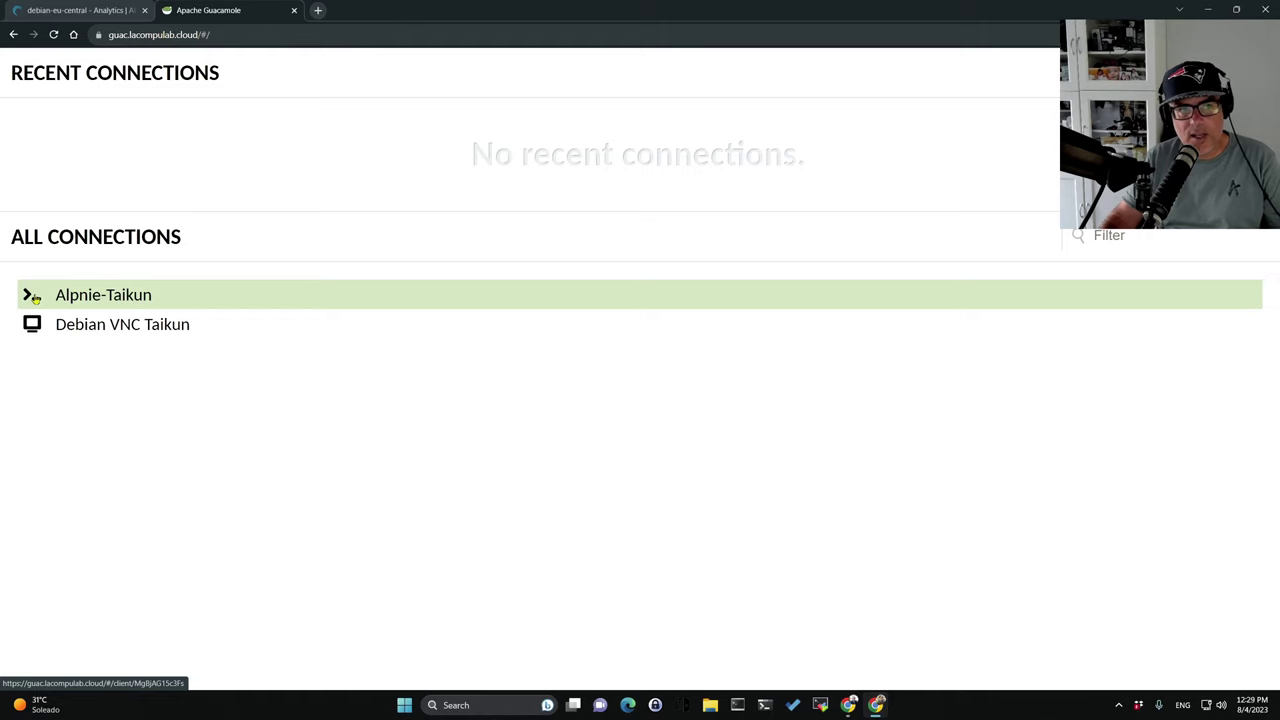
Open the Alpnie-Taikun connection and run ls in its root shell.
click(35, 297)
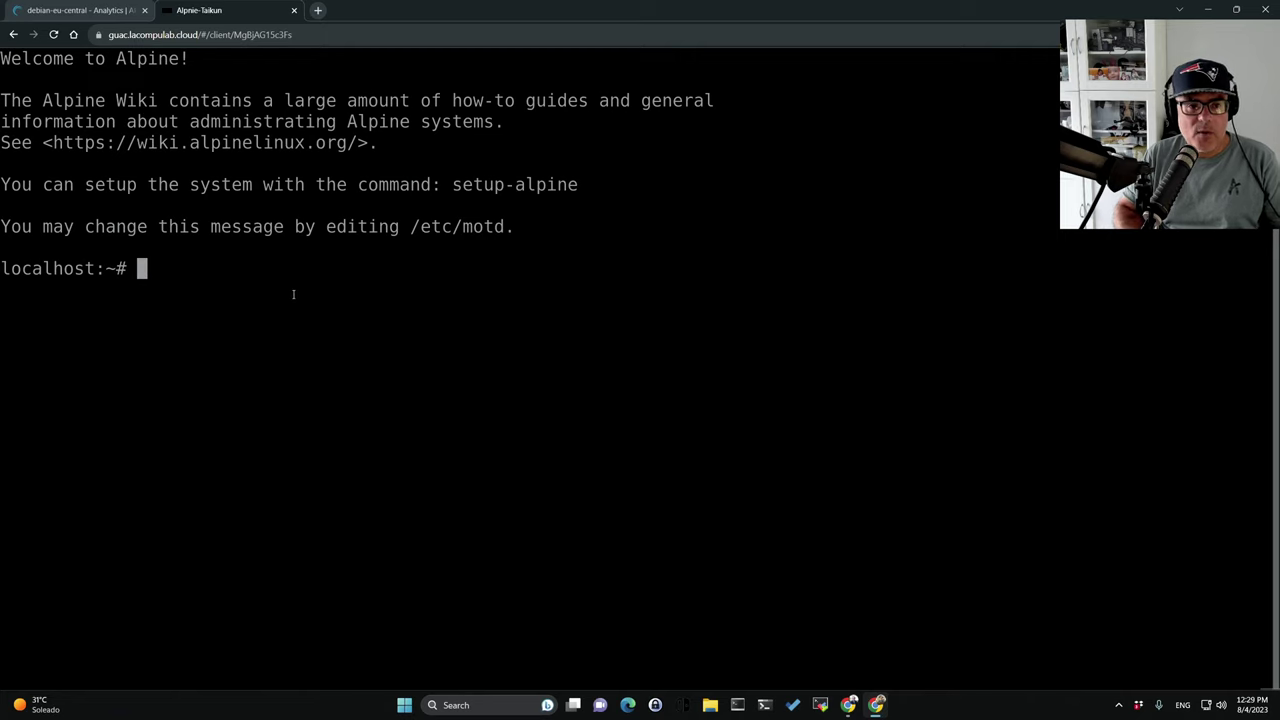
text(ls)
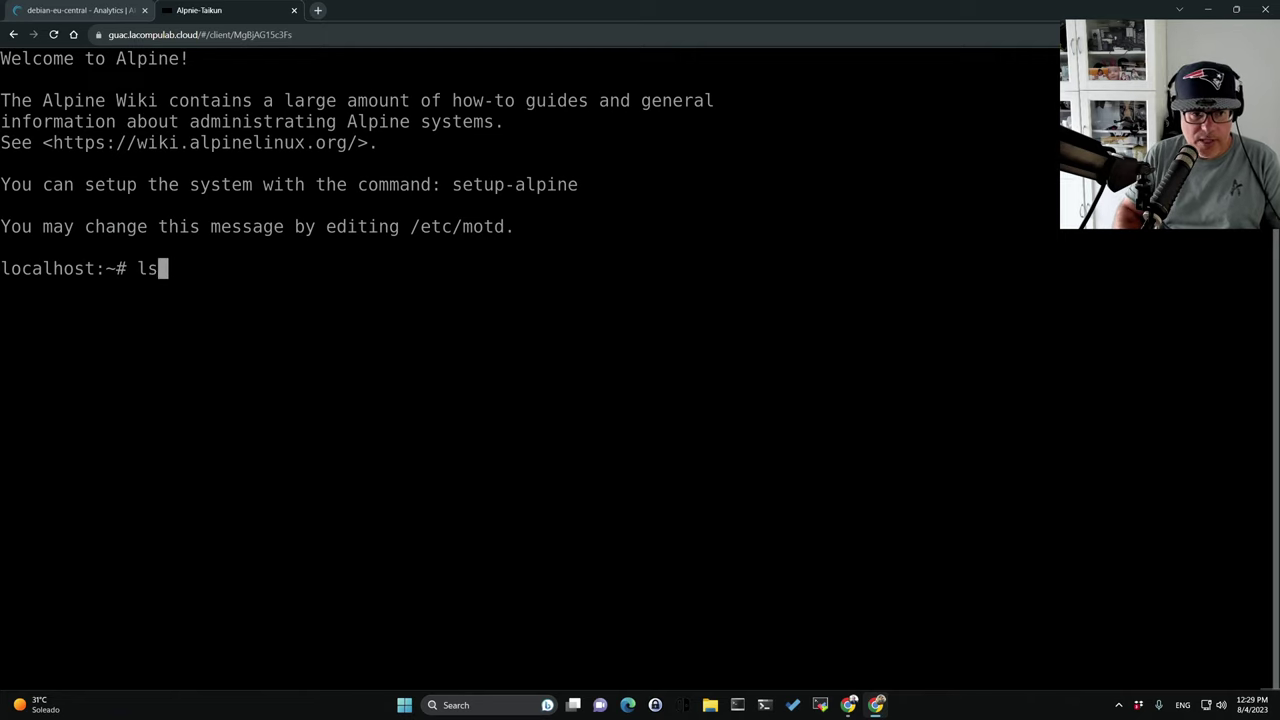
key(Return)
Check the Linode server tabs, return to the Alpnie-Taikun terminal, and launch Edge.
key(ctrl+shift+Tab)
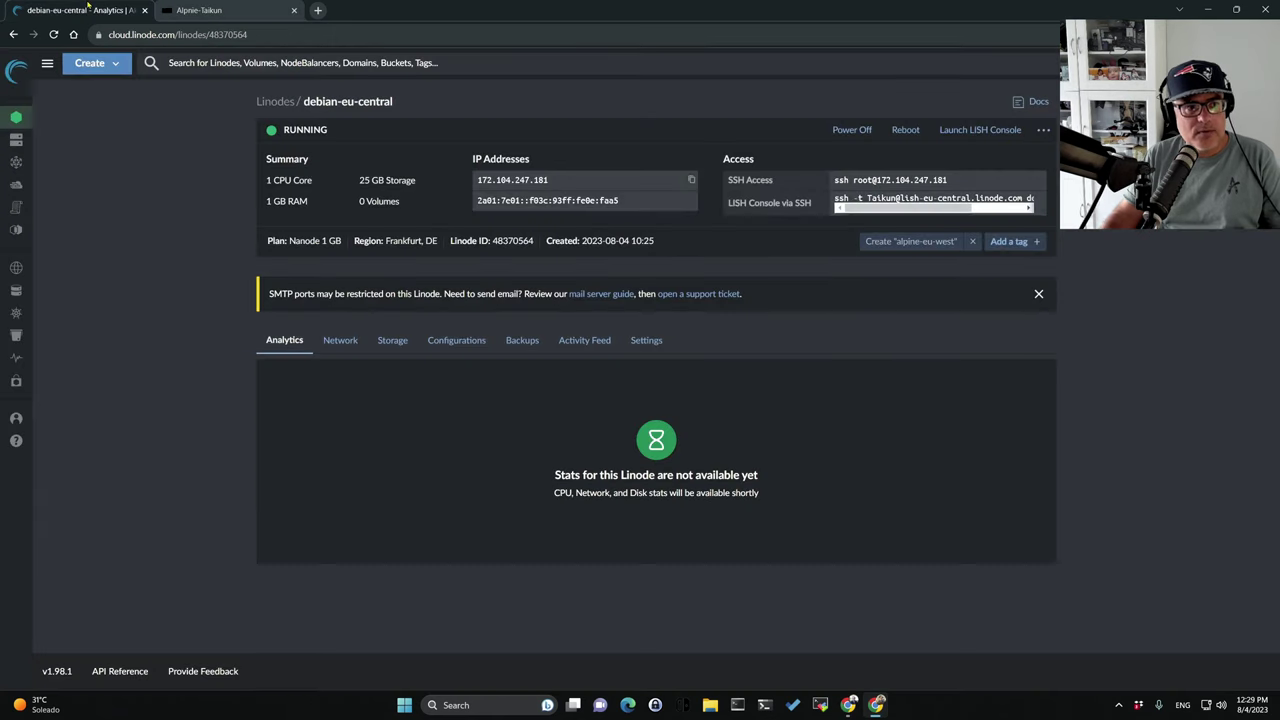
click(276, 101)
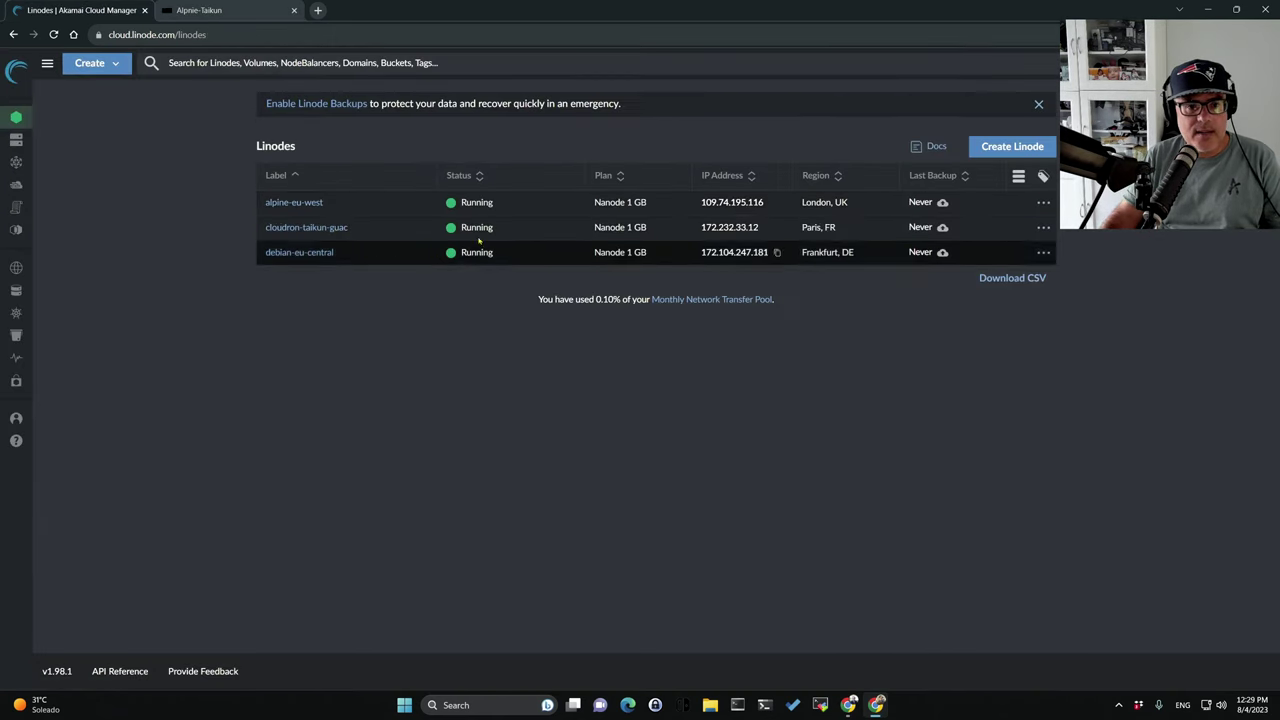
click(199, 10)
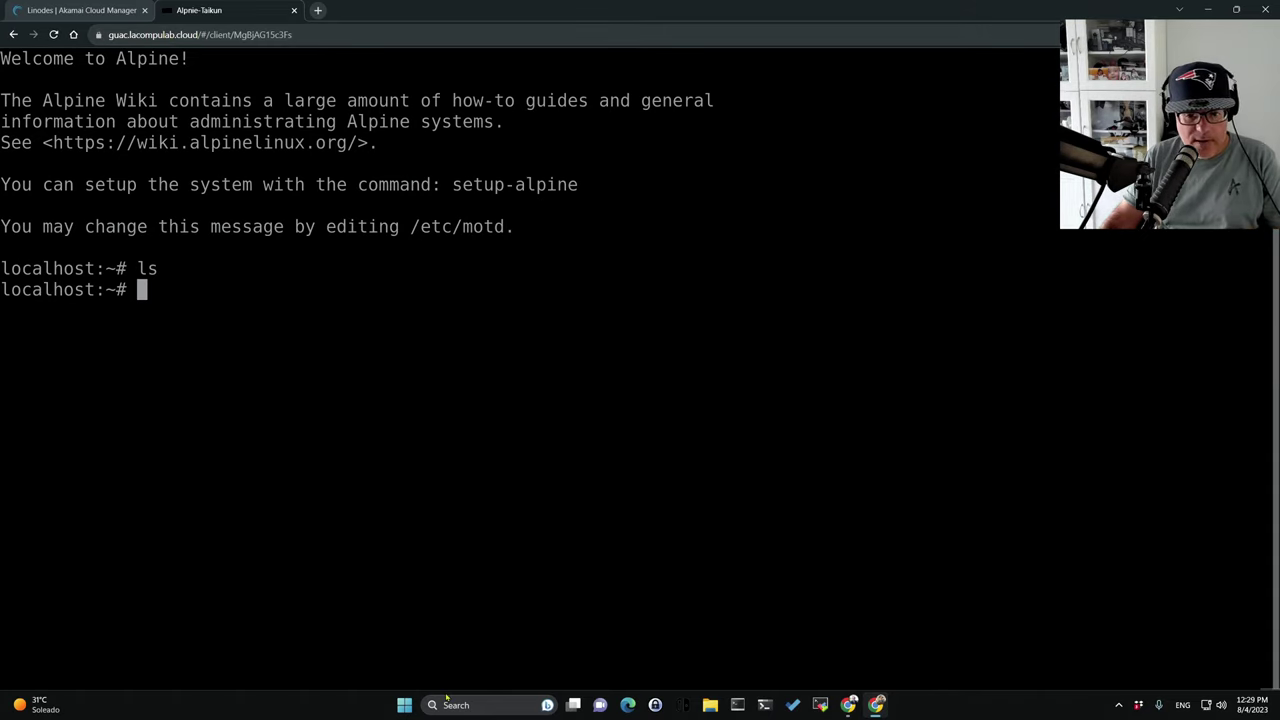
click(628, 705)
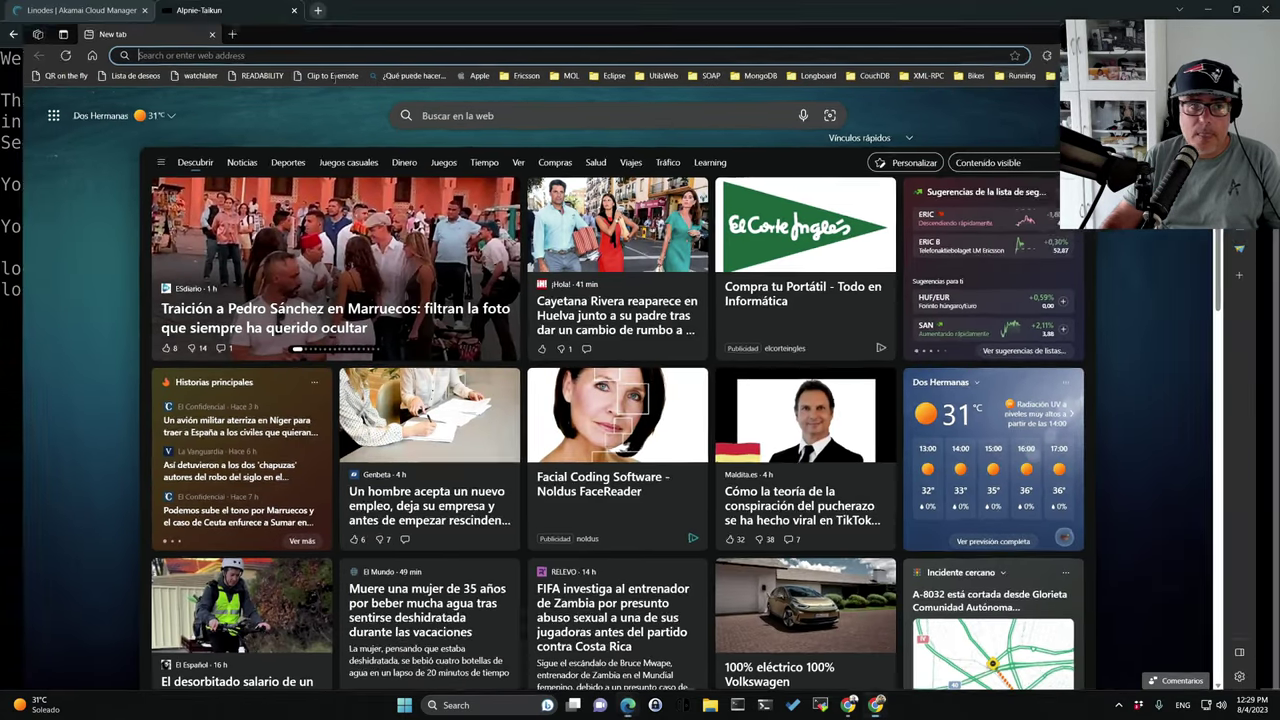
Load the Alpnie-Taikun client URL in Edge, log in, and hit the connection-limit error.
key(alt+F4)
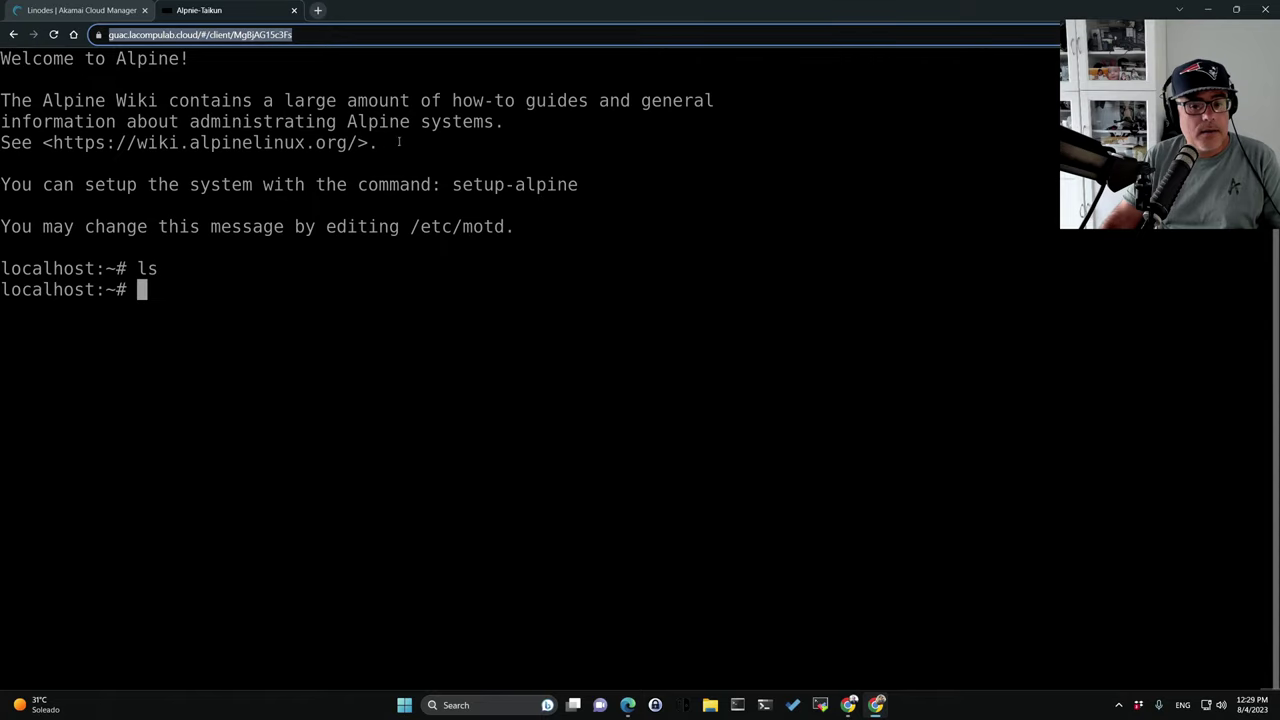
key(ctrl+c)
click(628, 705)
click(258, 31)
key(ctrl+v)
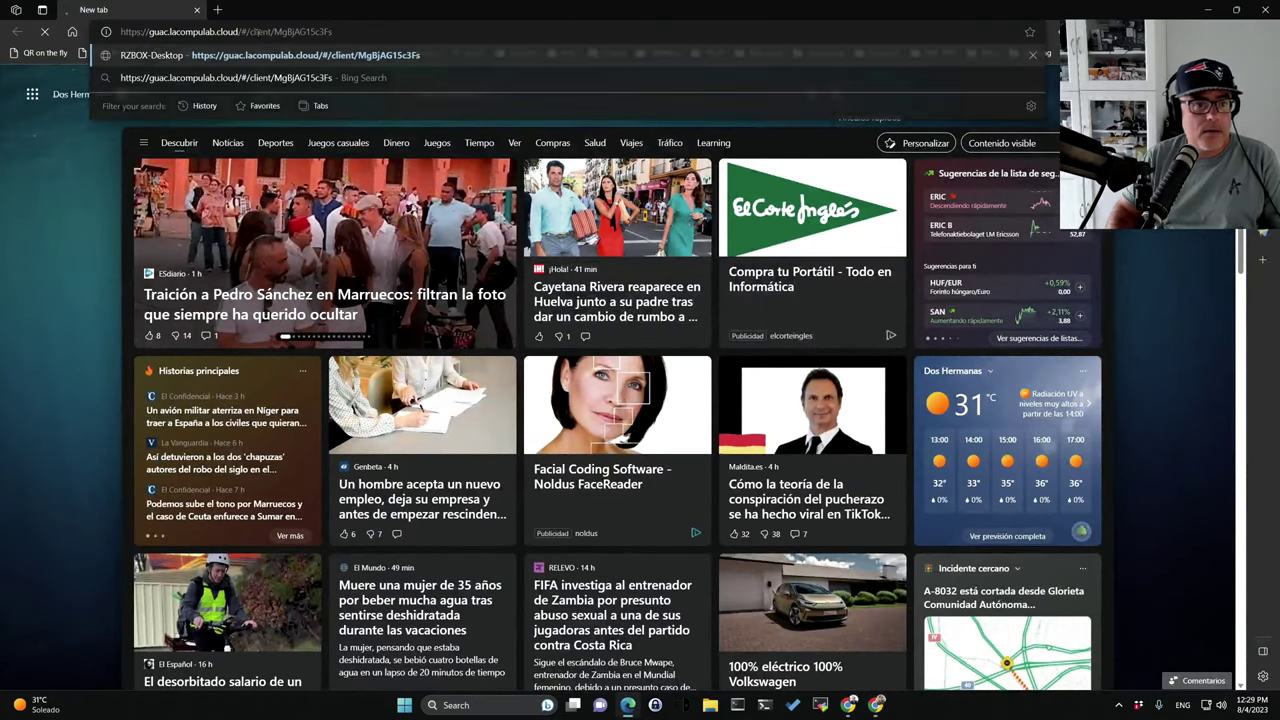
key(Return)
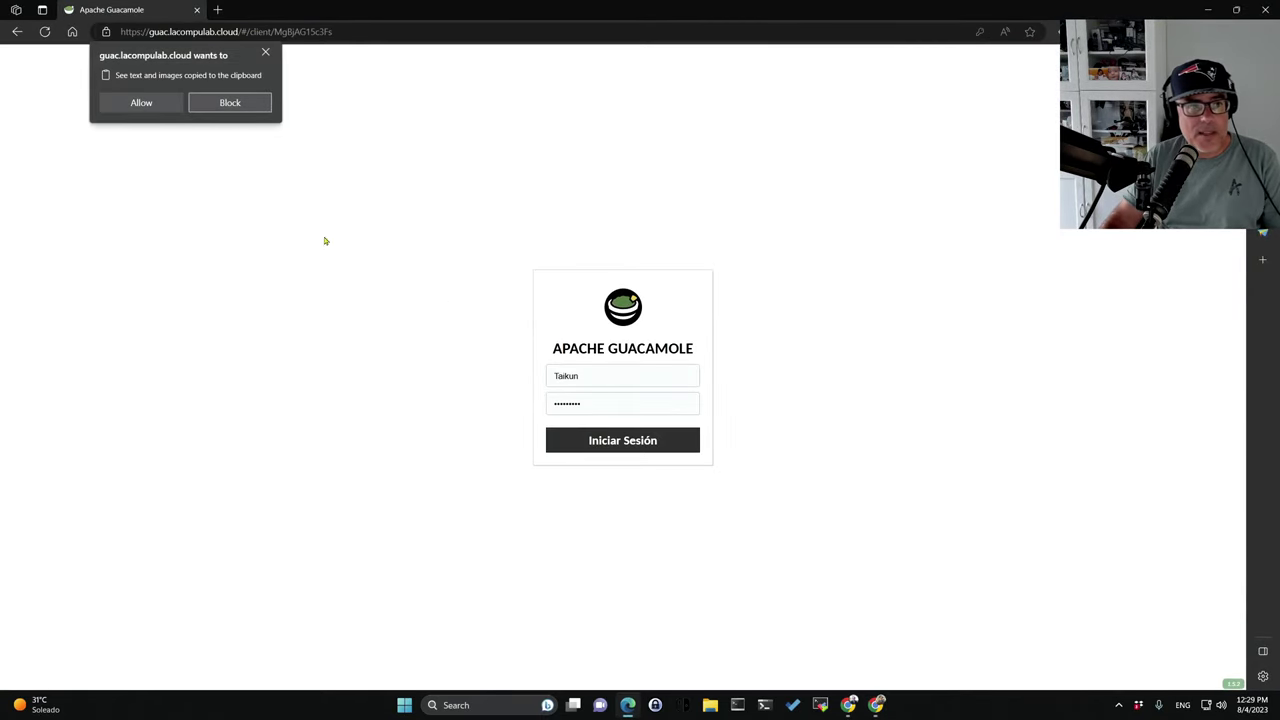
click(612, 443)
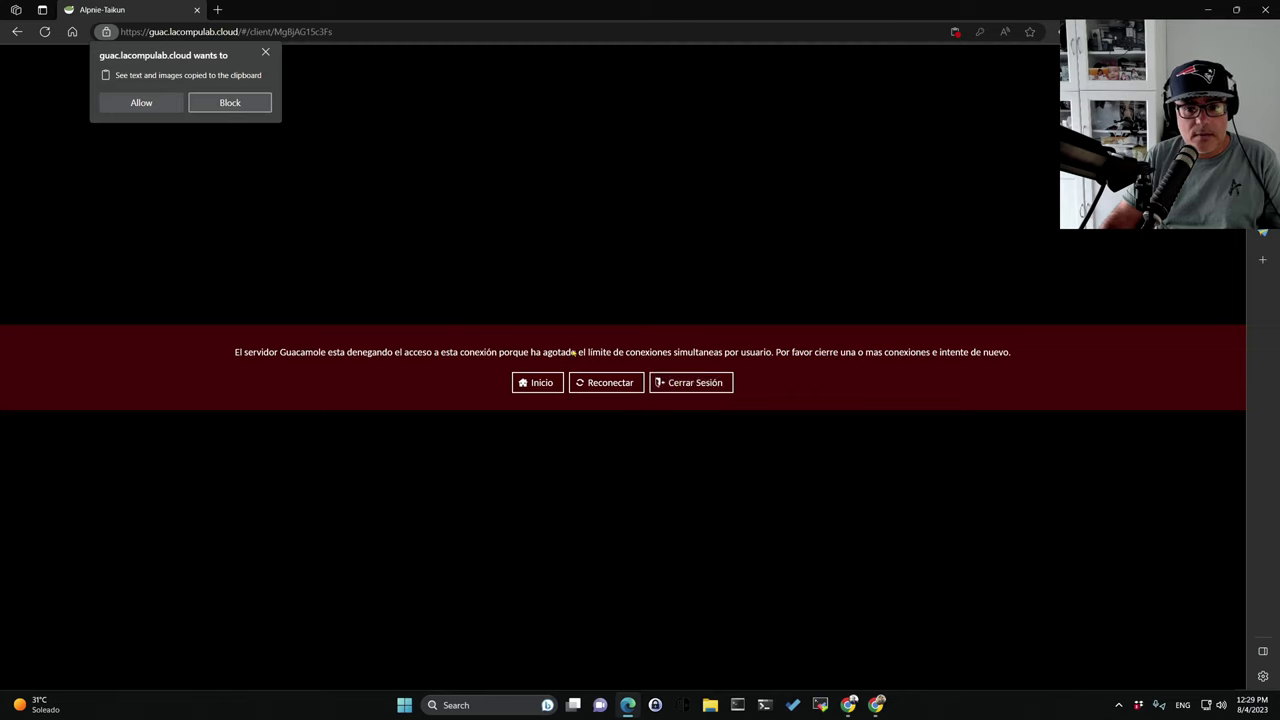
drag(460, 352, 721, 352)
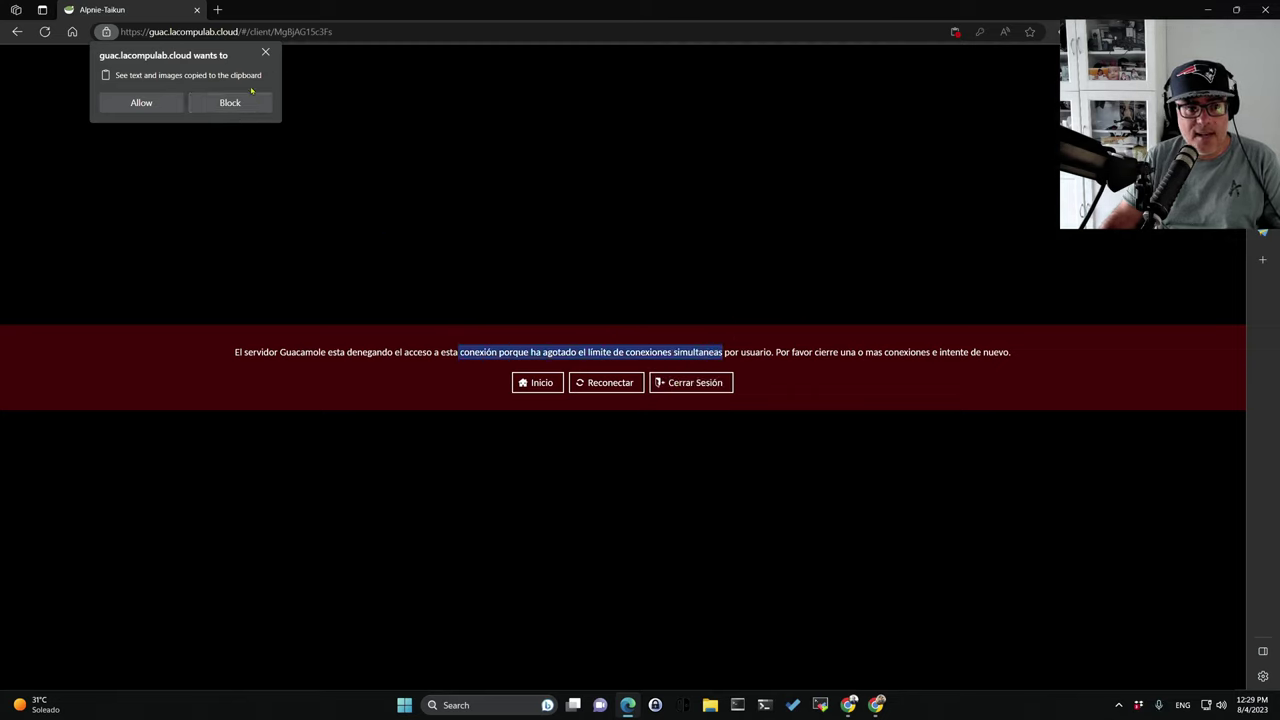
click(266, 54)
click(266, 54)
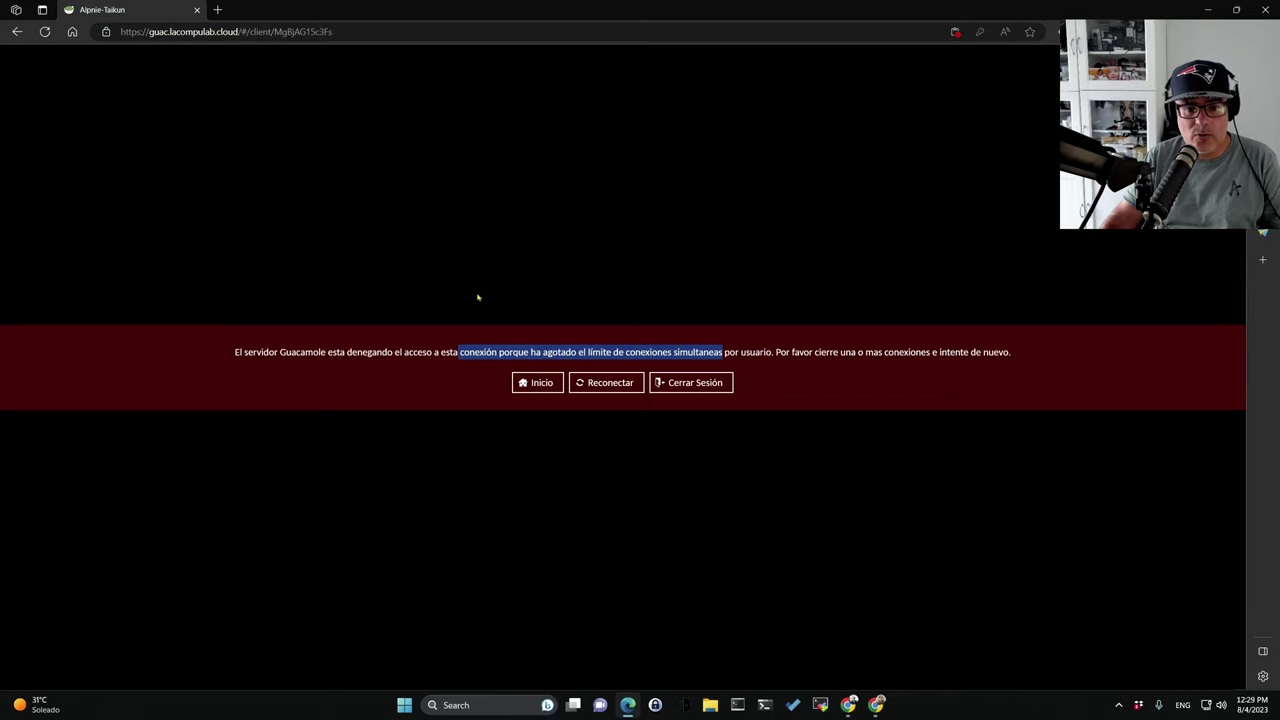
Exit the Alpine shell in Chrome and log out of Guacamole.
key(alt+Tab)
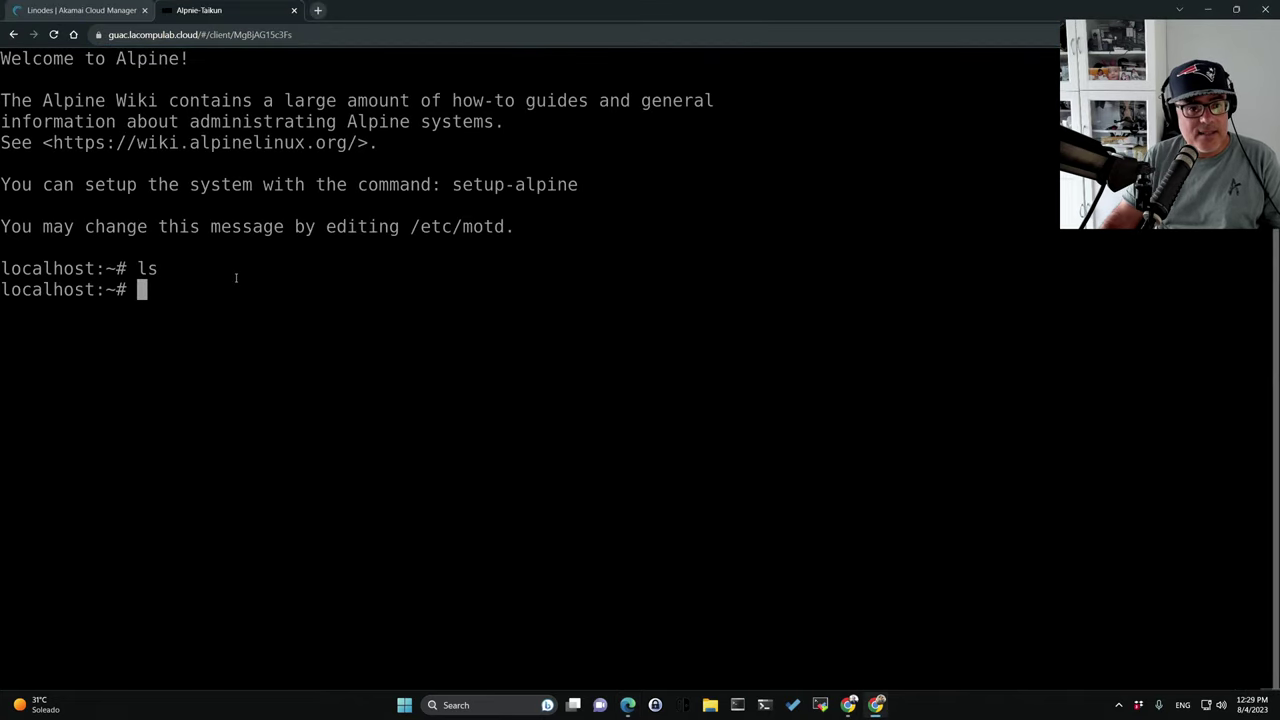
text(exit)
key(Return)
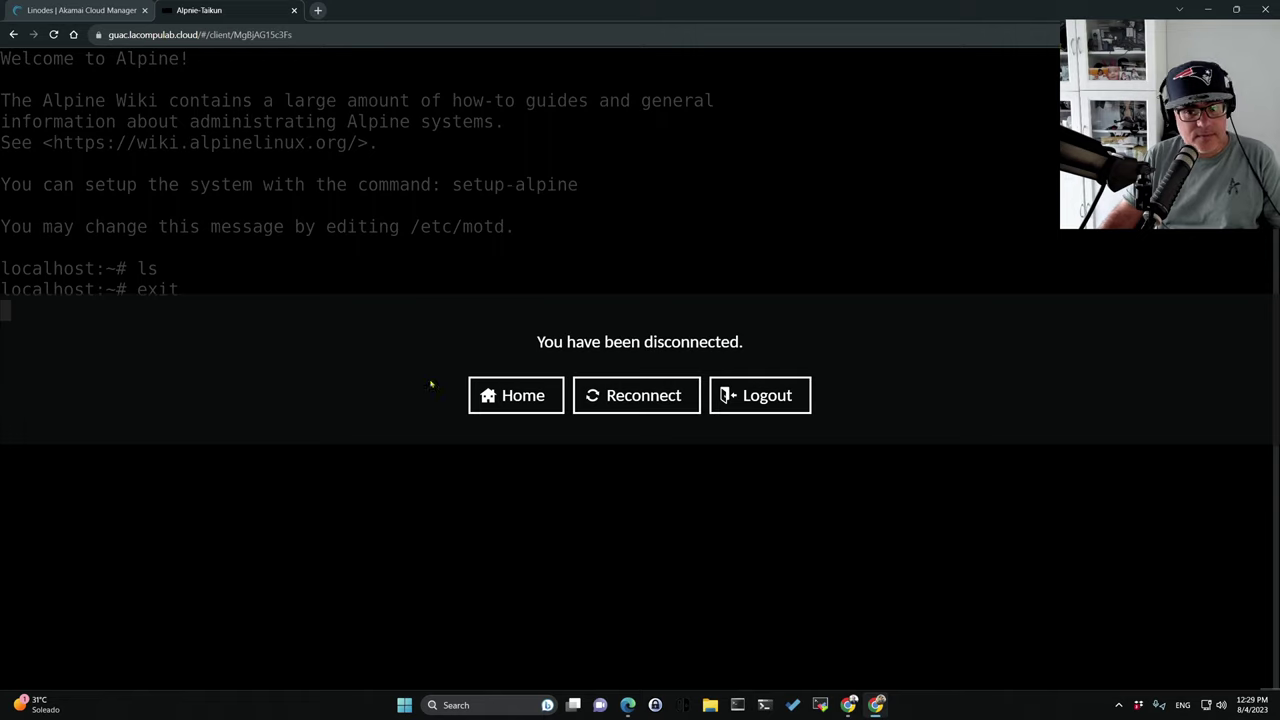
click(760, 395)
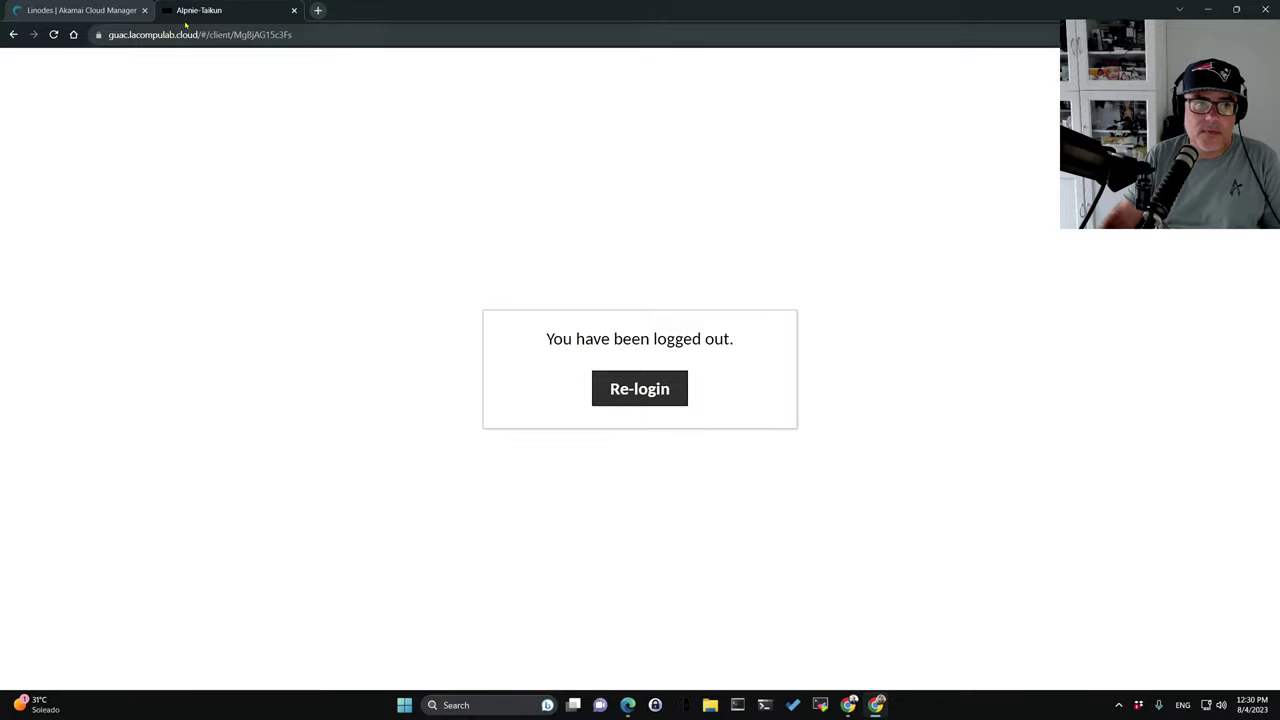
Trim the client path from the address in Chrome to load the Guacamole login page.
click(250, 35)
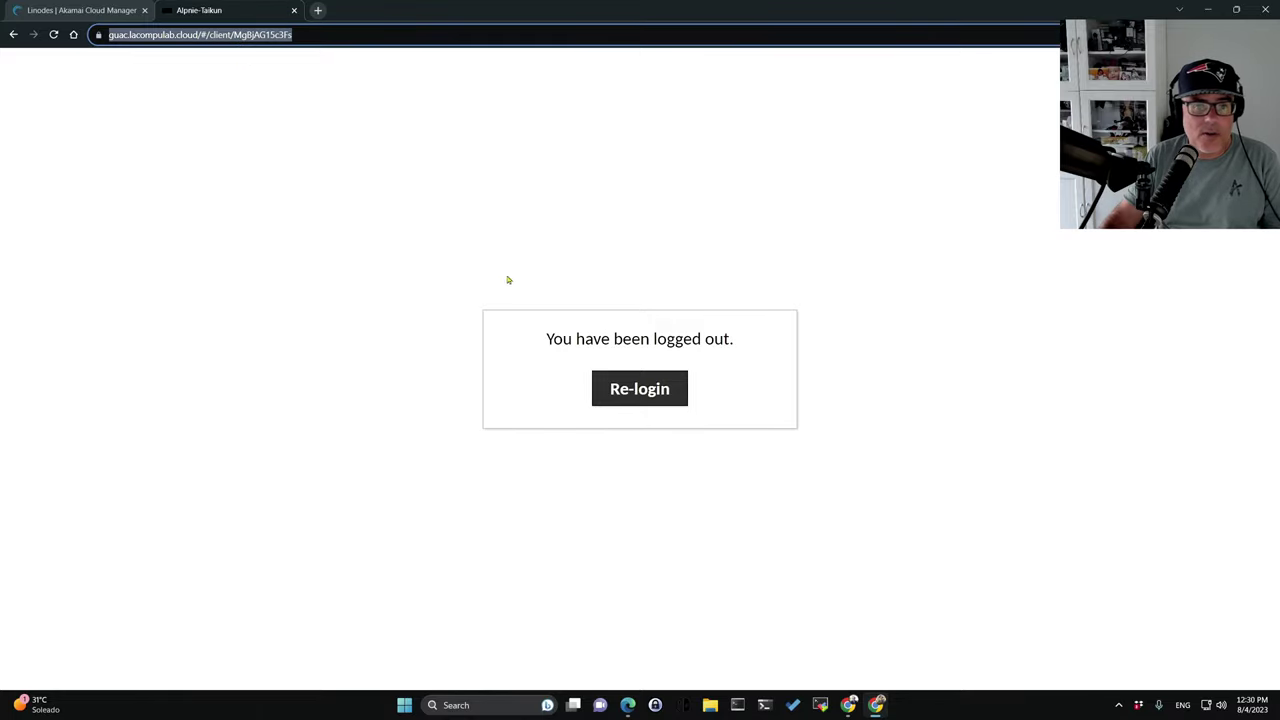
click(206, 34)
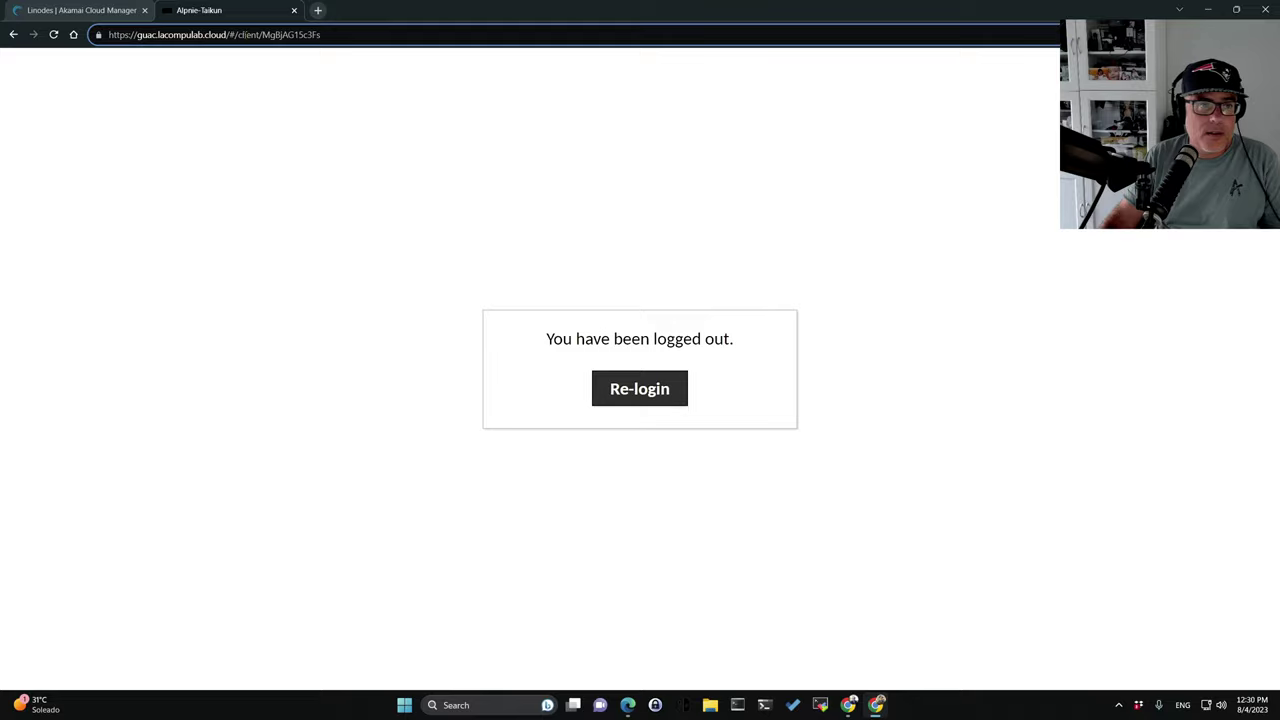
drag(229, 34, 507, 63)
key(BackSpace)
key(Return)
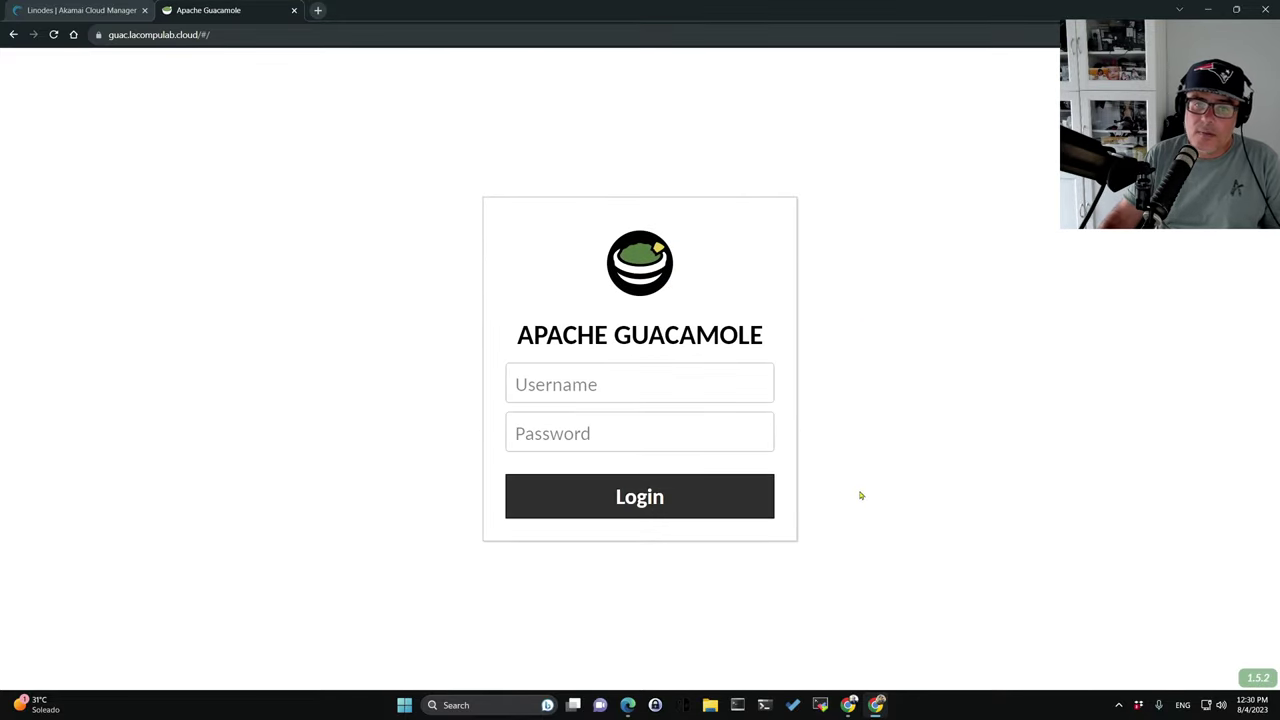
In Edge, reopen Alpnie-Taikun, exit the Alpine shell, and log out.
key(alt+Tab)
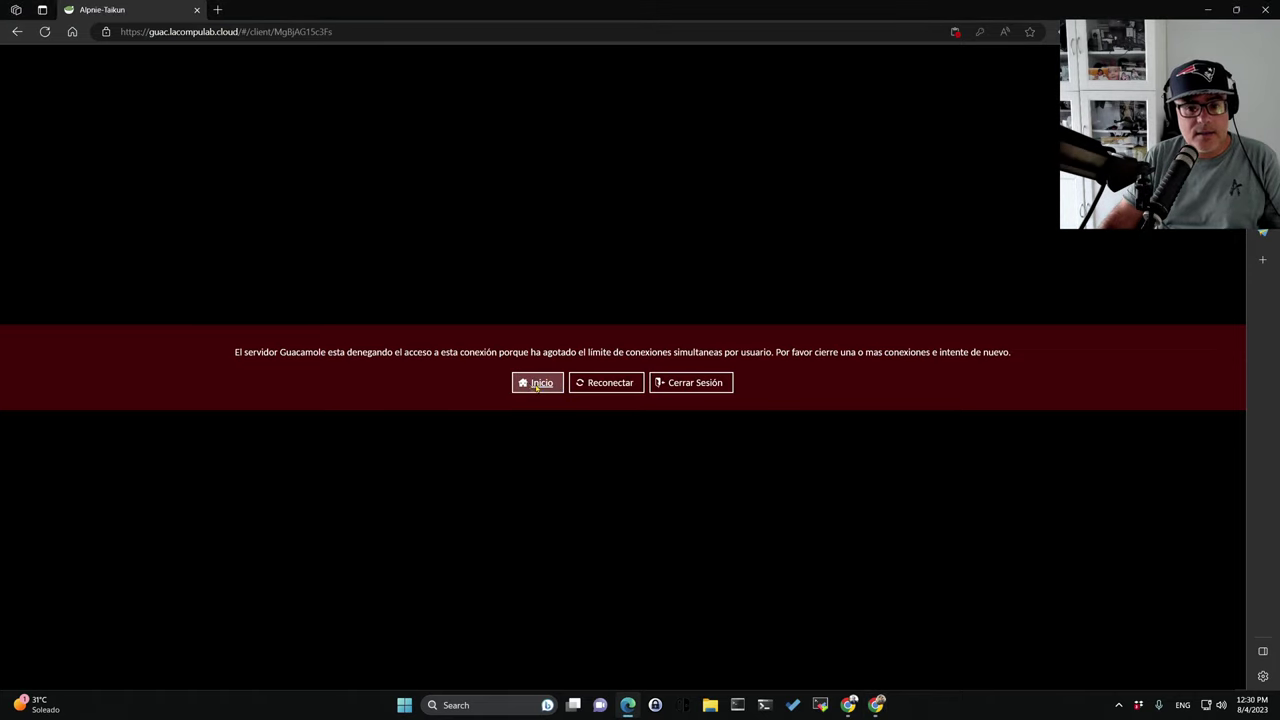
click(611, 383)
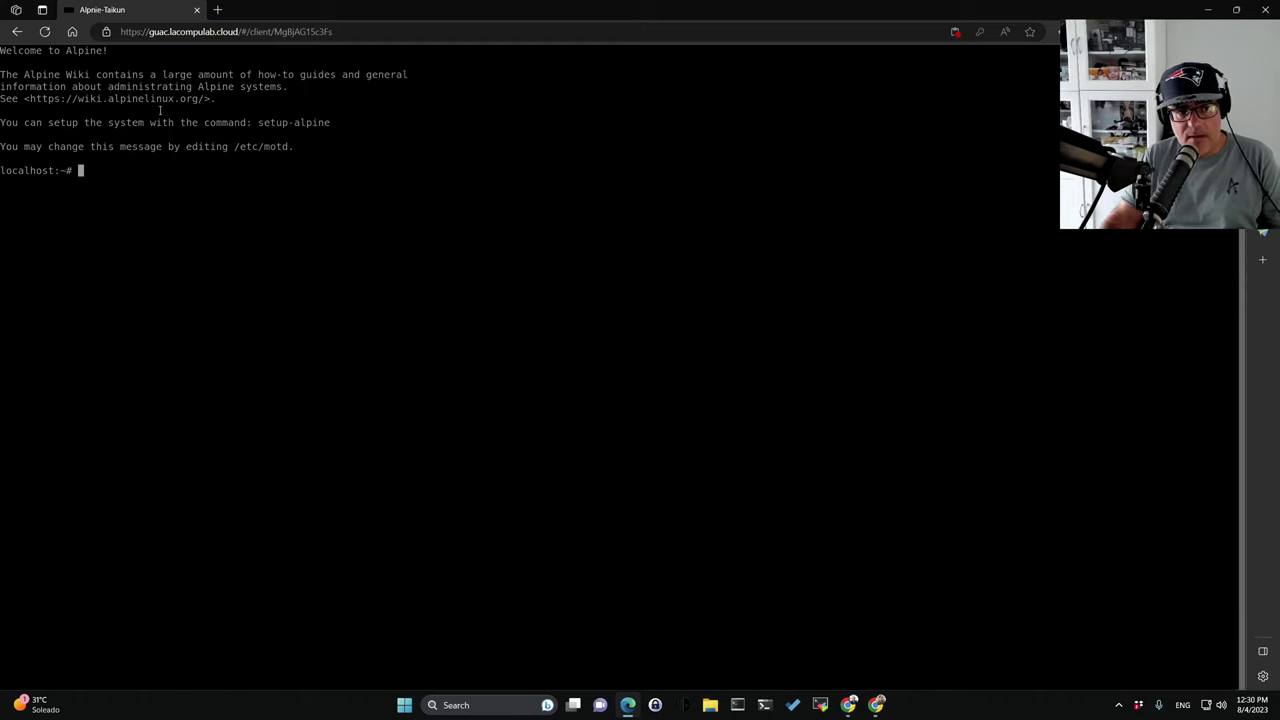
text(exit)
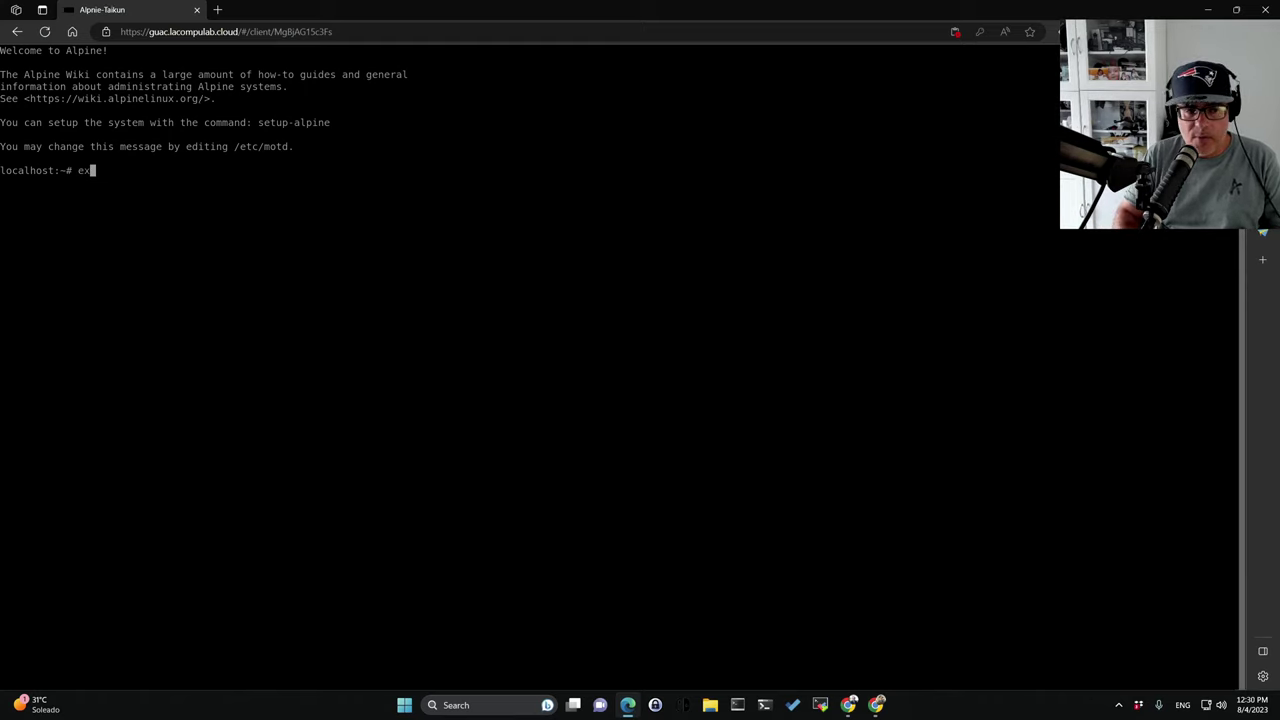
key(Return)
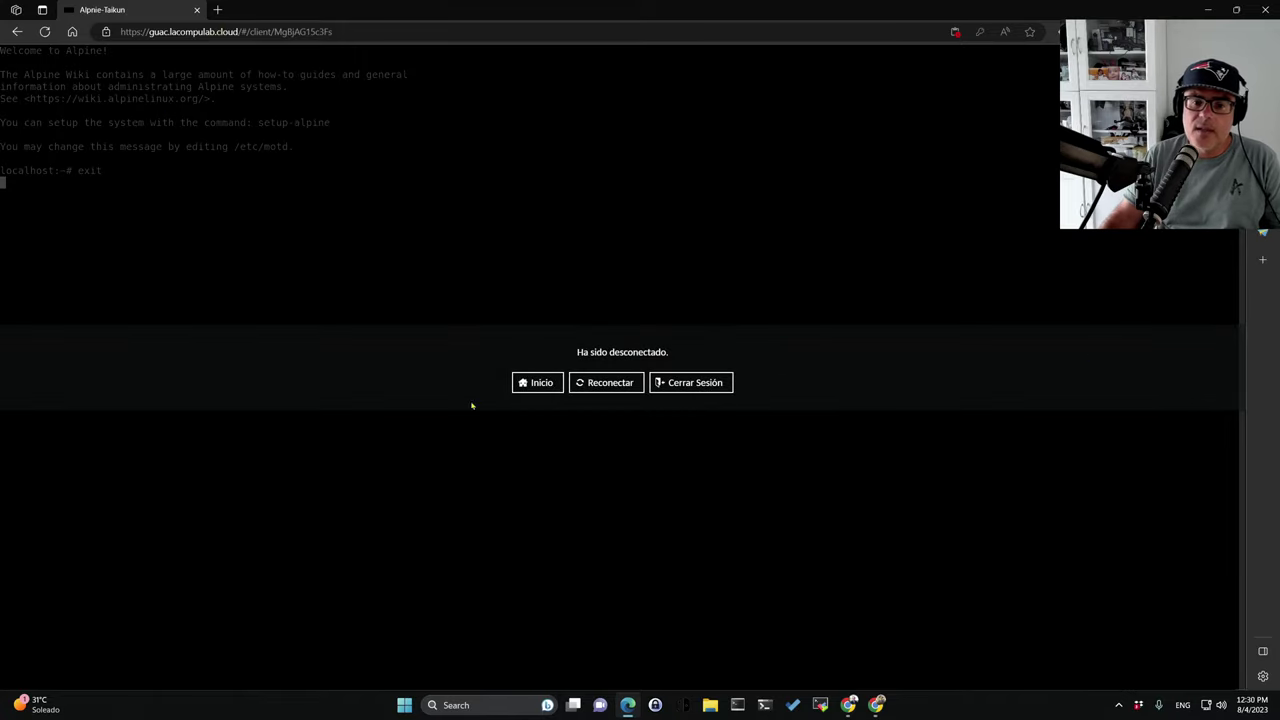
click(699, 383)
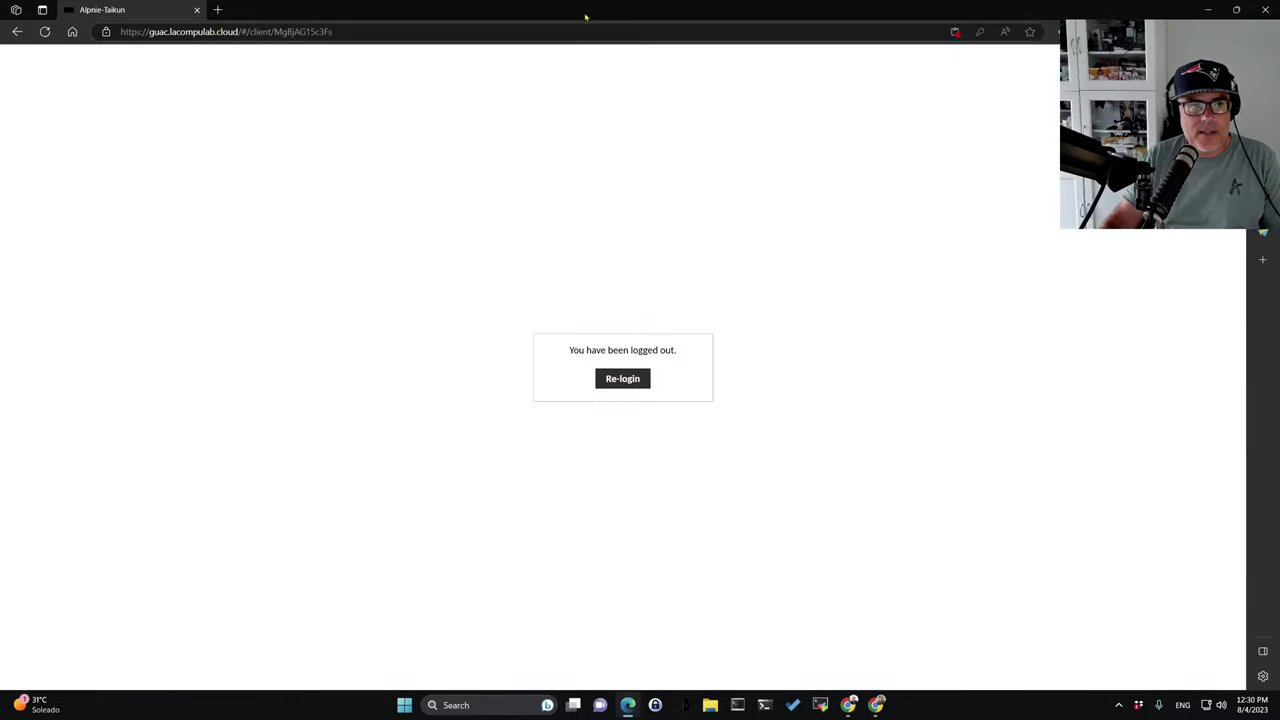
Sign back in with the admin account and pasted password, declining the save-password offer.
click(592, 384)
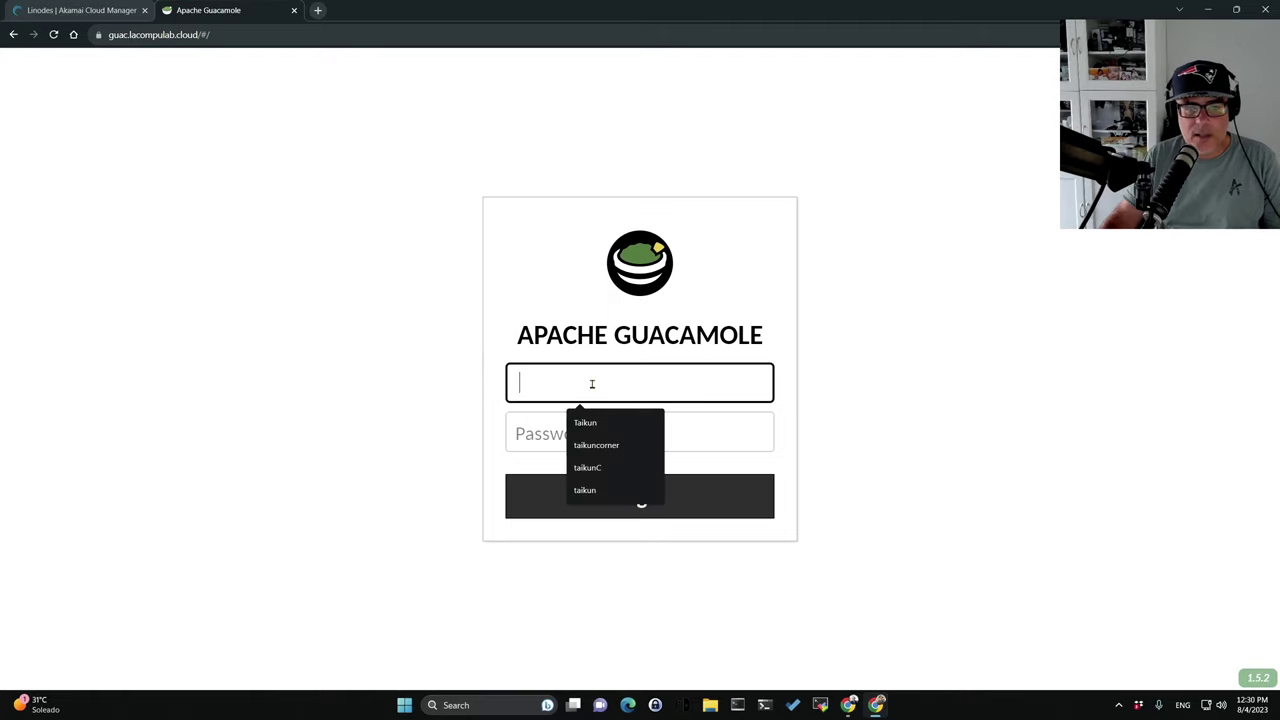
text(Taikun)
key(Tab)
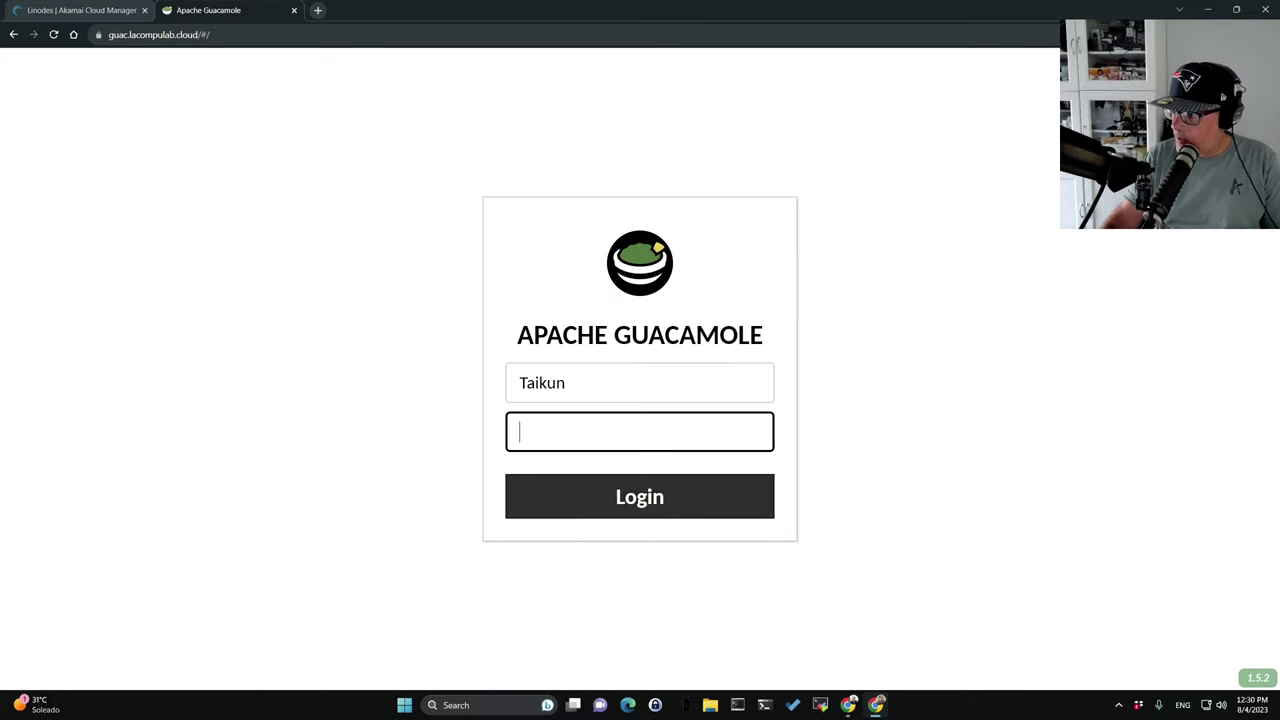
key(alt+Tab)
click(558, 438)
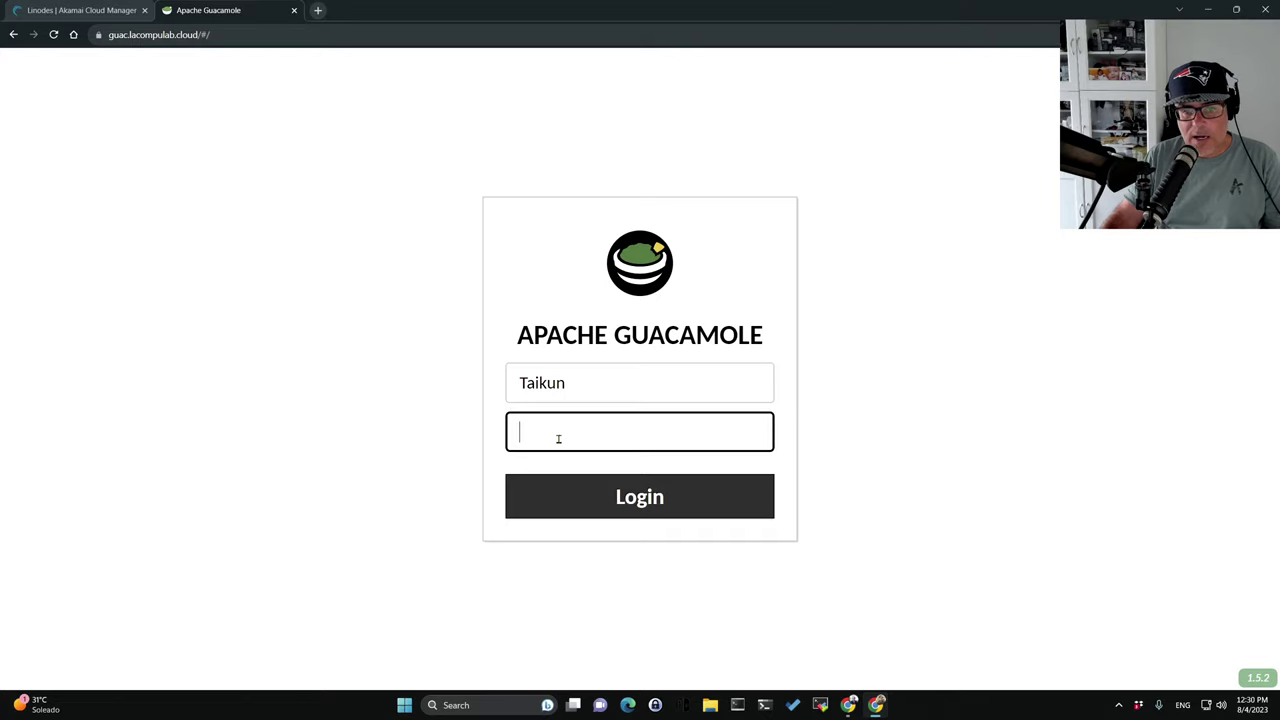
key(ctrl+v)
click(606, 494)
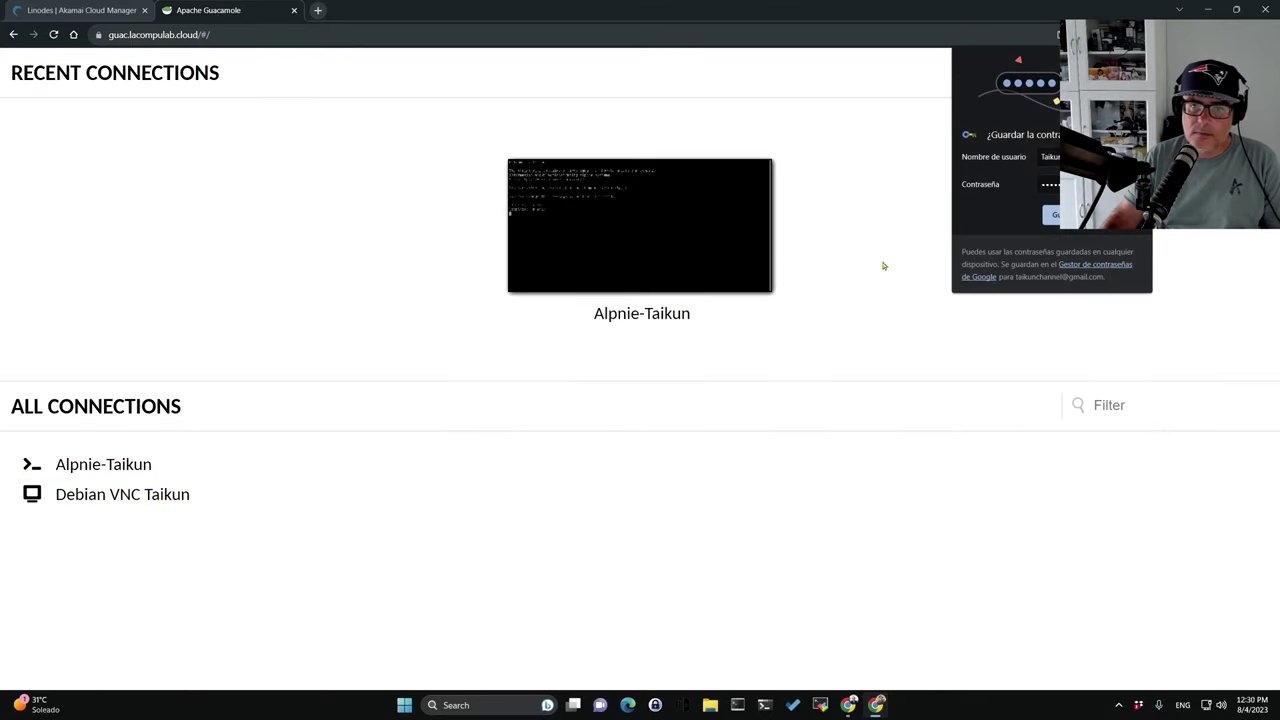
click(1052, 214)
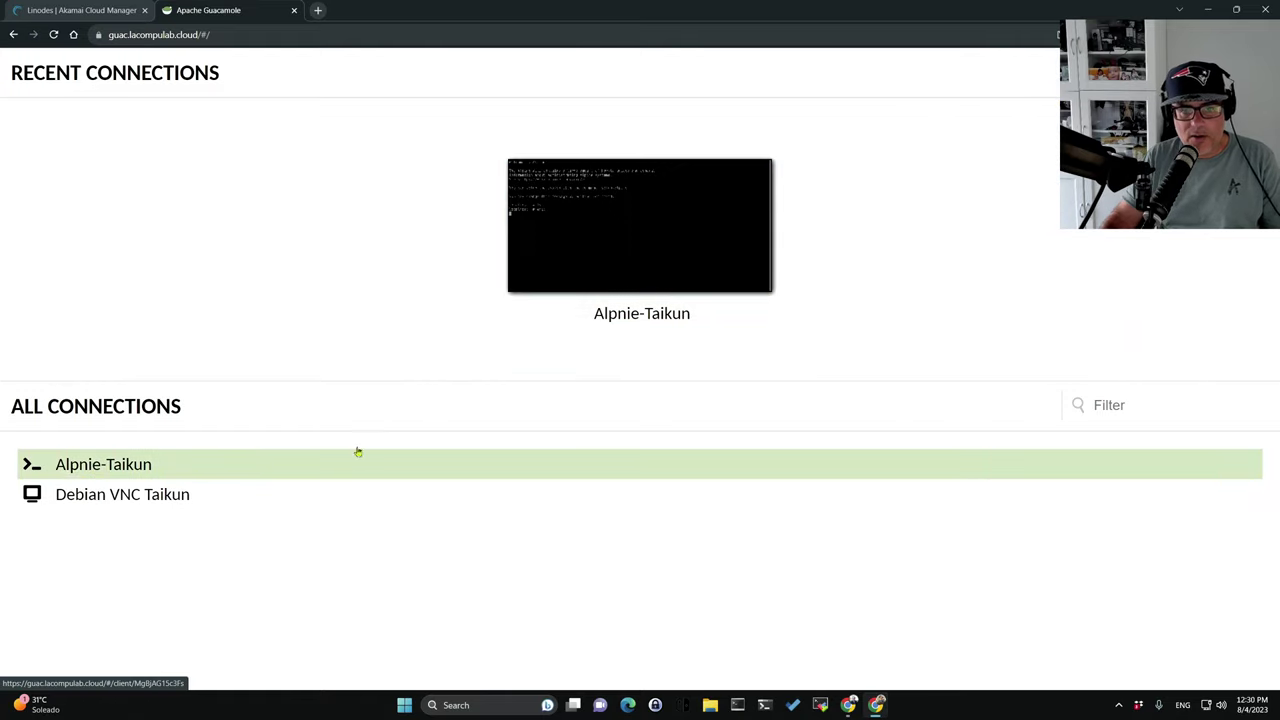
Try the Debian VNC Taikun connection, then go home and open Settings.
click(72, 500)
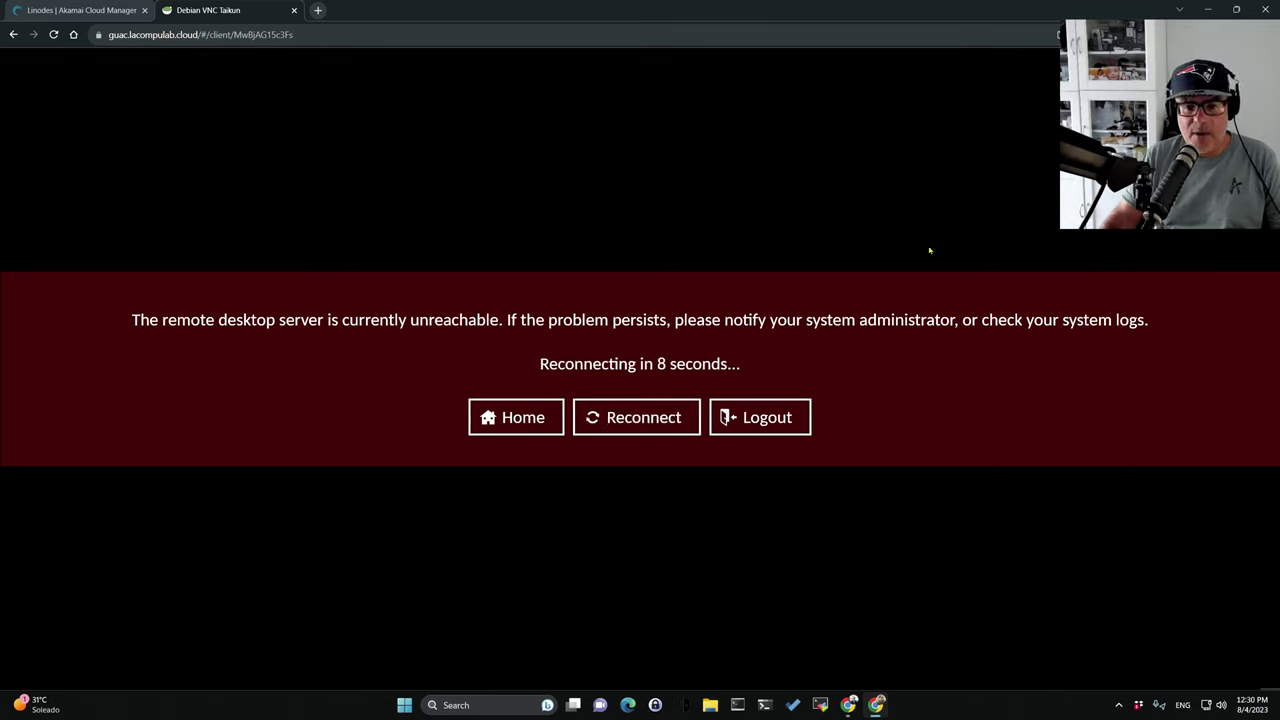
click(13, 34)
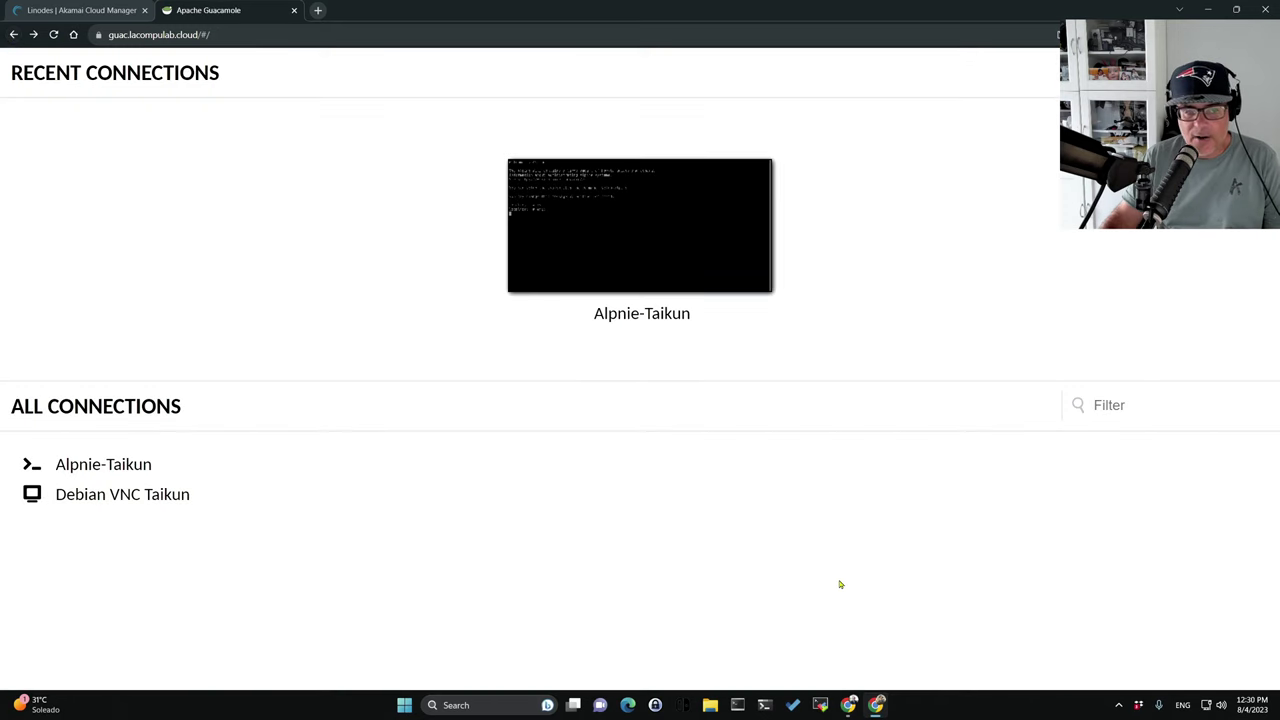
click(1160, 72)
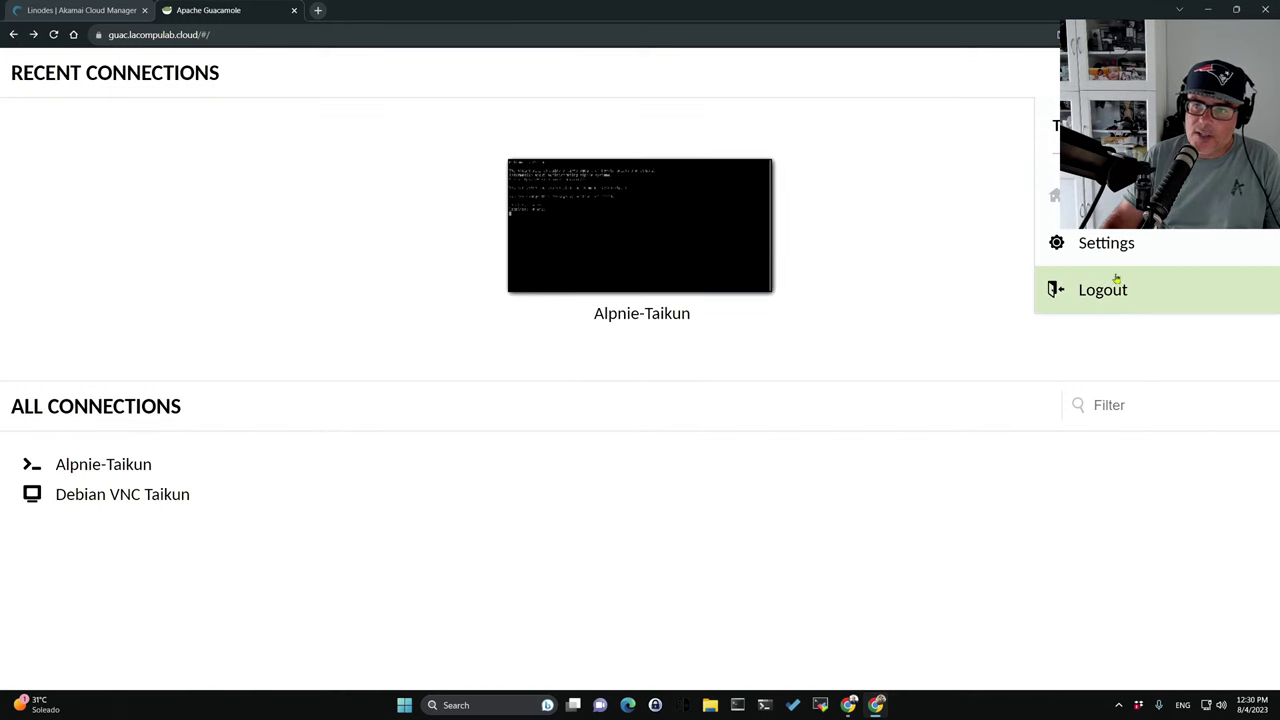
click(1100, 243)
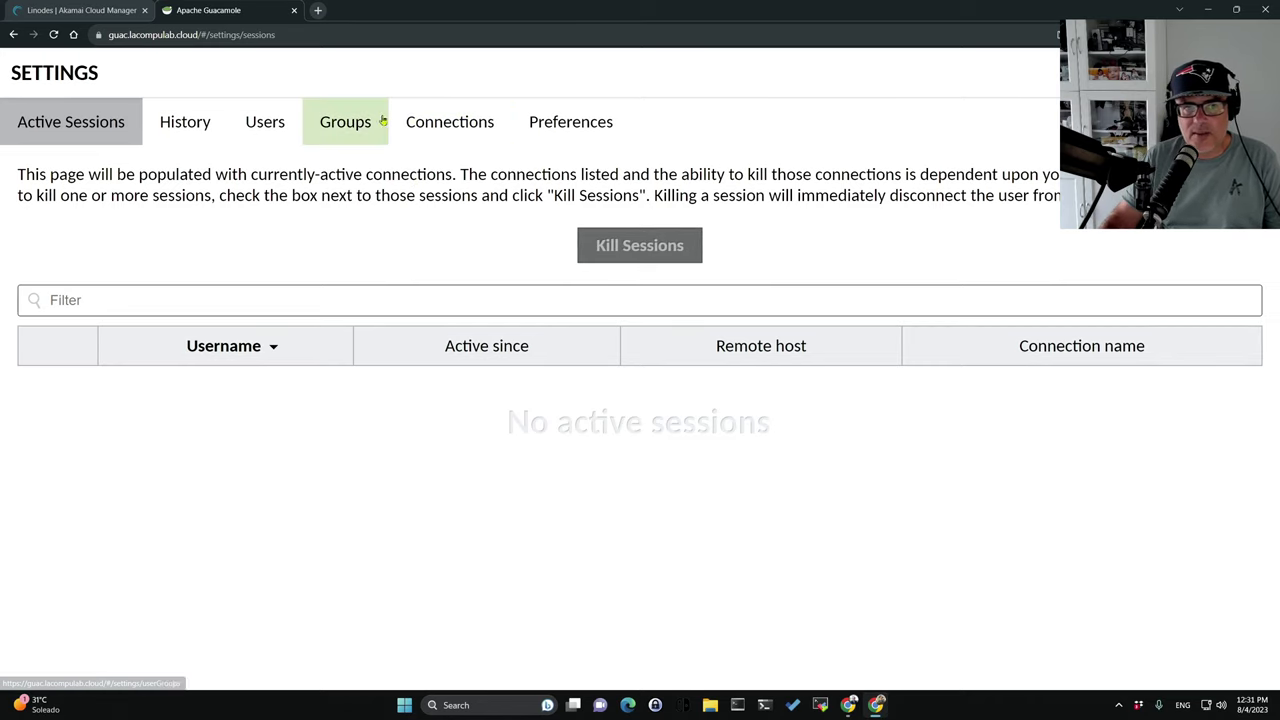
Create a new user 'usearillo' and fill in its password and confirmation.
click(270, 127)
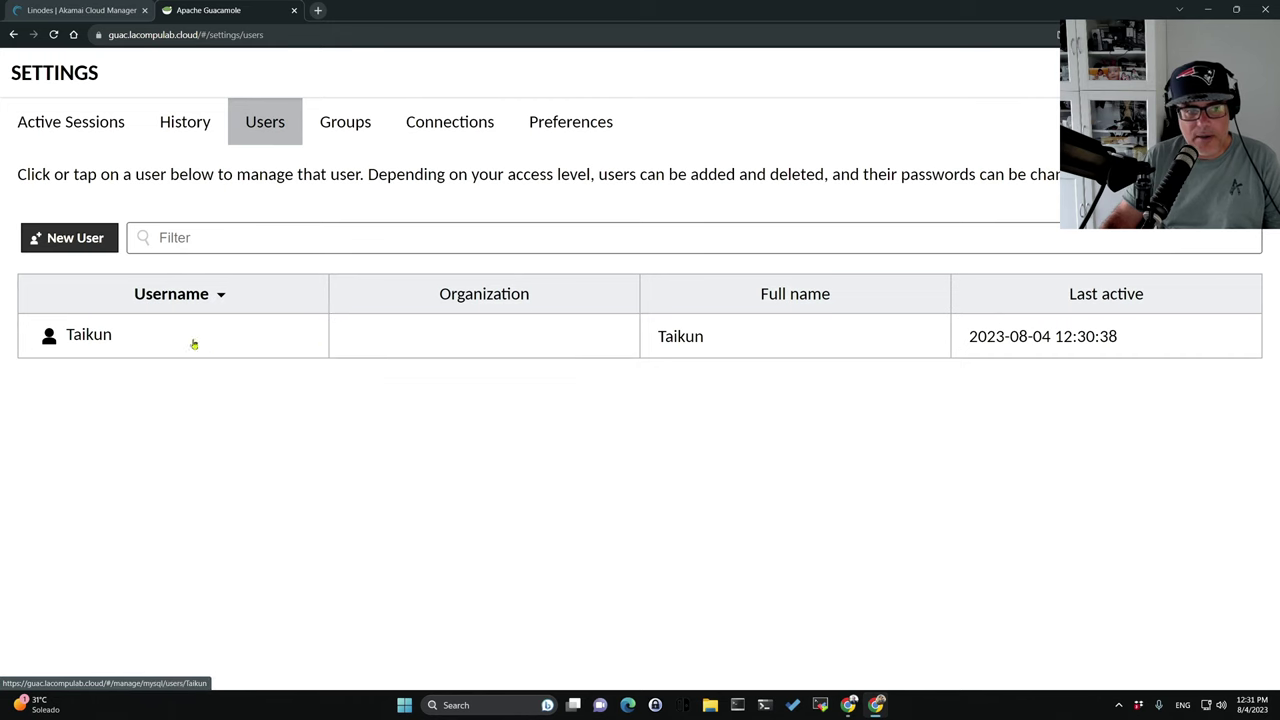
click(77, 245)
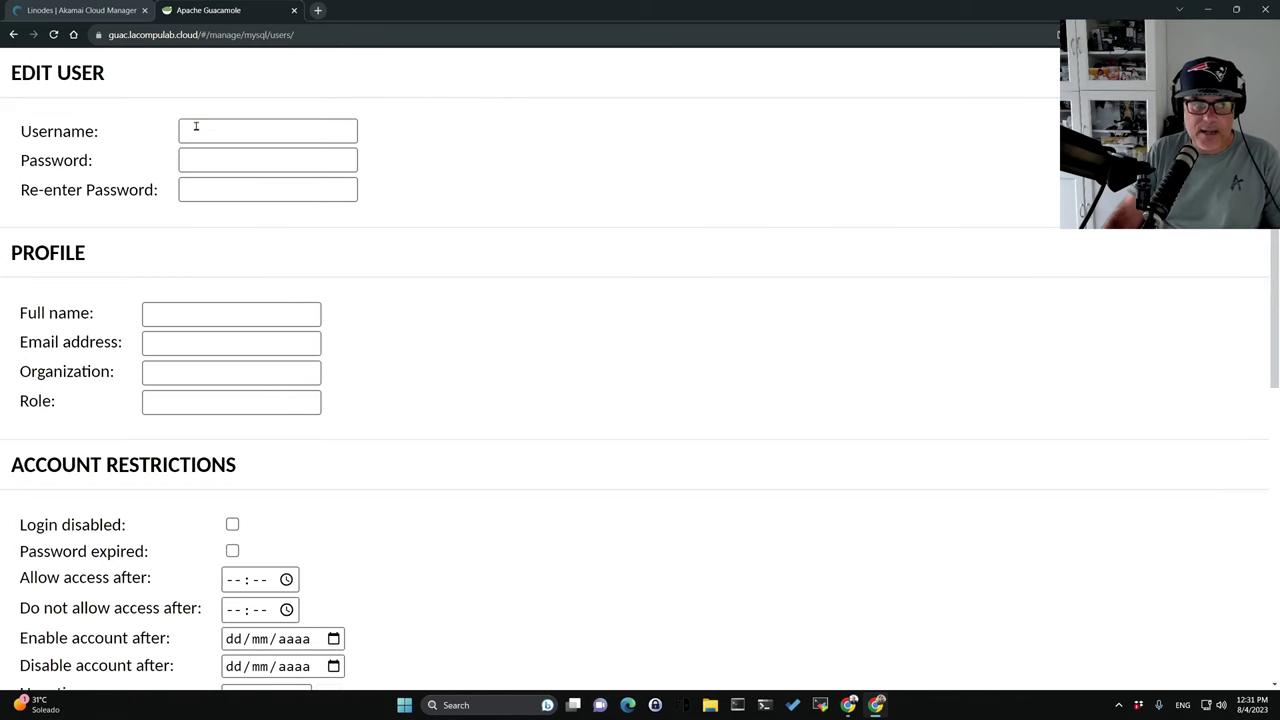
click(197, 128)
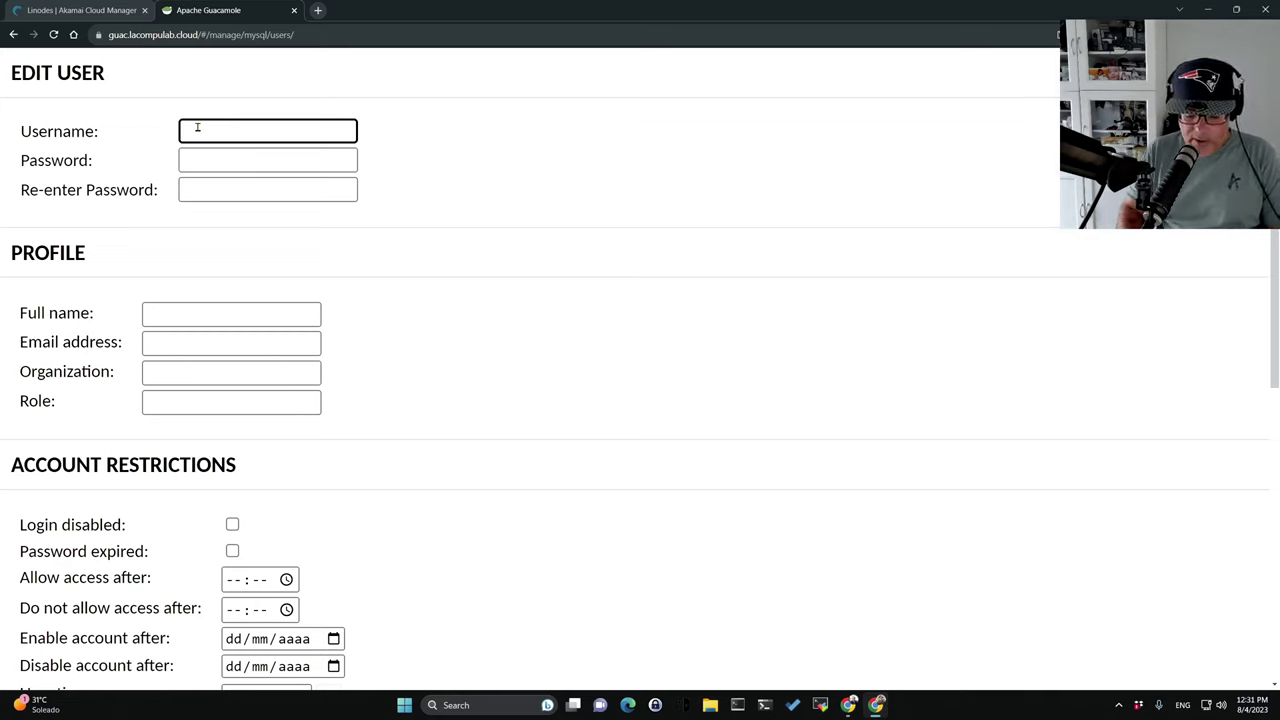
text(u)
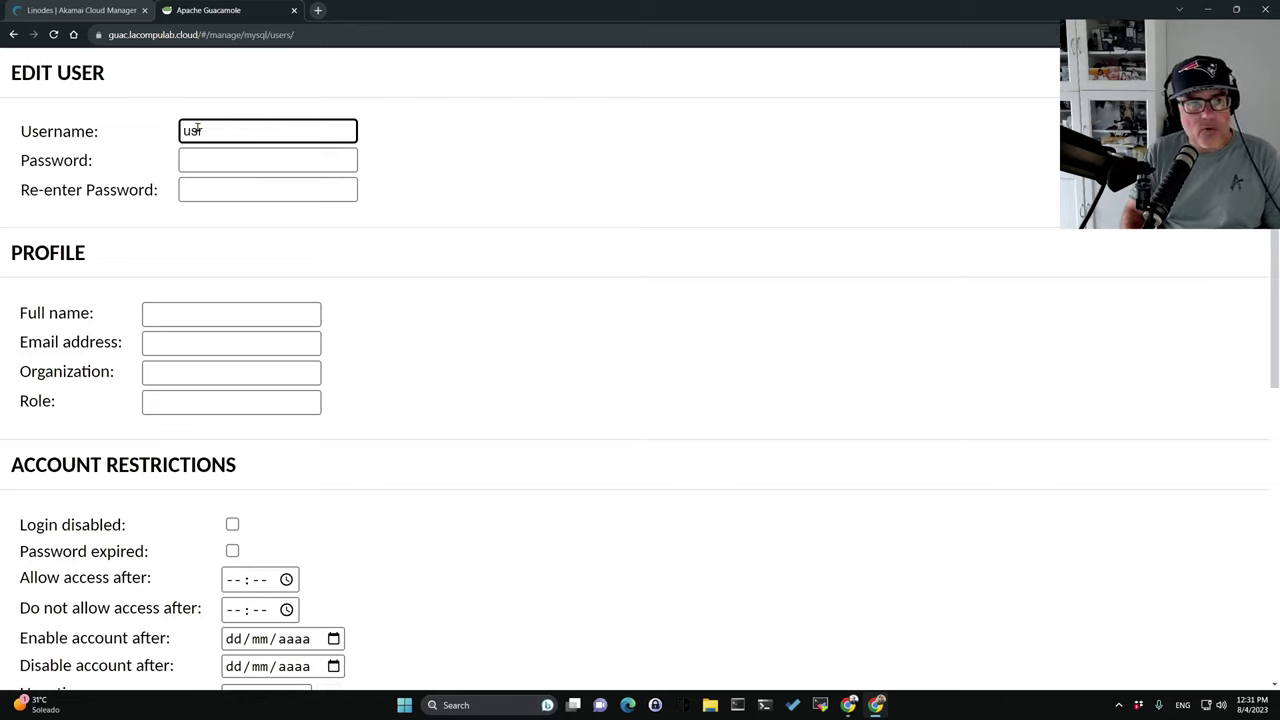
text(searillo)
key(Tab)
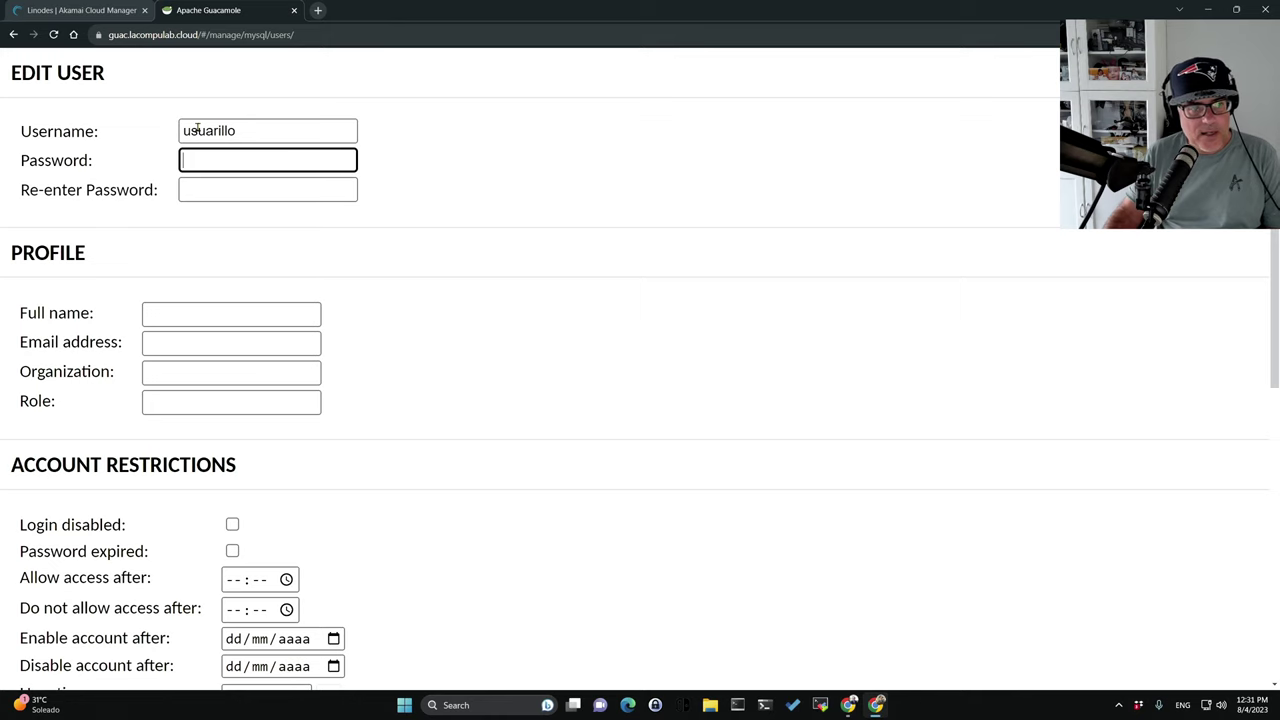
key(shift+Tab)
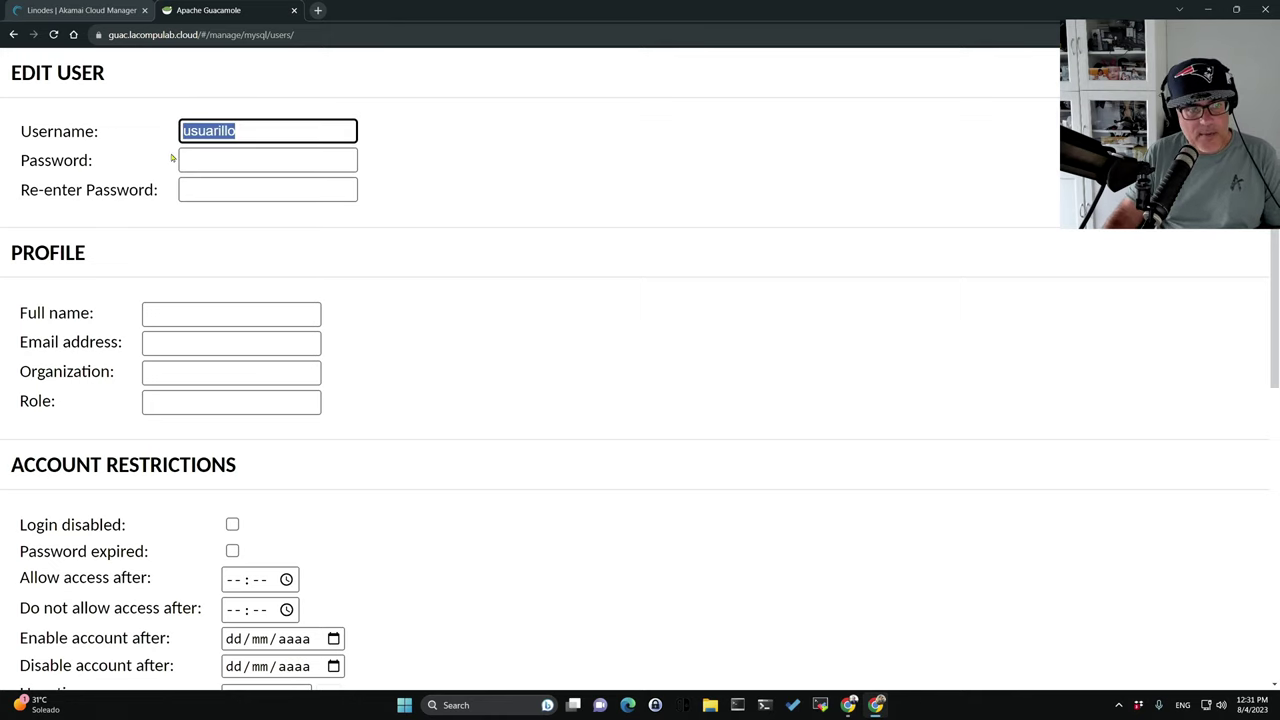
click(192, 156)
key(ctrl+v)
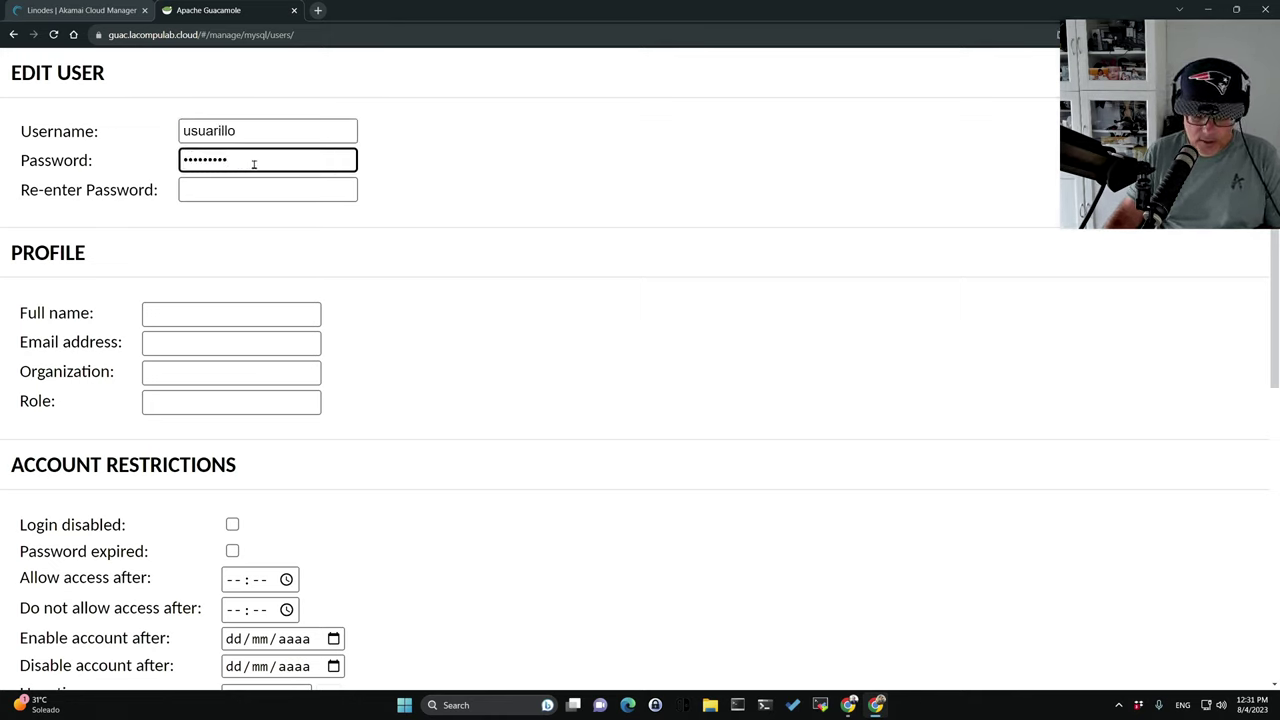
drag(248, 160, 2, 140)
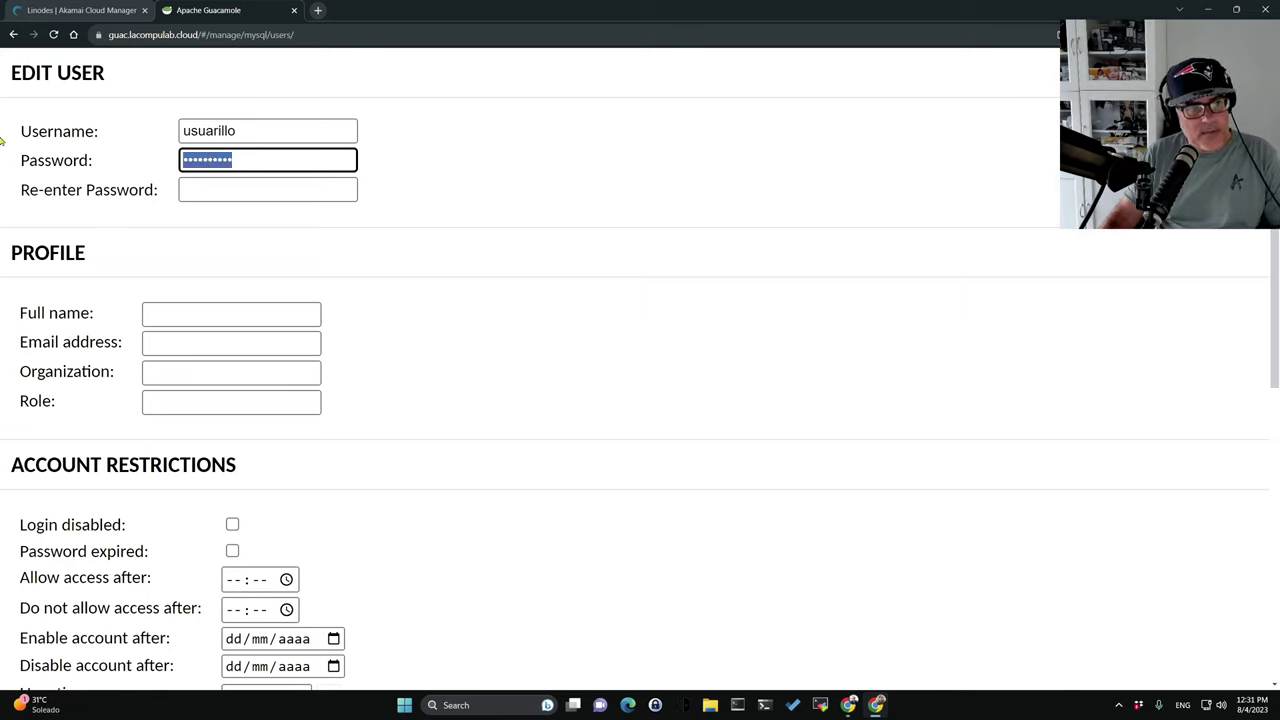
key(shift+Tab)
click(205, 193)
key(ctrl+v)
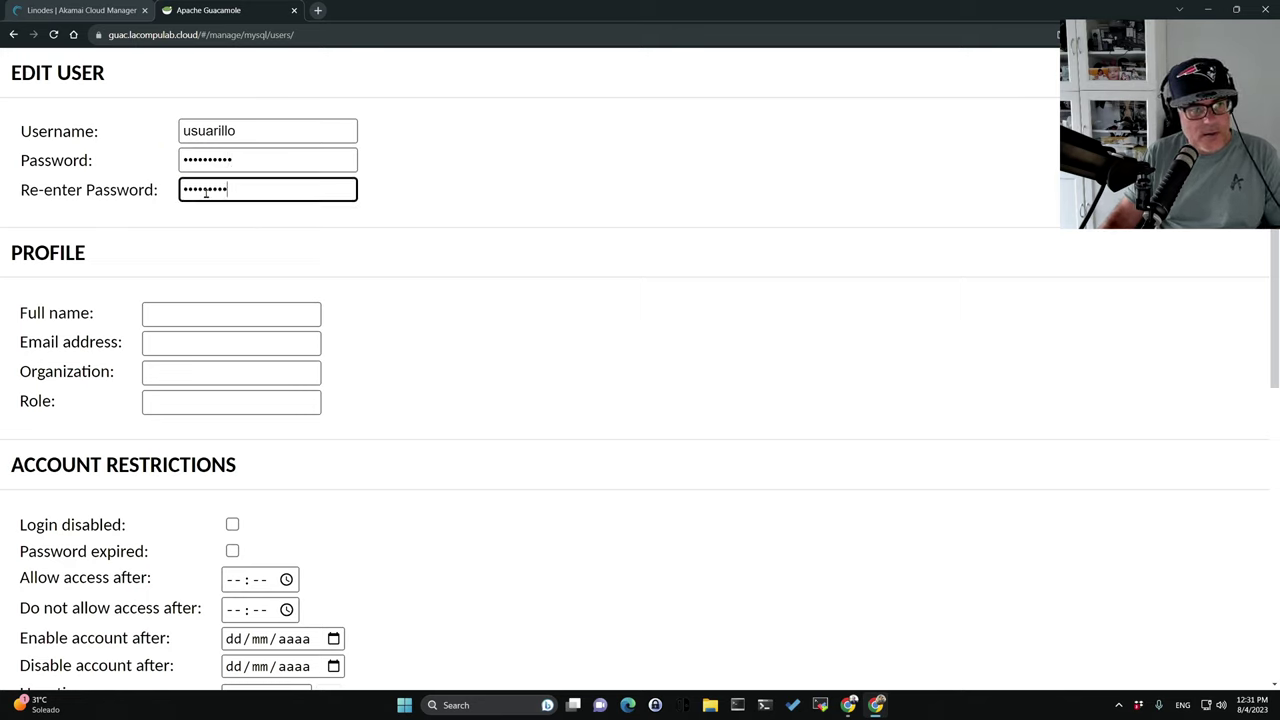
Fill in the user's full name, e-mail, organization LaCompulab and role menganbitito.
click(188, 315)
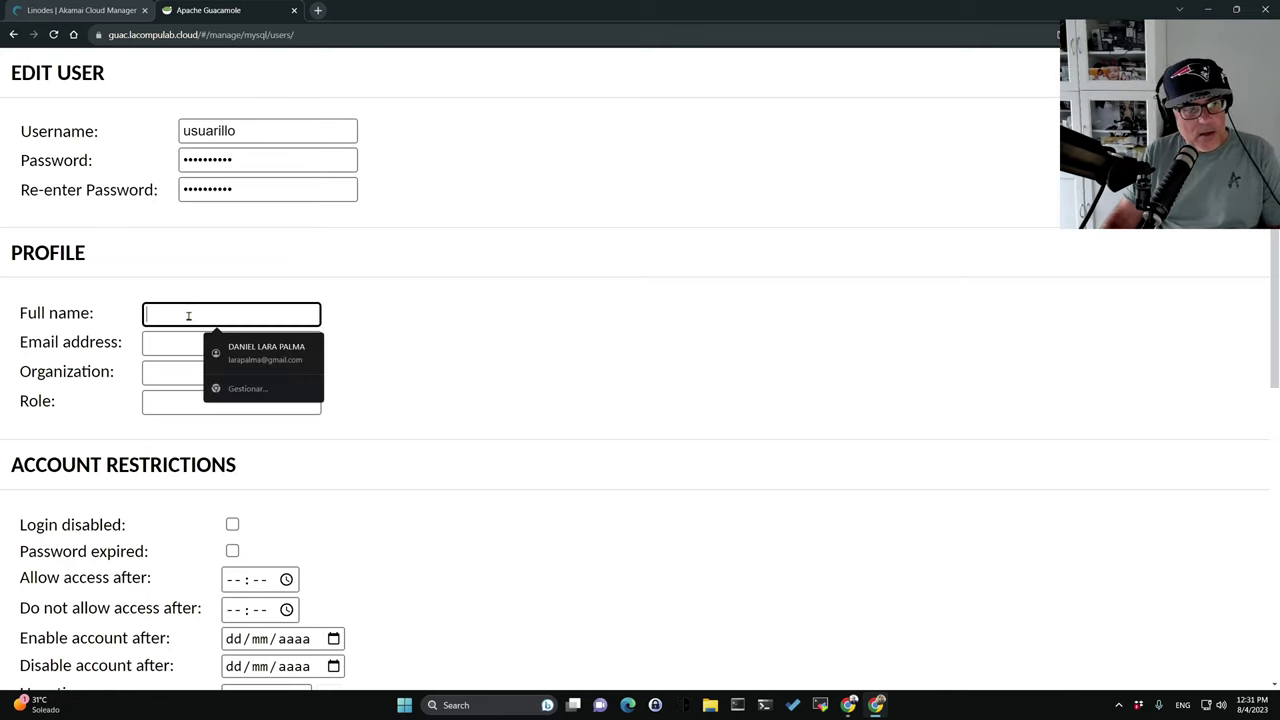
text(Ususarillo)
key(Tab)
text(M)
key(BackSpace)
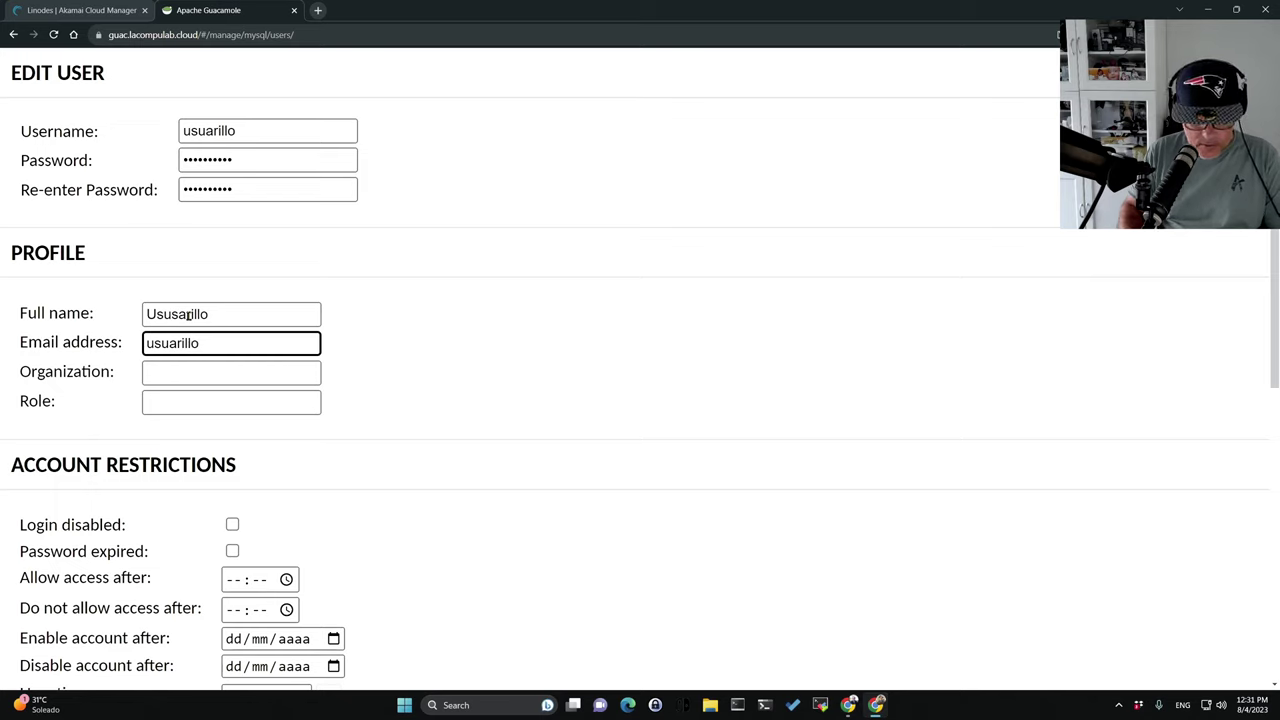
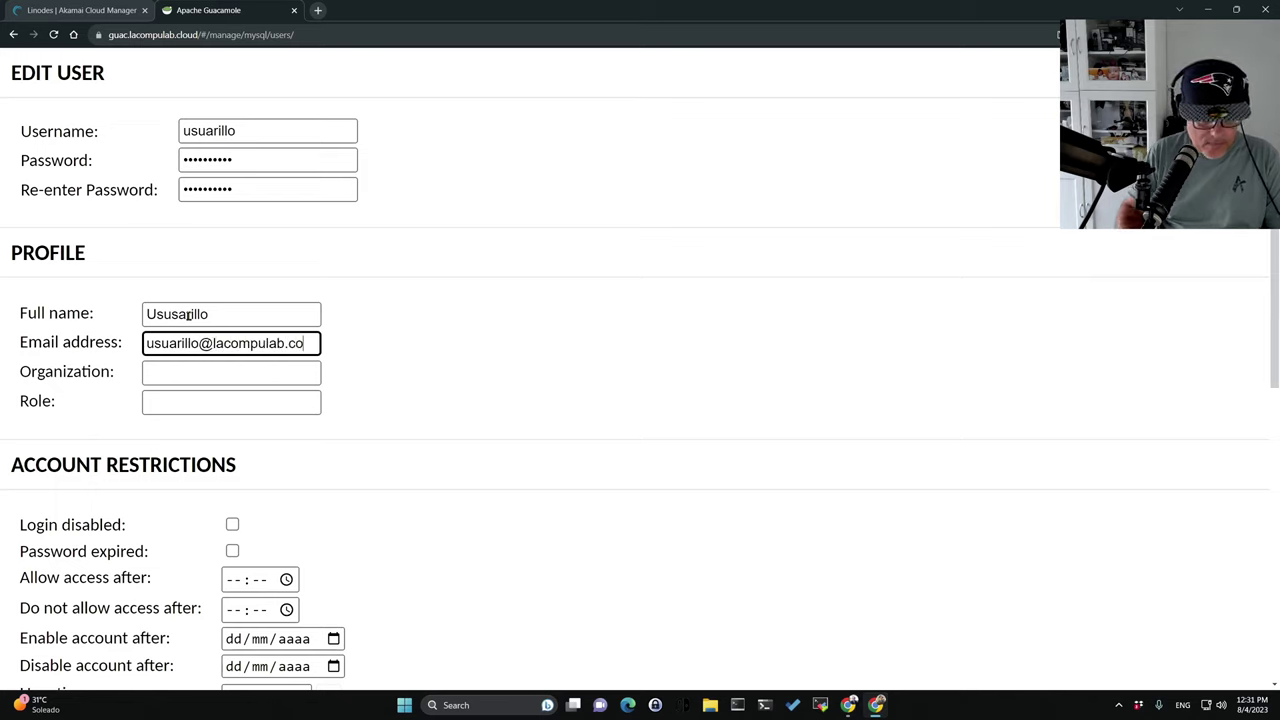
key(Tab)
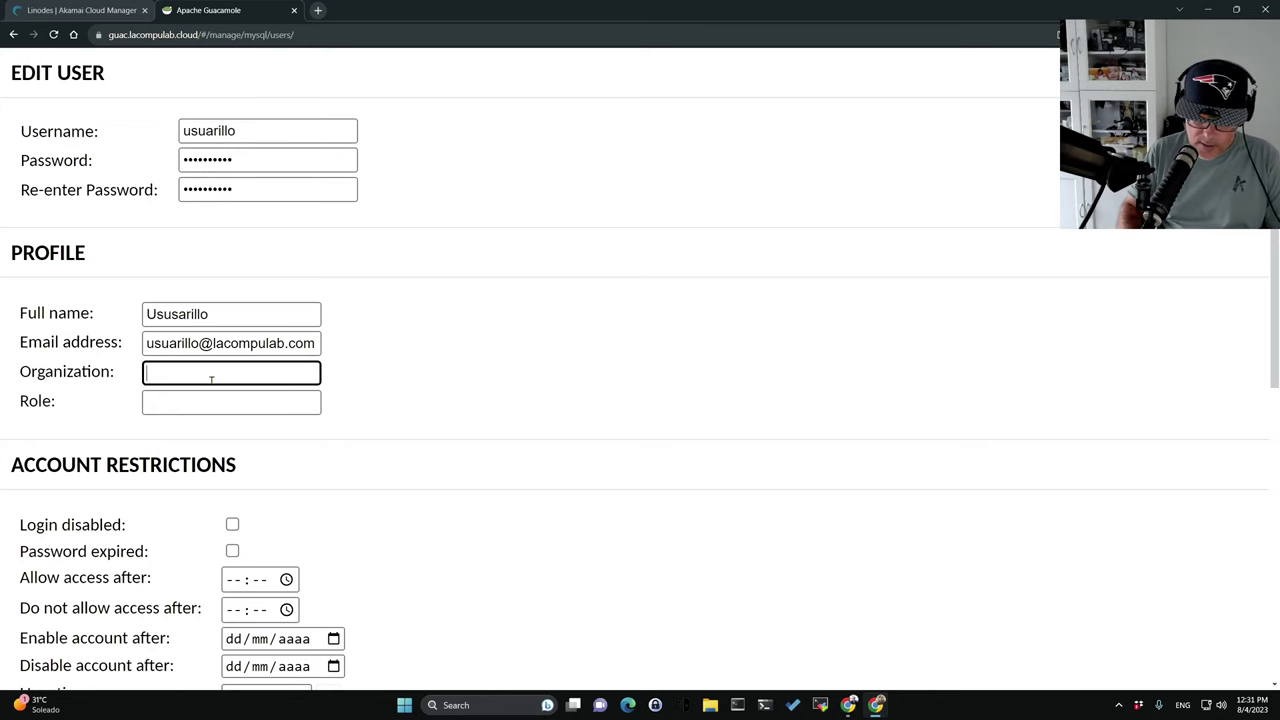
text(LaCompulab)
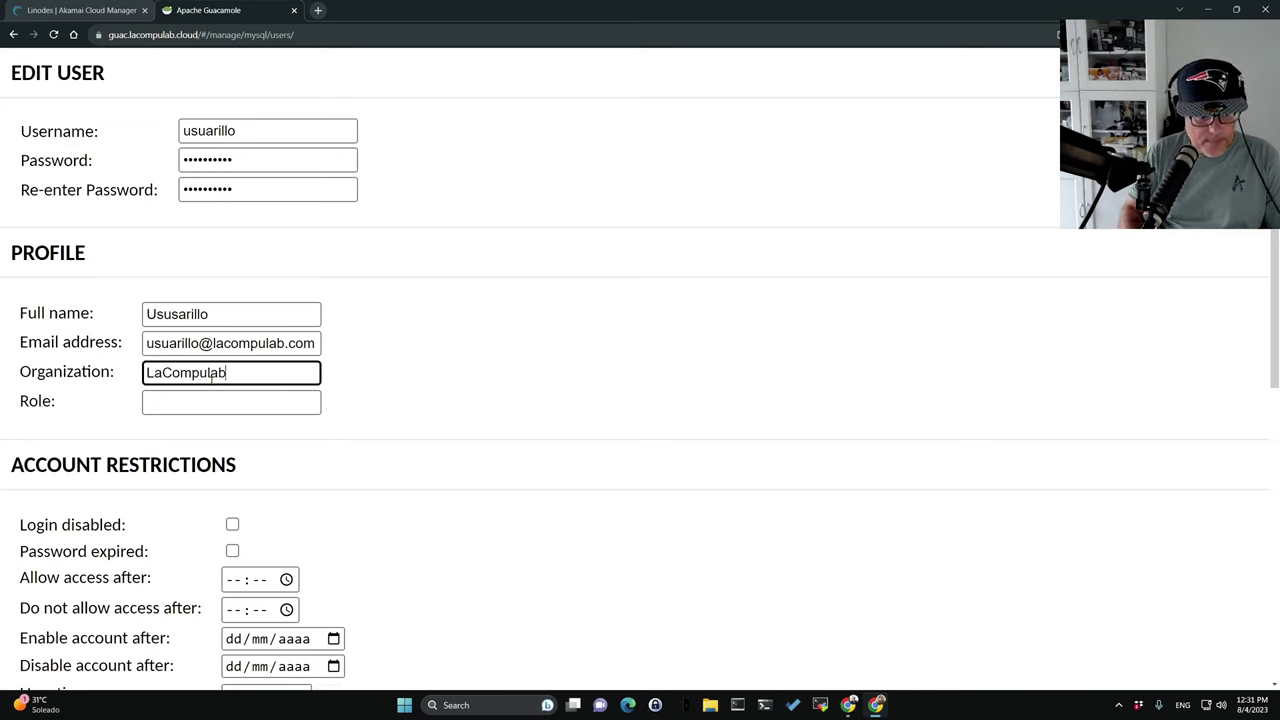
key(Tab)
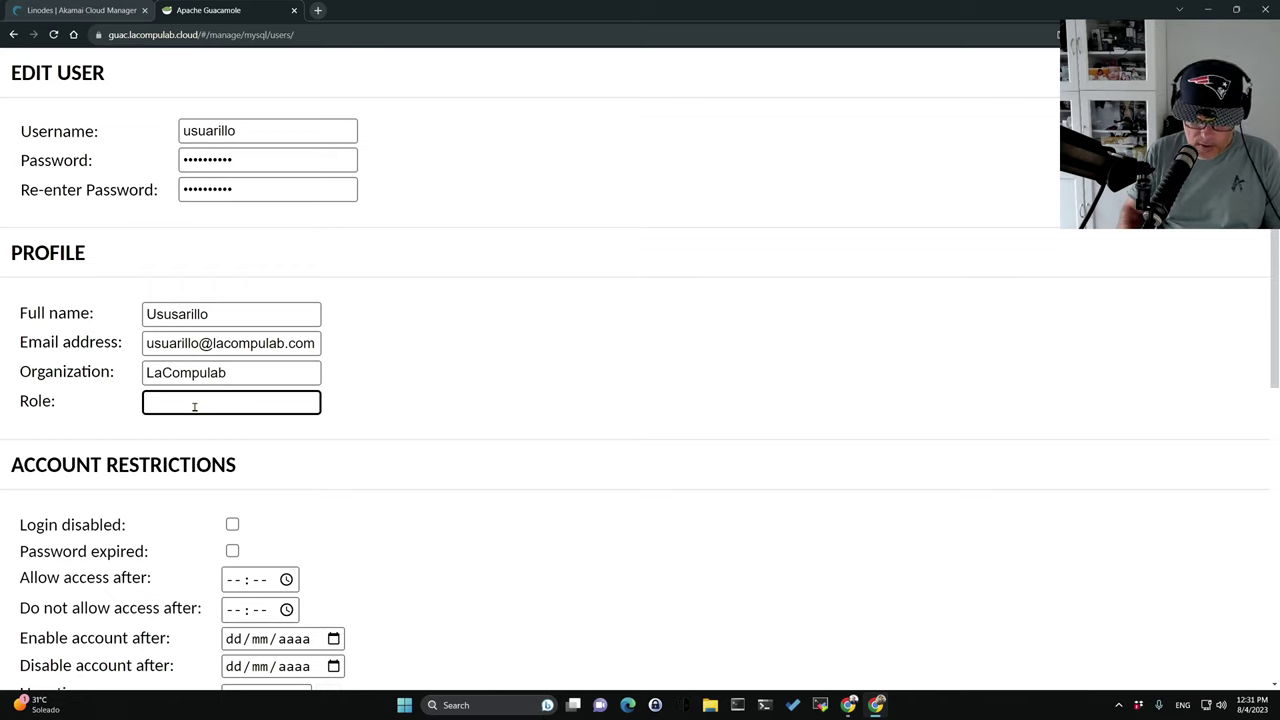
text(mengan)
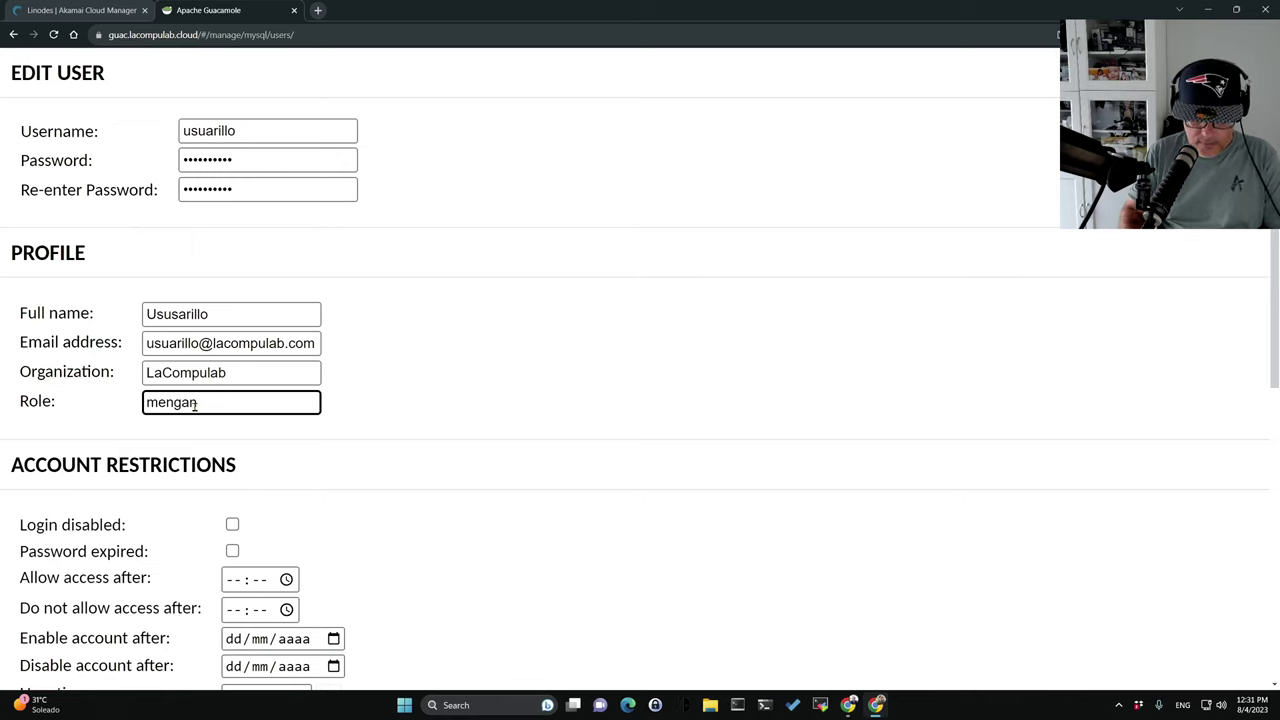
text(bitito)
click(322, 490)
Grant the user access to Alpnie-Taikun and save the account.
scroll(426, 557, down, 2)
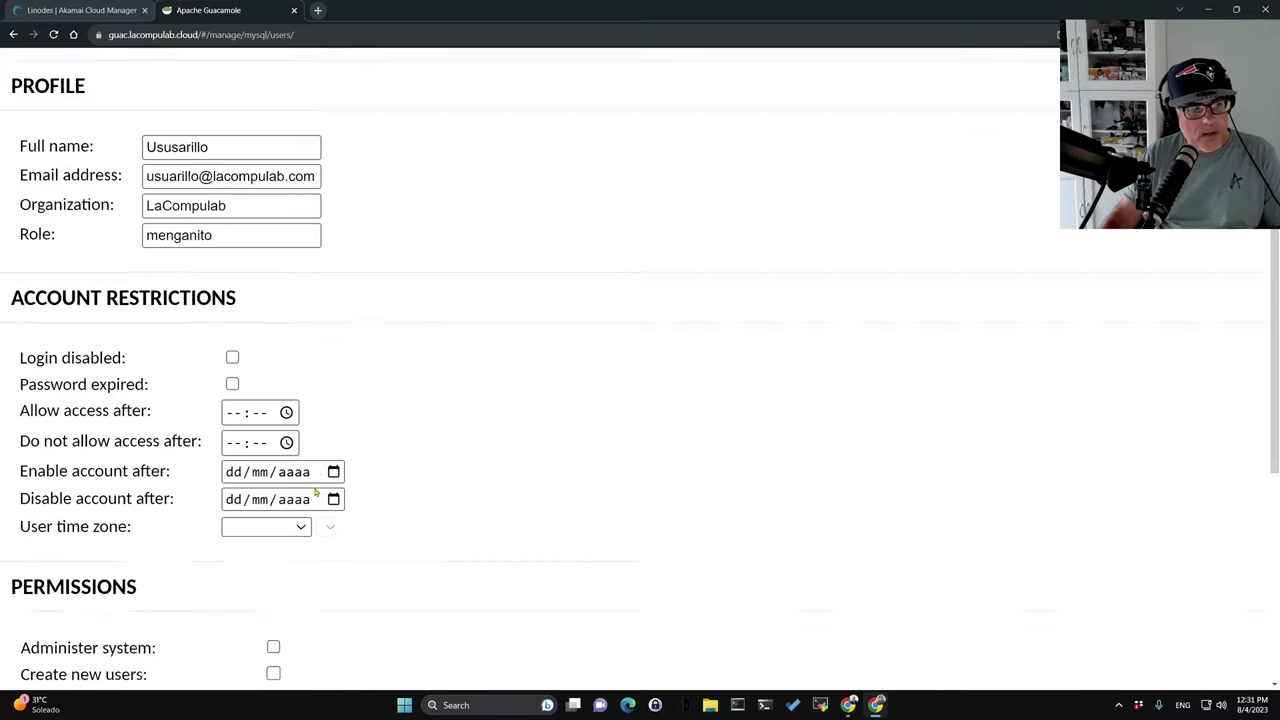
scroll(316, 490, down, 2)
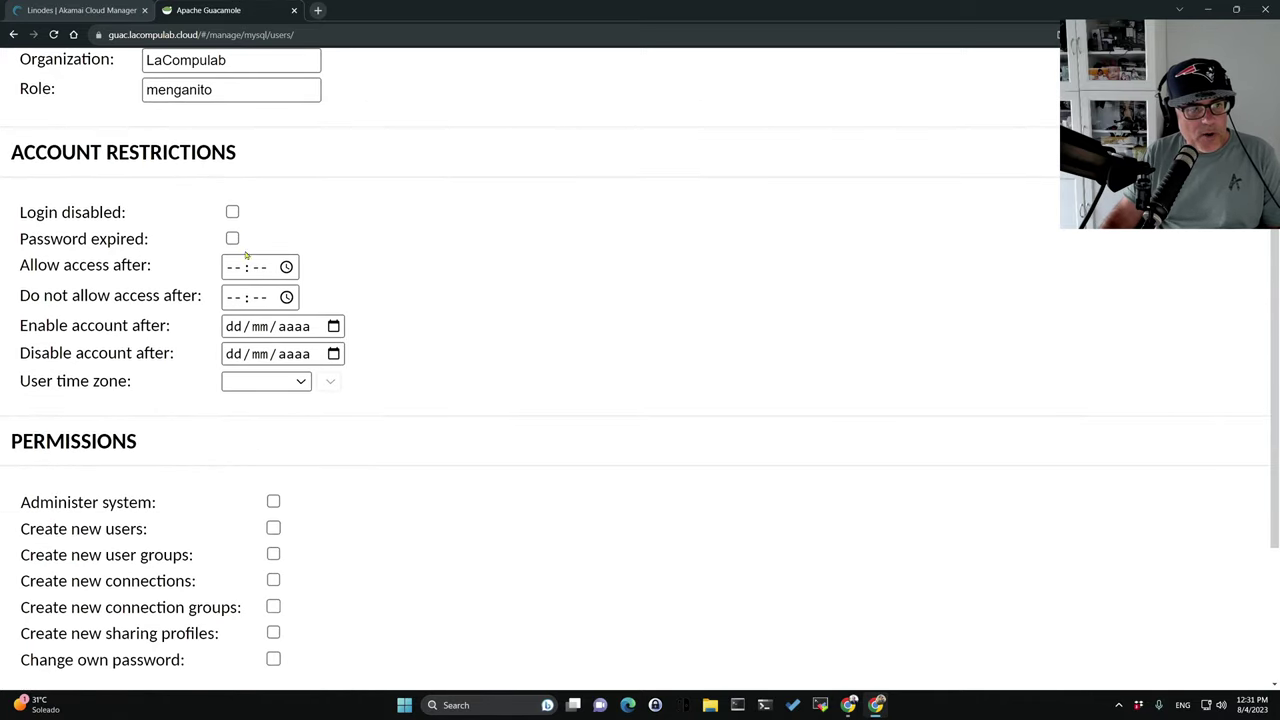
scroll(303, 423, down, 3)
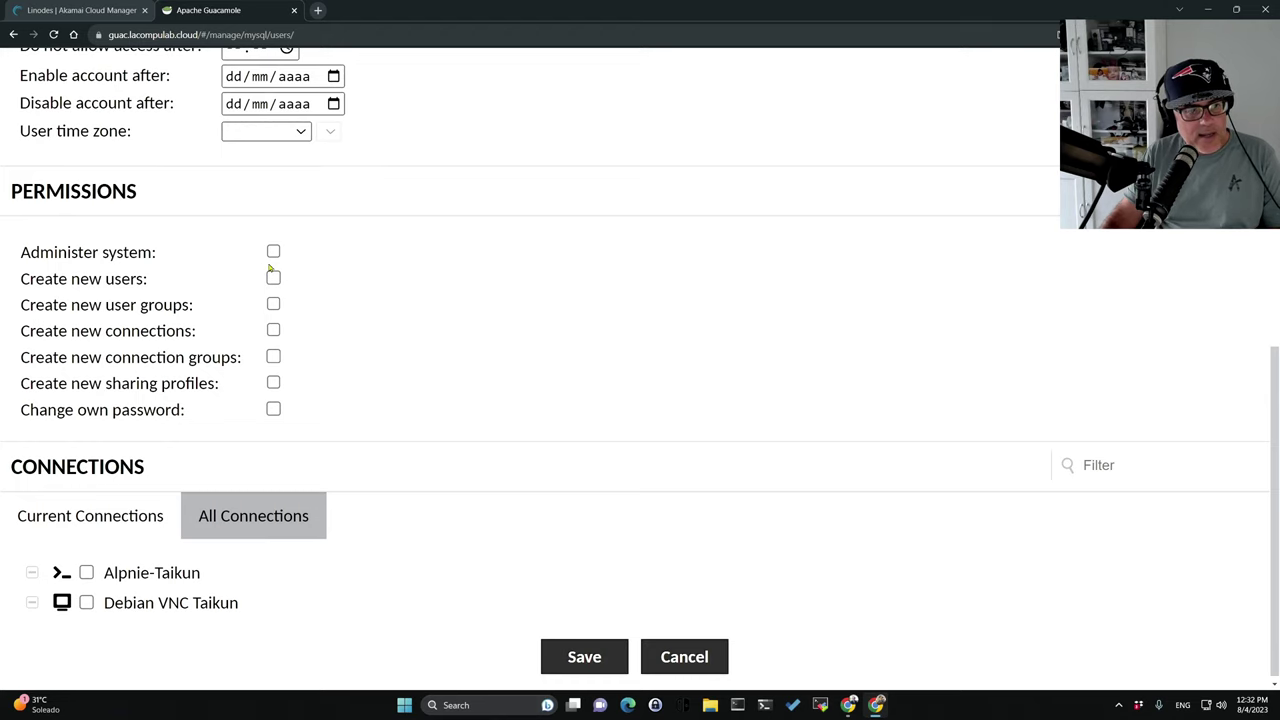
scroll(322, 537, down, 1)
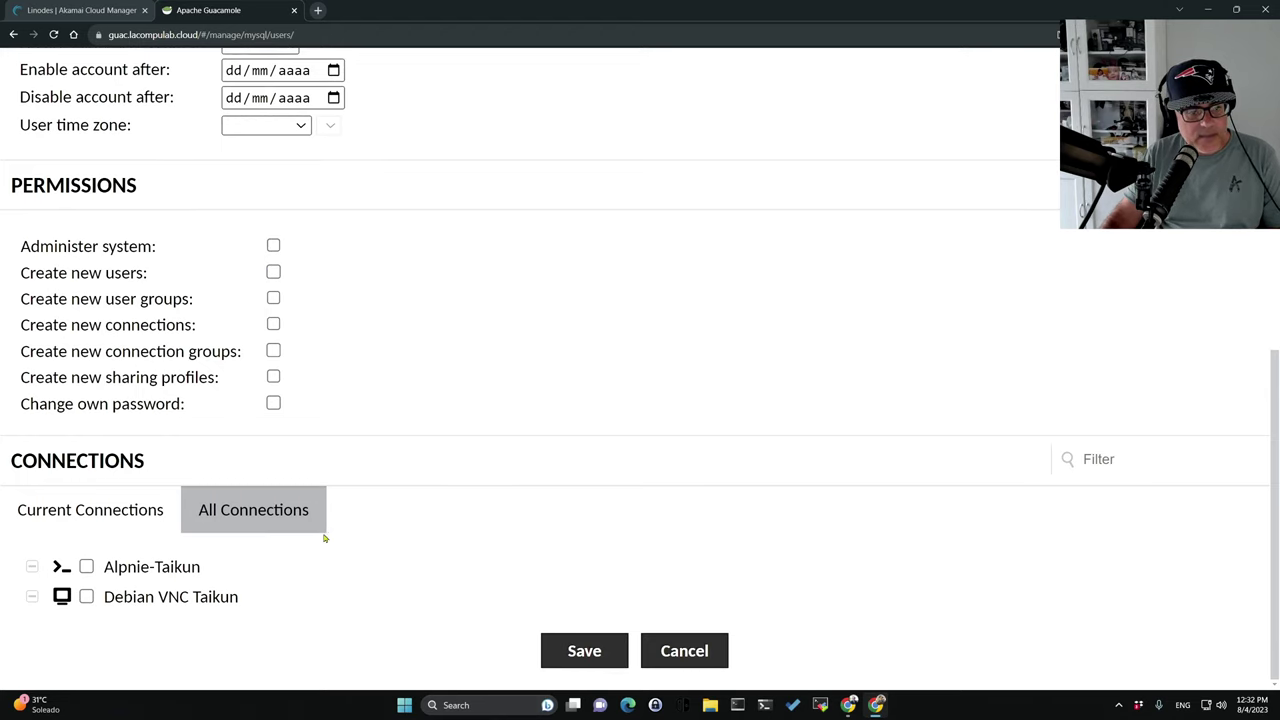
click(86, 566)
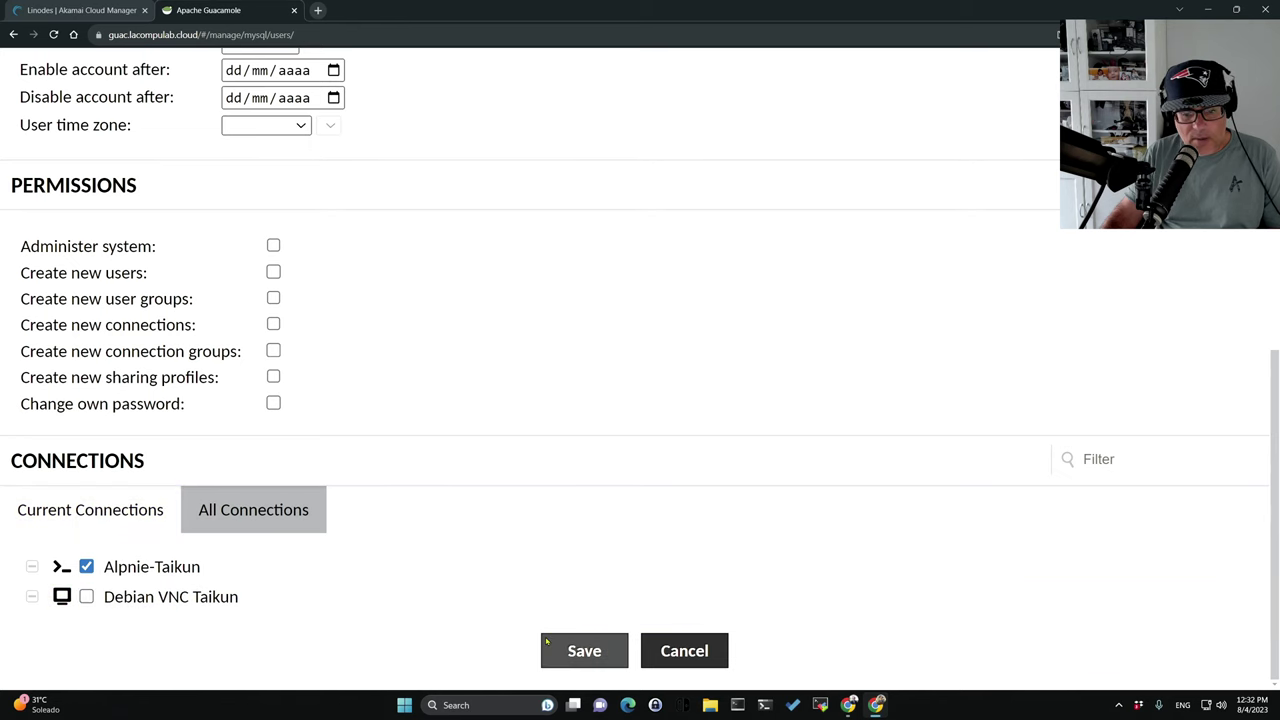
click(588, 660)
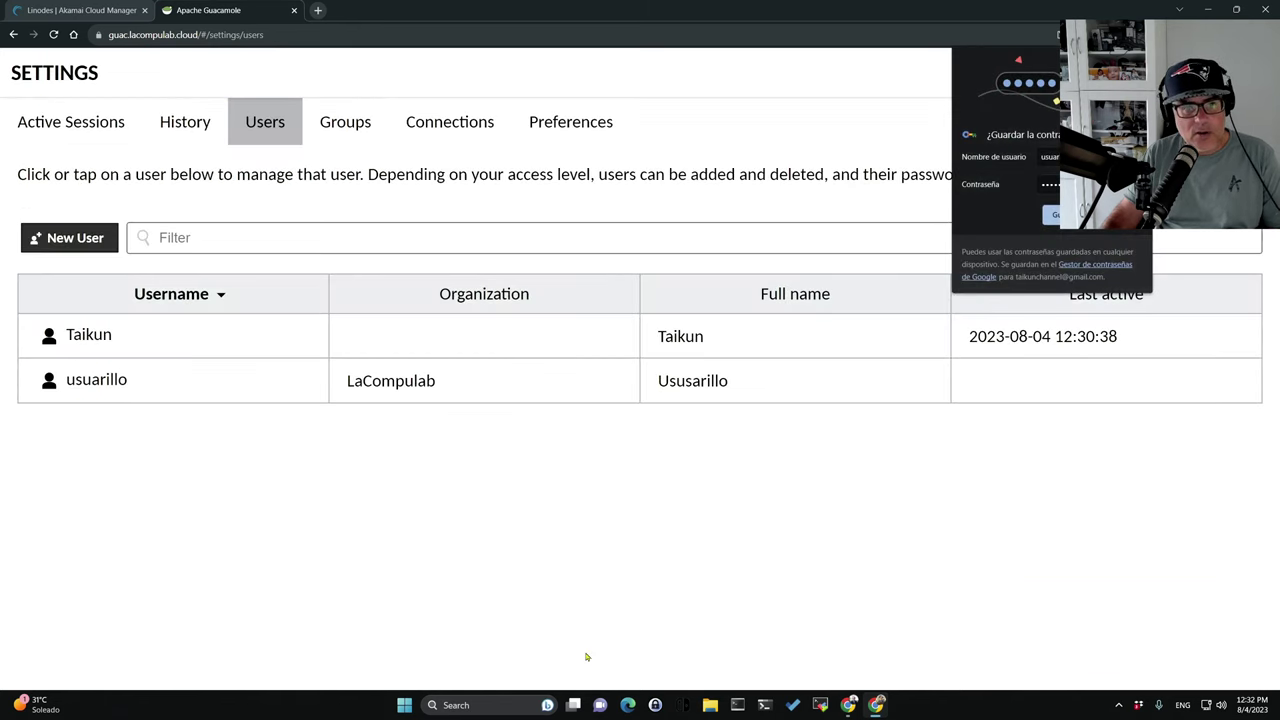
Start a new connection named 'Debian Taikun' using the SSH protocol.
click(1056, 214)
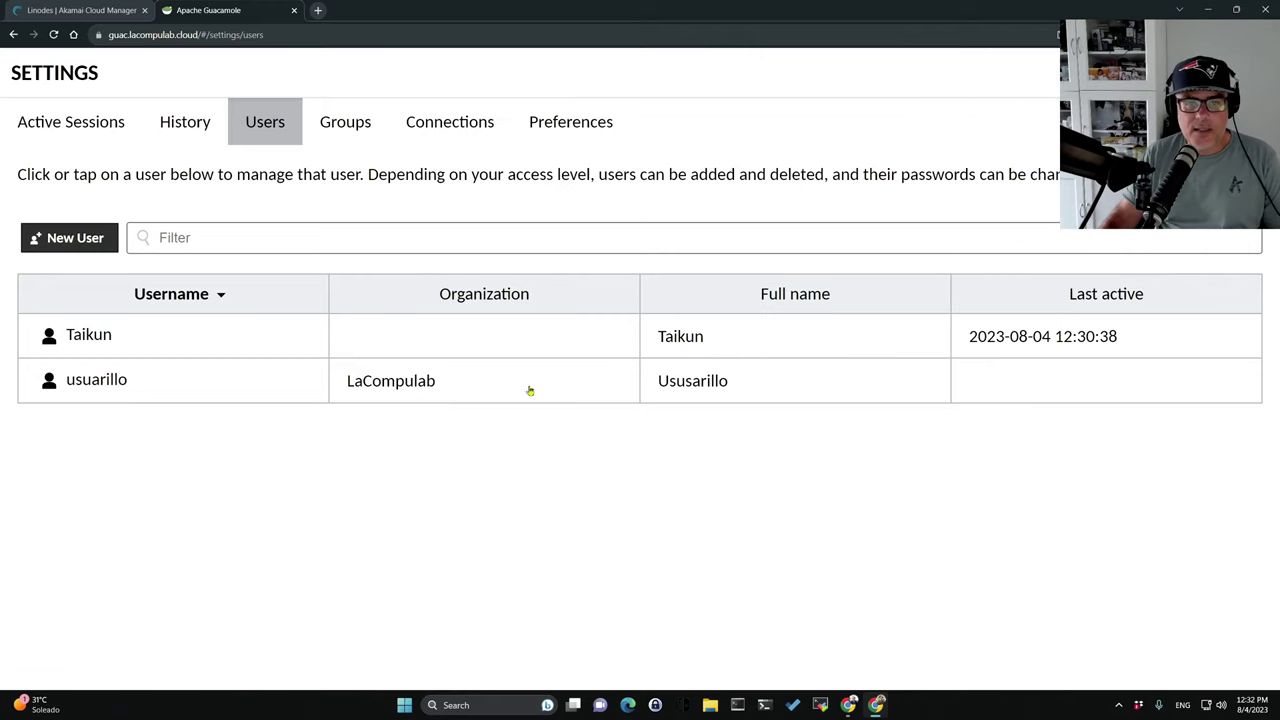
click(445, 125)
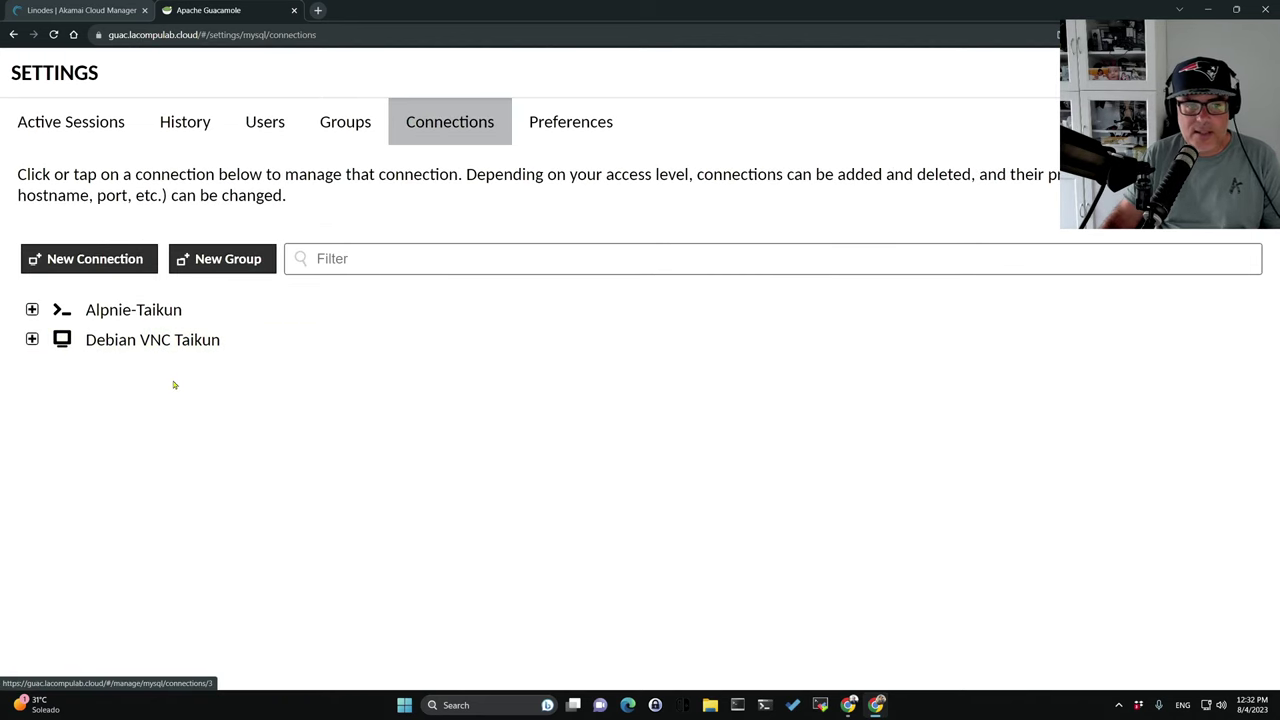
click(100, 260)
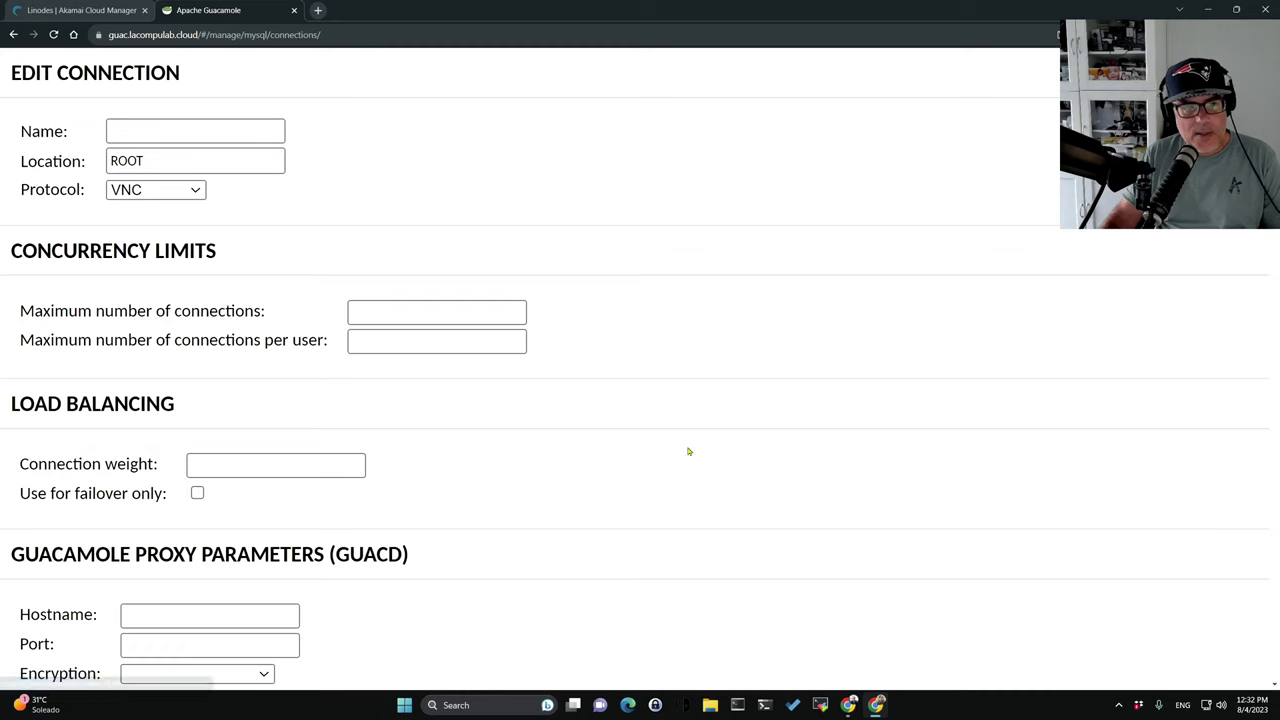
click(185, 137)
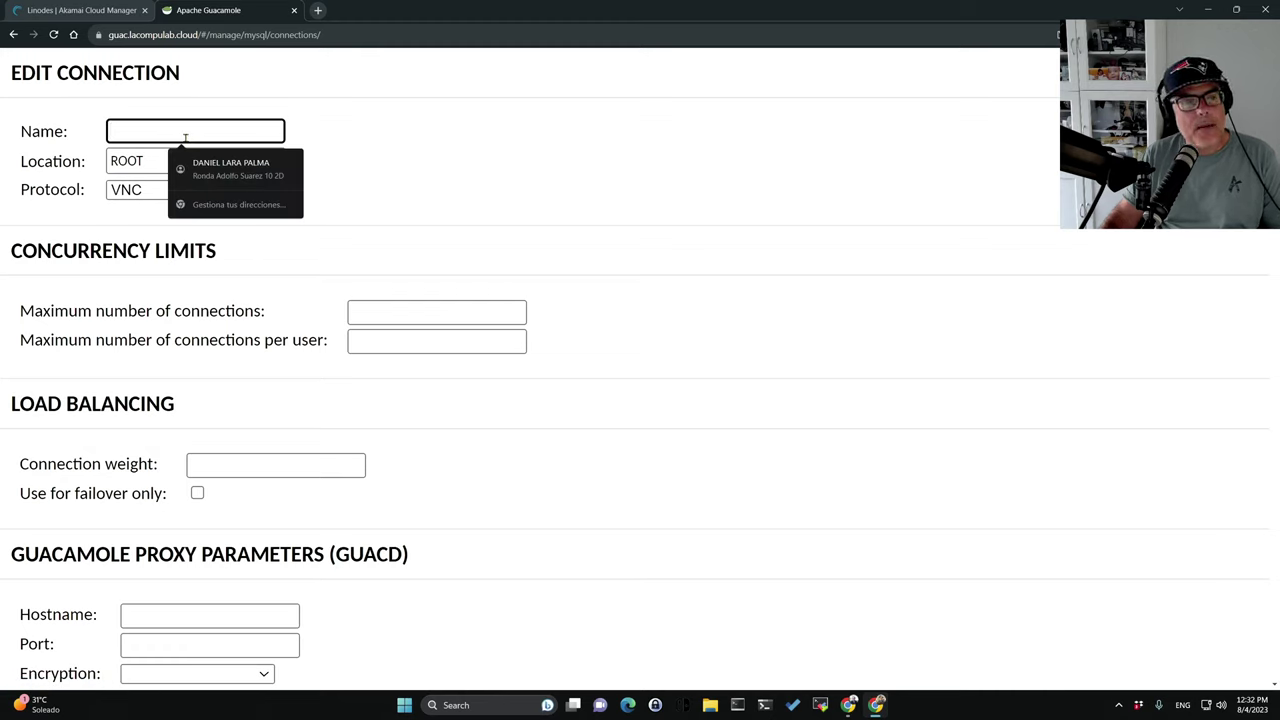
text(Debian)
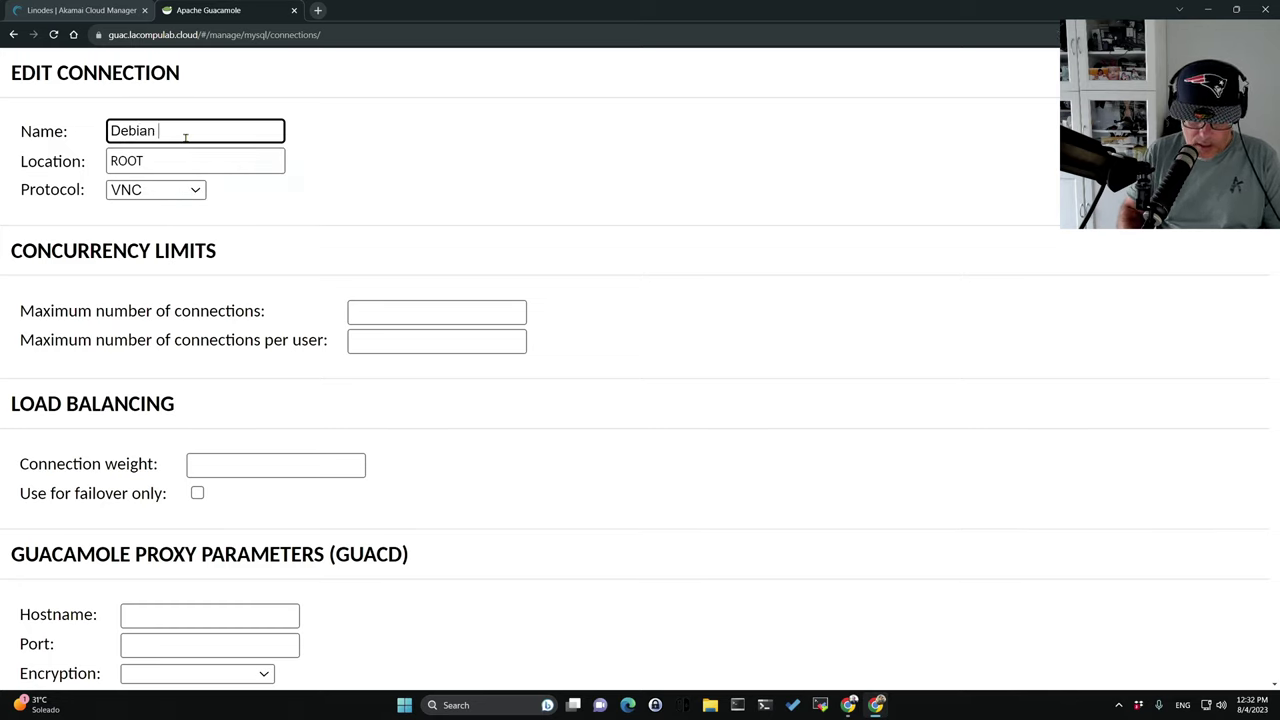
text( Taikun)
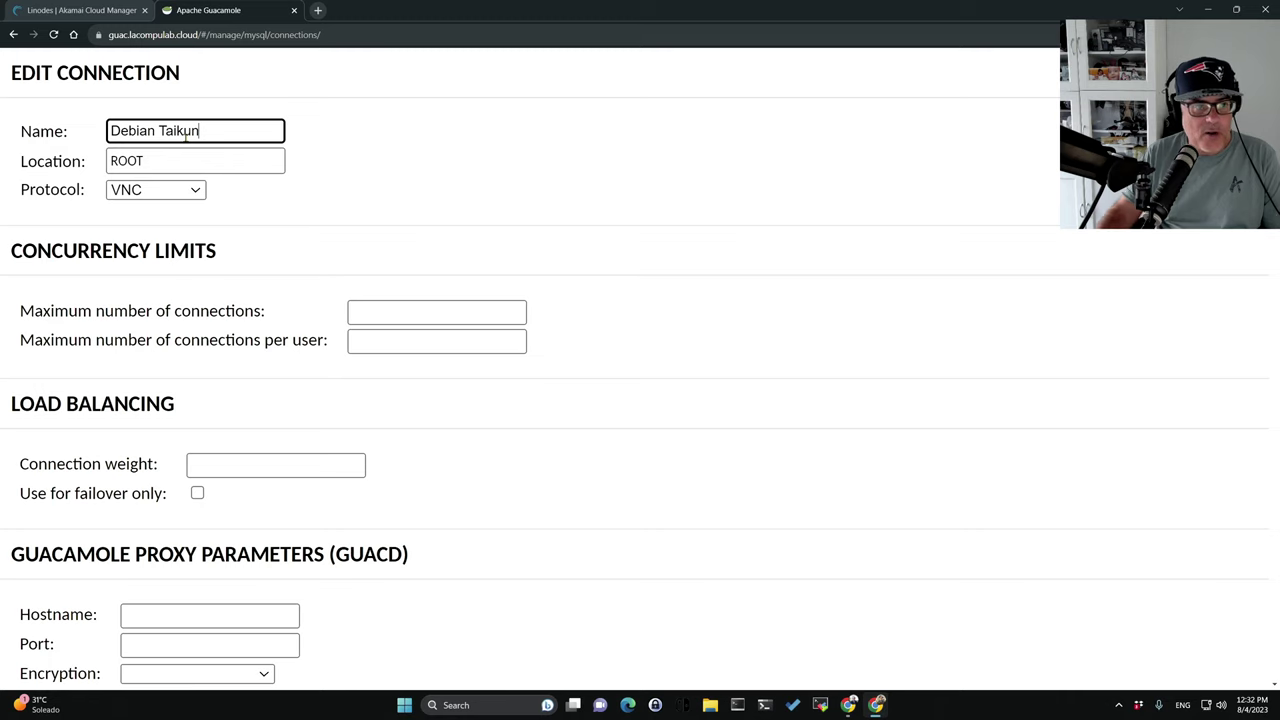
click(155, 190)
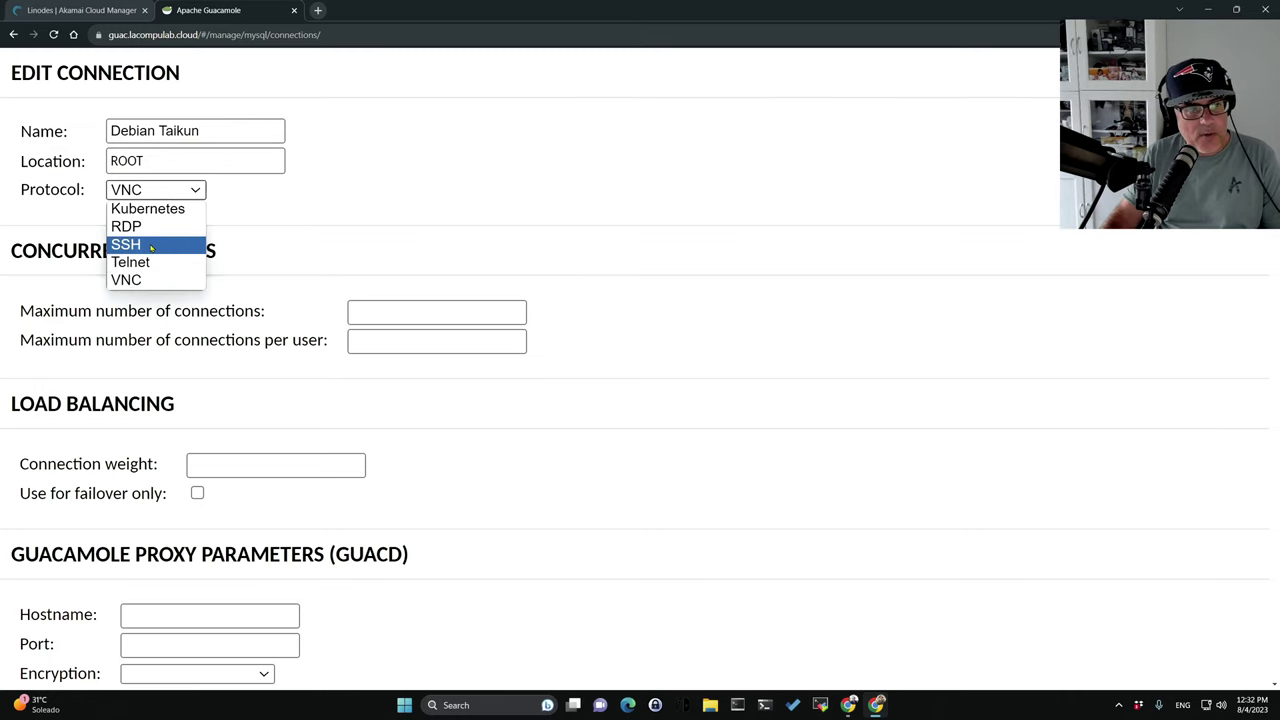
click(151, 246)
scroll(400, 320, down, 4)
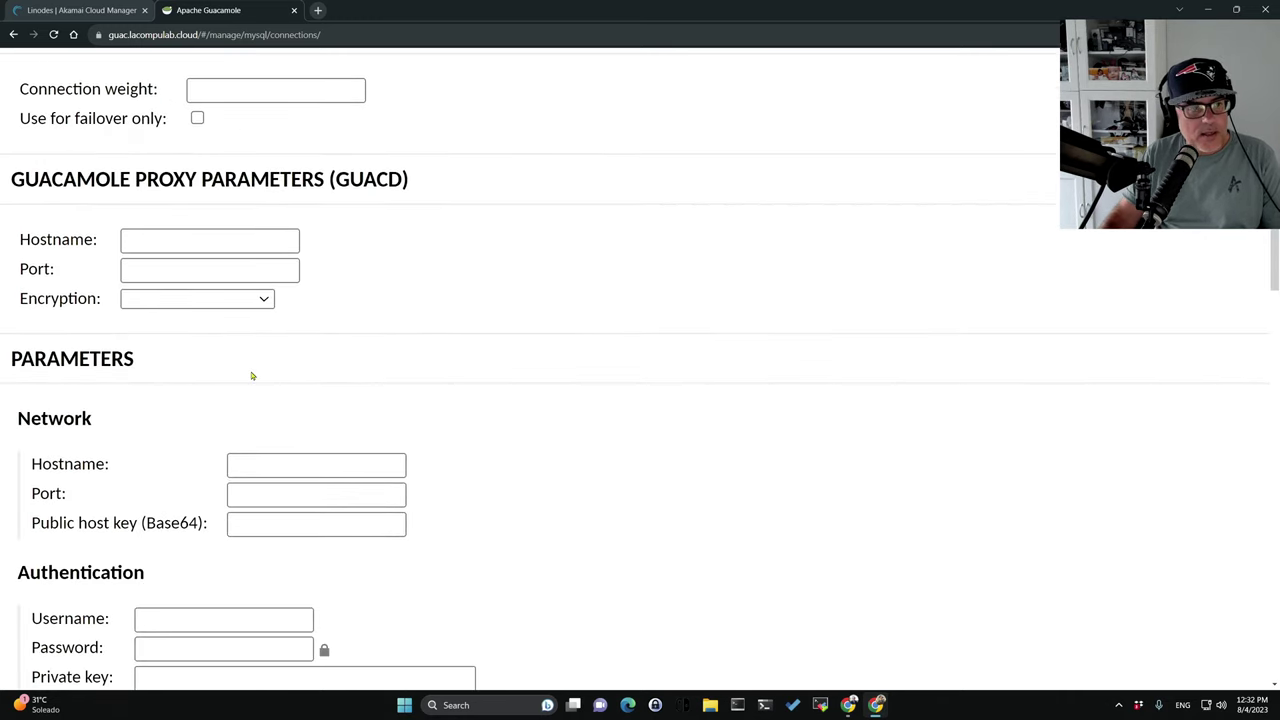
scroll(240, 350, up, 1)
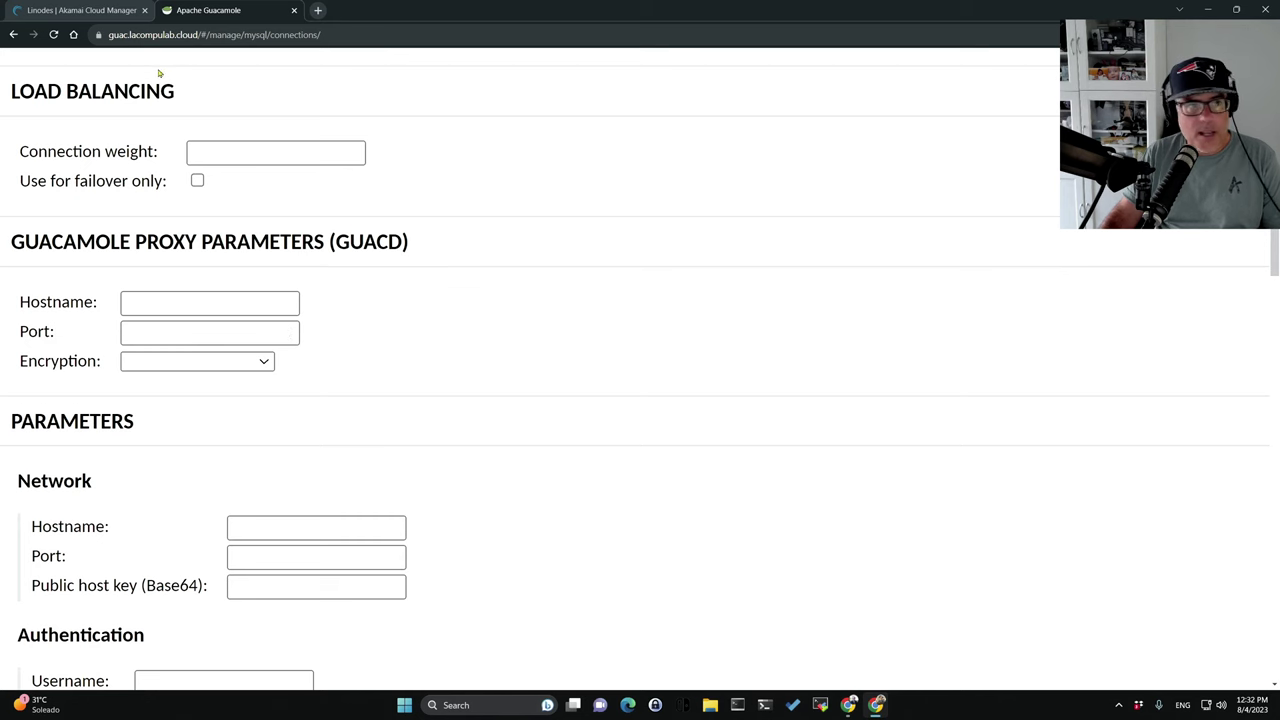
Copy the Debian server IP from Linode, then clear the mistaken proxy hostname and port.
click(80, 10)
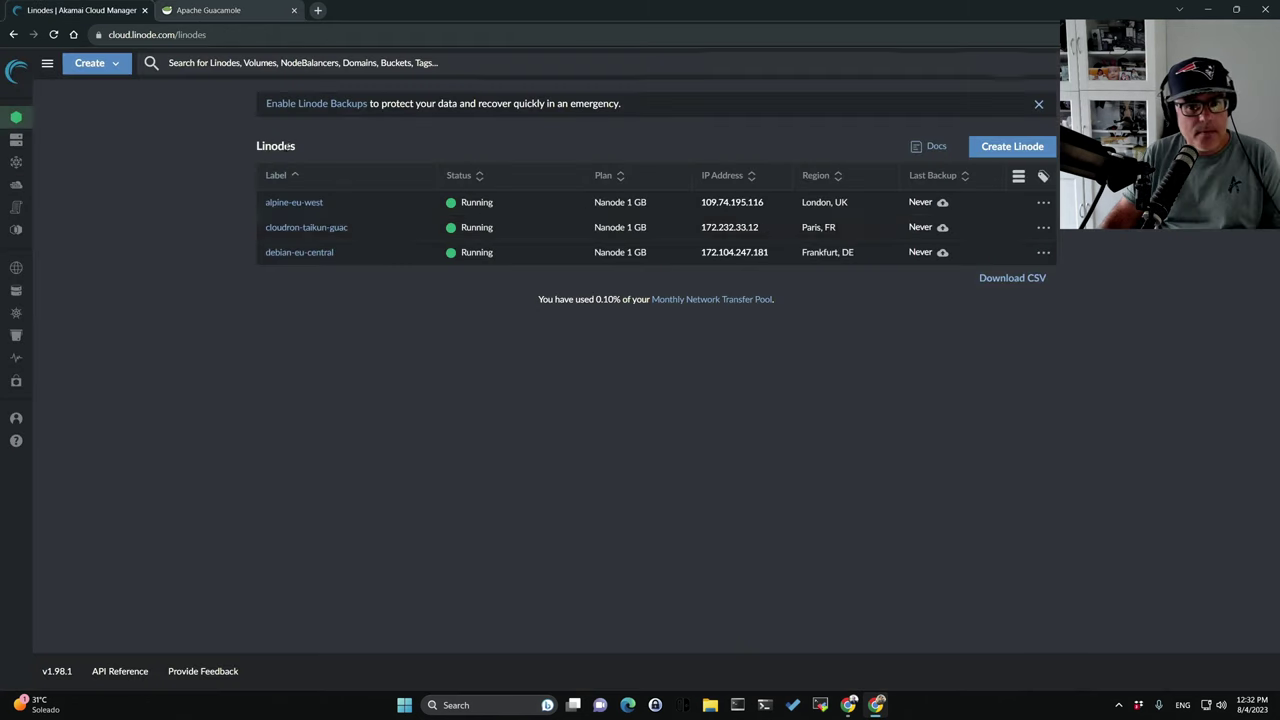
click(777, 252)
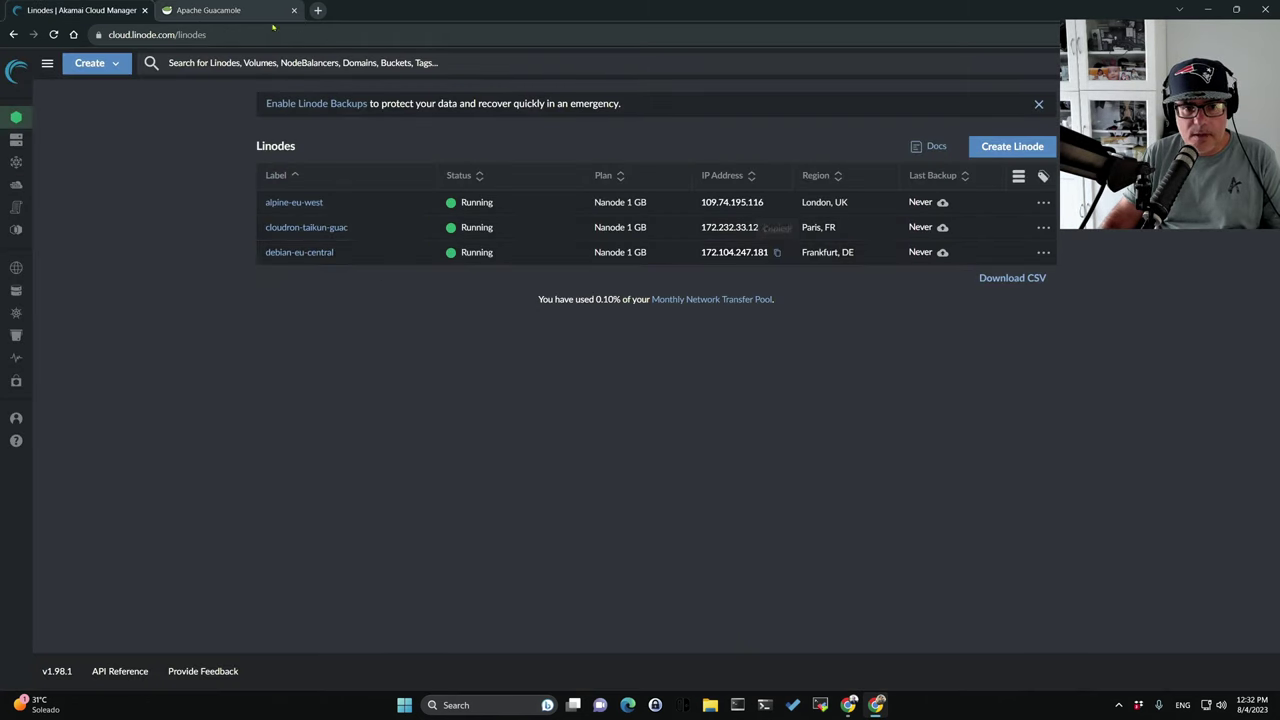
click(262, 11)
click(205, 303)
key(ctrl+v)
click(168, 334)
text(22)
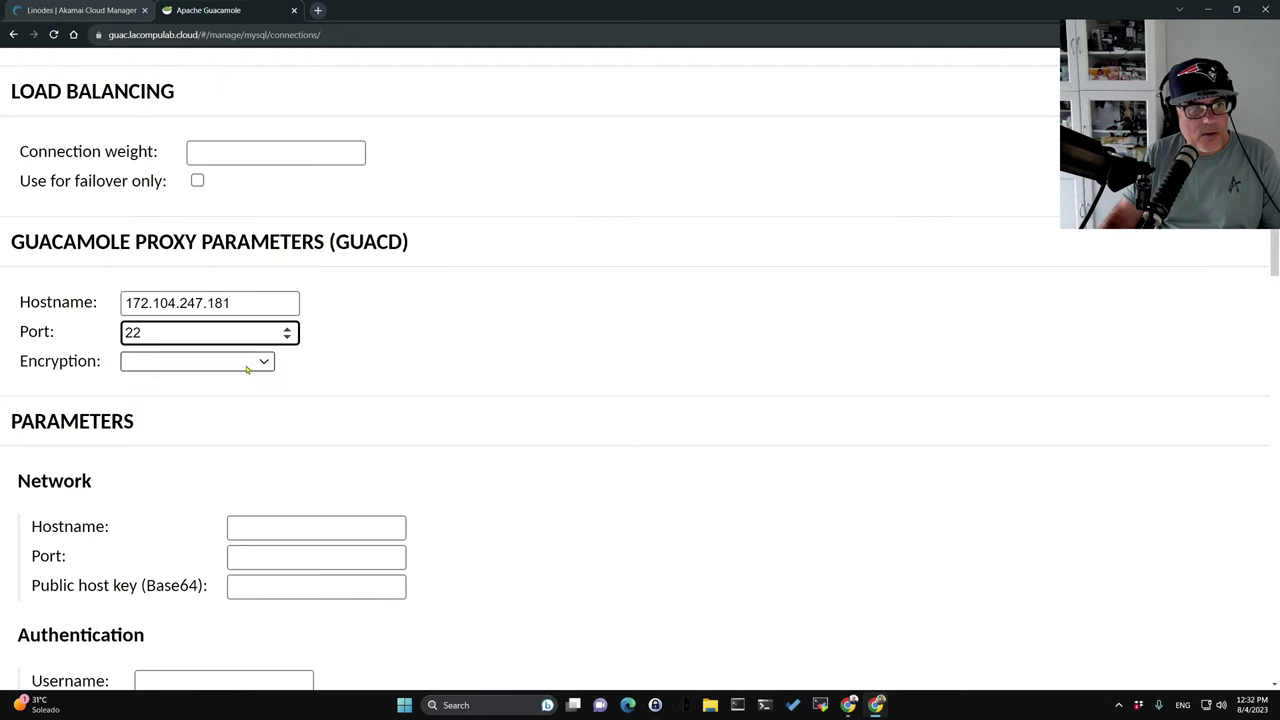
key(shift+Tab)
key(BackSpace)
key(Tab)
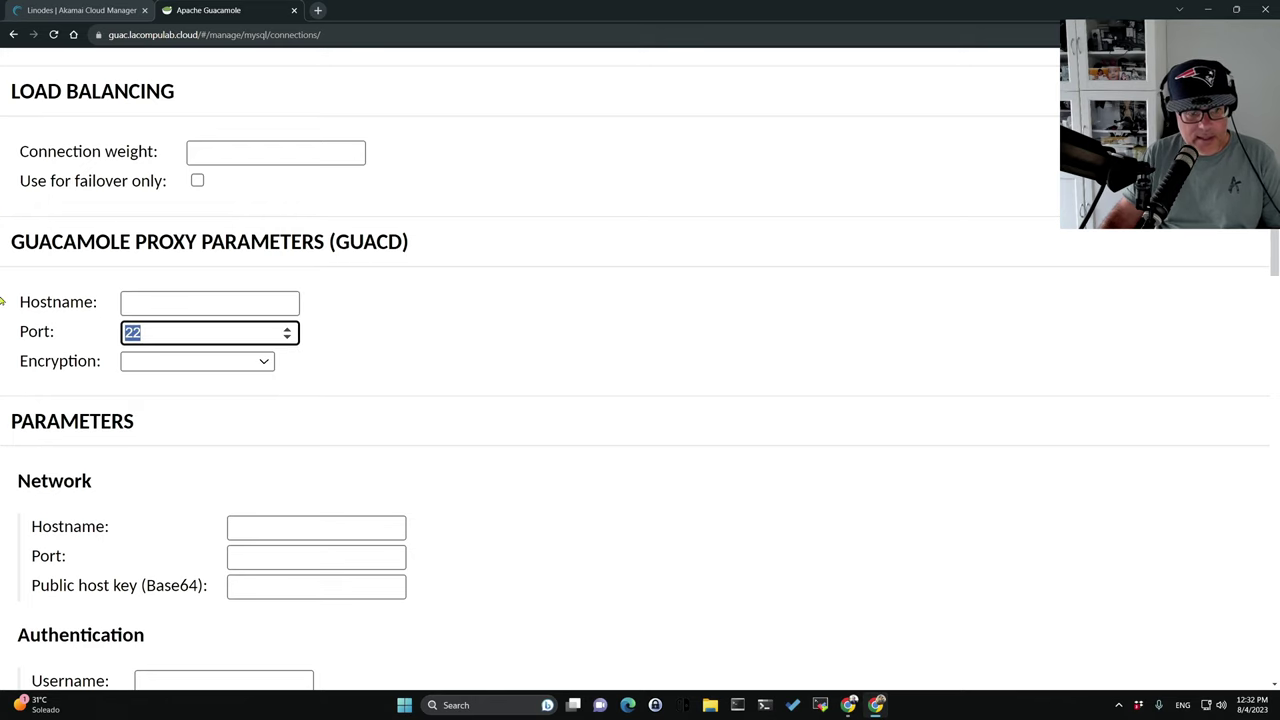
key(BackSpace)
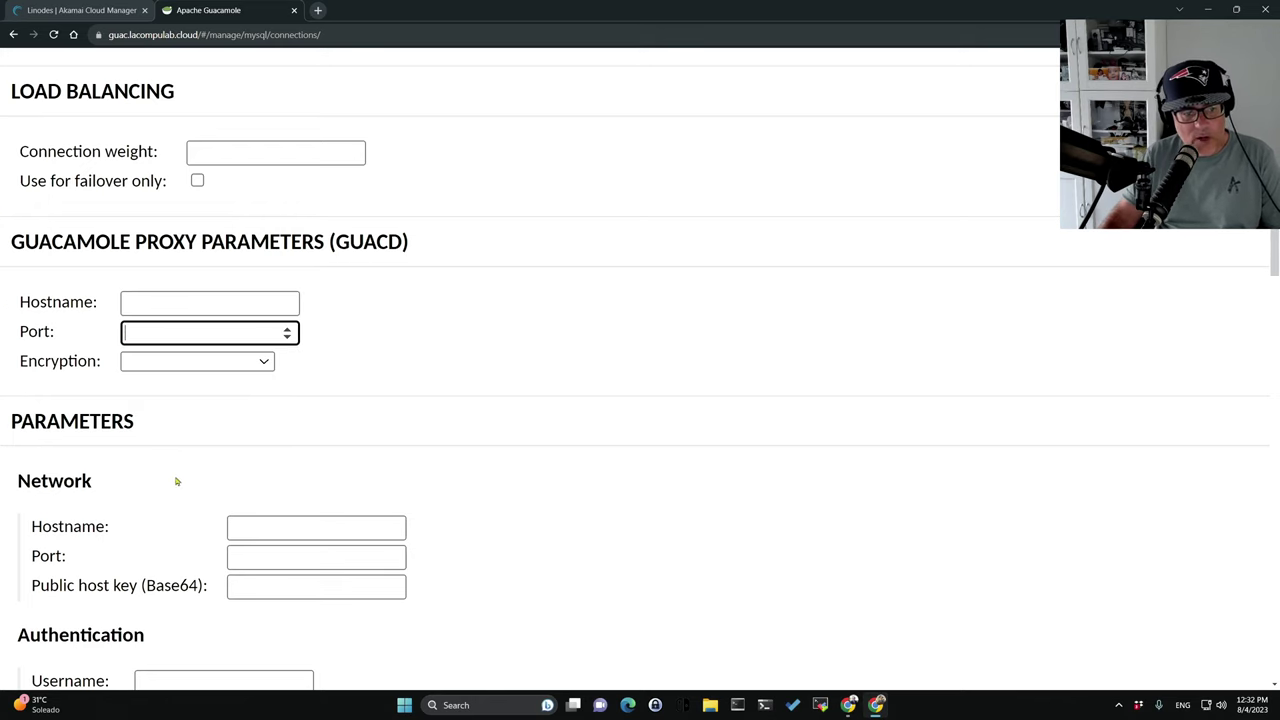
Set the network hostname to 172.104.247.181 and port to 22.
scroll(280, 517, down, 1)
click(272, 404)
key(ctrl+v)
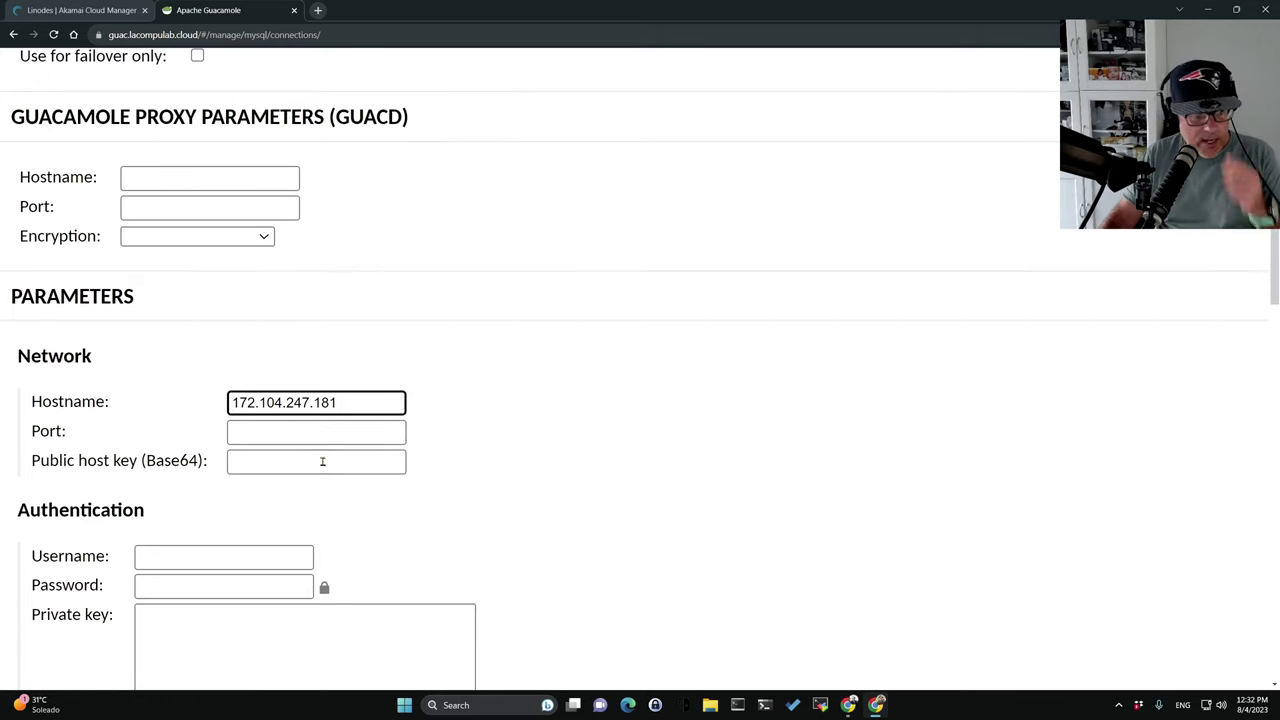
click(293, 434)
text(22)
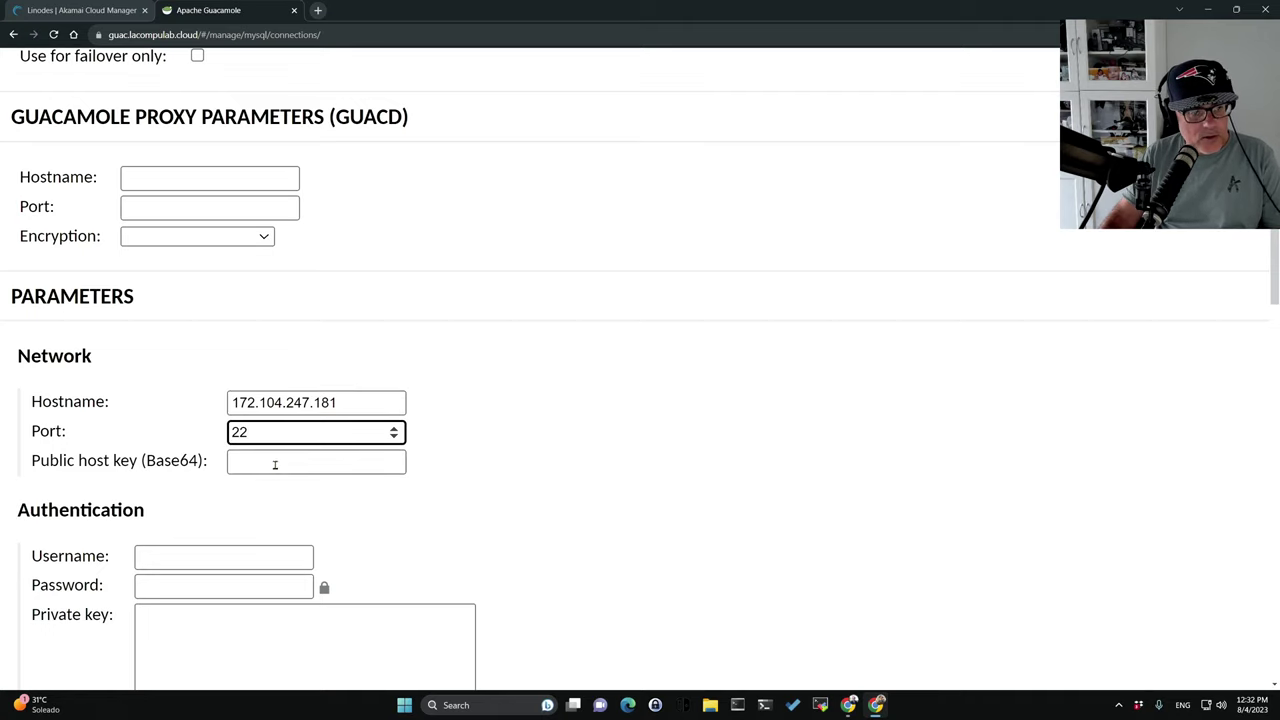
Enable SFTP and save the Debian Taikun connection.
scroll(446, 534, down, 3)
scroll(245, 477, down, 3)
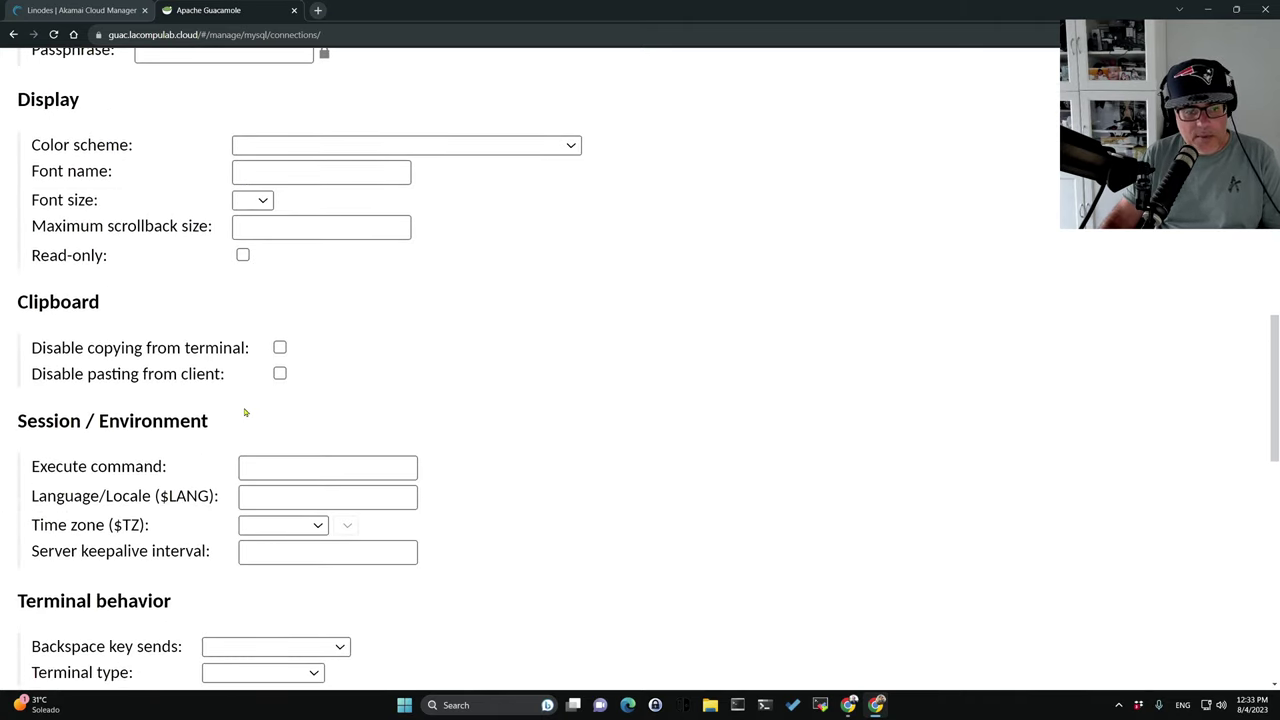
scroll(245, 412, down, 6)
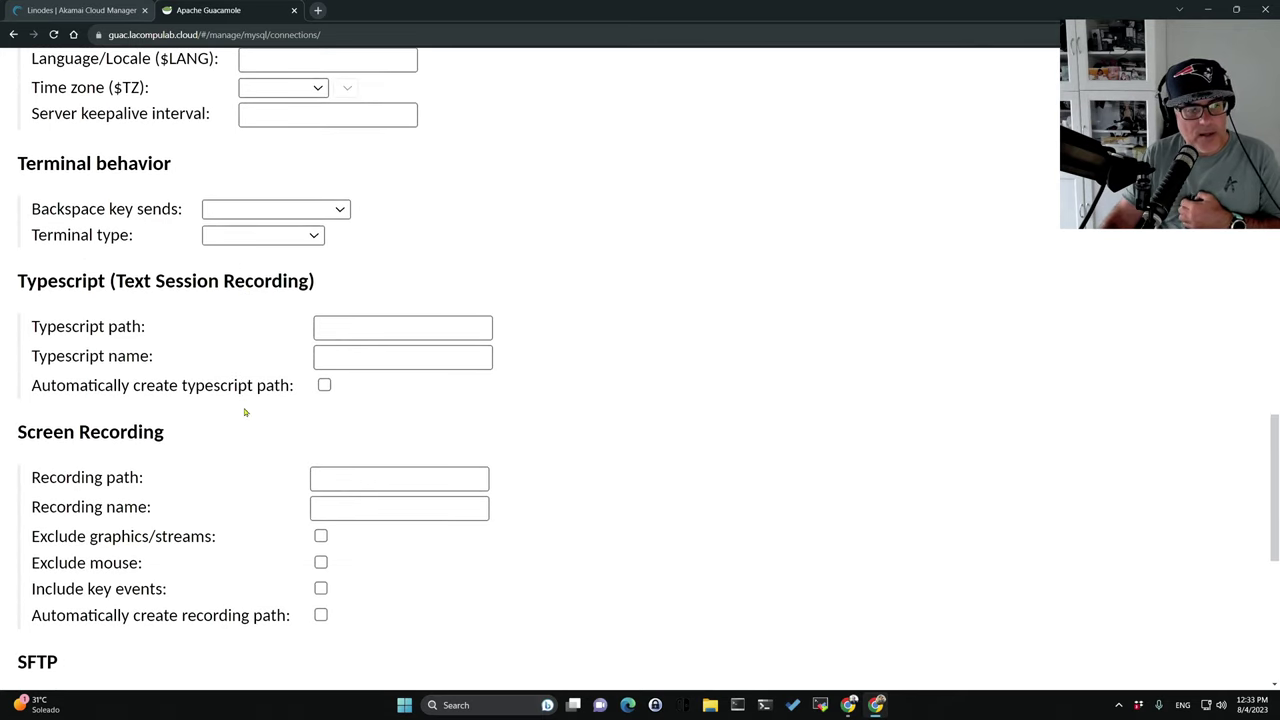
scroll(287, 423, down, 2)
click(256, 271)
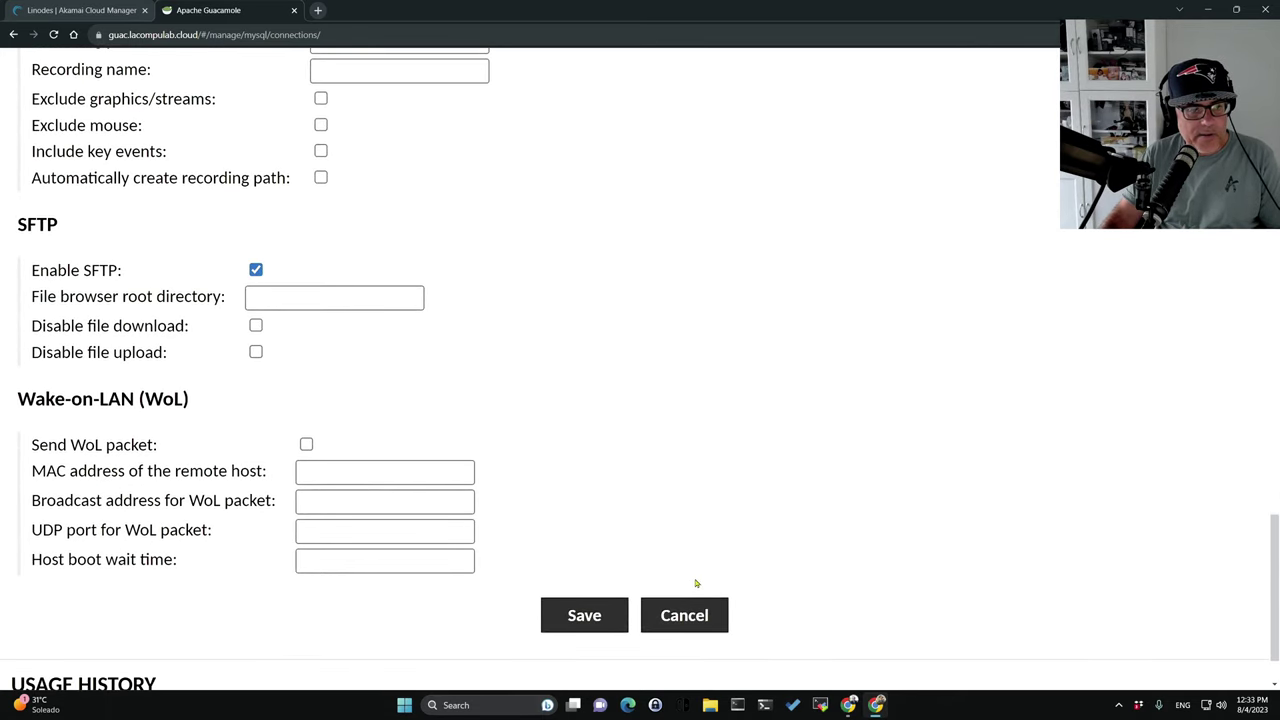
scroll(697, 583, down, 1)
click(574, 537)
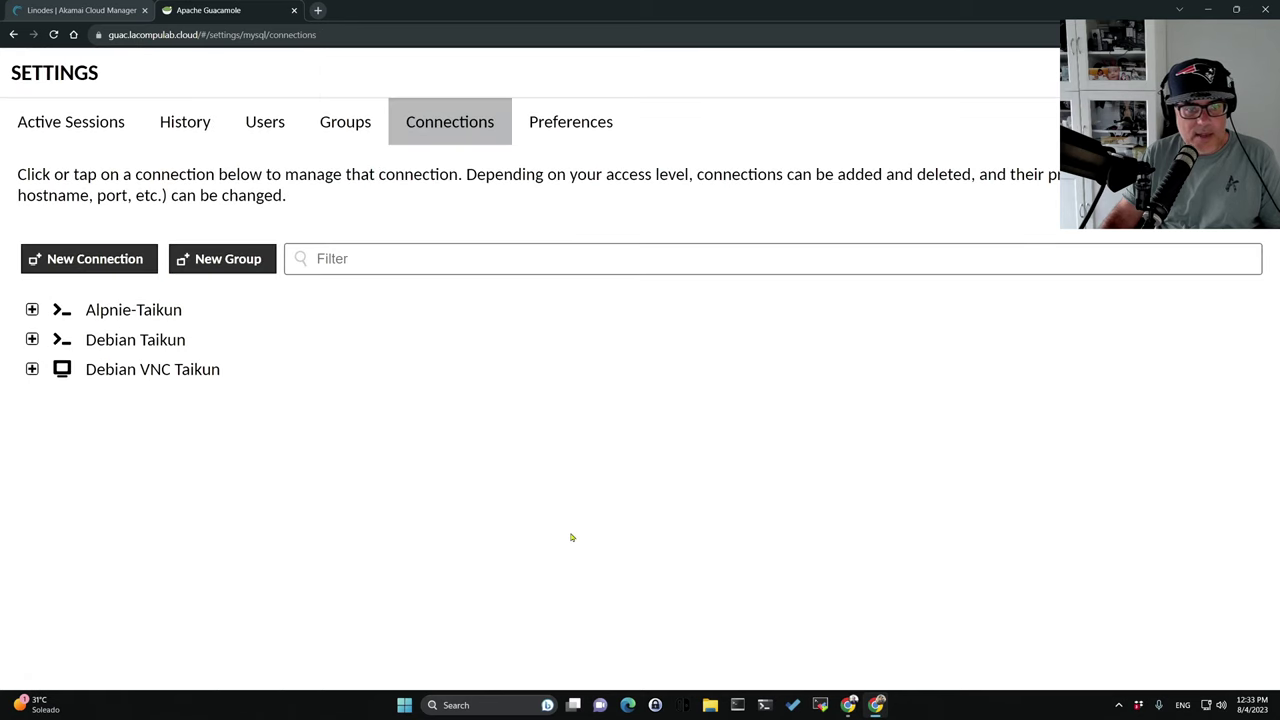
Tick Debian Taikun under All Connections for the LaCompulab user and save.
click(265, 121)
click(72, 380)
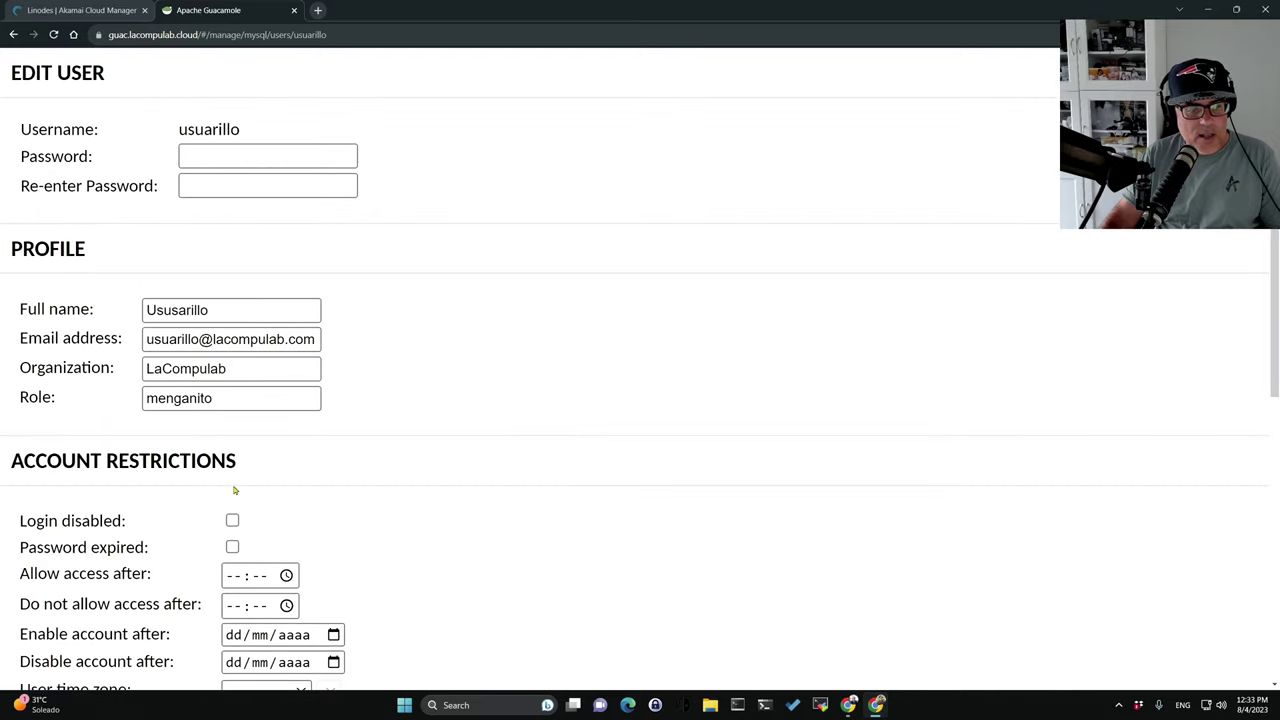
scroll(234, 490, down, 5)
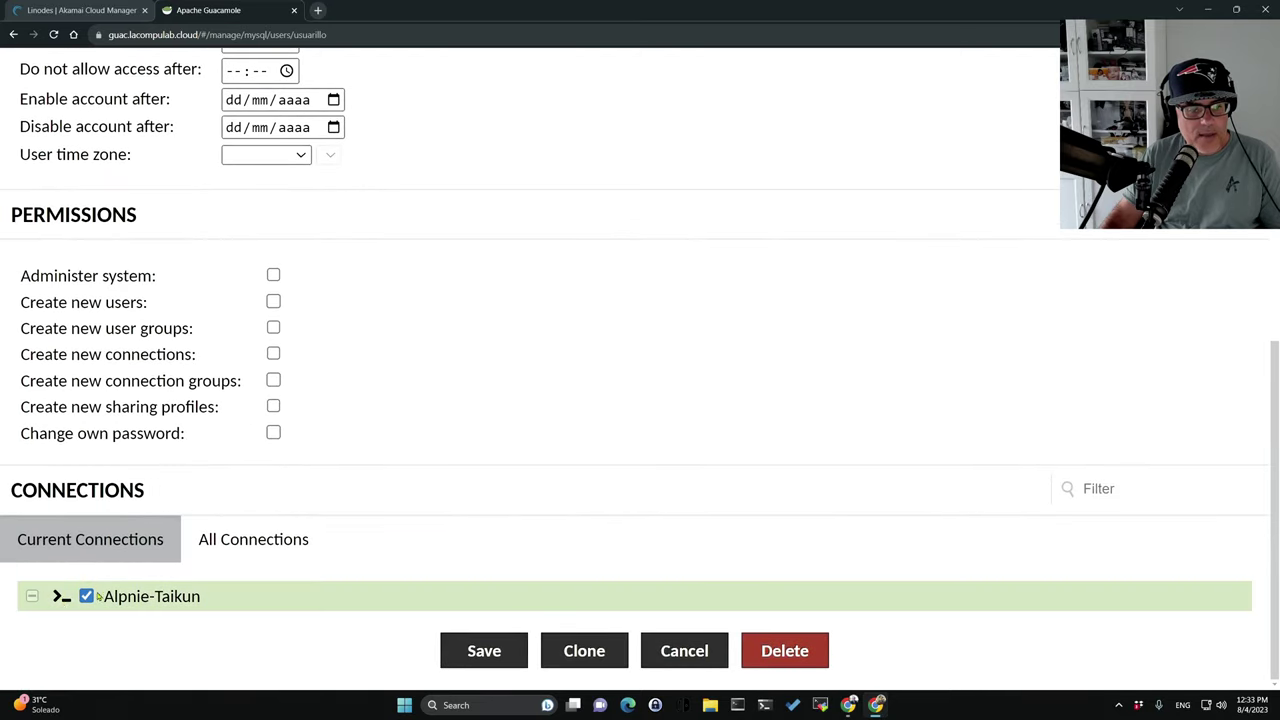
click(253, 539)
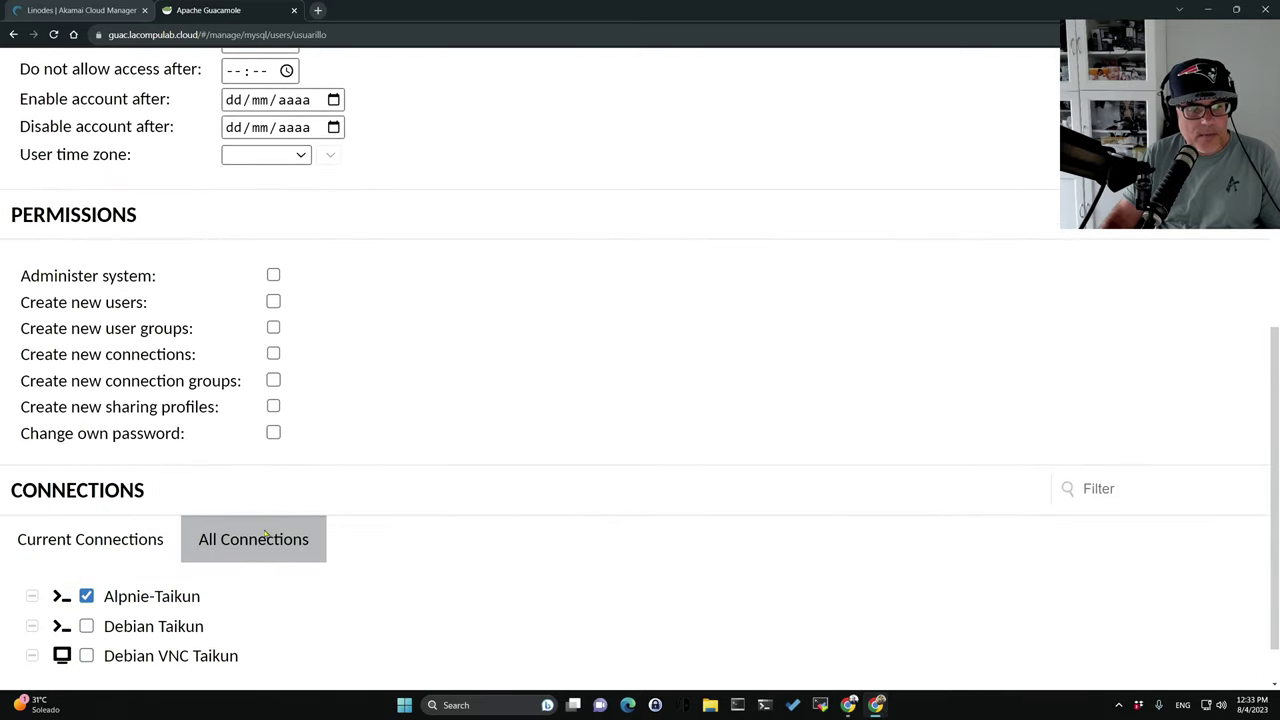
click(86, 627)
scroll(500, 605, down, 1)
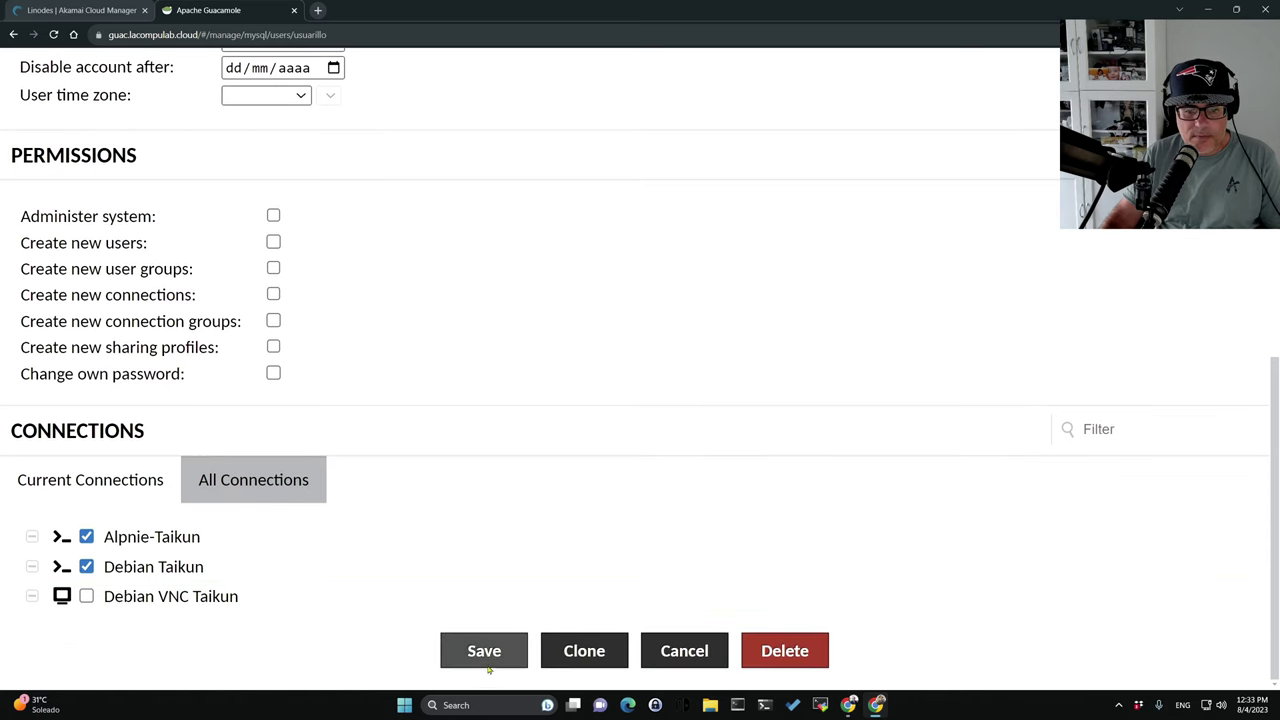
click(484, 651)
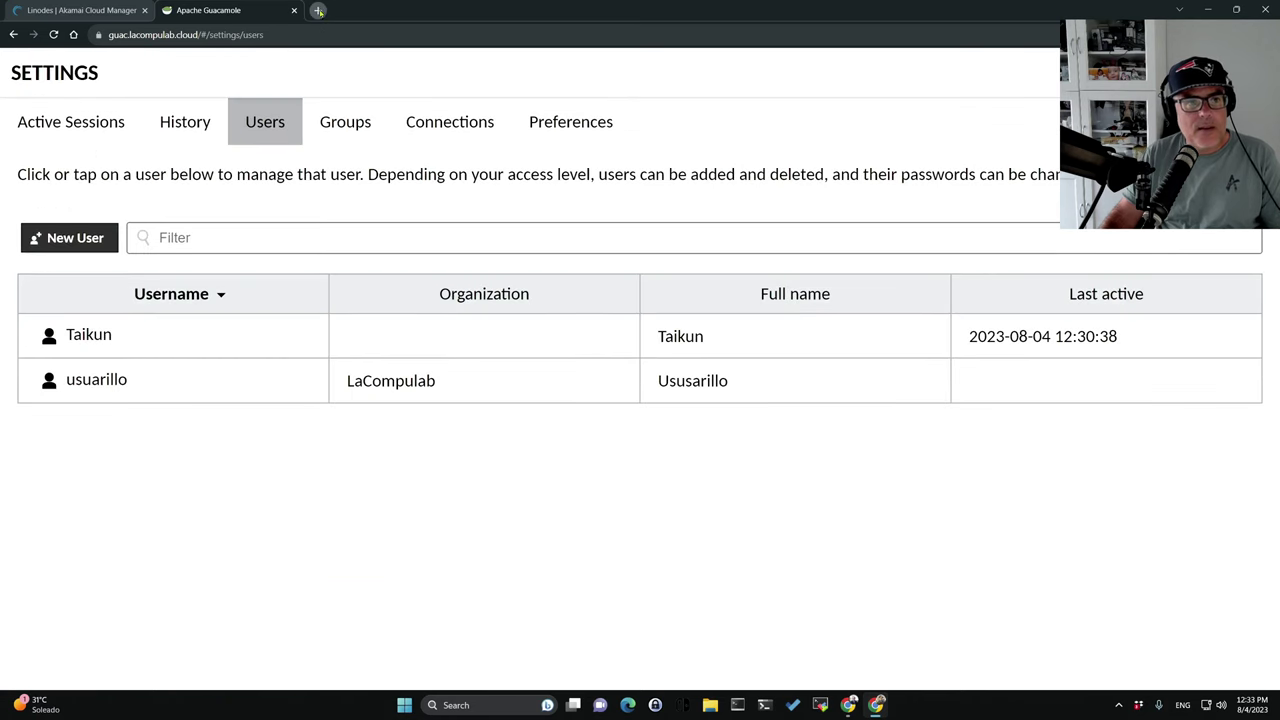
click(213, 36)
click(213, 37)
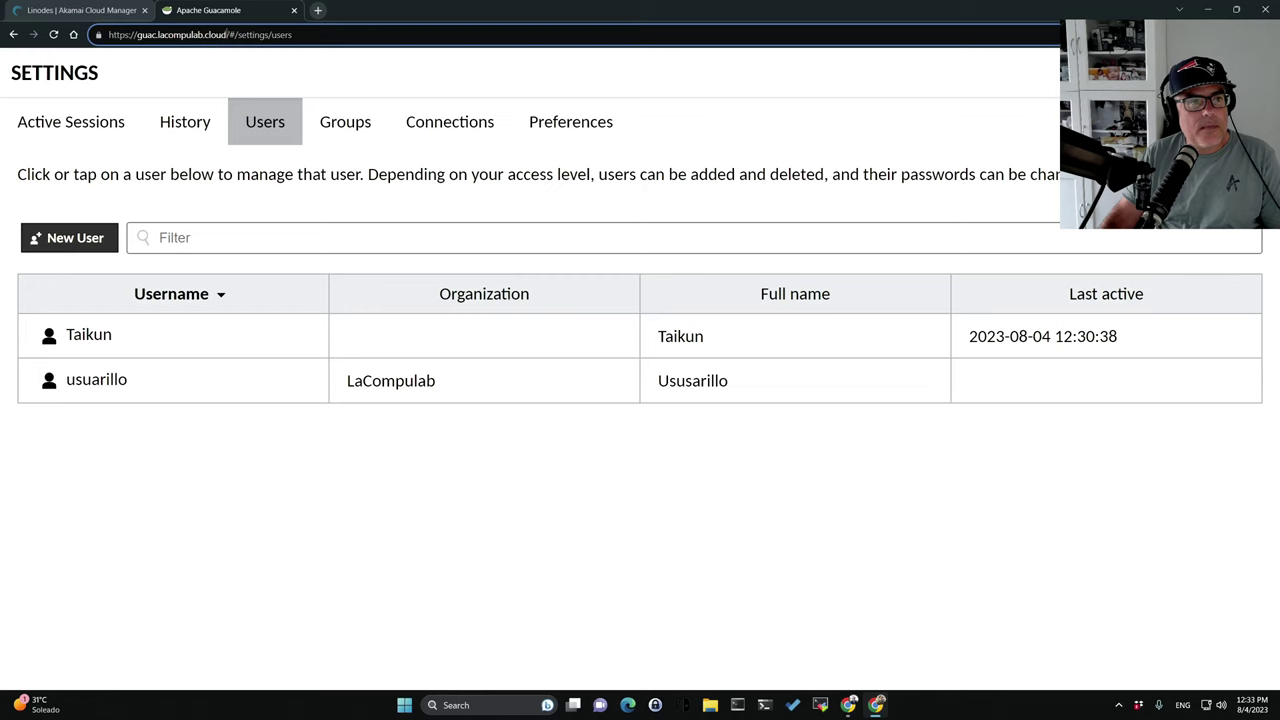
Copy the Guacamole URL, load it in a new tab, then close that extra tab.
drag(230, 35, 108, 35)
key(ctrl+c)
click(317, 10)
key(ctrl+v)
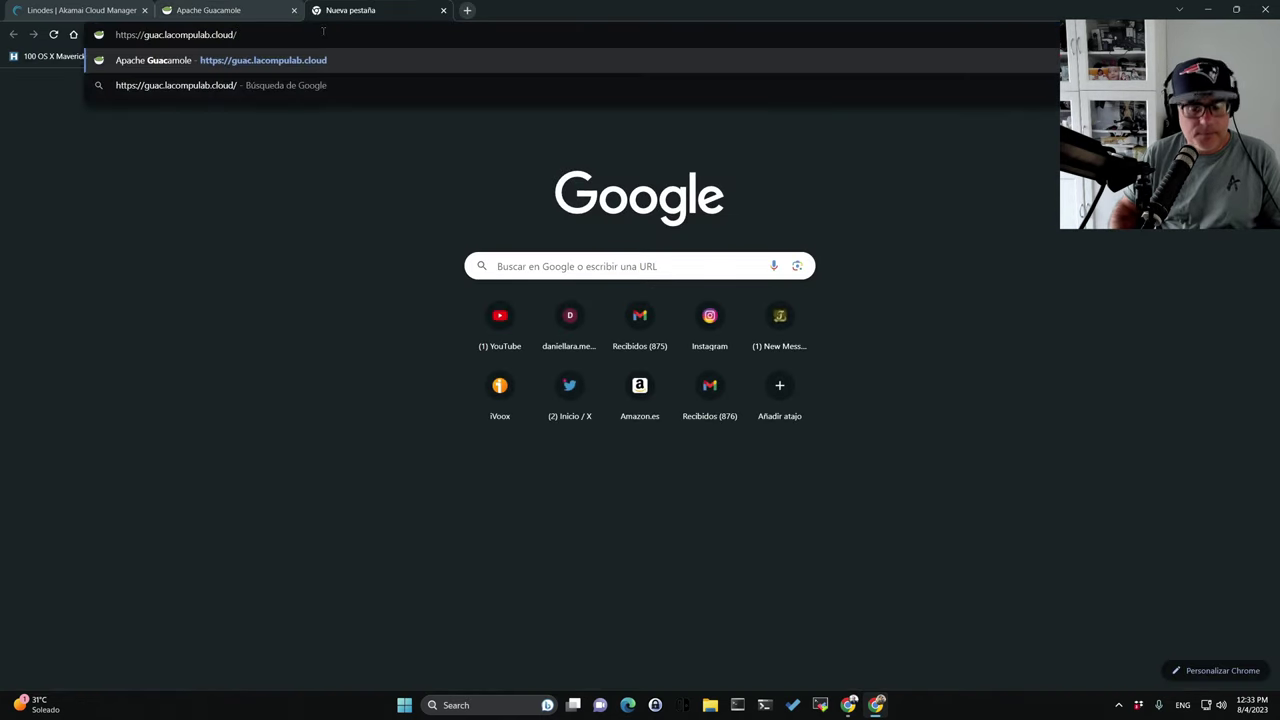
key(Return)
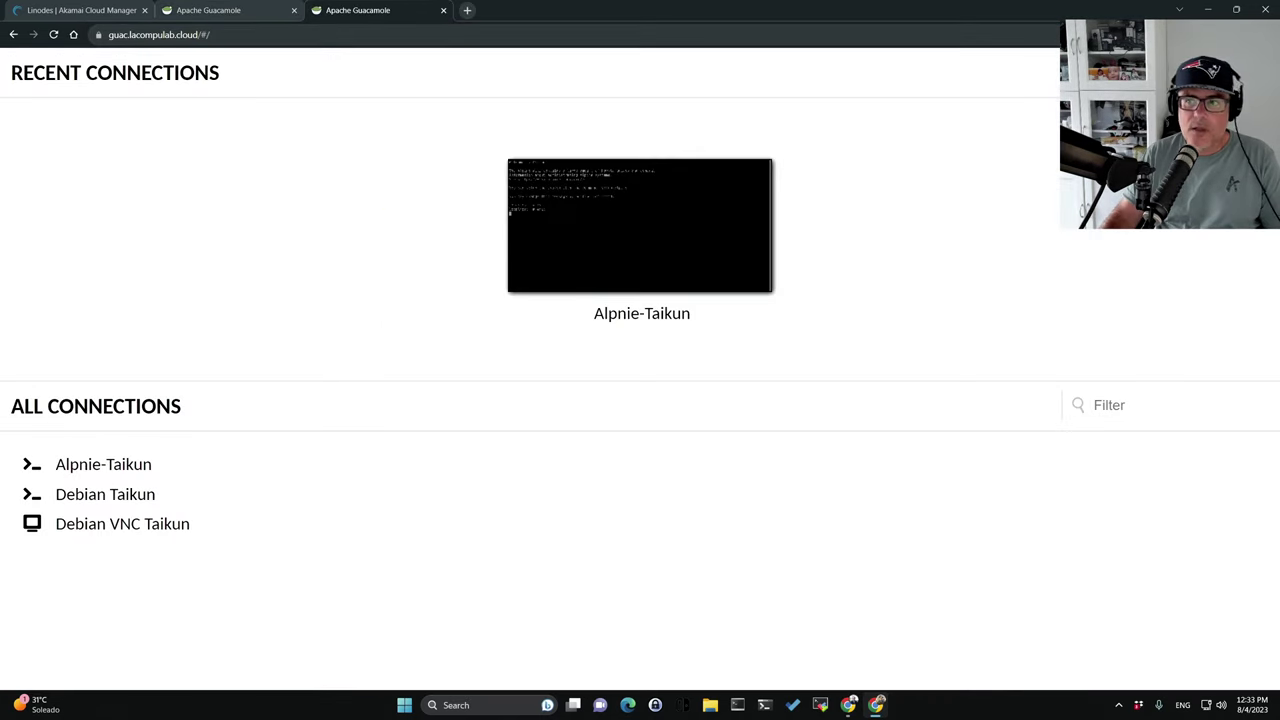
click(1170, 72)
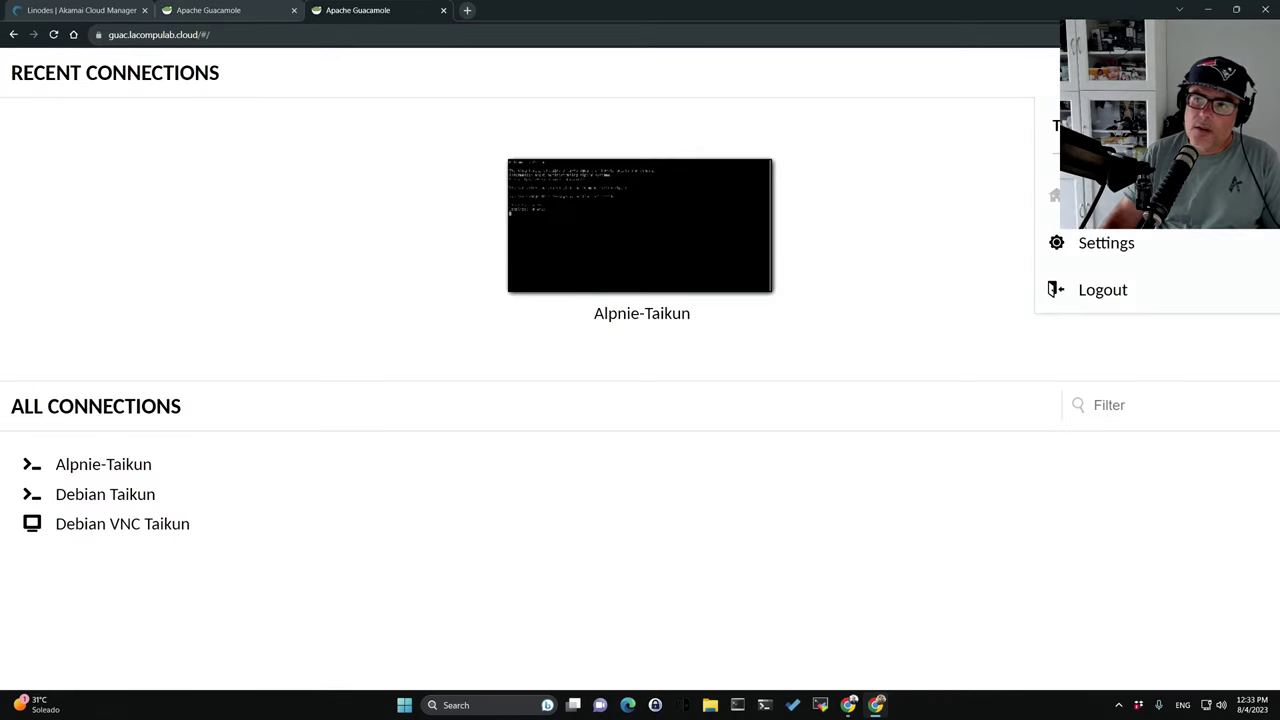
click(443, 10)
Load the Guacamole login page in a new private browsing window.
click(1265, 34)
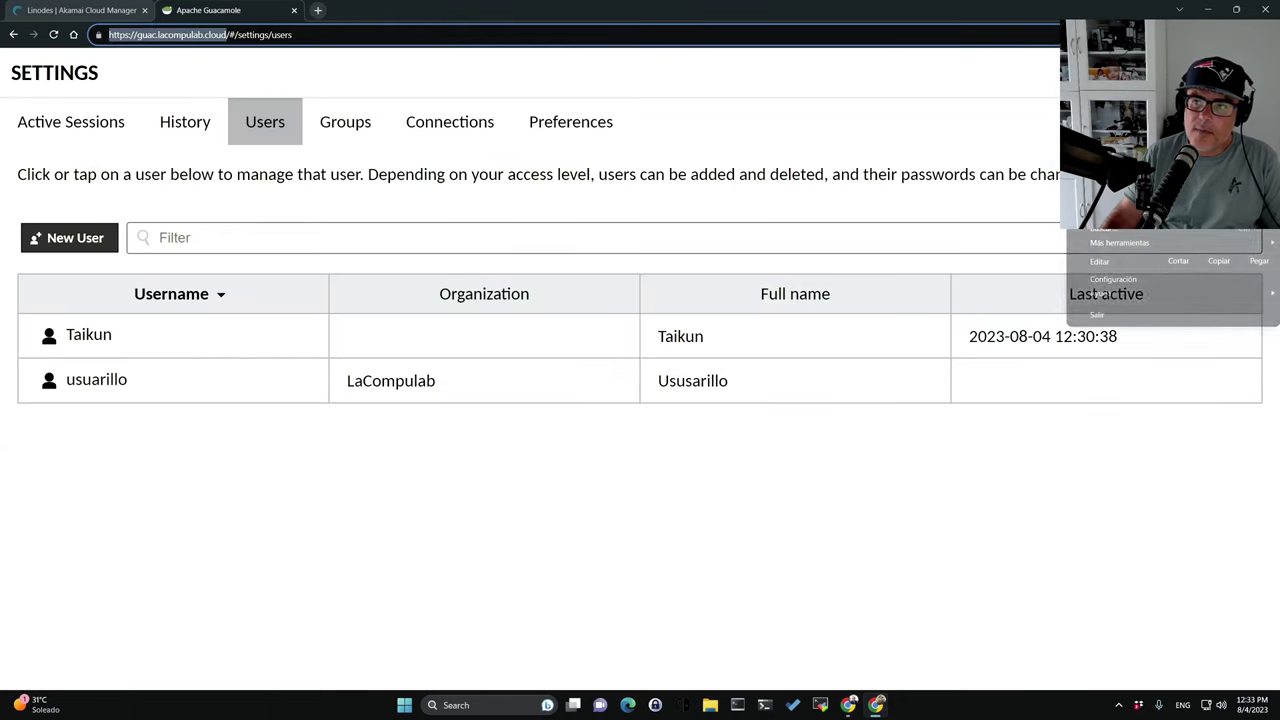
click(1150, 100)
key(ctrl+v)
key(Return)
Sign in as usuarillo, open Alpnie-Taikun, then close that session window.
click(533, 384)
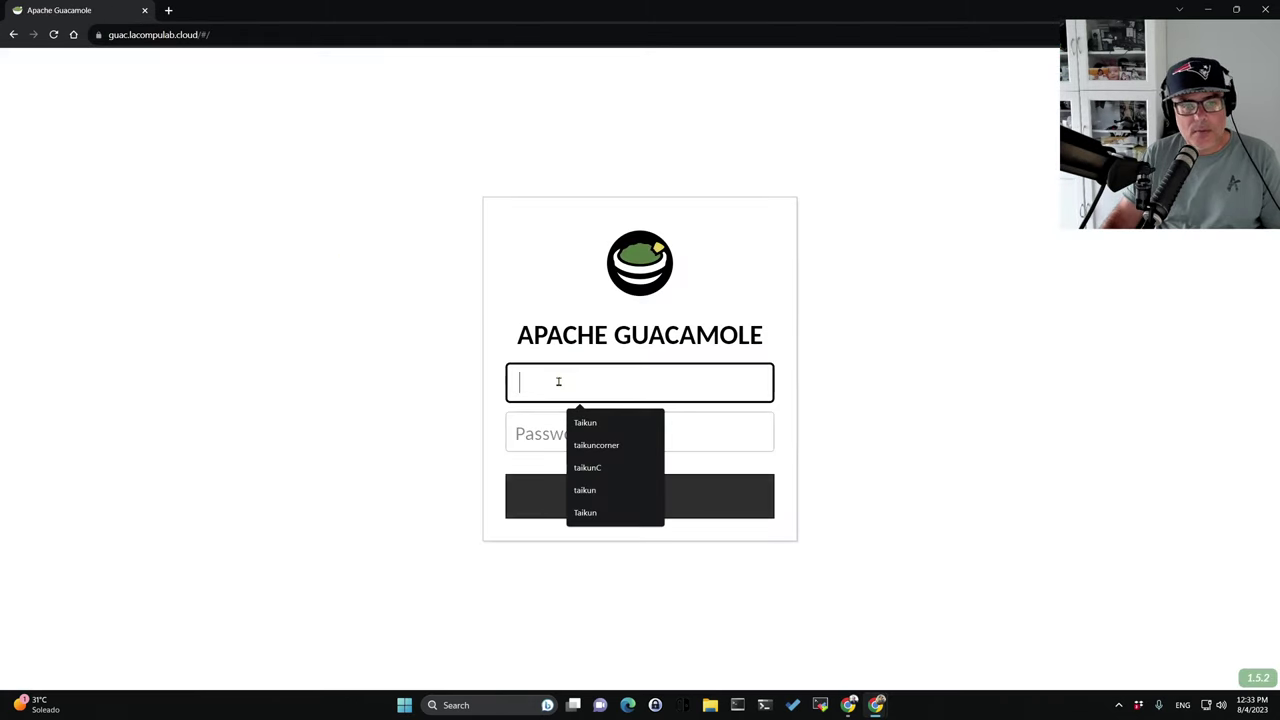
text(usuarollo)
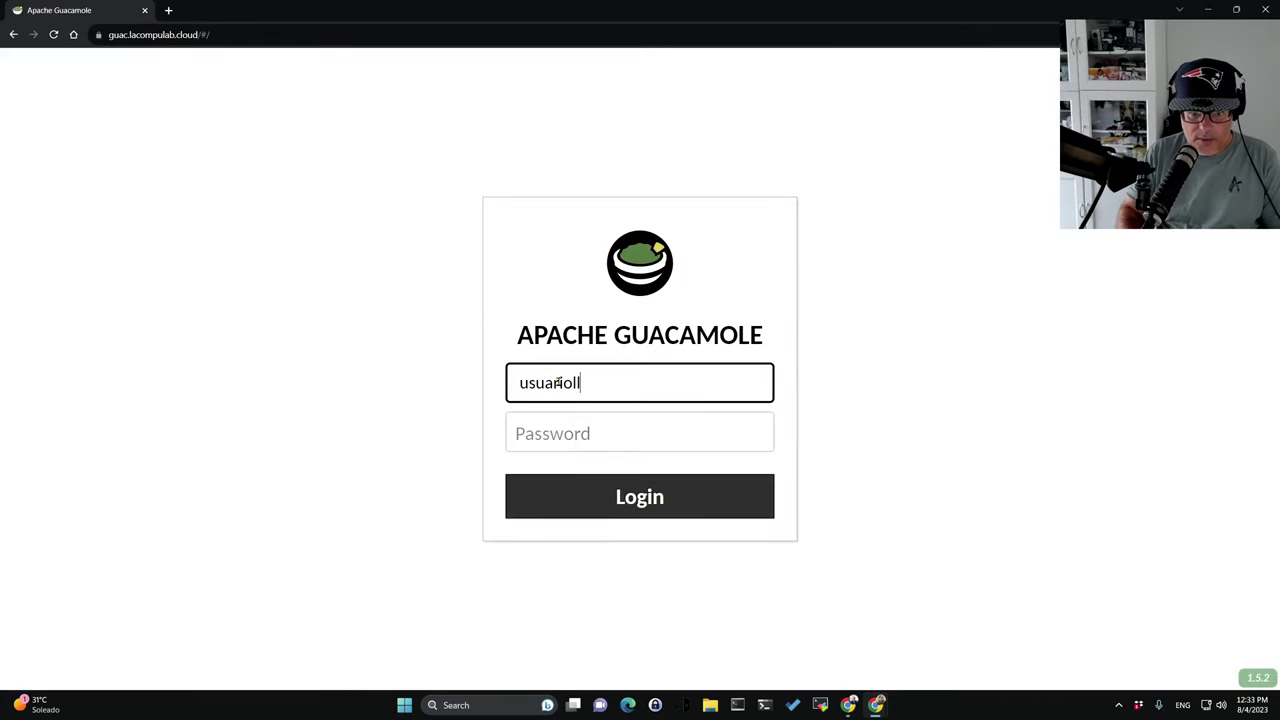
key(Tab)
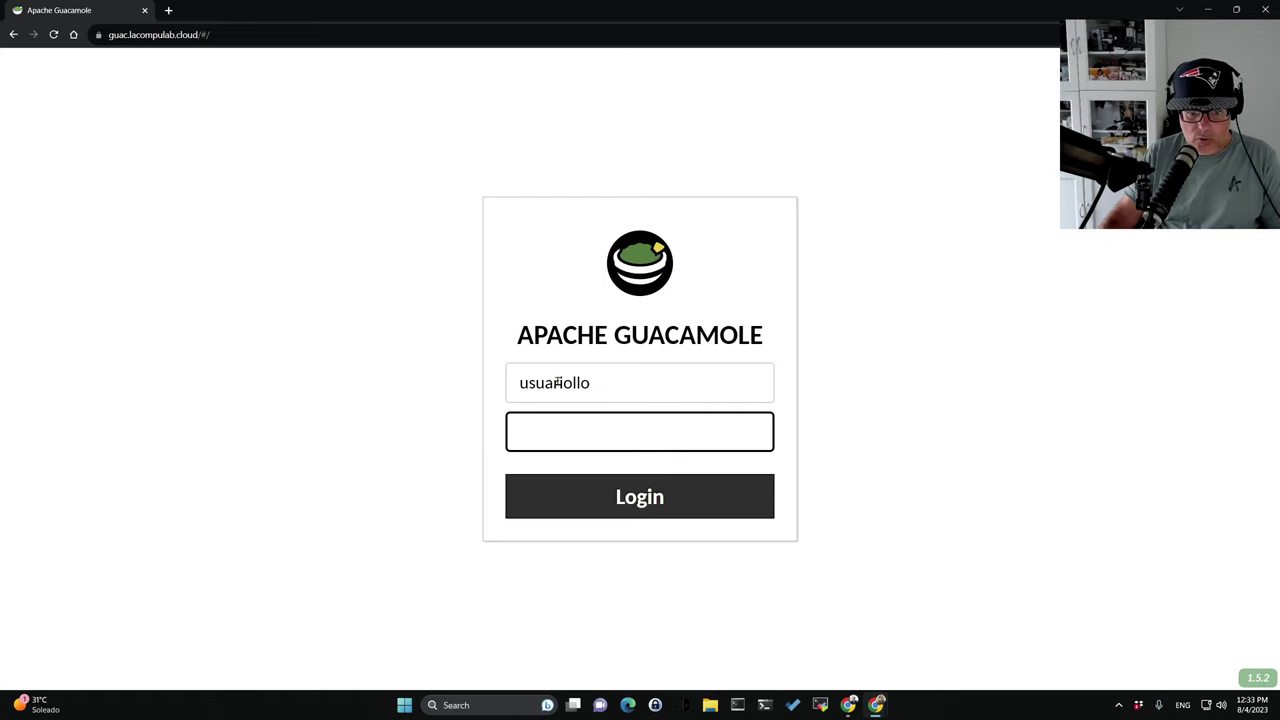
click(567, 385)
text(i)
key(BackSpace)
click(590, 431)
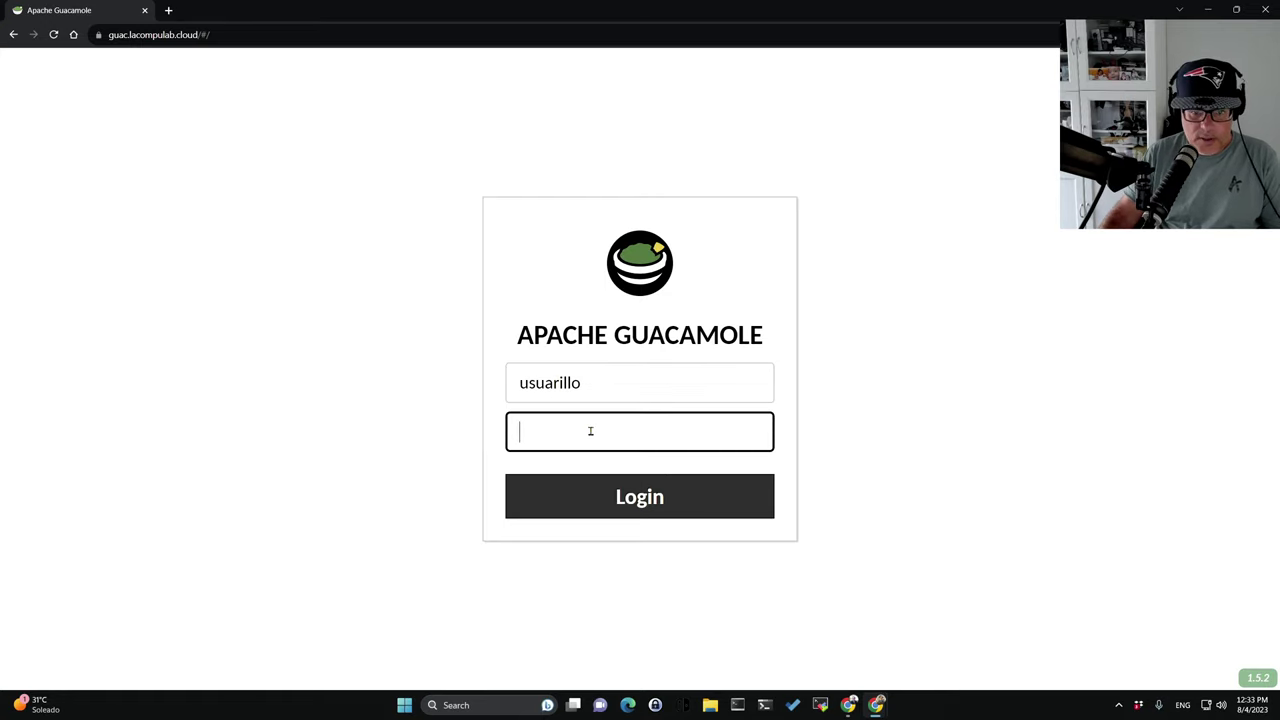
text(•••••••••)
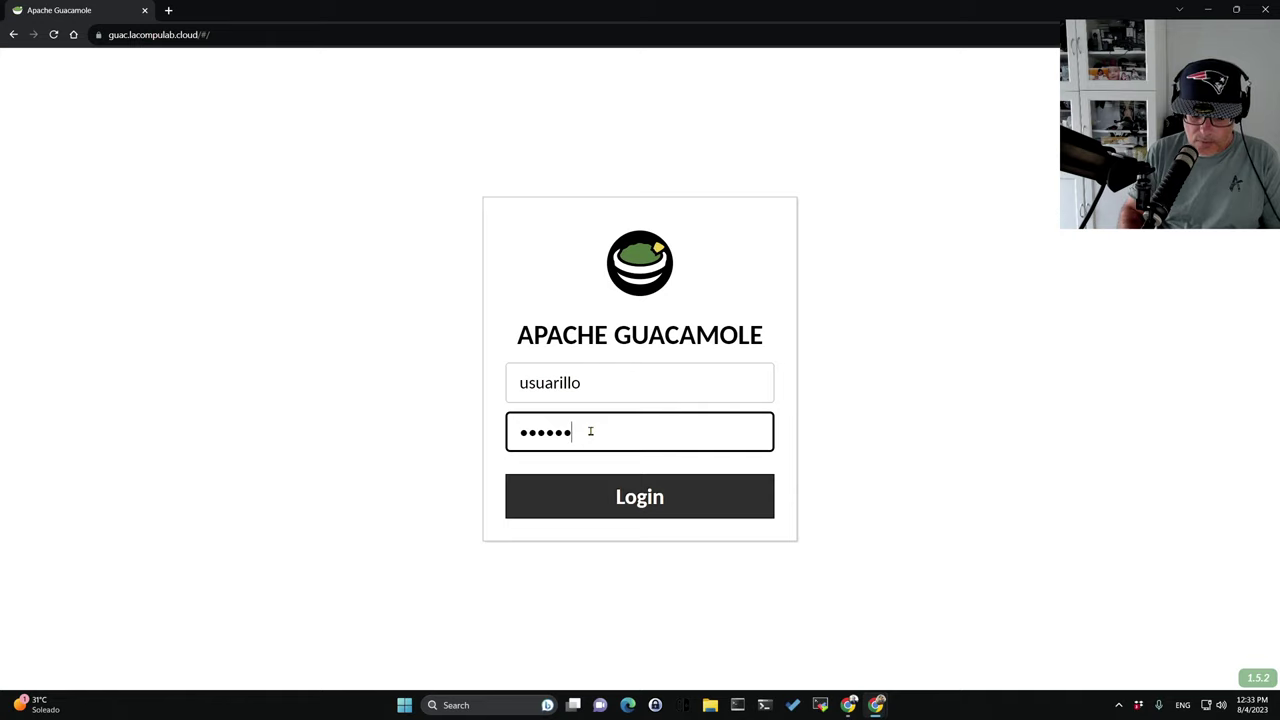
text(•)
click(643, 503)
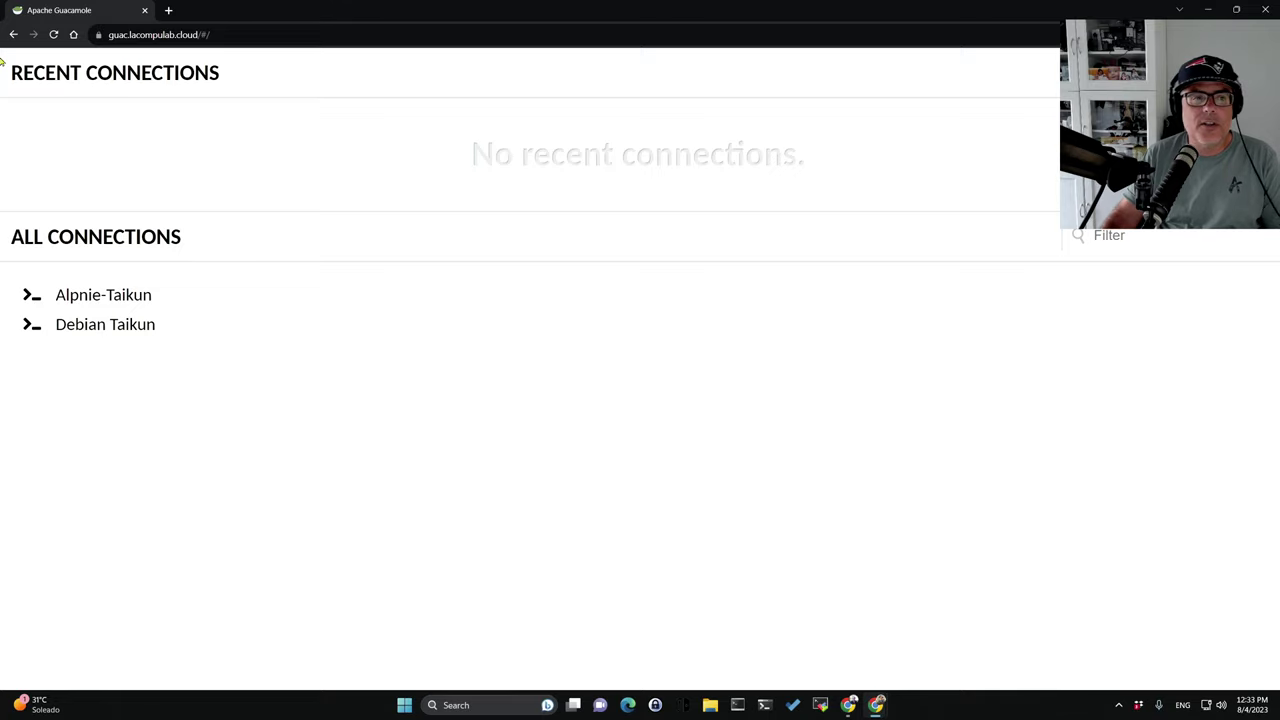
click(35, 300)
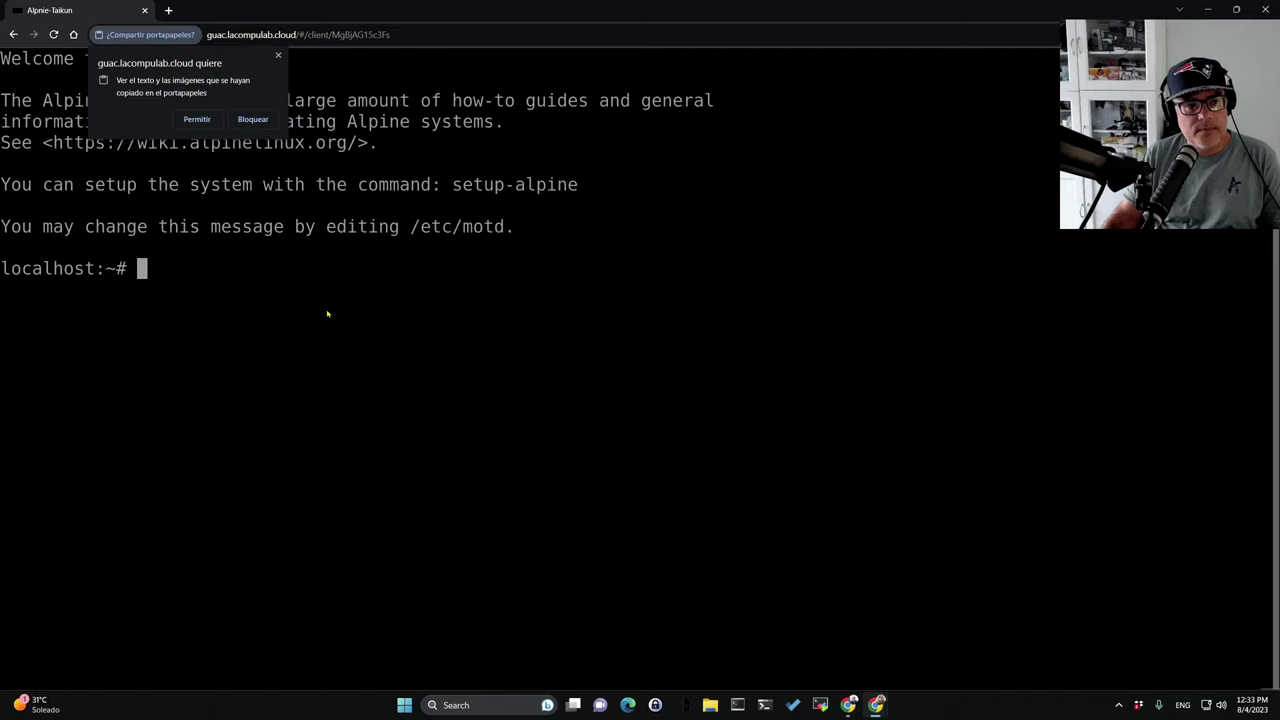
click(1263, 9)
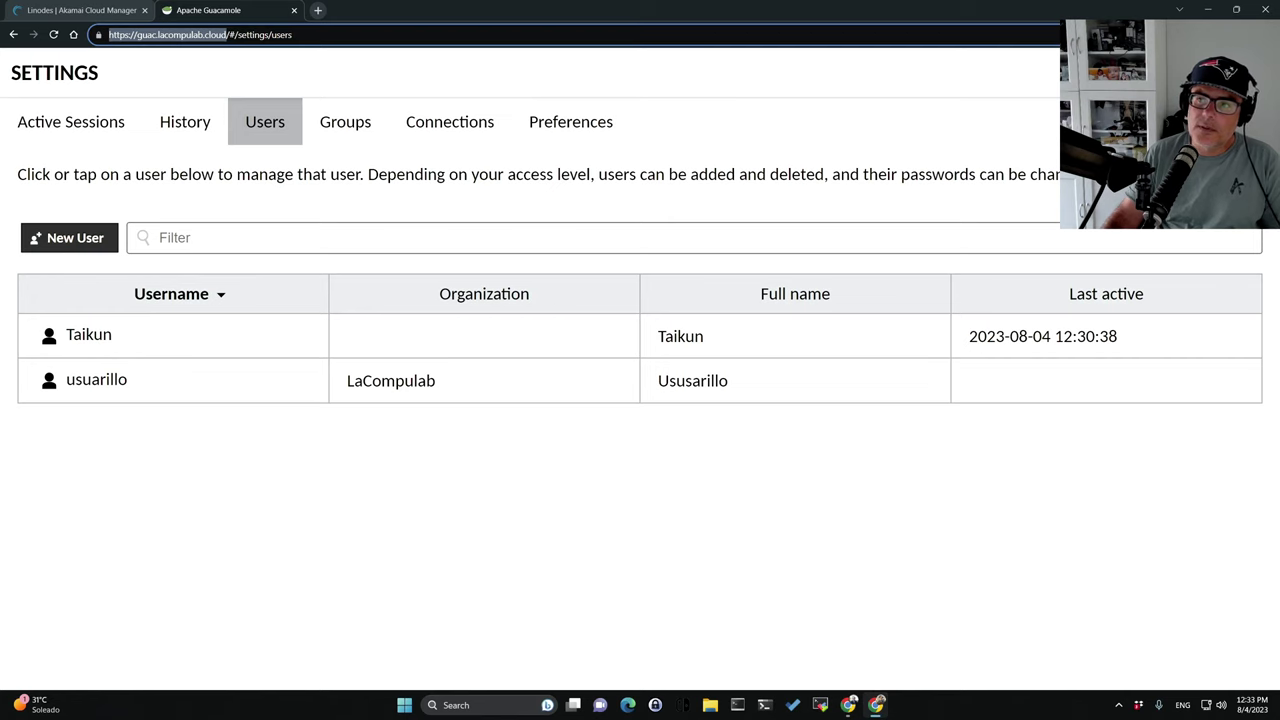
Log in to Guacamole as usuarillo in a new private window.
click(1263, 34)
key(ctrl+shift+n)
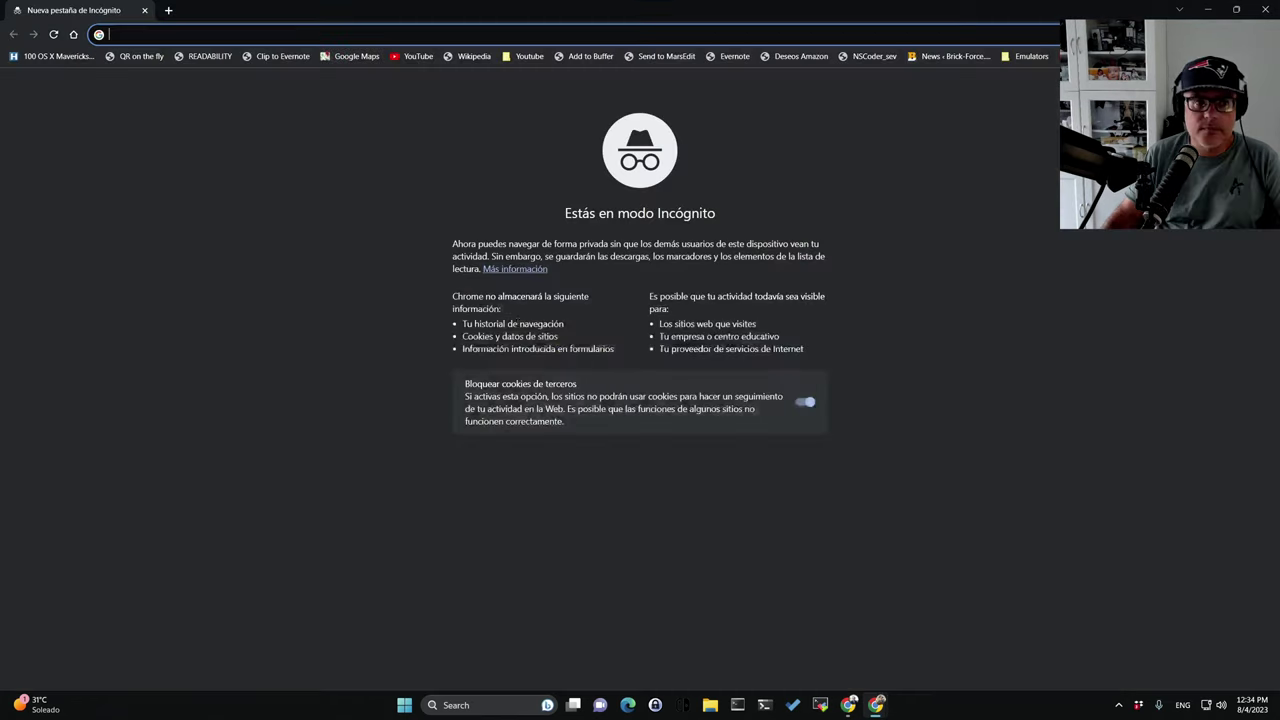
key(ctrl+v)
key(Return)
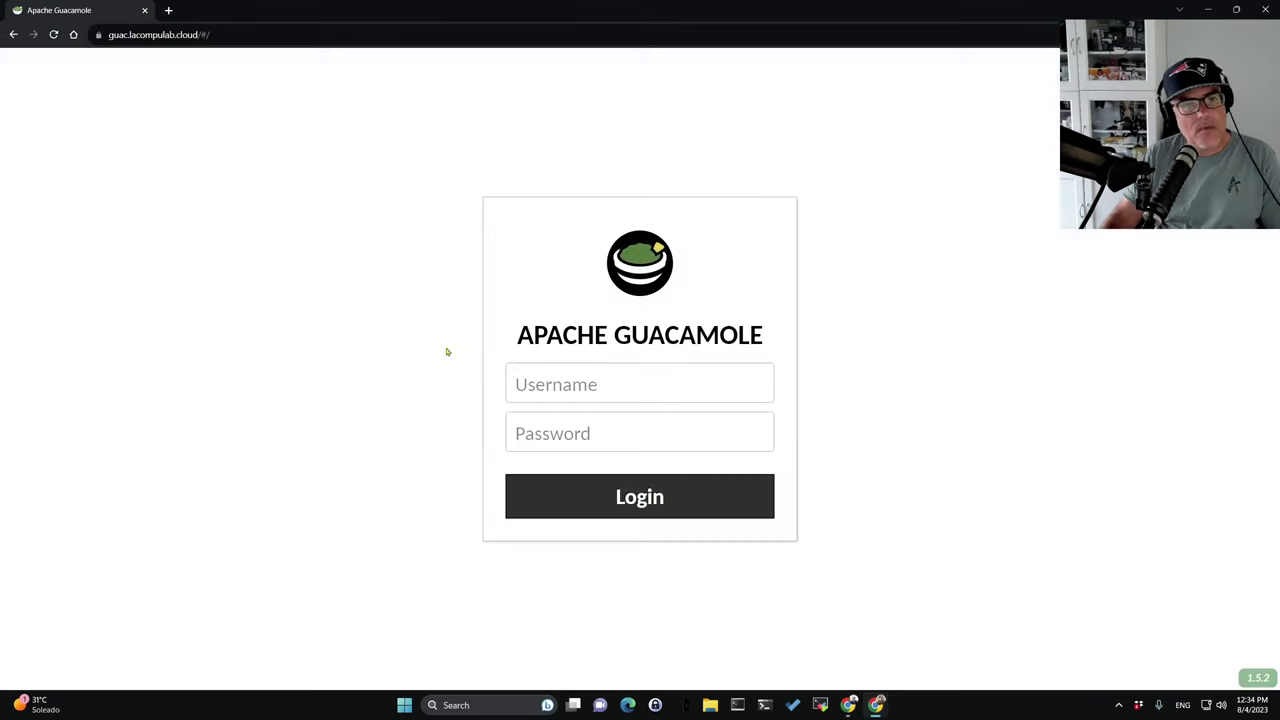
click(555, 393)
text(u)
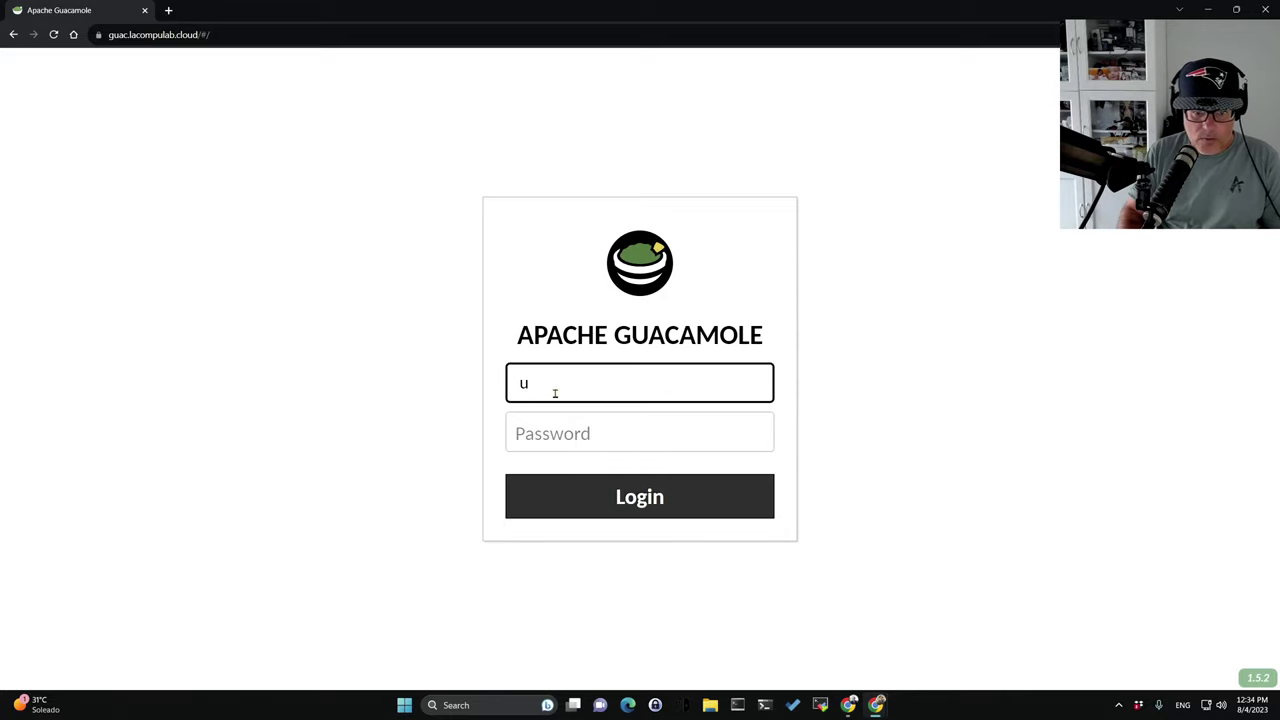
text(usu)
key(BackSpace)
key(BackSpace)
text(suarillo)
key(Tab)
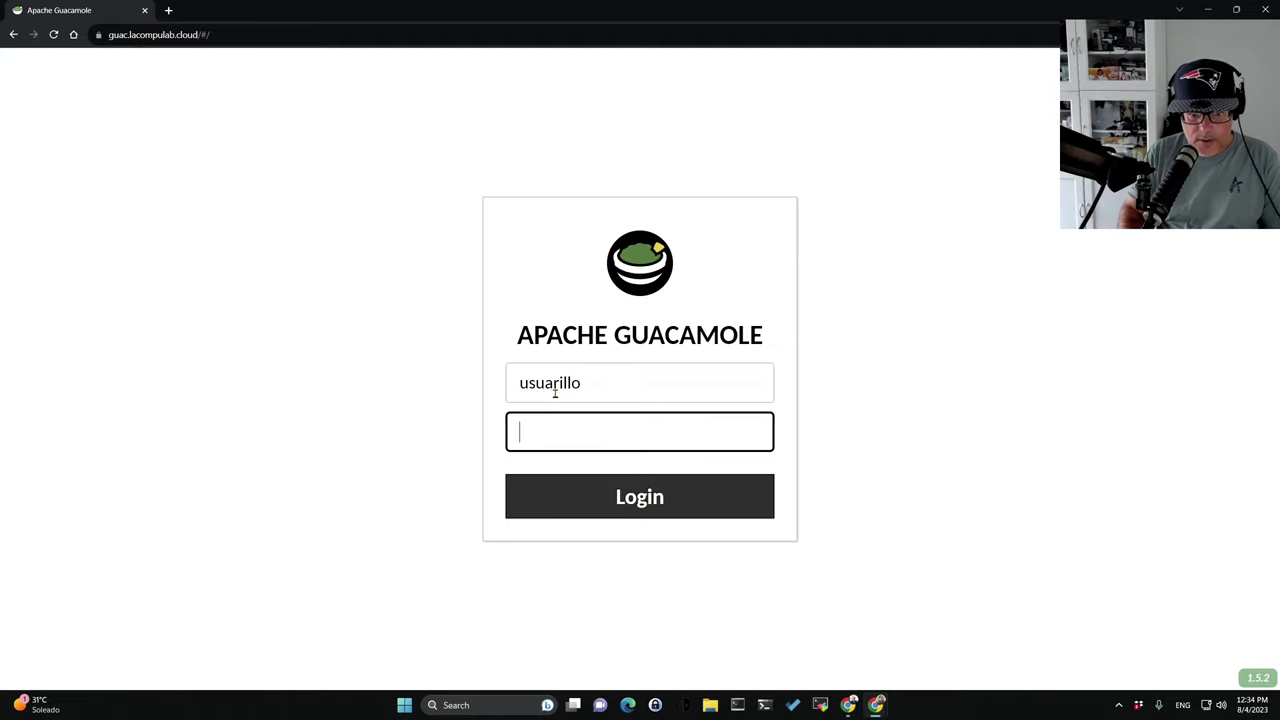
text(***********)
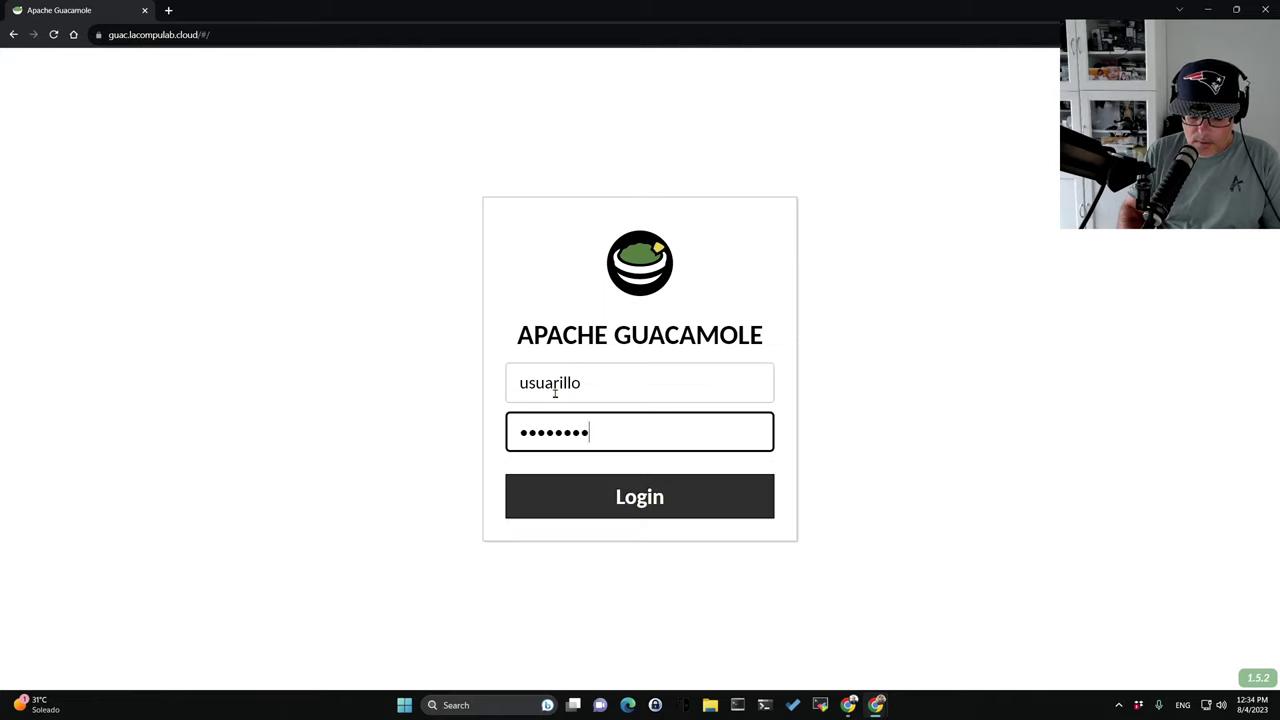
key(Return)
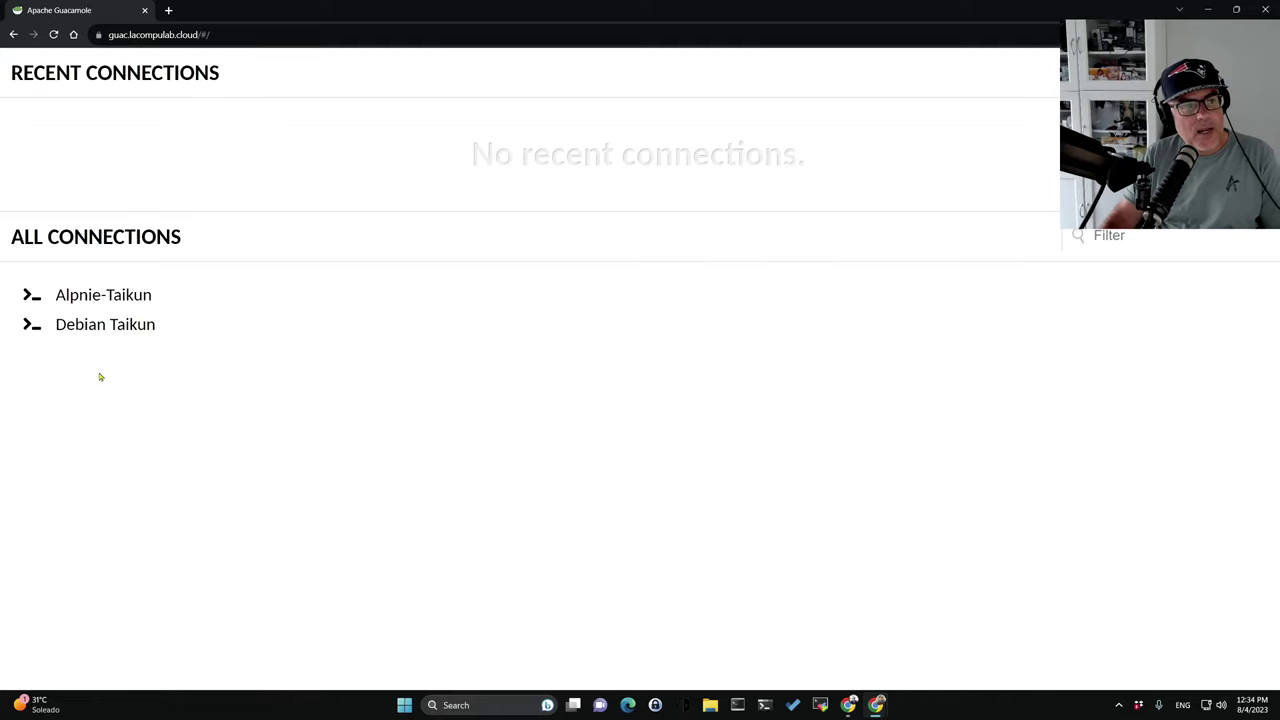
Open Alpnie-Taikun and Debian Taikun each in its own background tab.
middle_click(88, 296)
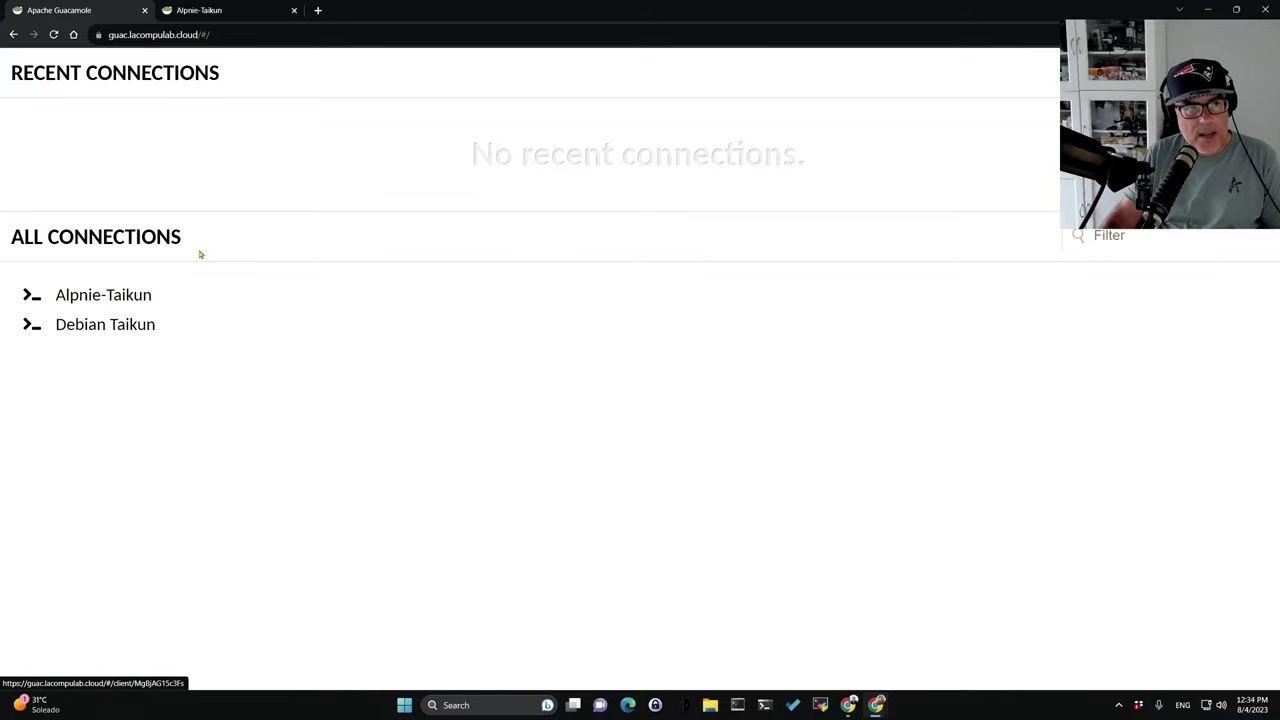
click(210, 10)
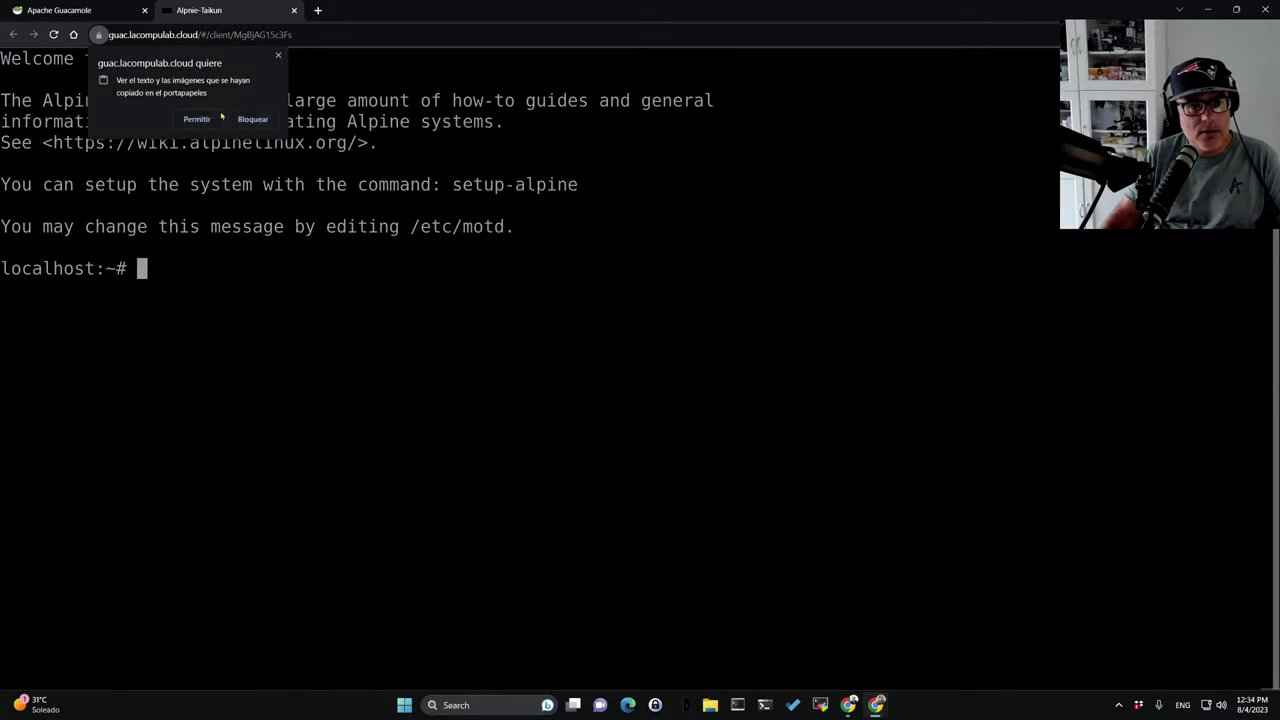
click(60, 10)
middle_click(101, 330)
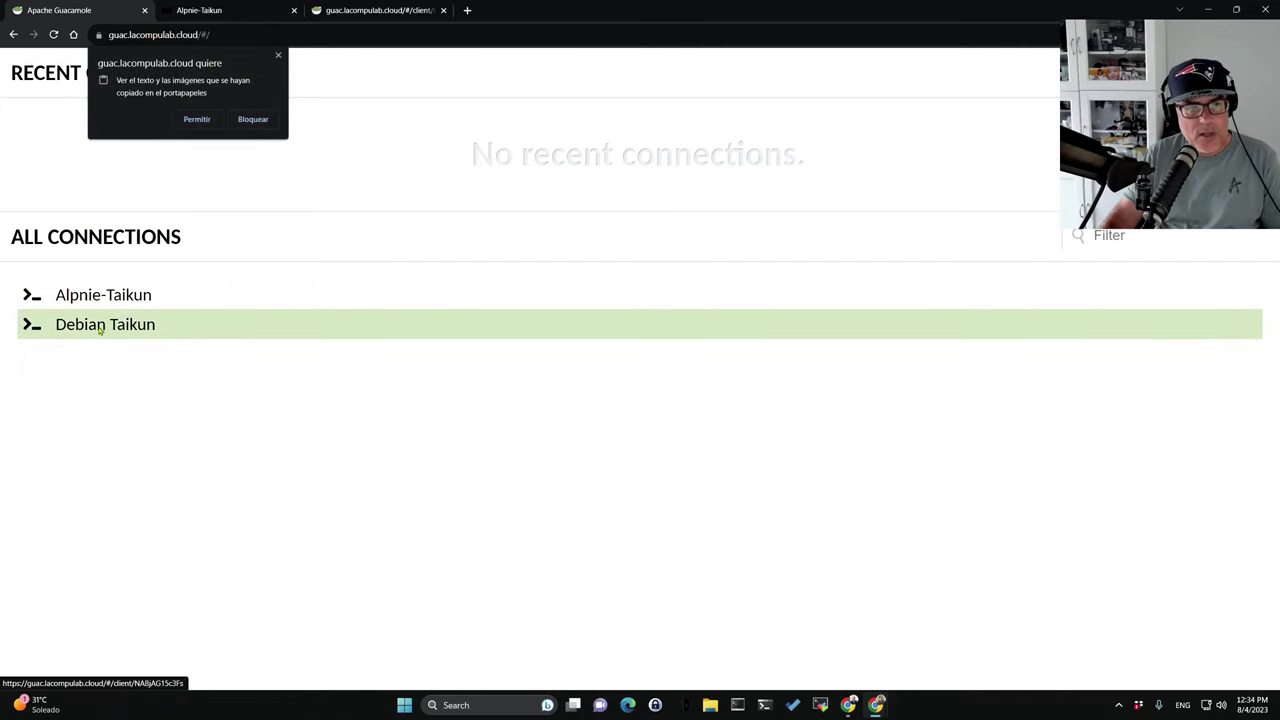
click(368, 20)
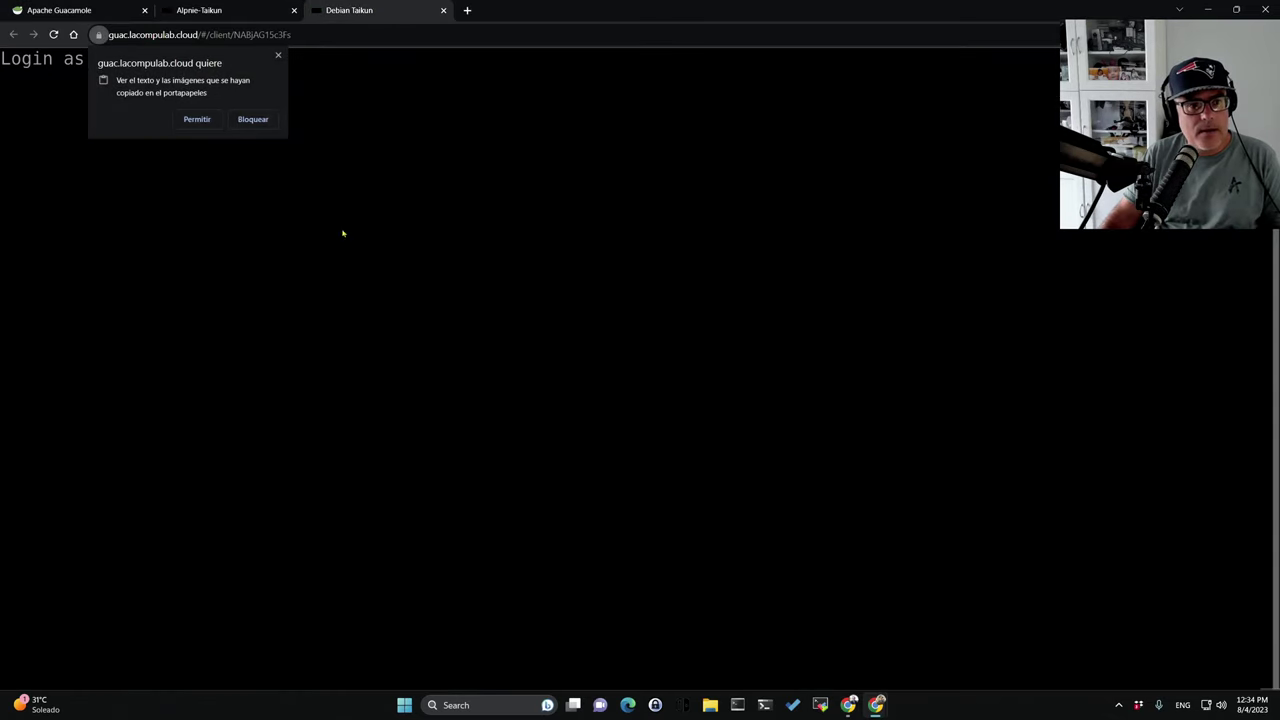
Try logging in to the Debian Taikun terminal as root with the password.
click(278, 54)
text(root)
key(Return)
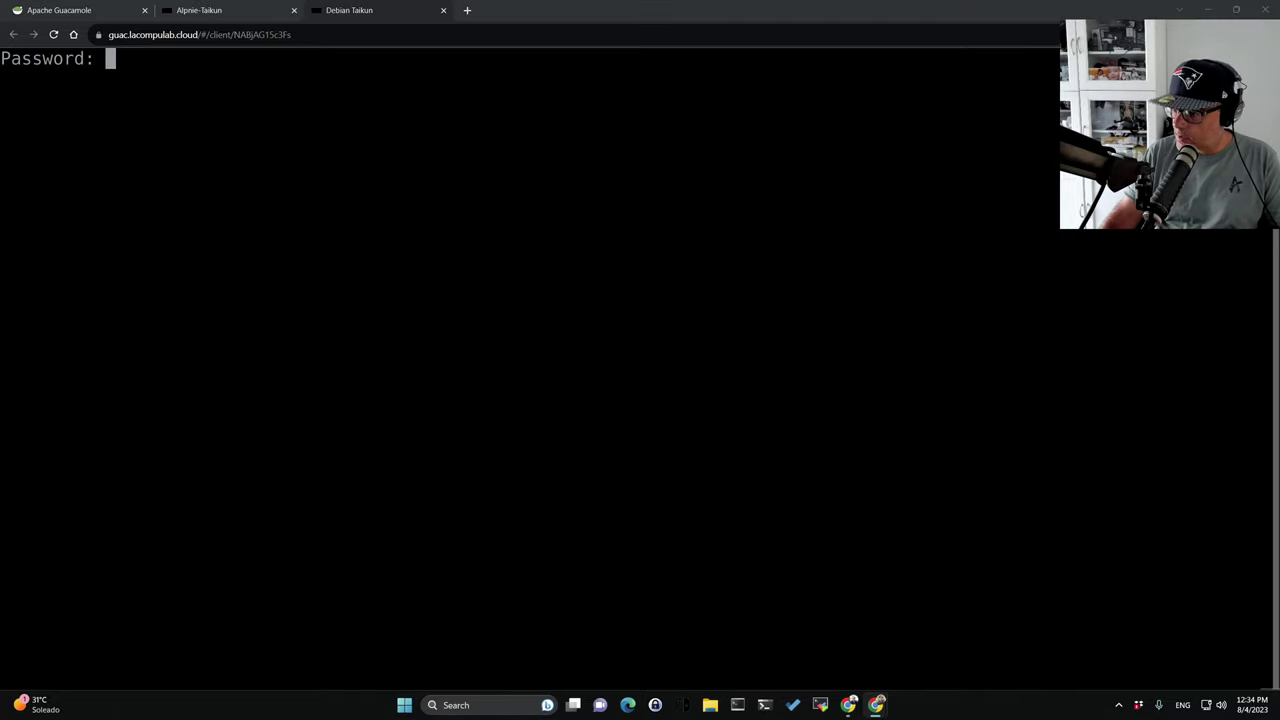
click(154, 91)
key(Return)
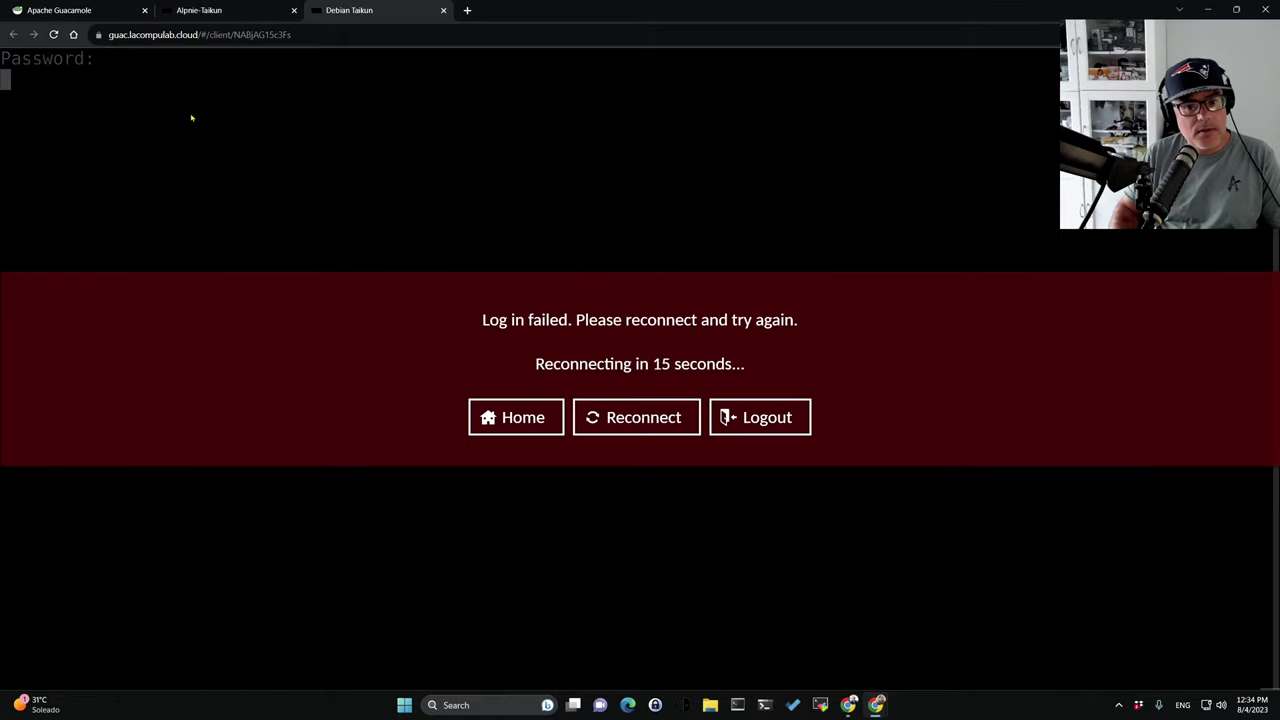
Reconnect Debian Taikun, retry the root login, and return to the Guacamole home tab.
click(636, 417)
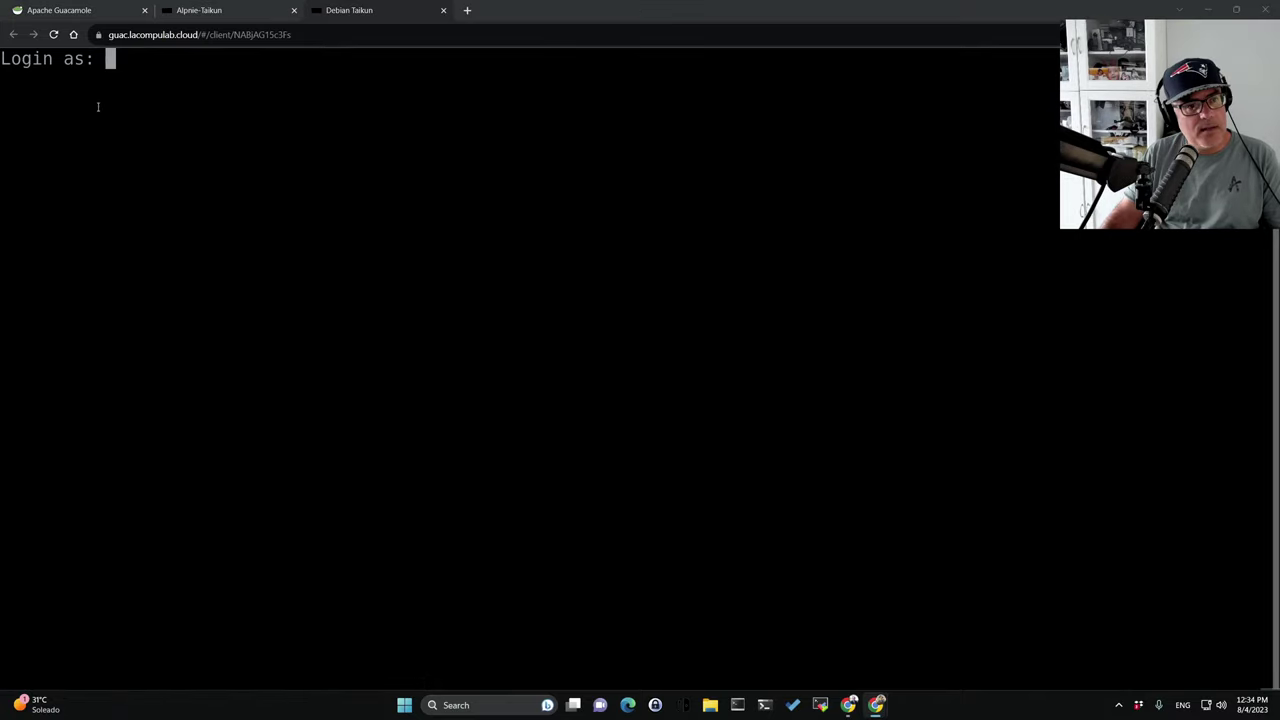
click(147, 100)
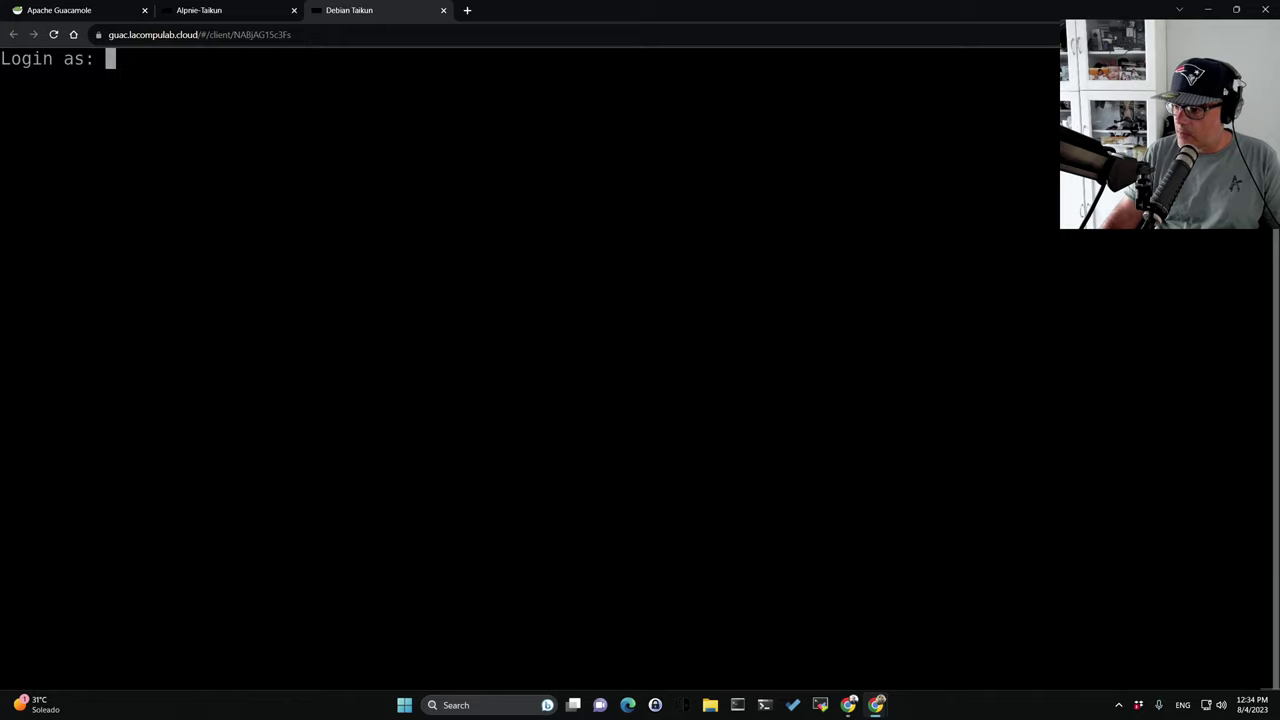
text(root)
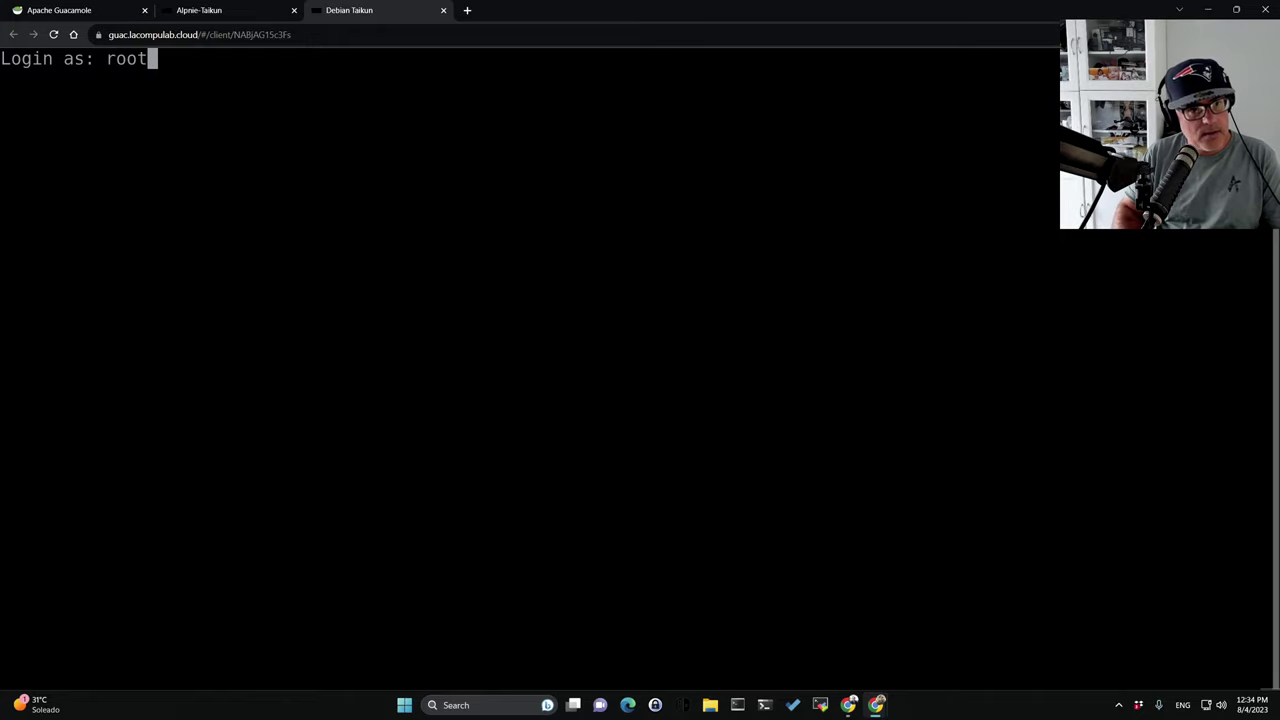
key(Return)
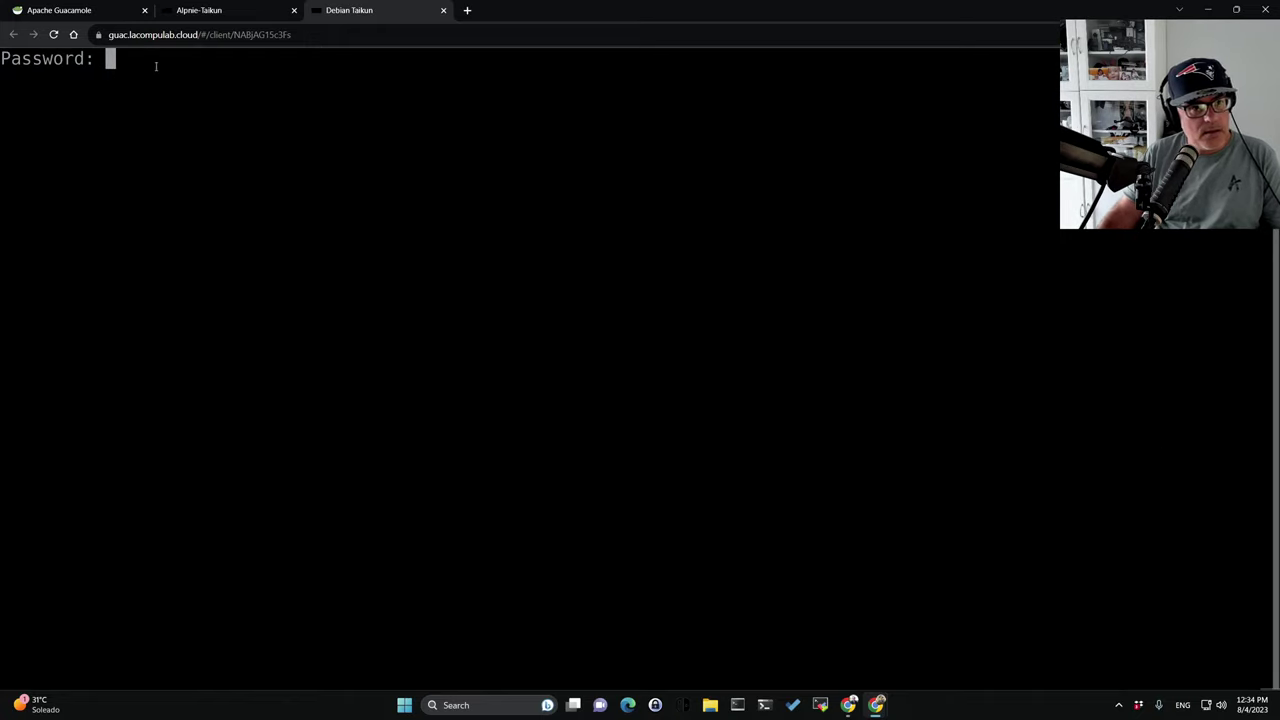
key(Return)
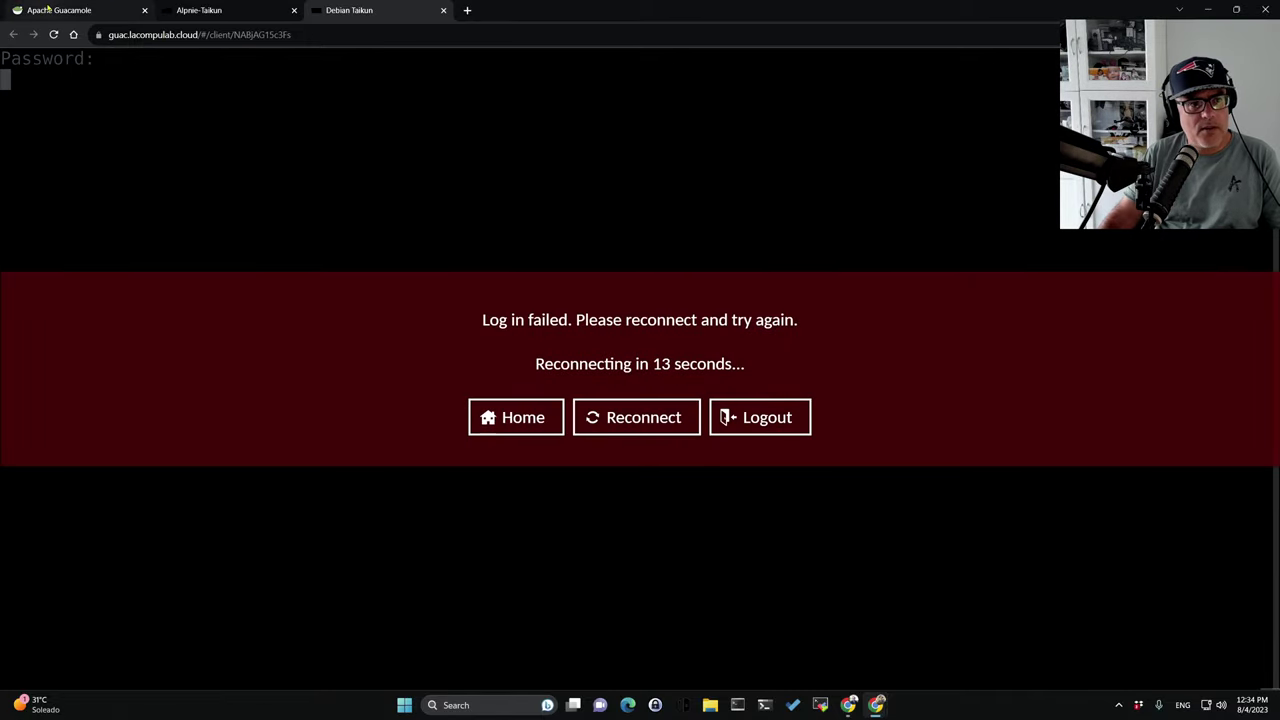
click(47, 9)
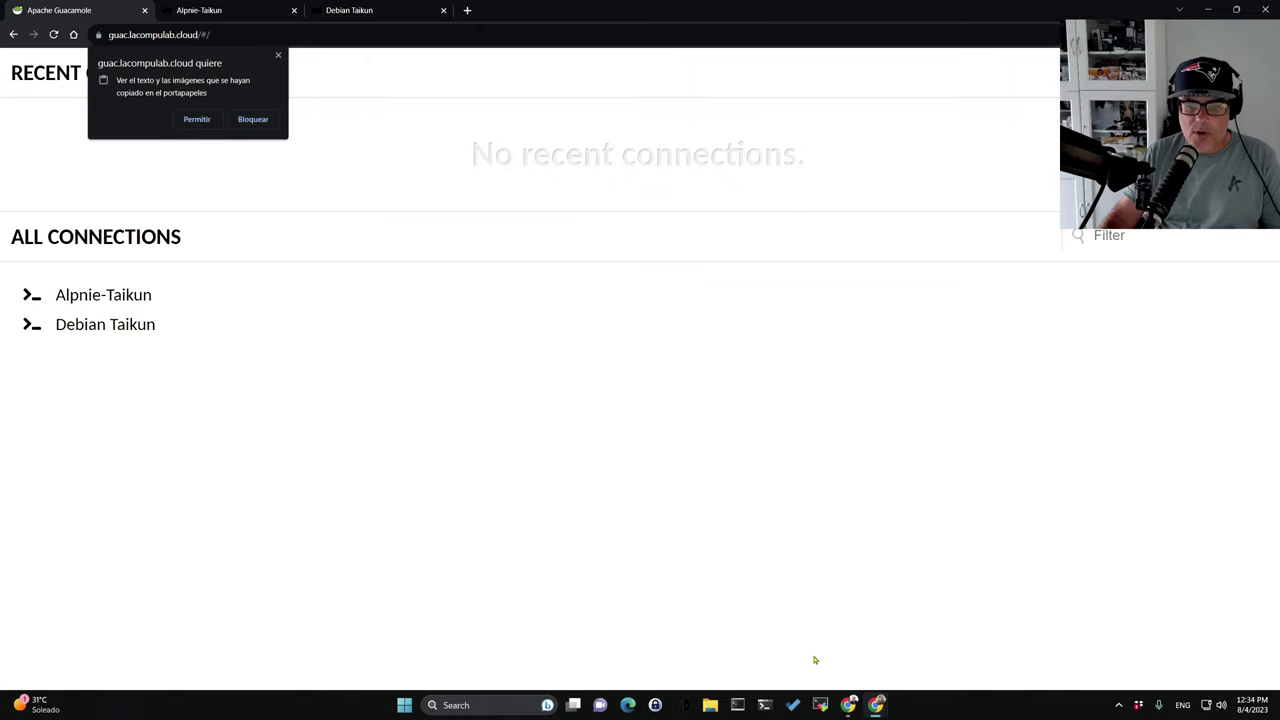
Run exit in the Proxmox shell, close the console, and return to the Linodes list.
click(848, 705)
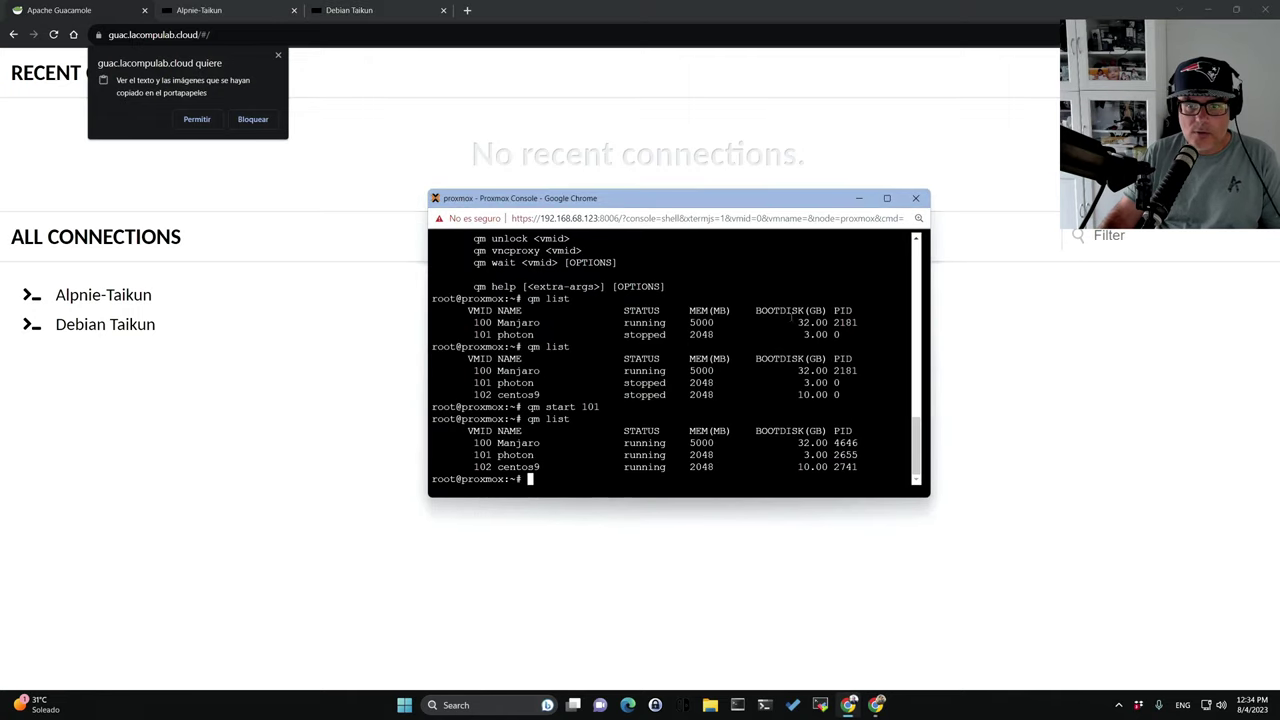
text(exi)
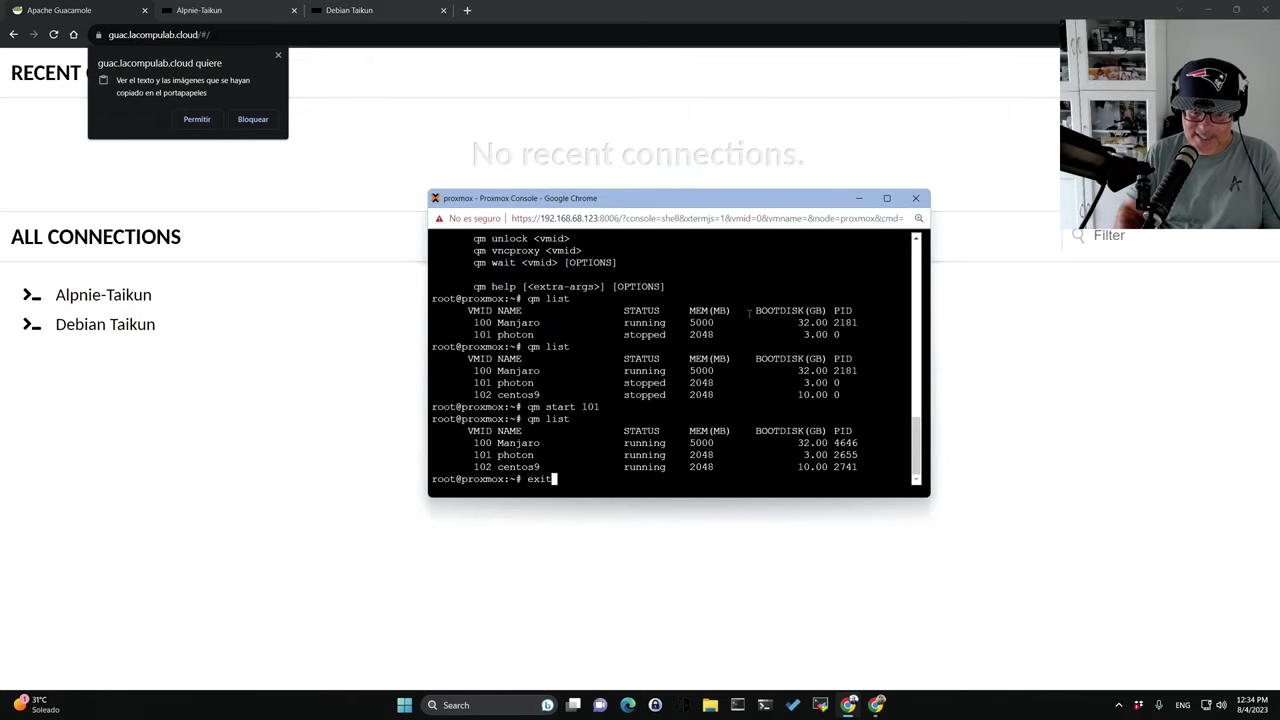
text(t)
key(Return)
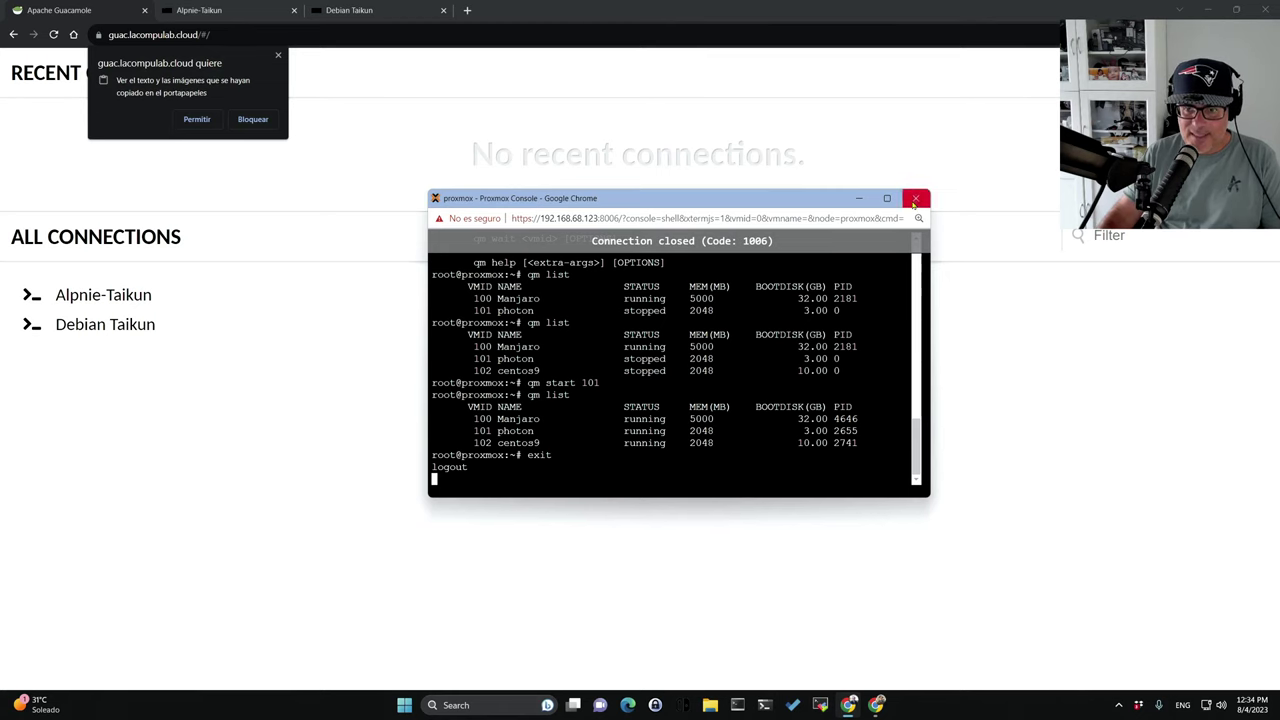
click(914, 199)
mouse_move(862, 705)
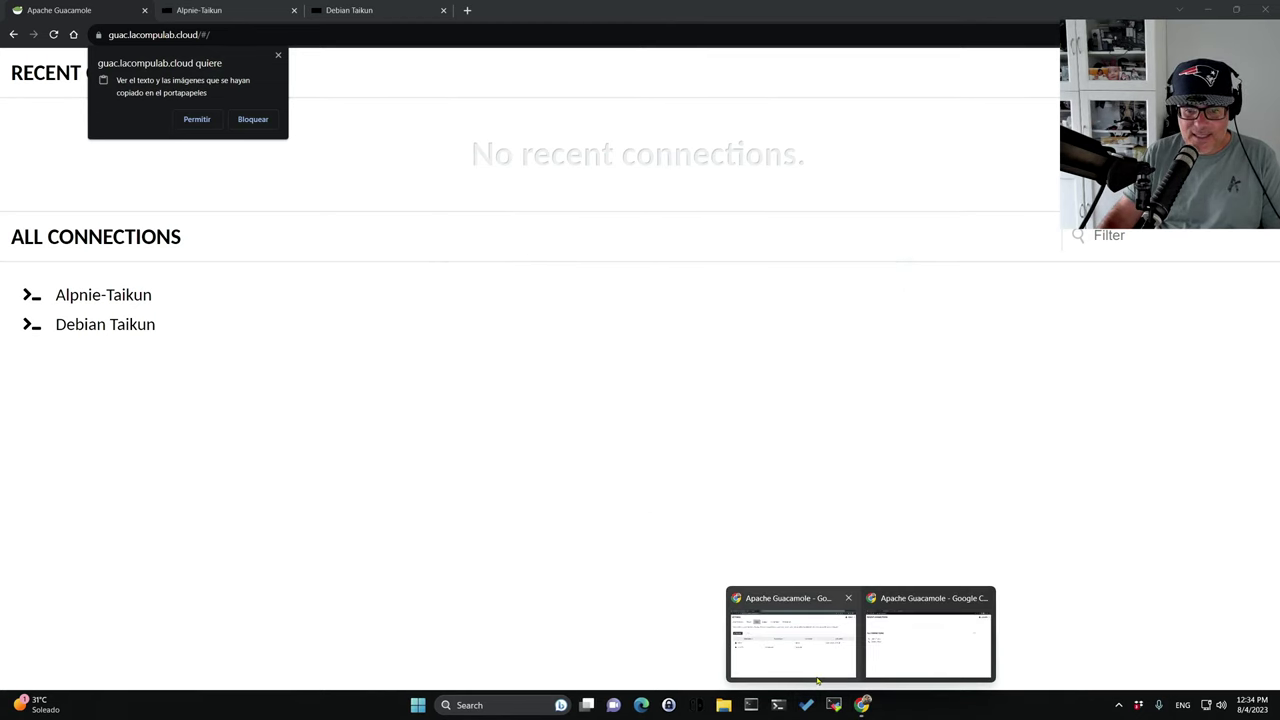
click(817, 681)
key(alt+Tab)
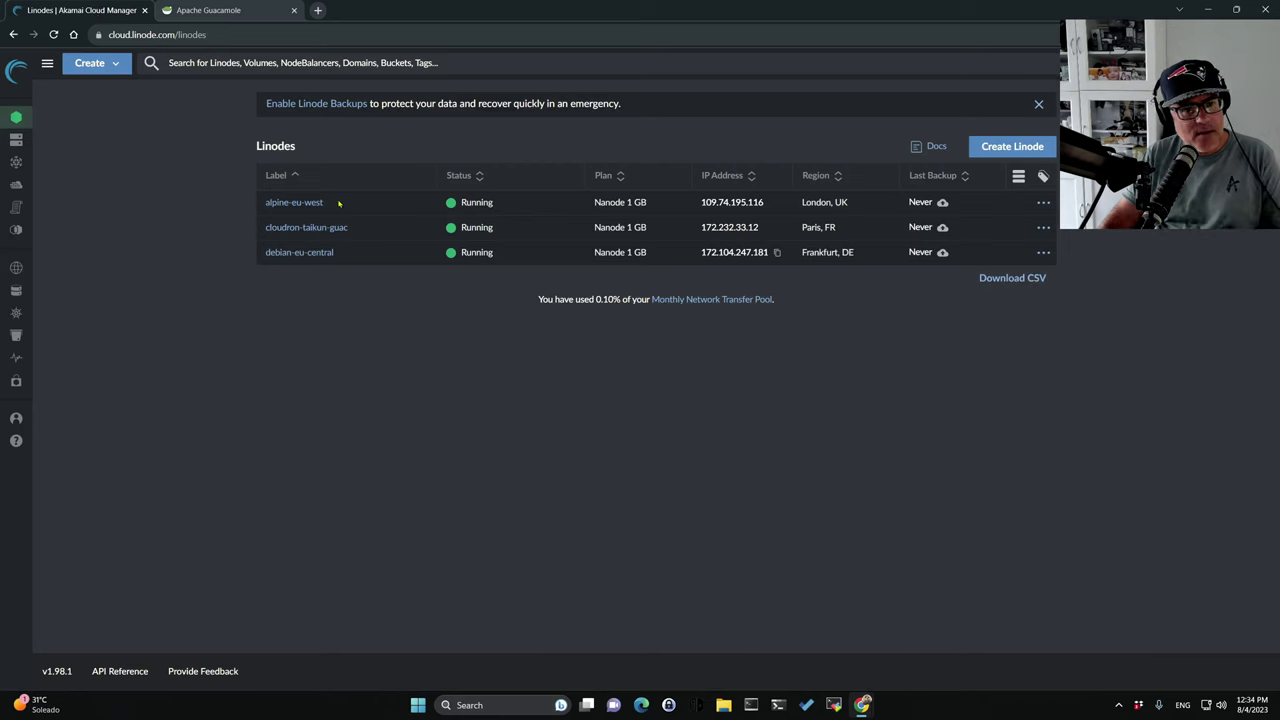
Copy the root SSH access command from debian-eu-central's details page, then launch PowerShell.
click(305, 253)
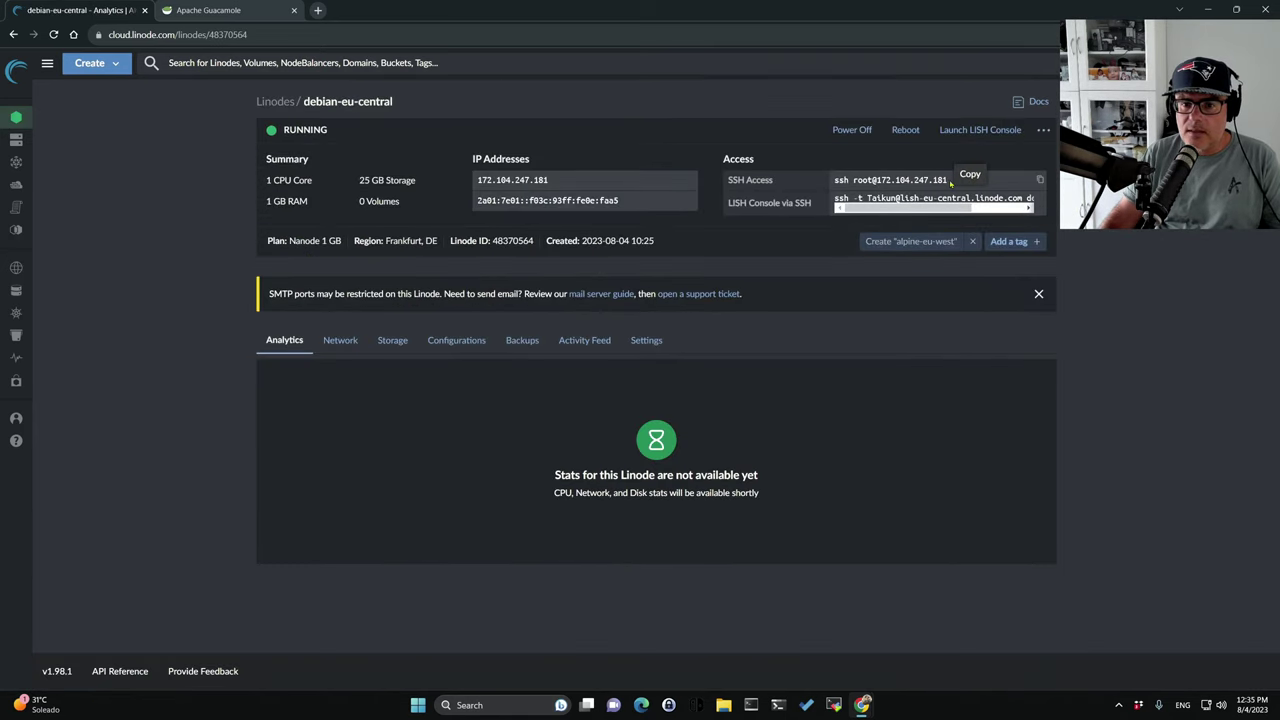
triple_click(857, 181)
click(1041, 180)
click(1041, 180)
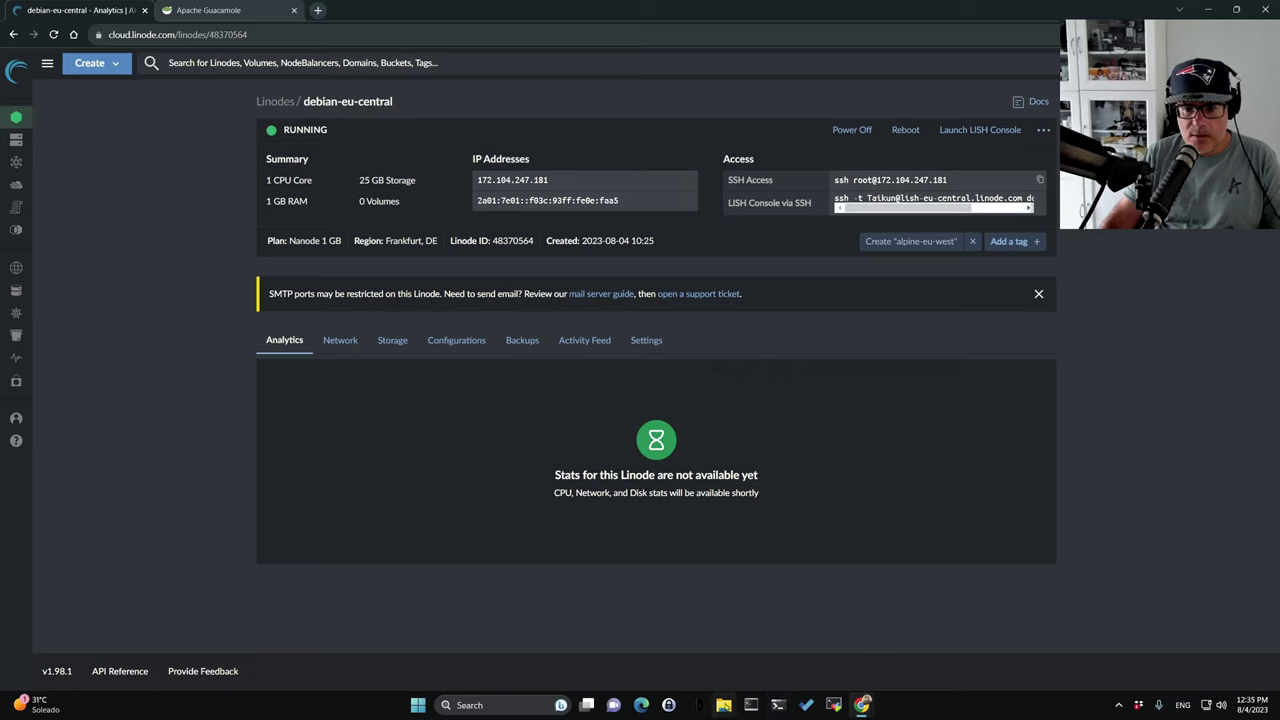
mouse_move(862, 704)
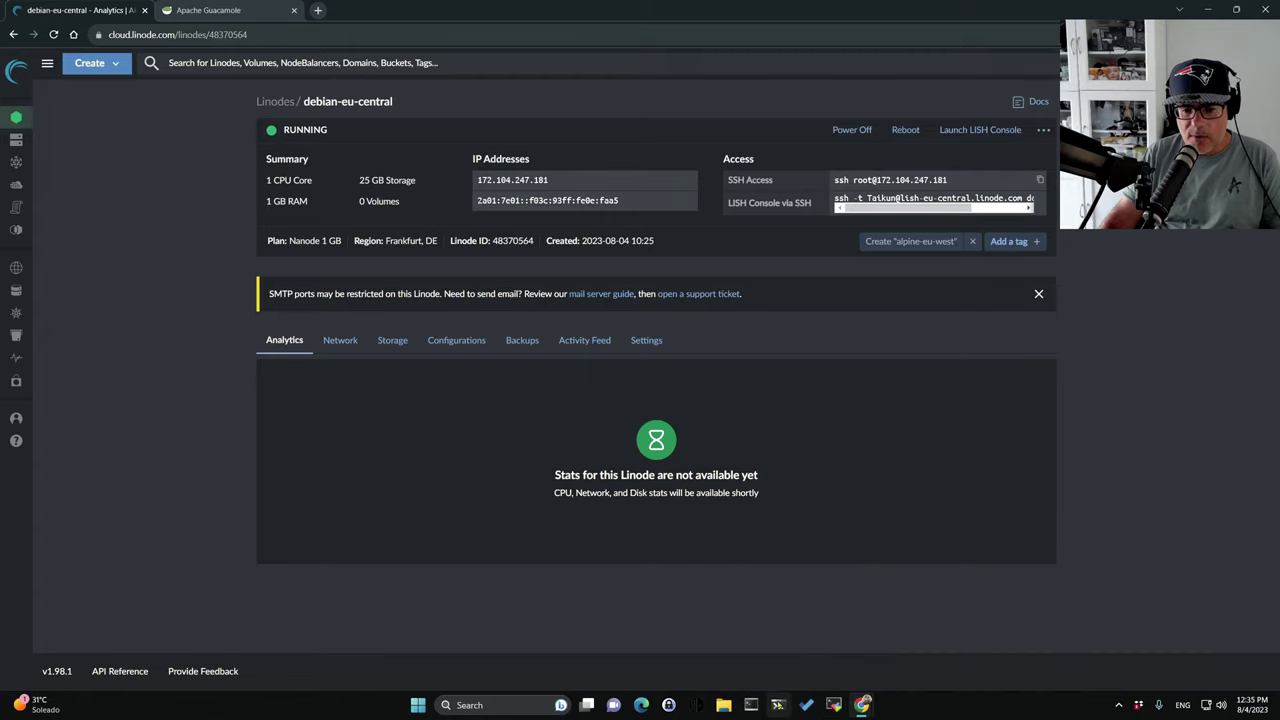
click(778, 704)
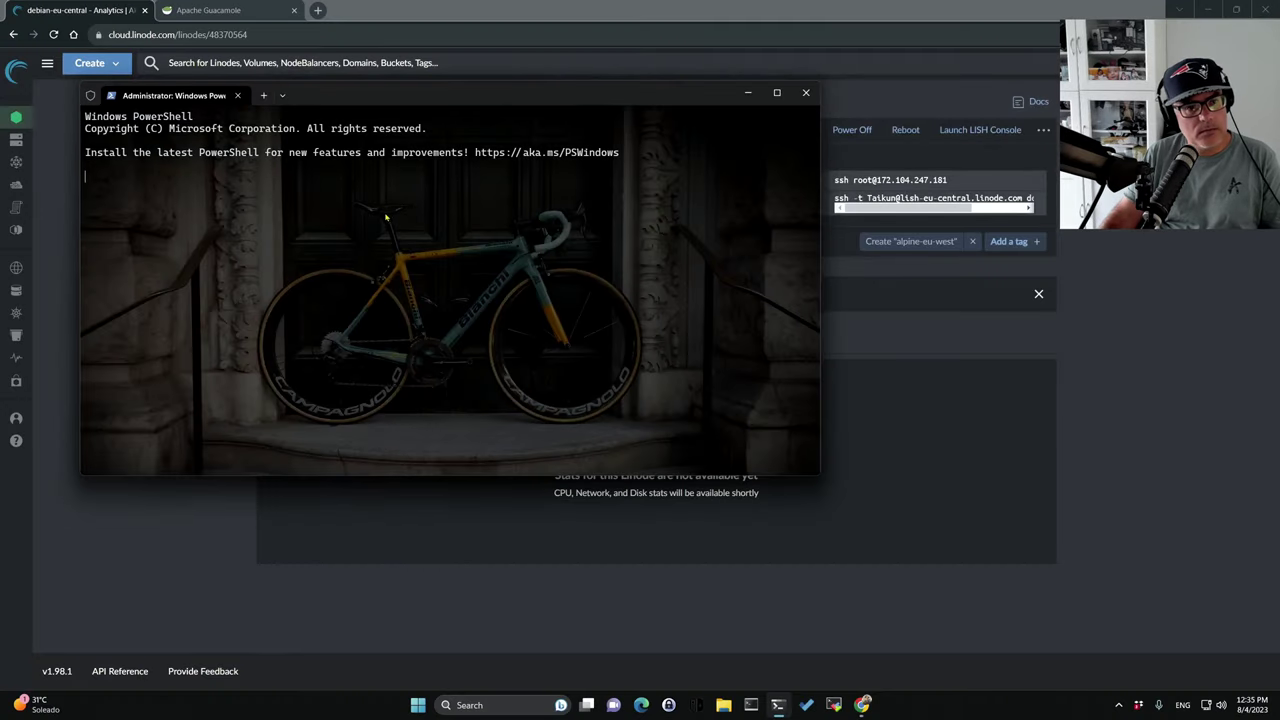
text(ssh root@172.104.247.181)
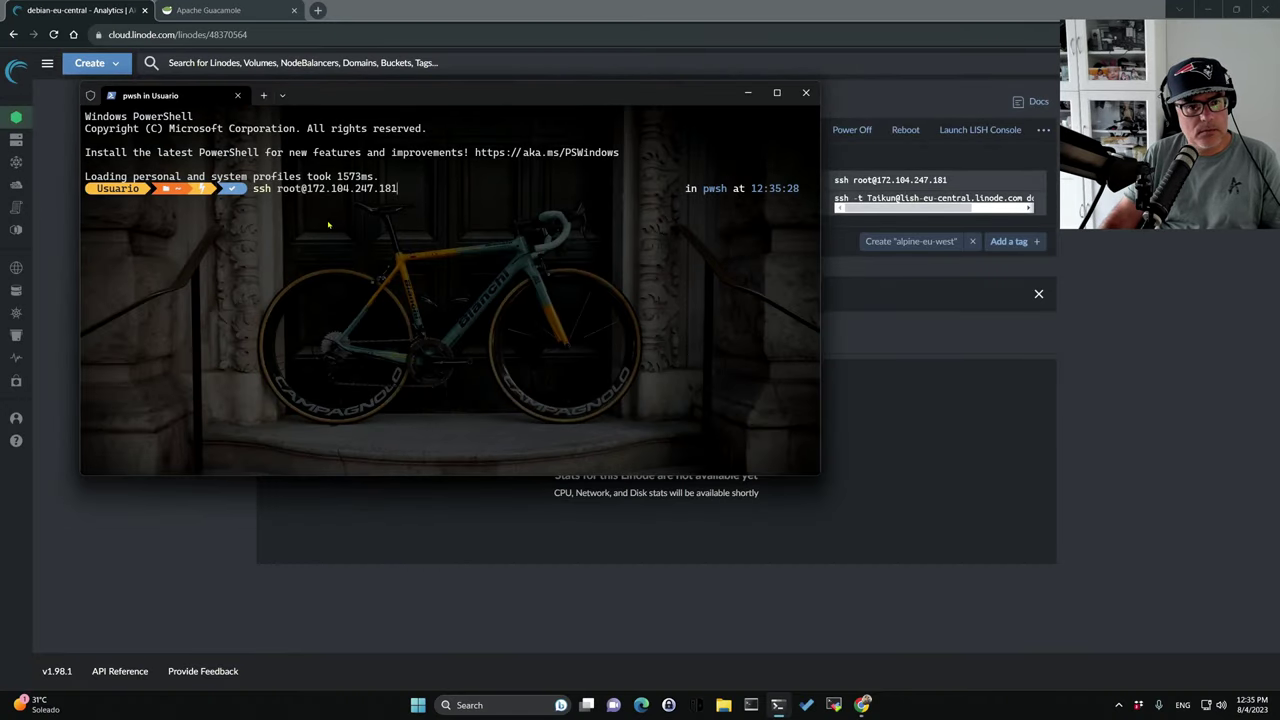
key(Return)
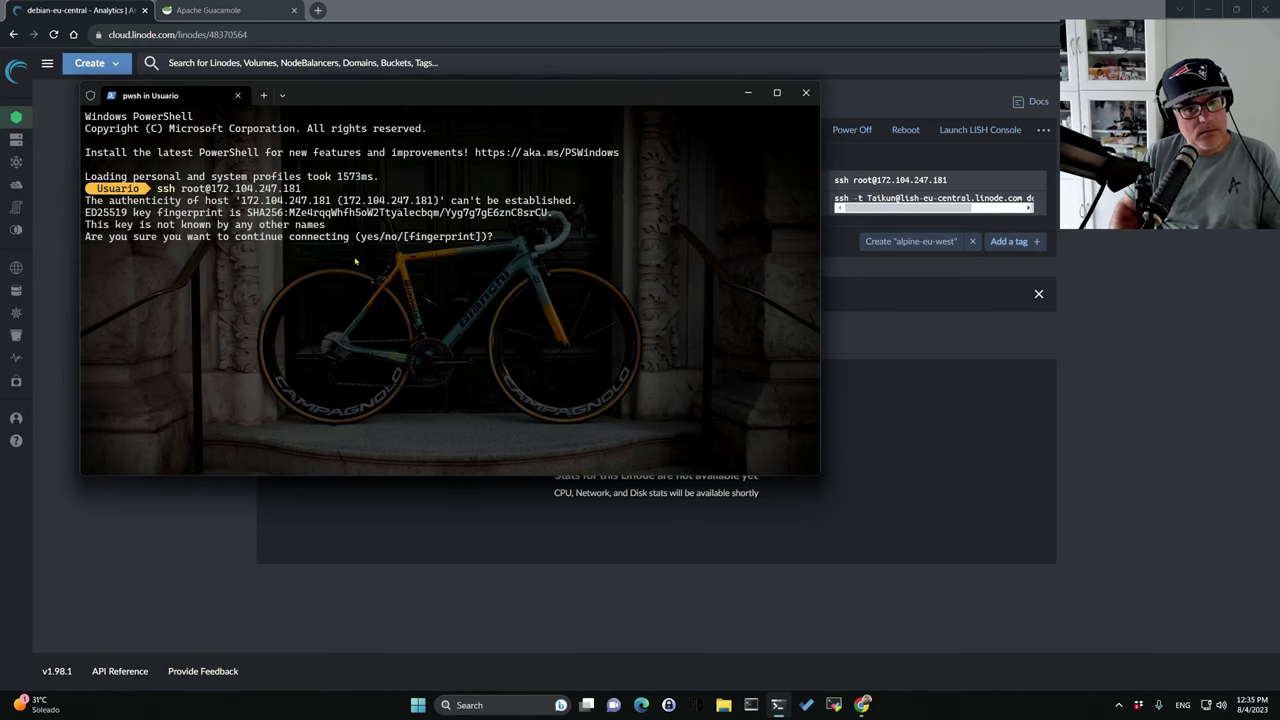
text(yes)
key(Return)
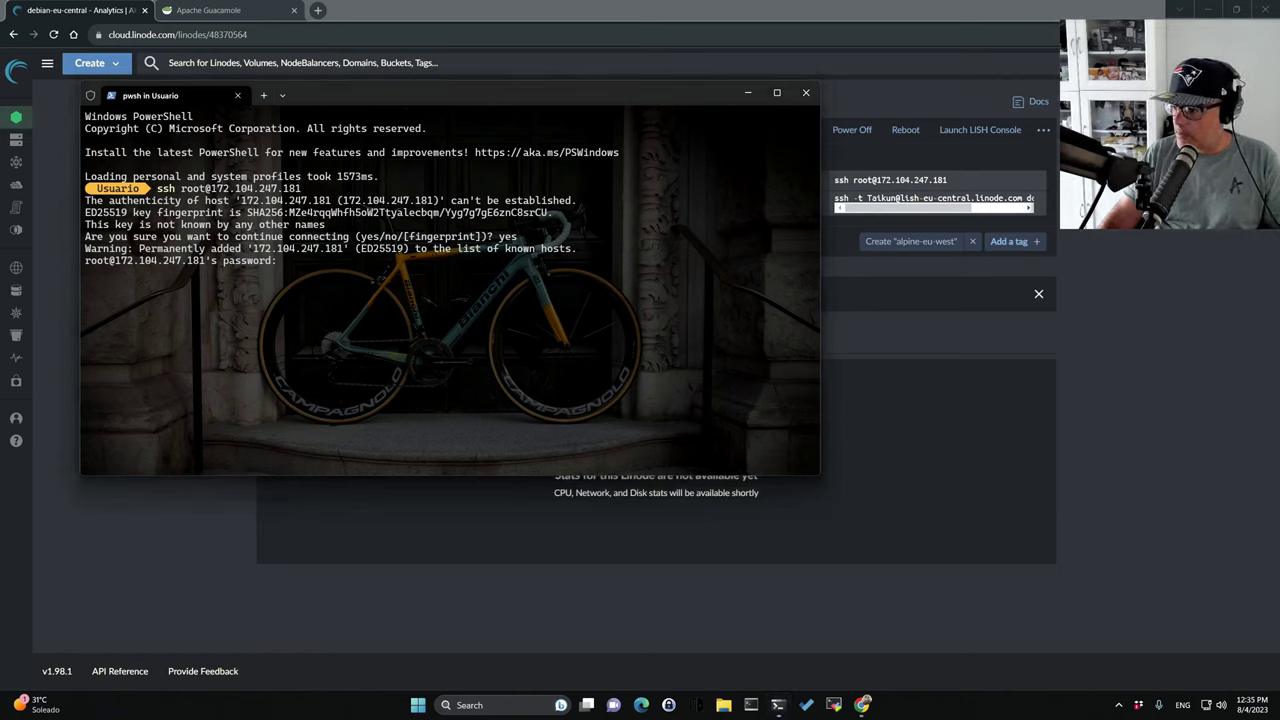
key(Return)
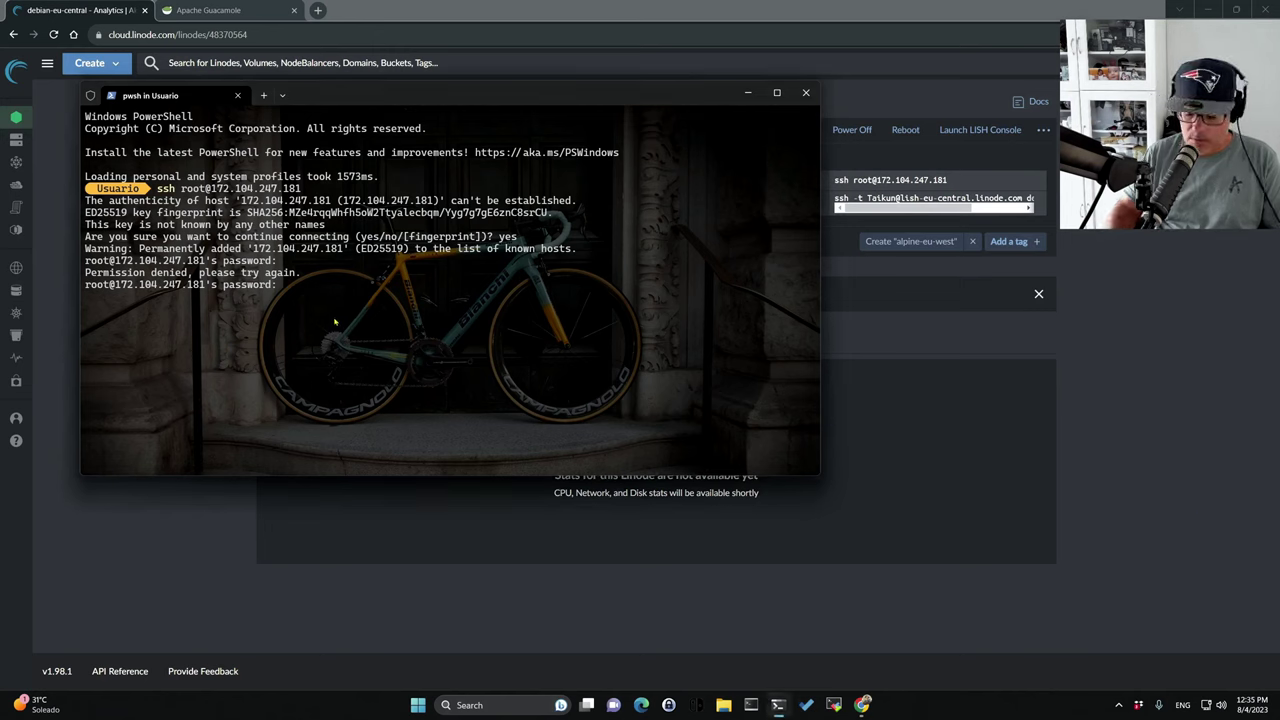
key(Return)
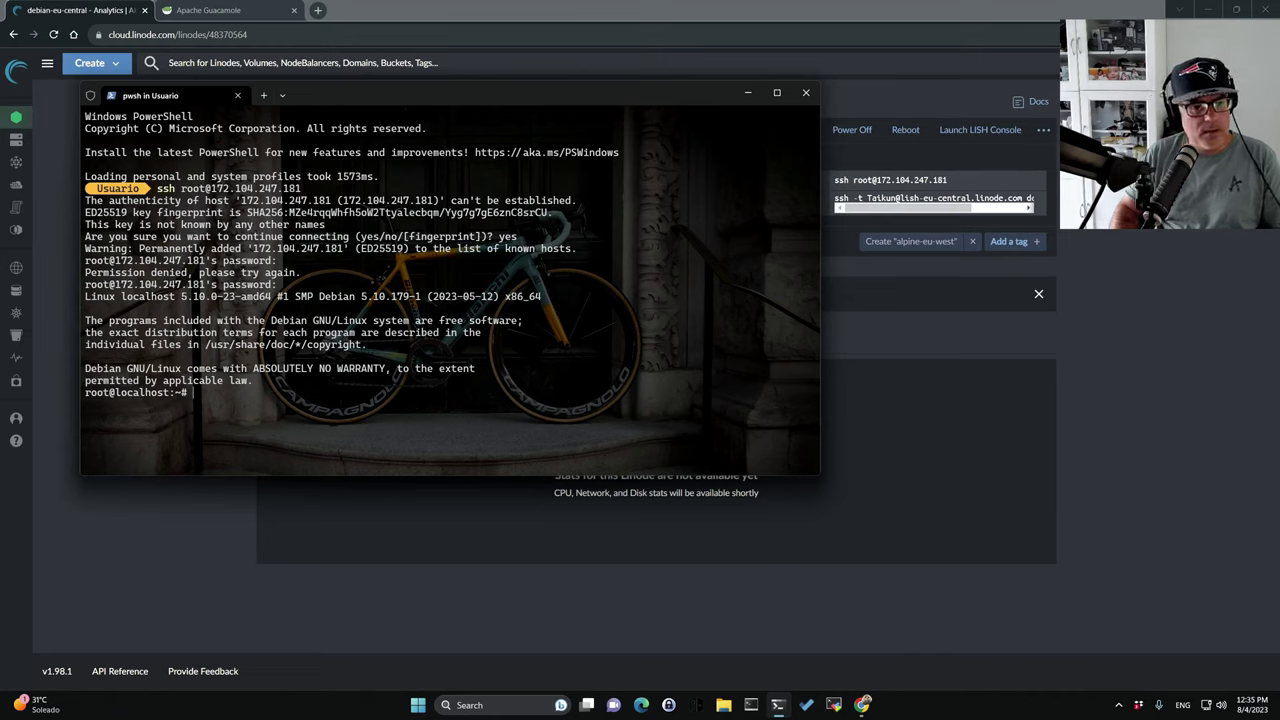
text(exit)
key(Return)
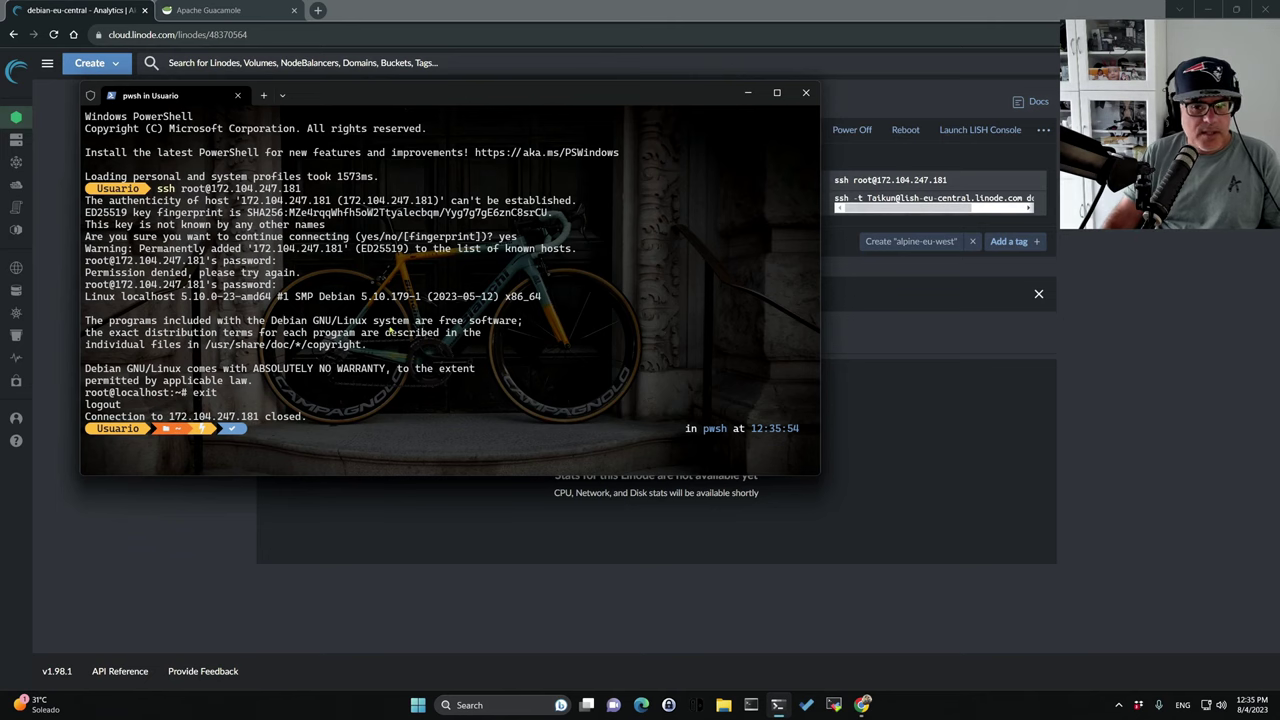
click(747, 92)
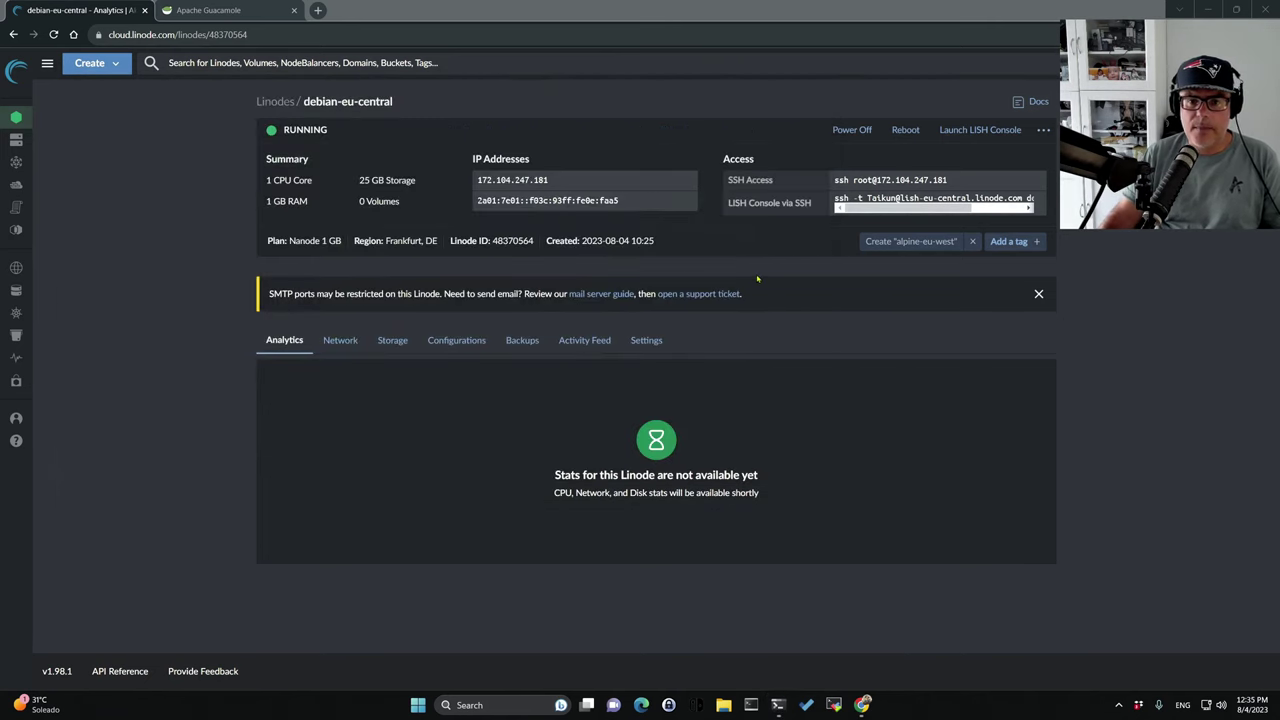
Give the Debian Taikun connection username root and the pasted root password, then save it.
click(203, 10)
click(449, 120)
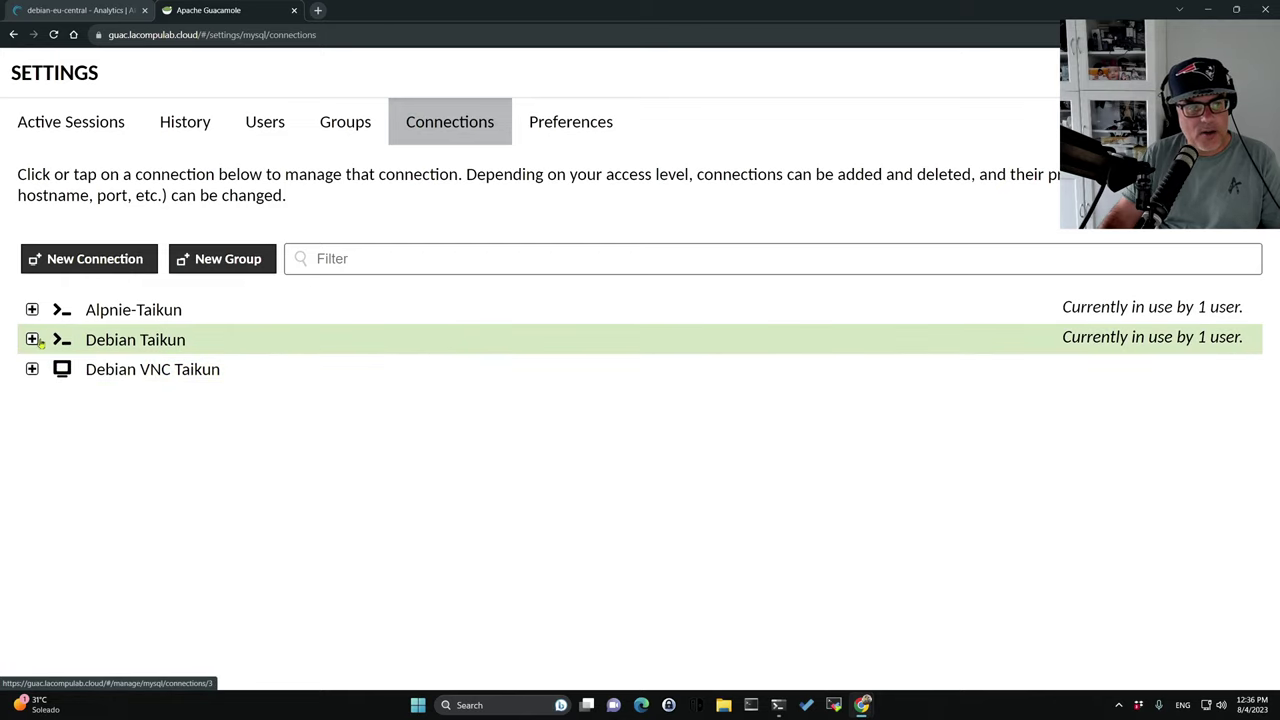
click(92, 342)
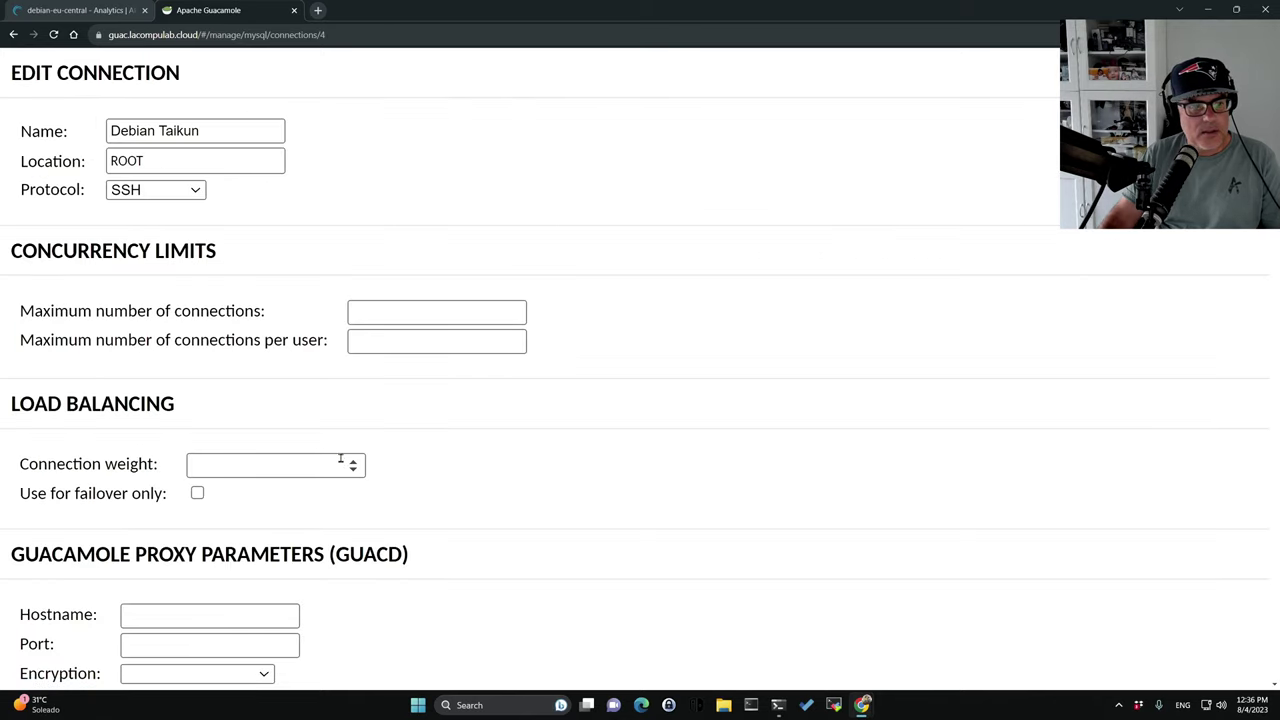
scroll(343, 467, down, 3)
scroll(343, 467, down, 3)
scroll(300, 417, down, 1)
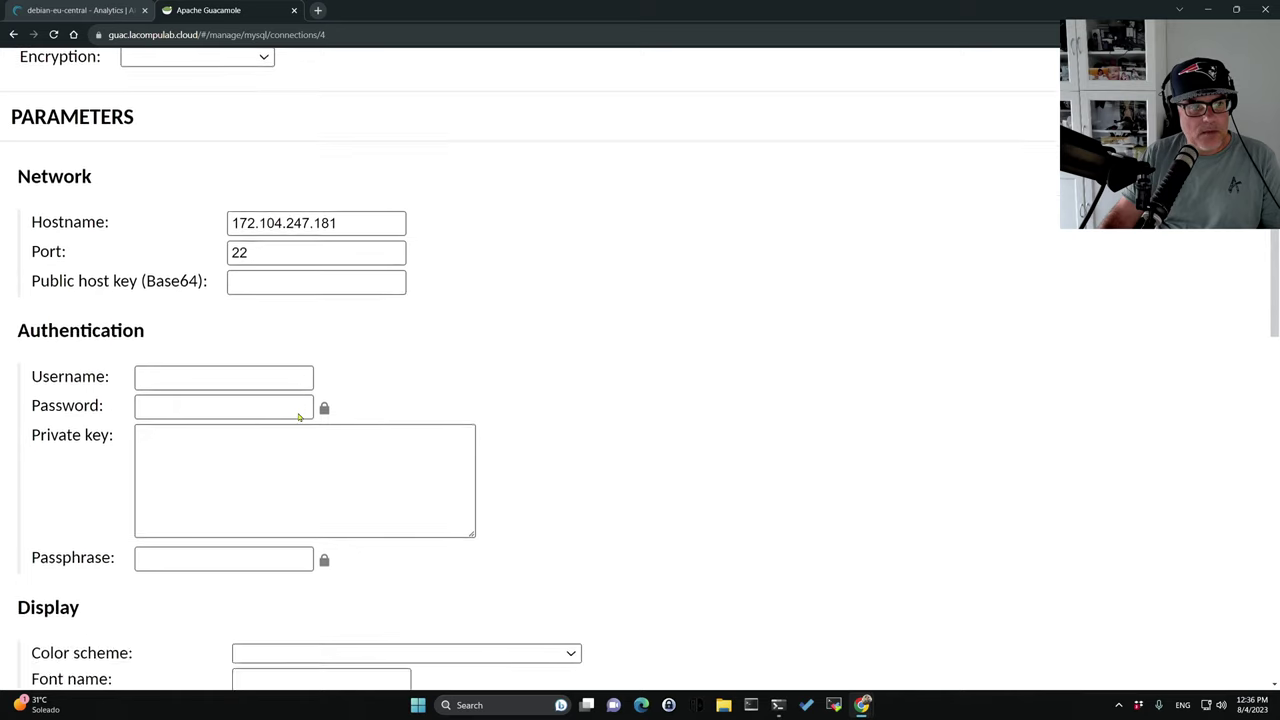
click(192, 305)
text(root)
key(Tab)
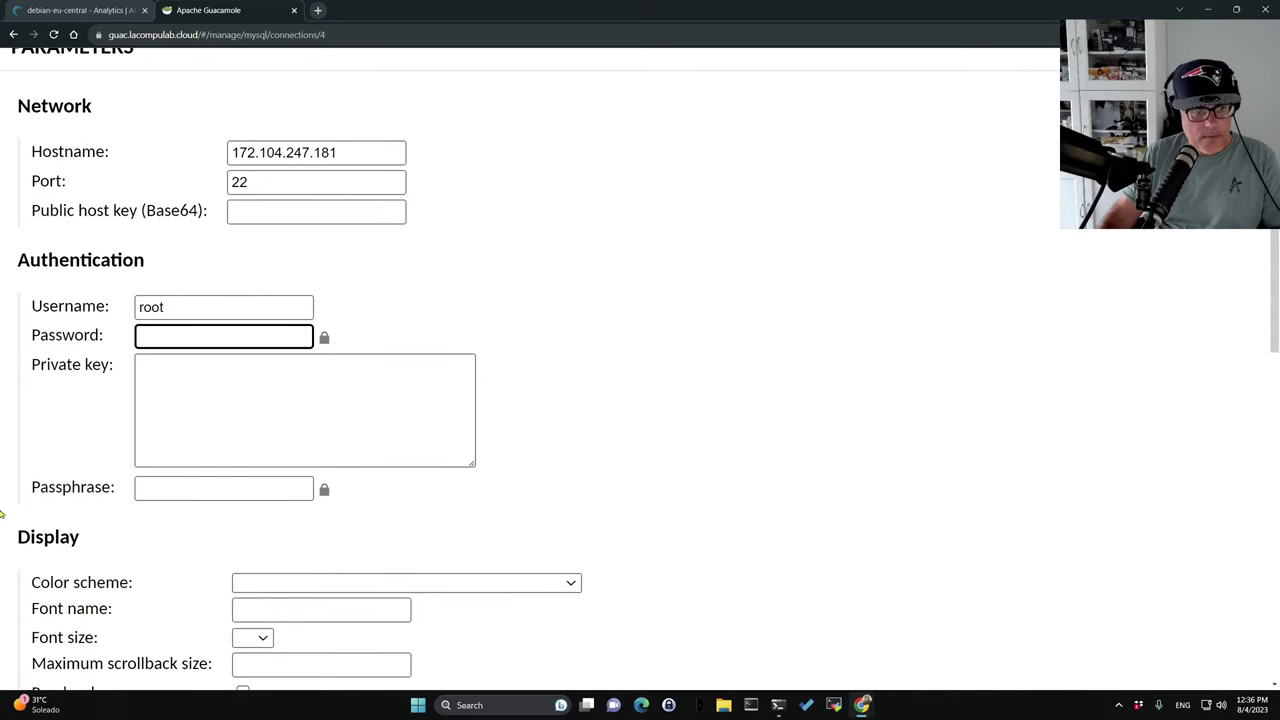
key(ctrl+v)
scroll(549, 434, down, 12)
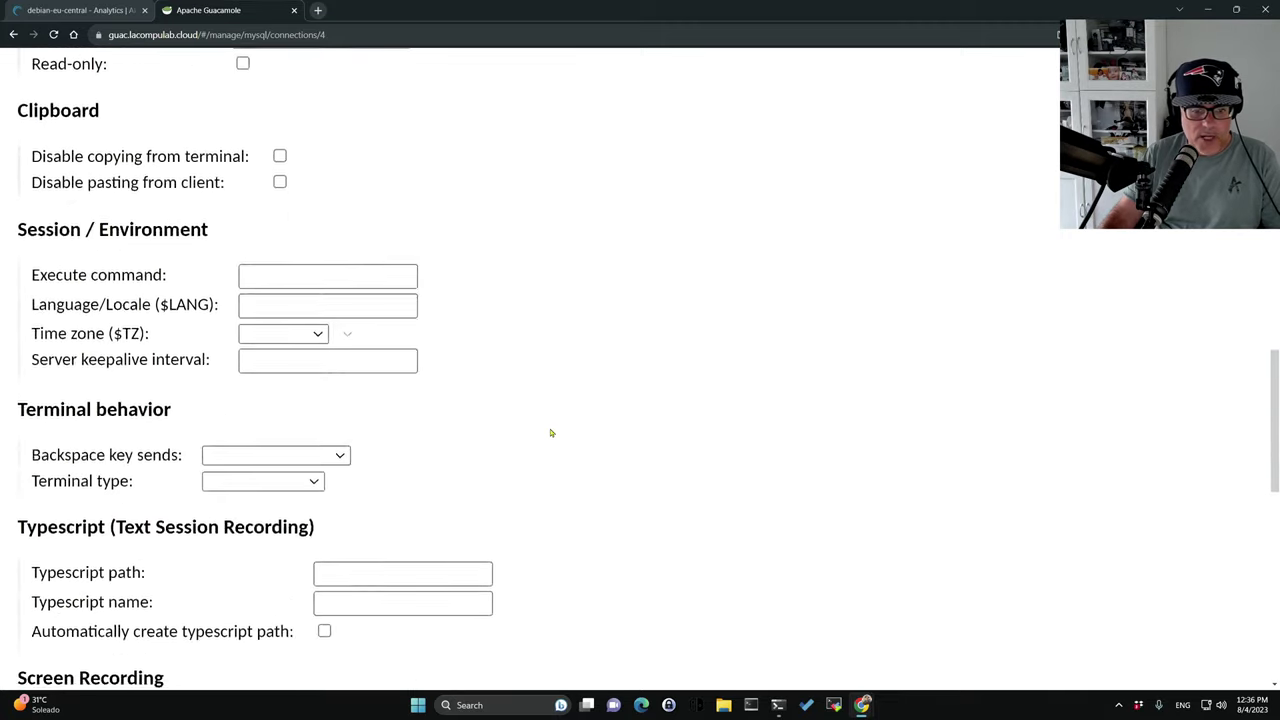
scroll(550, 433, down, 4)
click(486, 455)
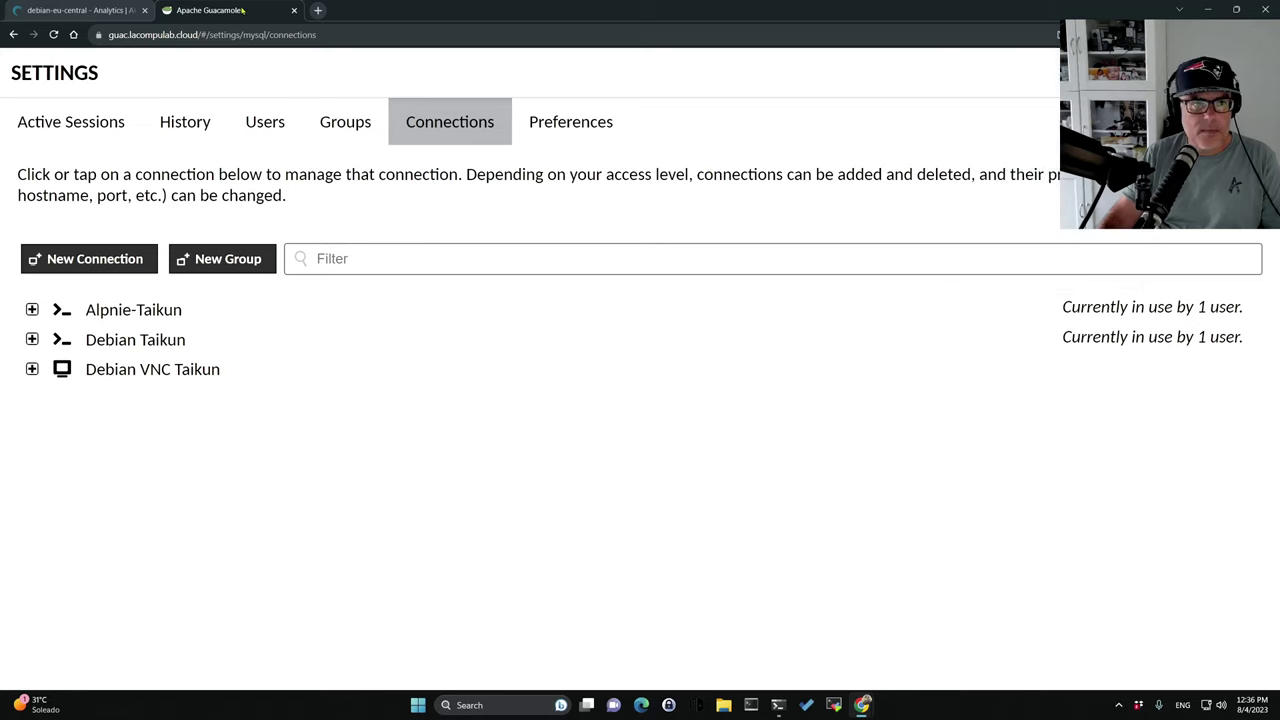
Close the stale Debian Taikun session tab and go back to the Guacamole home page.
mouse_move(864, 705)
click(905, 628)
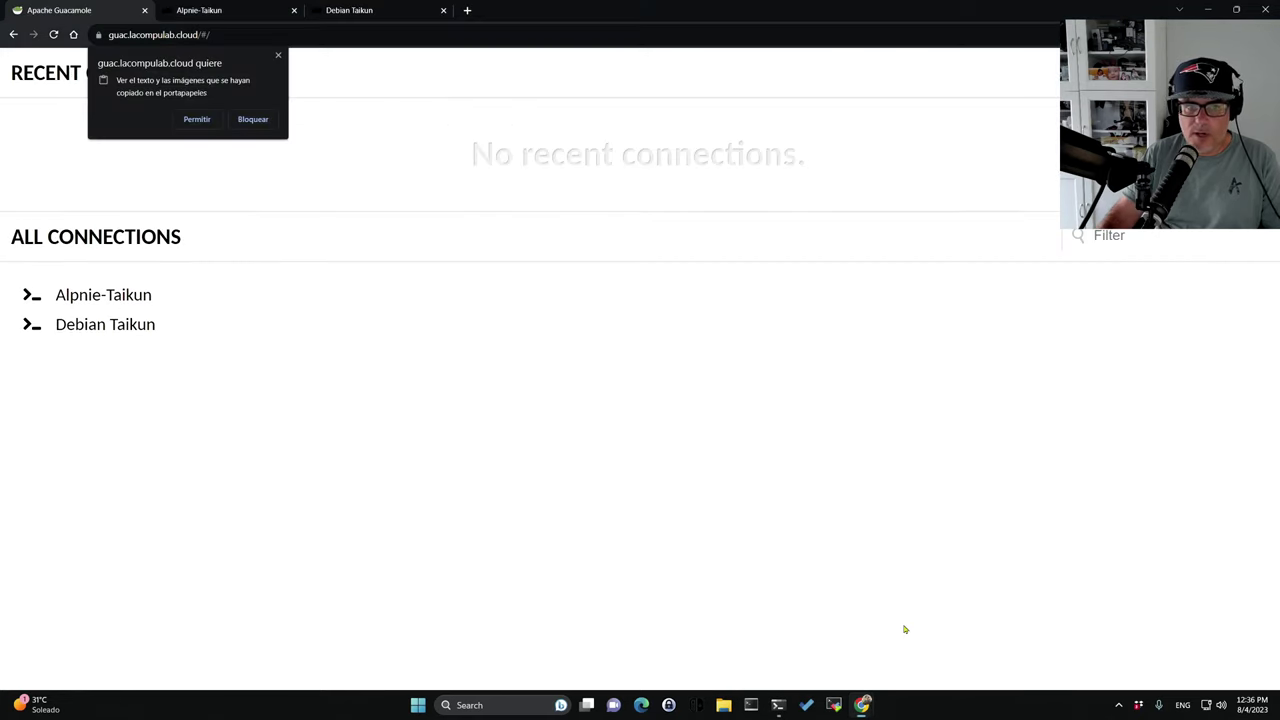
click(360, 10)
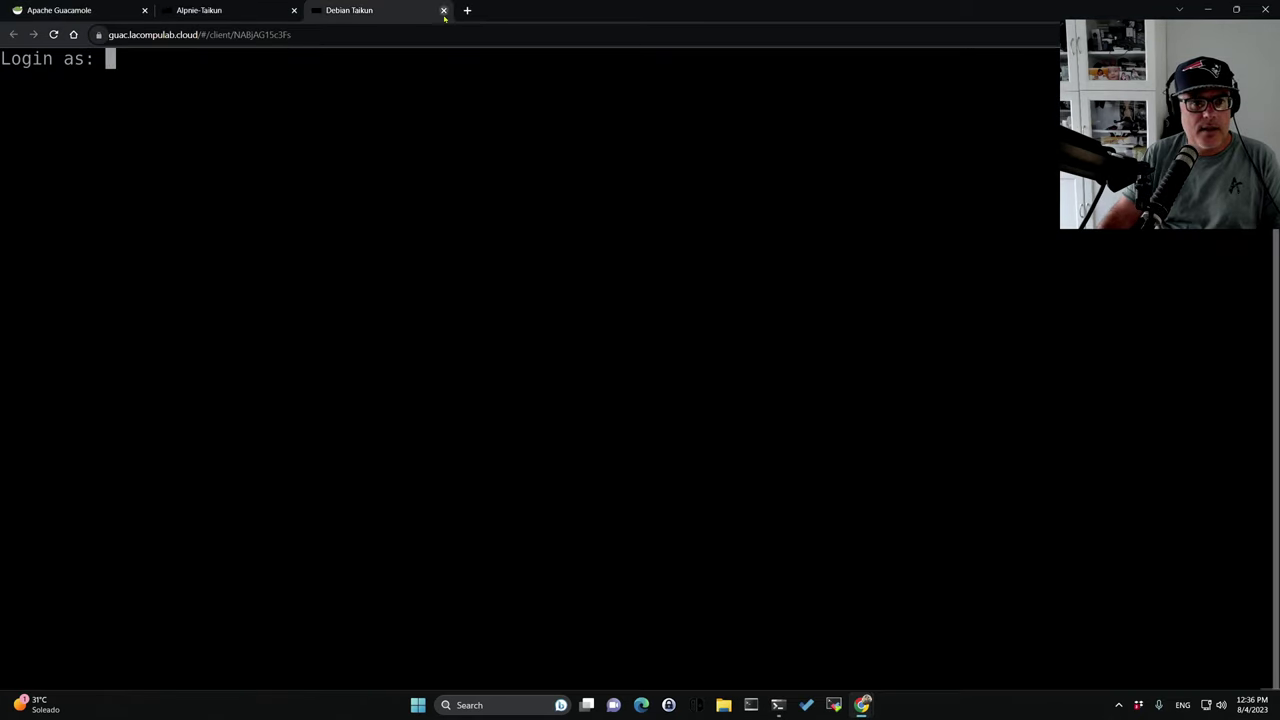
click(443, 10)
key(ctrl+Tab)
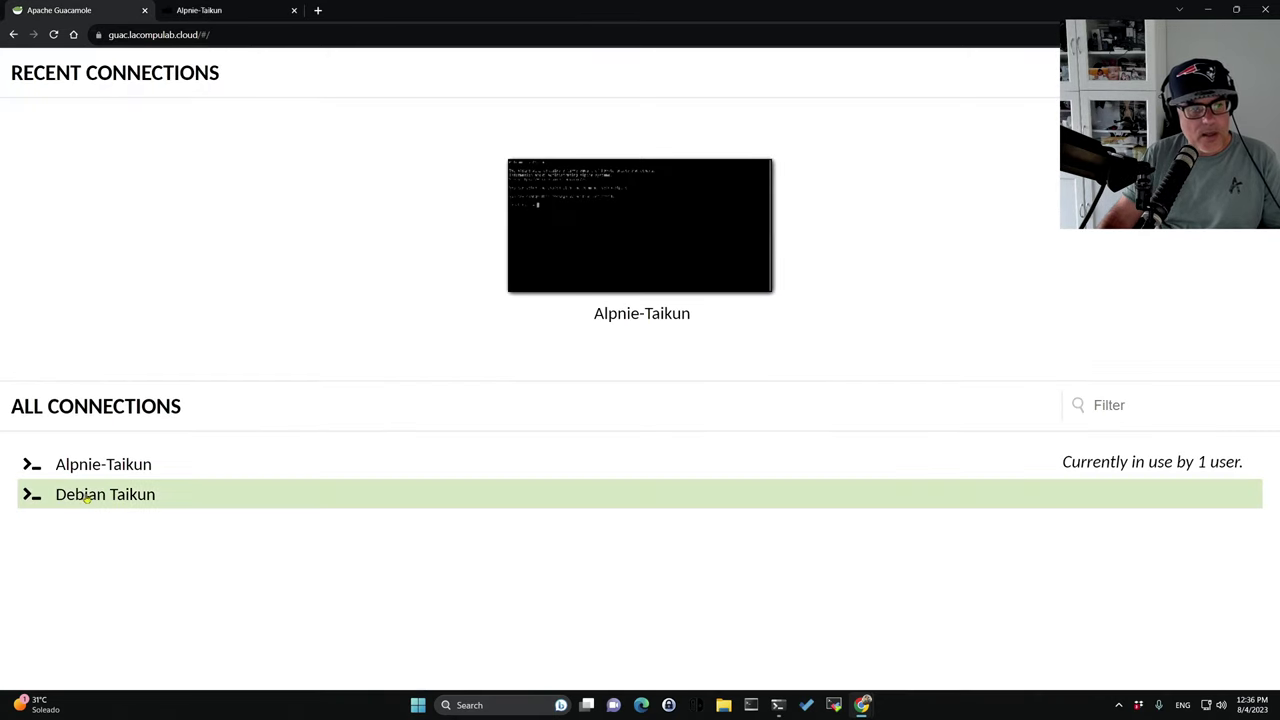
Reopen Debian Taikun in a new tab to land at the root shell, then return to Settings.
middle_click(86, 500)
click(360, 10)
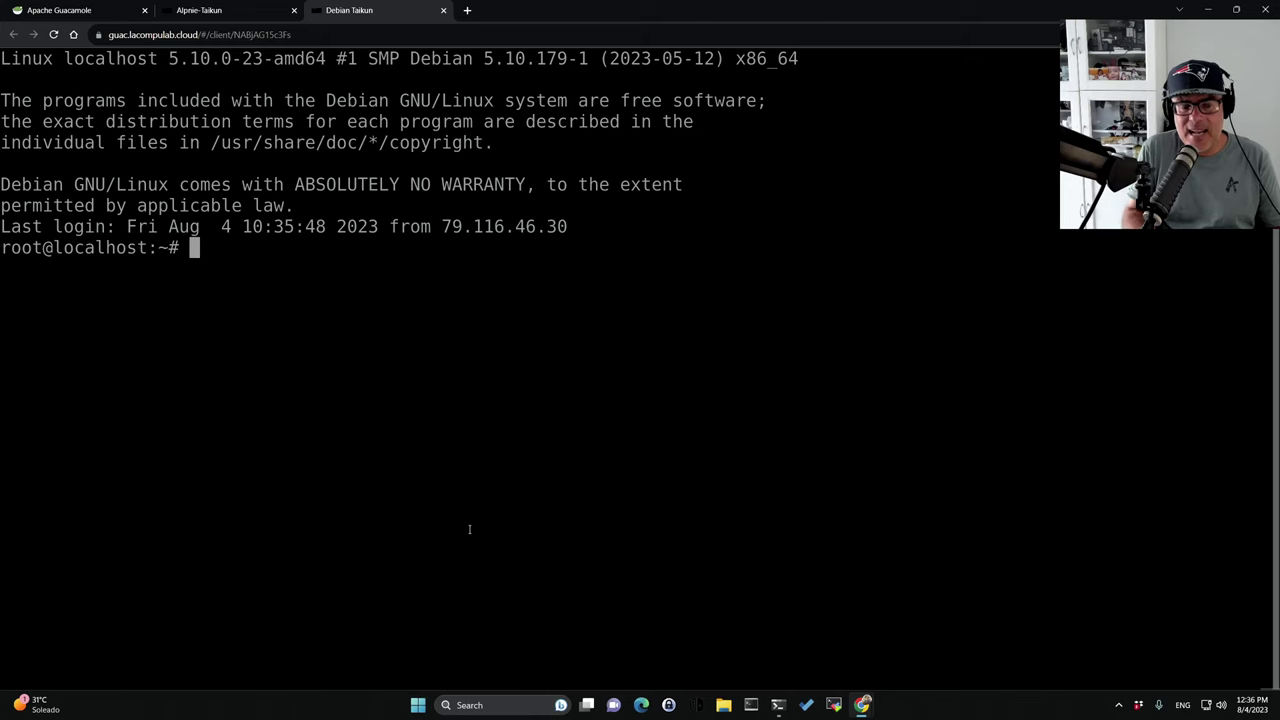
click(70, 10)
click(381, 12)
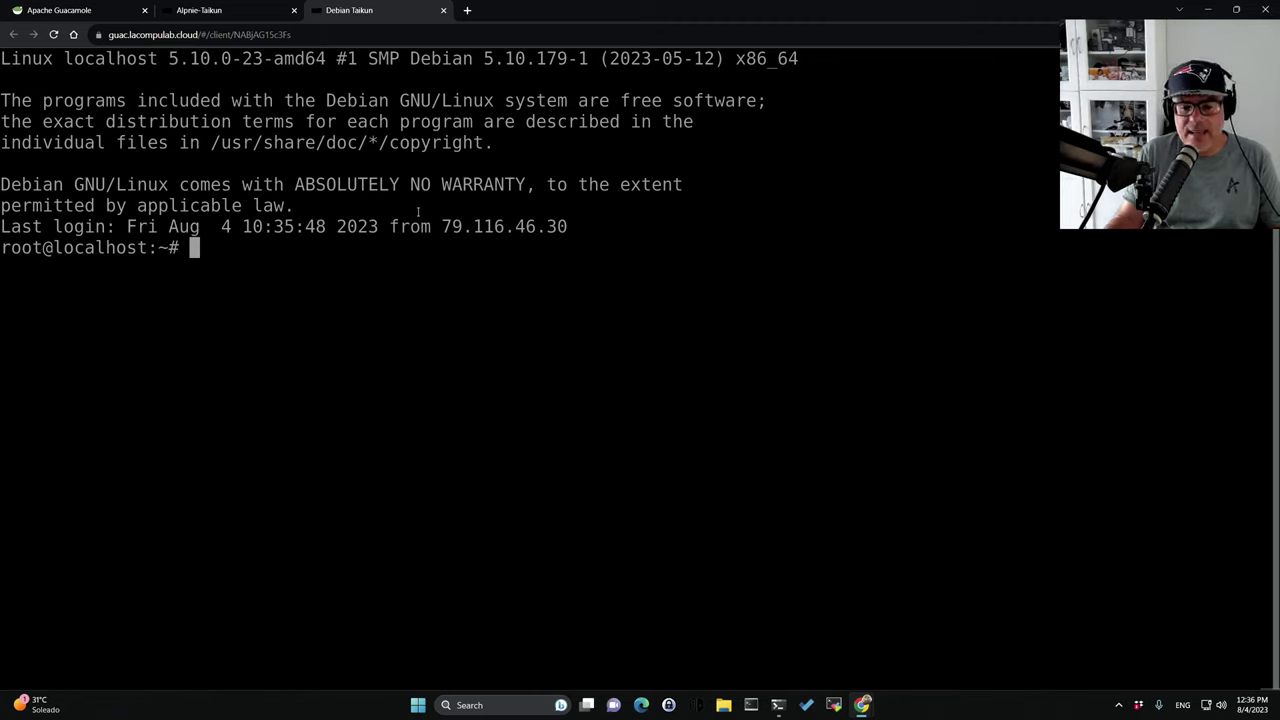
mouse_move(862, 706)
click(818, 652)
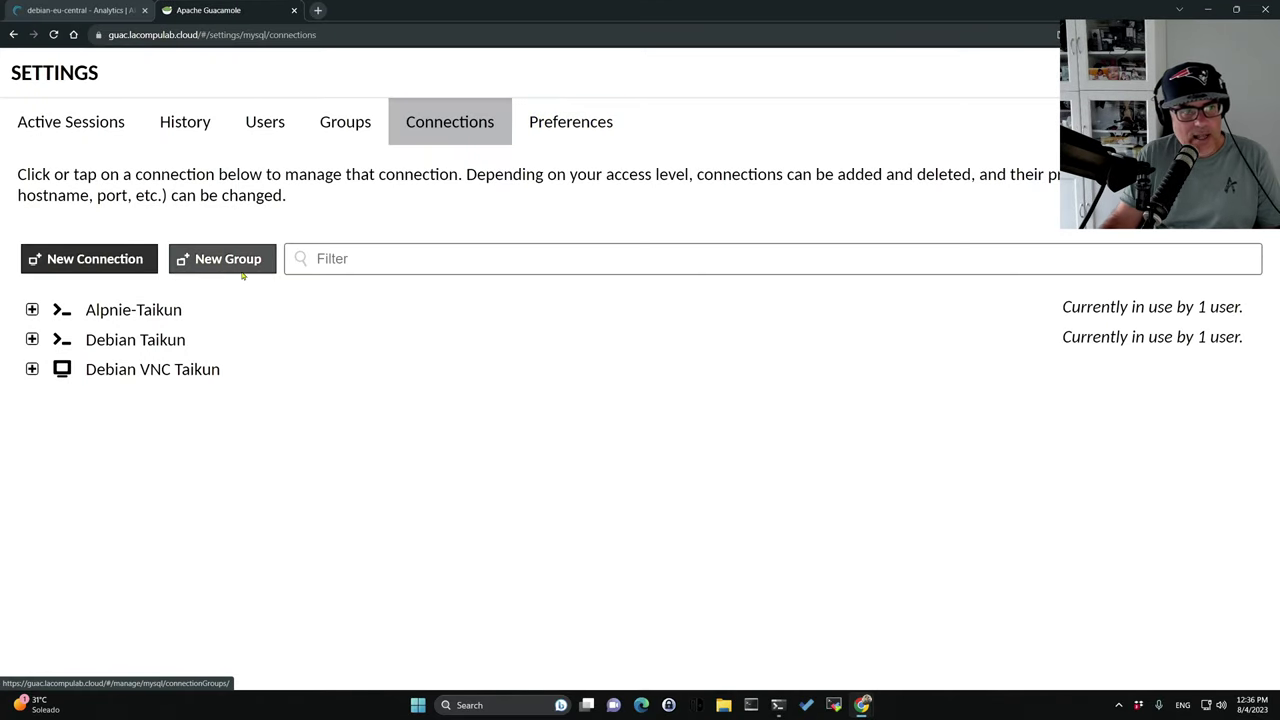
Open usuarillo's Edit User page and scroll to its unchecked restrictions and permissions.
click(265, 121)
click(105, 385)
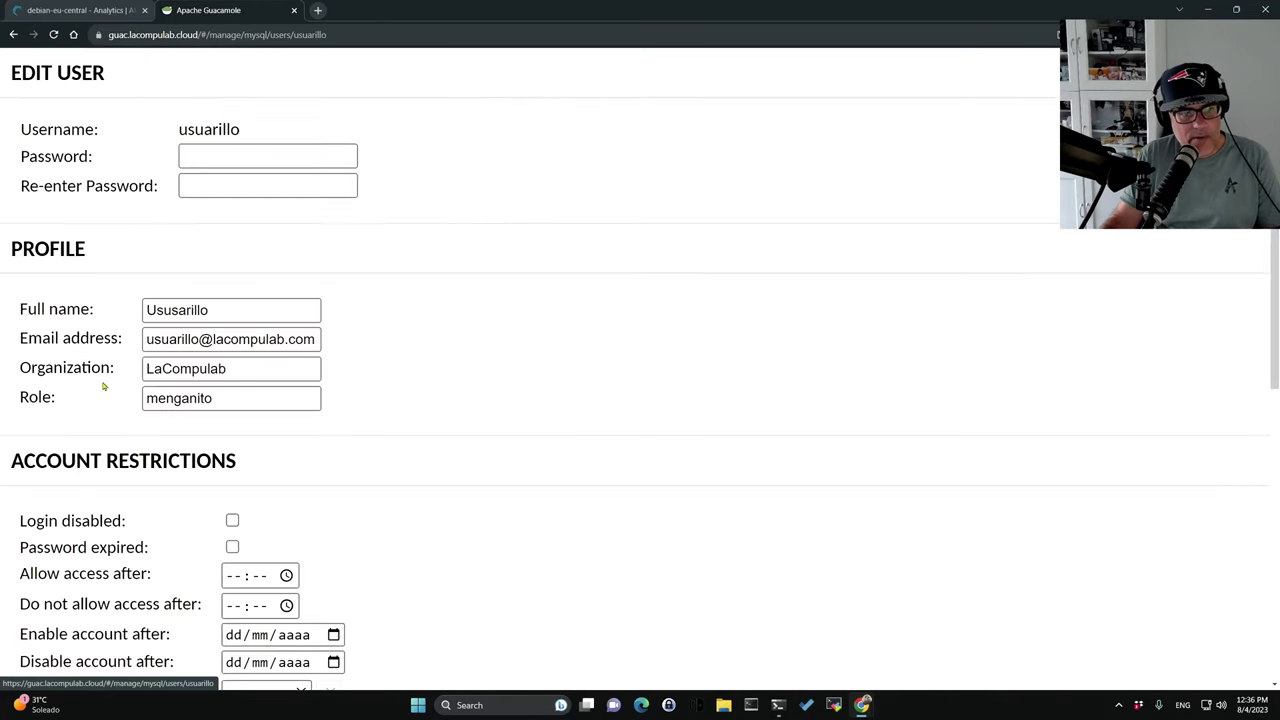
scroll(437, 258, down, 3)
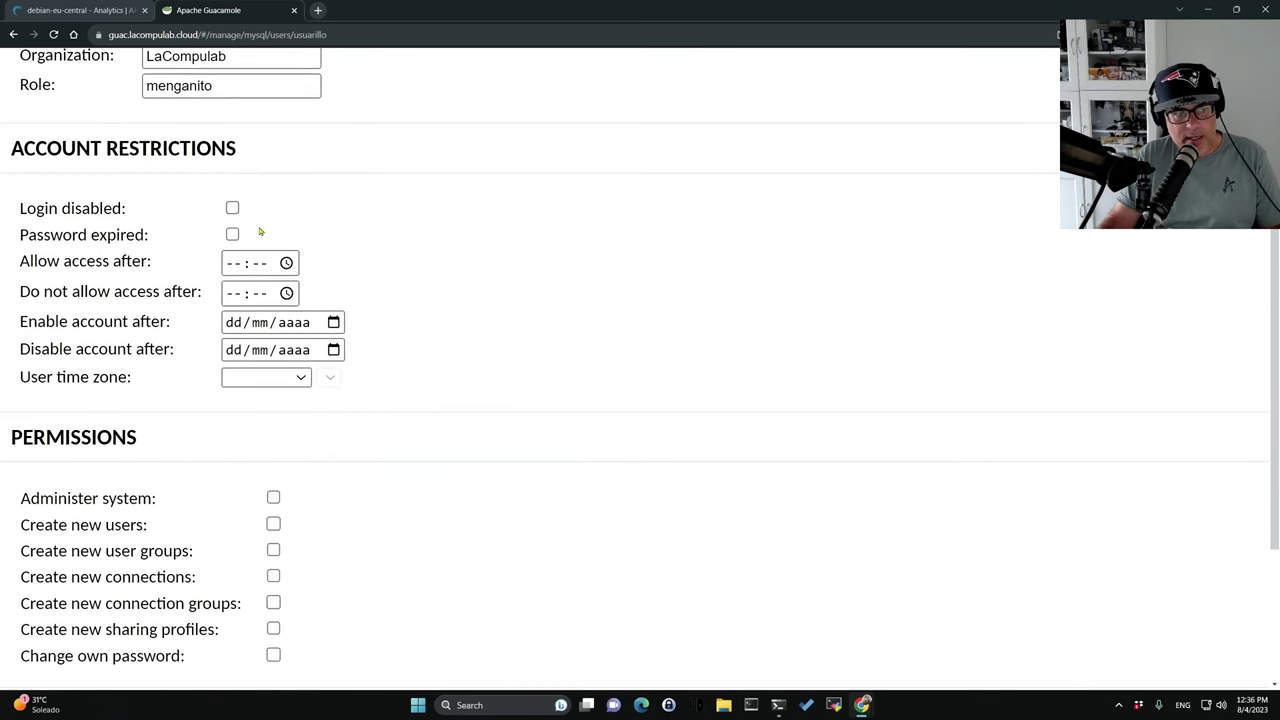
scroll(274, 240, down, 1)
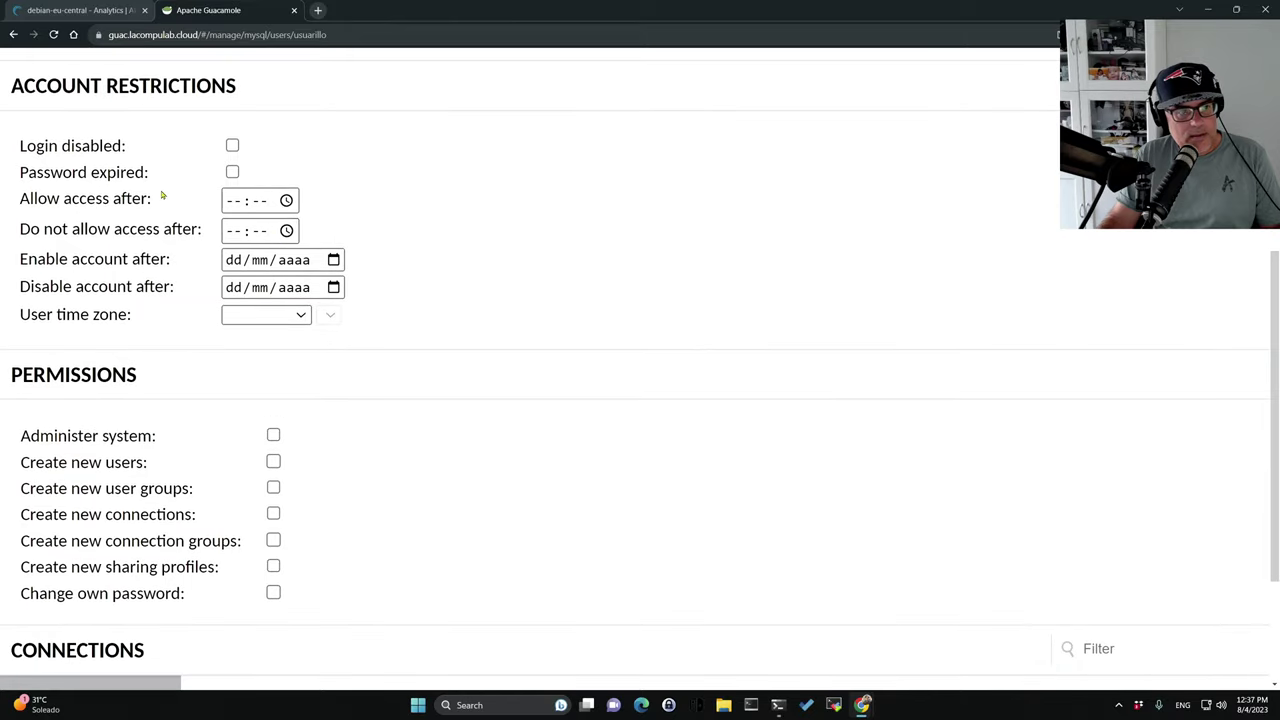
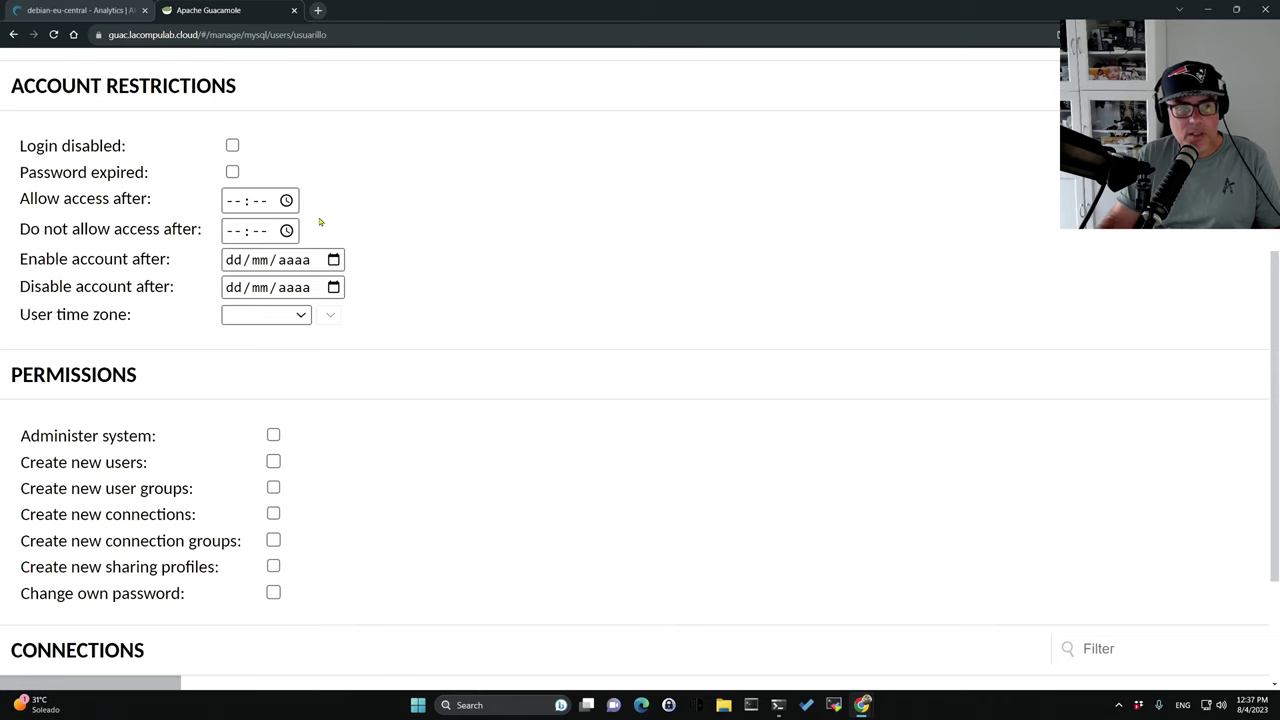
Review the edited user's two assigned connections, then go to the empty user groups list.
scroll(320, 222, down, 1)
scroll(320, 222, up, 1)
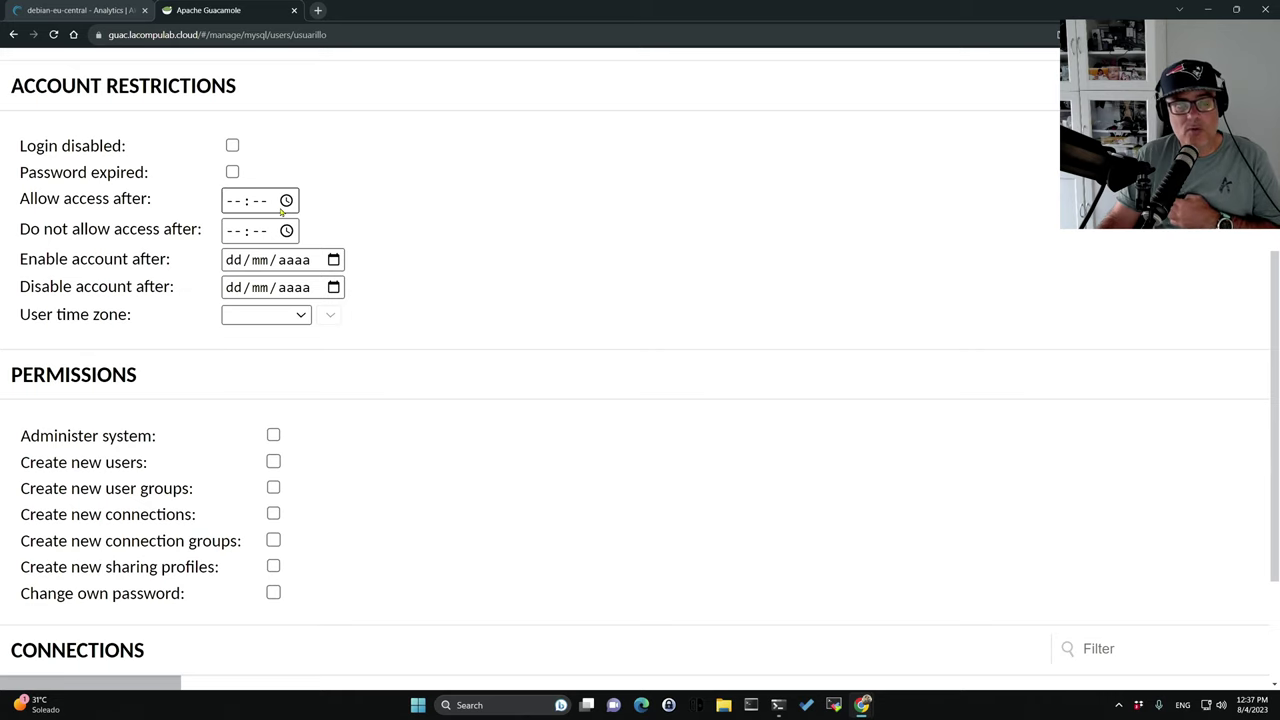
scroll(429, 261, down, 2)
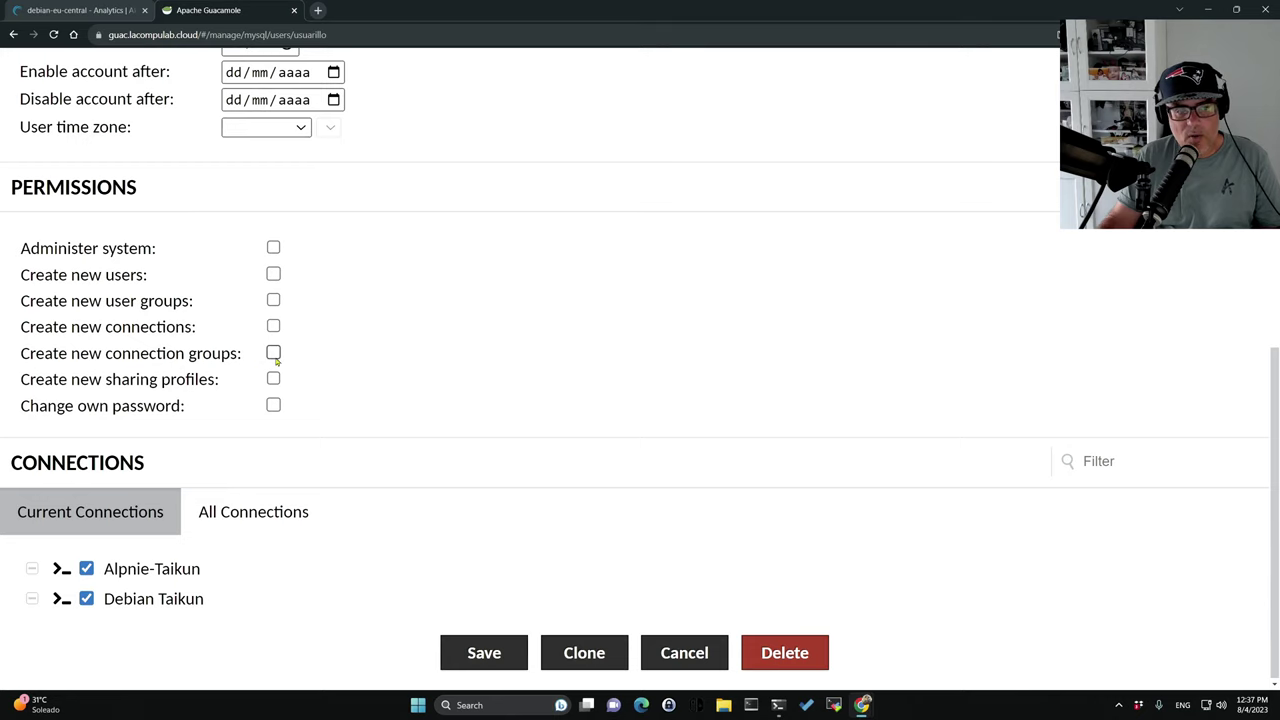
scroll(395, 402, up, 6)
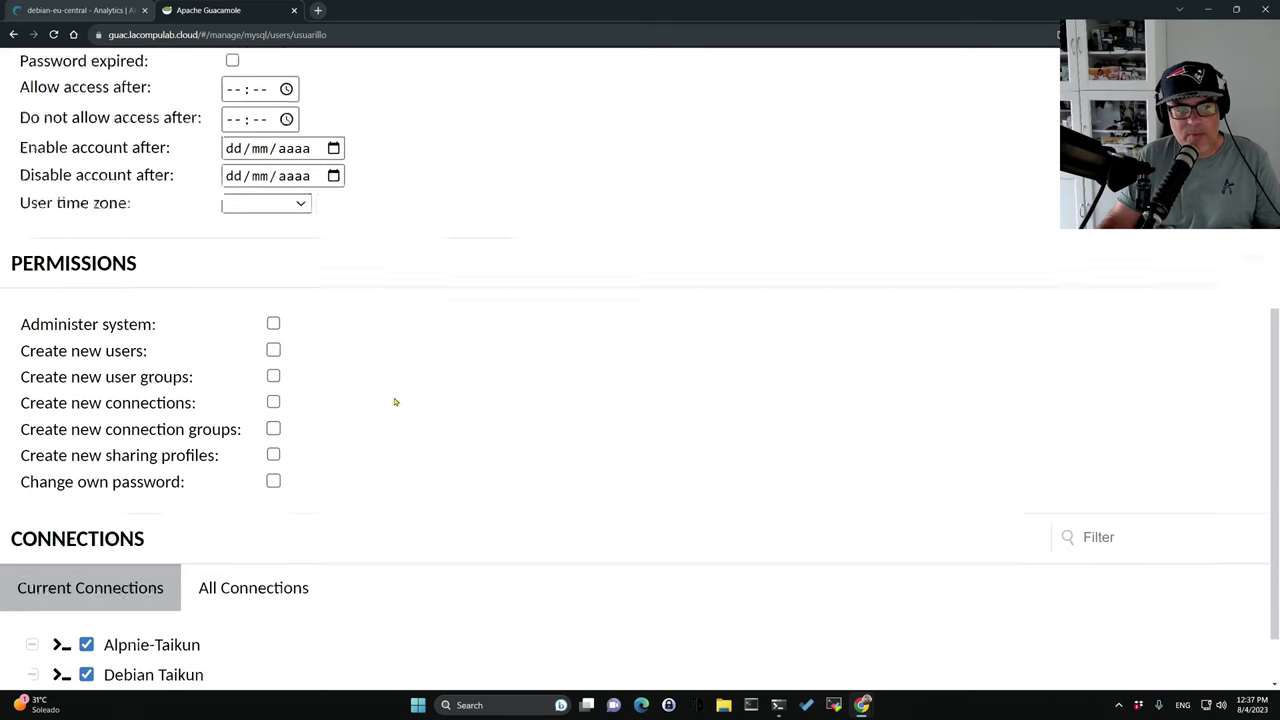
click(14, 34)
click(340, 128)
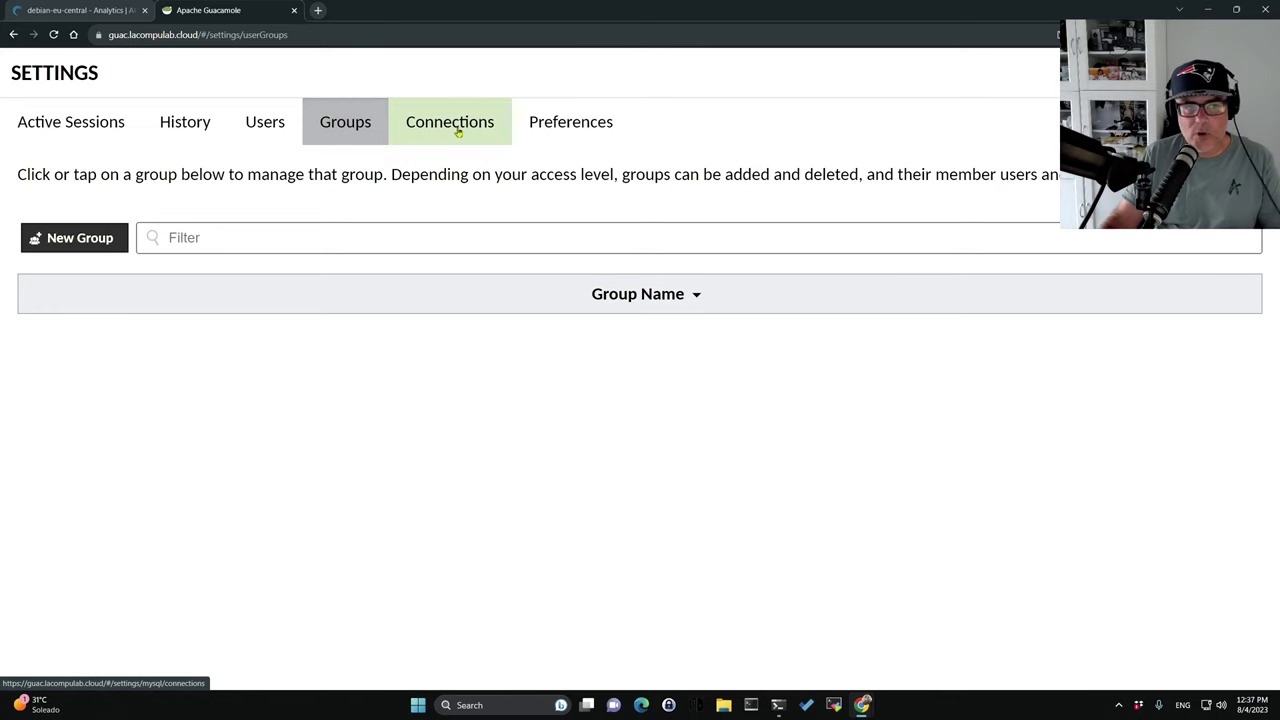
Look over the account preferences, then return to the connections list.
click(458, 131)
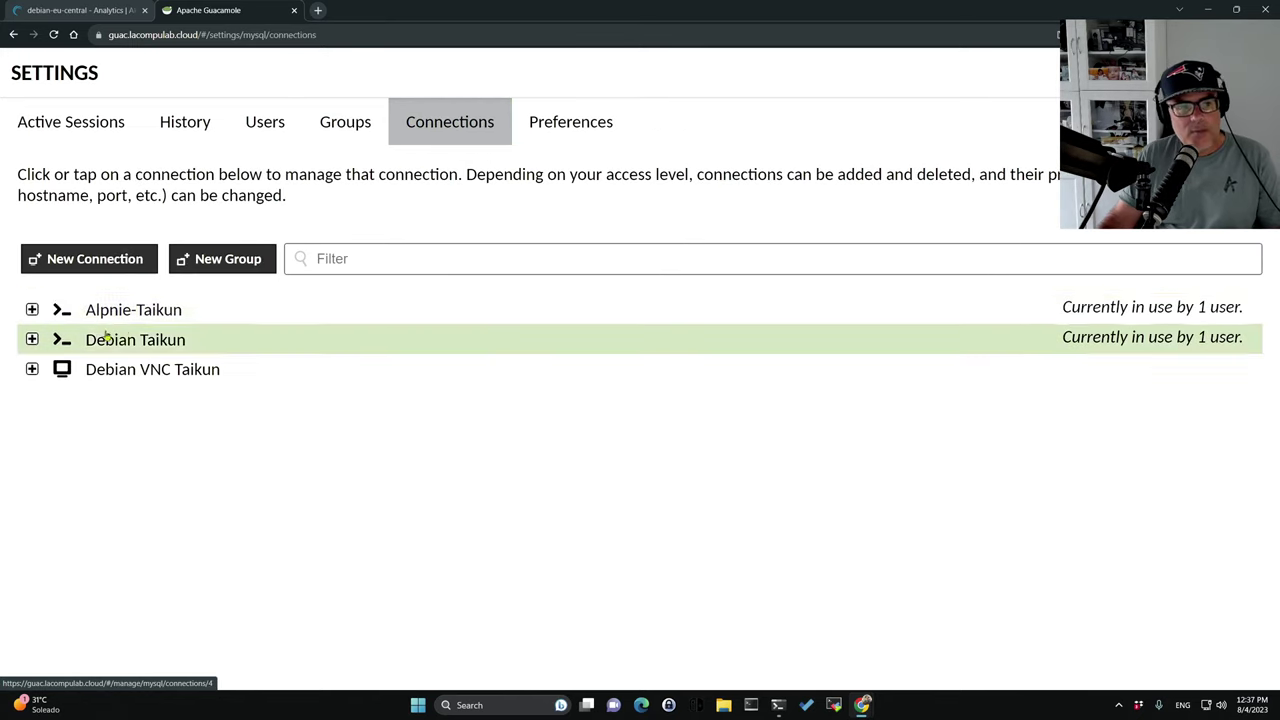
click(551, 138)
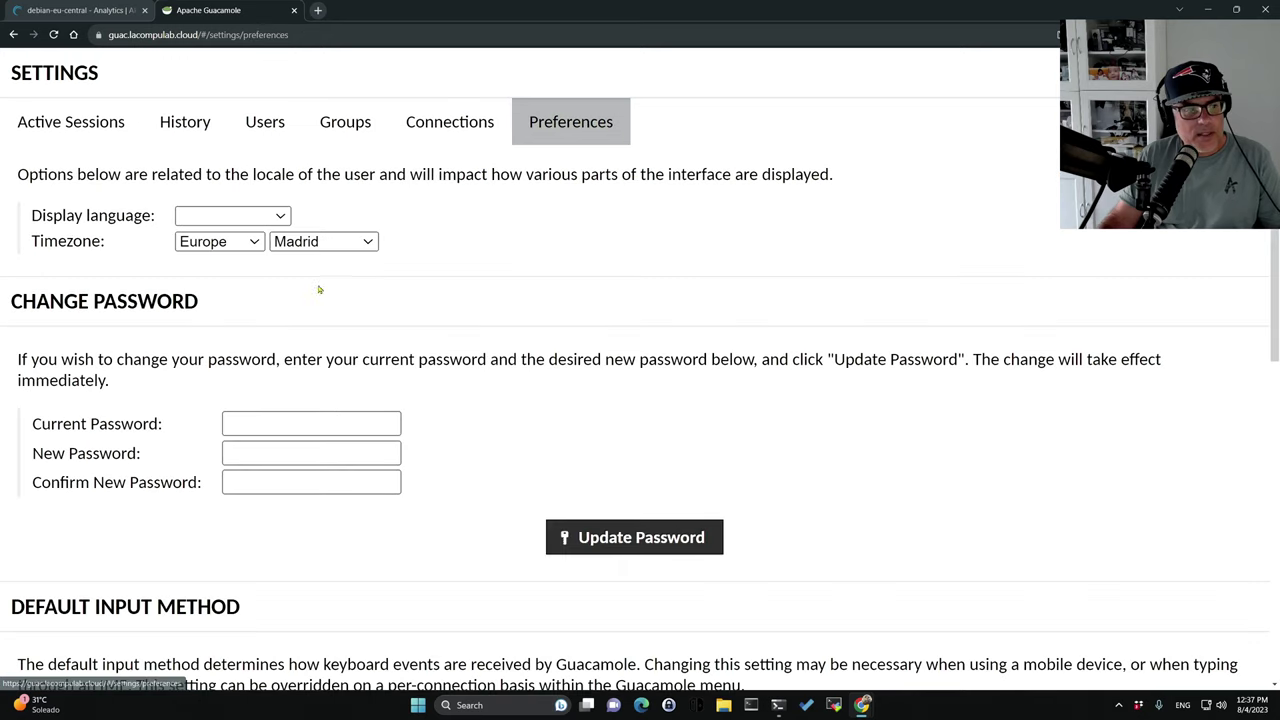
scroll(449, 414, down, 3)
scroll(449, 414, up, 3)
click(421, 124)
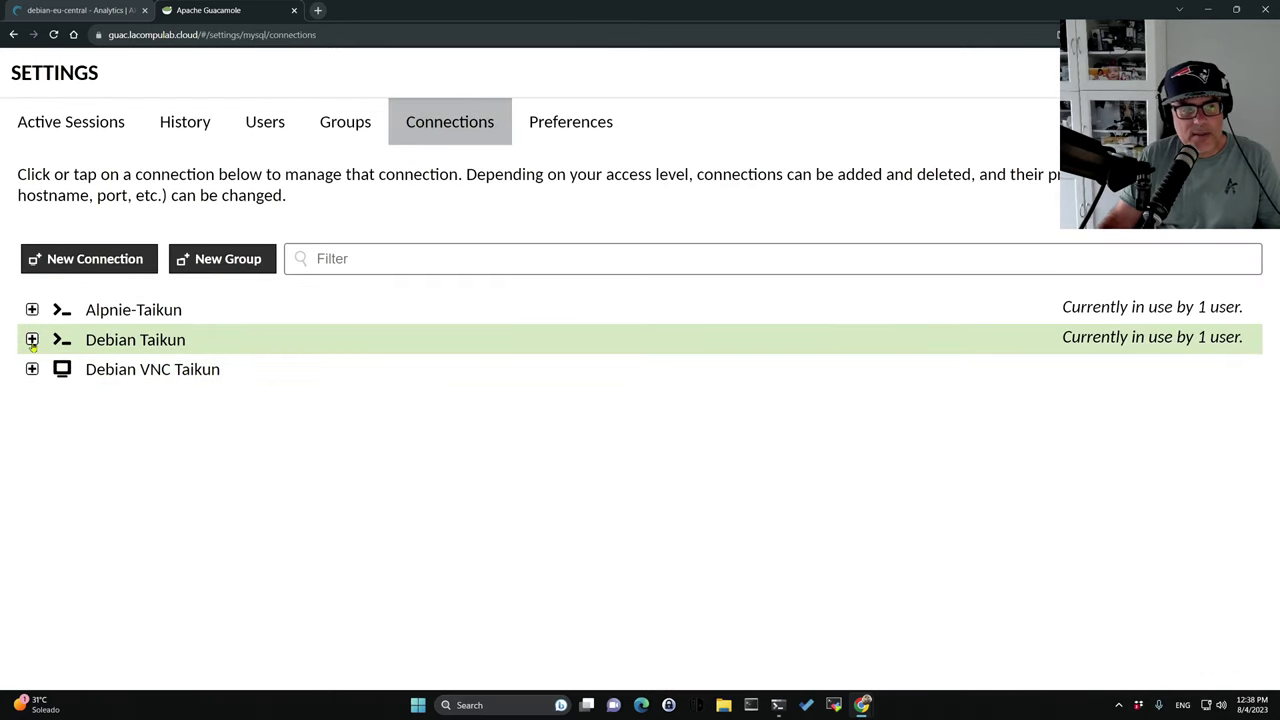
Open Debian Taikun's Edit Connection form and review its SSH settings, port 22 and SFTP.
click(32, 340)
click(120, 341)
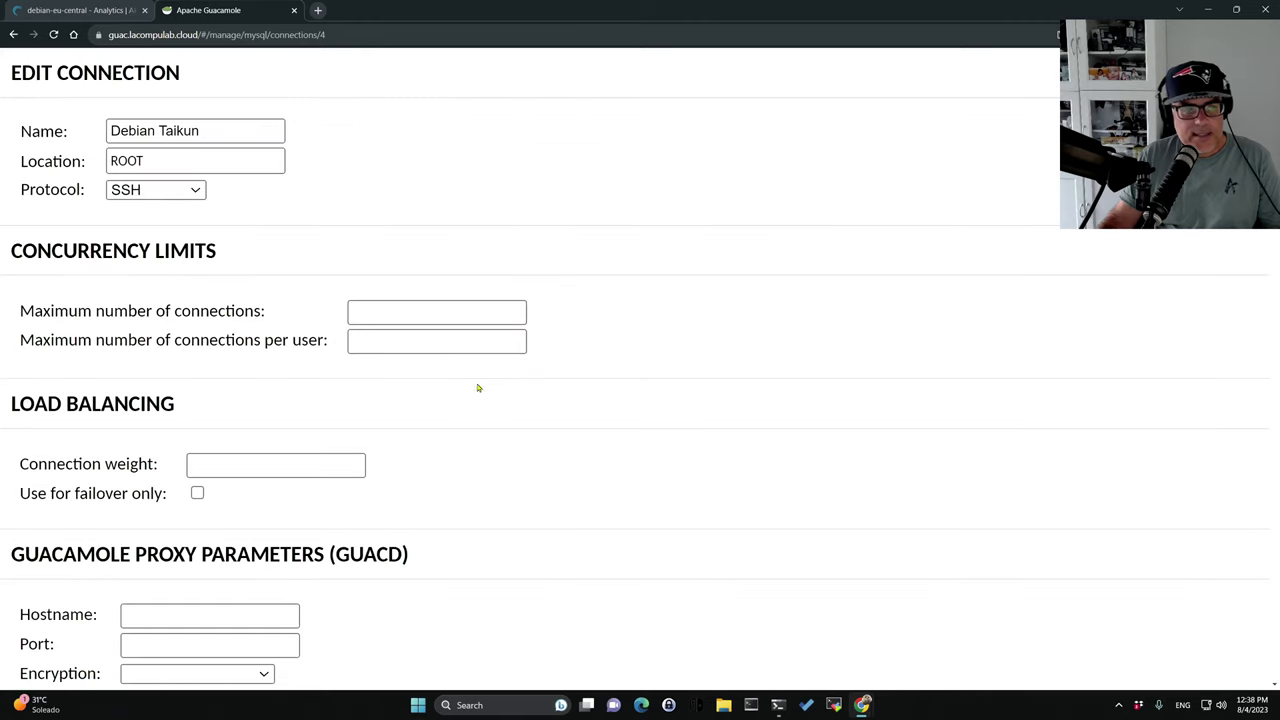
scroll(566, 438, down, 10)
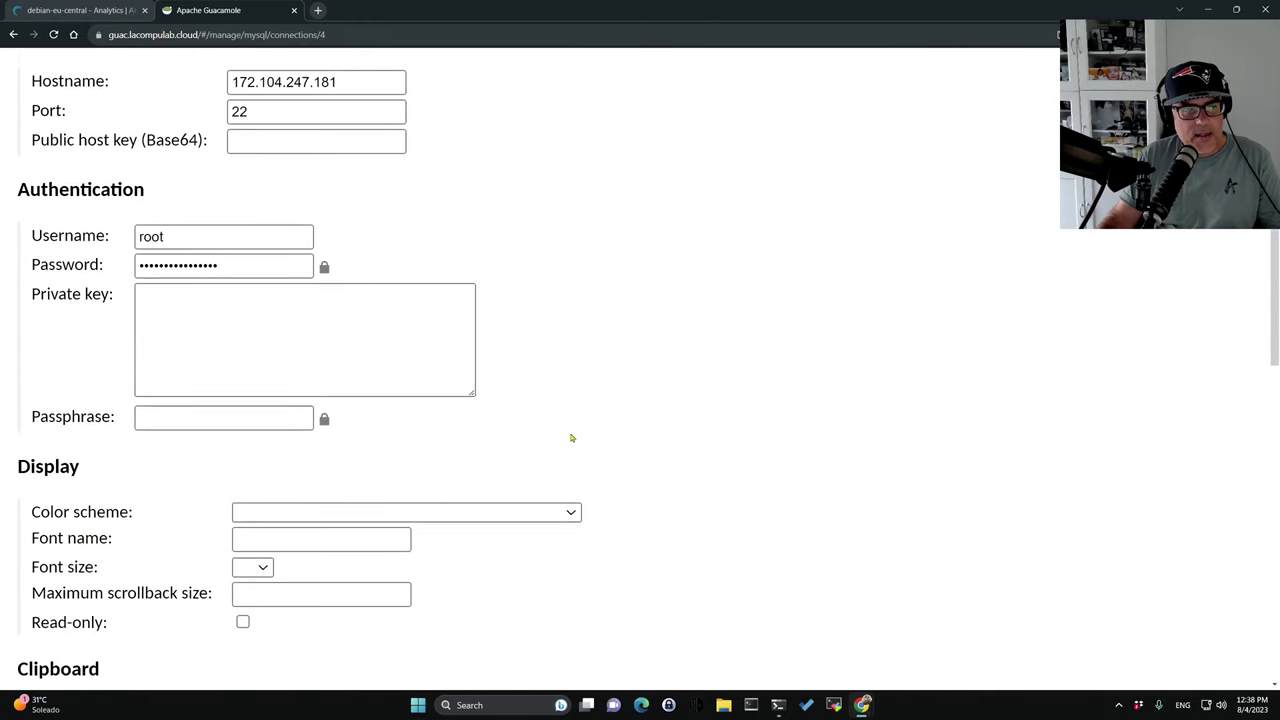
scroll(572, 438, down, 1)
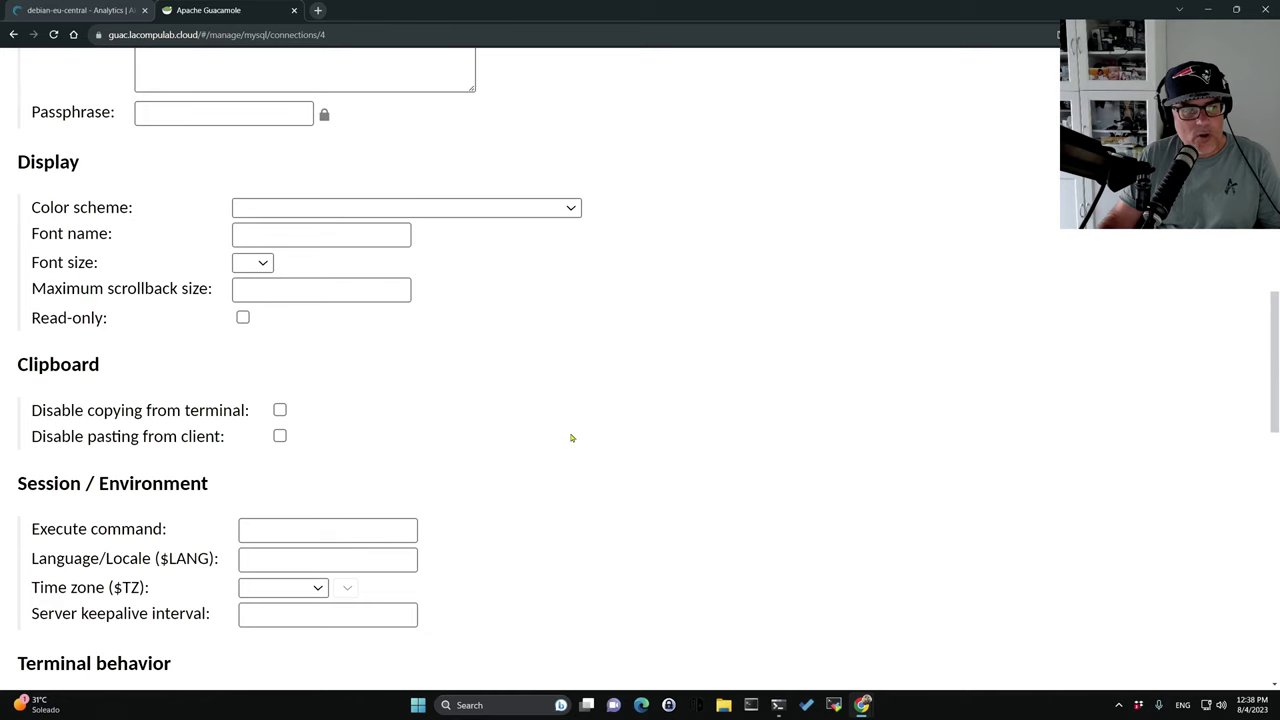
scroll(572, 438, down, 4)
scroll(572, 438, down, 2)
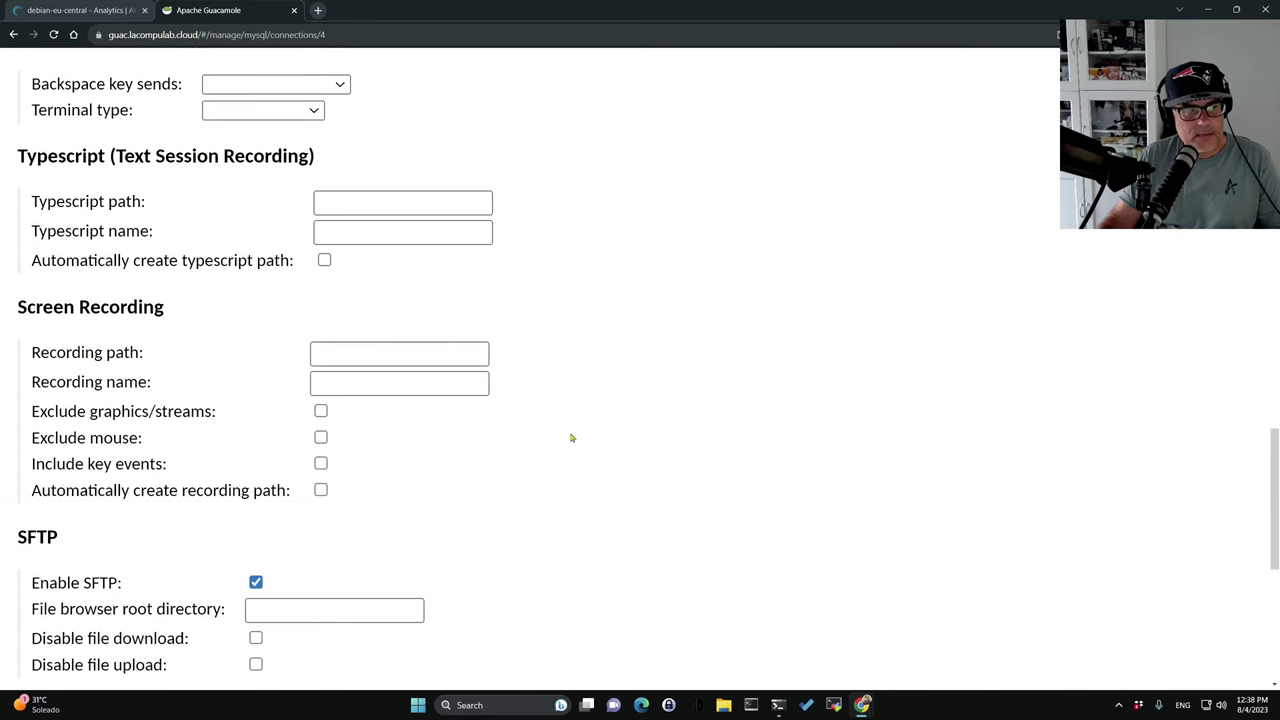
scroll(572, 438, down, 1)
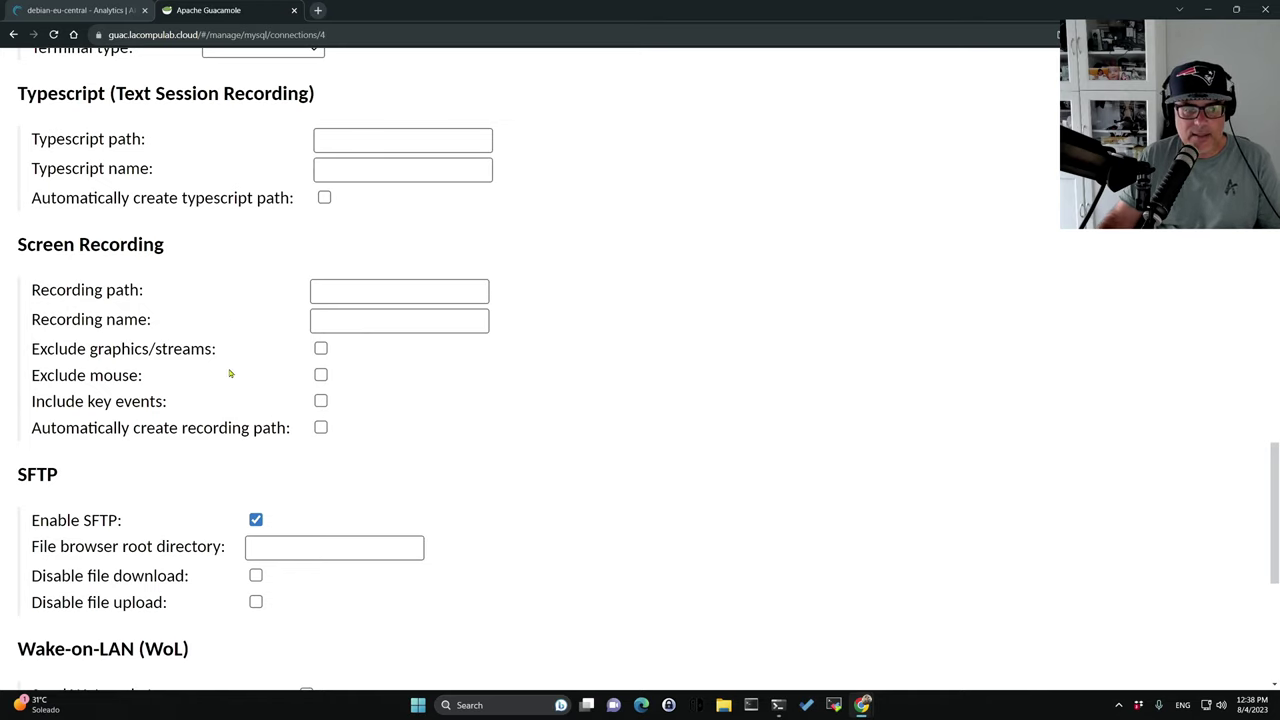
scroll(229, 373, down, 3)
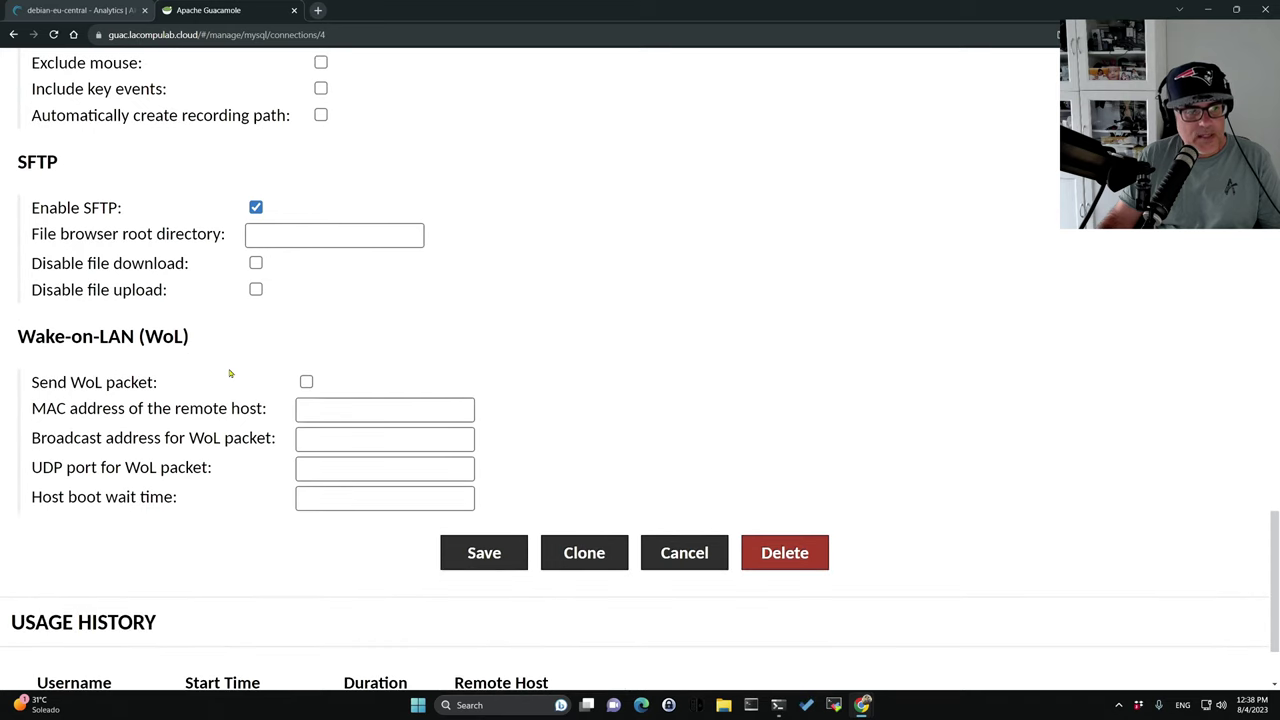
scroll(229, 373, up, 2)
scroll(325, 520, down, 2)
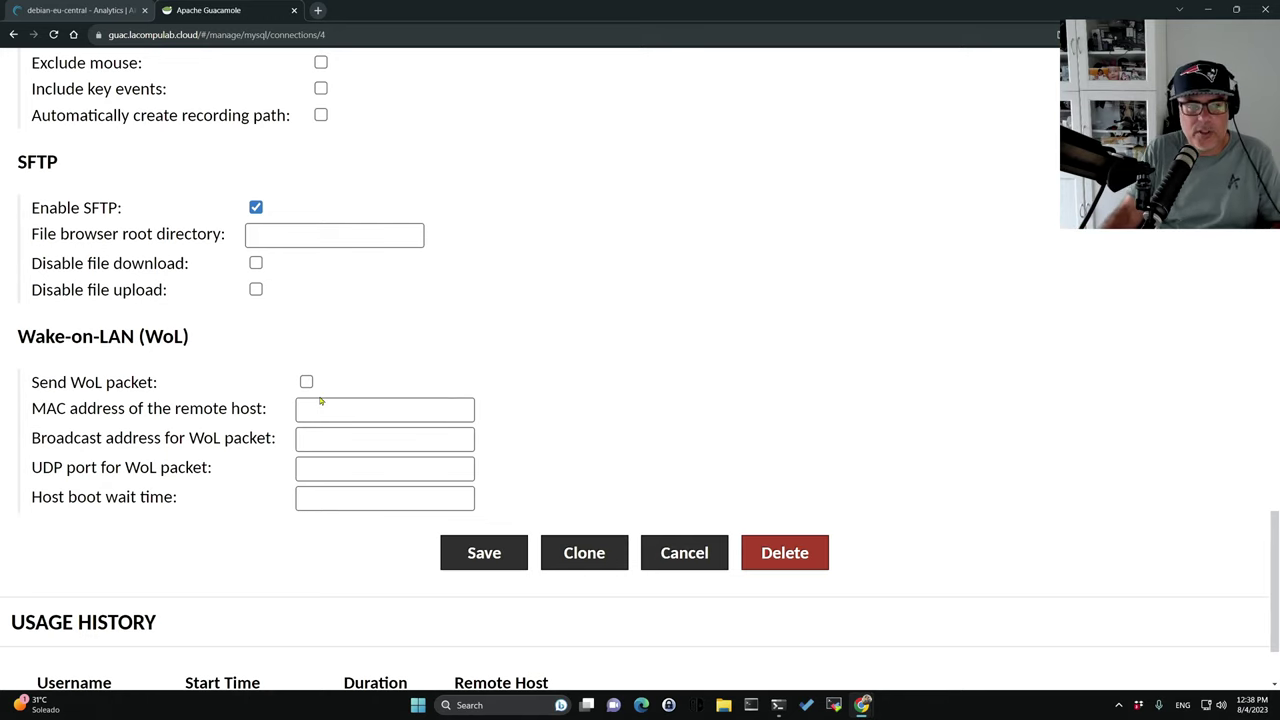
scroll(399, 331, up, 2)
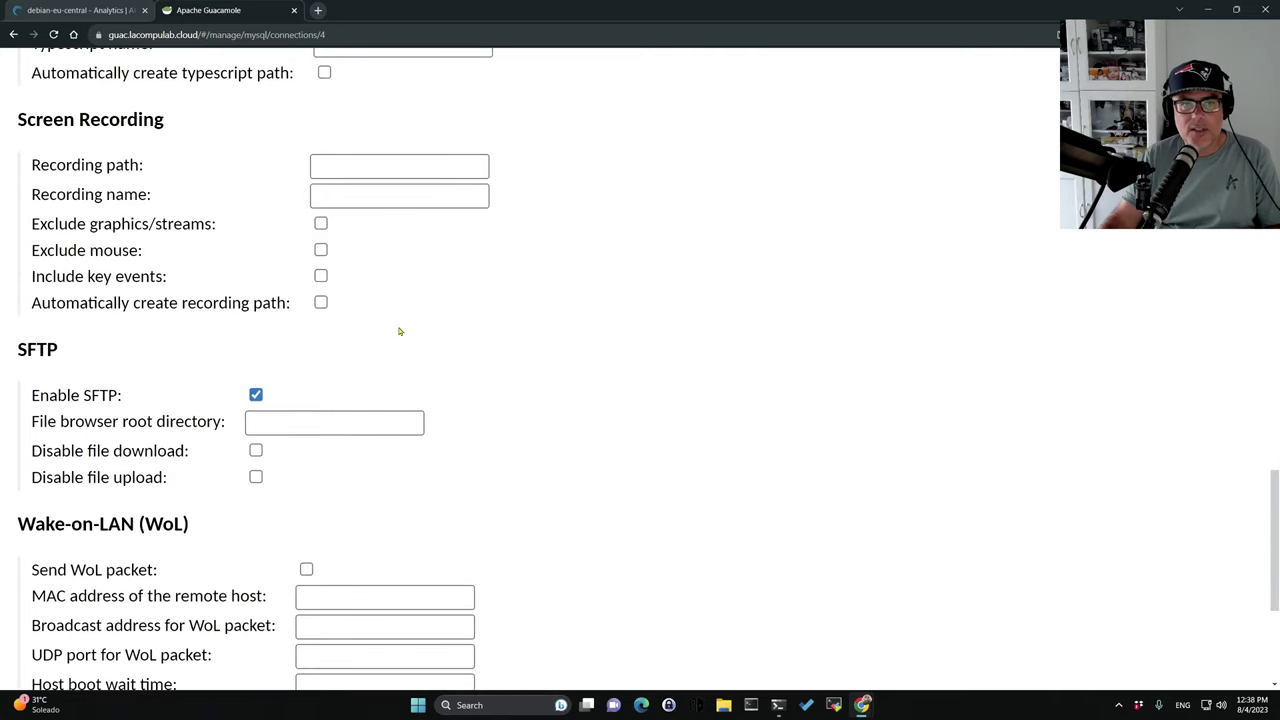
scroll(399, 331, up, 9)
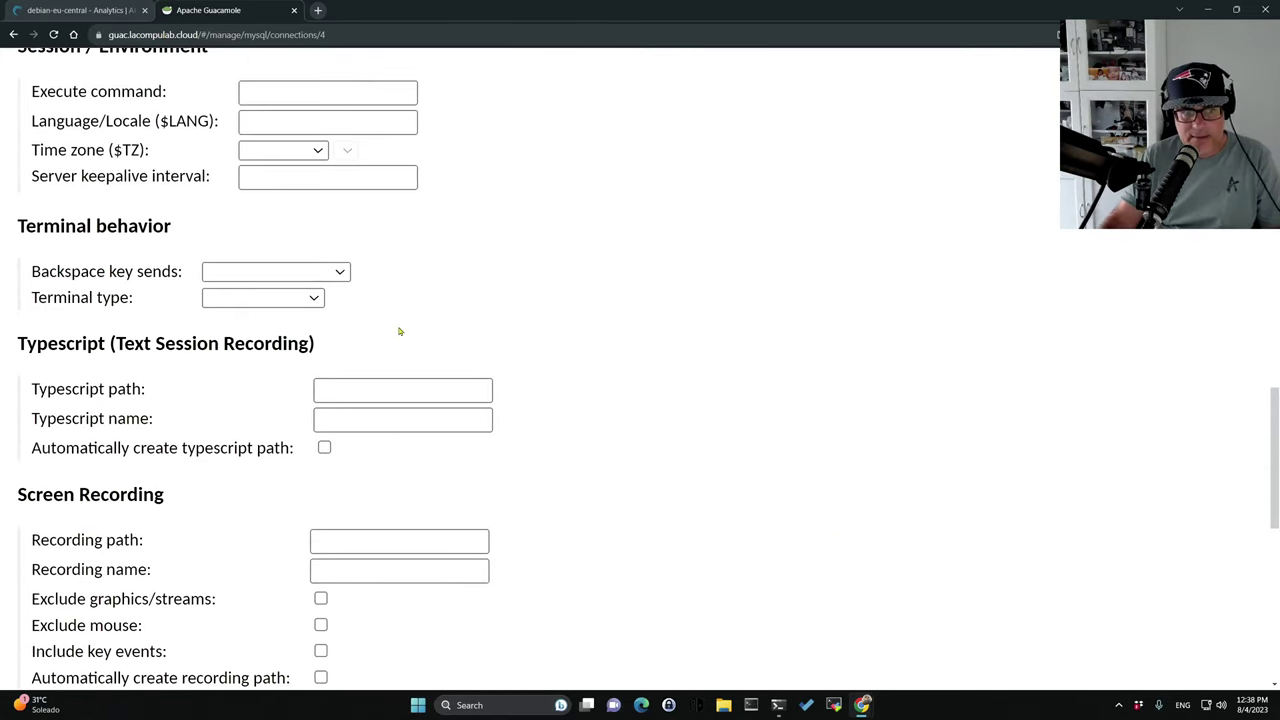
scroll(399, 331, up, 10)
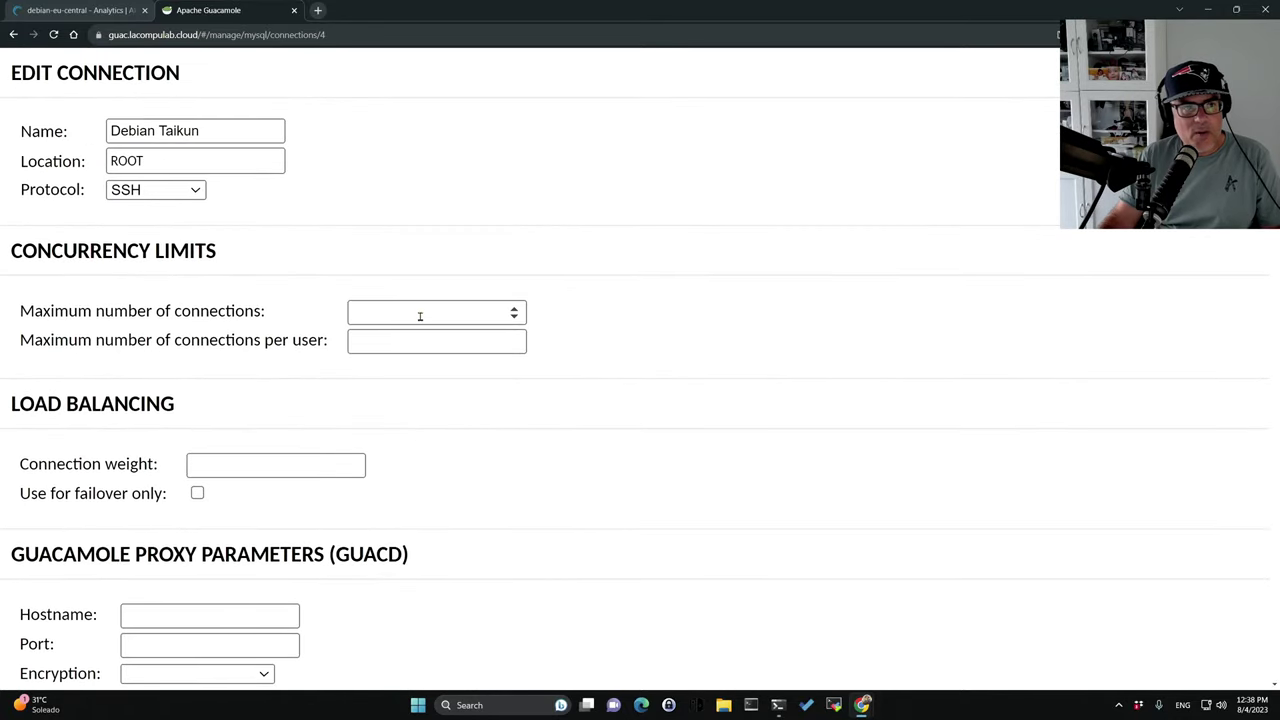
scroll(420, 316, down, 1)
scroll(420, 316, up, 1)
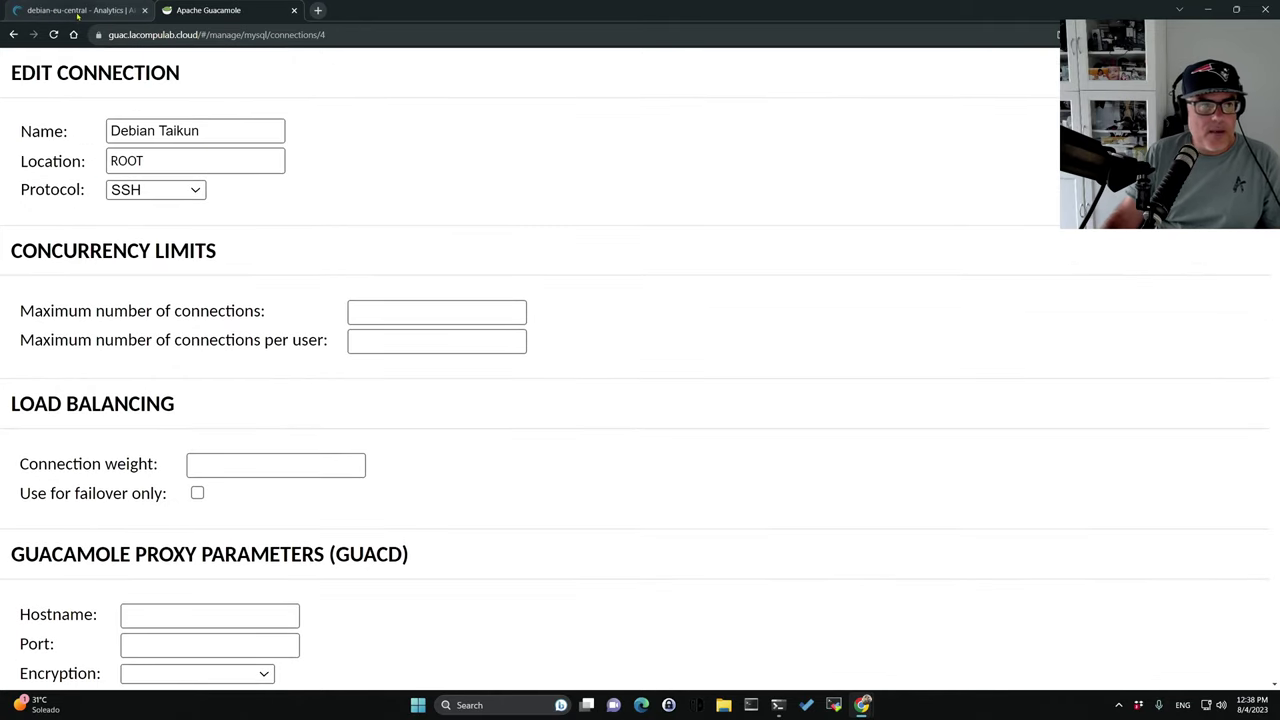
Check the Debian Taikun terminal window, then move to the debian-eu-central Linode dashboard.
mouse_move(862, 703)
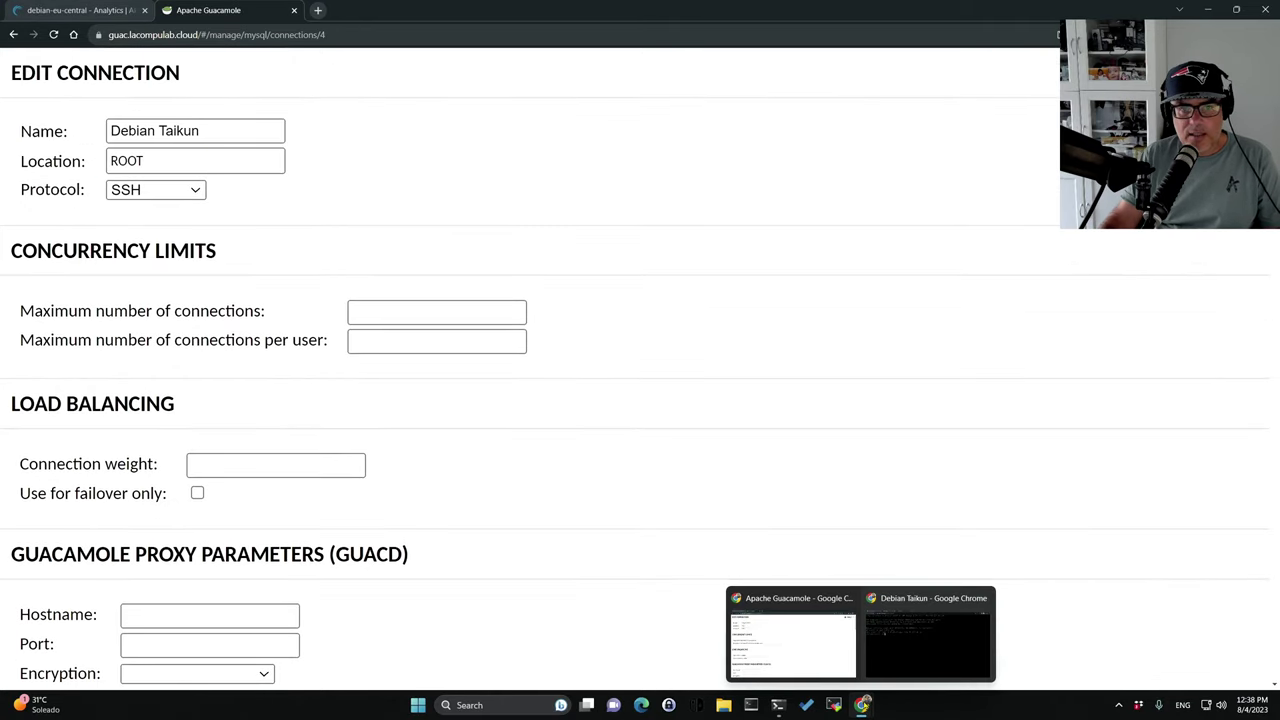
click(910, 647)
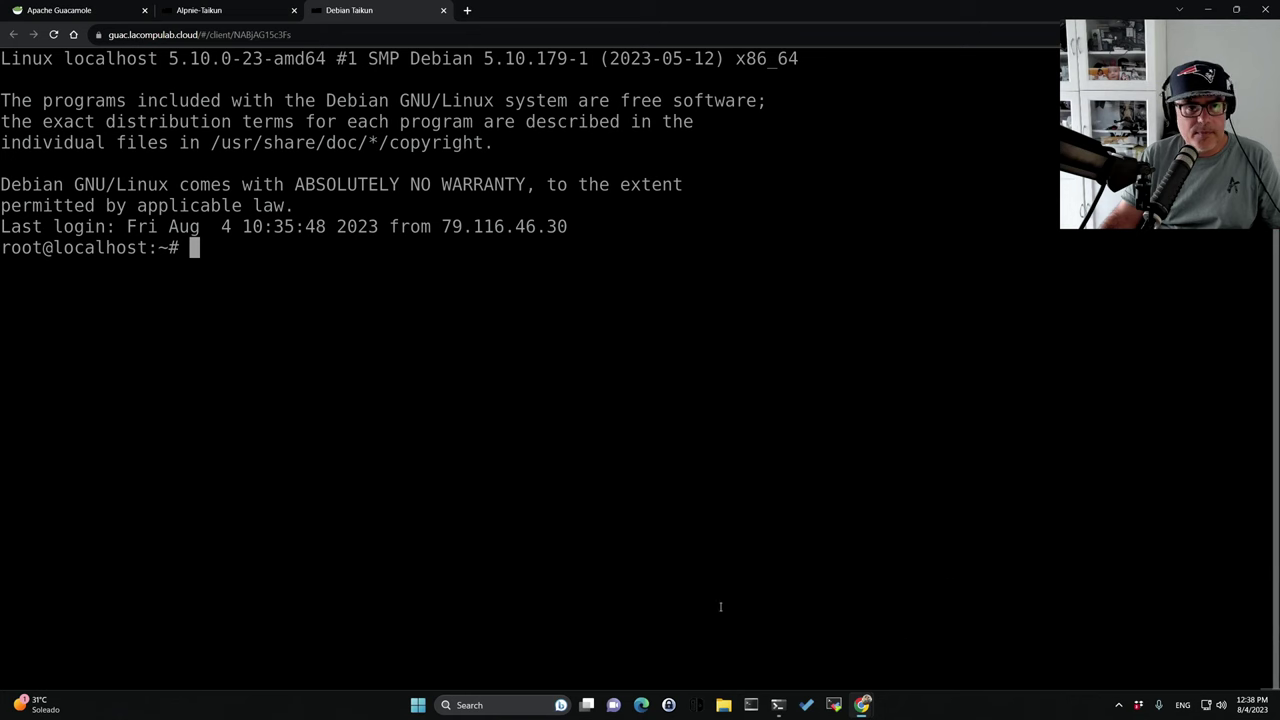
click(84, 8)
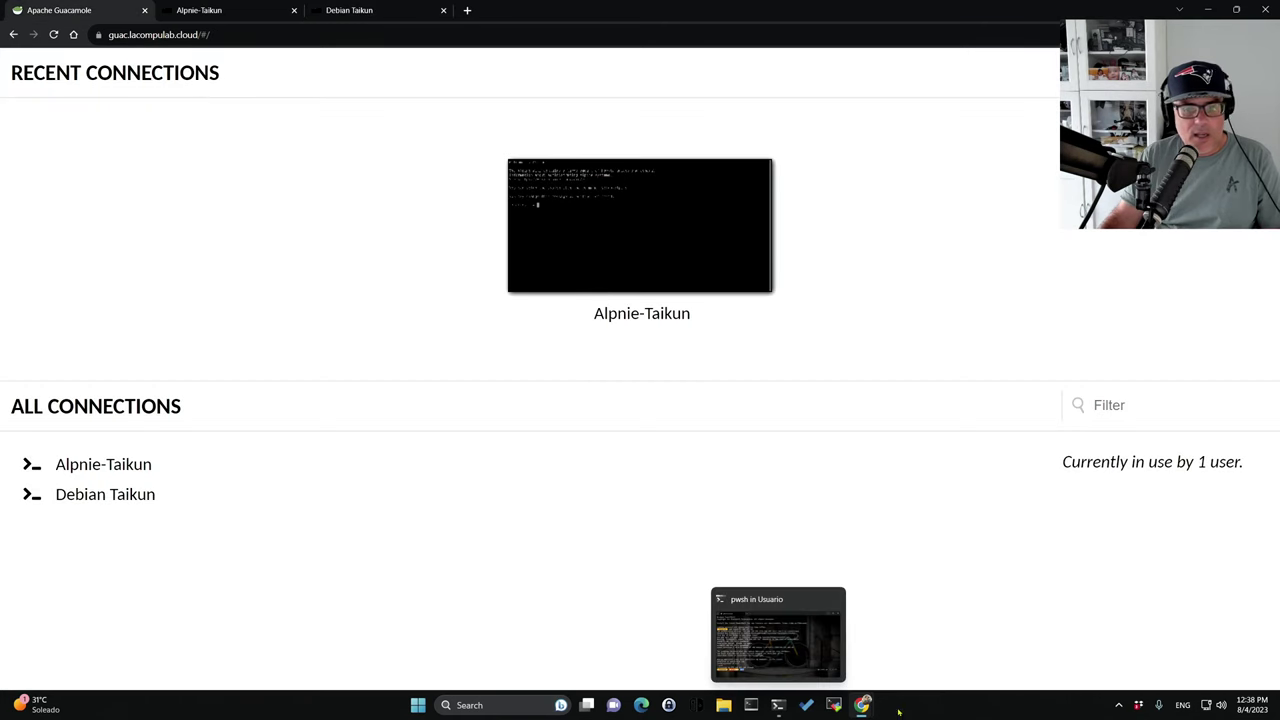
mouse_move(862, 703)
click(789, 646)
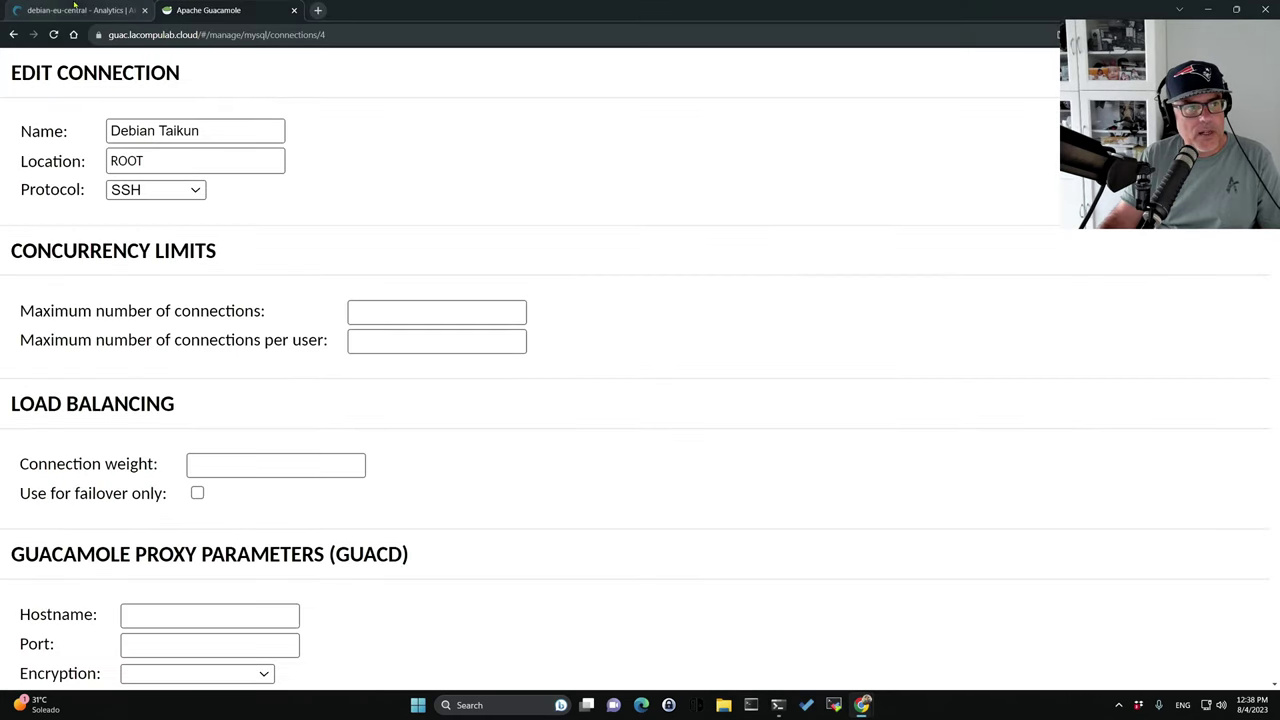
key(alt+Tab)
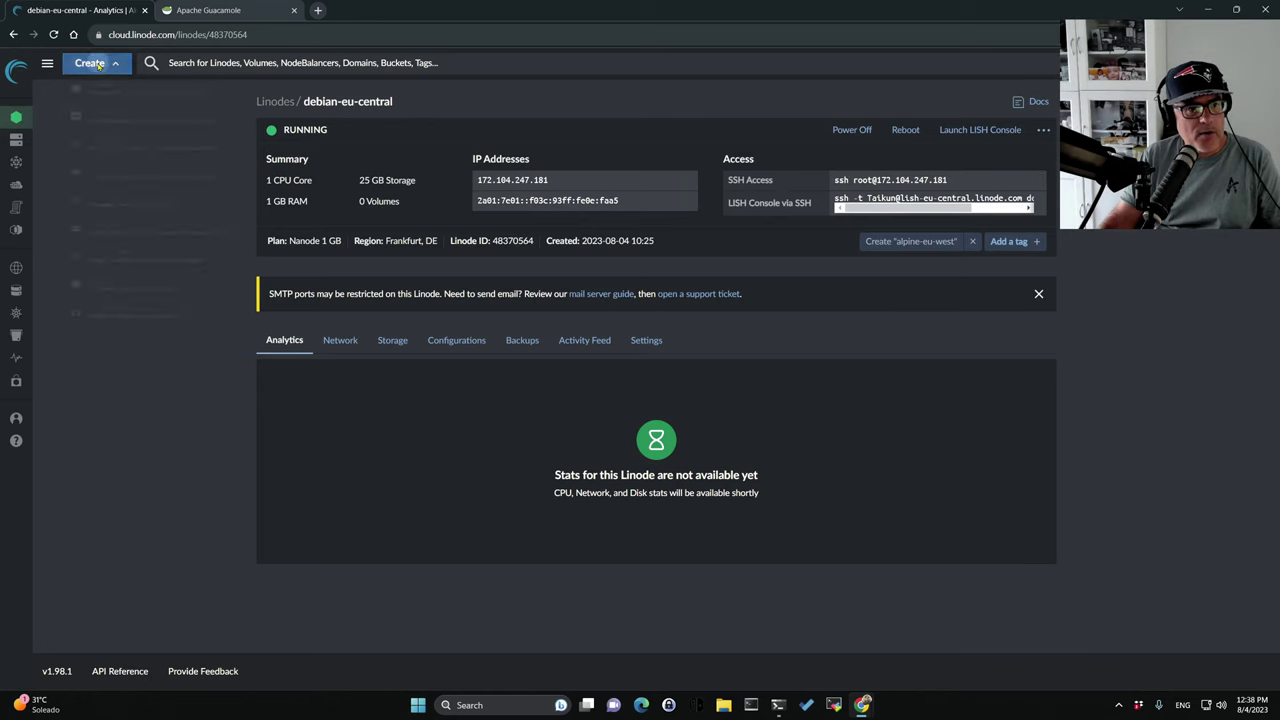
From the Create menu, browse the Marketplace apps and select the Kali Linux card.
click(92, 63)
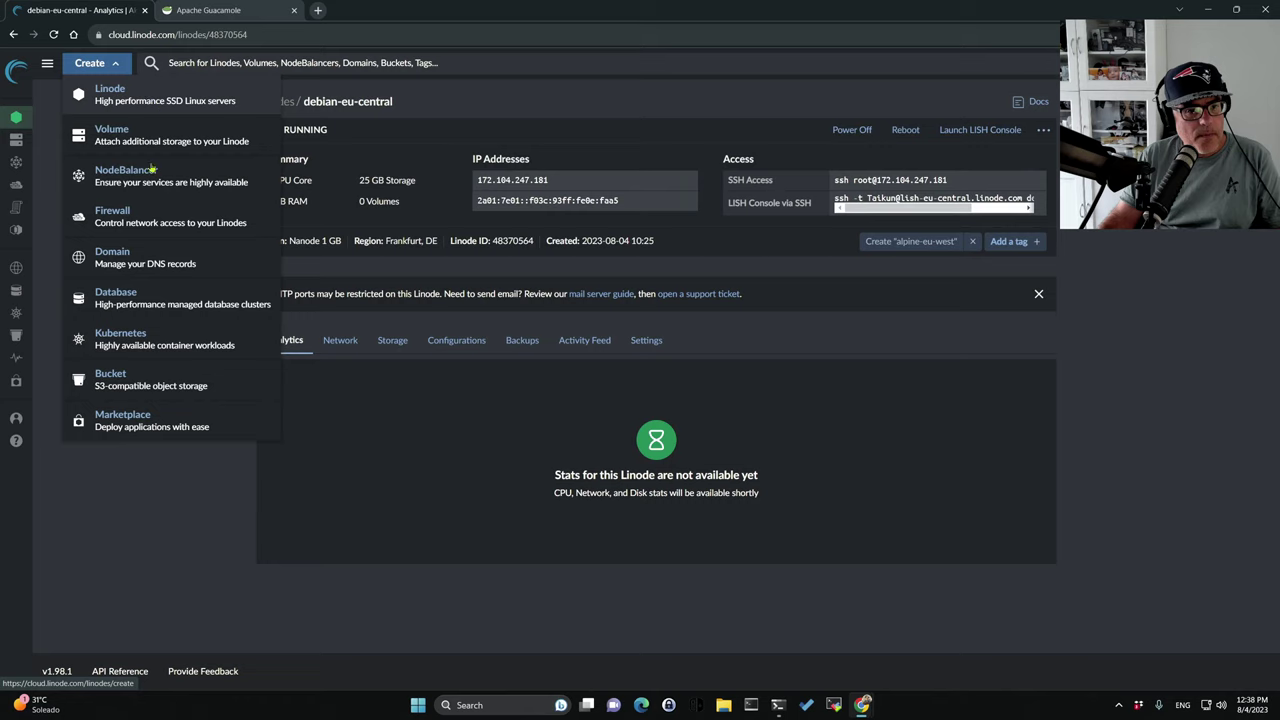
click(122, 422)
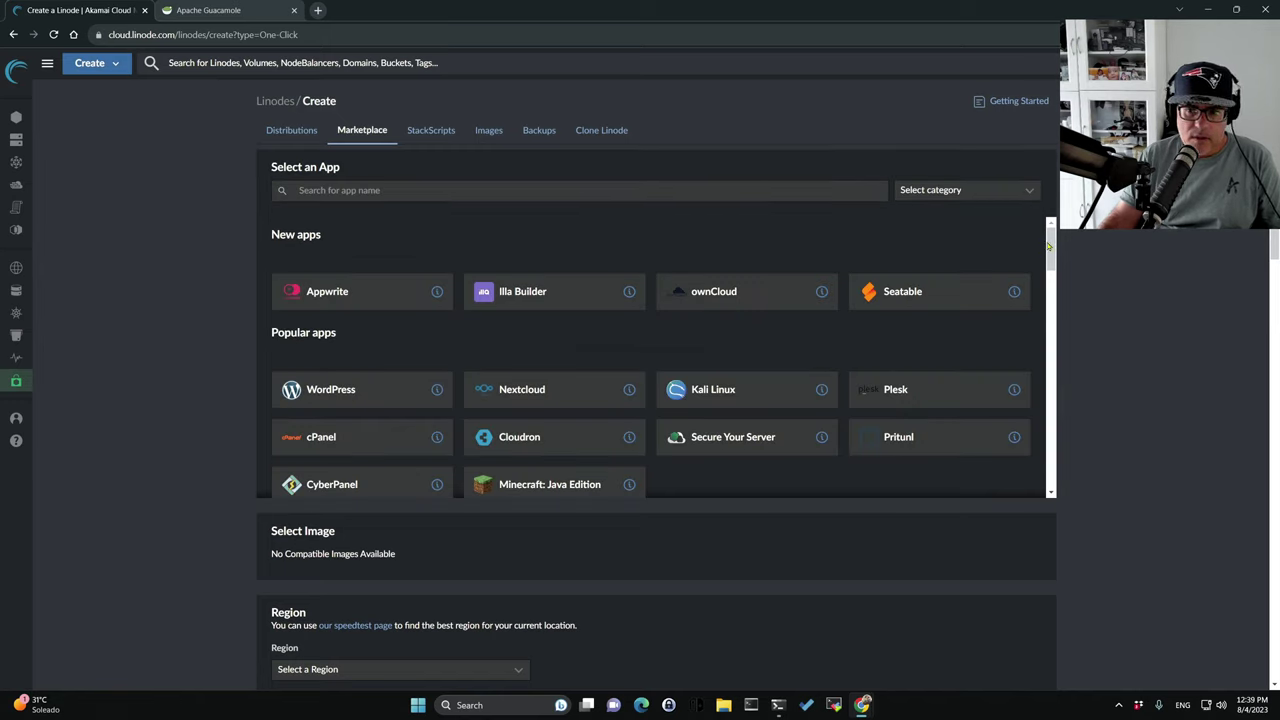
drag(1050, 246, 1051, 260)
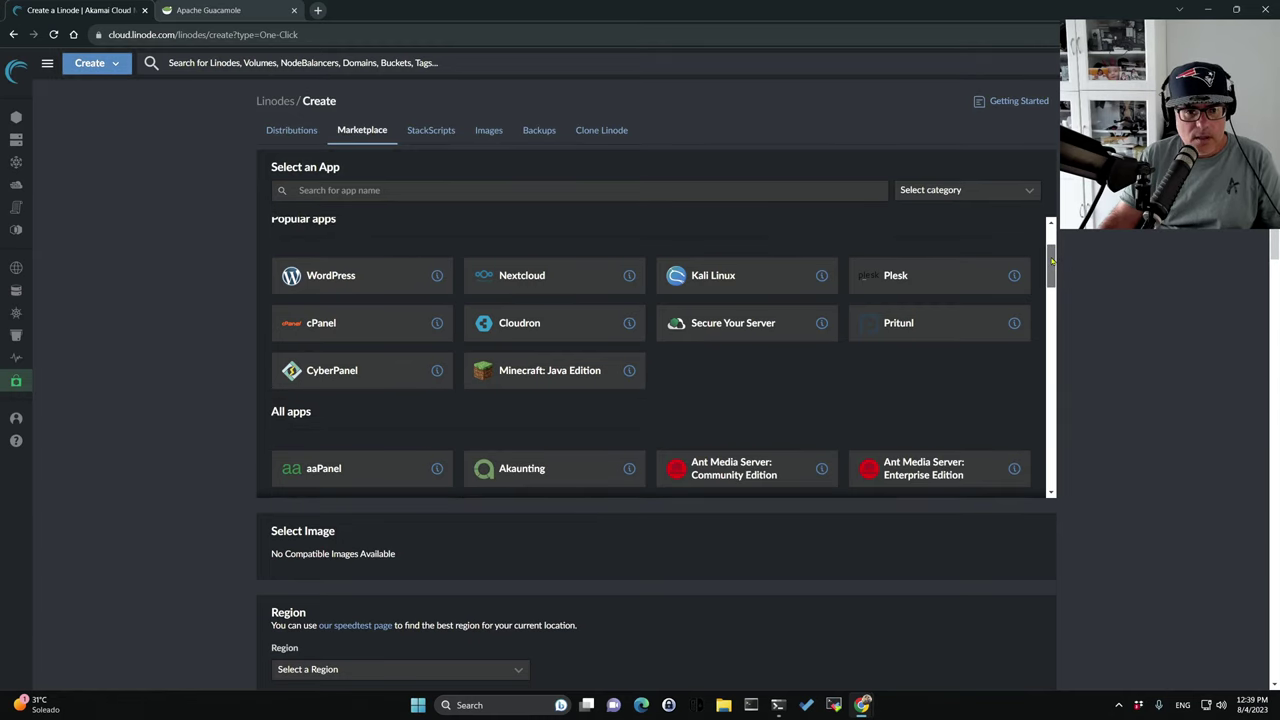
drag(1051, 260, 1052, 490)
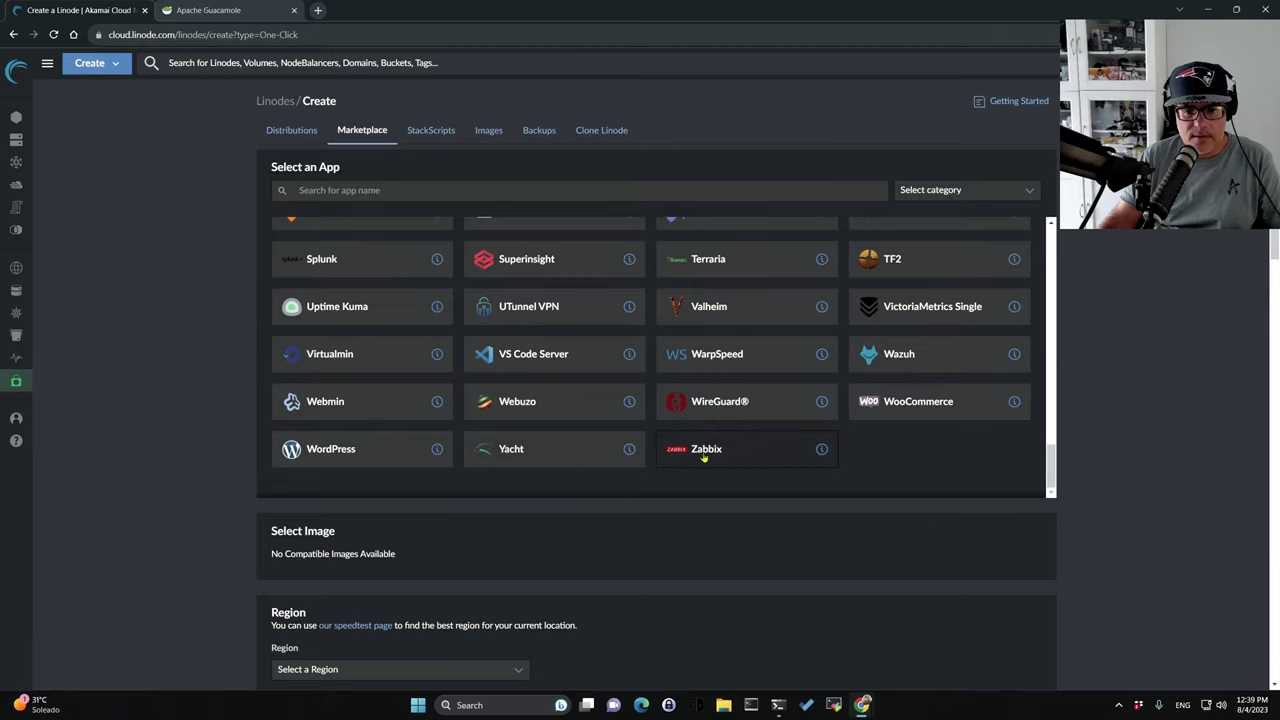
drag(1051, 469, 1050, 250)
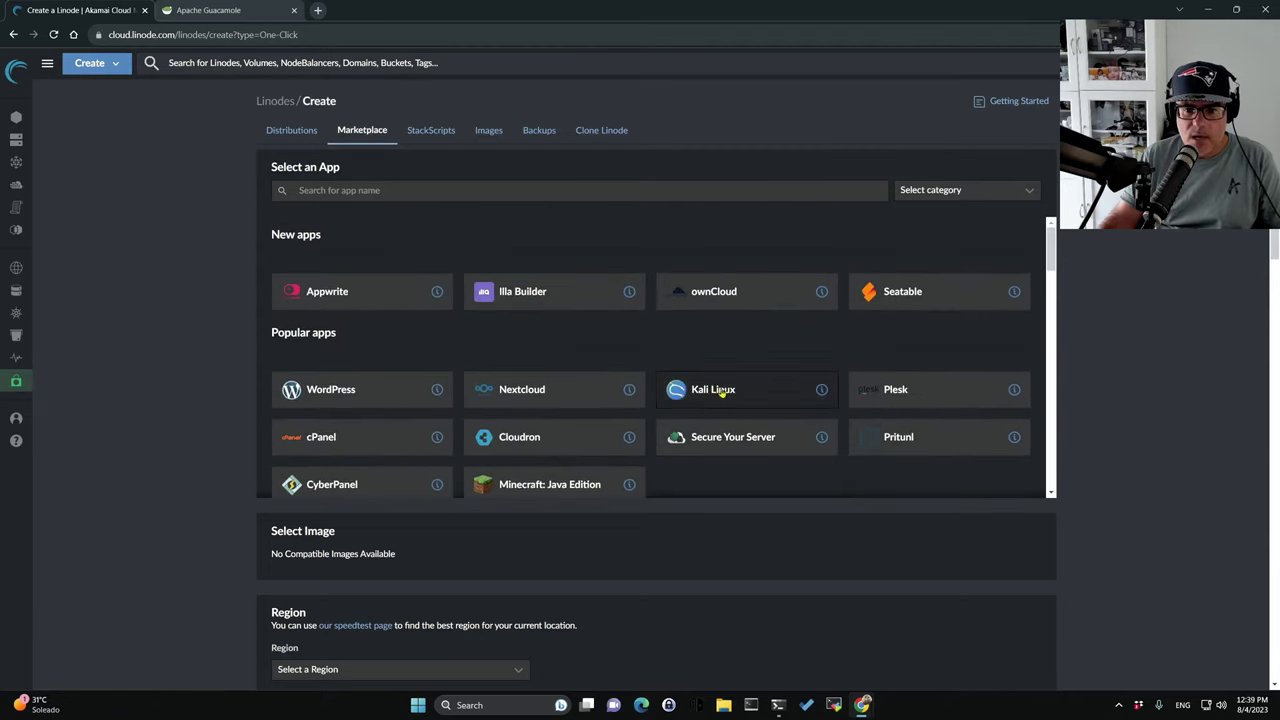
click(724, 390)
Enter VNC username 'taikun' and its password, then collapse the Advanced Options.
scroll(578, 515, down, 2)
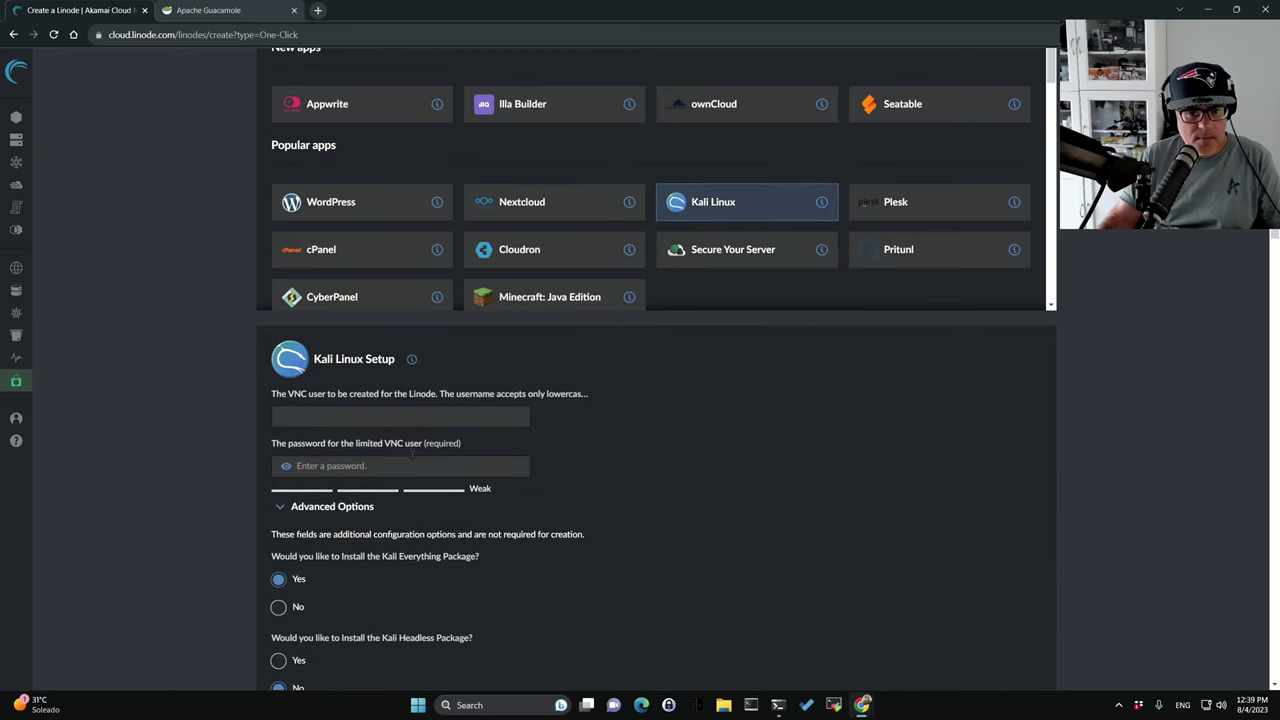
scroll(560, 380, up, 1)
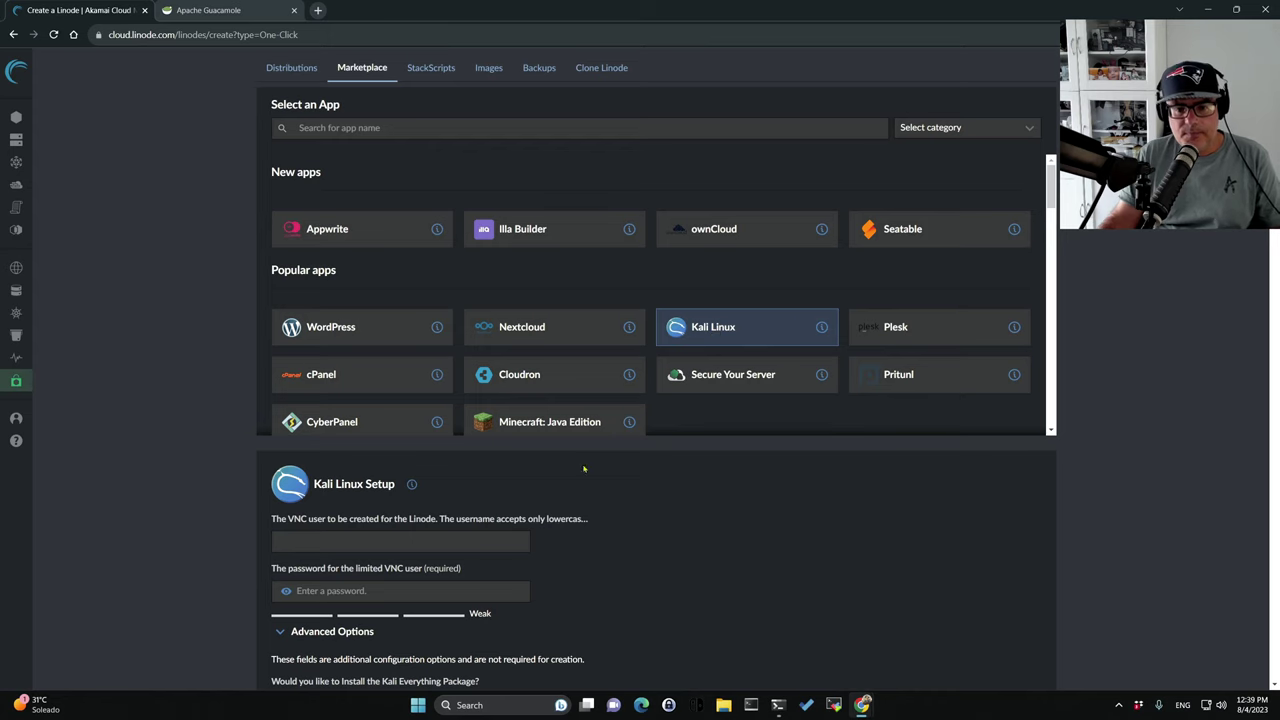
scroll(450, 562, down, 1)
scroll(450, 562, down, 1)
click(330, 414)
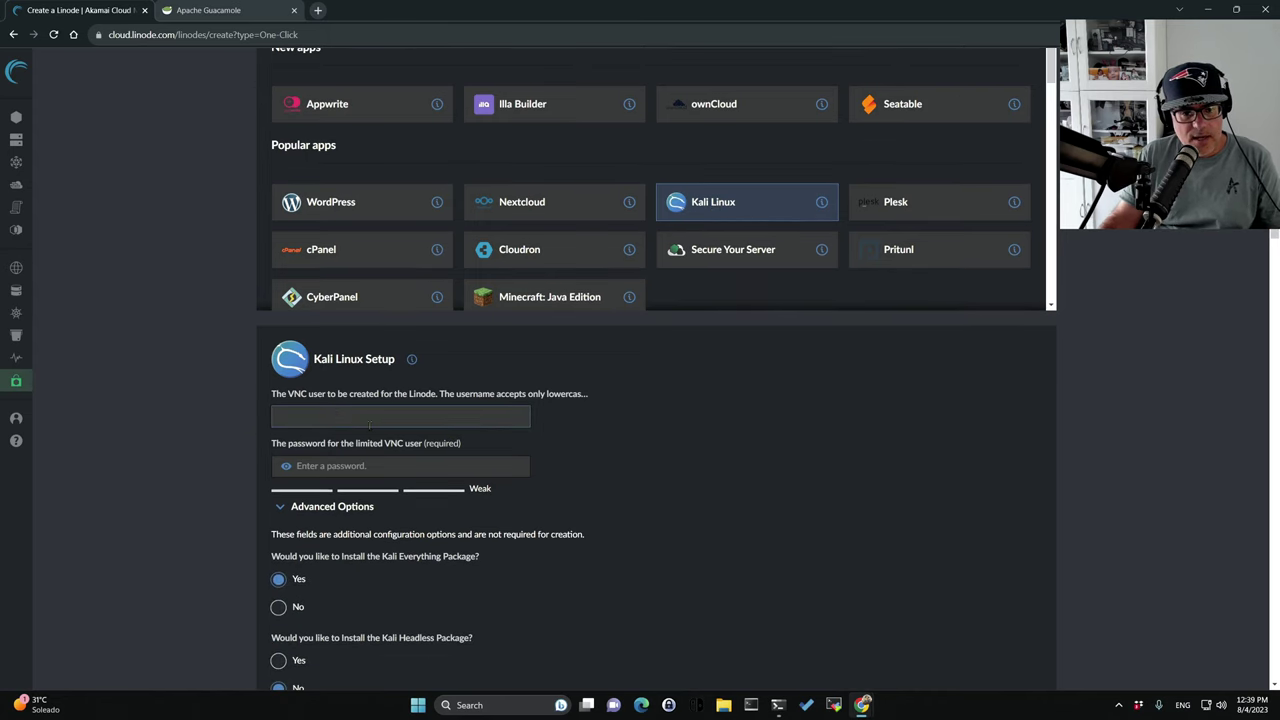
scroll(372, 425, down, 1)
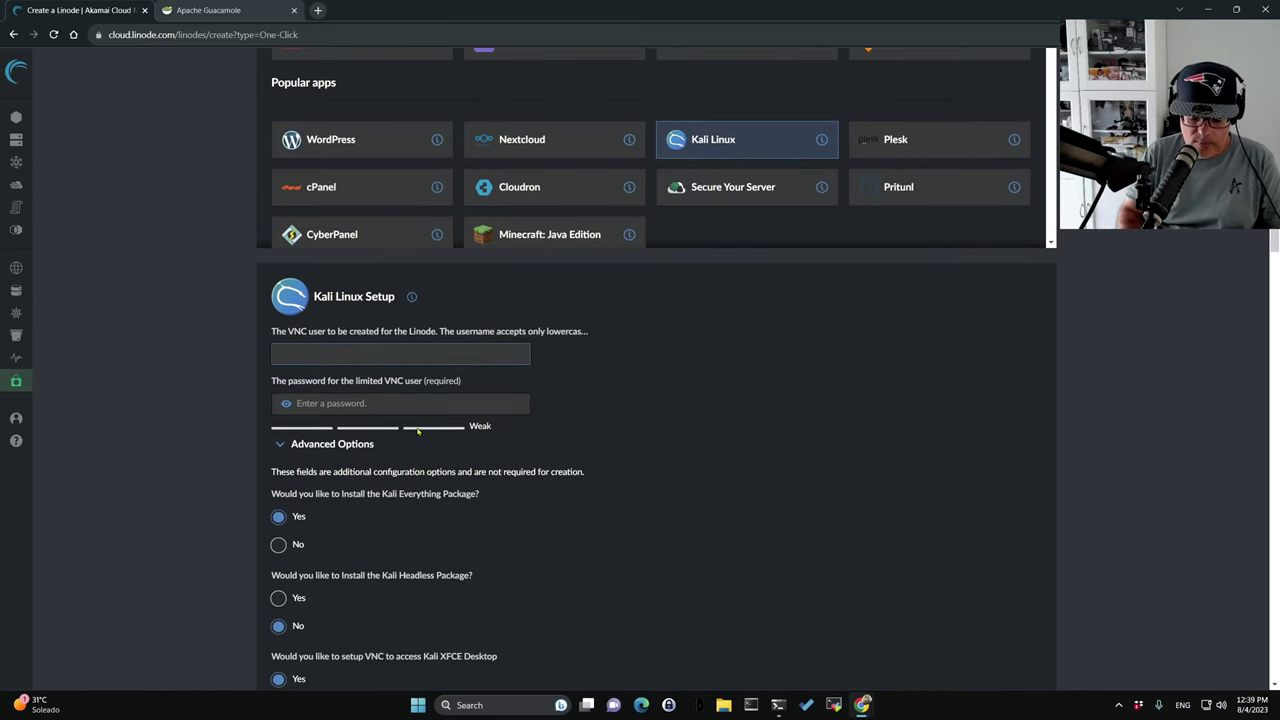
text(taikun)
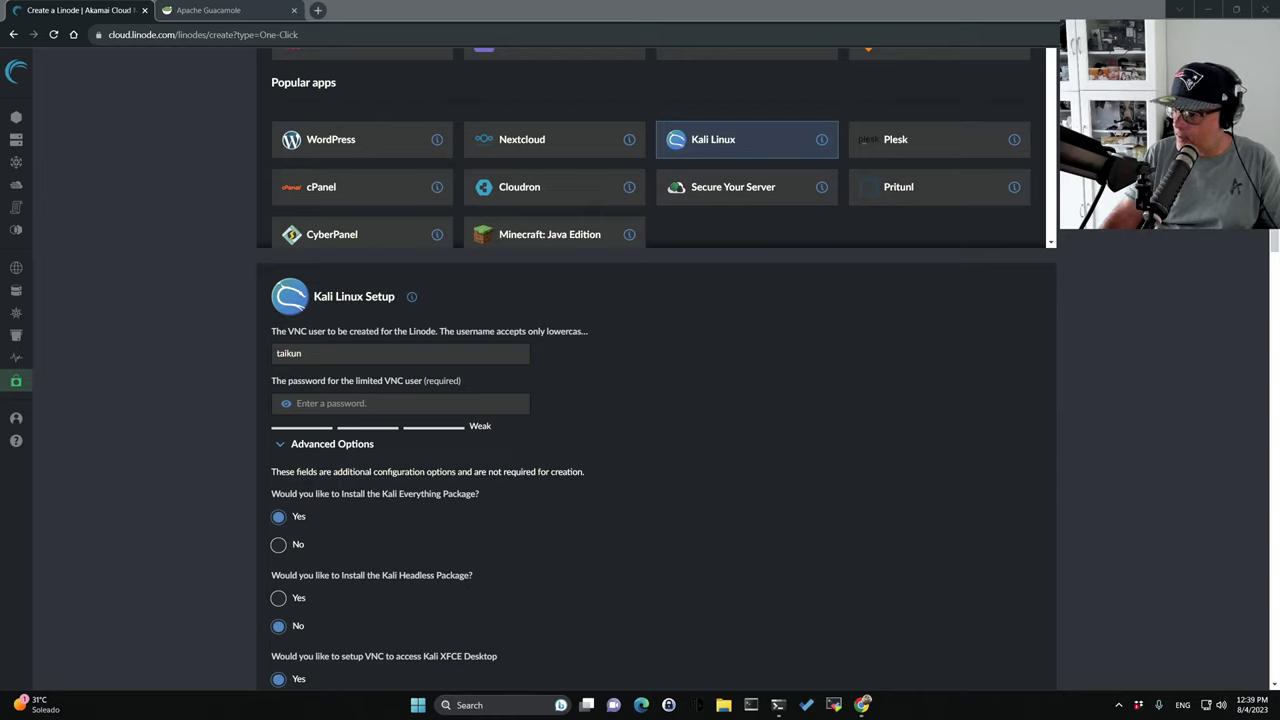
click(400, 403)
click(430, 462)
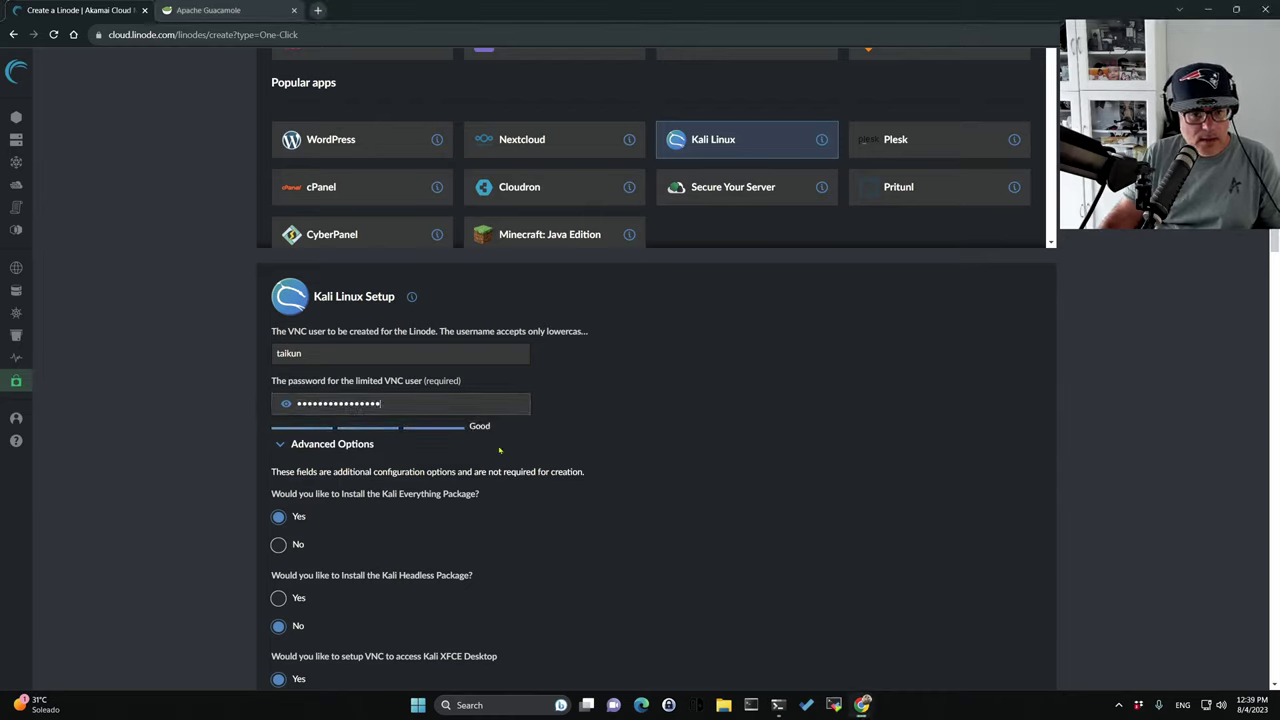
click(332, 444)
Choose region Paris, FR and the Shared CPU Linode 2 GB plan.
scroll(481, 409, down, 2)
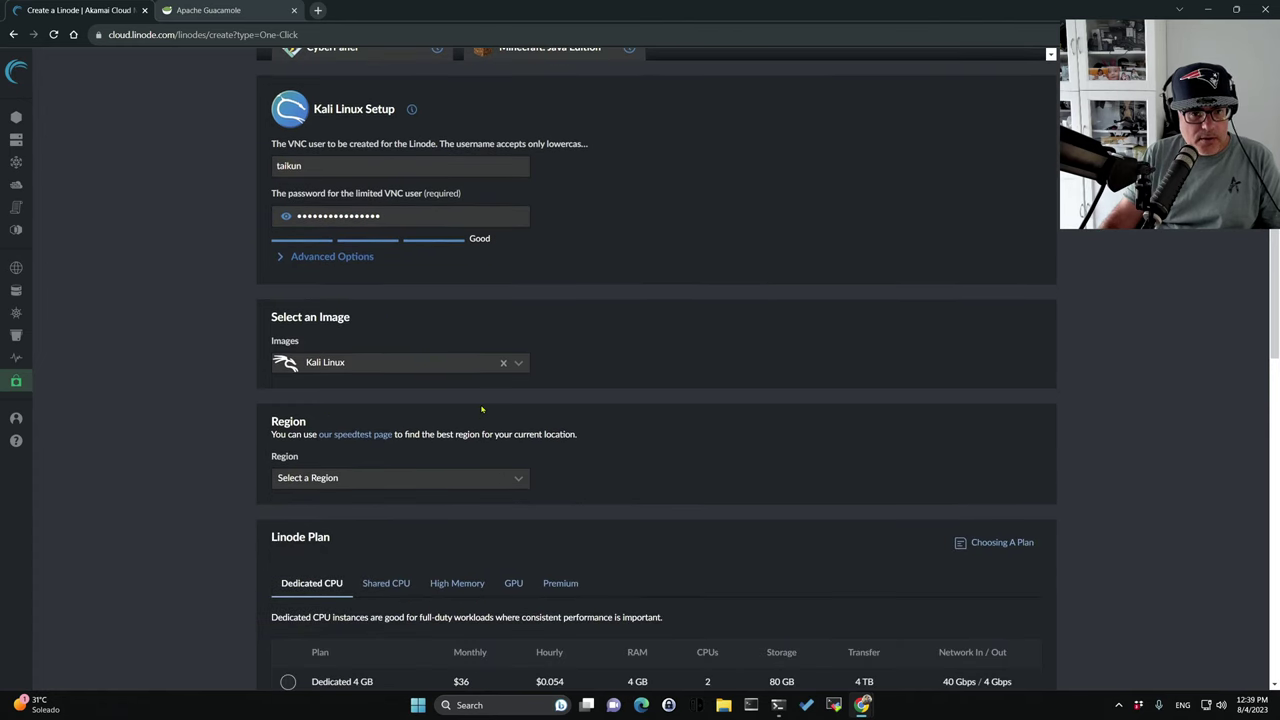
scroll(481, 409, down, 1)
click(517, 353)
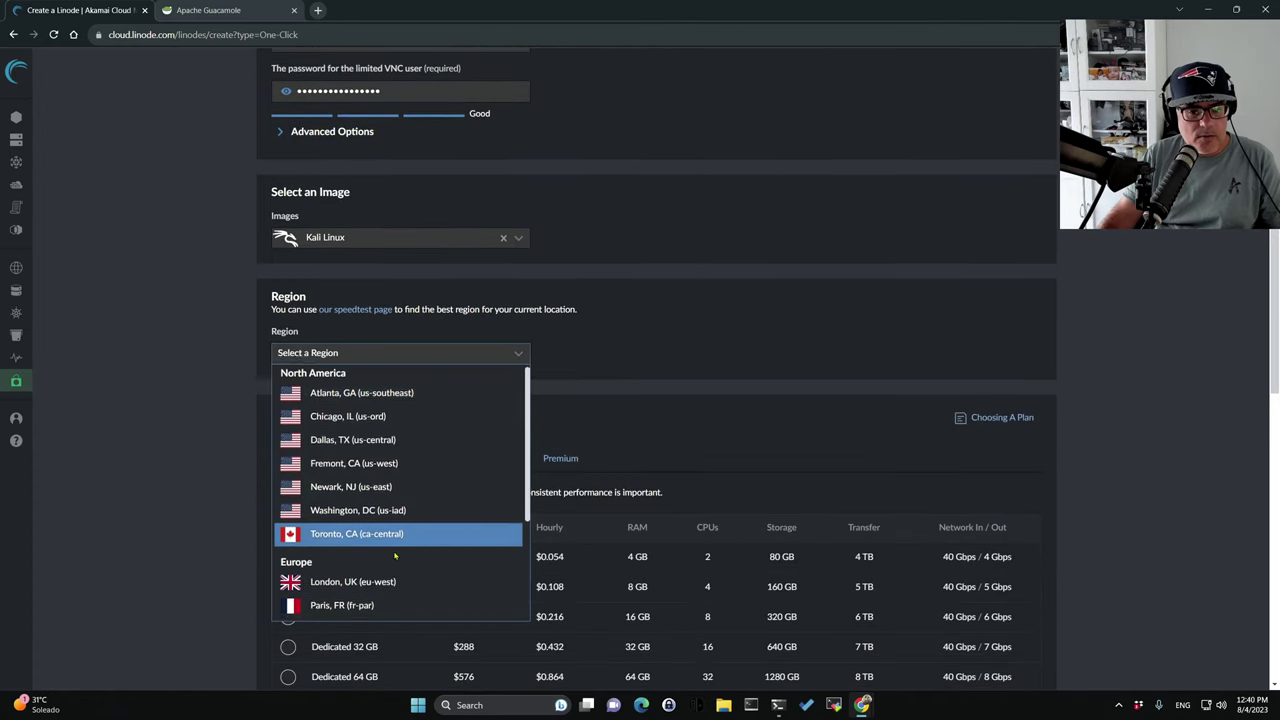
scroll(395, 557, down, 2)
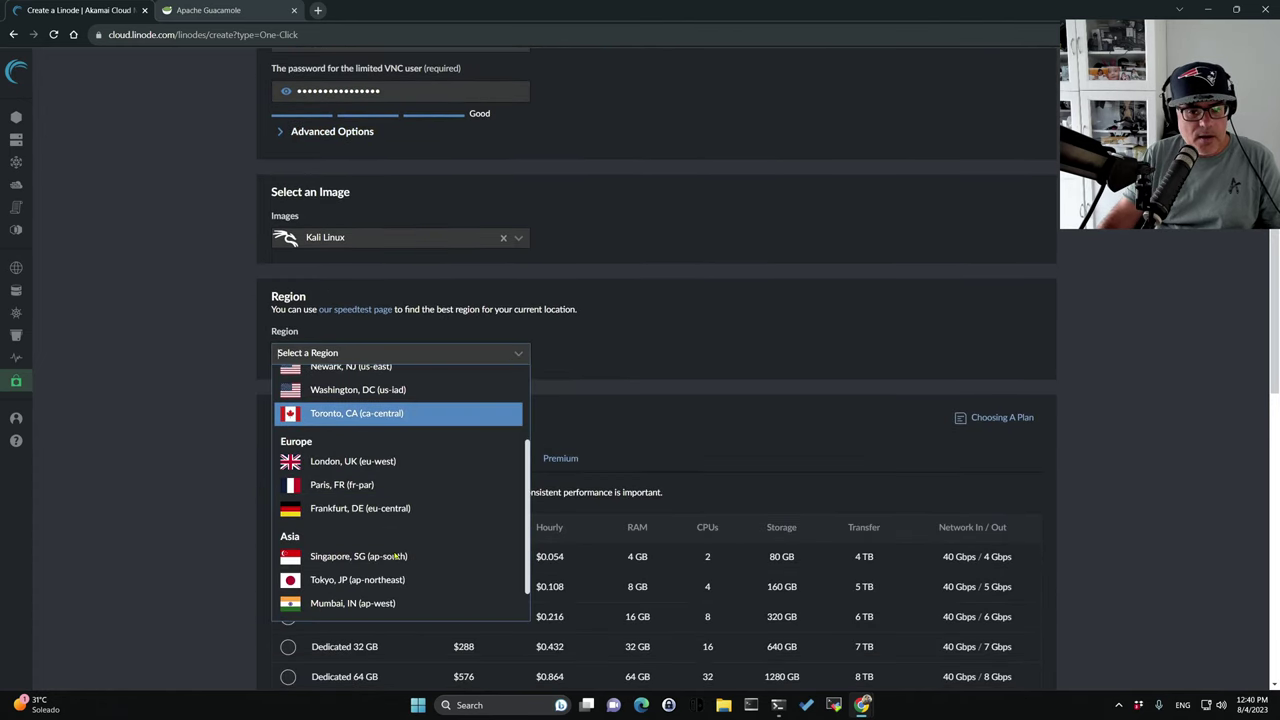
click(363, 484)
scroll(559, 463, down, 1)
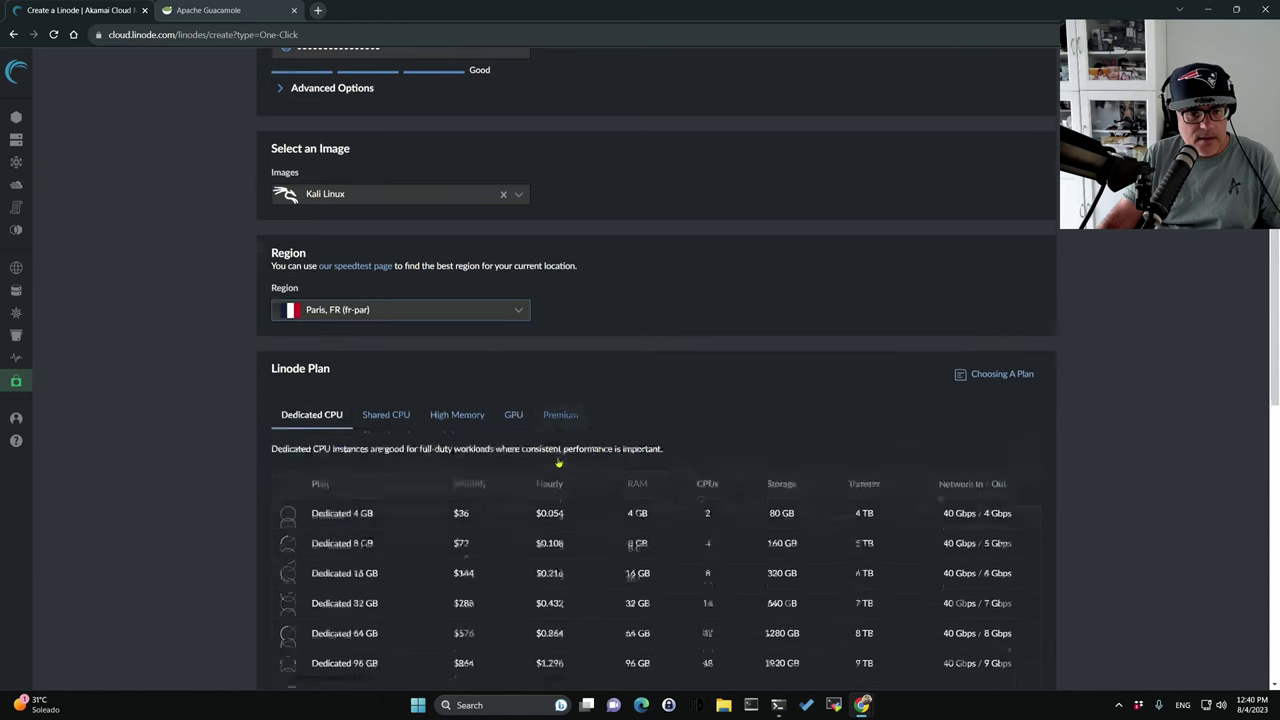
scroll(559, 463, down, 1)
click(386, 333)
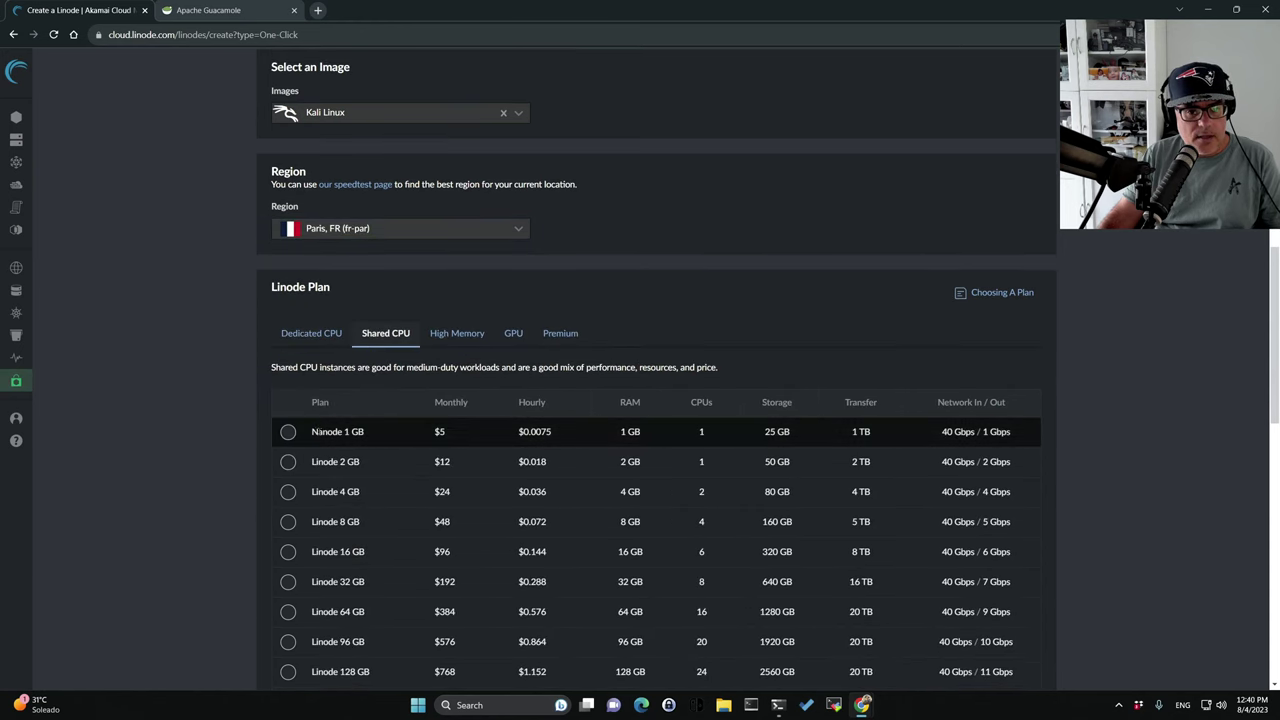
click(288, 461)
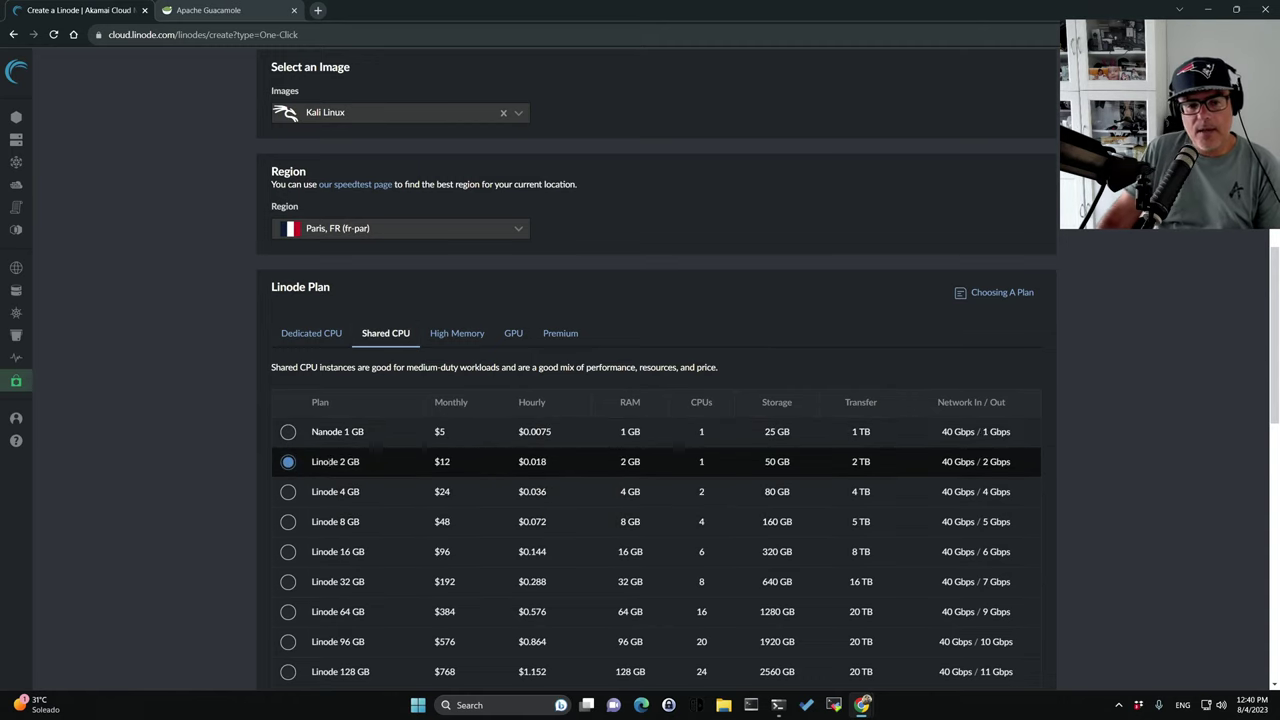
Add the alpine-eu-west tag, confirm label kalilinux-fr-par, and set the root password.
scroll(397, 462, down, 3)
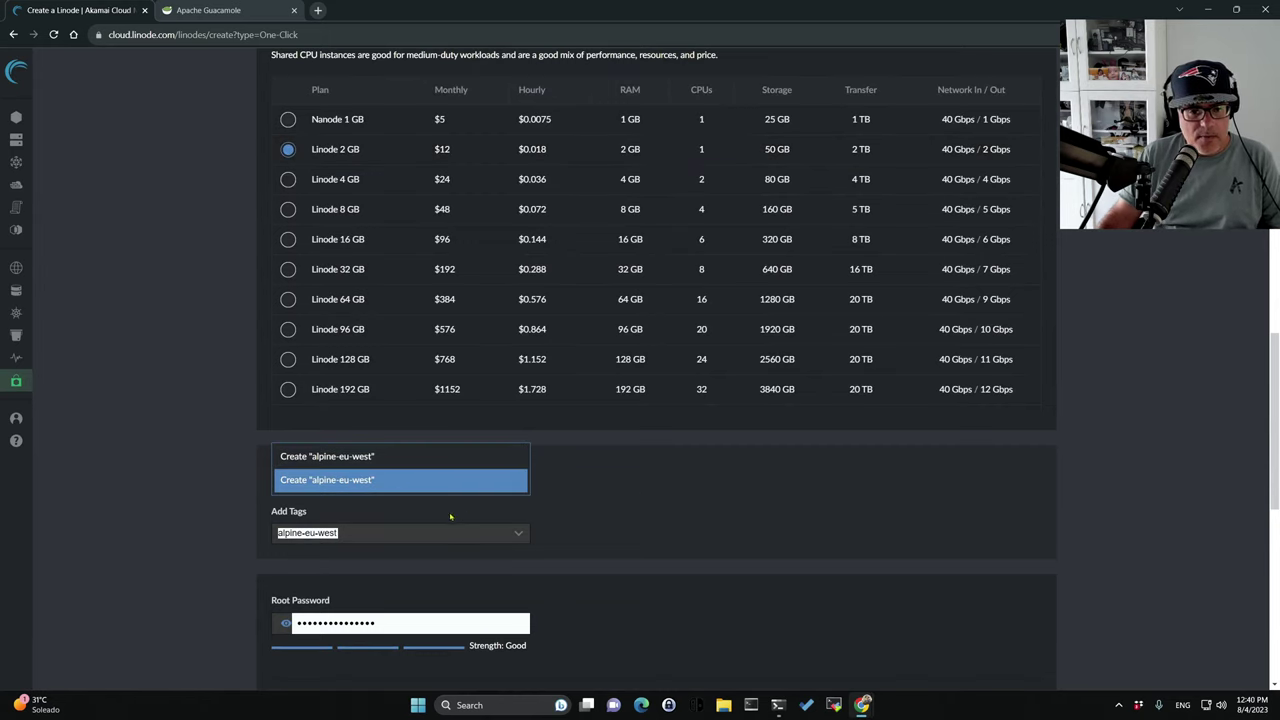
click(323, 478)
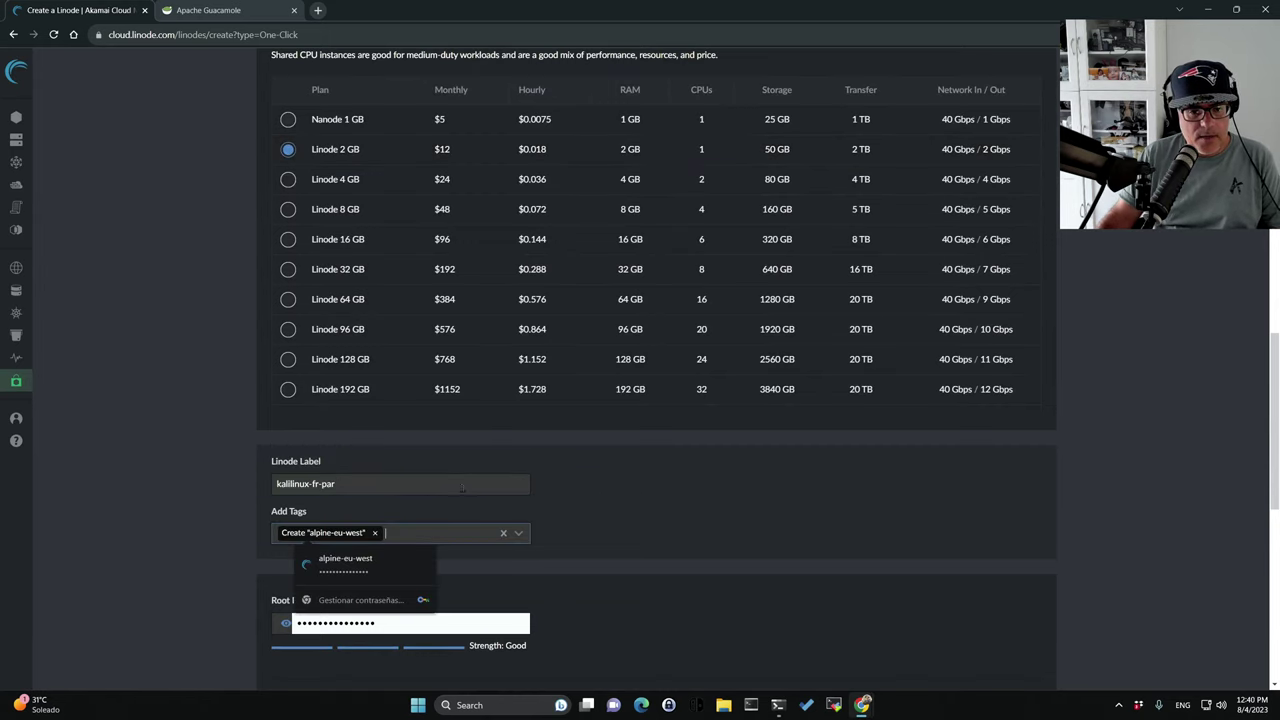
click(341, 485)
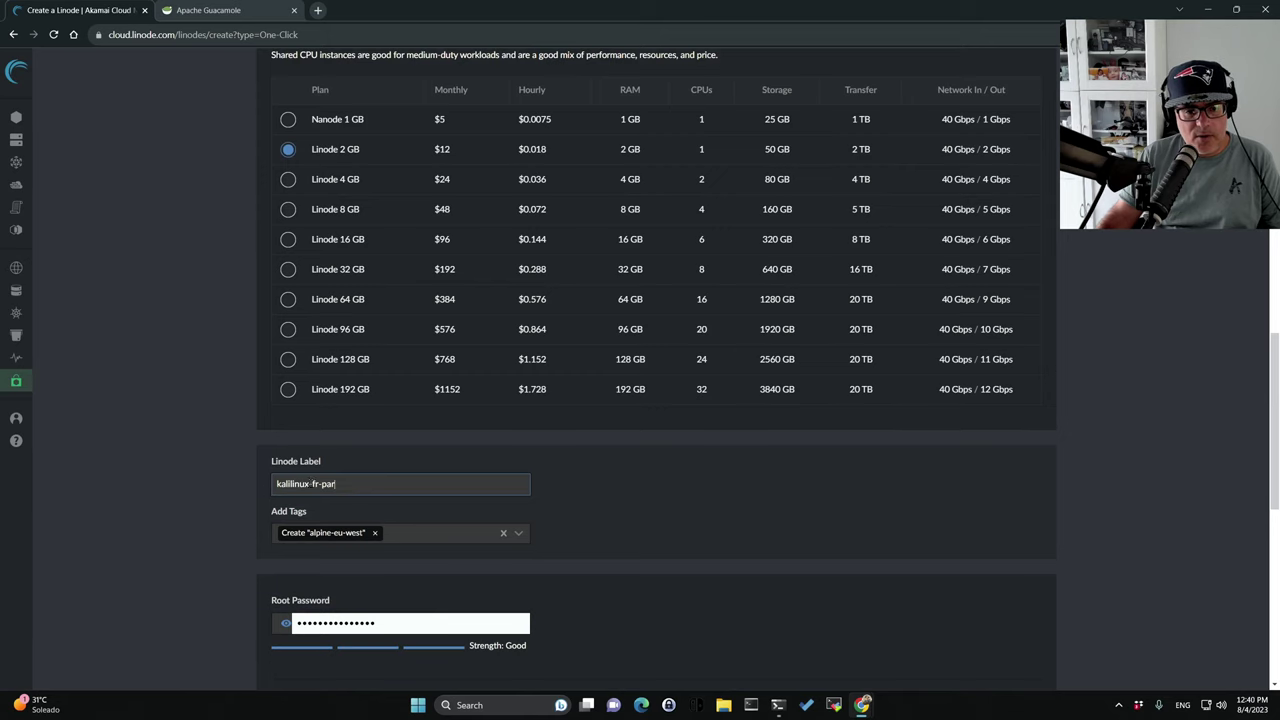
scroll(435, 519, down, 2)
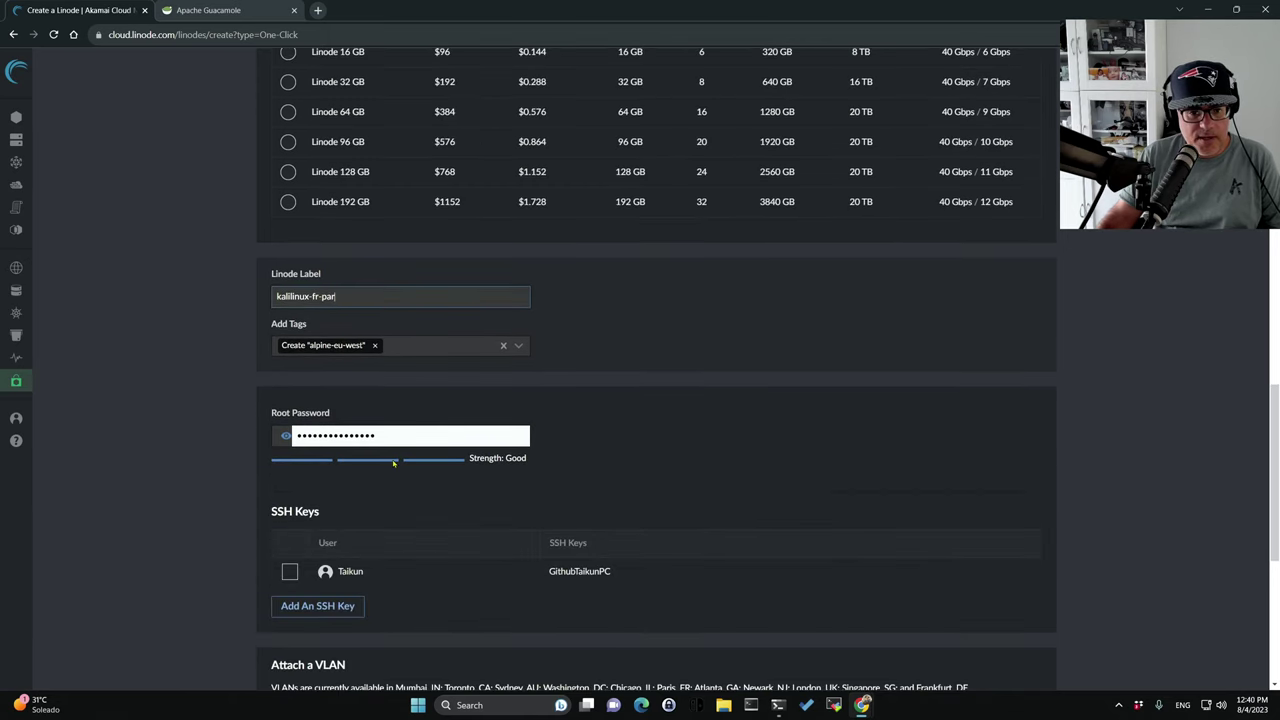
click(388, 439)
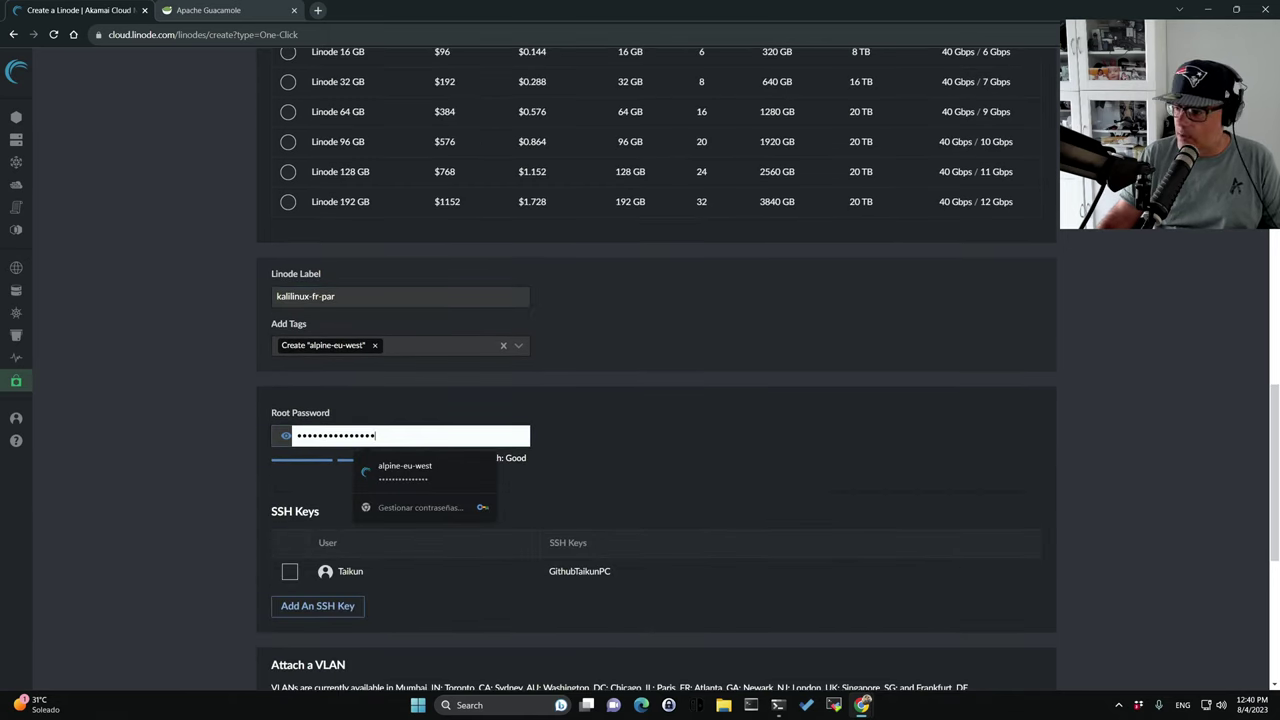
double_click(397, 436)
click(694, 506)
Attach the saved SSH key and create the Linode.
scroll(515, 499, down, 1)
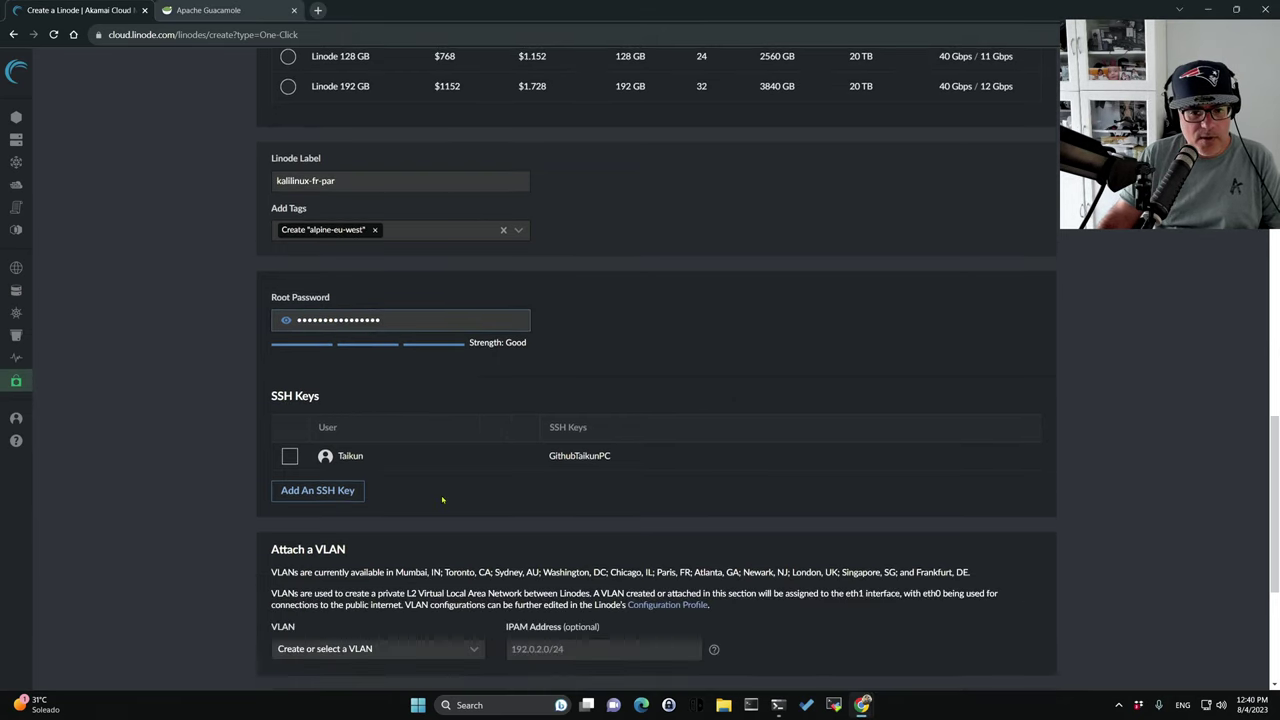
click(289, 446)
scroll(663, 530, down, 3)
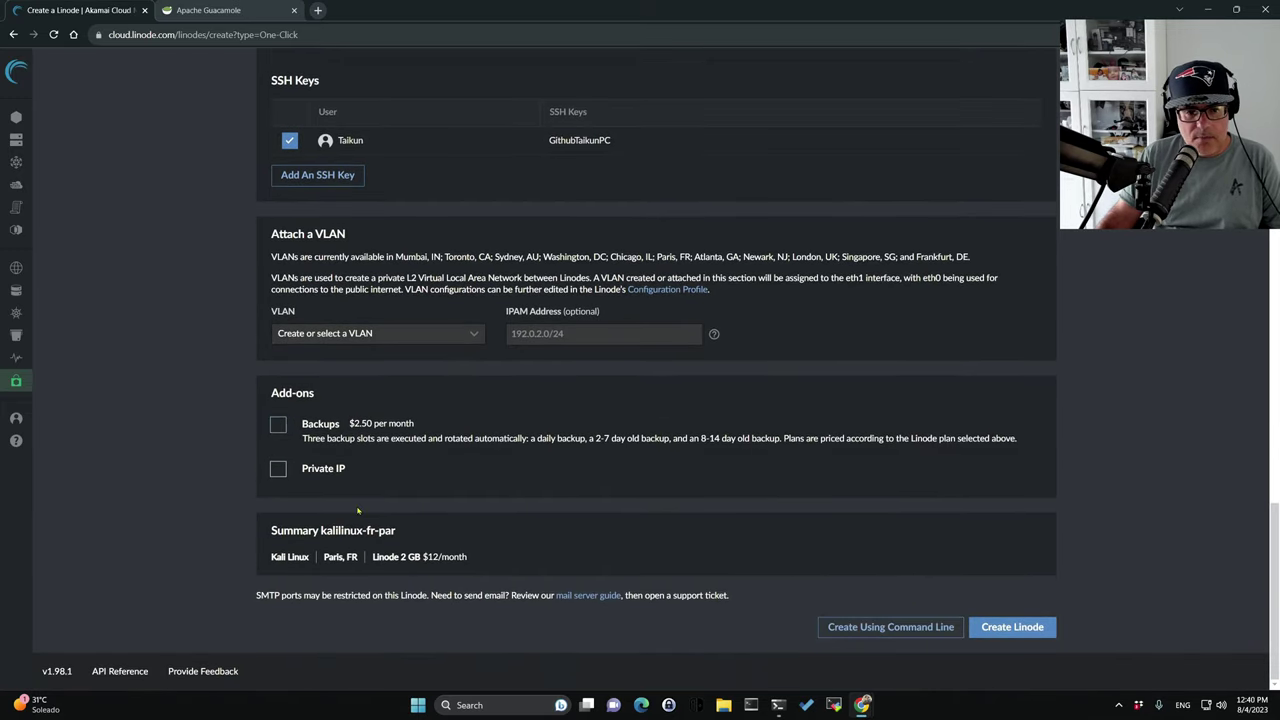
click(1015, 628)
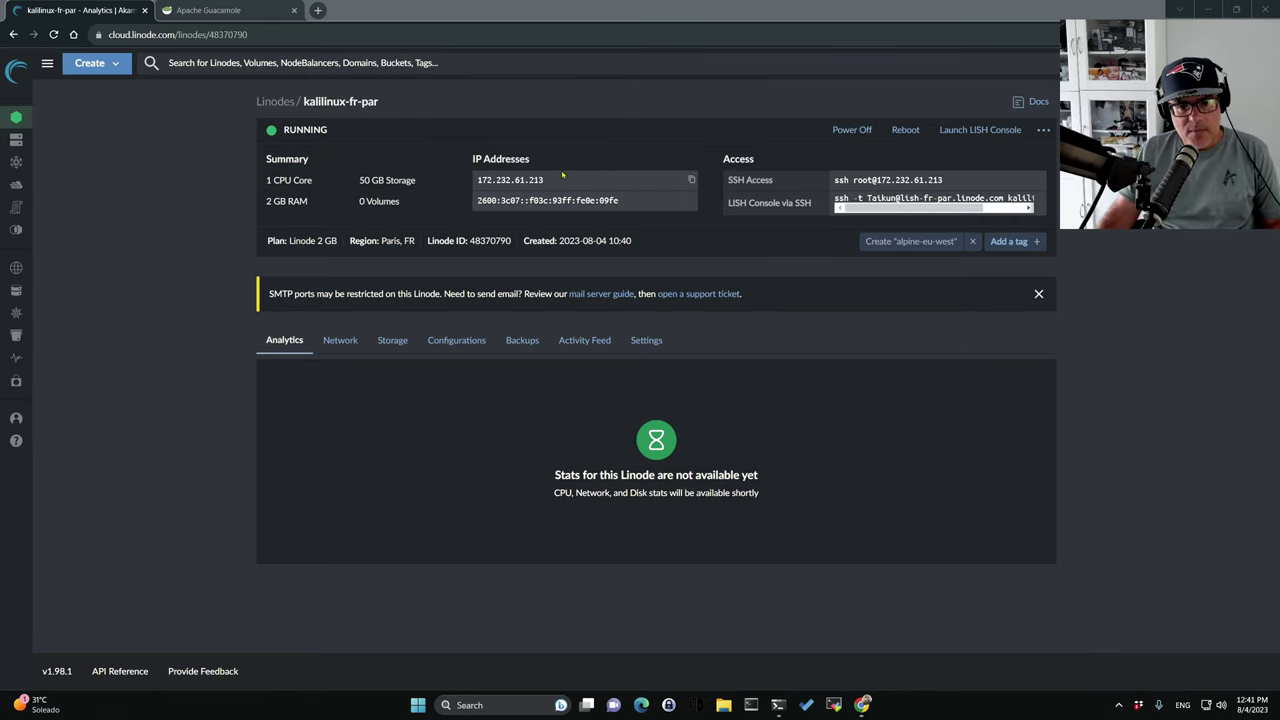
Copy IPv4 172.232.61.213 from the running Kali Linode and return to the Guacamole tab.
click(489, 179)
click(691, 179)
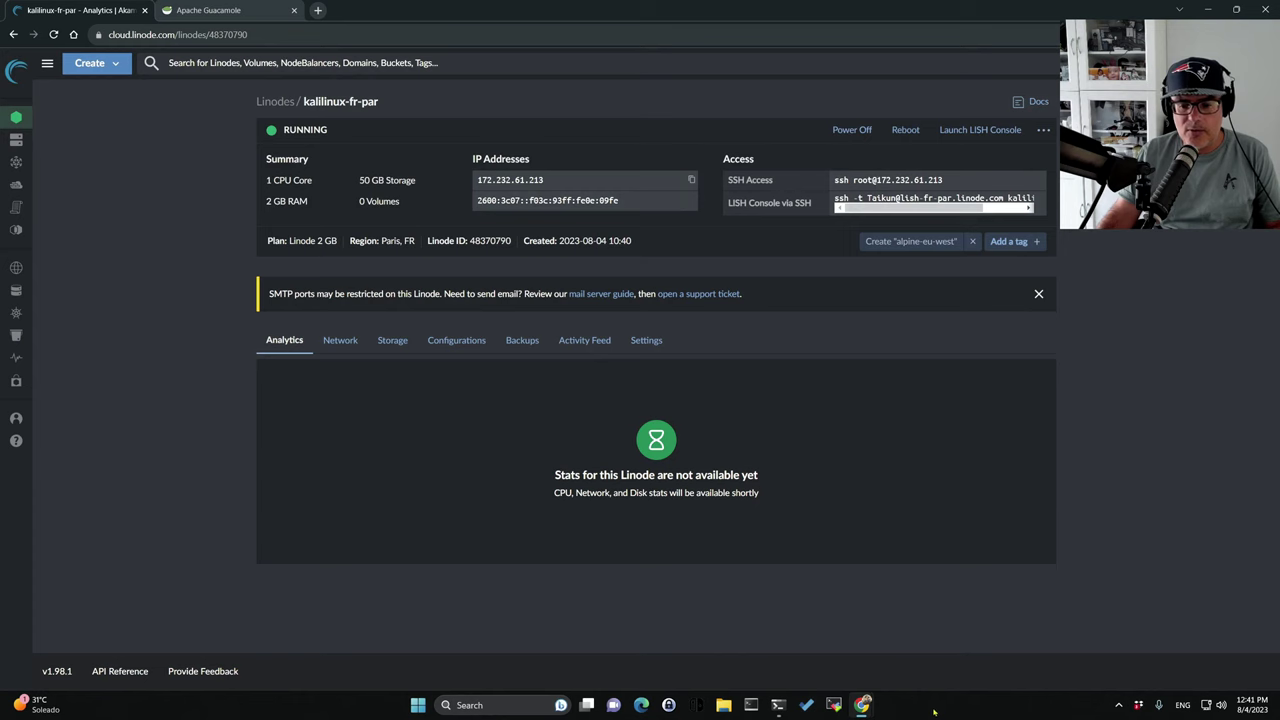
mouse_move(862, 705)
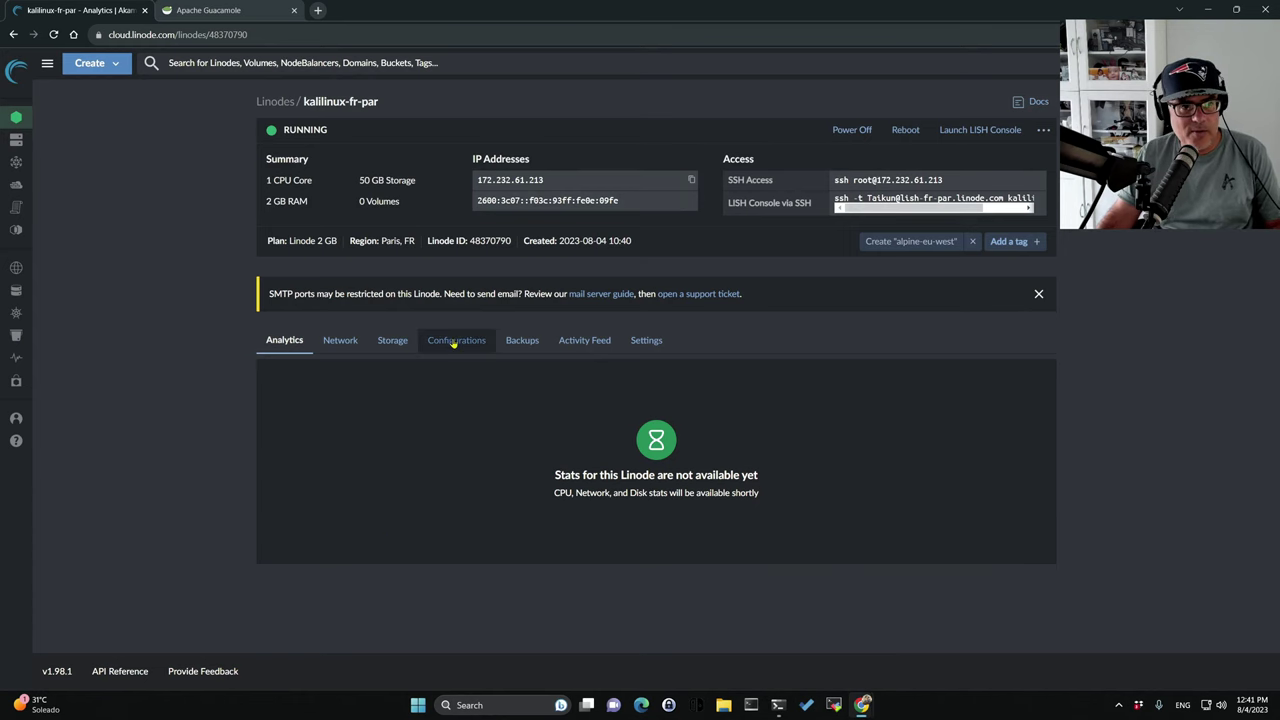
click(213, 11)
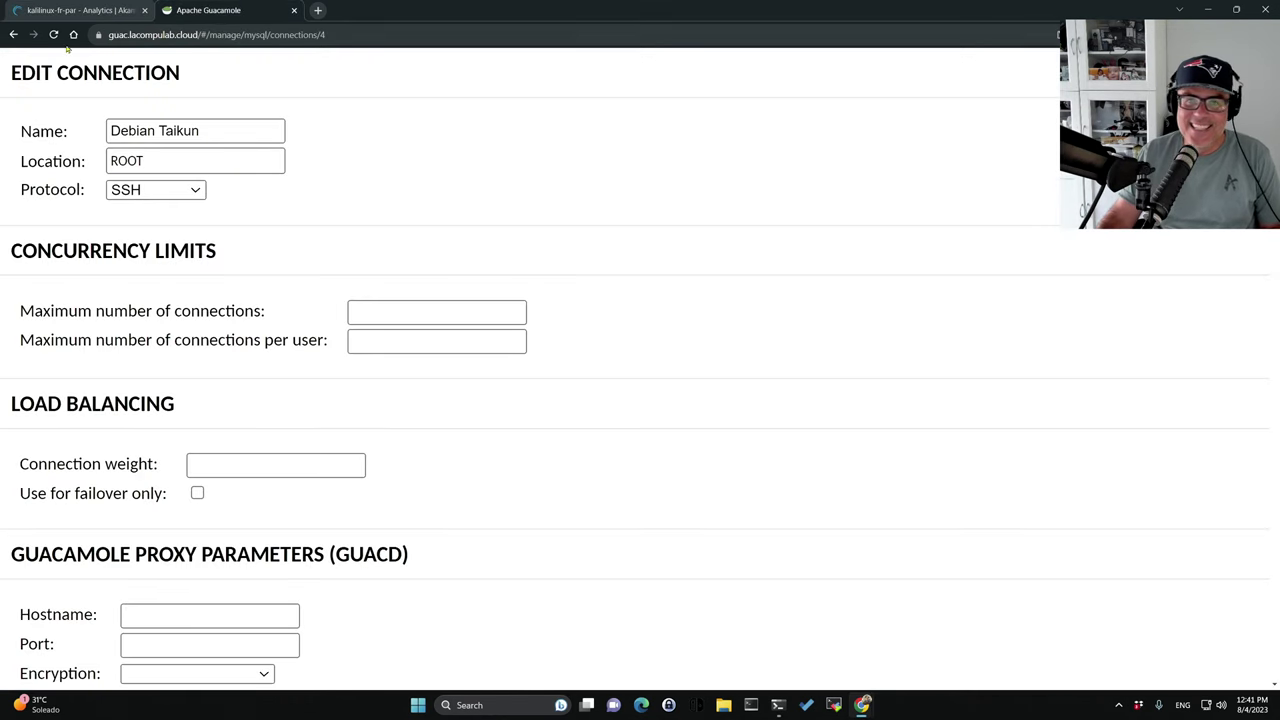
Start a new connection named 'Kali Taikun'.
click(14, 34)
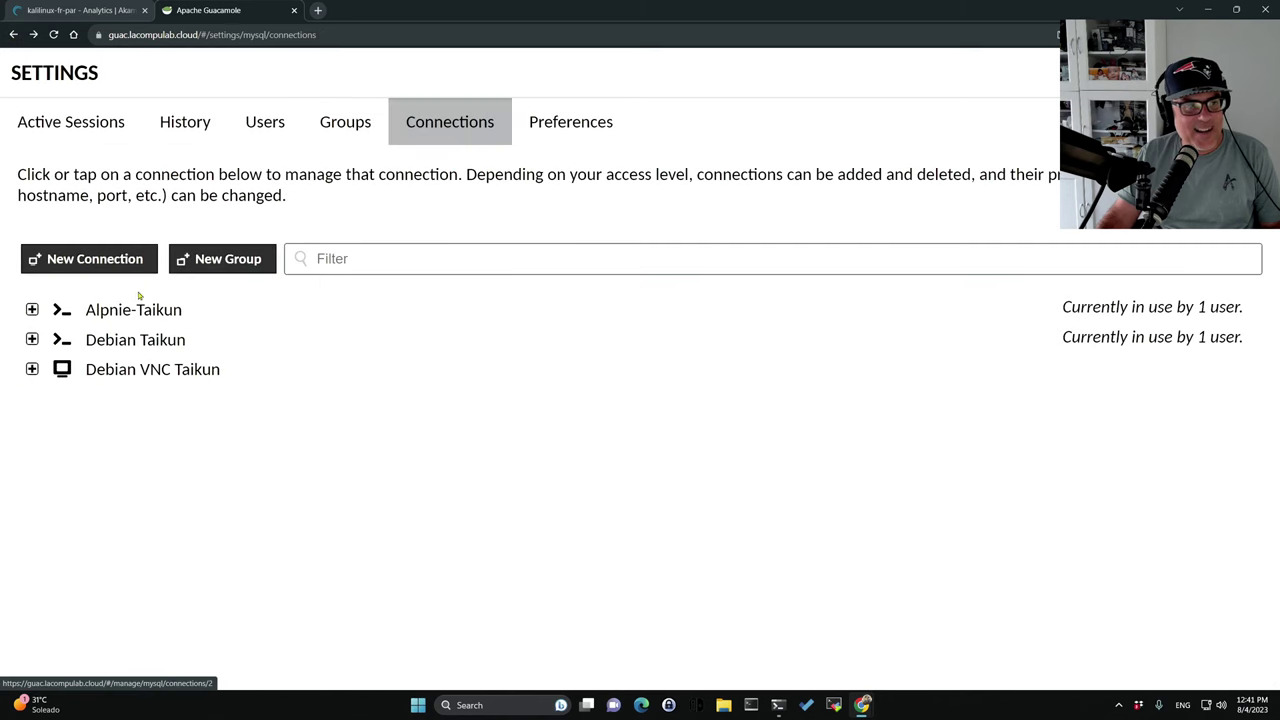
click(130, 259)
click(154, 134)
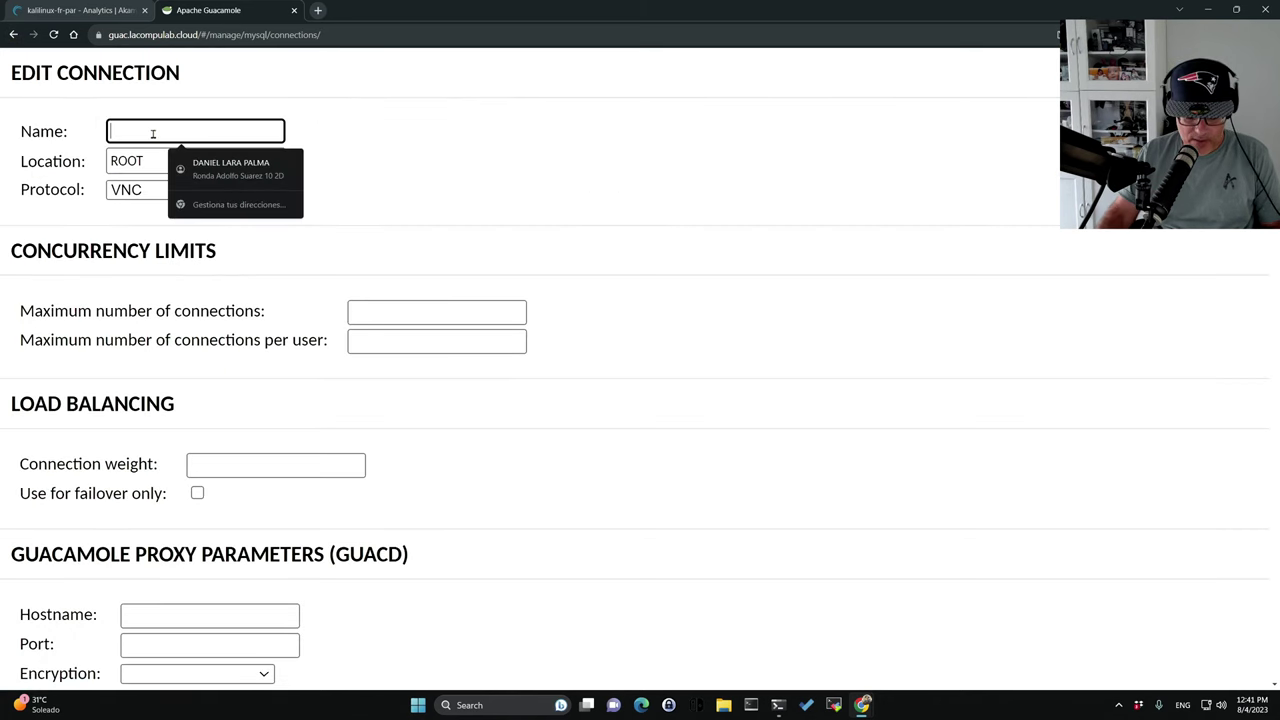
text(Kali Taikun)
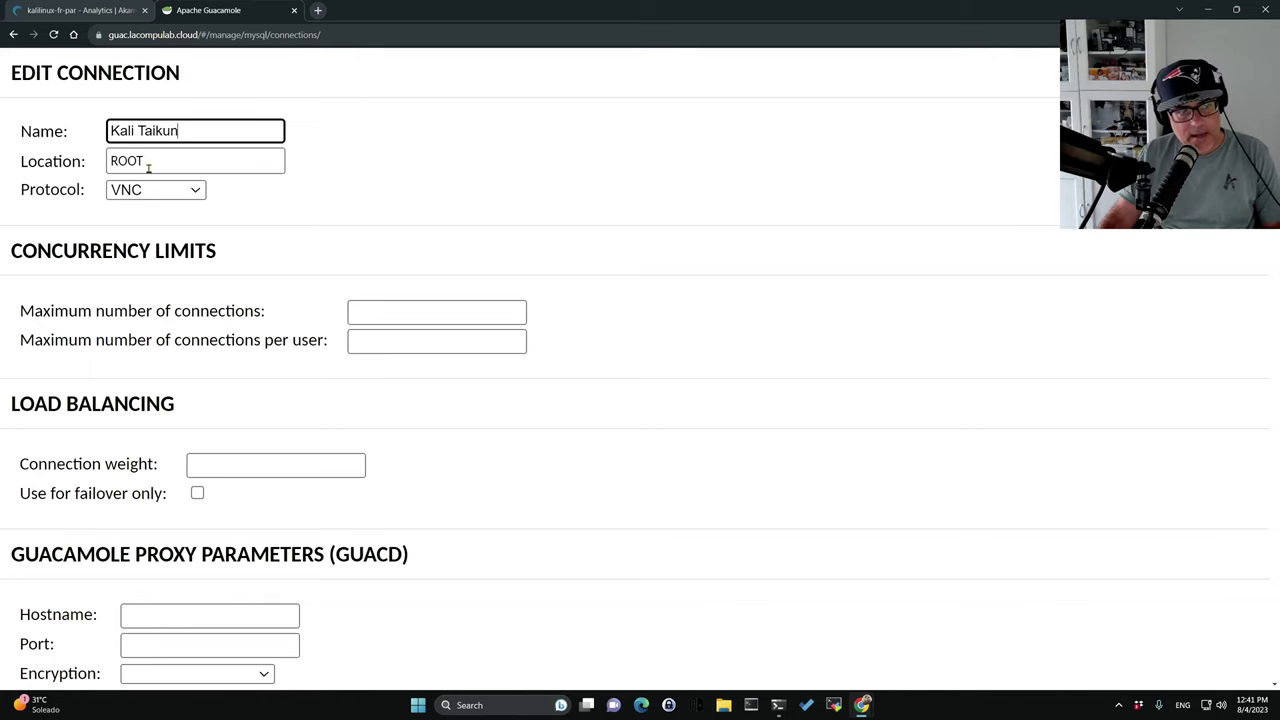
scroll(185, 203, down, 2)
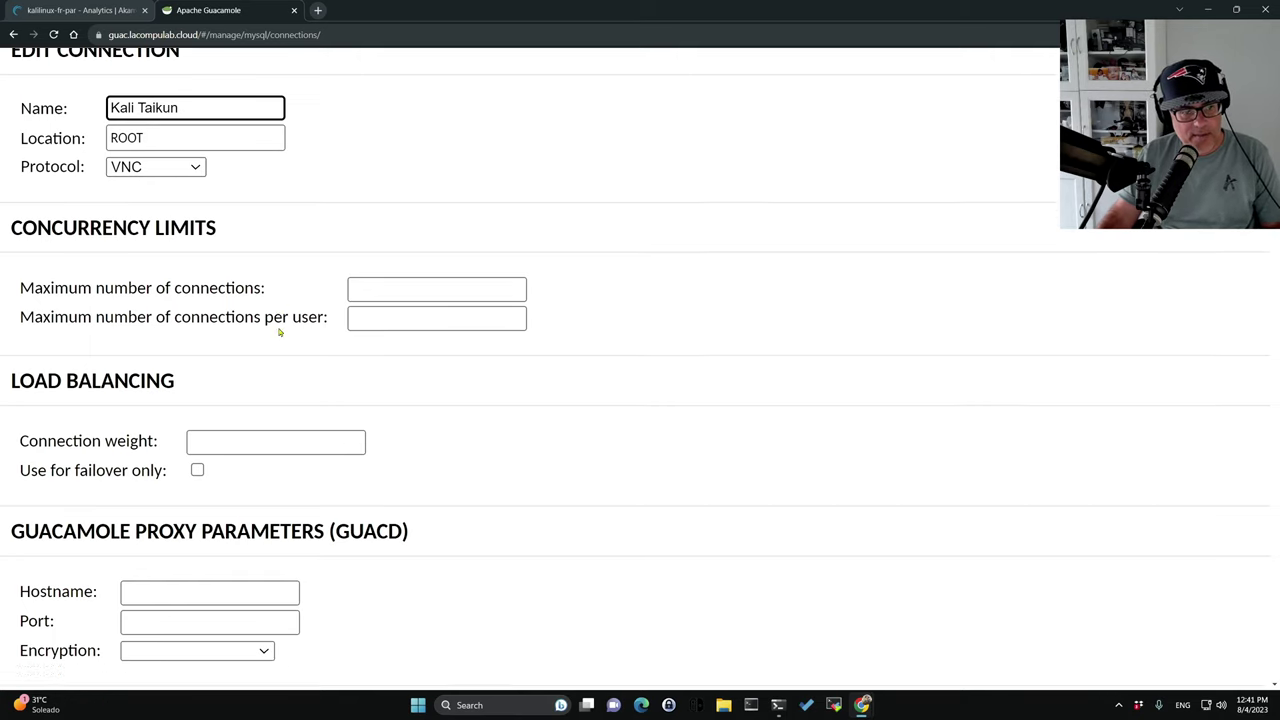
scroll(146, 91, up, 1)
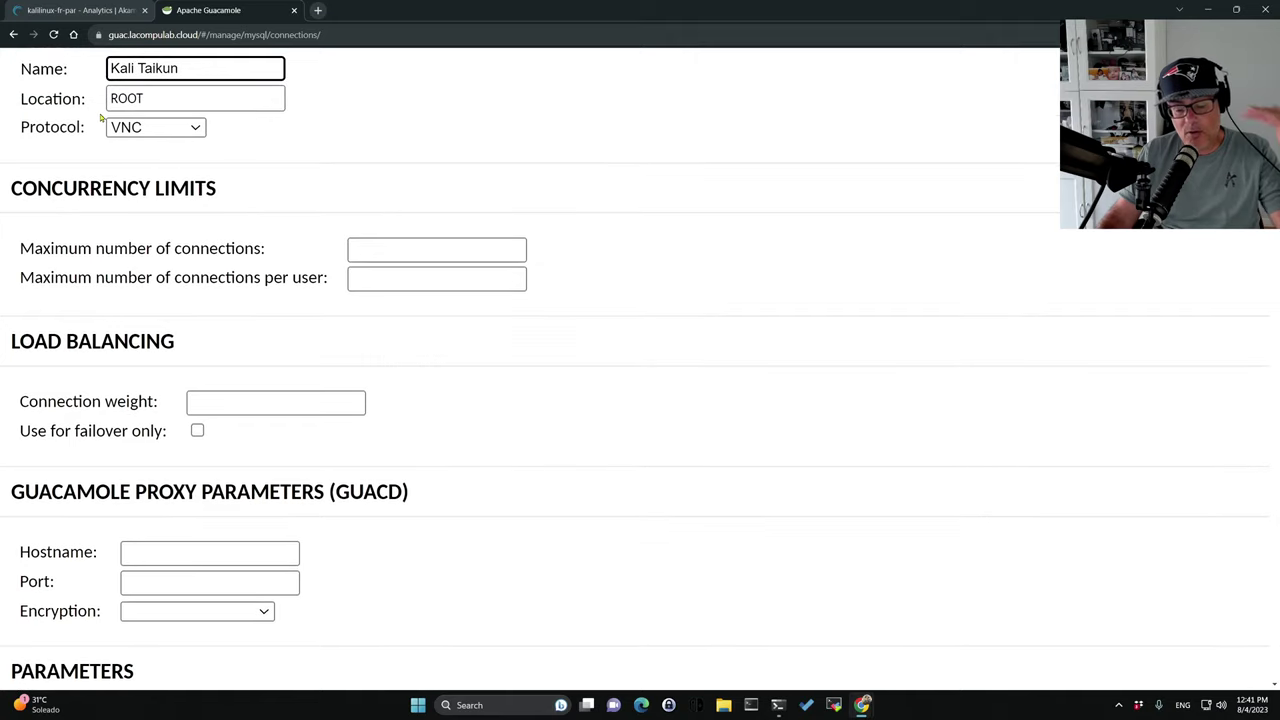
scroll(200, 255, down, 3)
scroll(200, 255, down, 2)
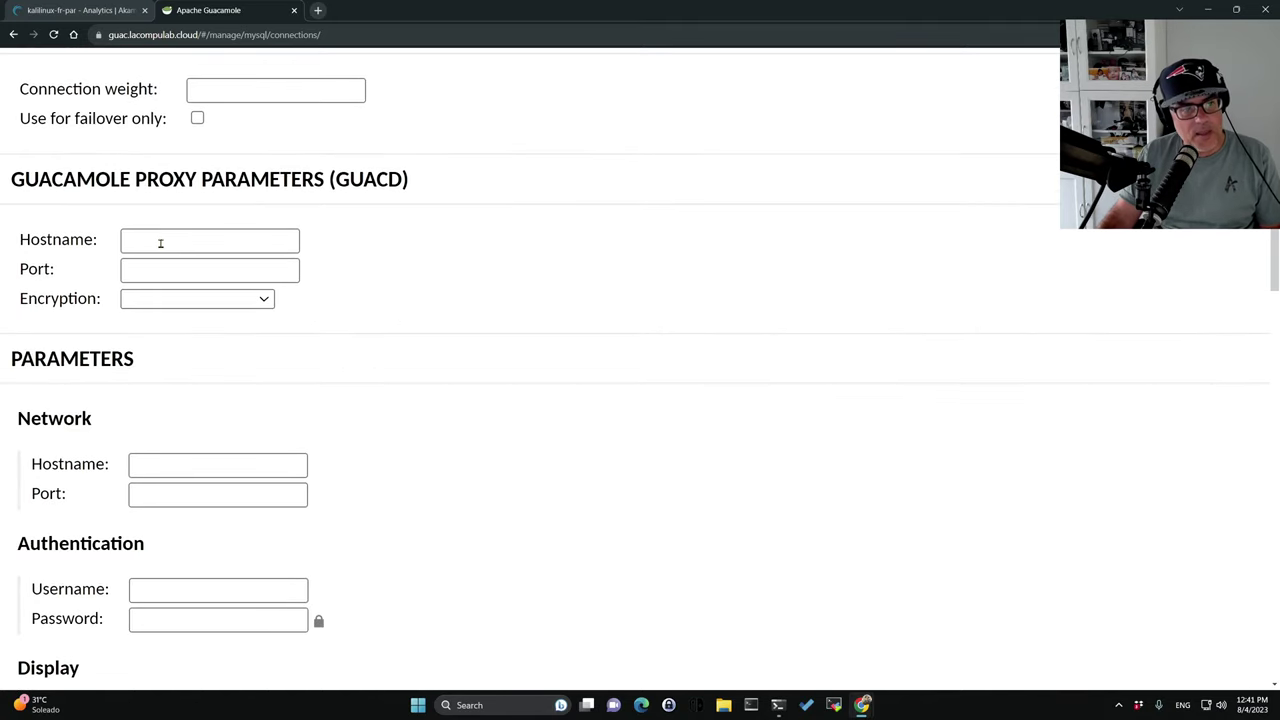
Set guacd hostname 172.232.61.213 and port 5900, then scroll back to Parameters > Network.
click(162, 241)
key(ctrl+v)
click(158, 268)
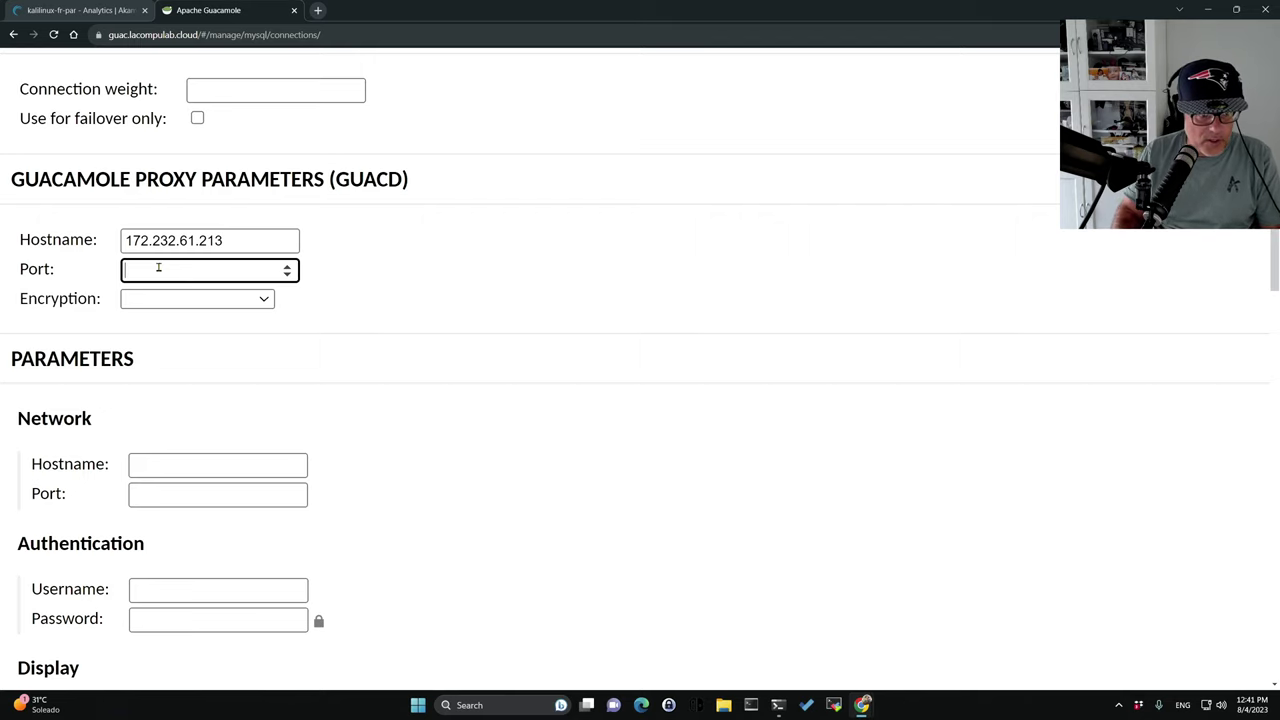
text(5900)
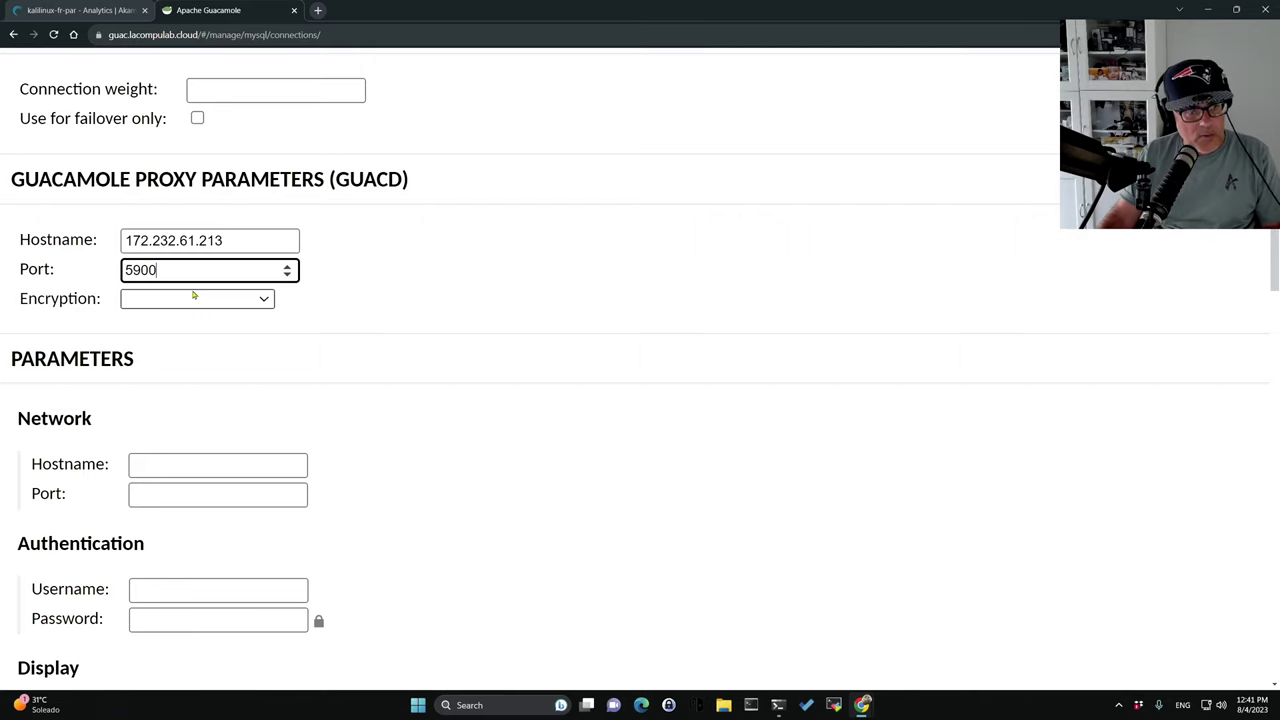
scroll(266, 343, down, 1)
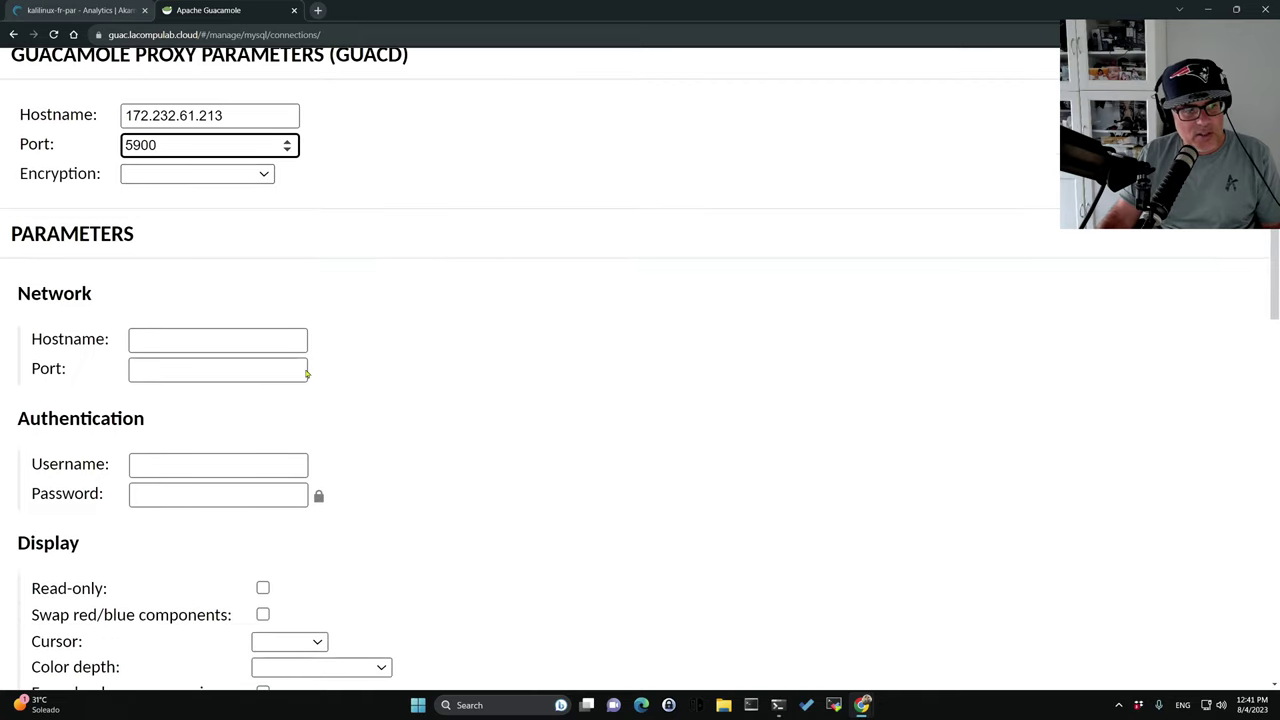
scroll(186, 266, up, 1)
scroll(251, 327, down, 1)
scroll(251, 327, down, 5)
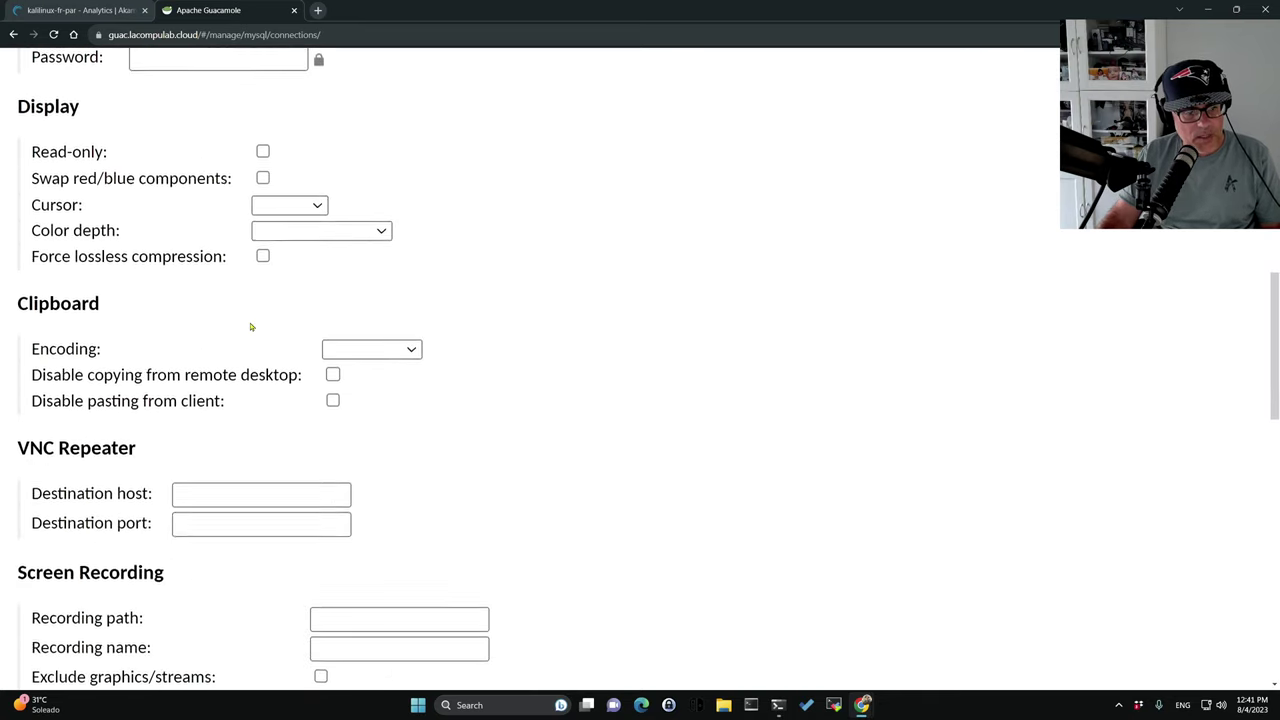
scroll(251, 327, down, 2)
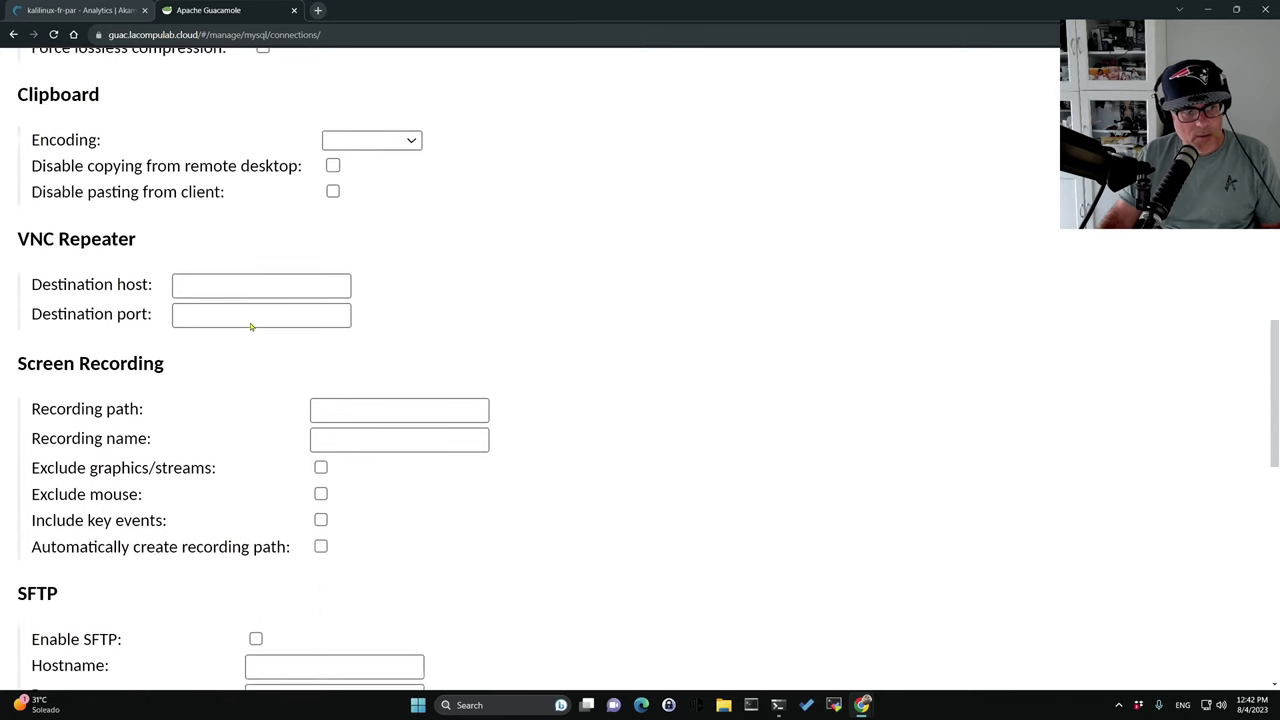
scroll(251, 327, up, 1)
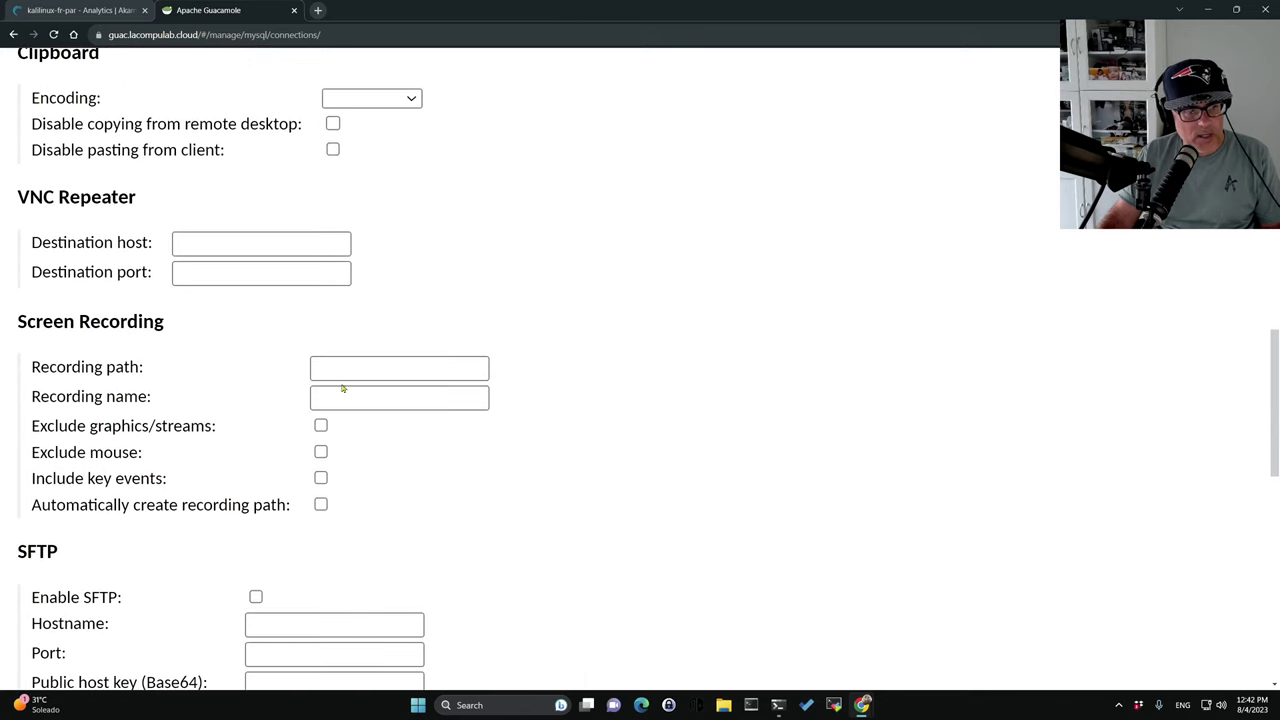
scroll(343, 388, down, 7)
scroll(349, 388, down, 2)
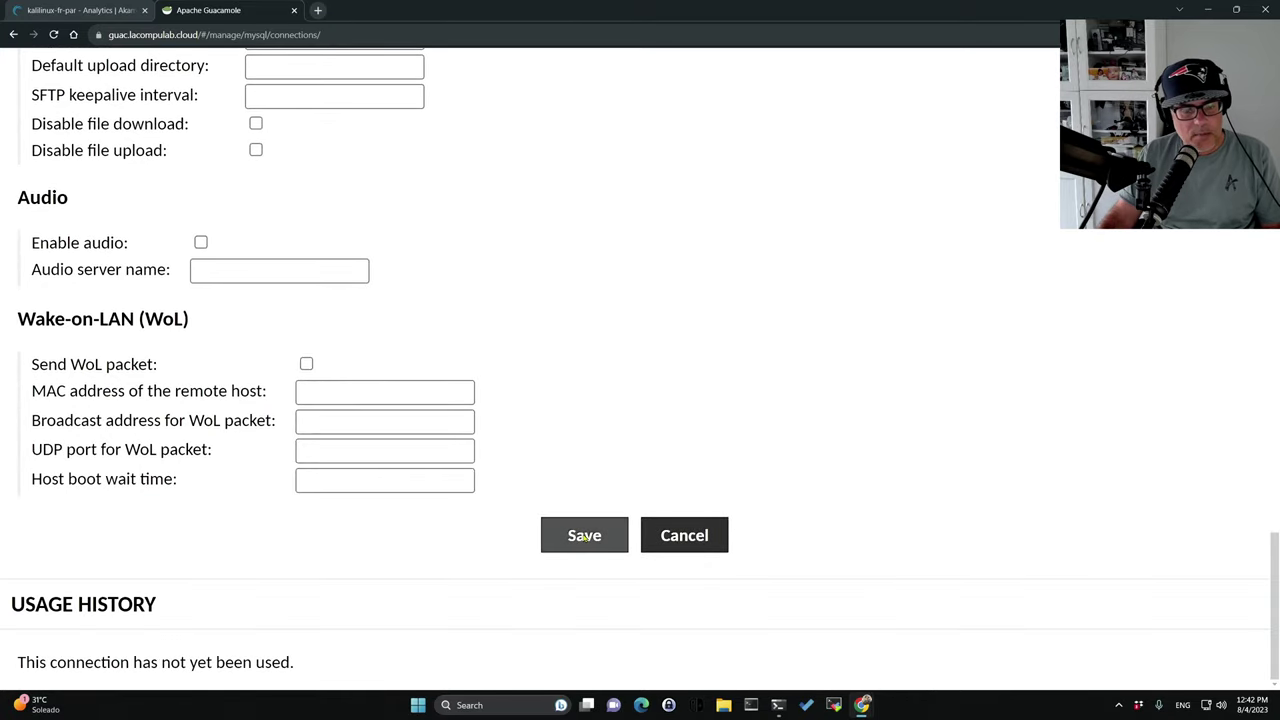
scroll(540, 466, up, 13)
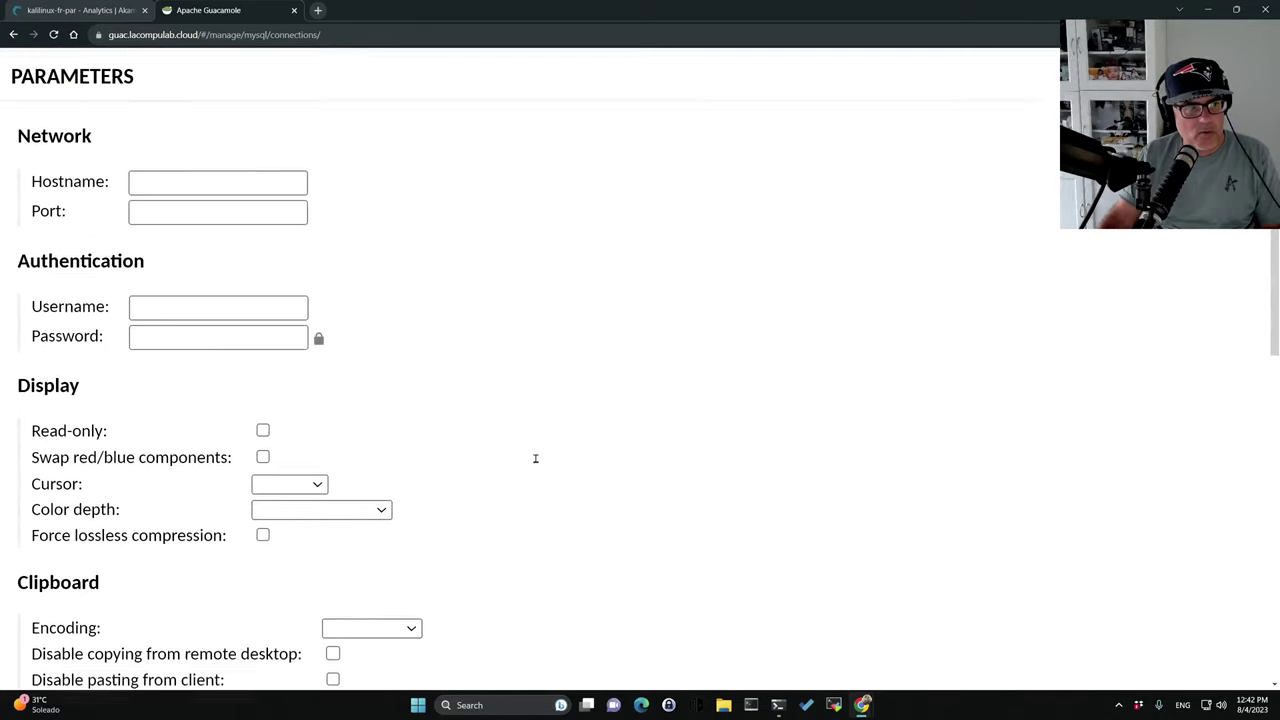
Enter username 'taikun' and paste the stored password into the connection's credentials.
click(189, 328)
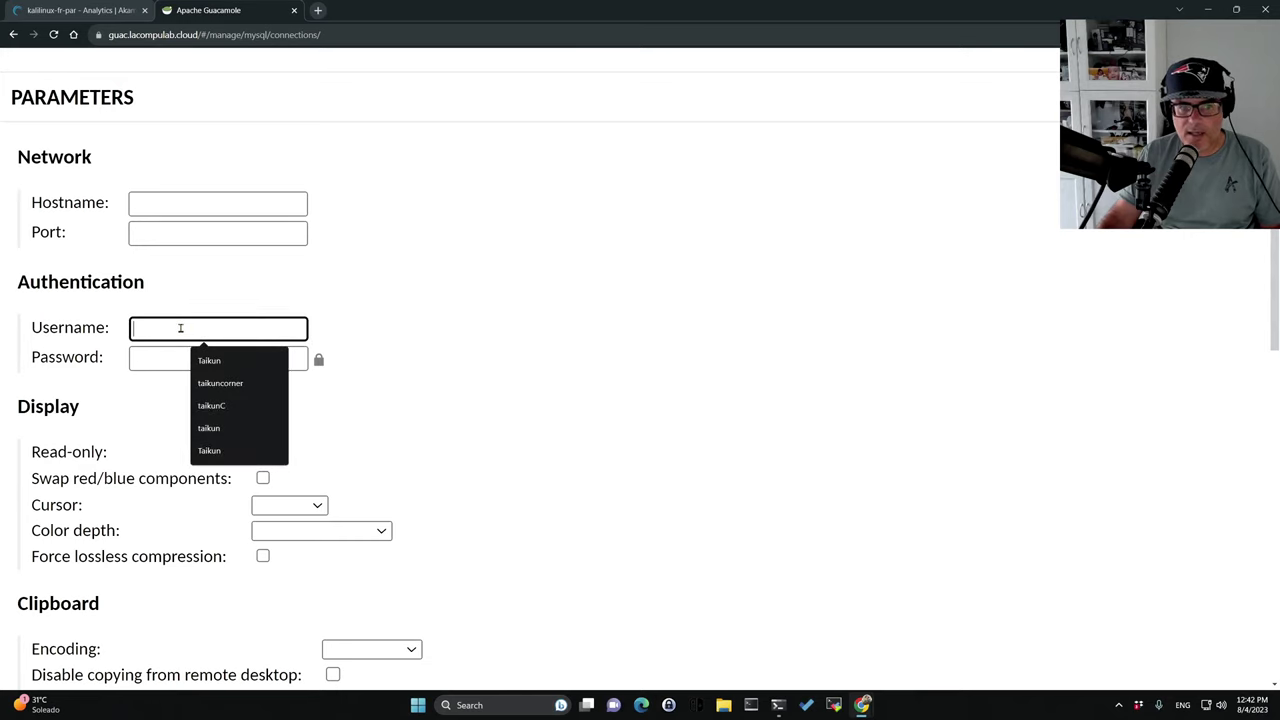
text(taikun)
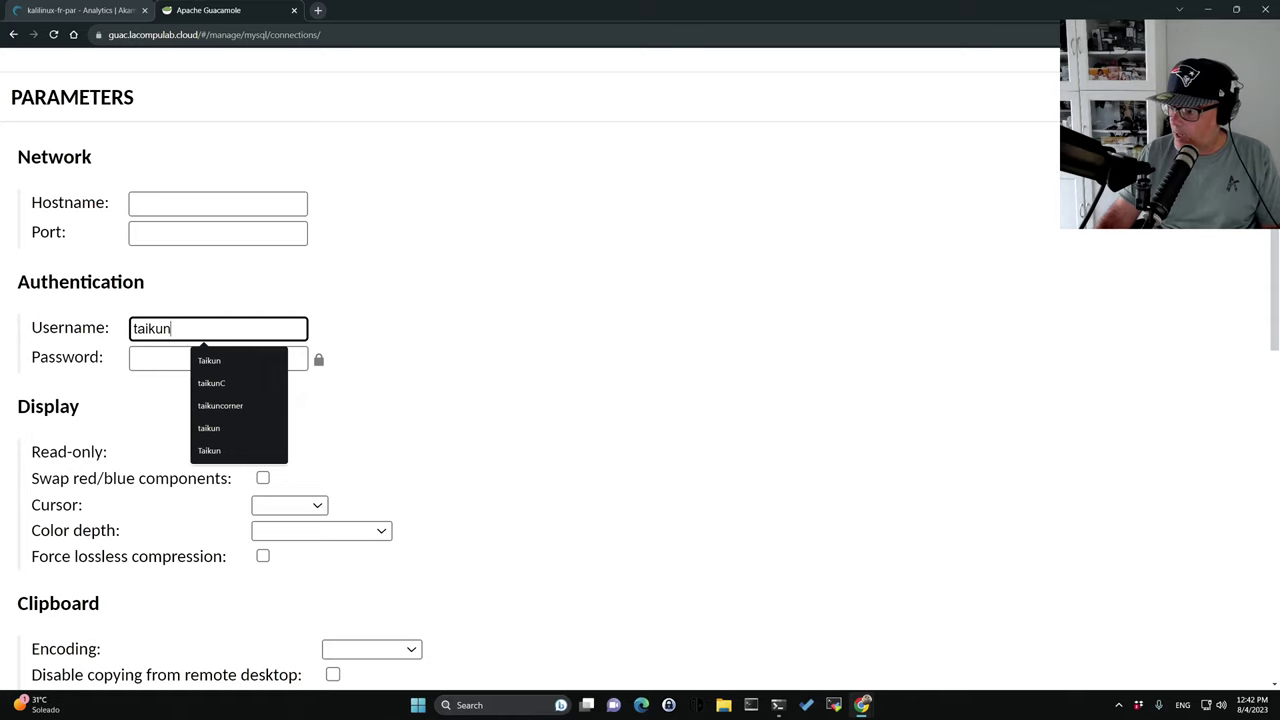
key(alt+Tab)
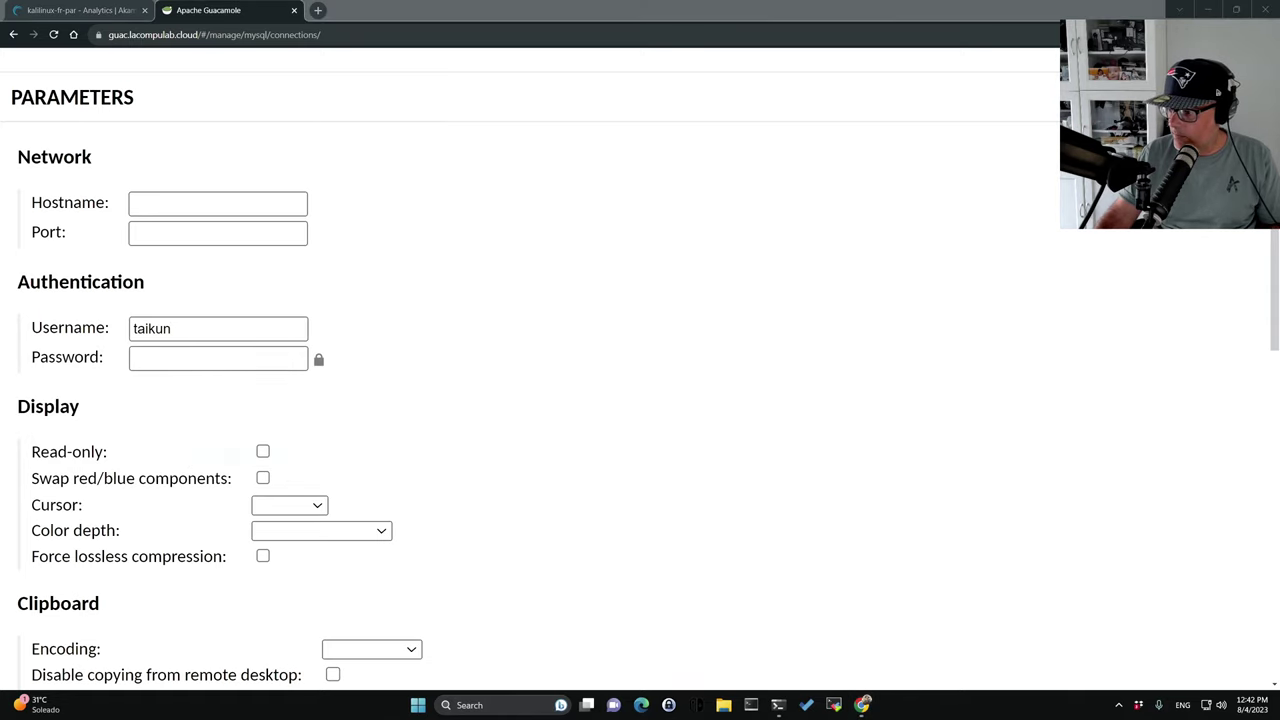
click(154, 362)
key(ctrl+v)
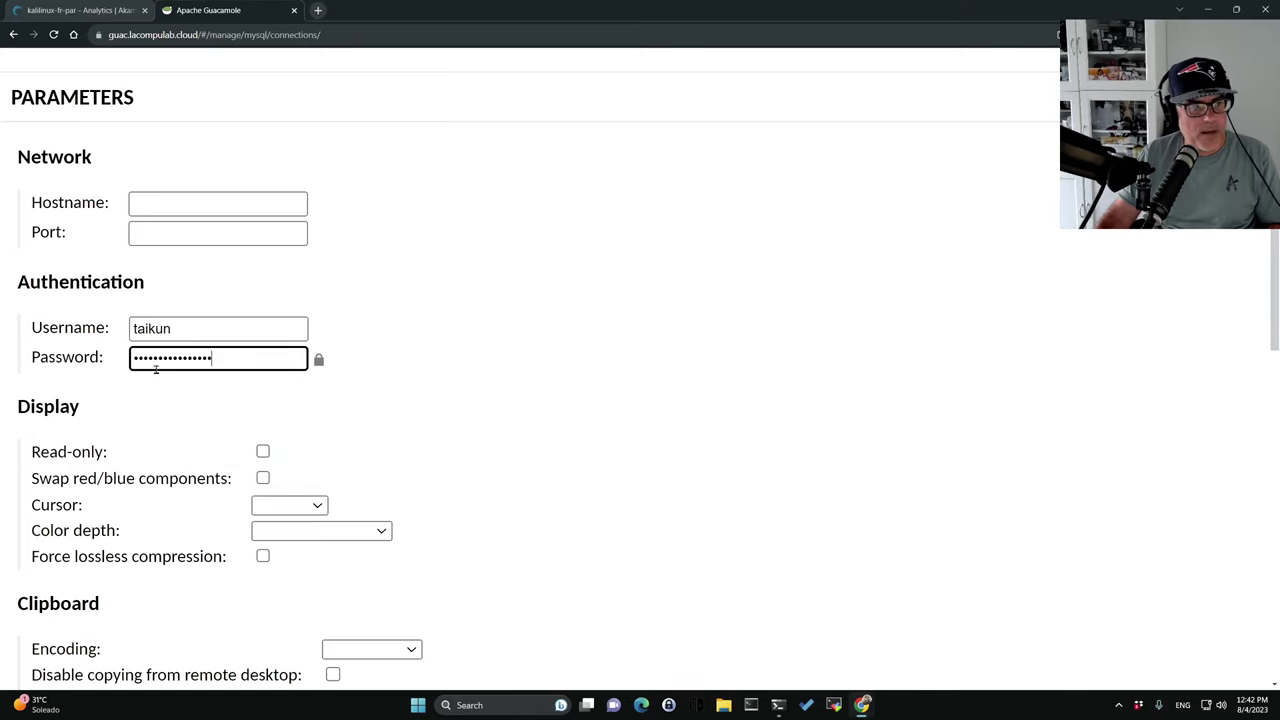
Clear the guacd proxy hostname and paste 172.232.61.213 into the network Hostname.
scroll(450, 387, up, 1)
scroll(450, 387, up, 3)
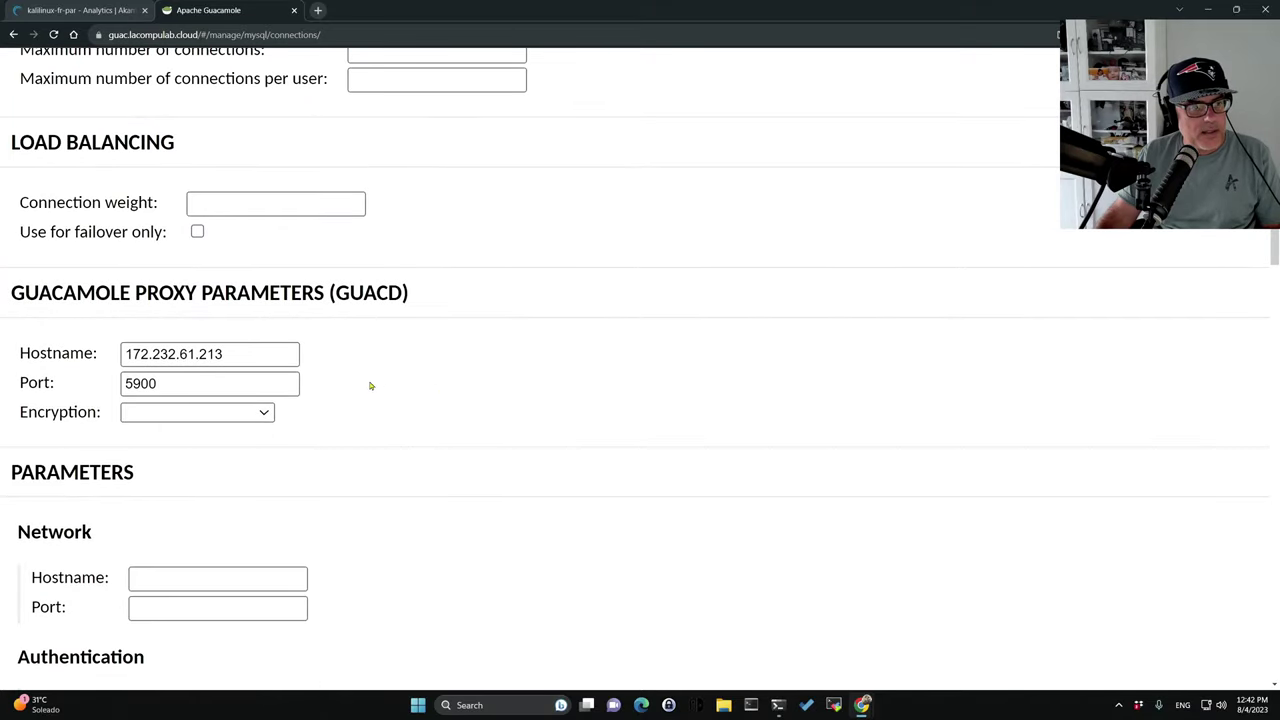
scroll(371, 386, down, 1)
drag(229, 294, 30, 280)
key(ctrl+c)
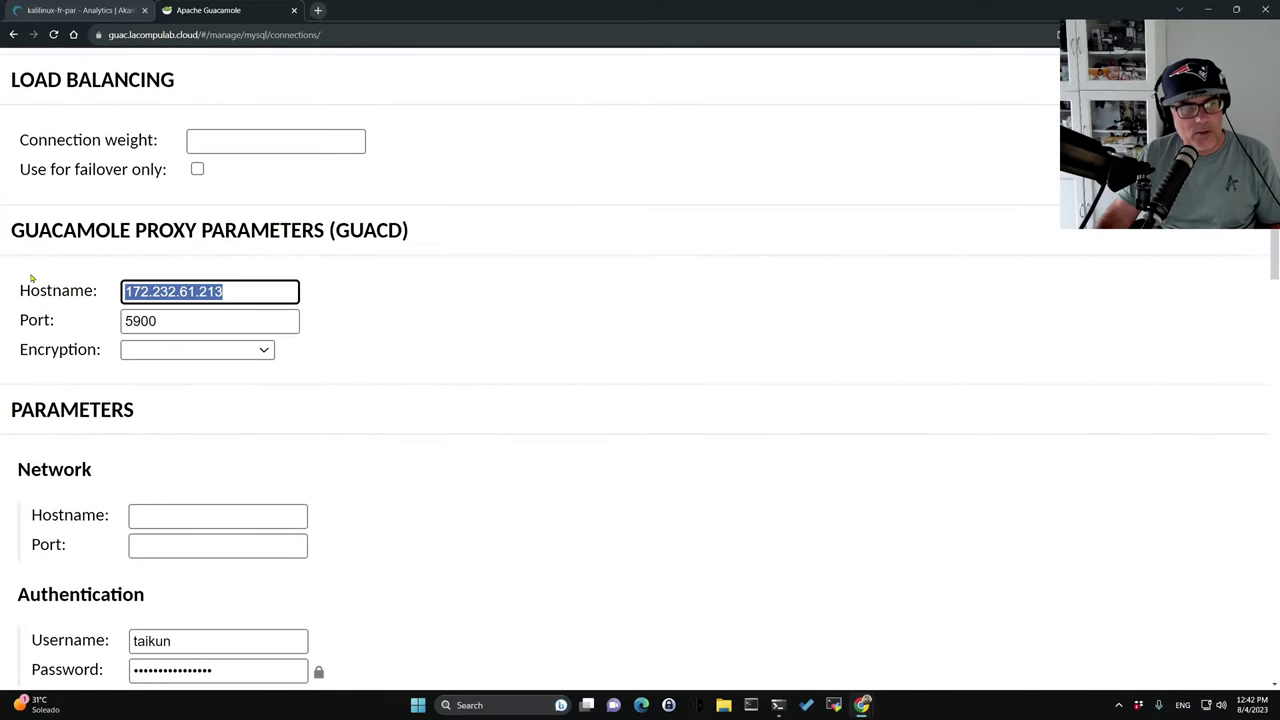
key(BackSpace)
scroll(183, 500, down, 2)
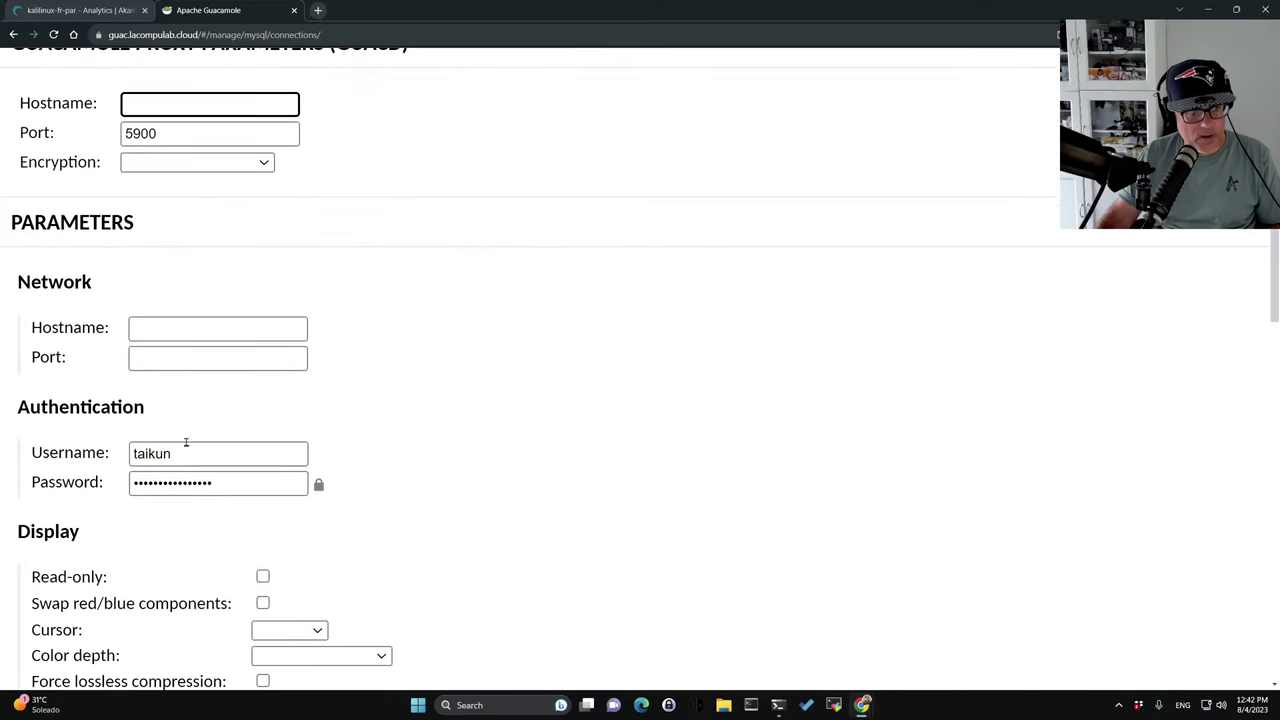
click(171, 330)
key(ctrl+v)
Move port 5900 from the proxy port into the network Port and save the connection.
drag(172, 133, 6, 110)
key(ctrl+c)
key(BackSpace)
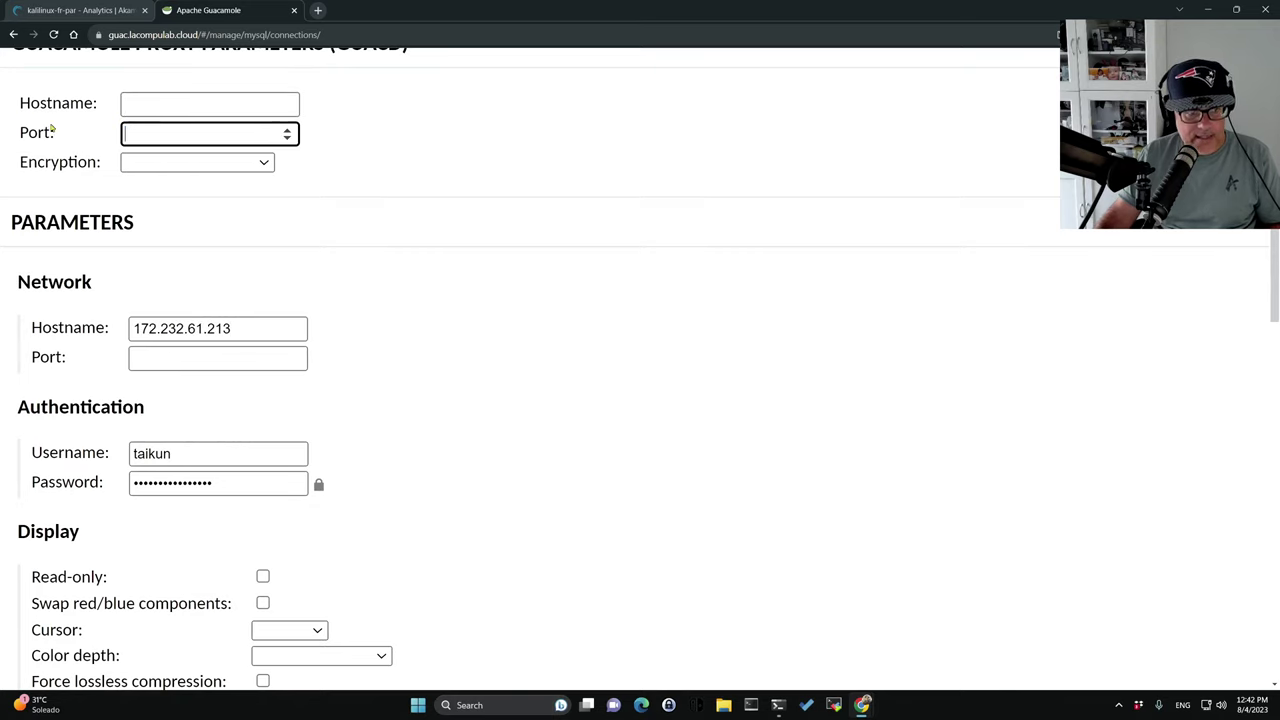
click(150, 358)
key(ctrl+v)
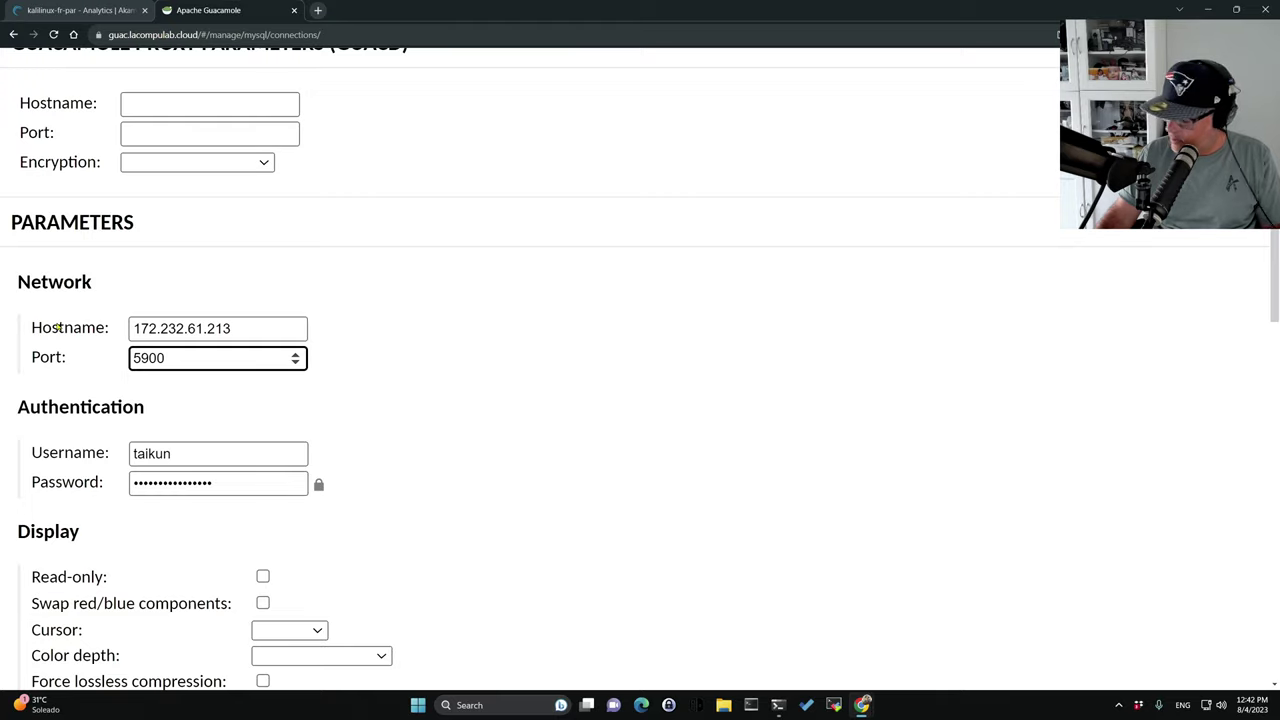
scroll(409, 366, down, 8)
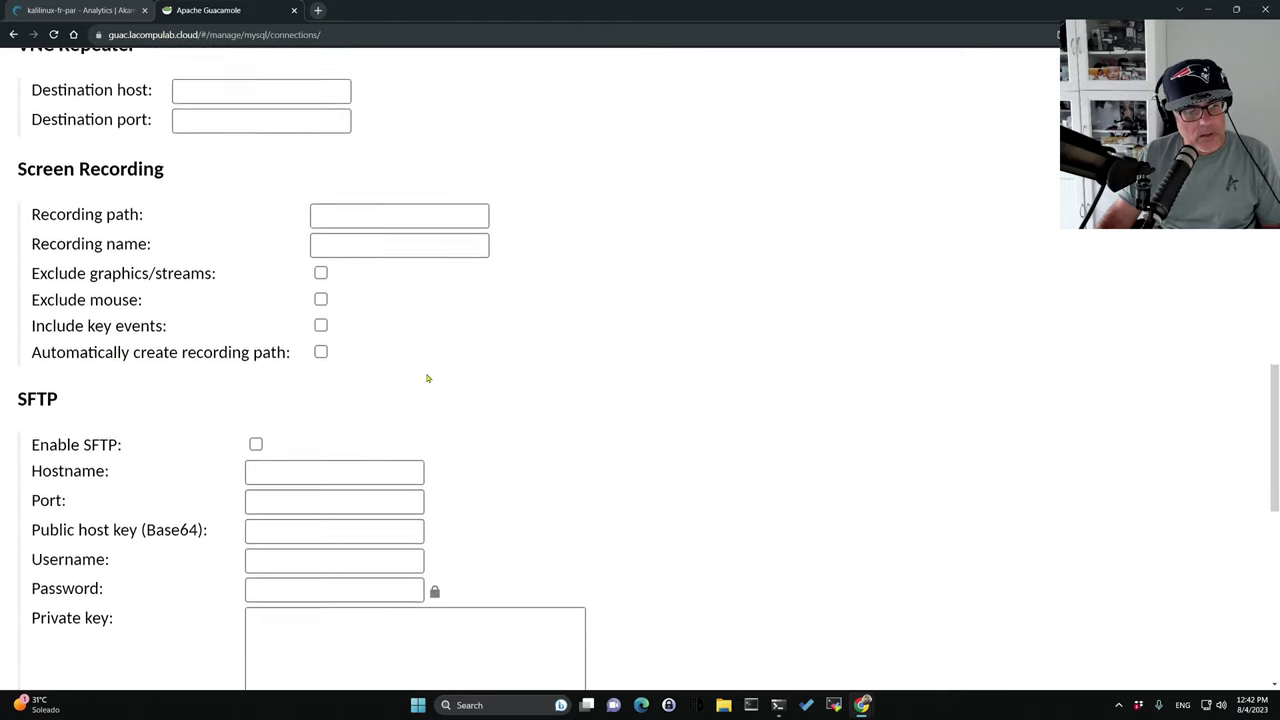
scroll(427, 378, down, 10)
click(588, 543)
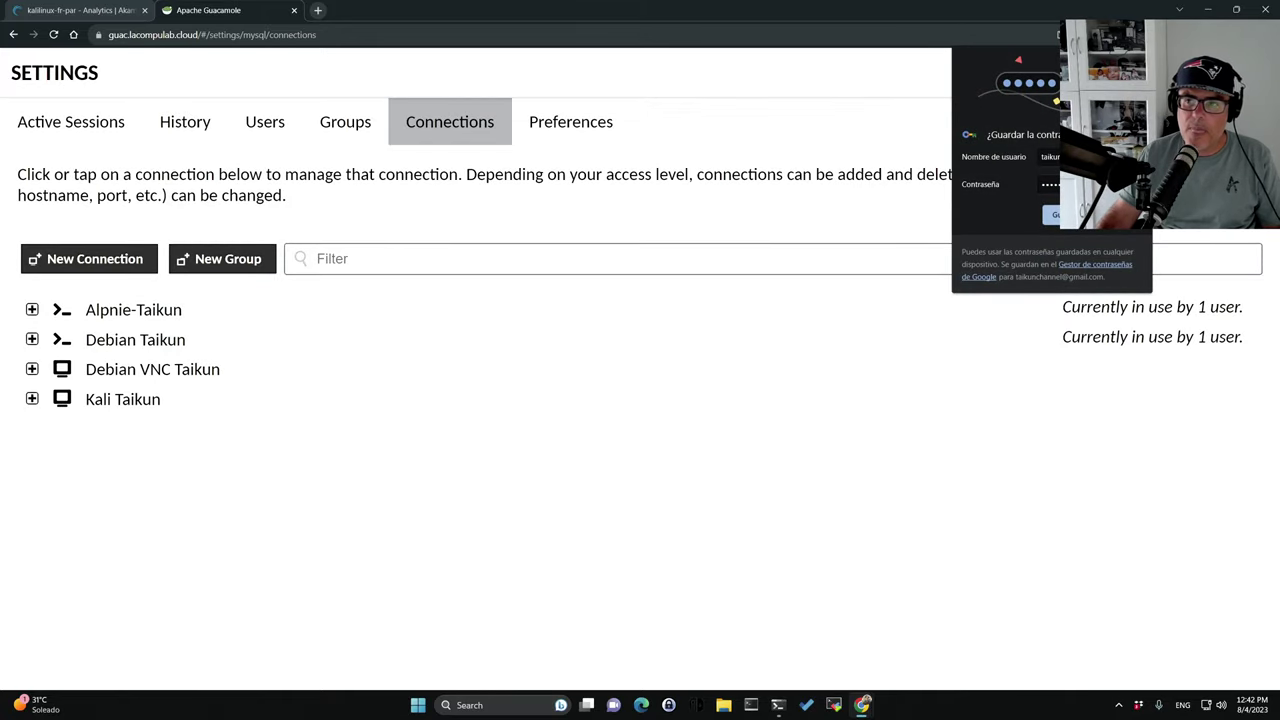
Grant the second user access to Kali Taikun under All Connections and save.
click(247, 106)
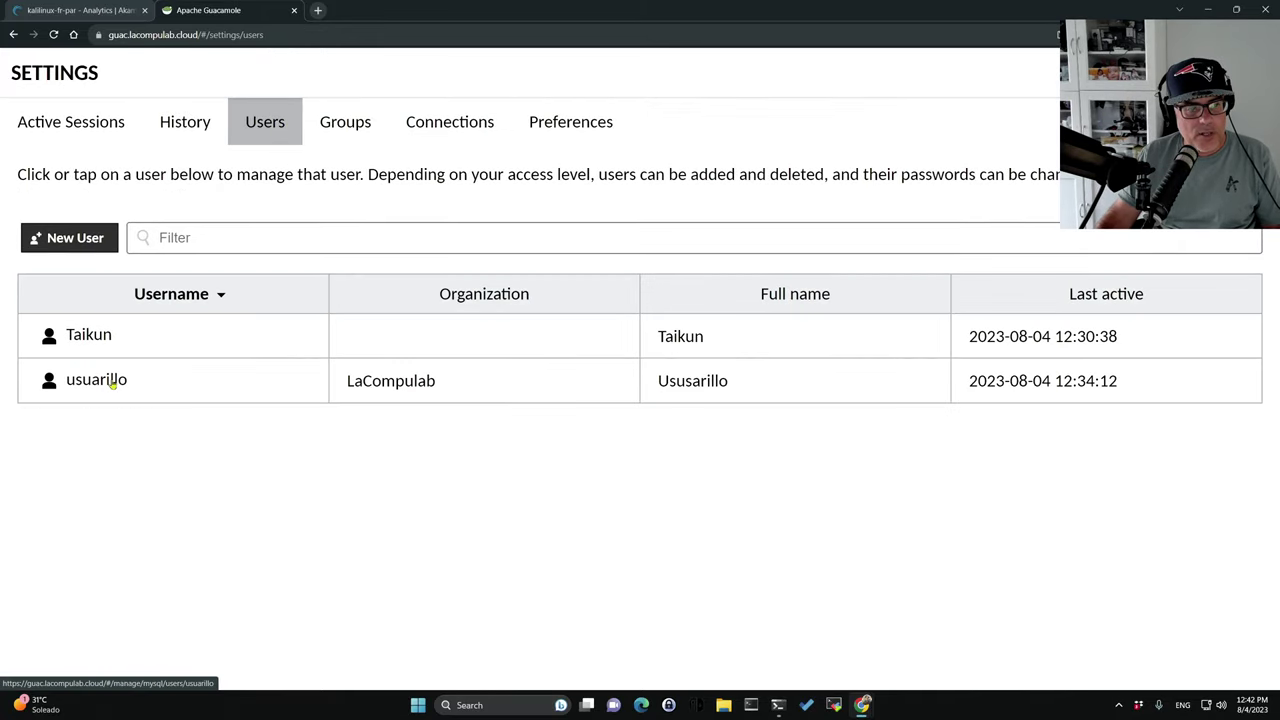
click(111, 385)
scroll(256, 459, down, 6)
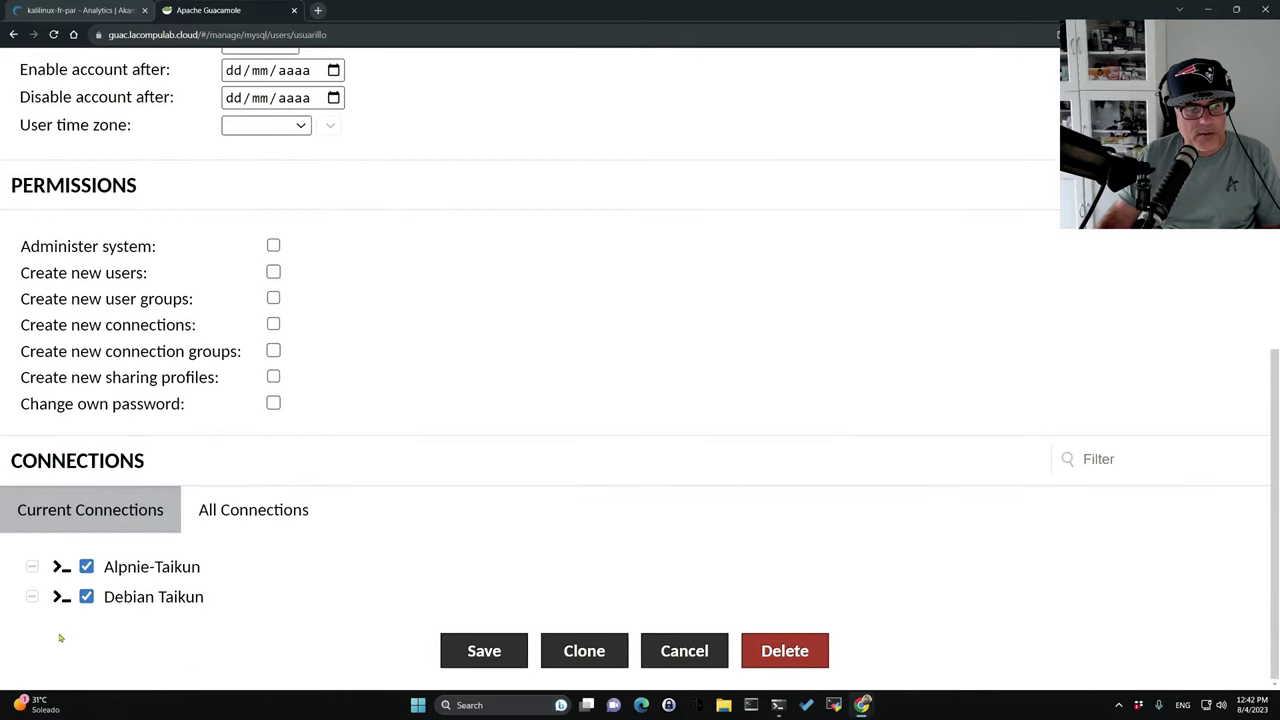
click(253, 509)
click(85, 628)
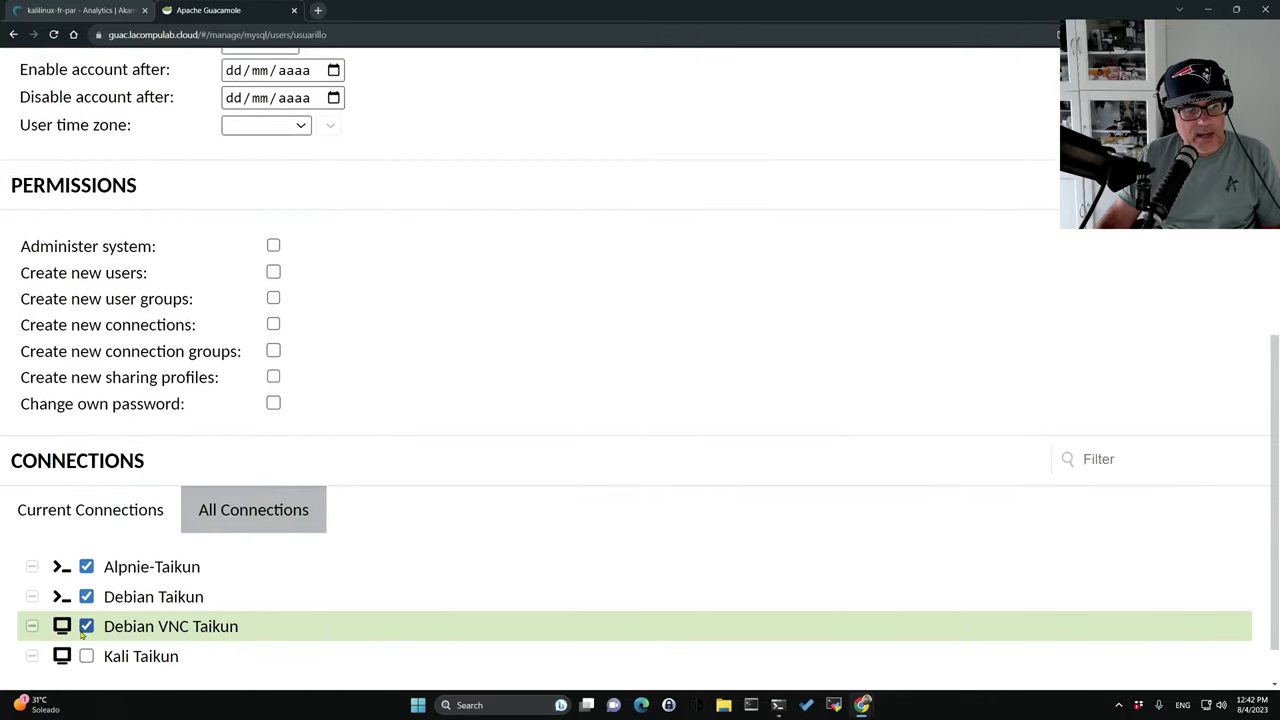
click(86, 626)
click(86, 656)
scroll(500, 640, down, 1)
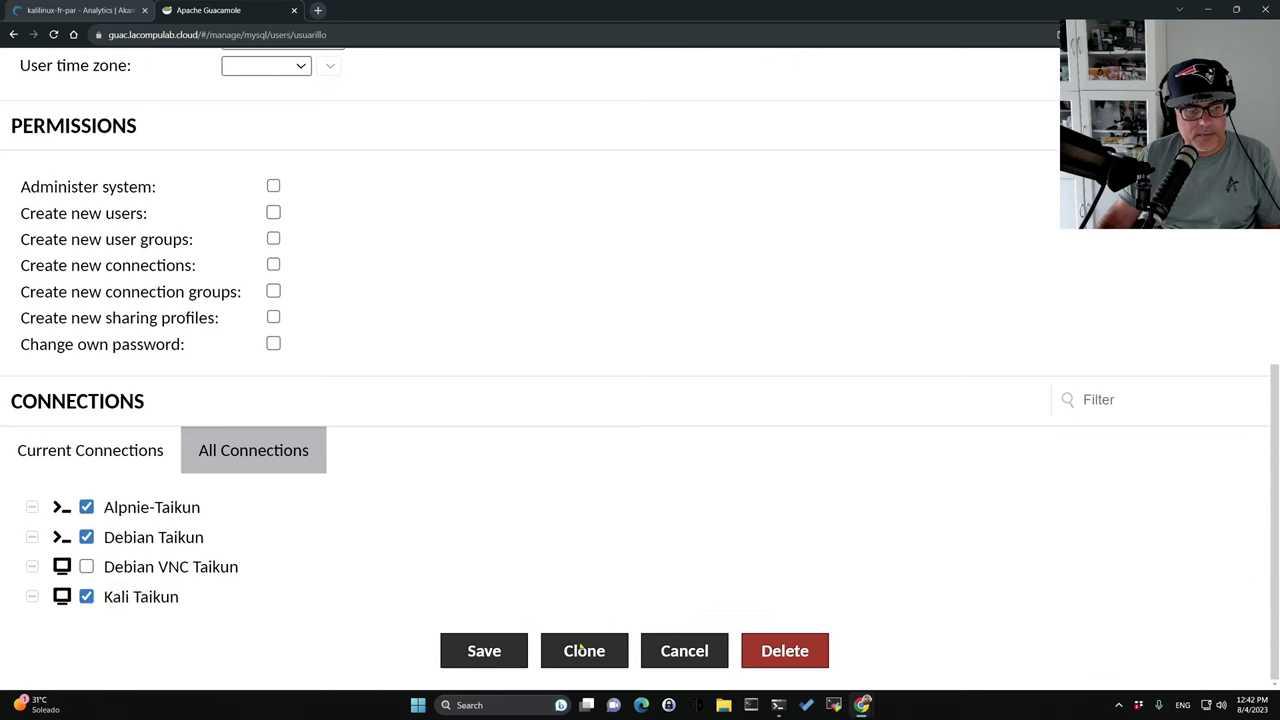
click(488, 652)
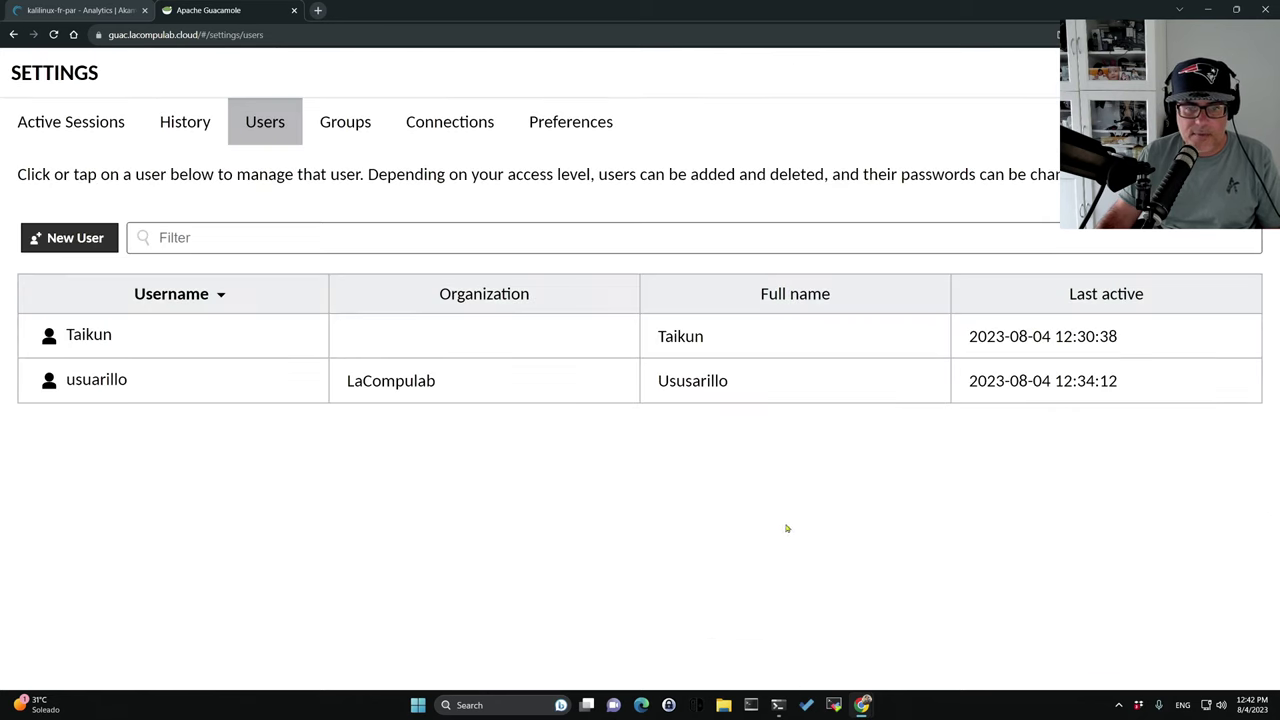
Reload the other Guacamole window's connections home page.
mouse_move(862, 705)
click(921, 640)
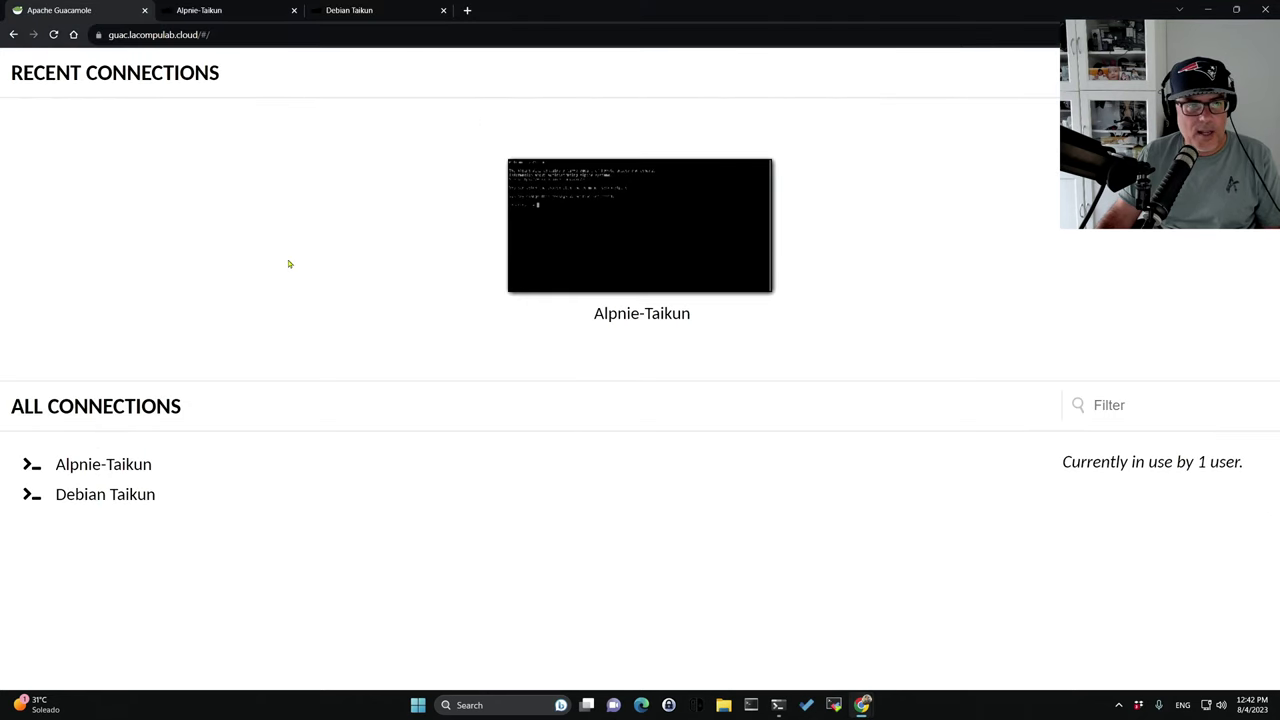
key(F5)
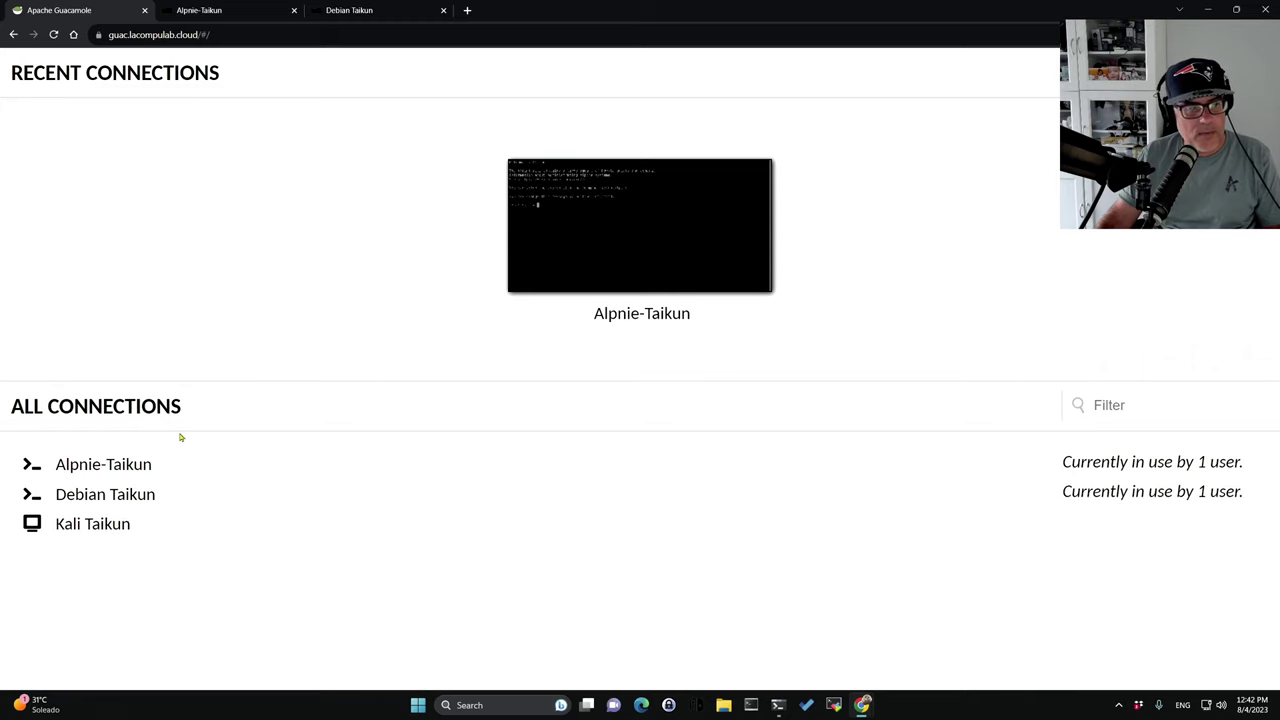
Compare the Kali connection's hostname with the Linode IP 178.79.129.139 shown in Cloud Manager.
click(71, 530)
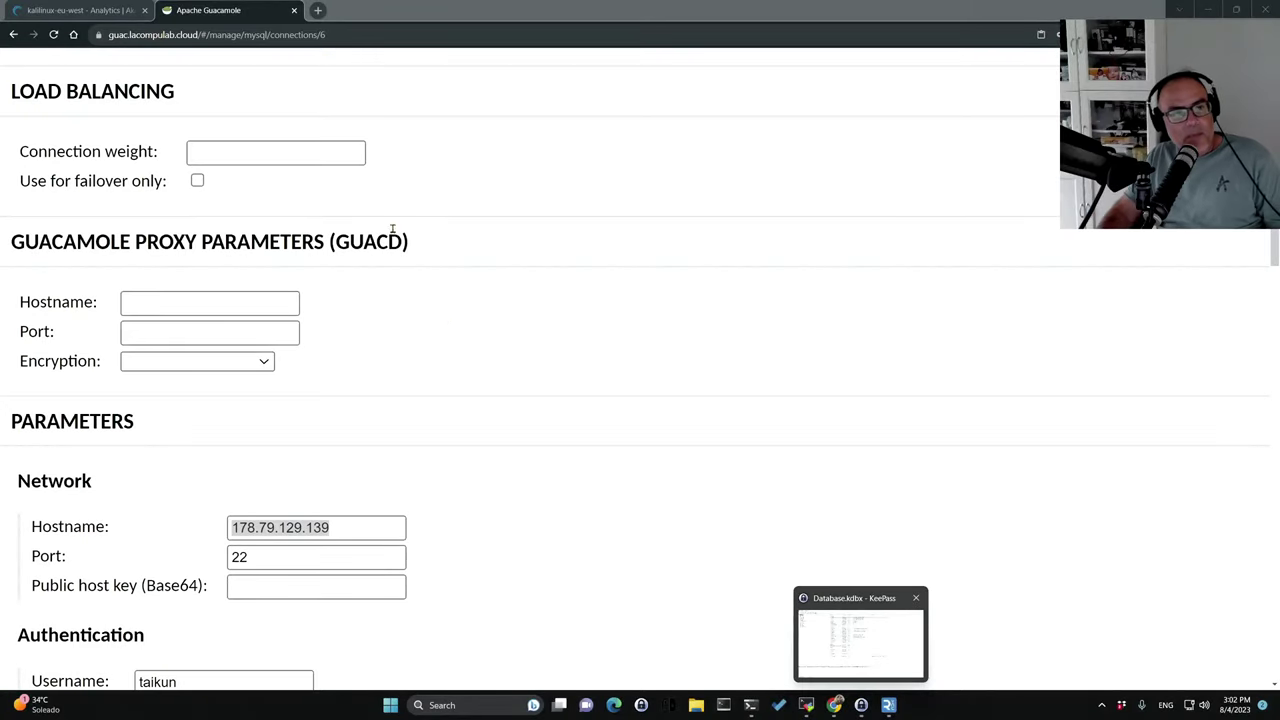
key(ctrl+a)
key(ctrl+1)
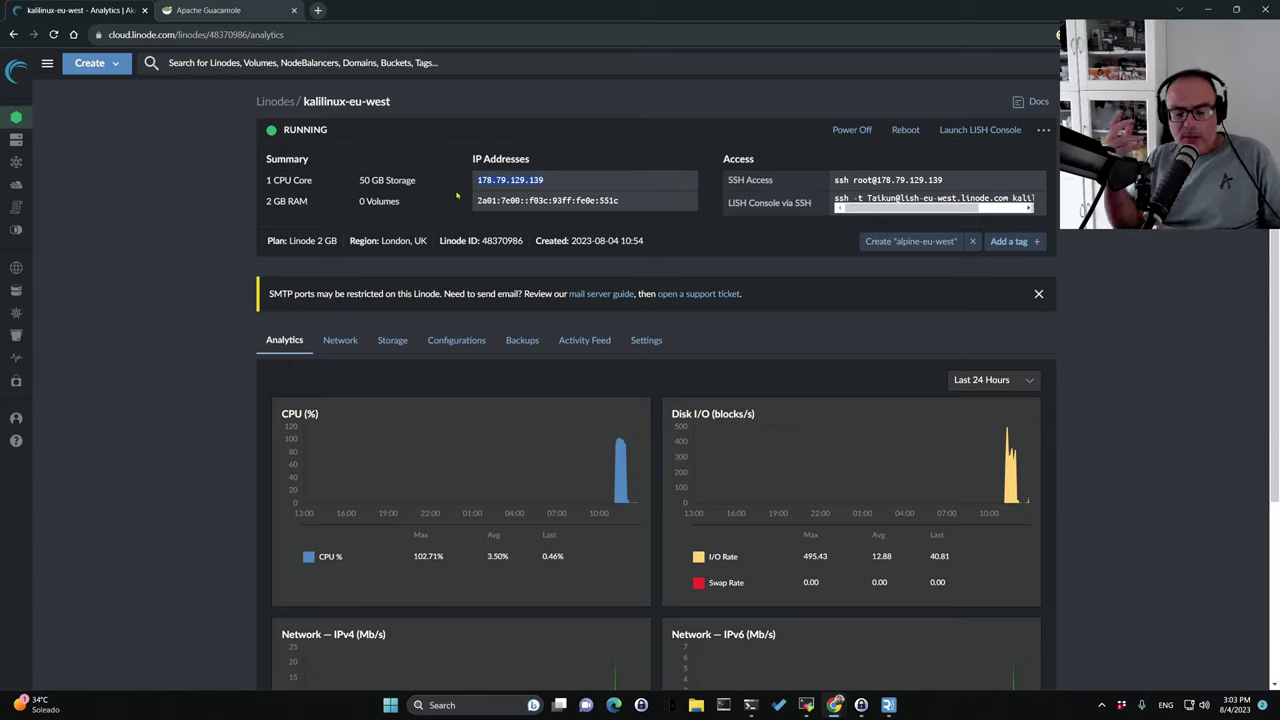
click(175, 14)
scroll(288, 336, up, 3)
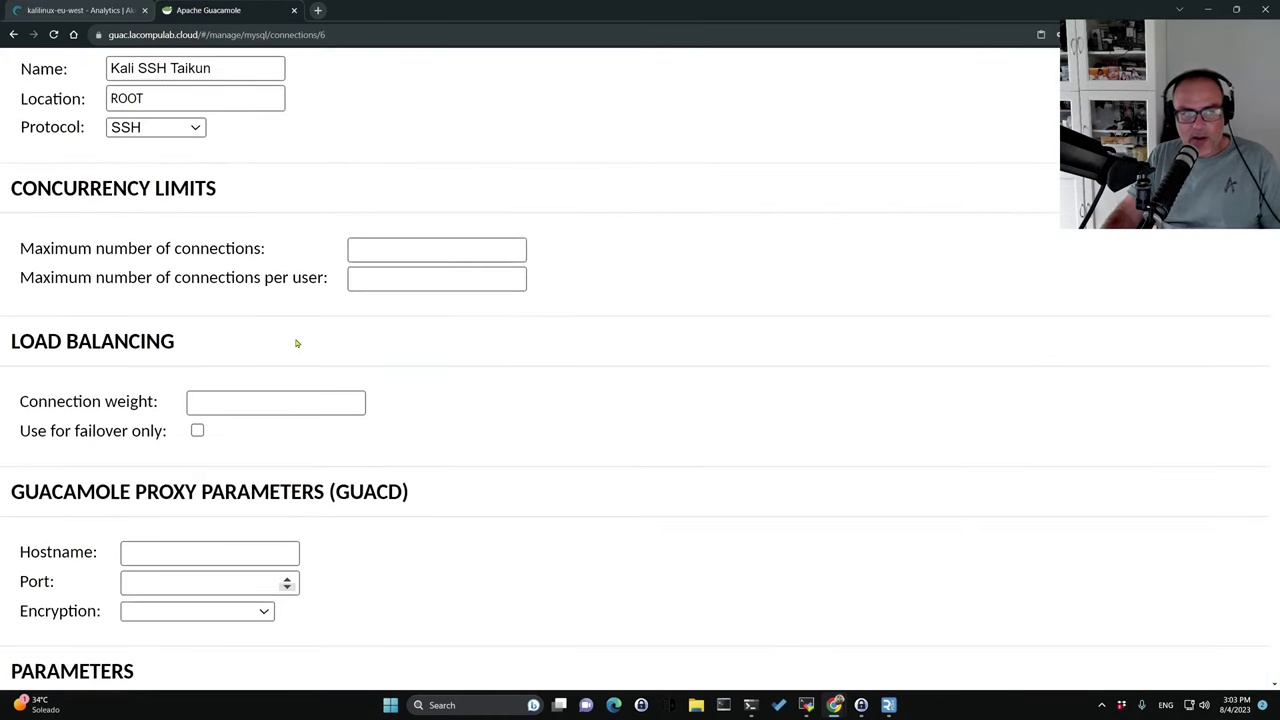
scroll(296, 343, up, 1)
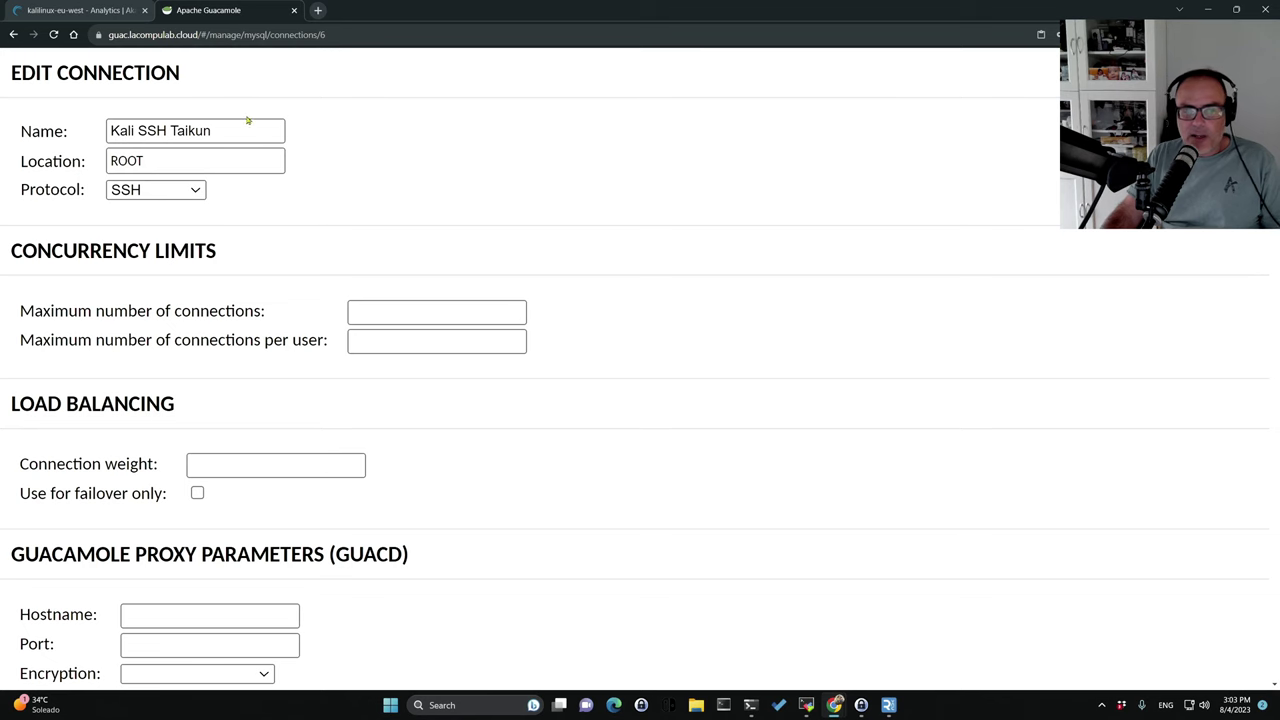
scroll(323, 186, down, 3)
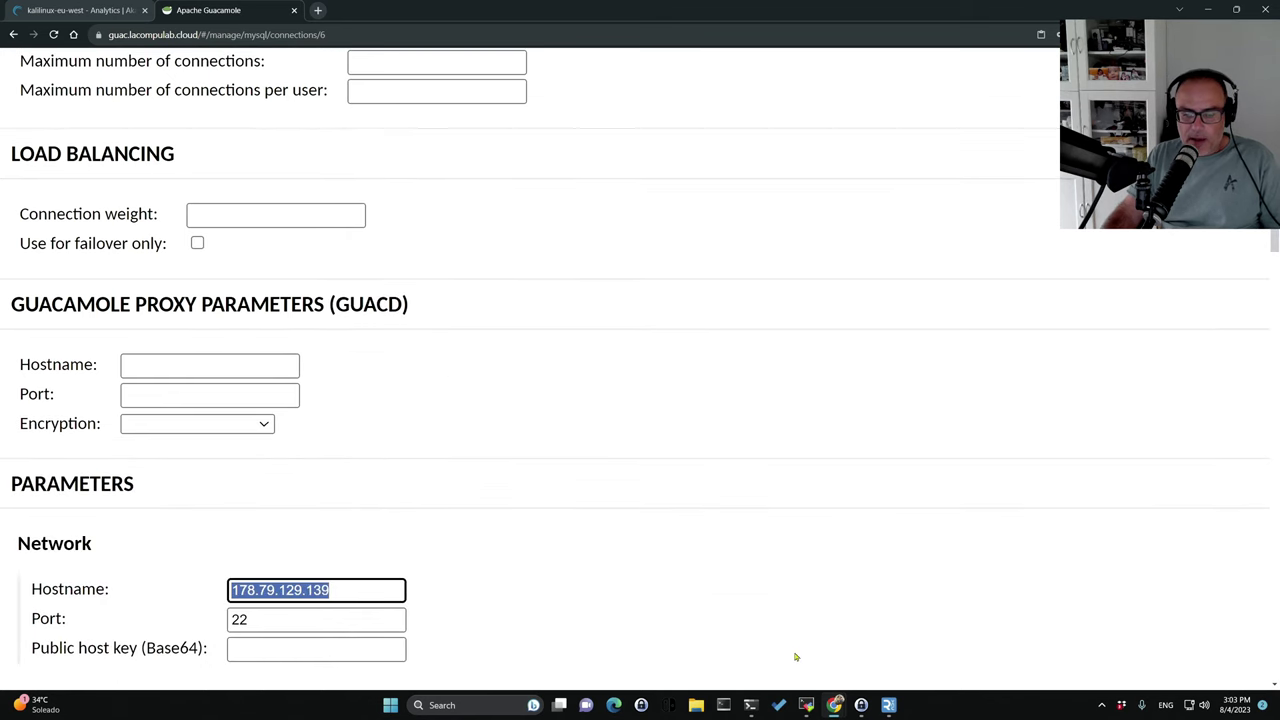
mouse_move(806, 705)
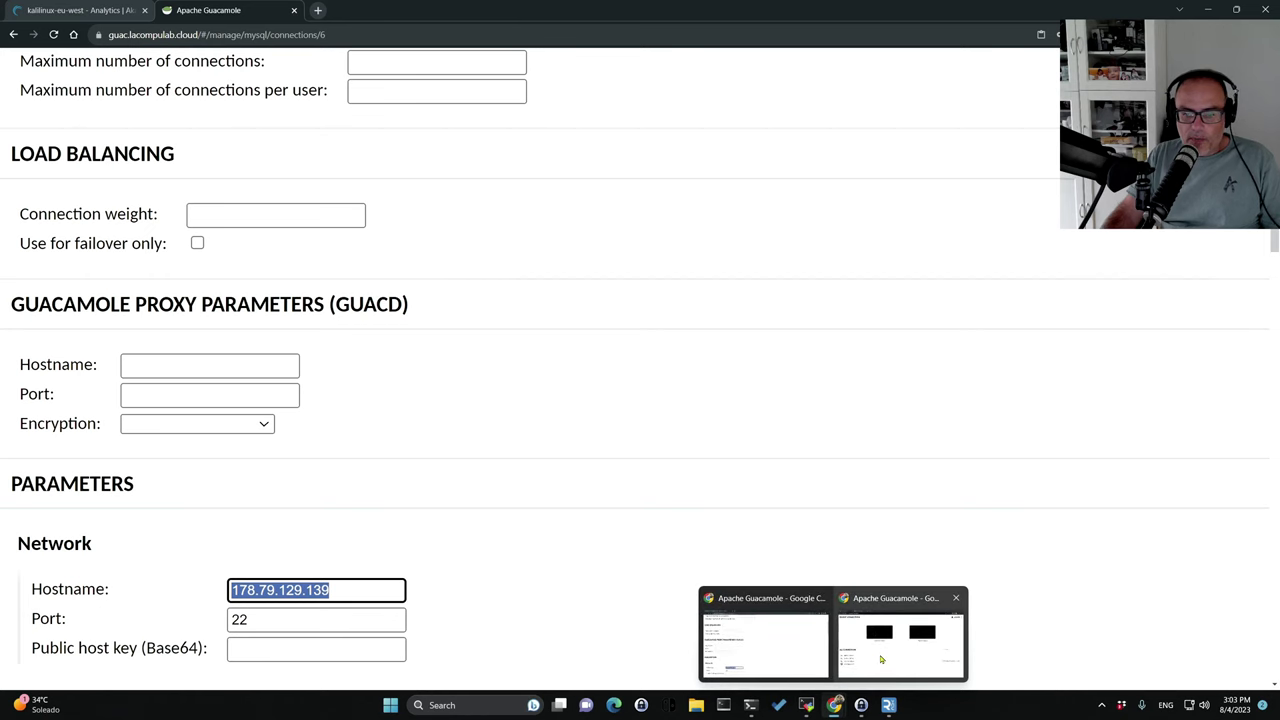
click(881, 659)
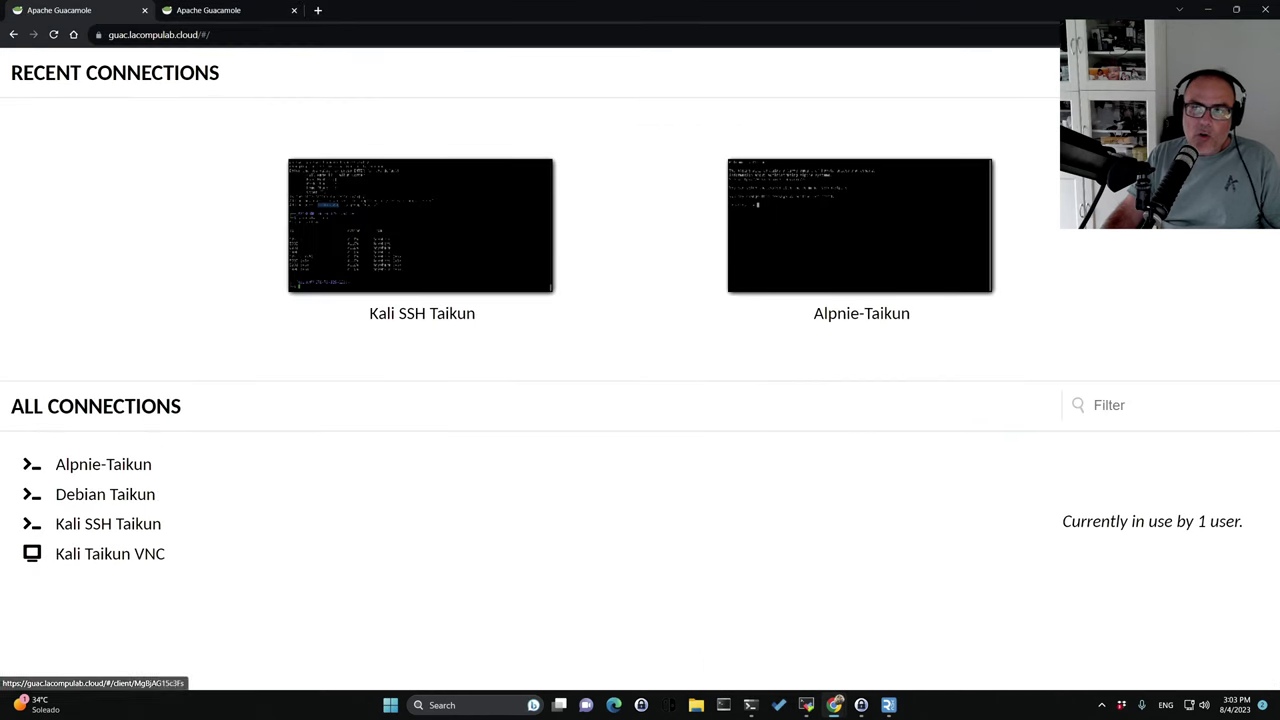
In the Kali SSH Taikun session, run vncserver -list to show the running VNC sessions.
click(92, 531)
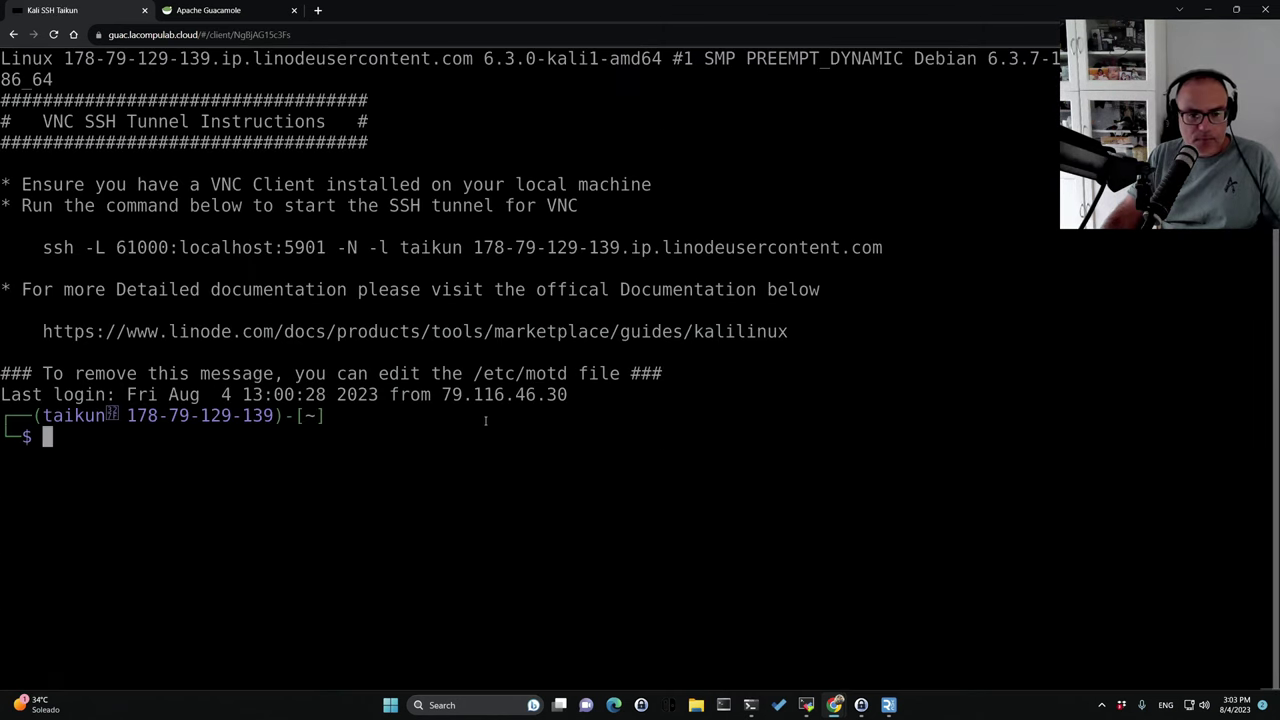
text(vncserver )
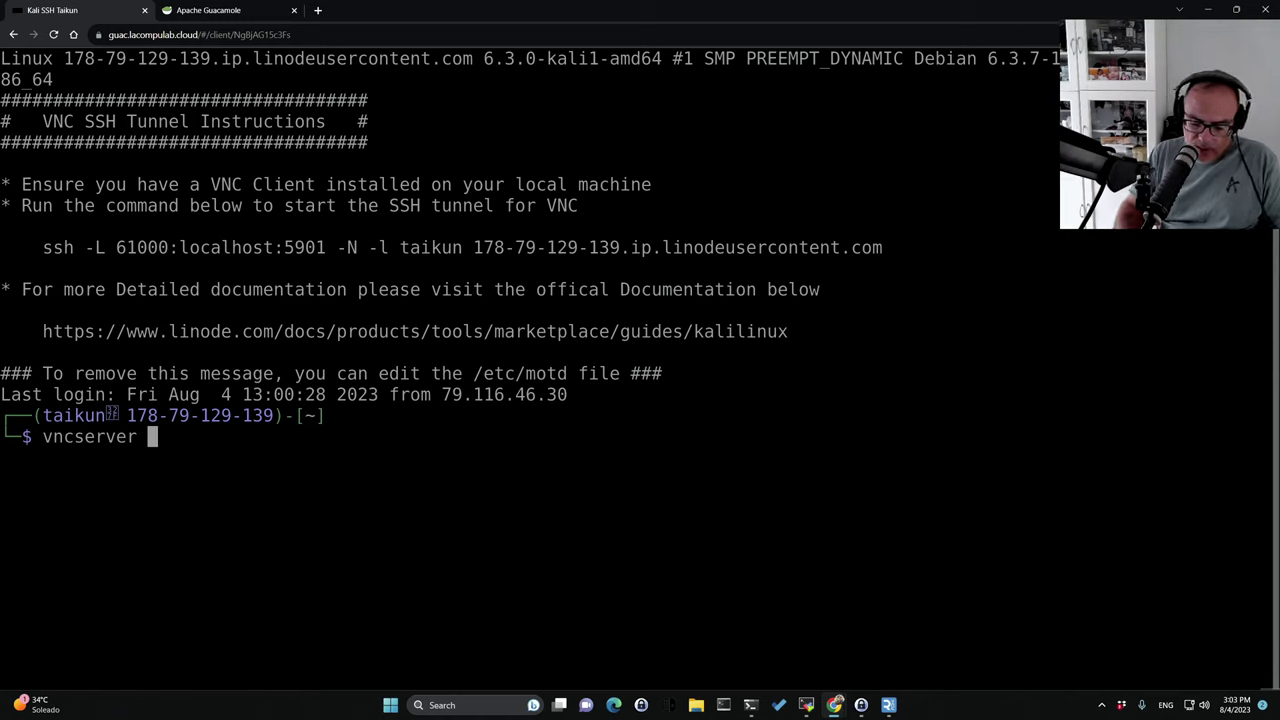
text(/list)
key(BackSpace)
key(BackSpace)
key(BackSpace)
key(BackSpace)
key(BackSpace)
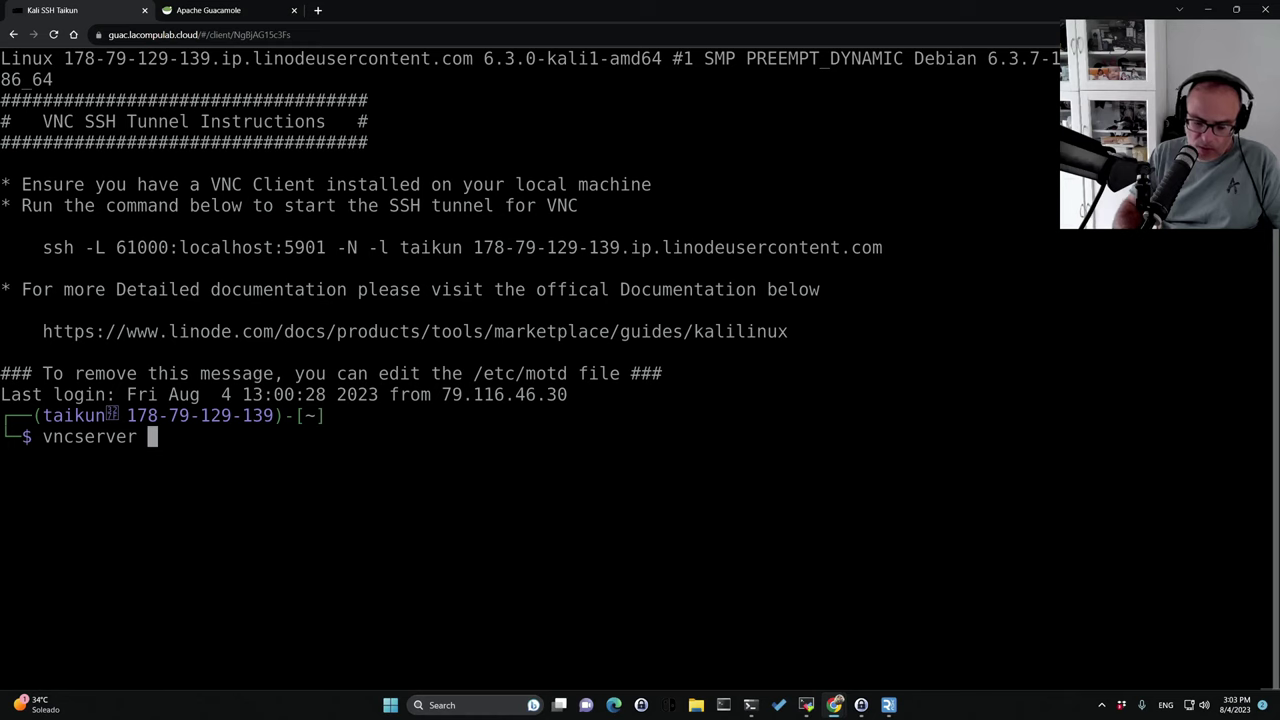
text(-list)
key(Return)
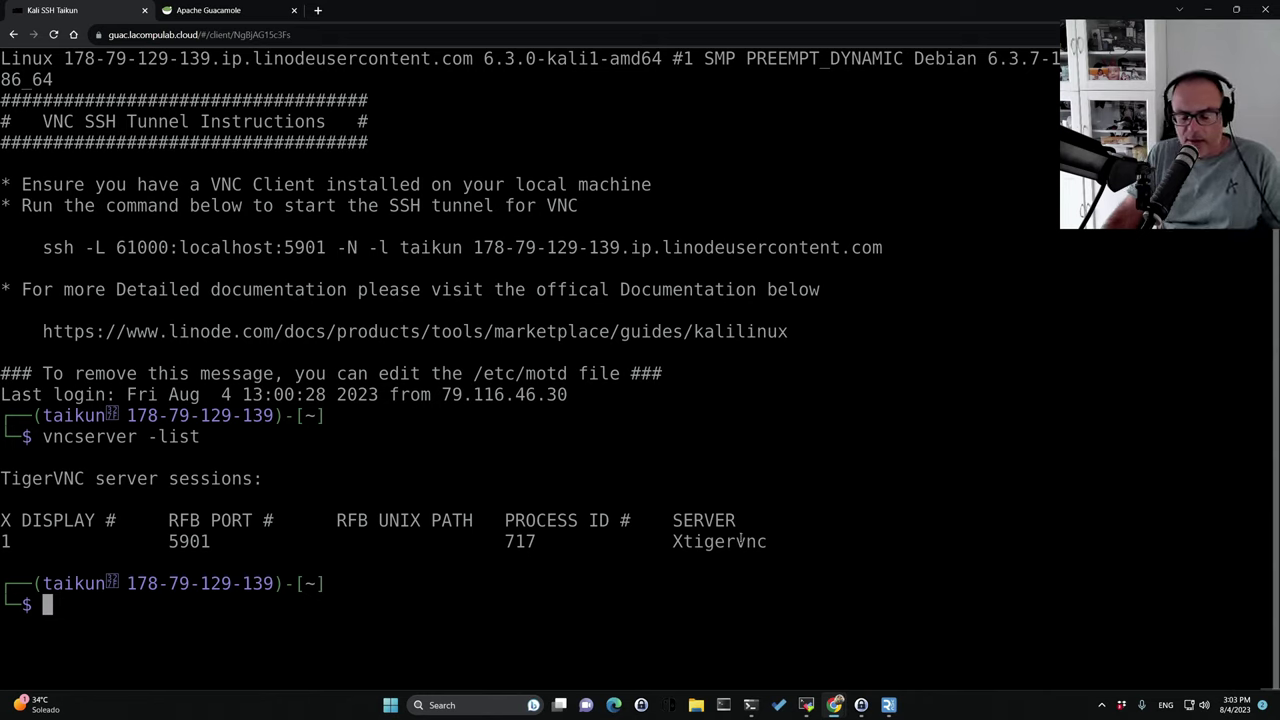
Enter exit to log out of the Kali SSH session.
text(esxi)
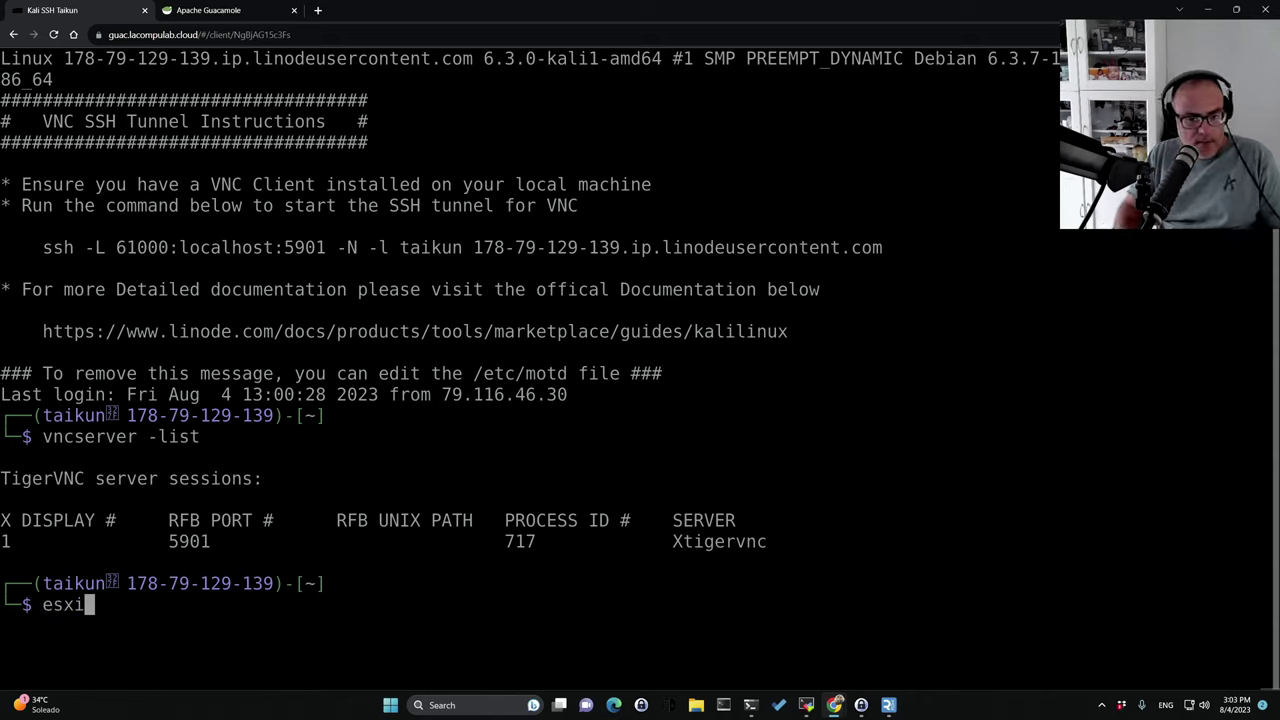
key(BackSpace)
key(BackSpace)
text(it)
key(Return)
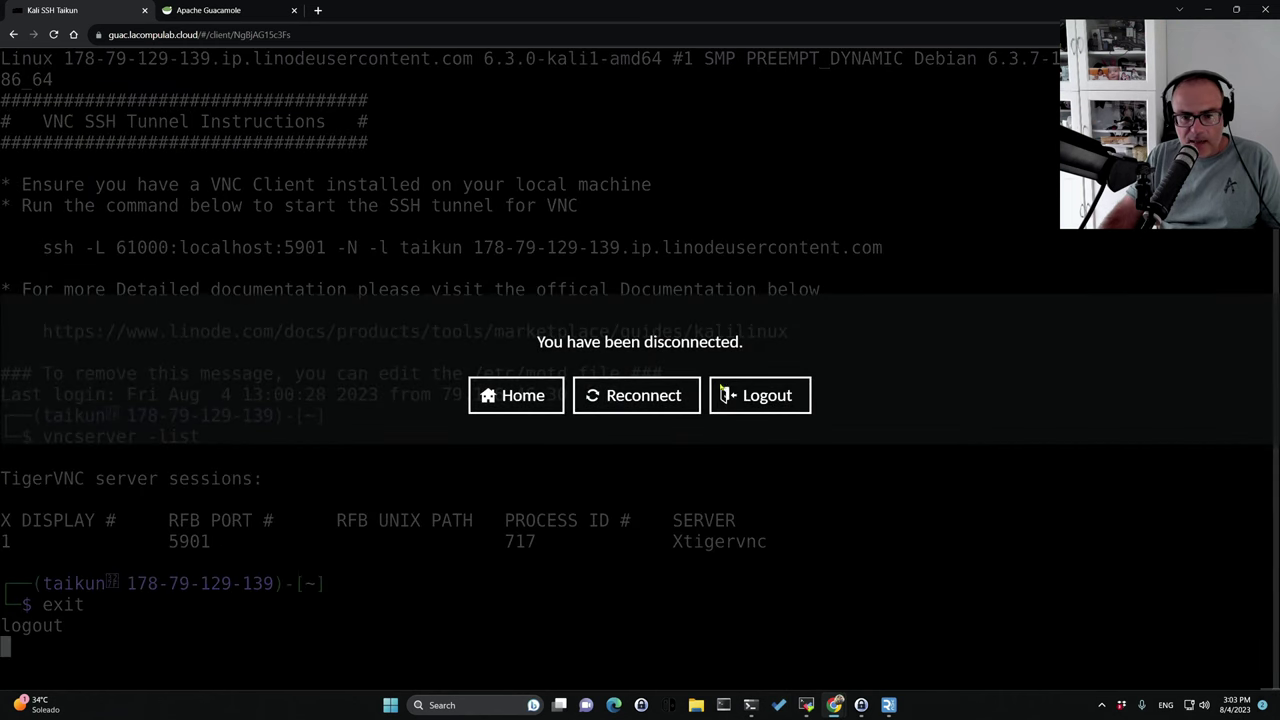
Bring Windows Terminal back and open a new kali-linux shell tab.
click(517, 395)
click(750, 705)
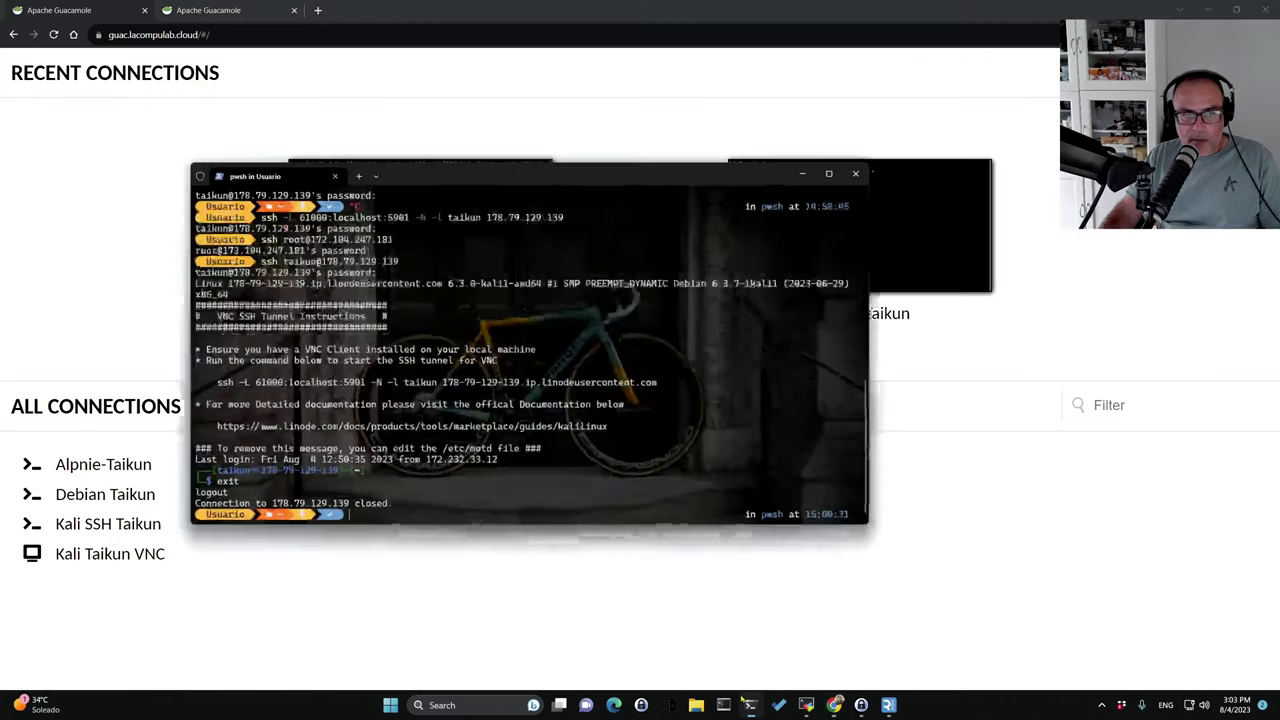
click(342, 129)
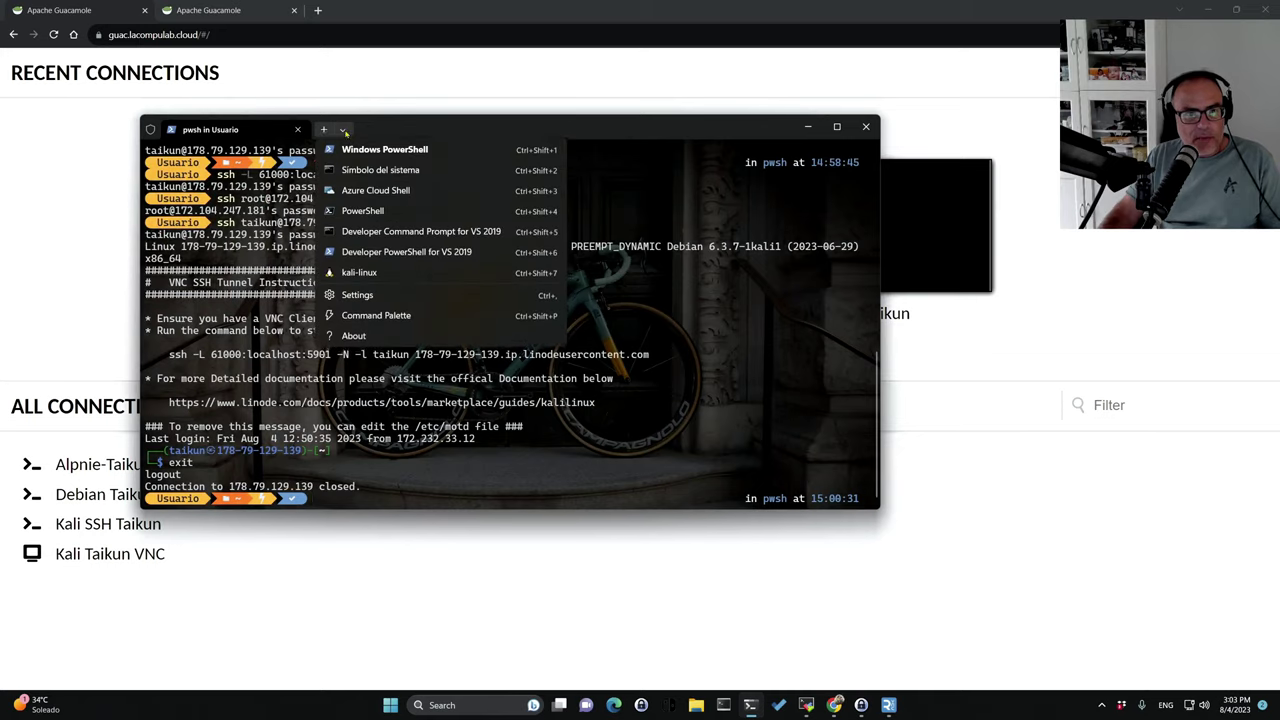
click(359, 275)
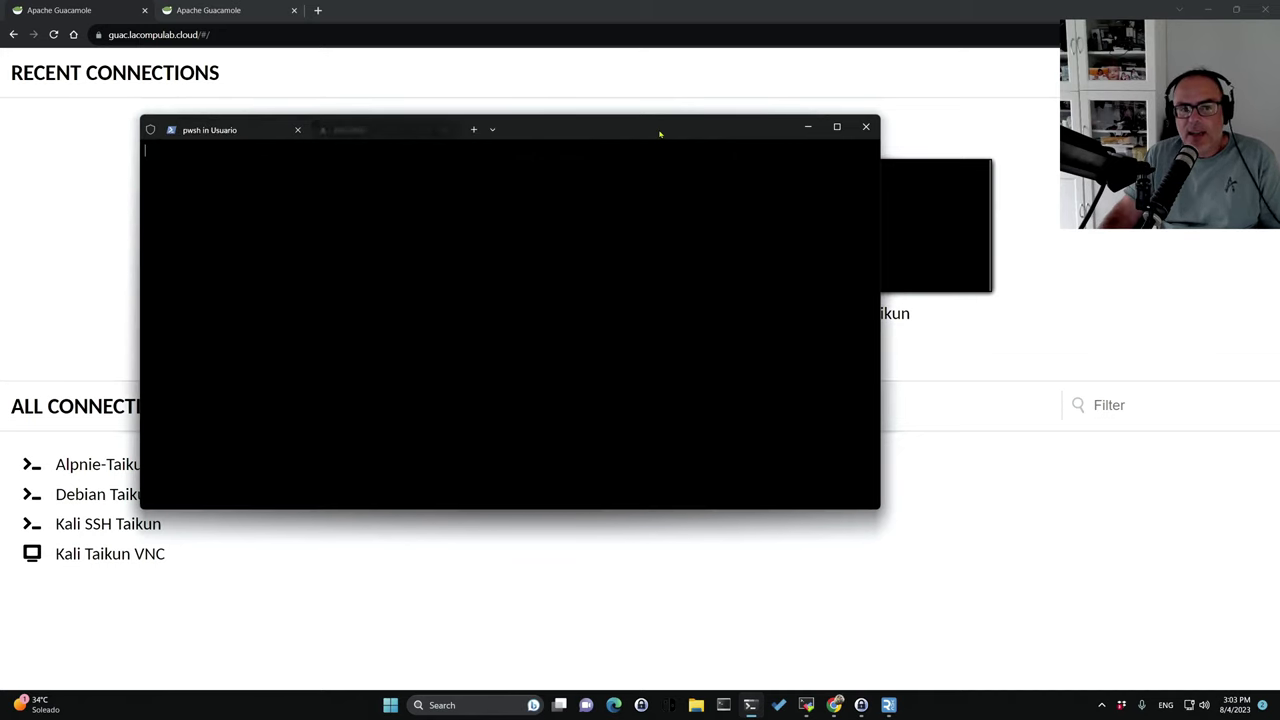
drag(643, 133, 683, 106)
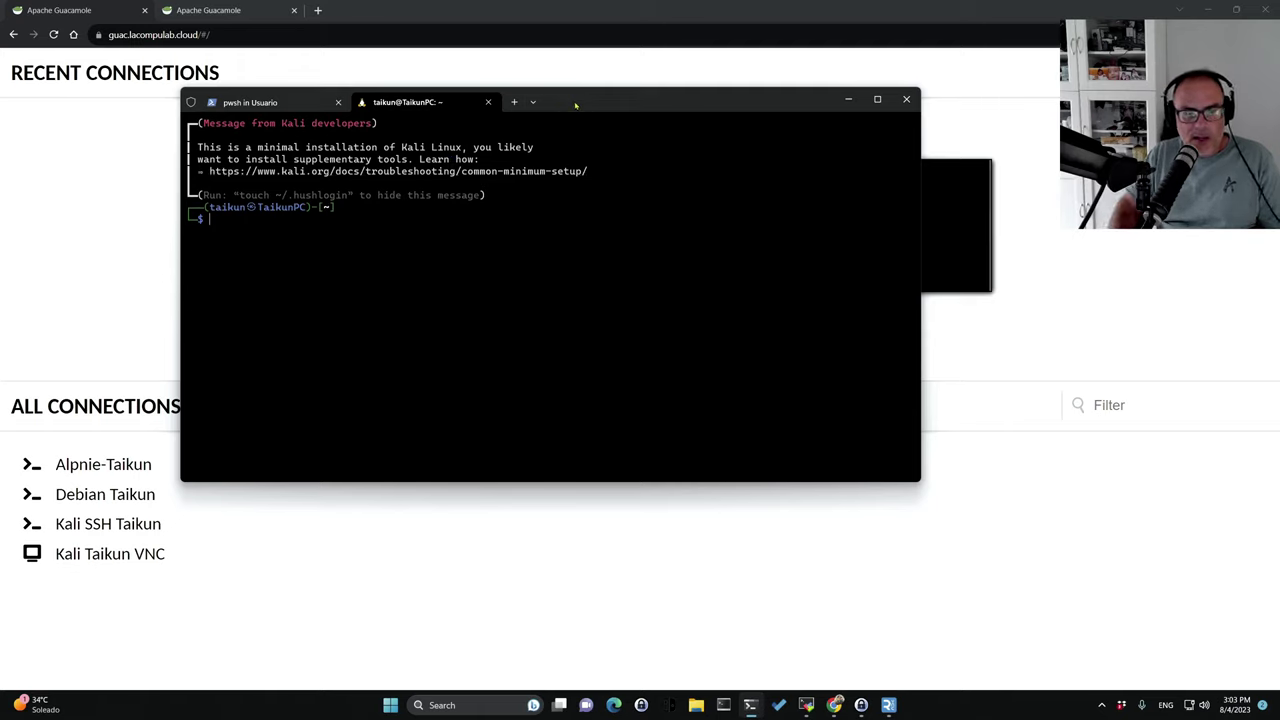
click(314, 252)
Run ssh -L 61000:localhost:5901 -N -l root 178.79.129.139, then minimize the terminal.
text(ssh -L)
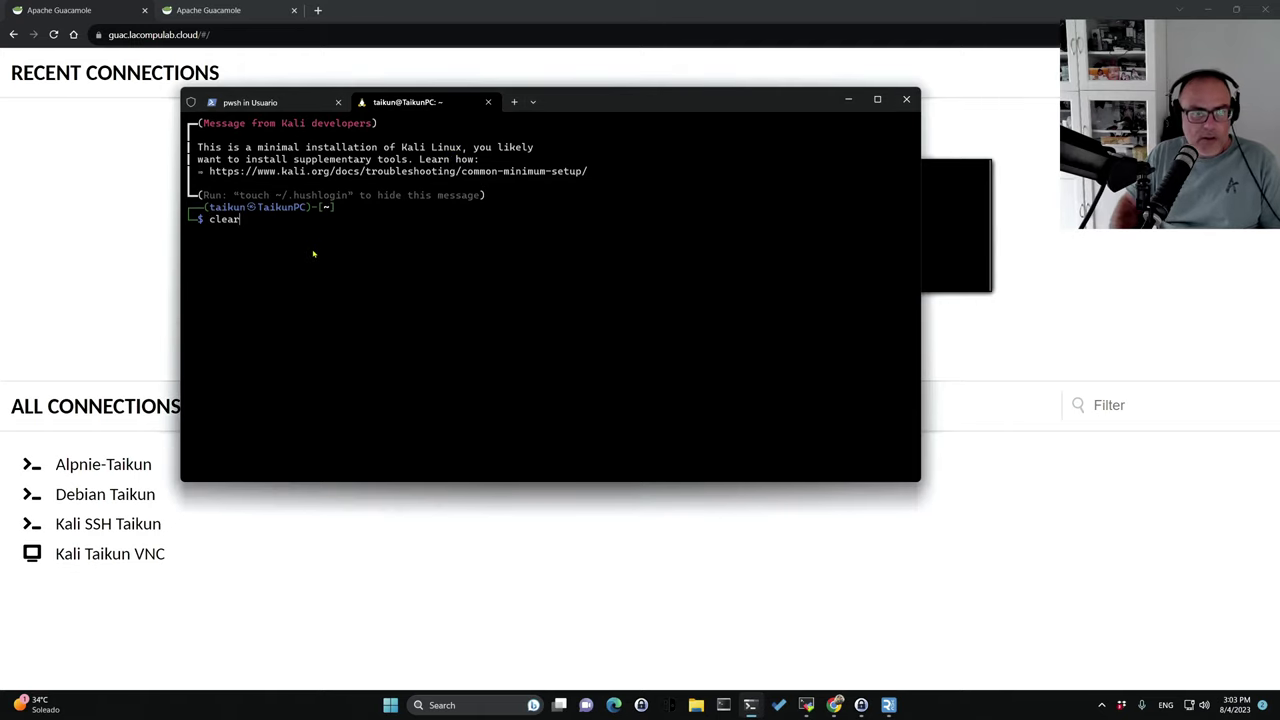
key(Right)
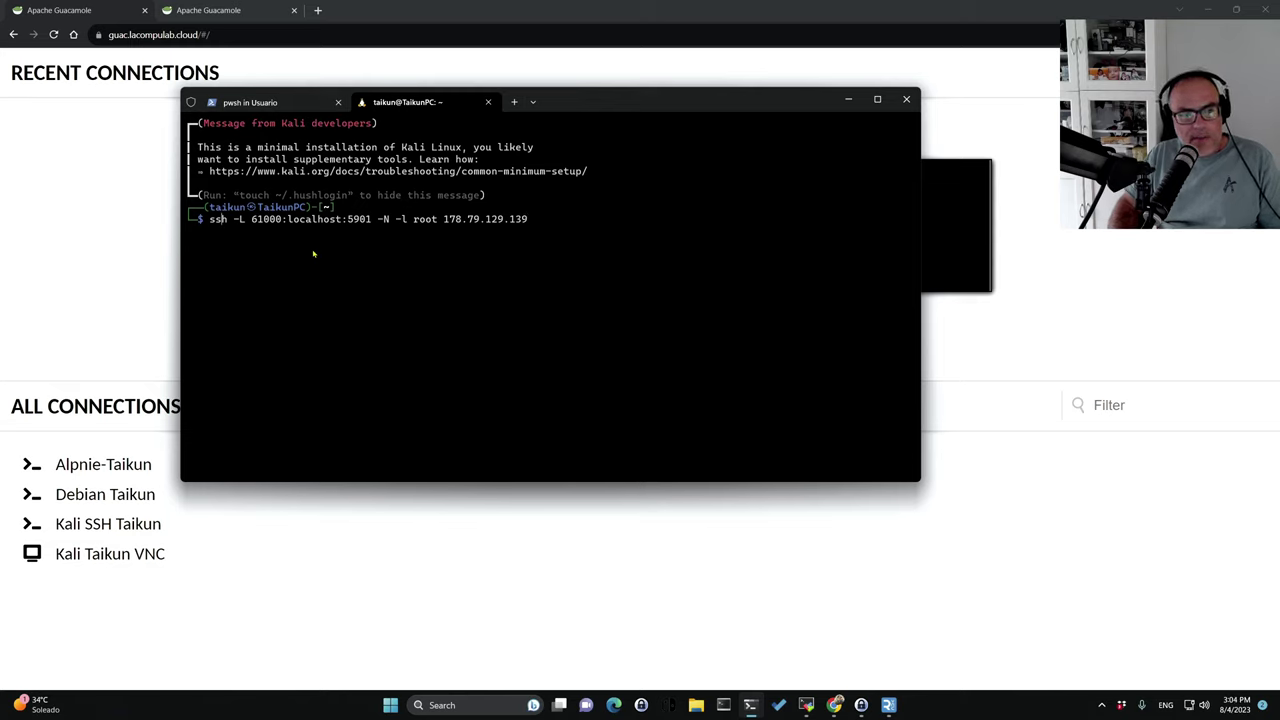
key(Right)
key(Right)
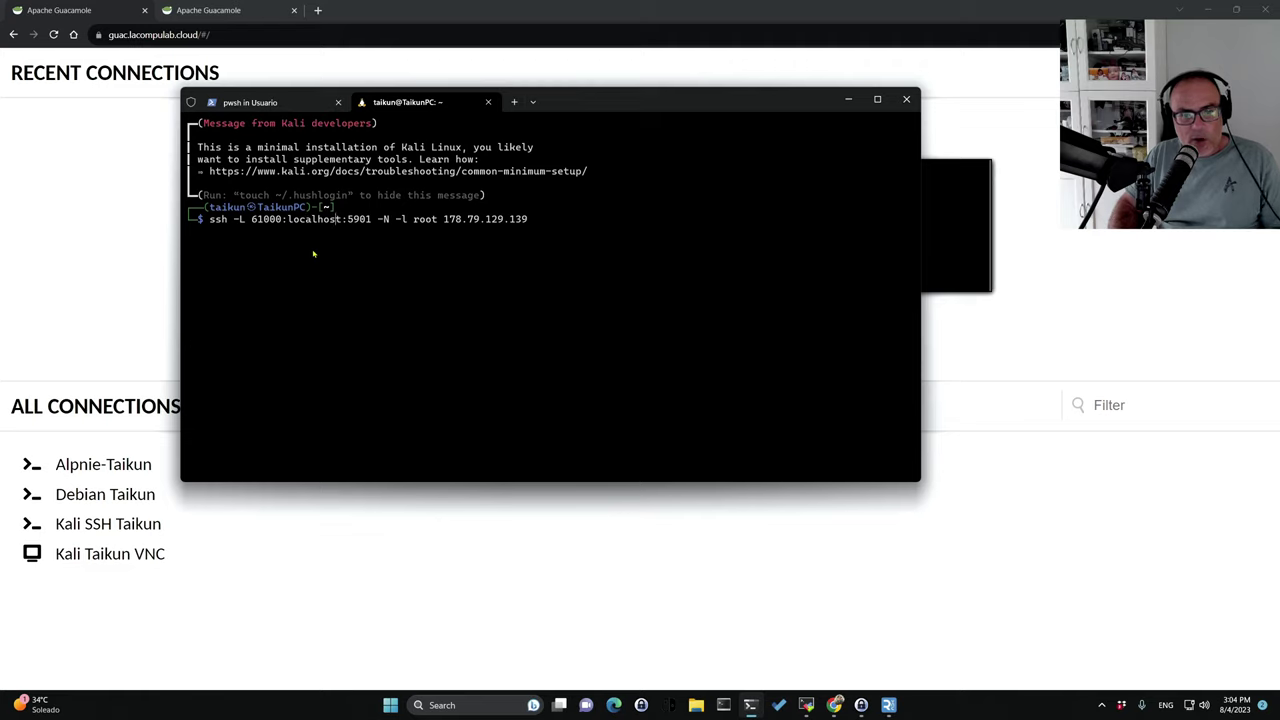
text(CC)
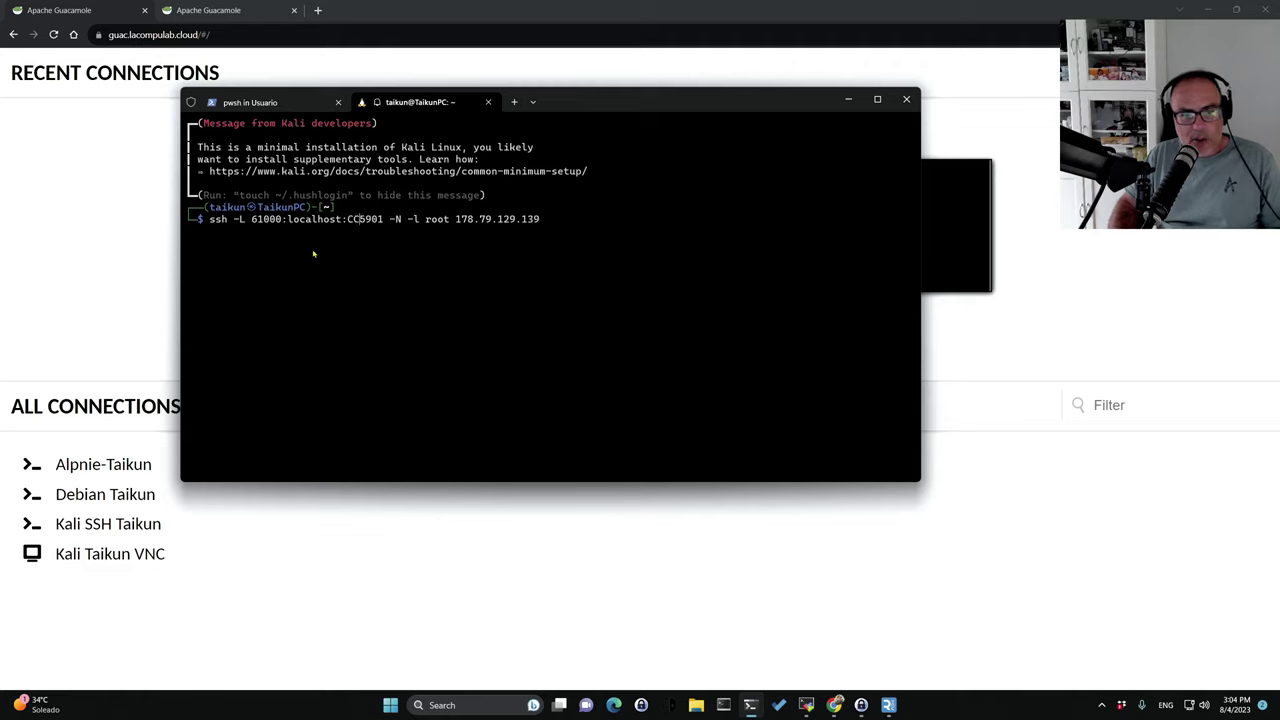
key(BackSpace)
key(BackSpace)
key(Left)
key(Left)
key(Left)
key(Left)
key(Left)
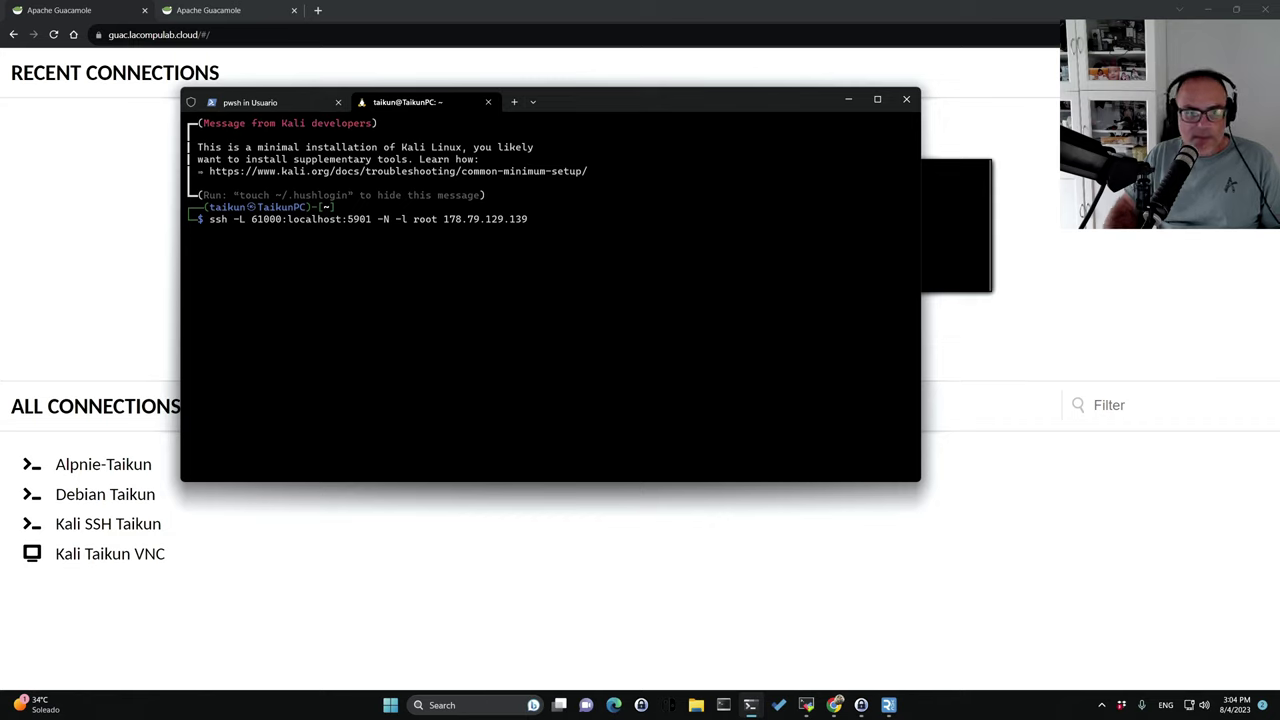
key(Right)
key(Right)
key(Right)
key(Right)
key(Right)
key(Right)
key(Right)
key(Right)
key(Right)
key(Right)
key(Right)
key(Right)
key(Right)
key(Right)
key(Right)
key(Right)
key(Right)
key(Right)
key(Right)
key(Right)
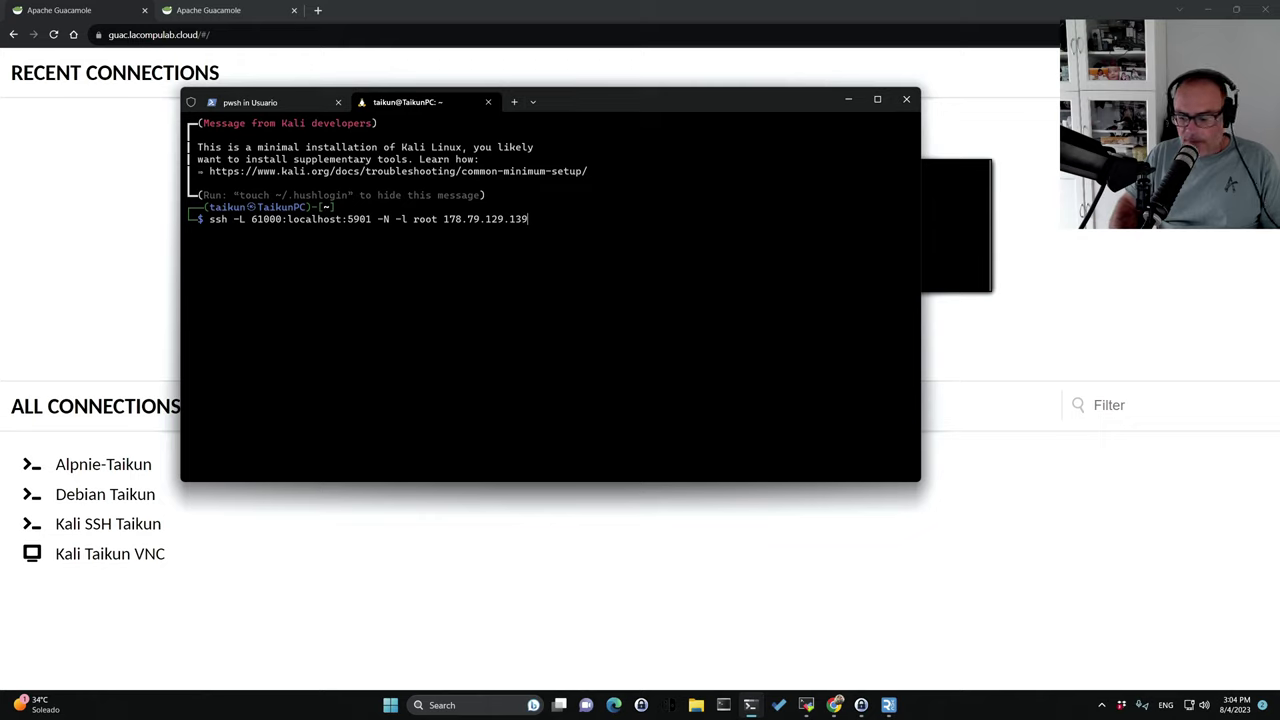
key(Return)
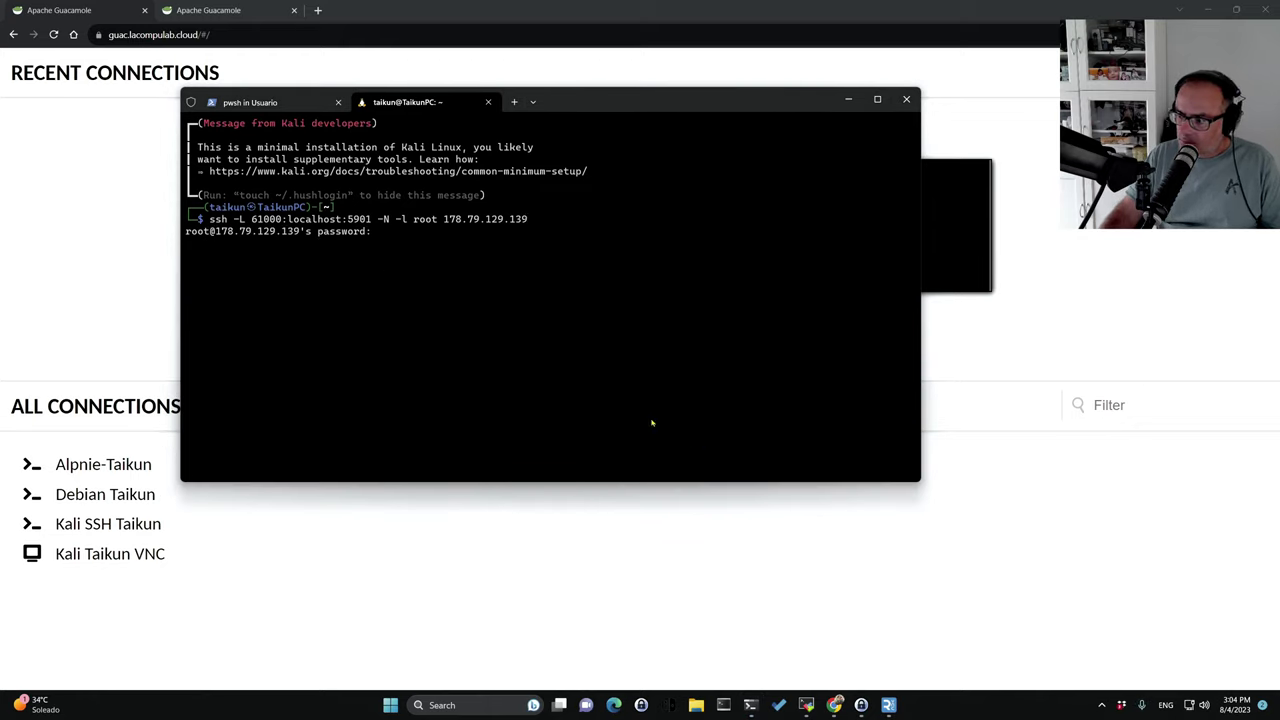
click(437, 310)
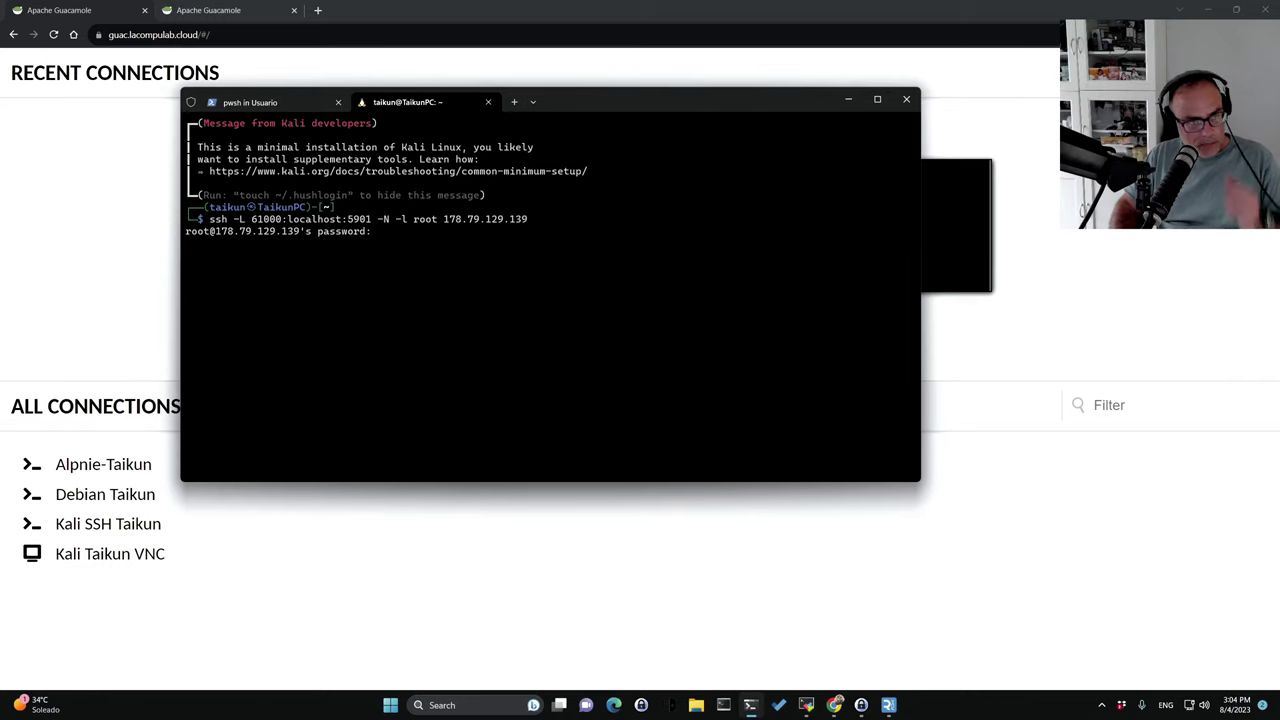
click(847, 100)
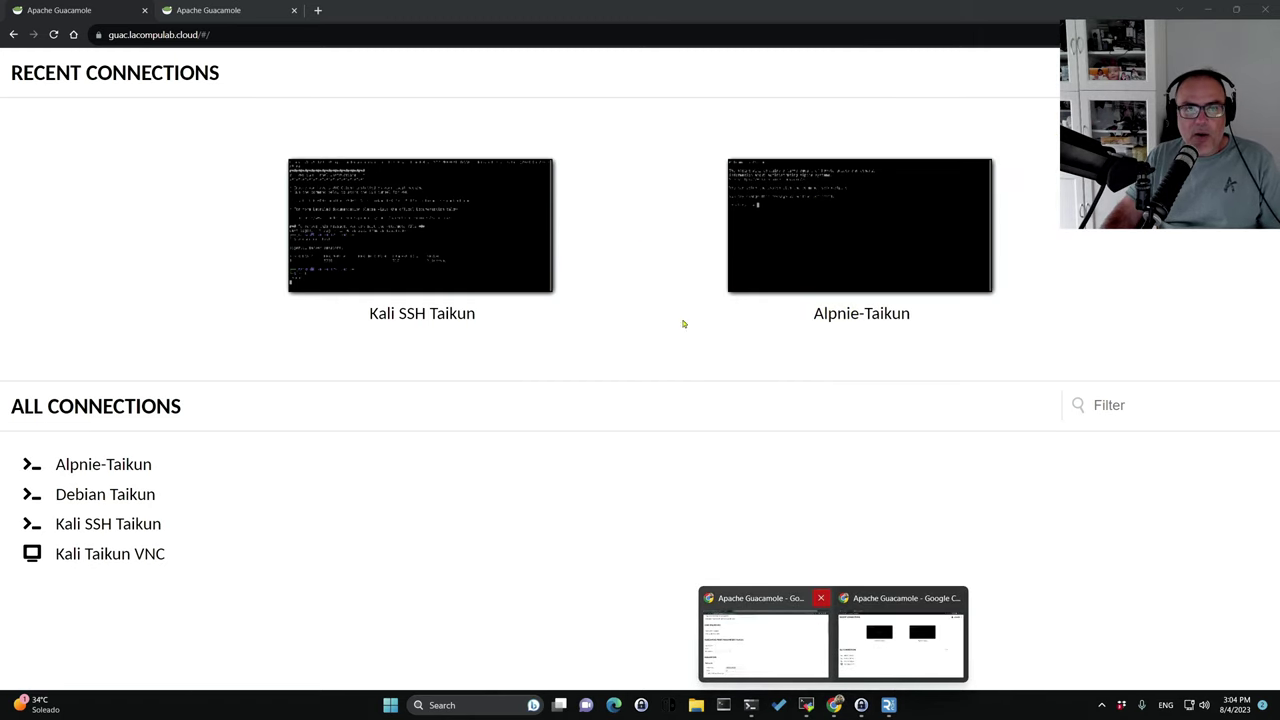
Look through Guacamole's Recent Connections page, then return to the connection settings page.
click(823, 657)
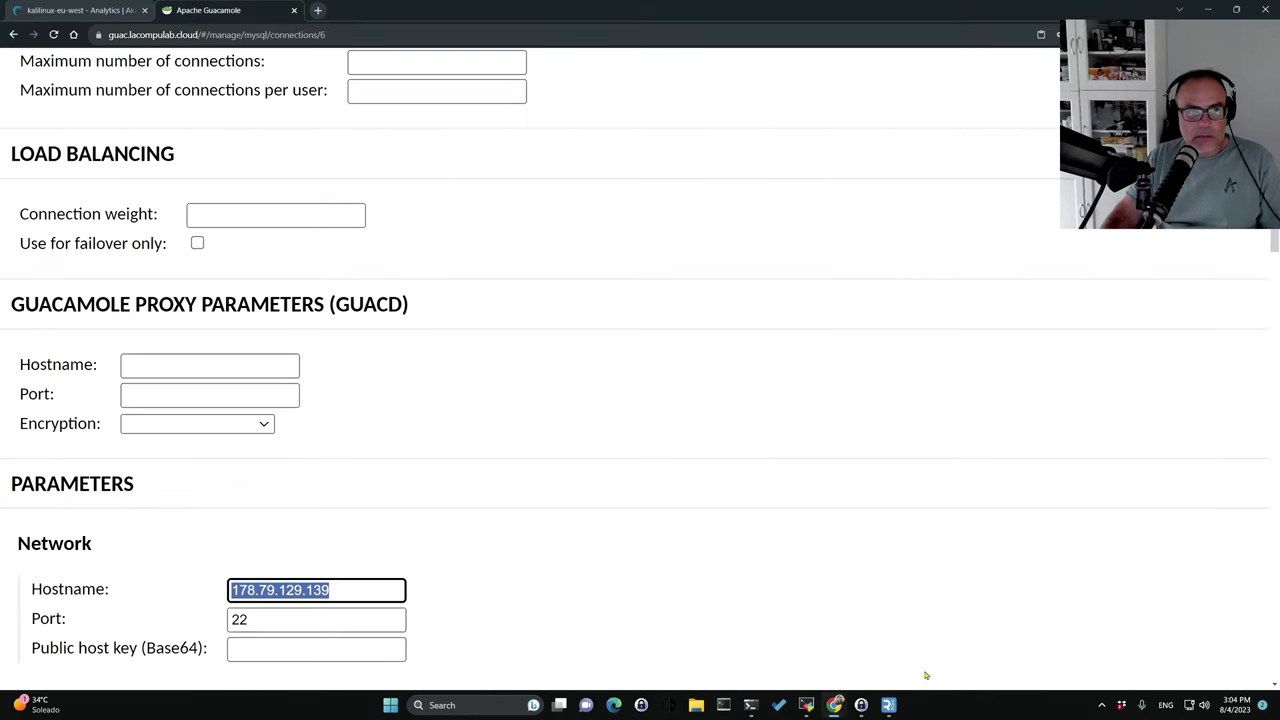
mouse_move(834, 705)
click(885, 678)
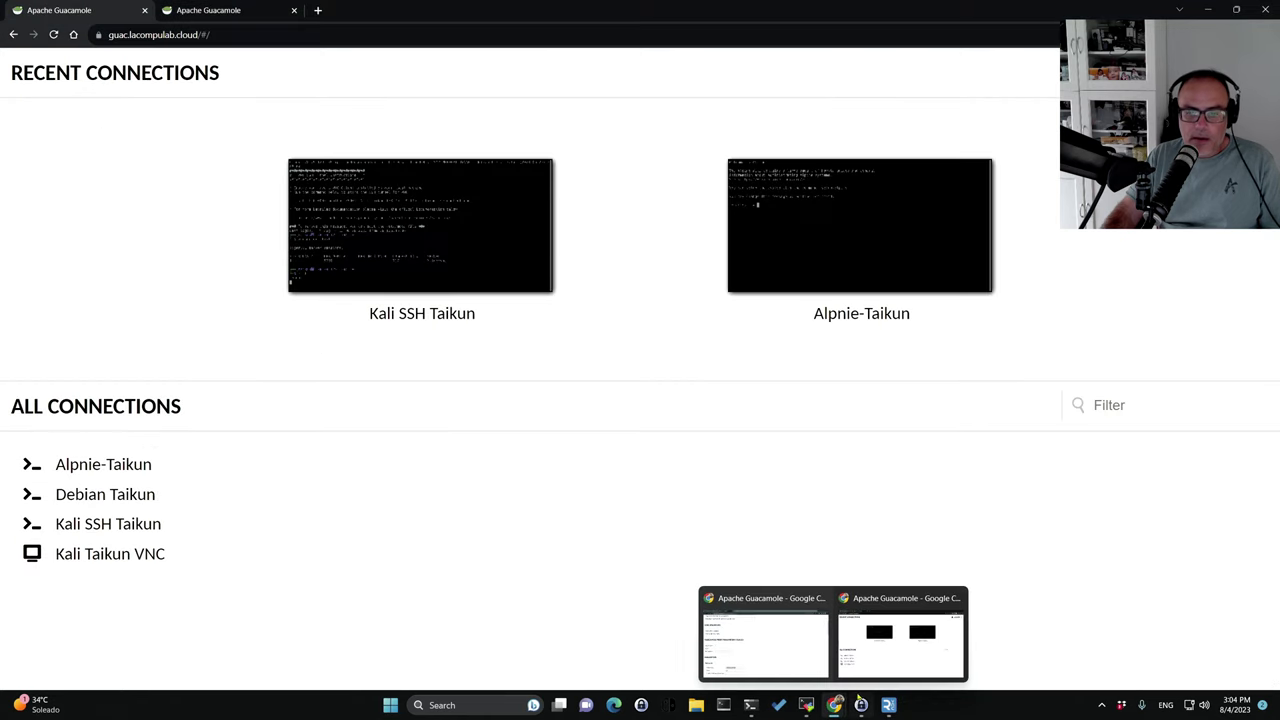
click(780, 651)
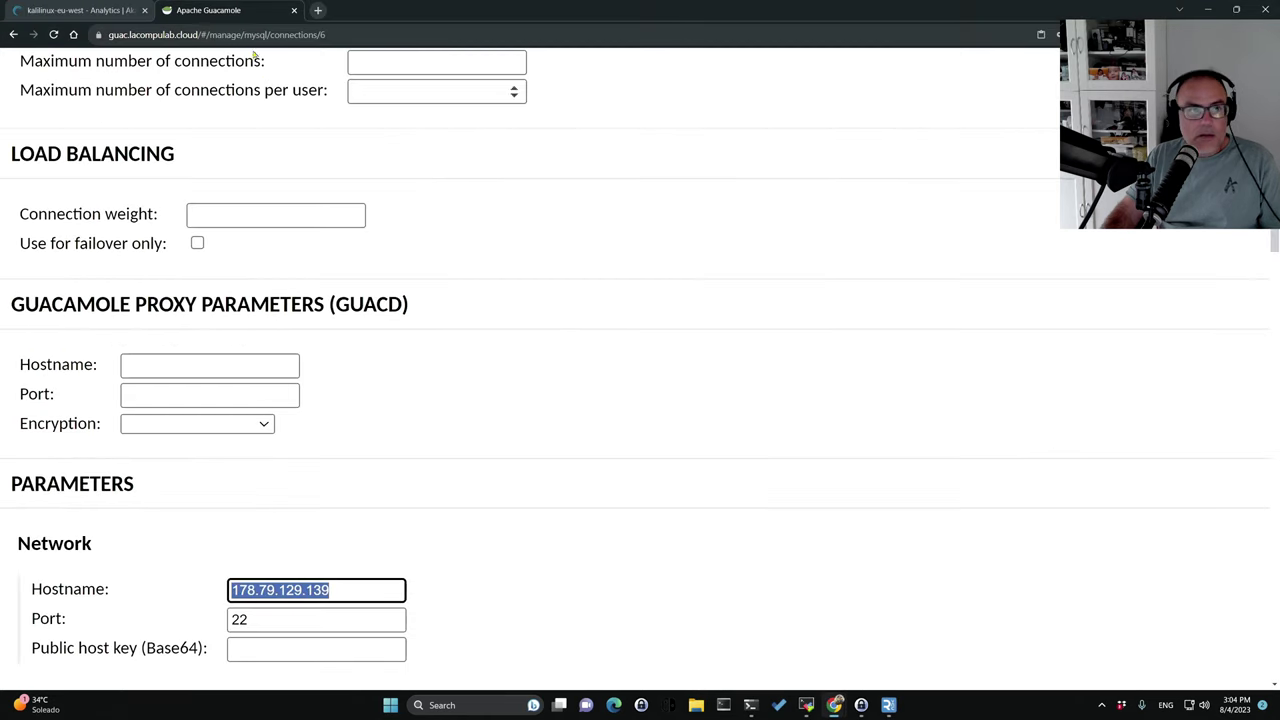
Search 'realvnc' in a new tab, open the VNC Viewer download page, then bring up RealVNC Viewer.
click(317, 10)
text(realvnc)
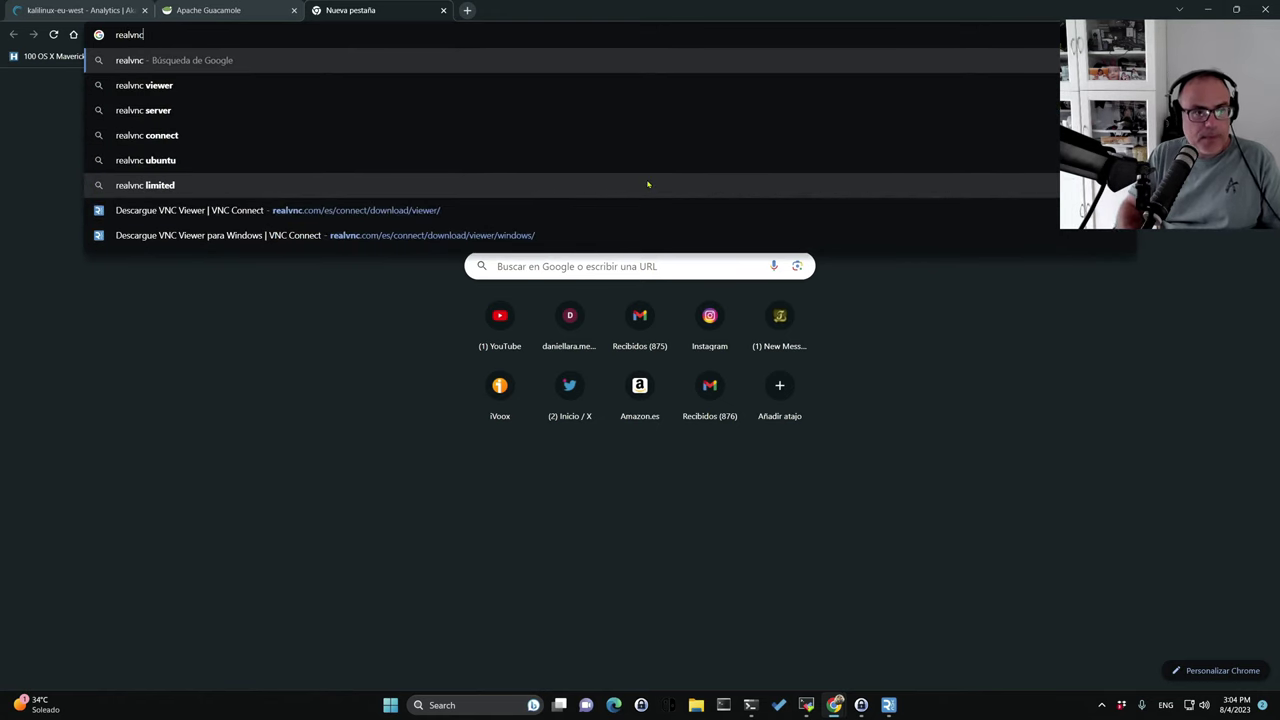
key(Return)
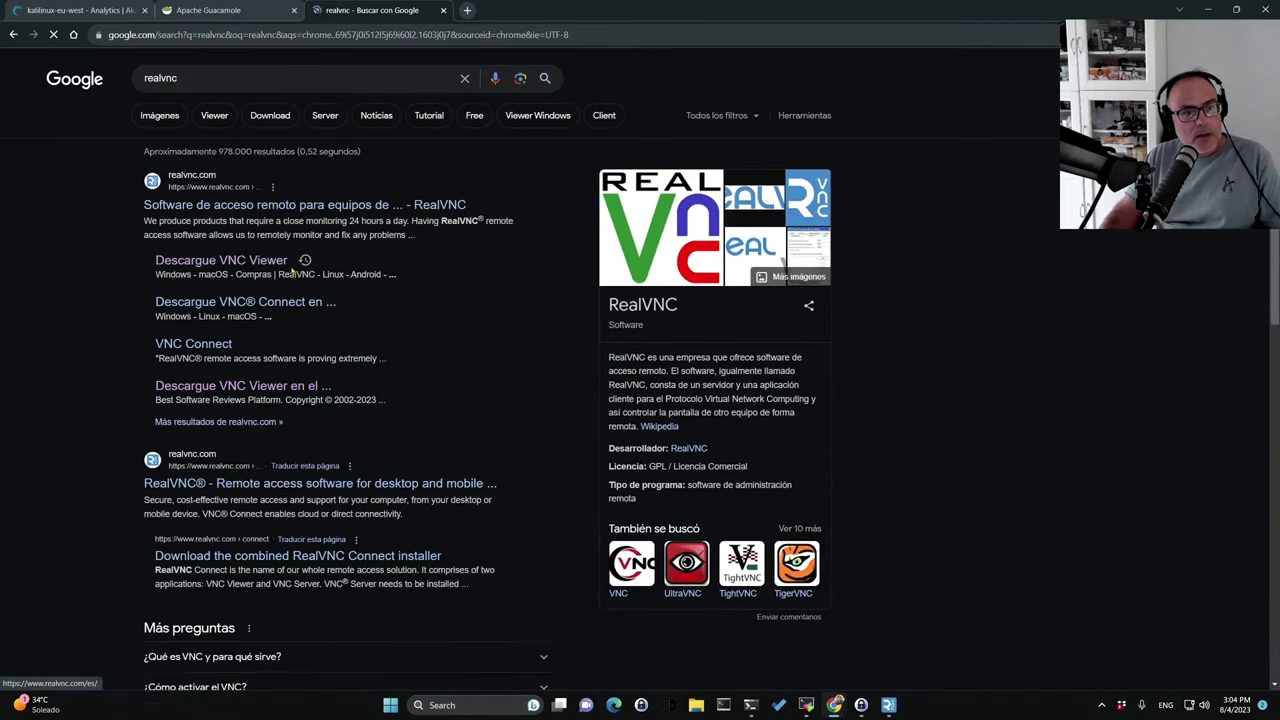
click(205, 265)
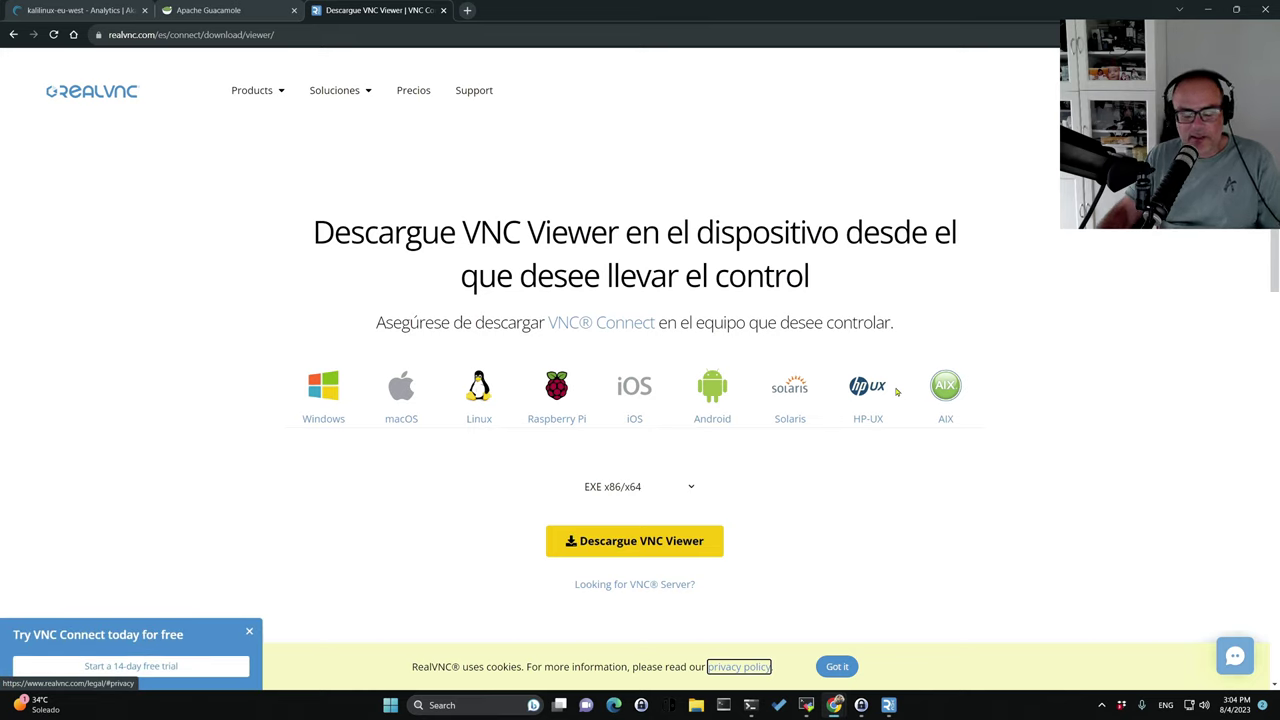
click(888, 705)
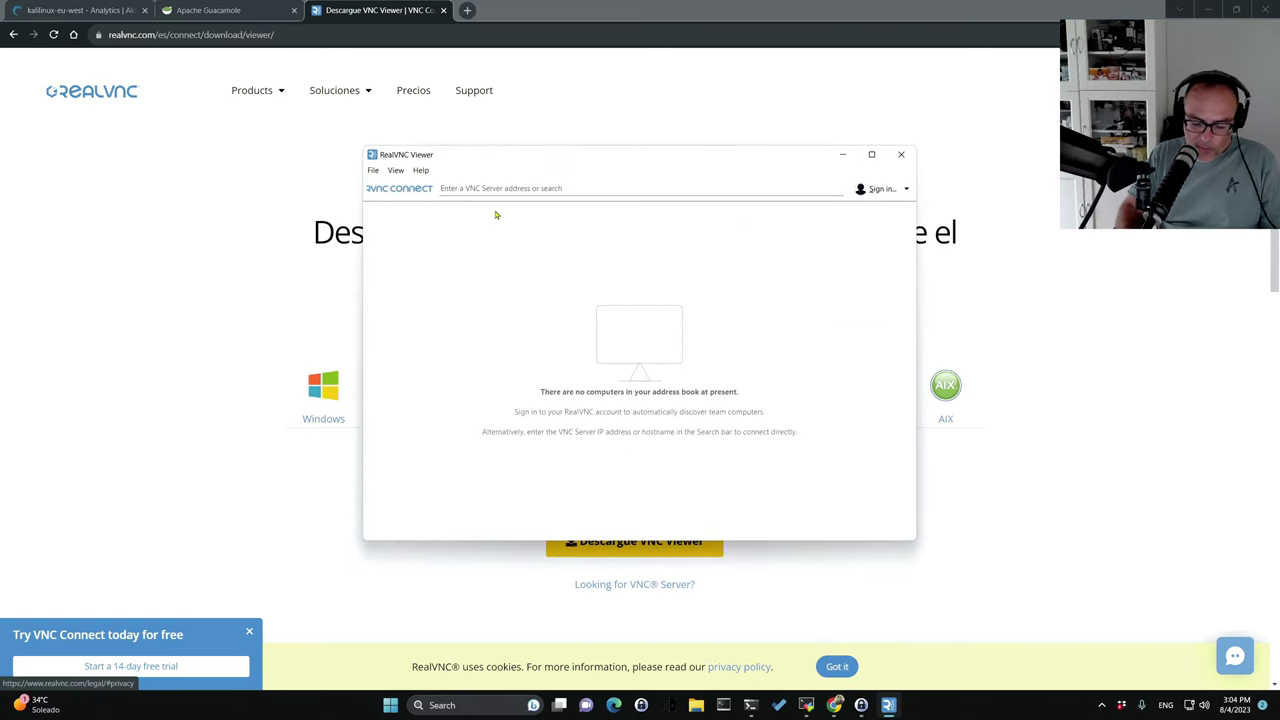
Connect to 127.0.0.1:61000, accept the unencrypted-connection warning, and paste in the VNC password.
text(127.0.0.1:)
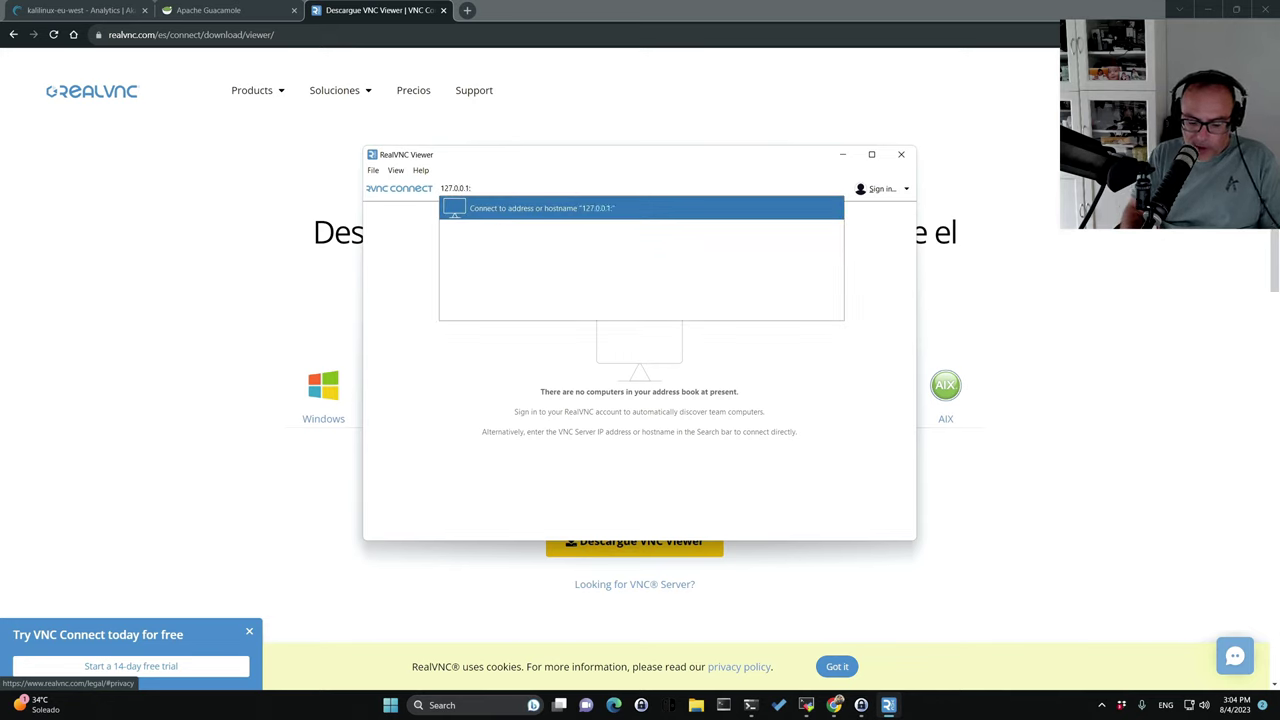
text(61000)
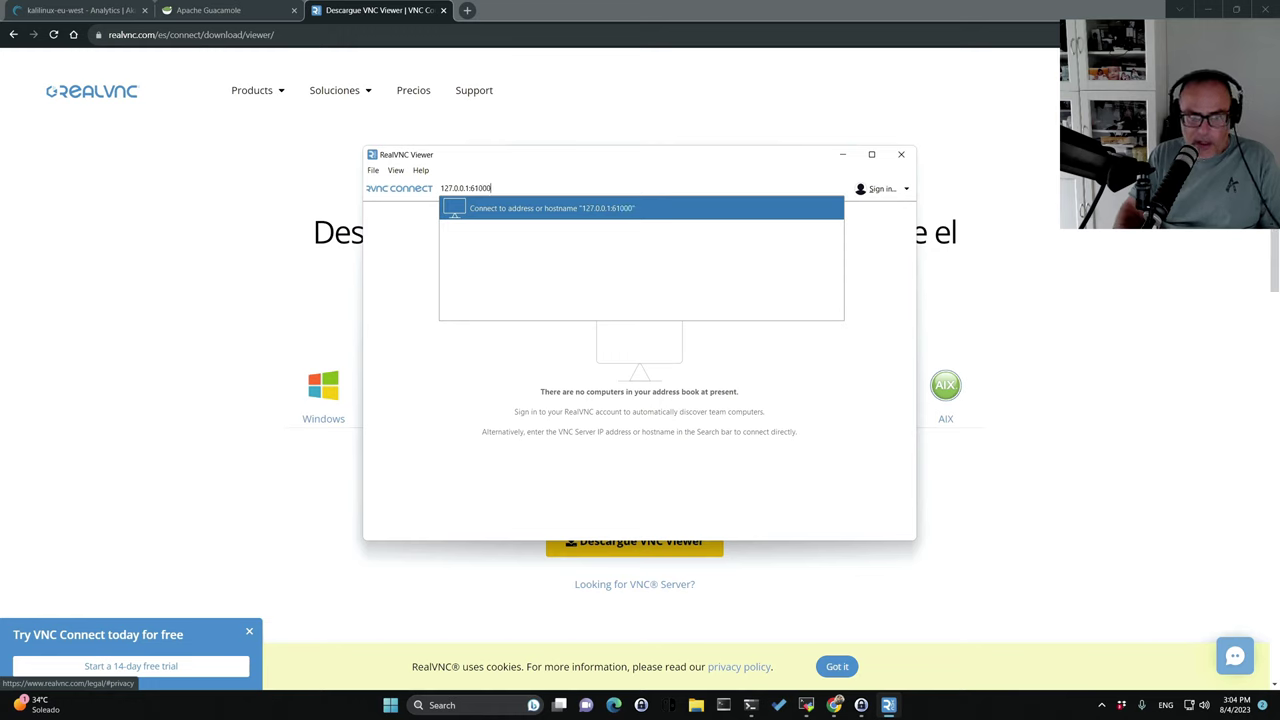
click(497, 210)
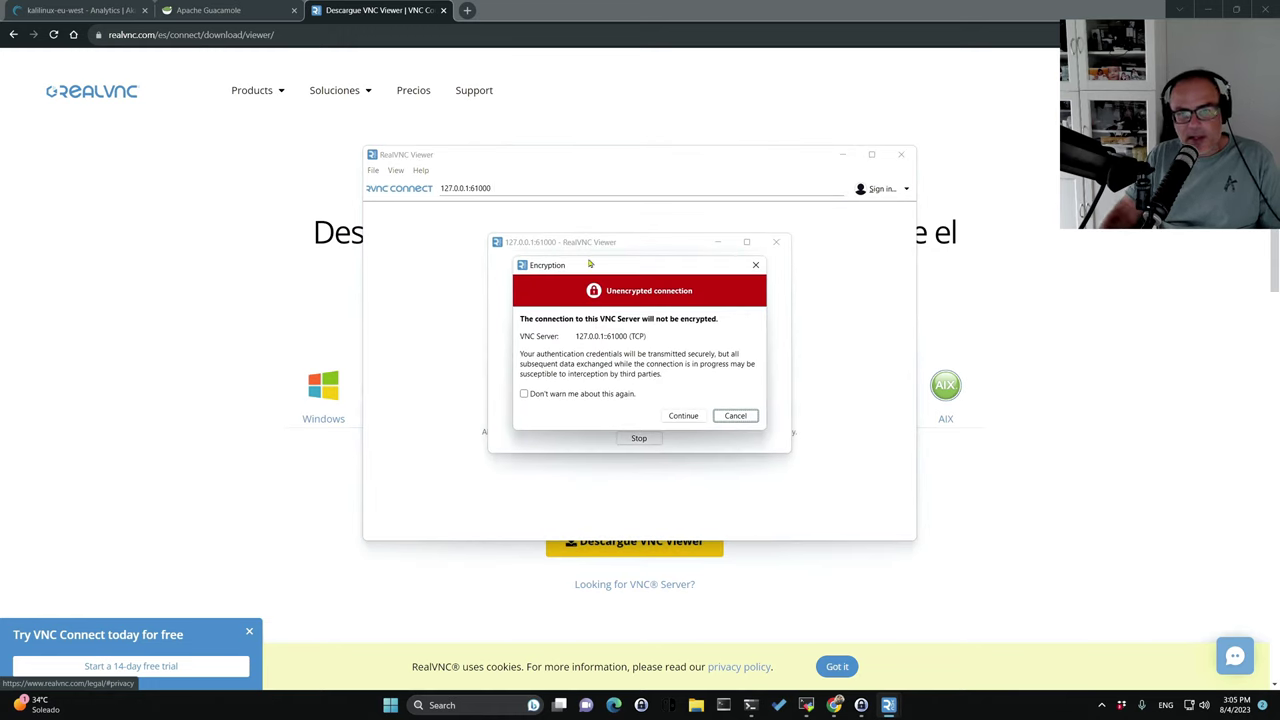
click(684, 416)
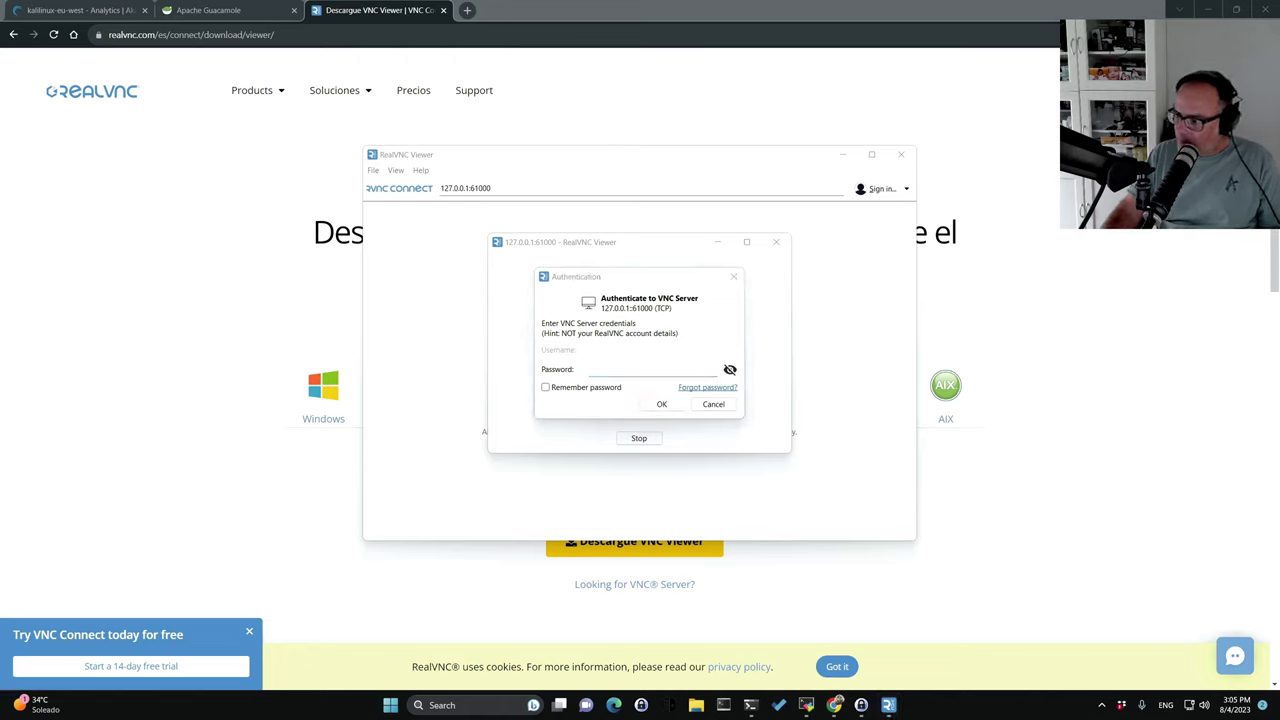
click(622, 372)
key(ctrl+v)
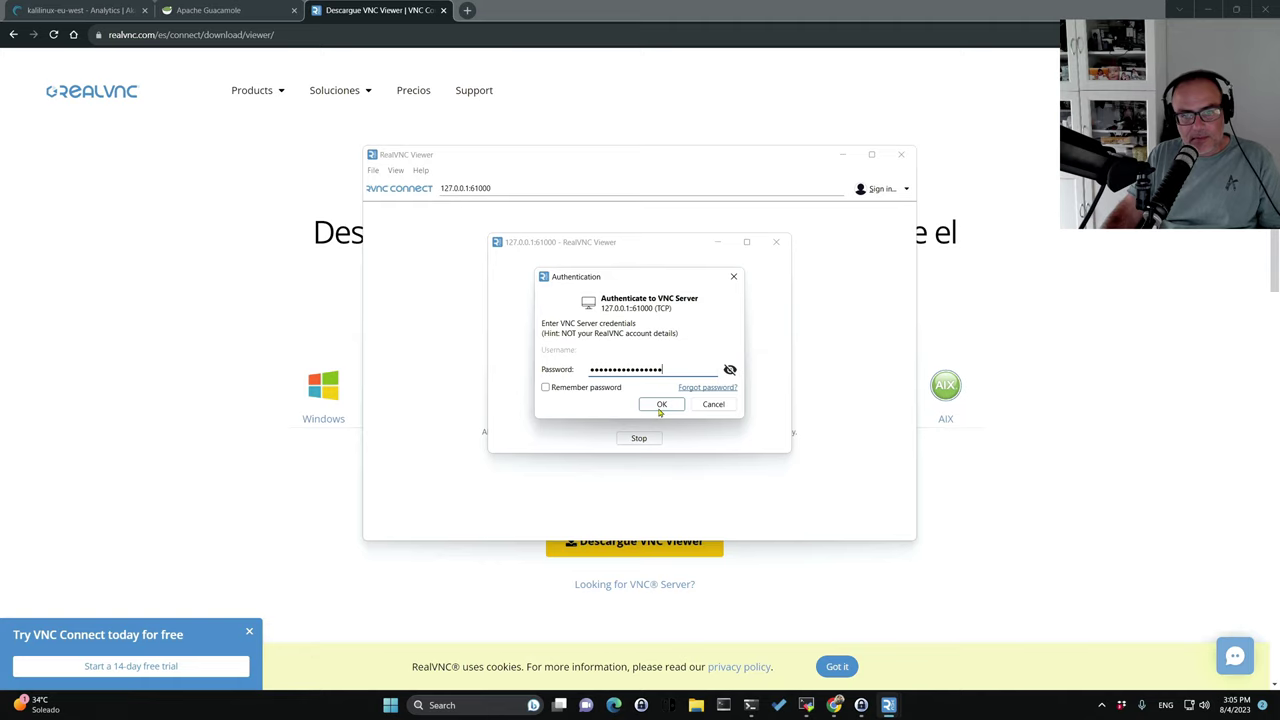
click(658, 407)
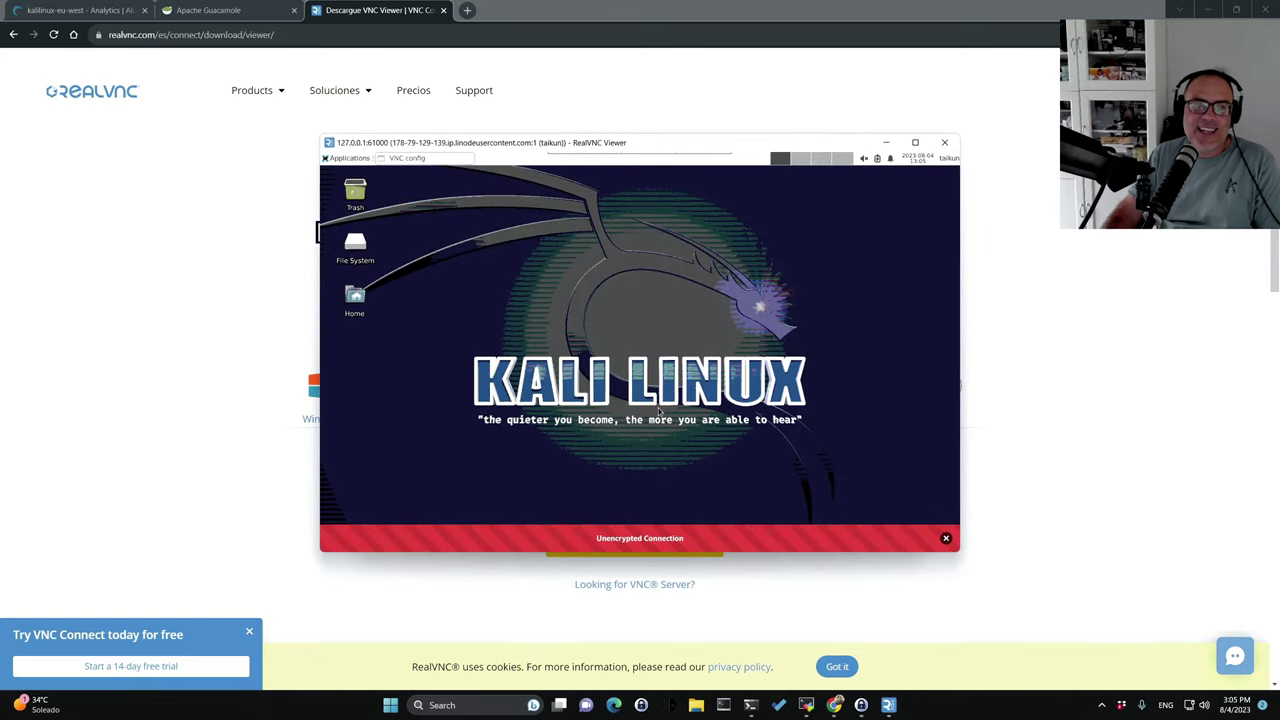
Dismiss the unencrypted banner and maximize the viewer, then open and close Desktop Settings.
click(915, 142)
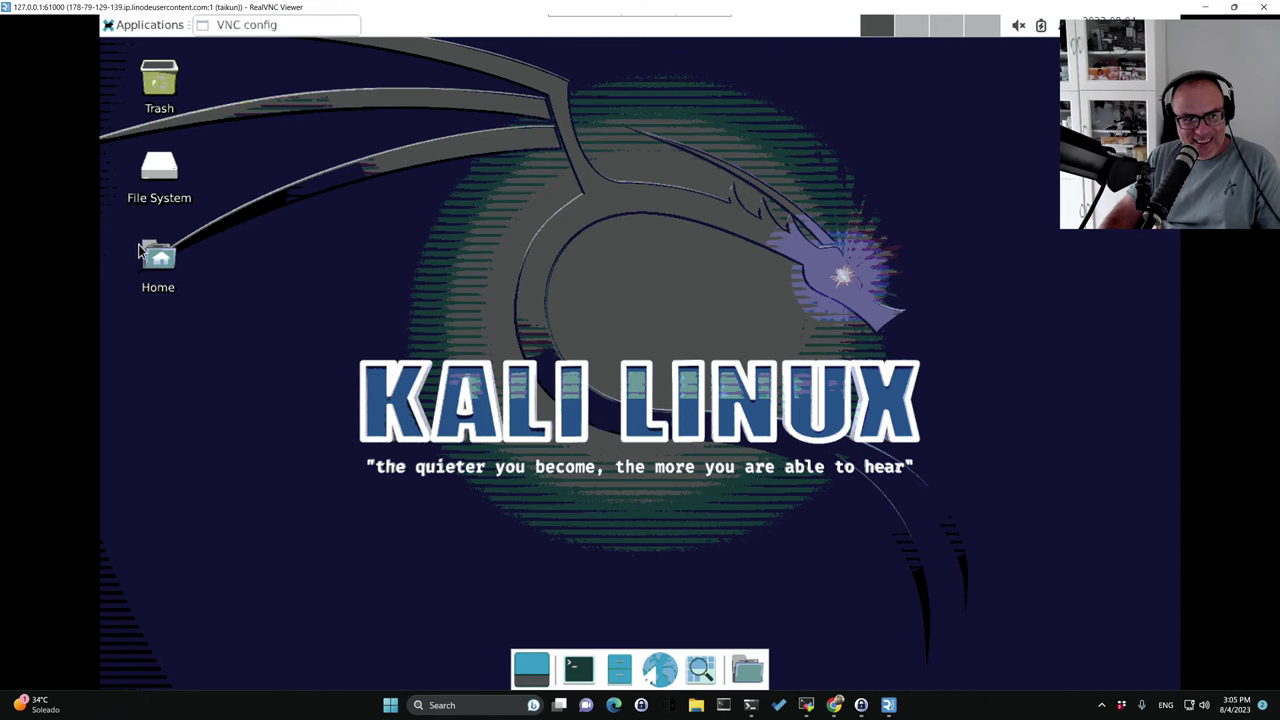
right_click(571, 419)
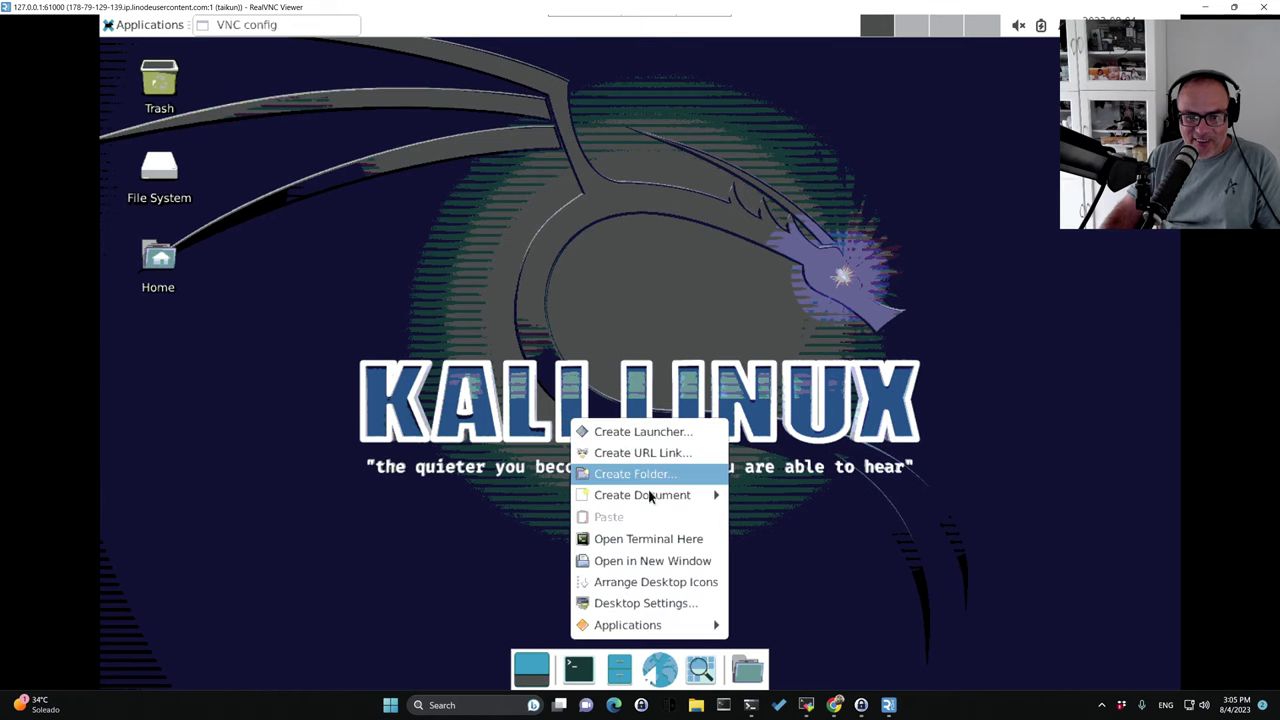
click(646, 604)
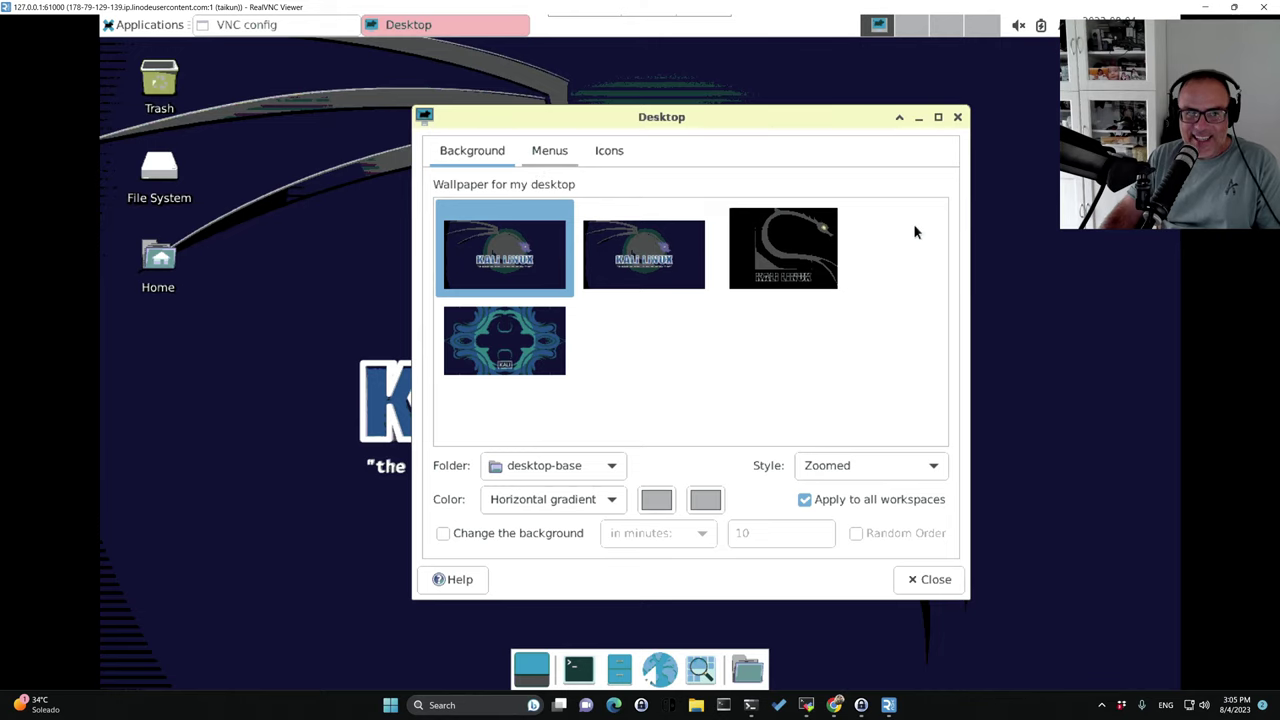
click(958, 119)
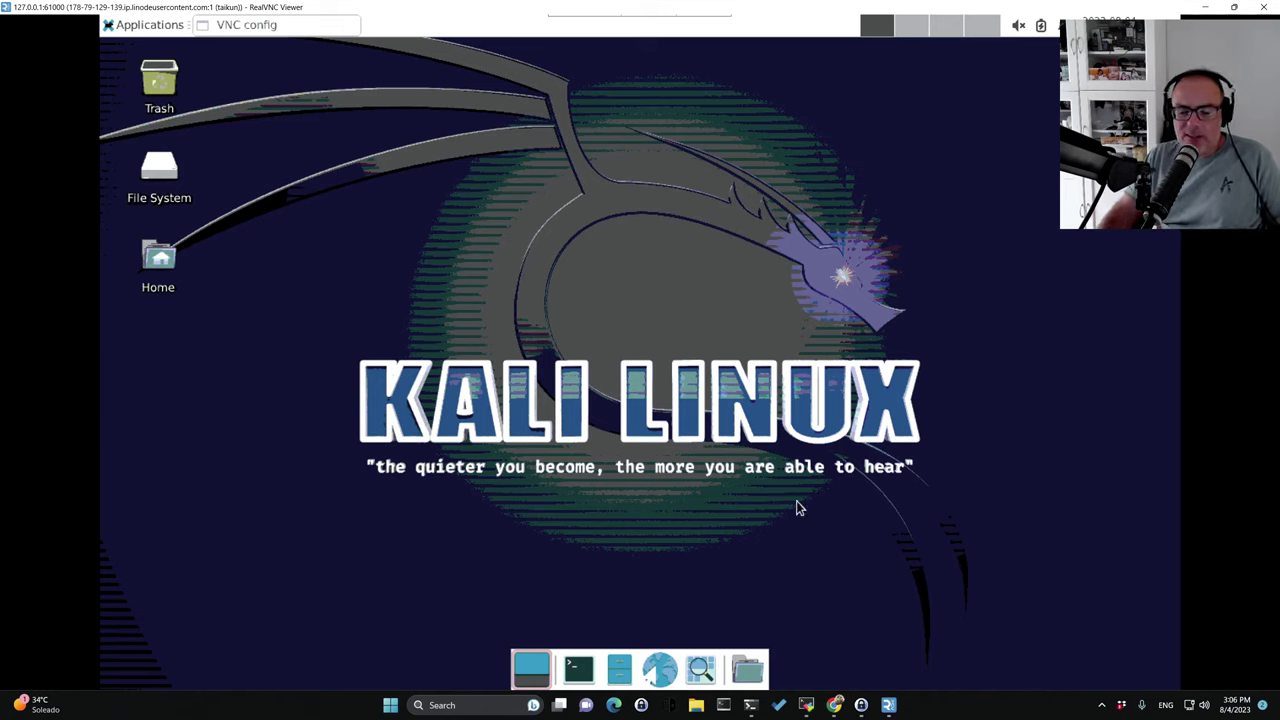
right_click(855, 288)
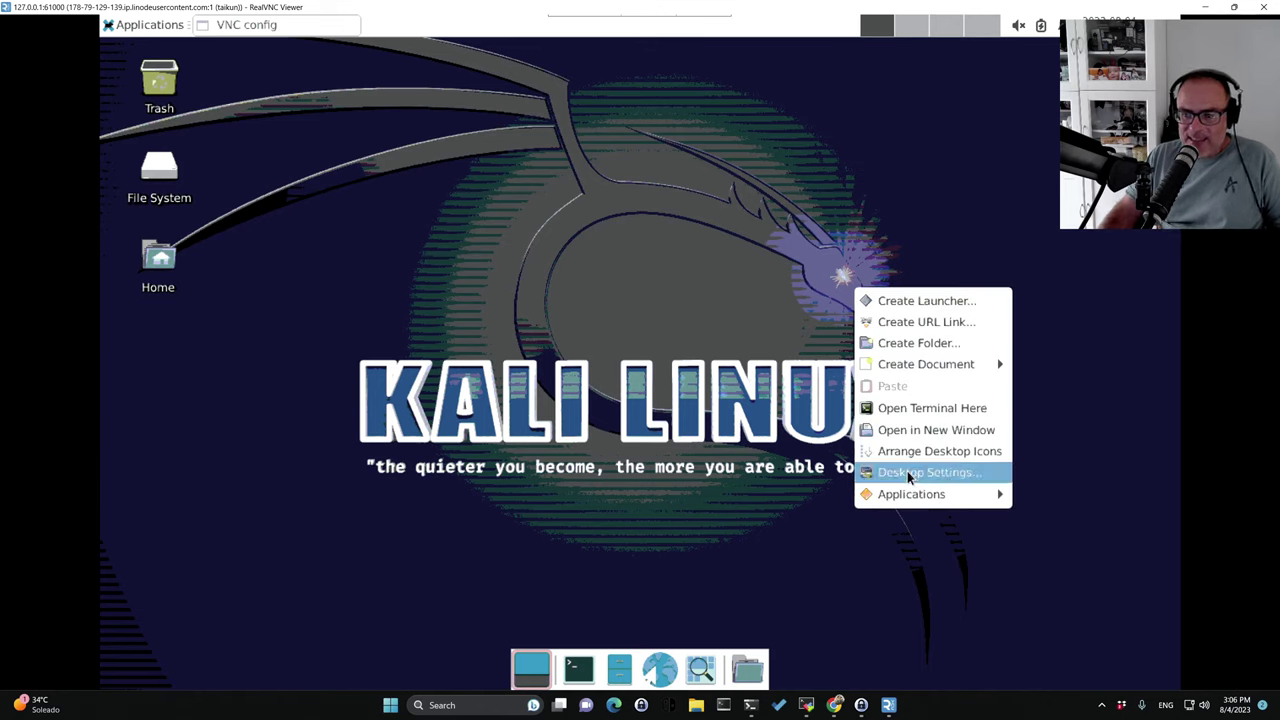
click(700, 668)
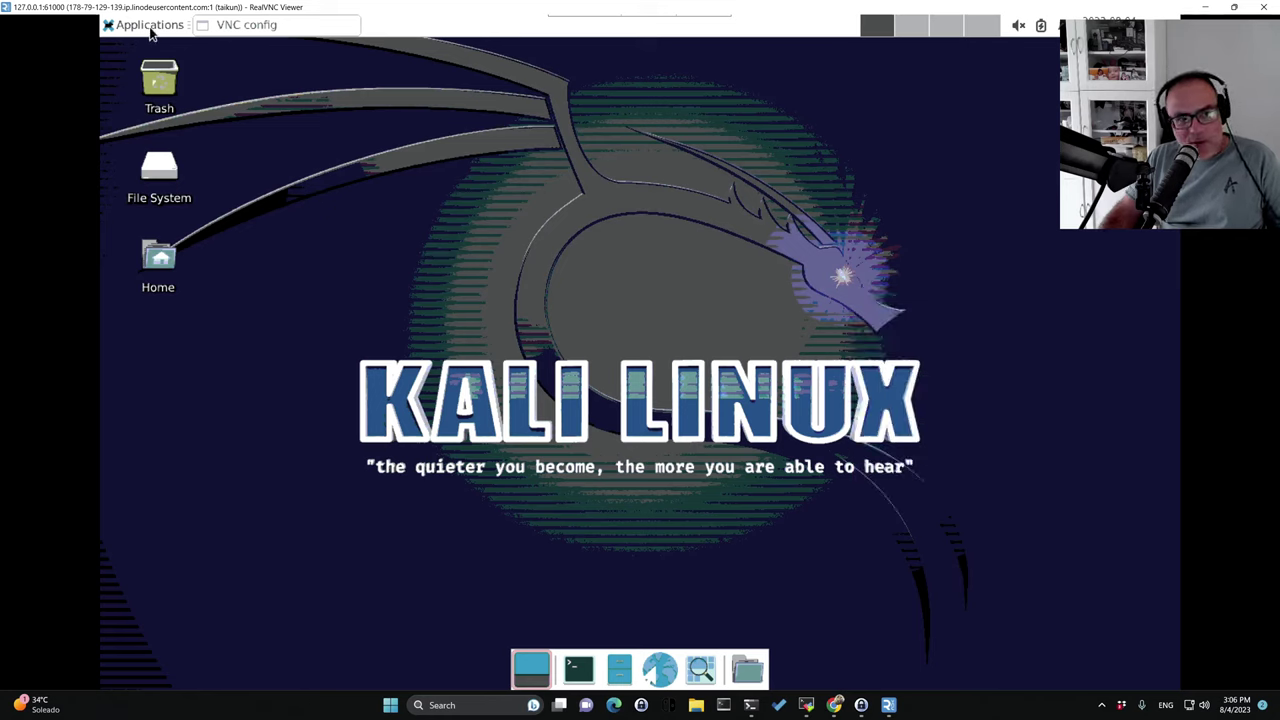
In Applications > Settings > Display, apply 1920x1080 resolution and keep the configuration.
click(150, 25)
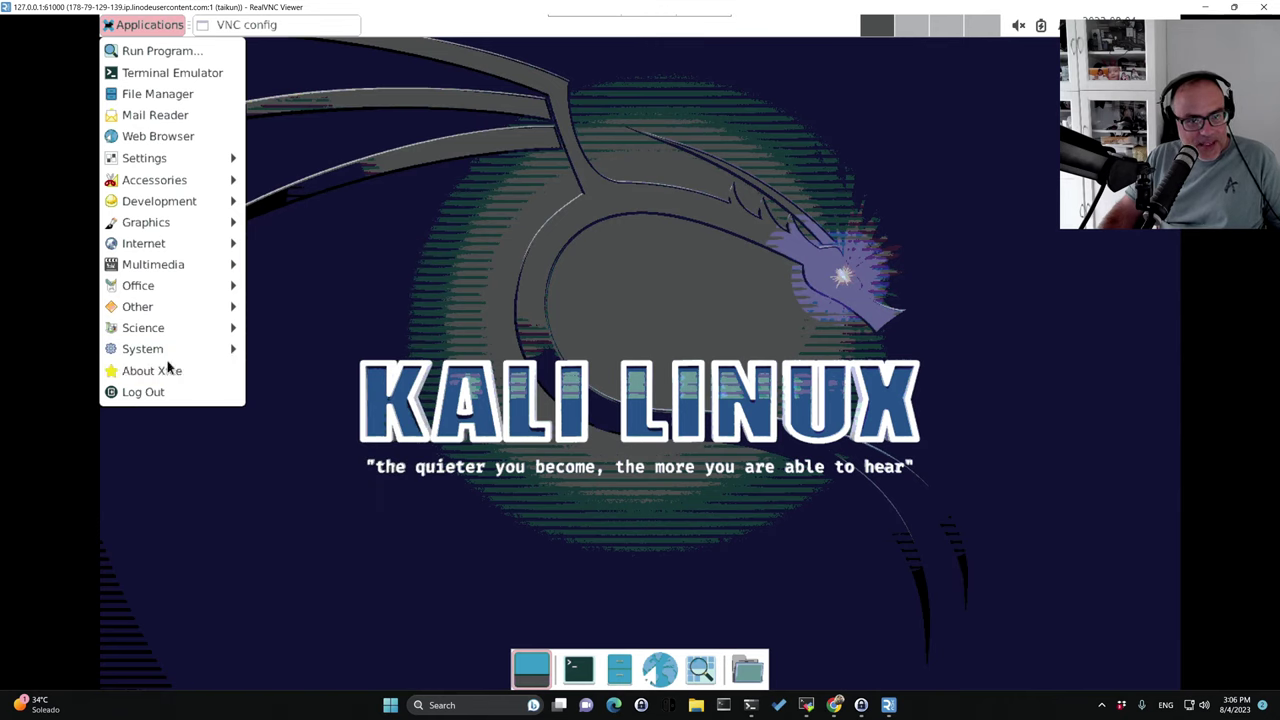
mouse_move(178, 280)
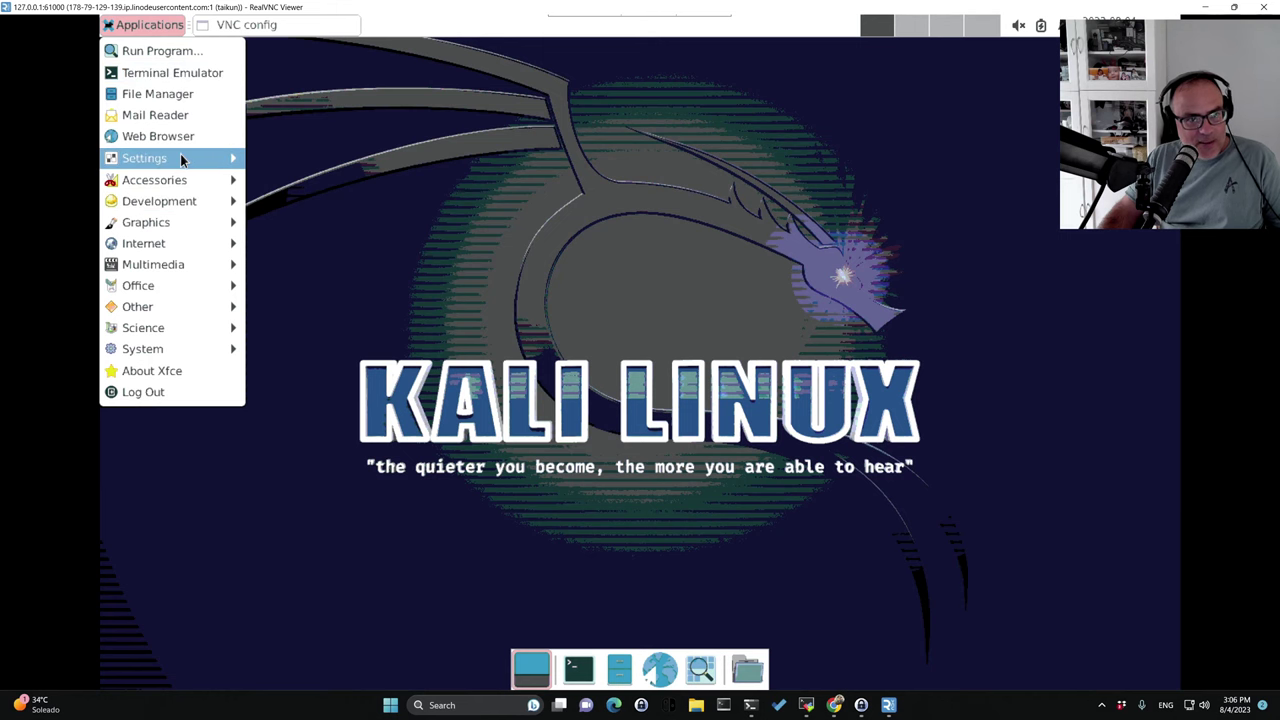
mouse_move(180, 153)
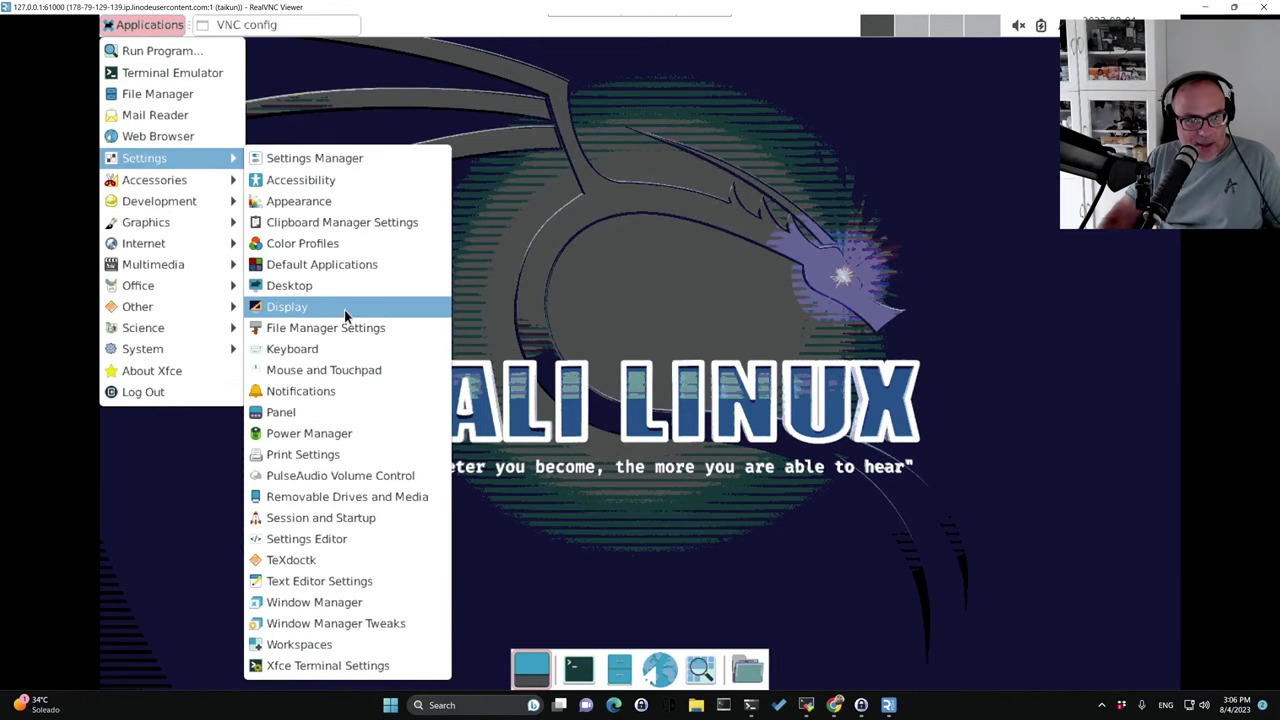
click(300, 314)
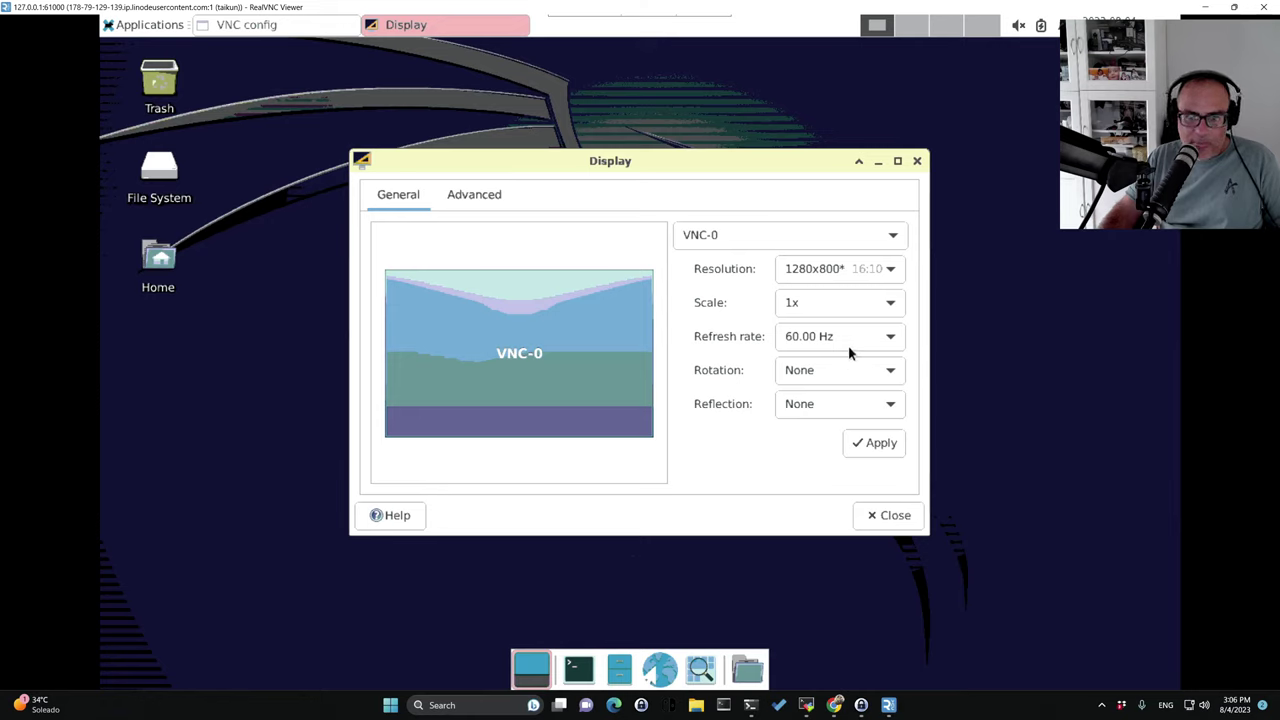
click(888, 269)
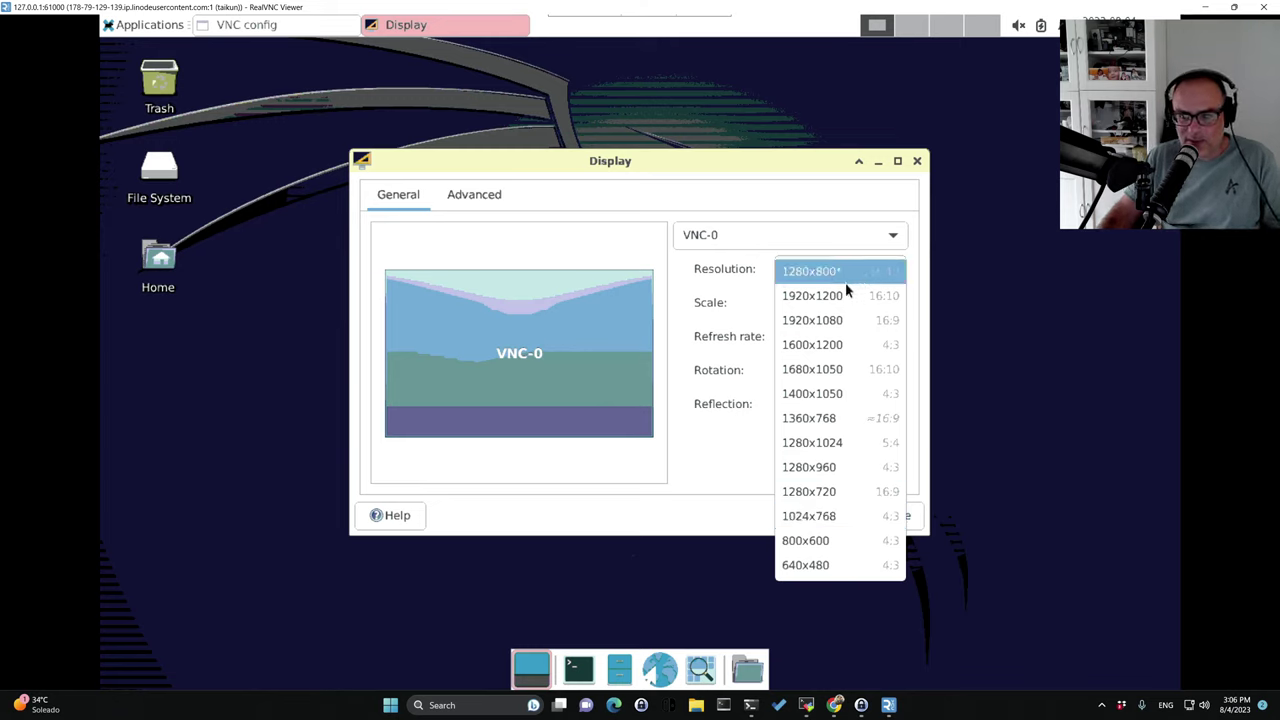
click(822, 322)
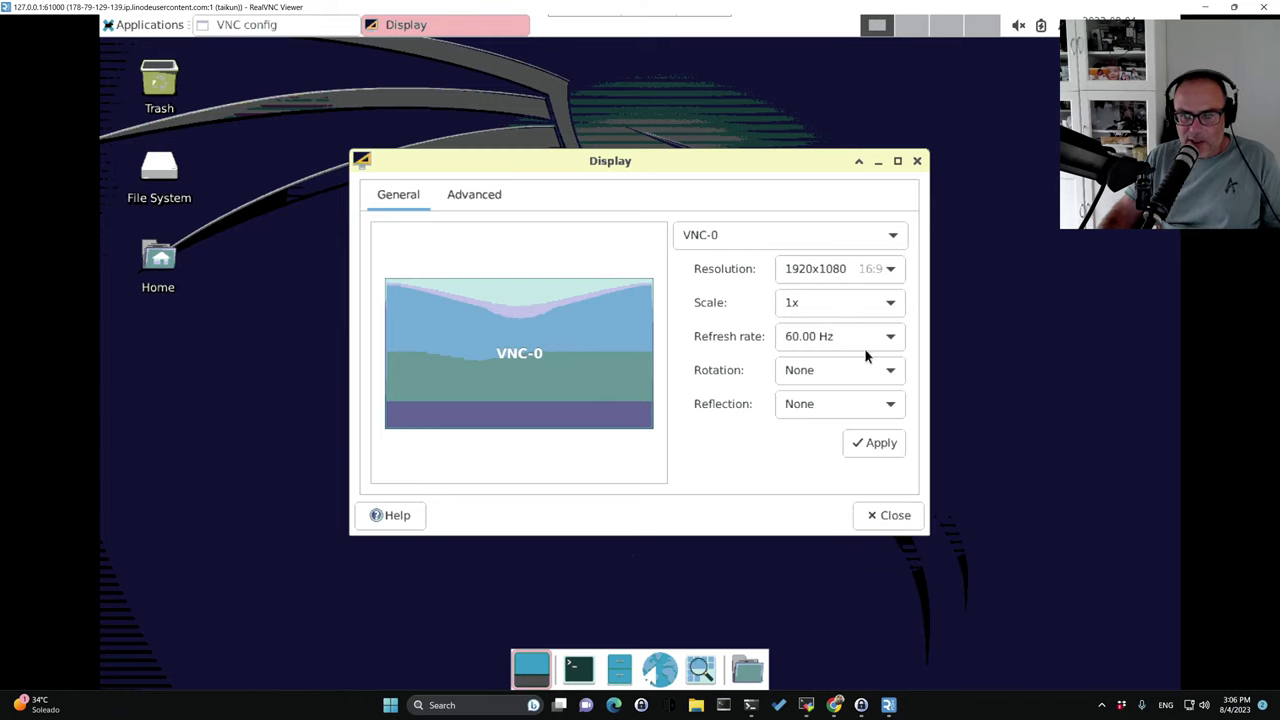
click(490, 205)
click(401, 207)
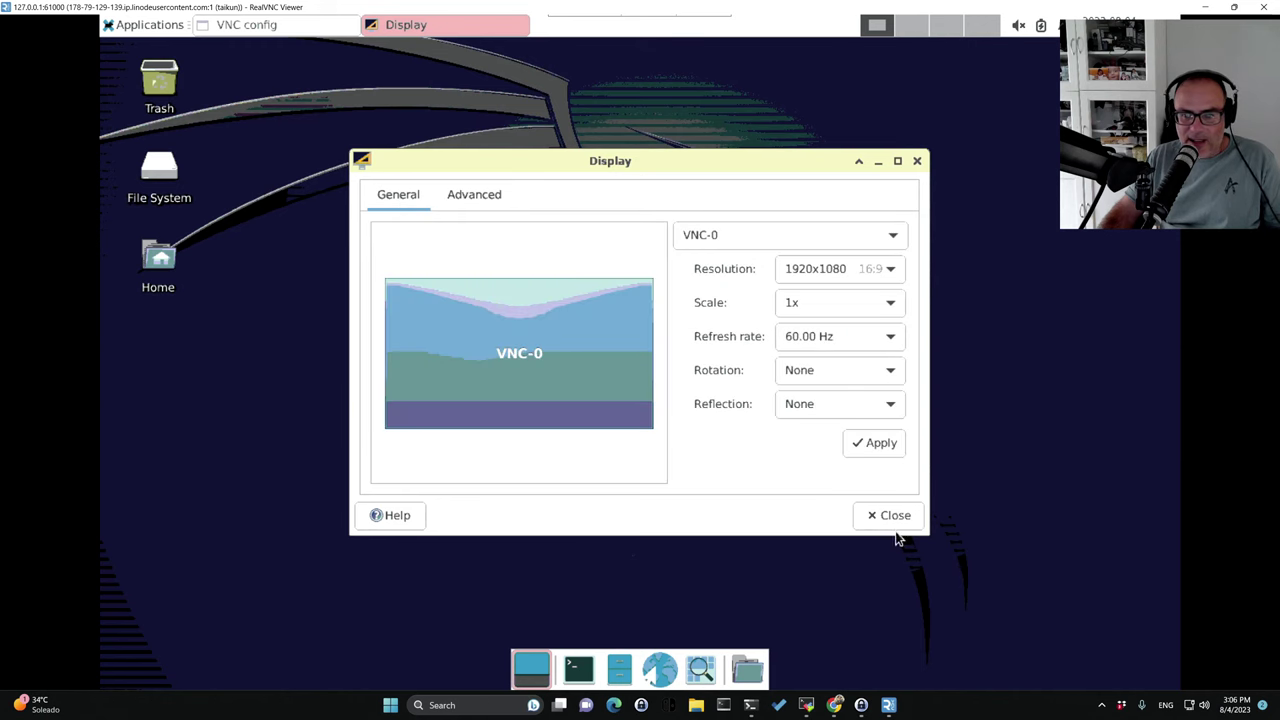
click(876, 448)
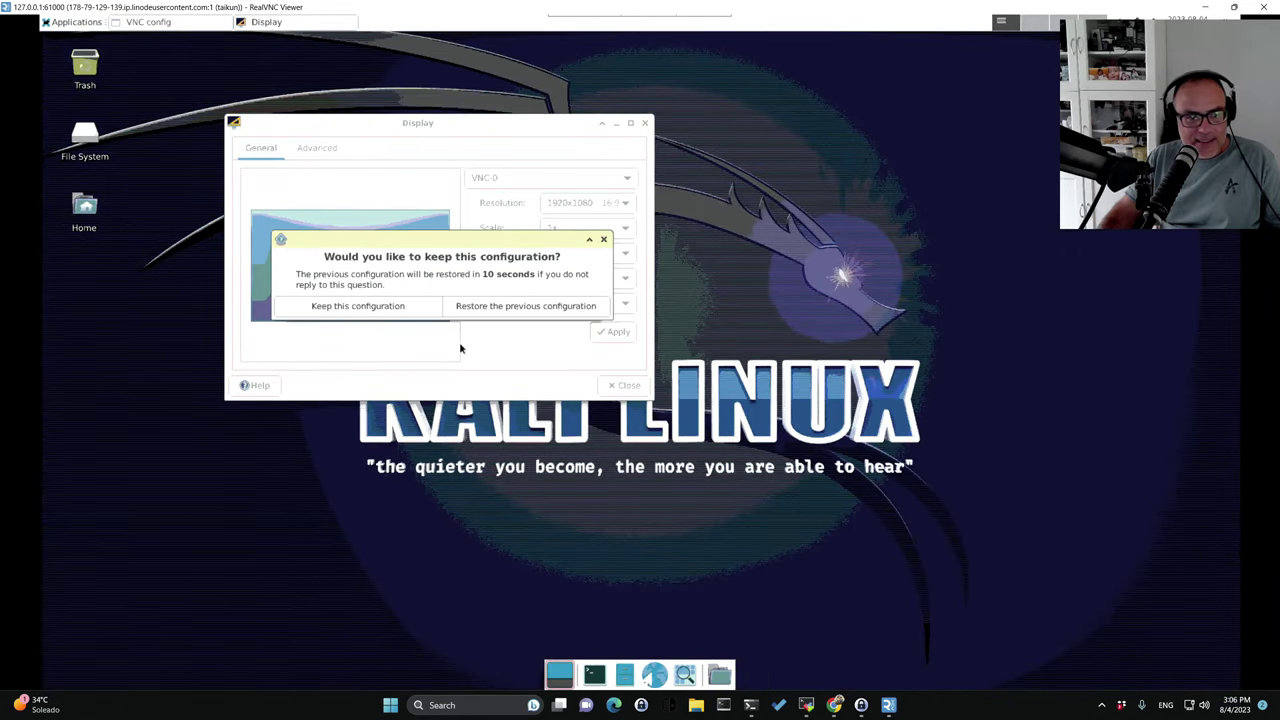
click(364, 310)
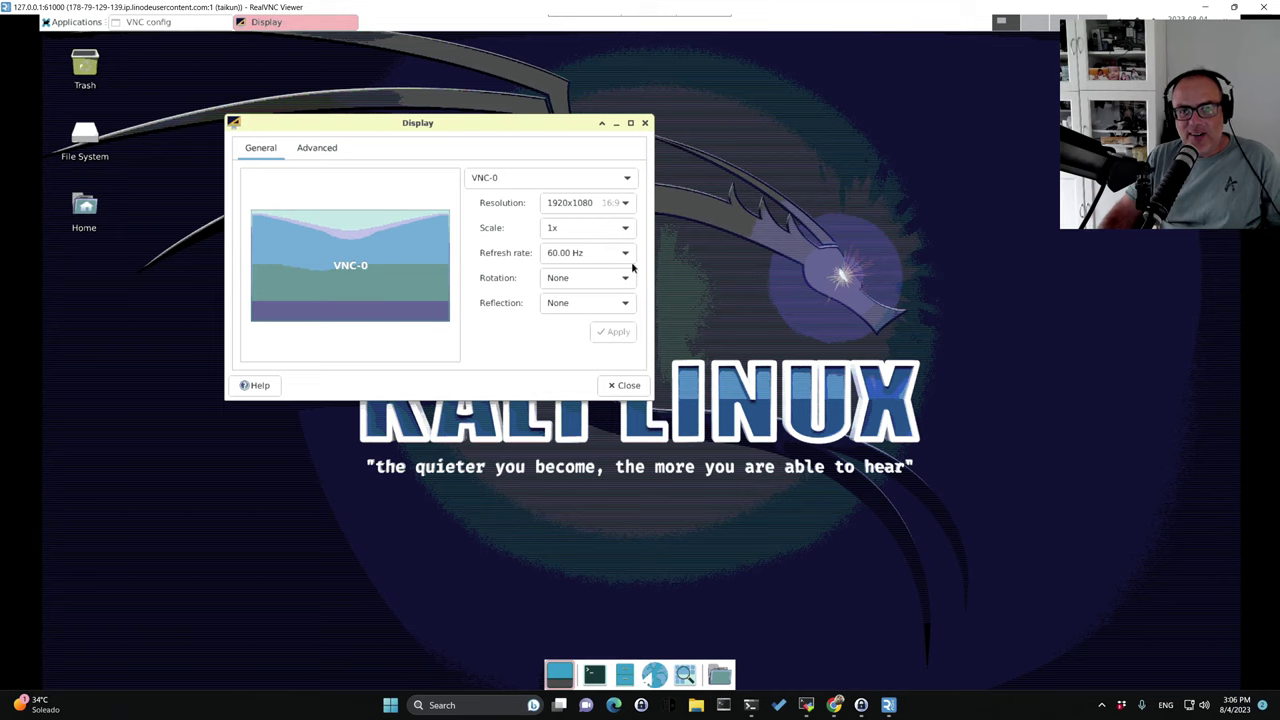
Check the display list and the advanced tab, then close the Display settings.
click(628, 182)
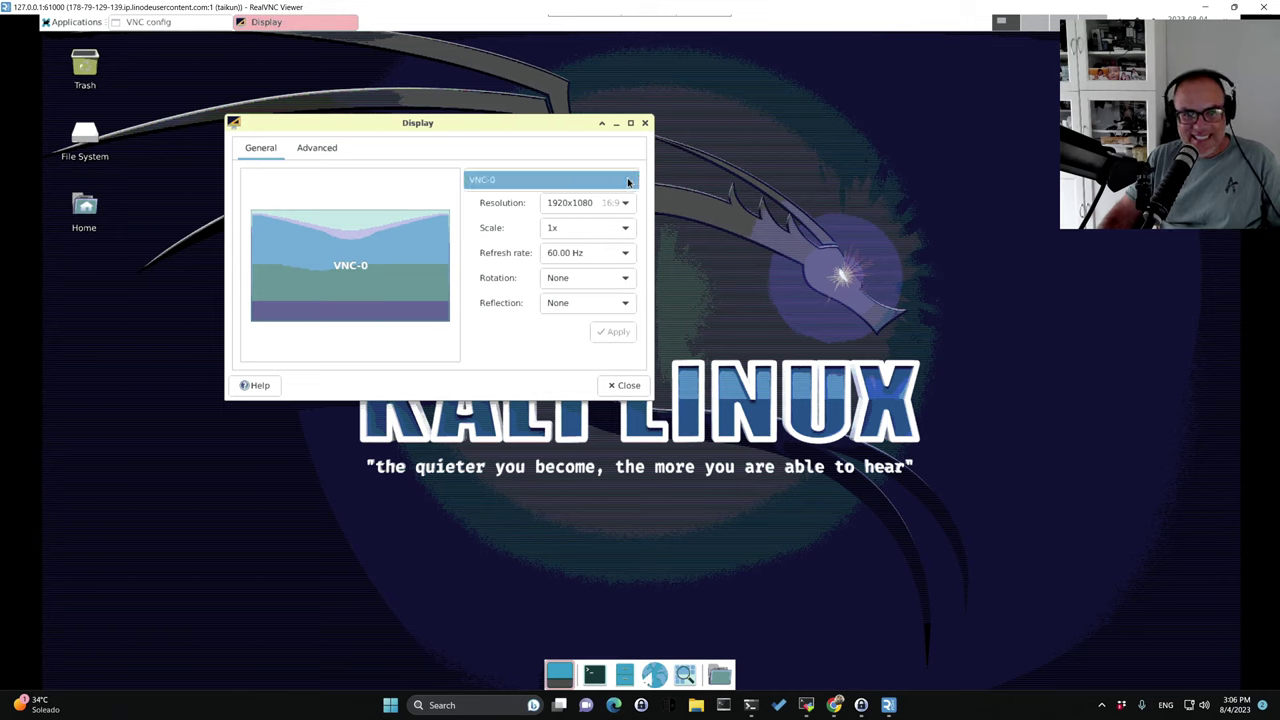
click(318, 149)
click(320, 150)
click(251, 151)
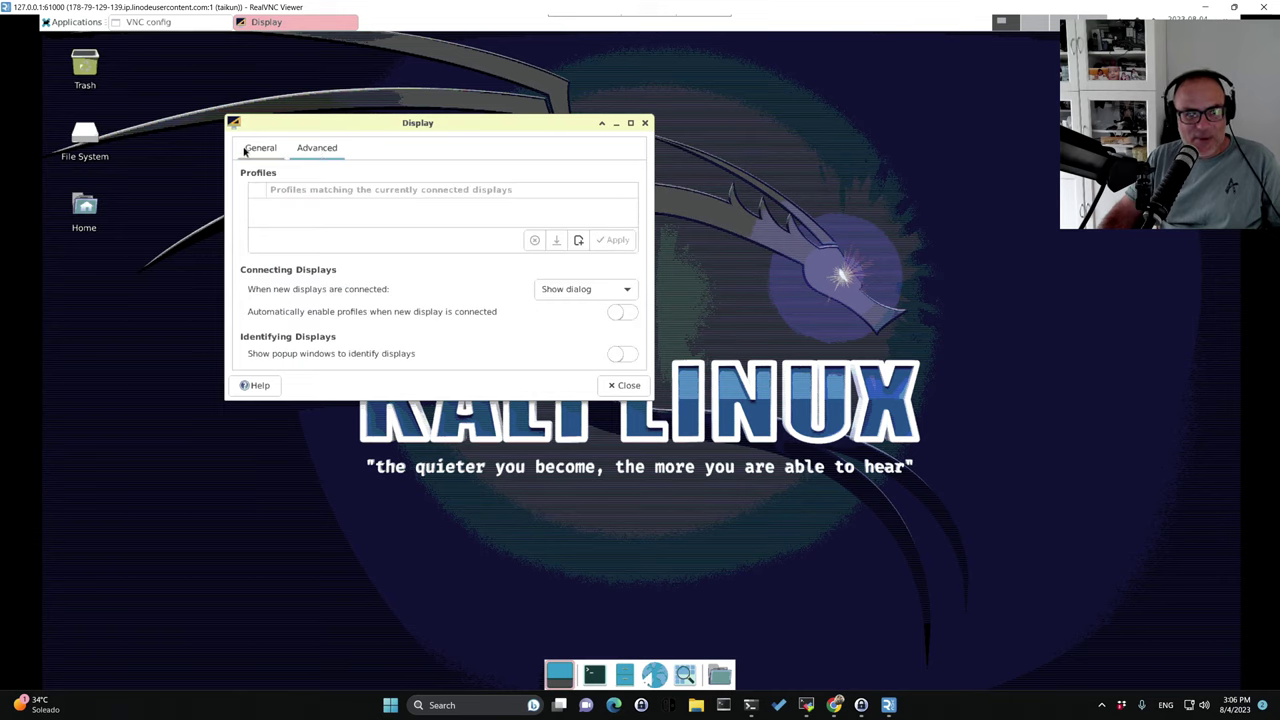
click(645, 123)
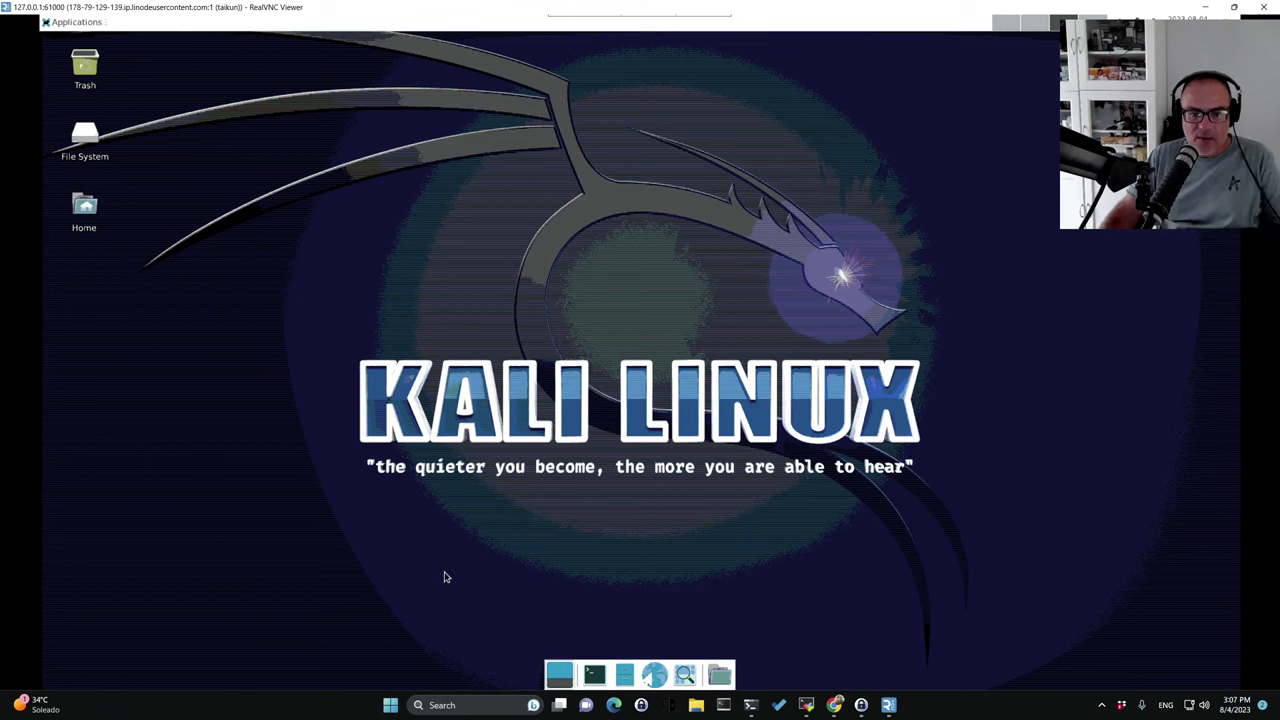
Launch Chromium Web Browser from Applications > Accessories > Application Finder.
click(80, 21)
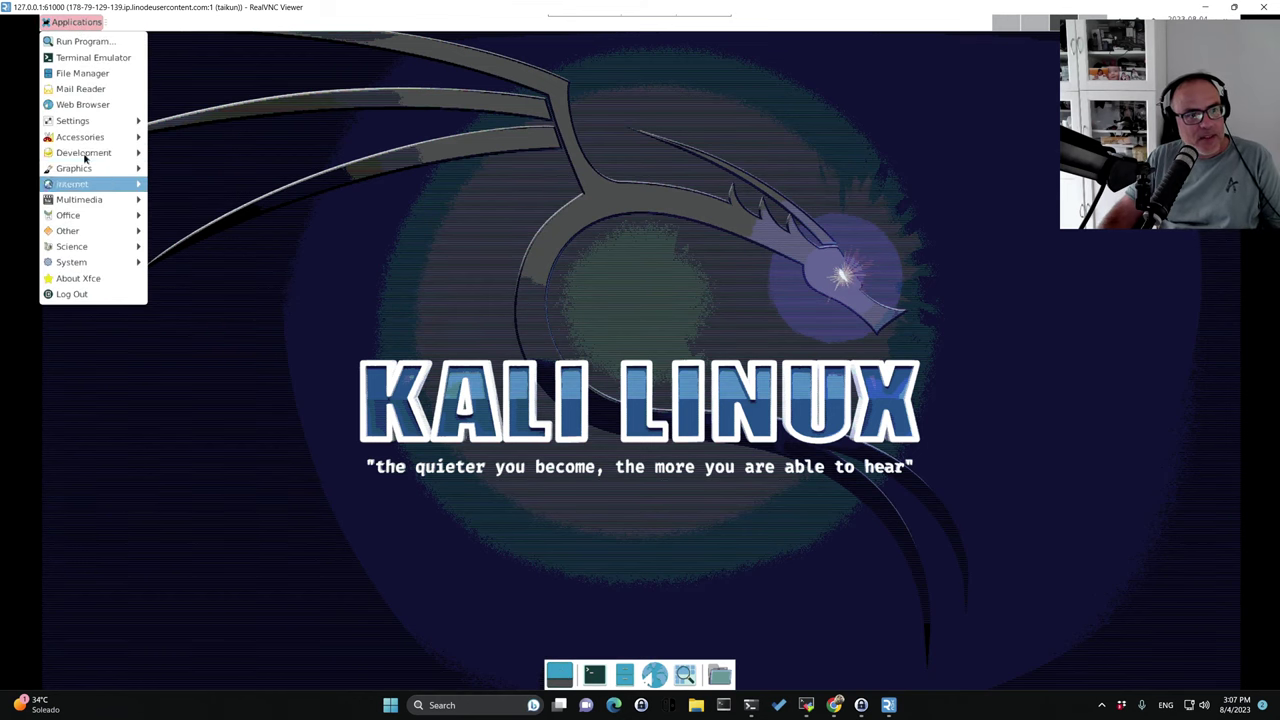
mouse_move(83, 139)
click(165, 138)
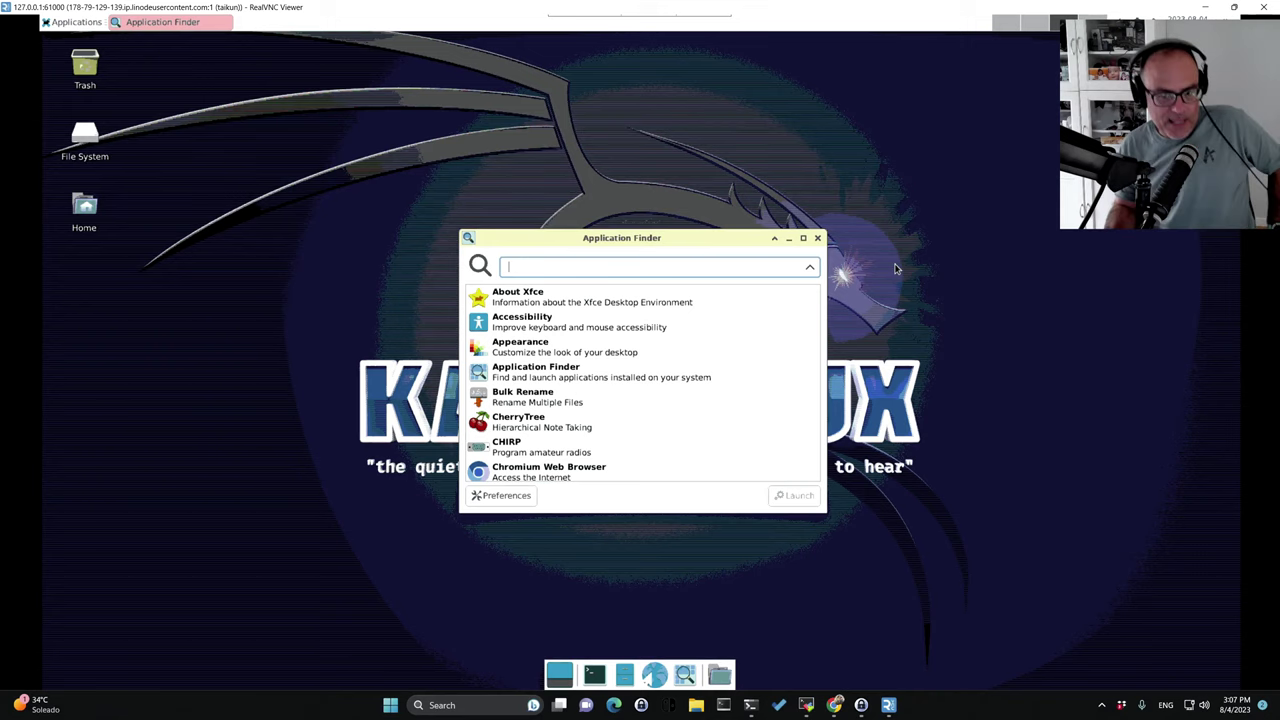
click(540, 468)
click(795, 495)
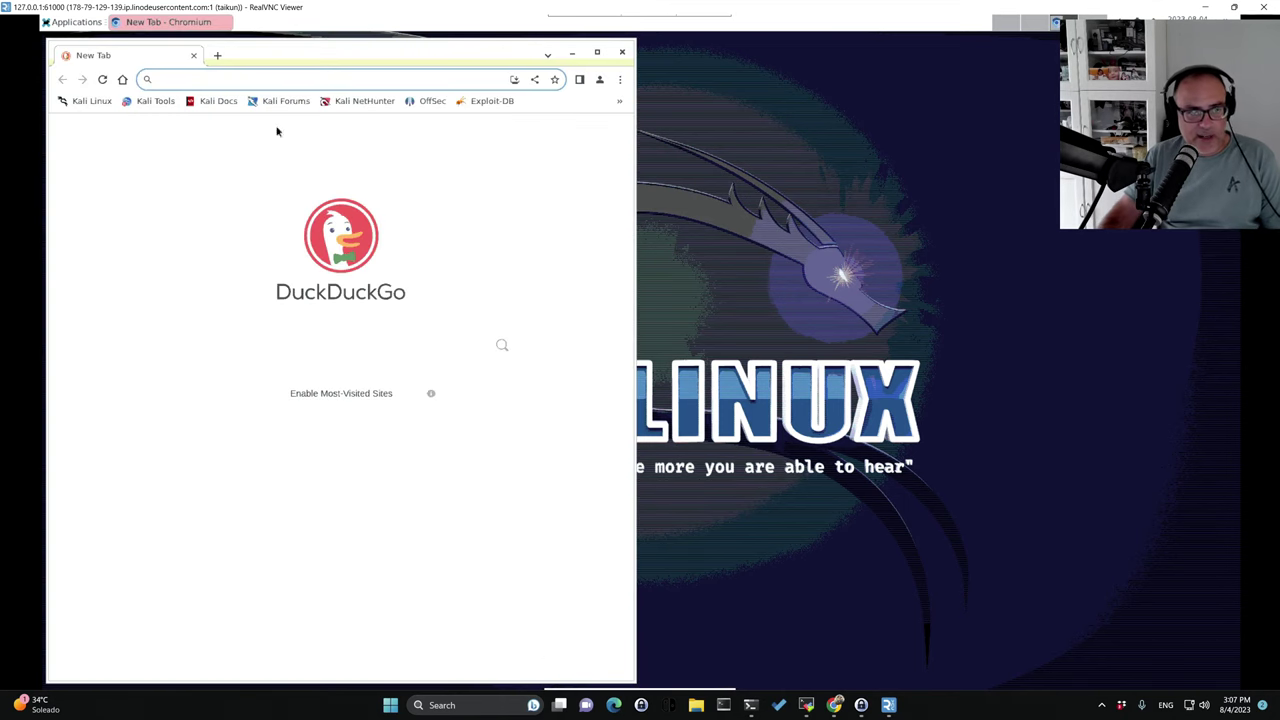
Load lacompulab.com, scroll through the page, then minimize Chromium.
text(lacio)
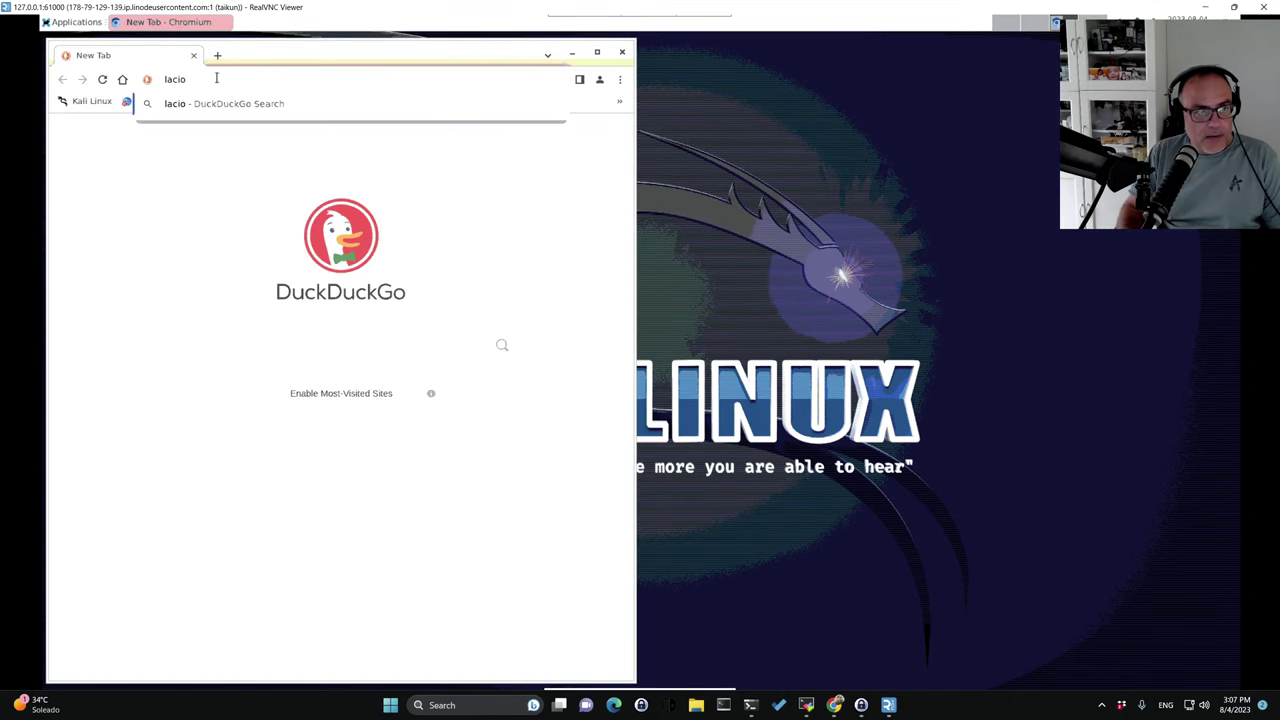
key(BackSpace)
key(BackSpace)
text(ompula)
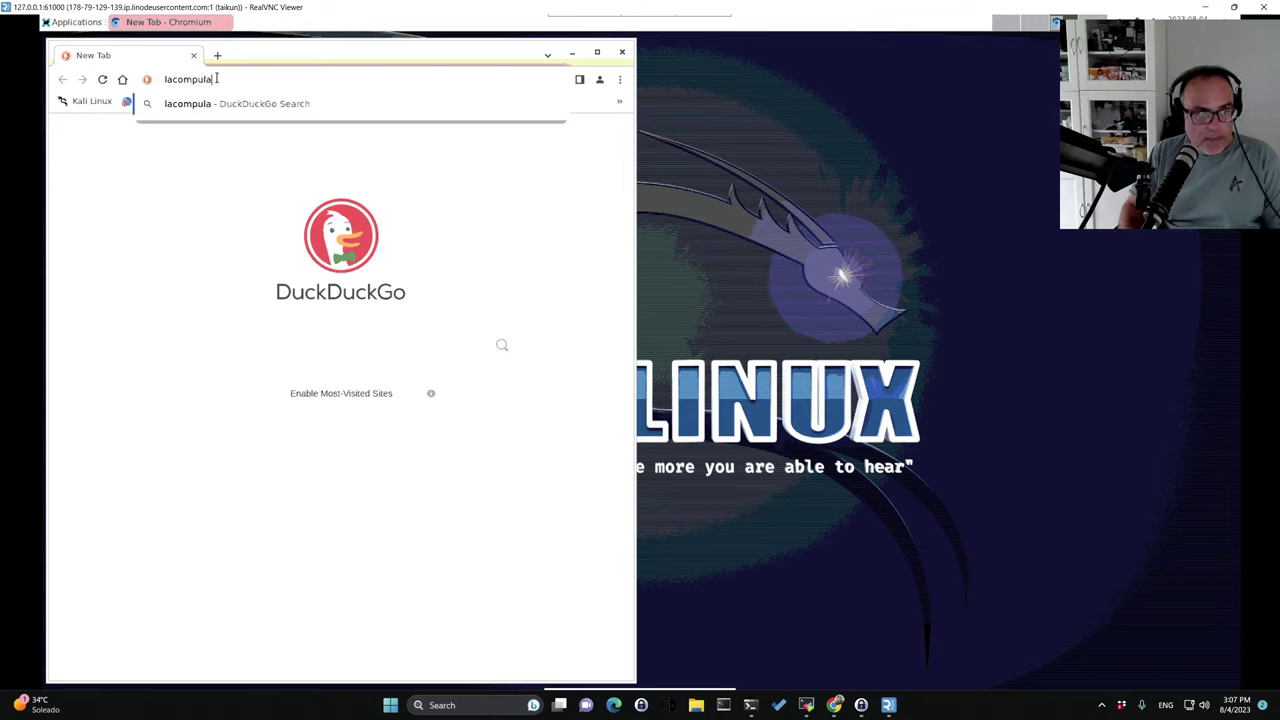
text(b.)
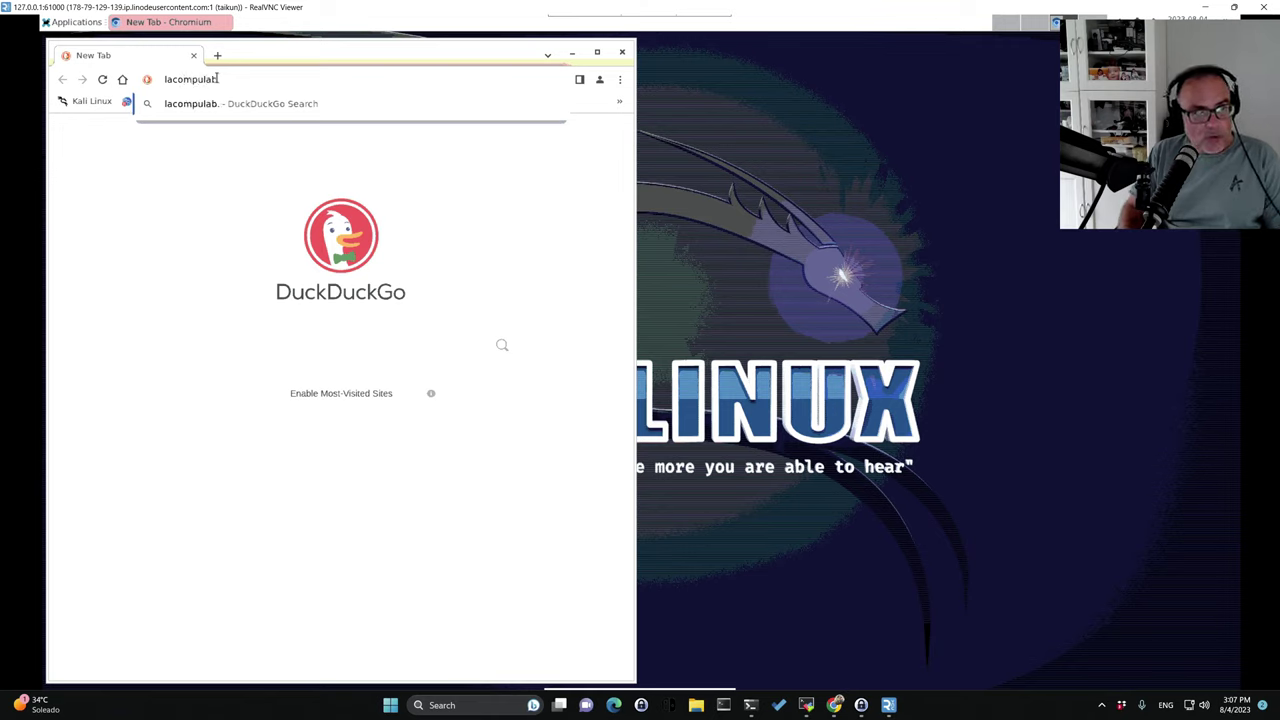
text(com)
key(Return)
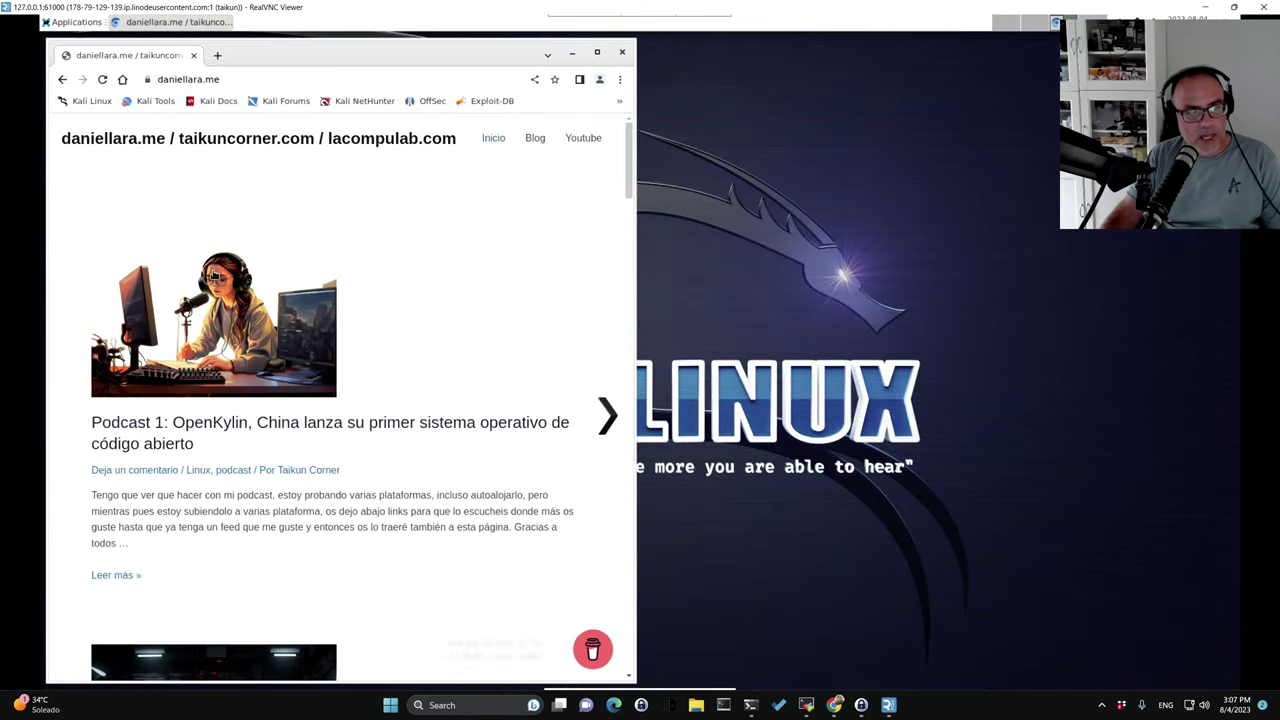
scroll(440, 274, down, 5)
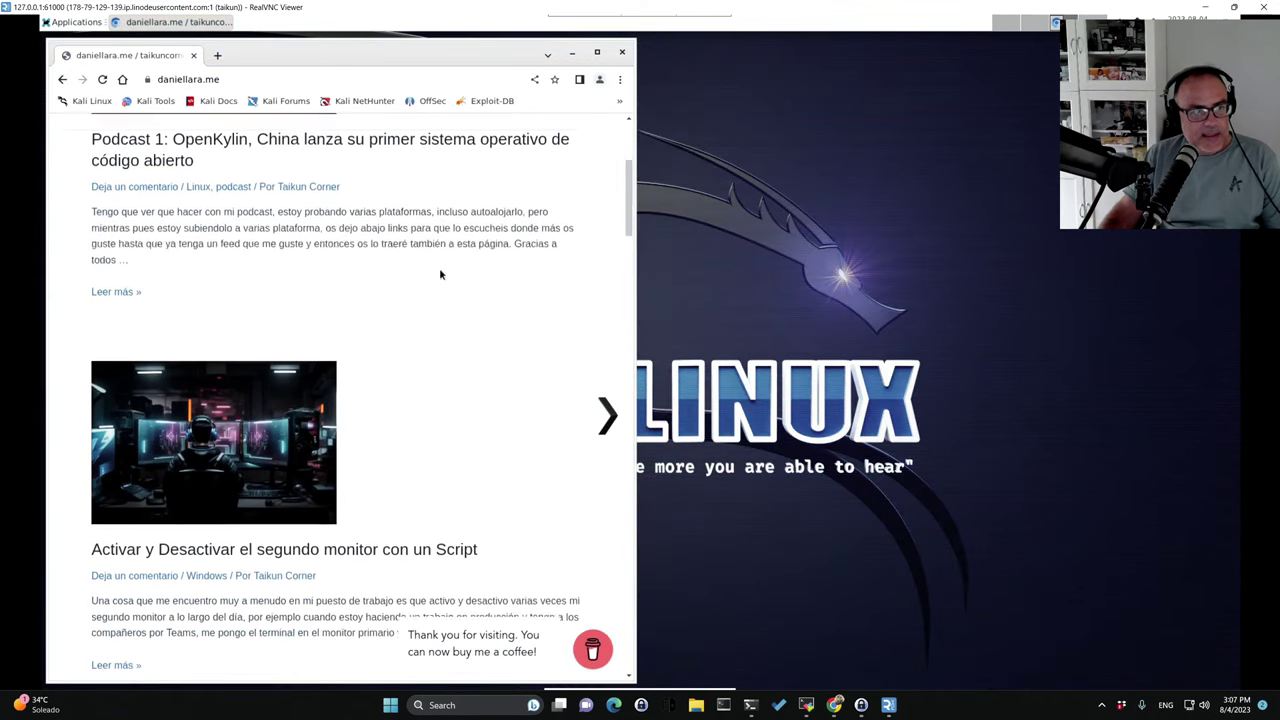
scroll(440, 274, up, 5)
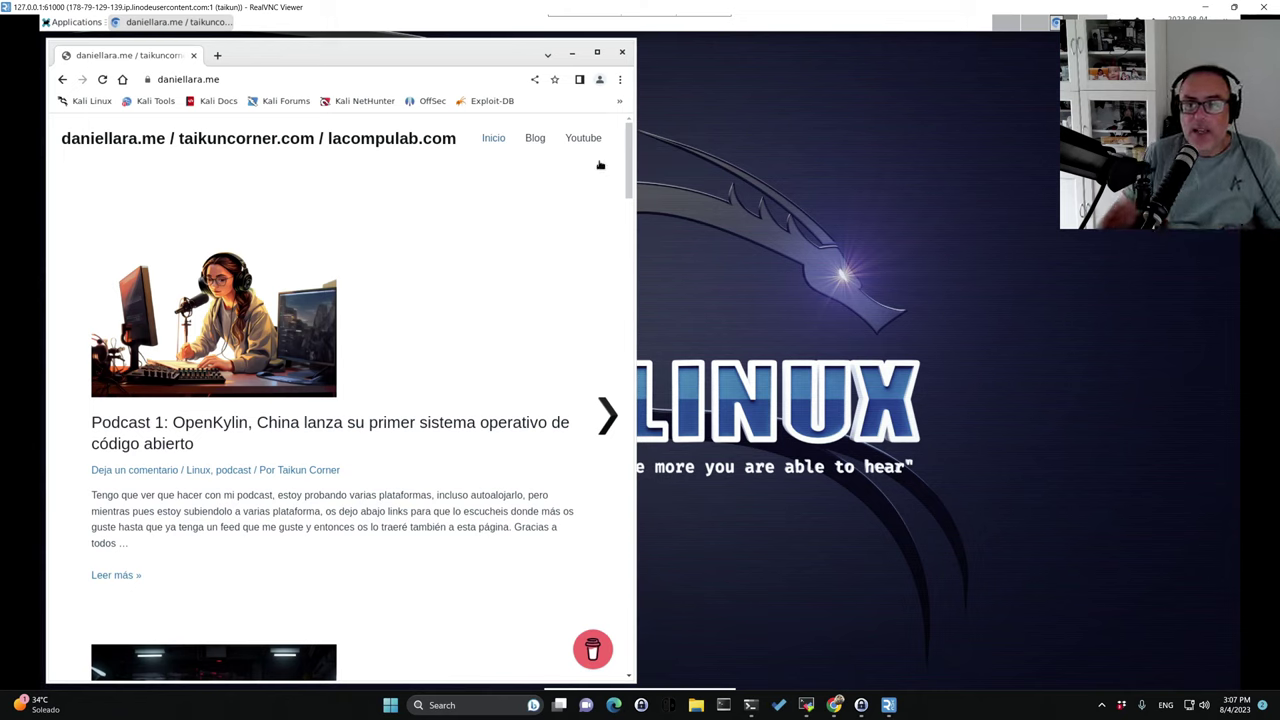
click(871, 234)
click(572, 55)
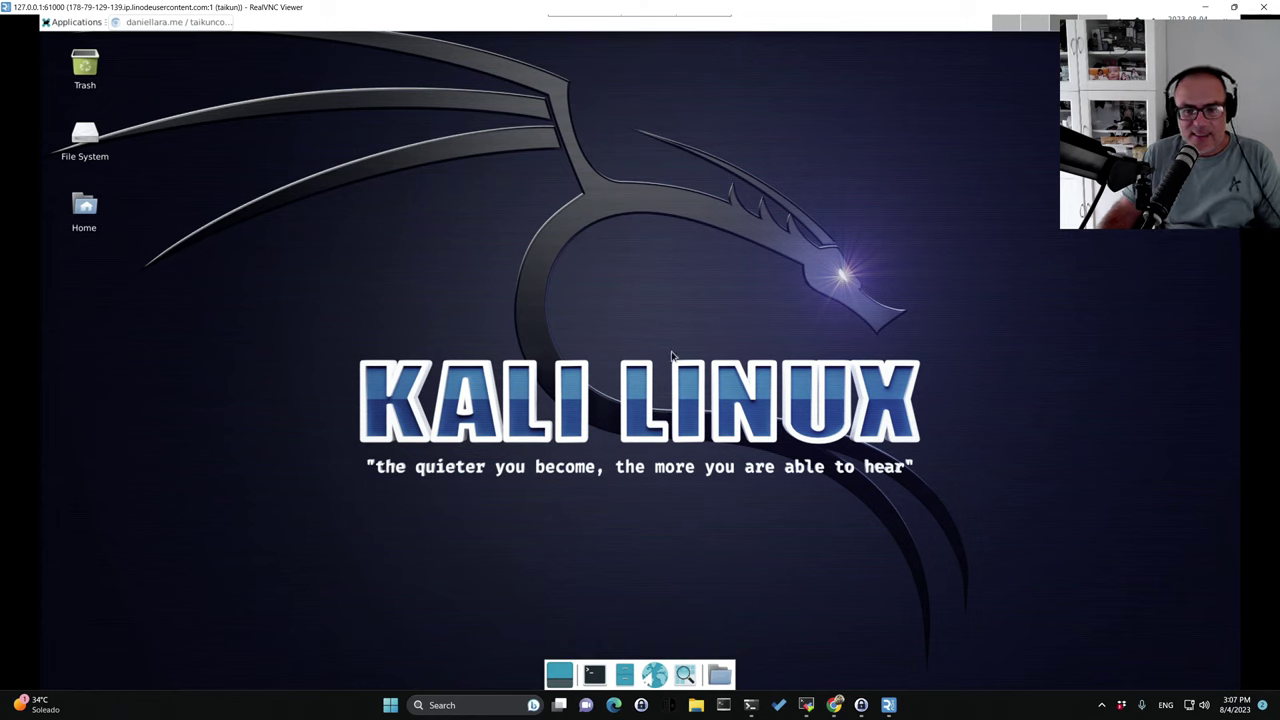
Open and close Firefox, dismiss the Applications menu, then start a Zutty terminal from the dock.
click(656, 675)
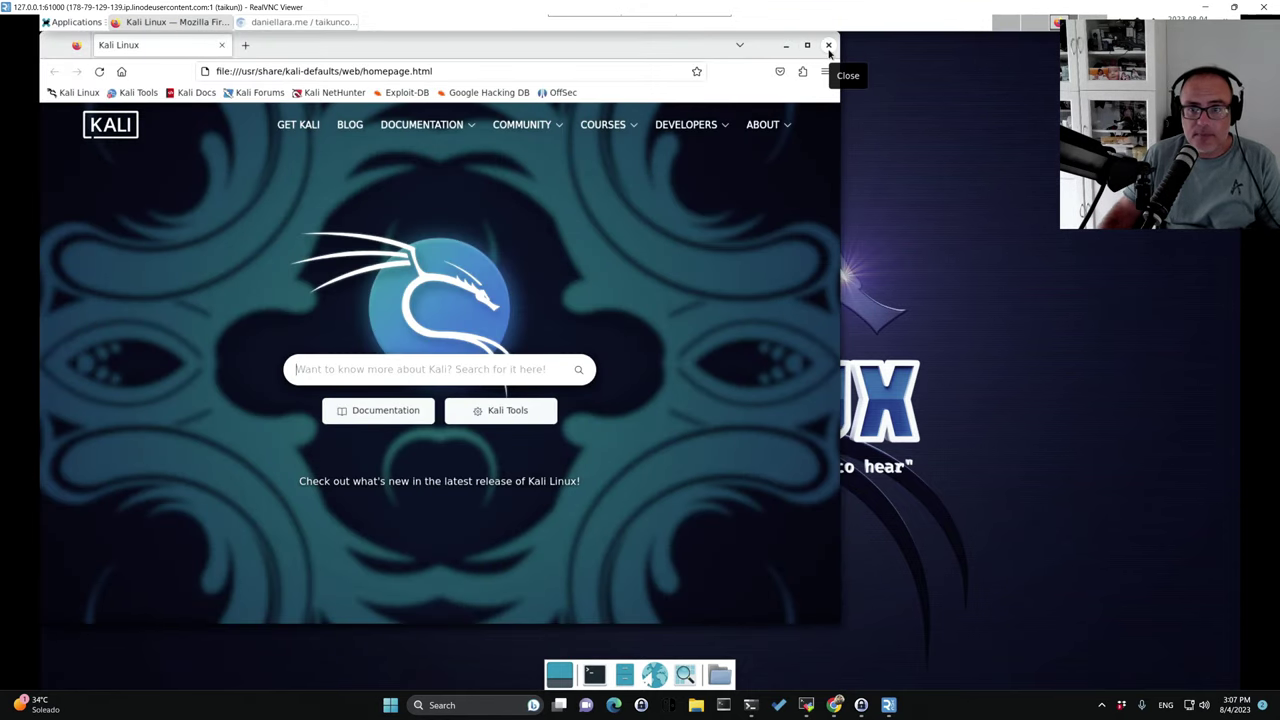
click(829, 48)
click(72, 22)
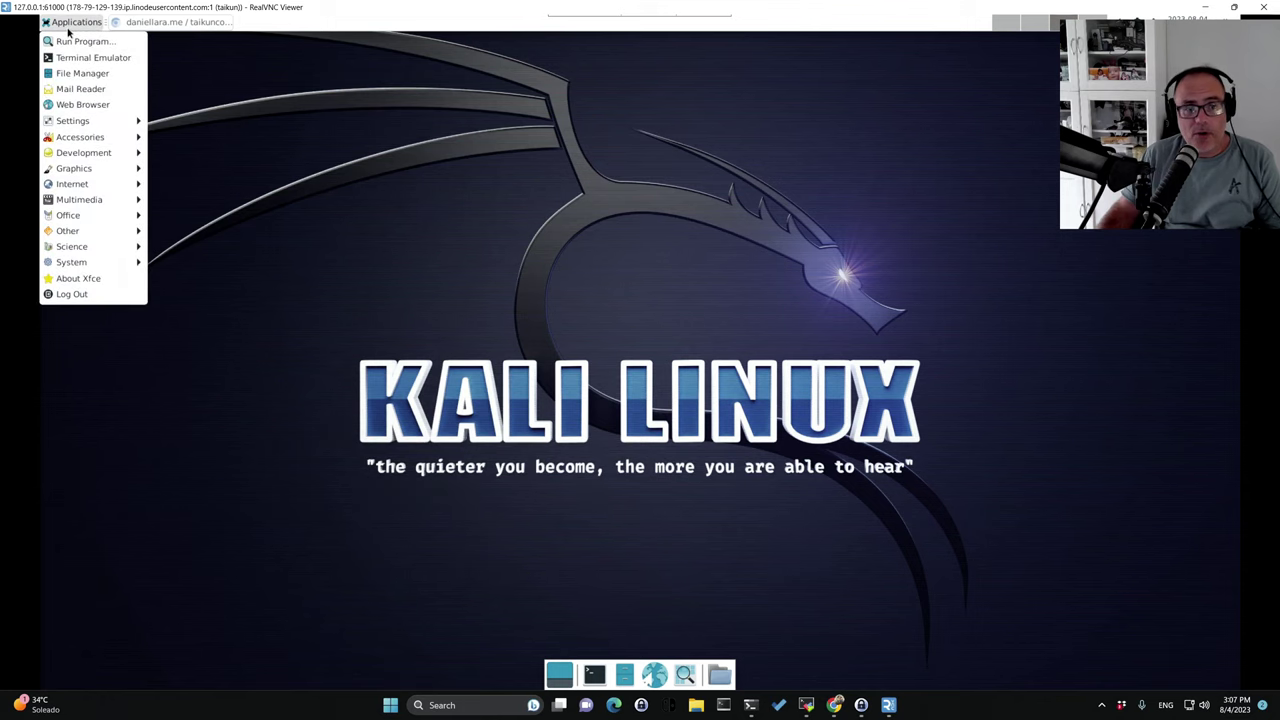
mouse_move(104, 173)
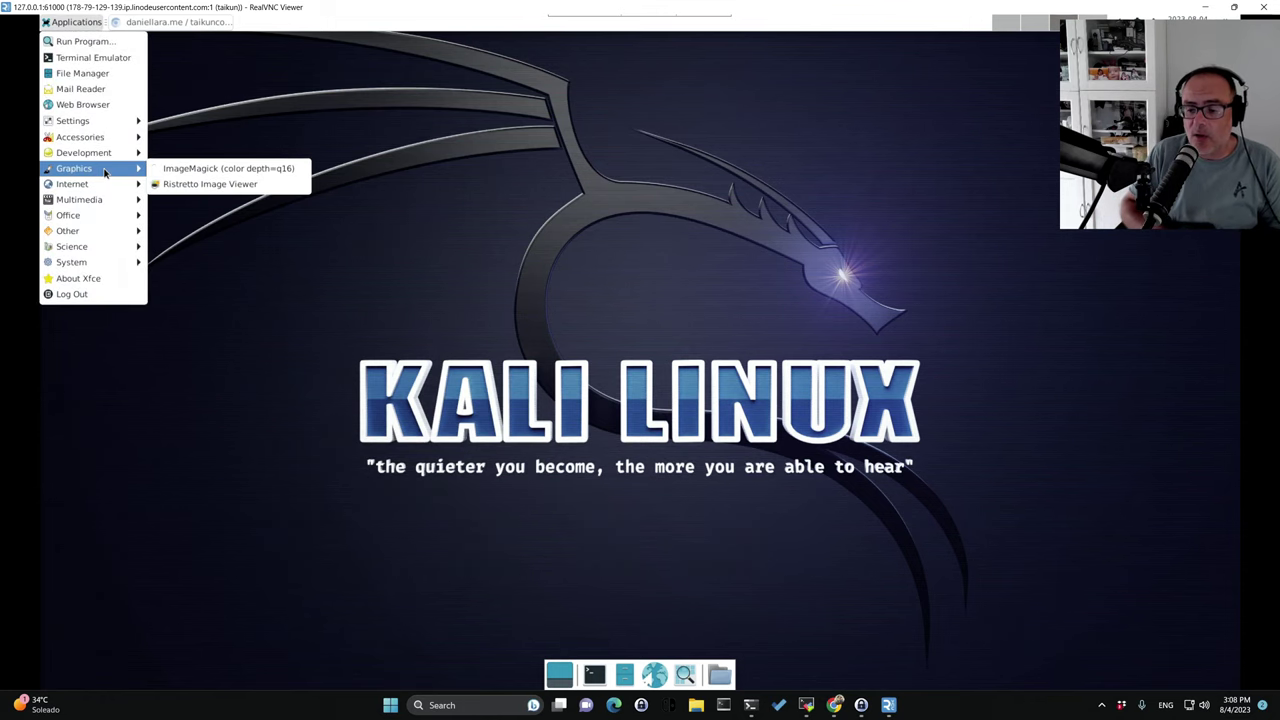
click(806, 705)
key(alt+Tab)
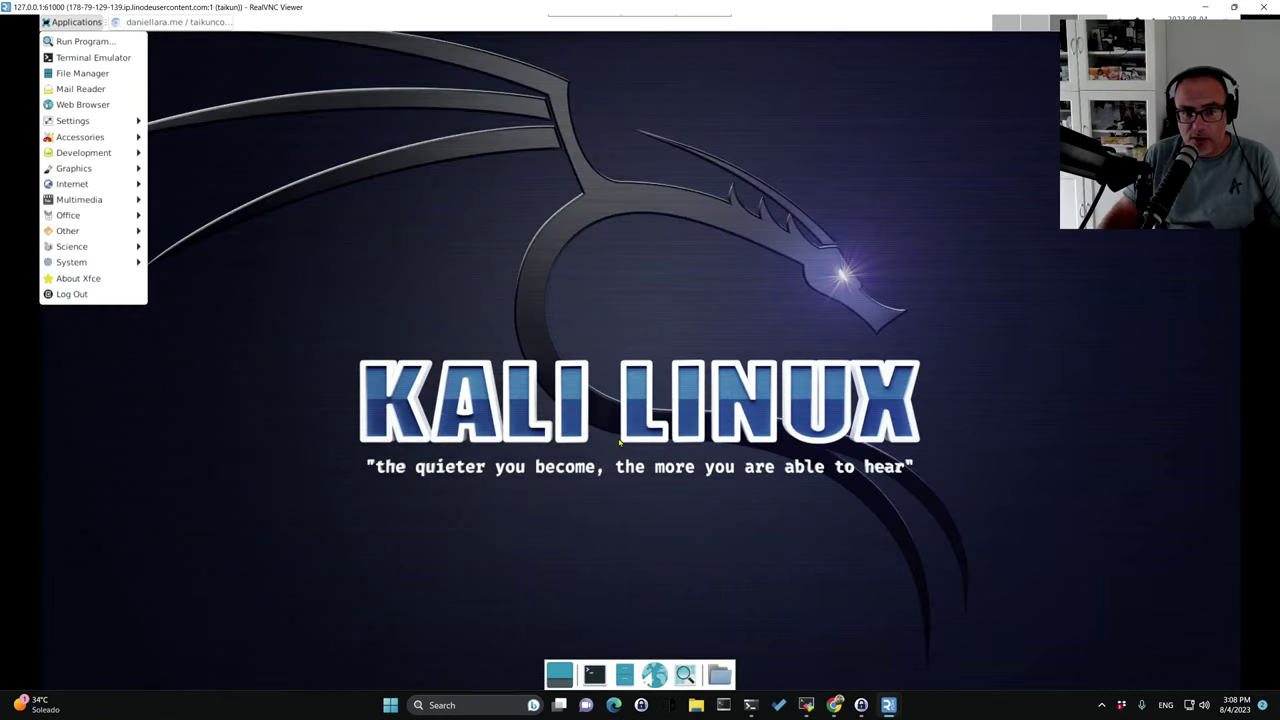
click(600, 210)
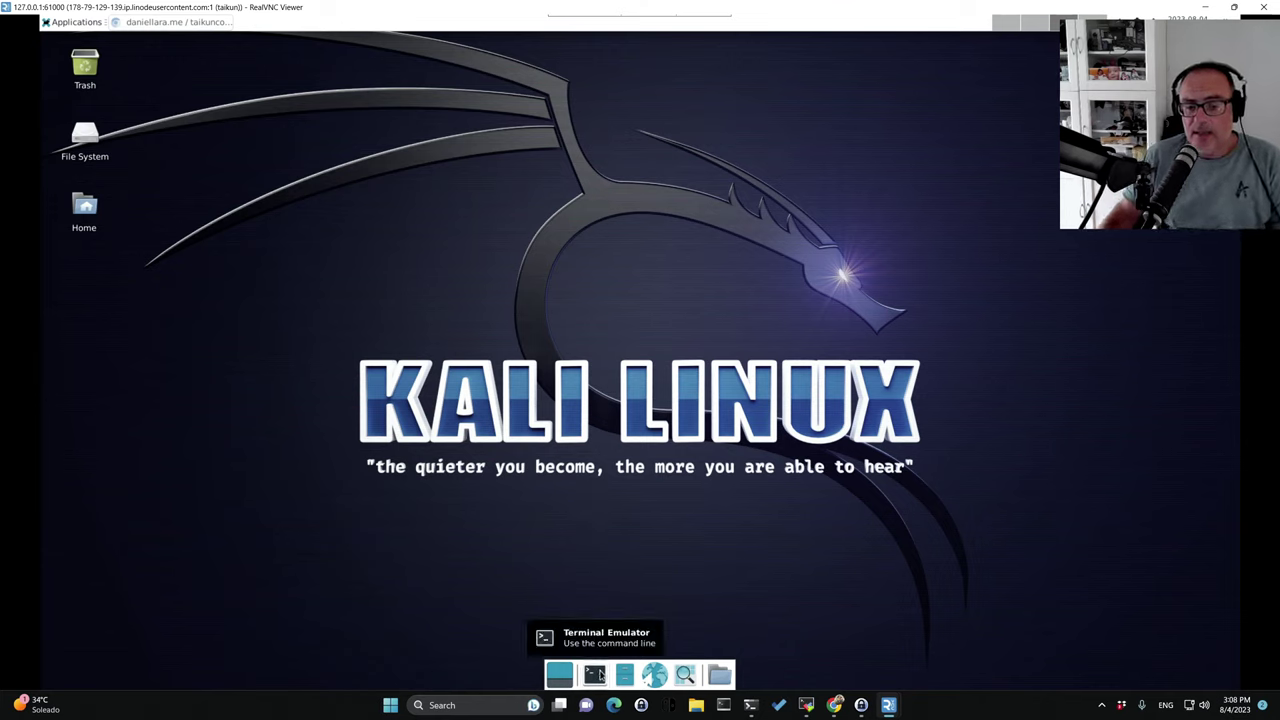
click(596, 675)
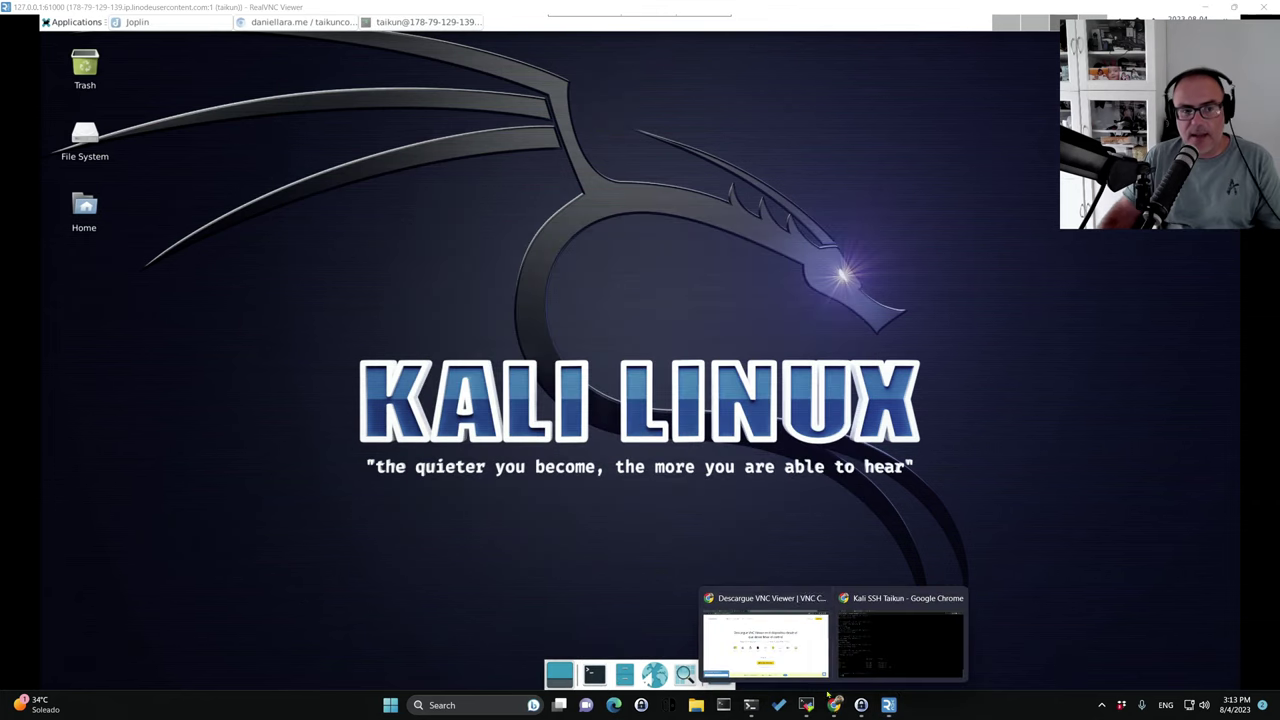
Switch to Chrome's Guacamole tab and scroll the 178.79.129.139 SSH connection form to SFTP and Wake-on-LAN.
click(765, 635)
click(208, 10)
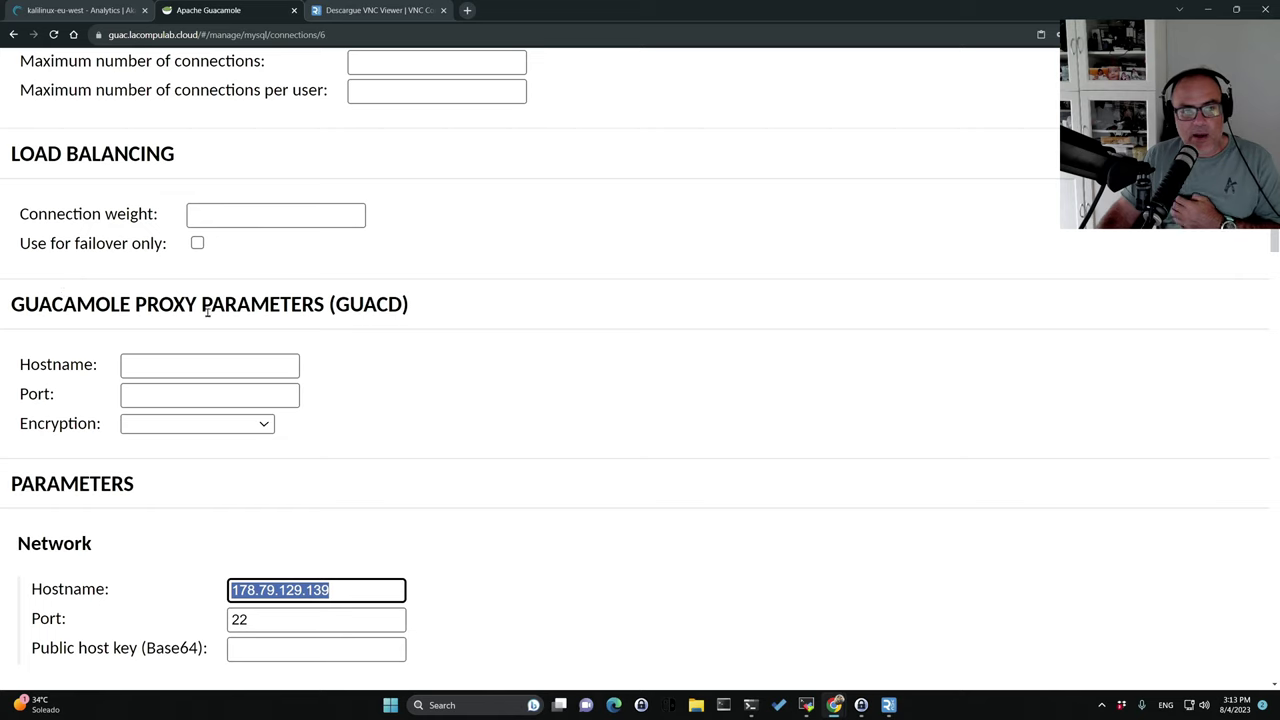
scroll(316, 318, down, 4)
scroll(316, 322, down, 5)
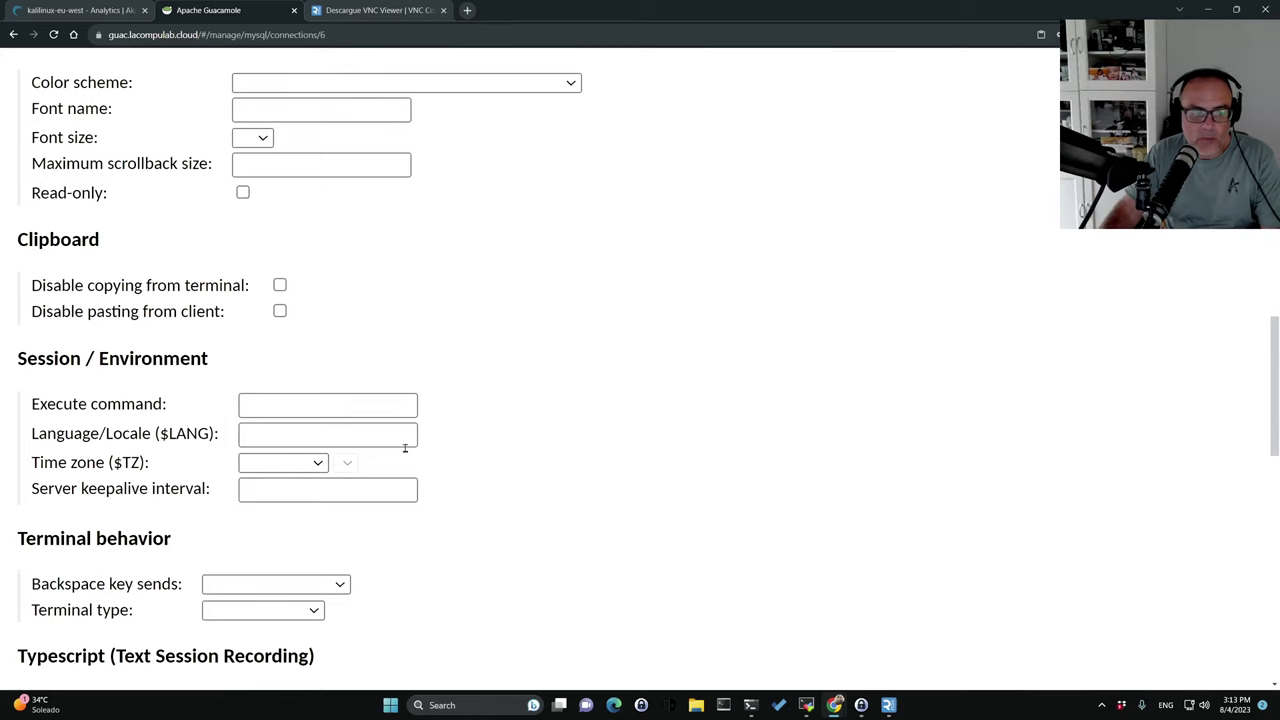
scroll(406, 480, down, 5)
scroll(412, 484, down, 2)
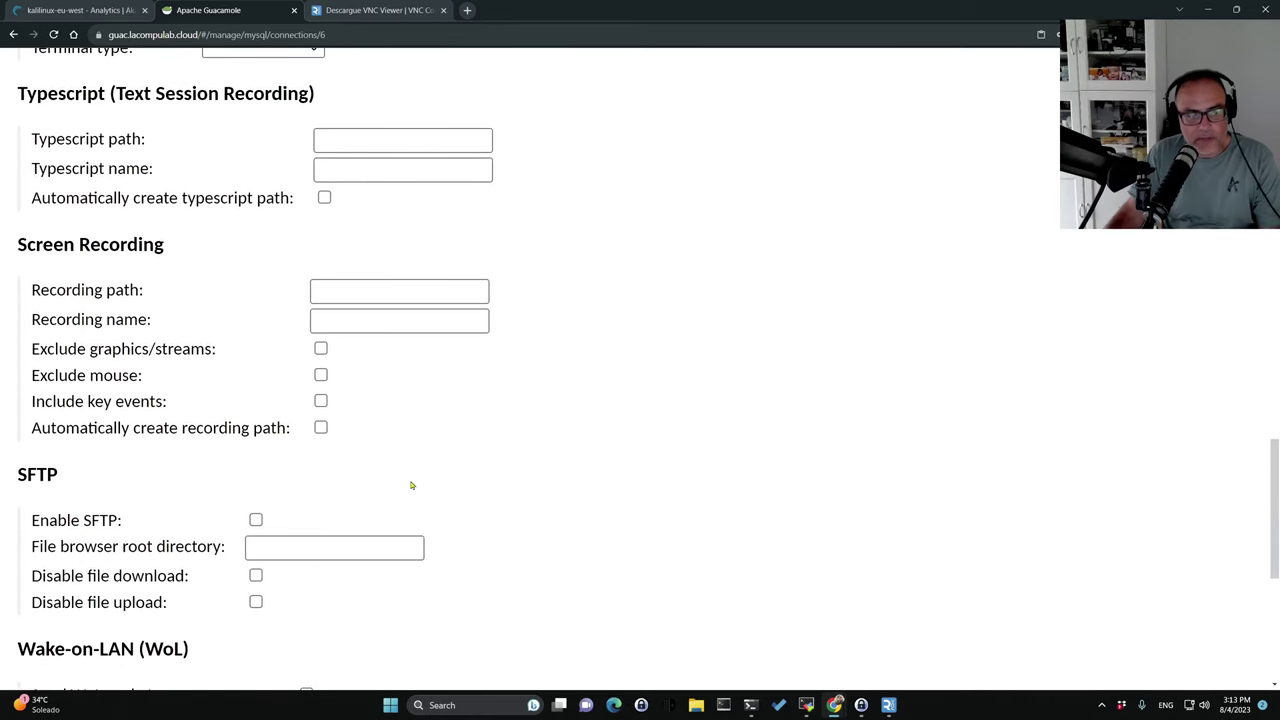